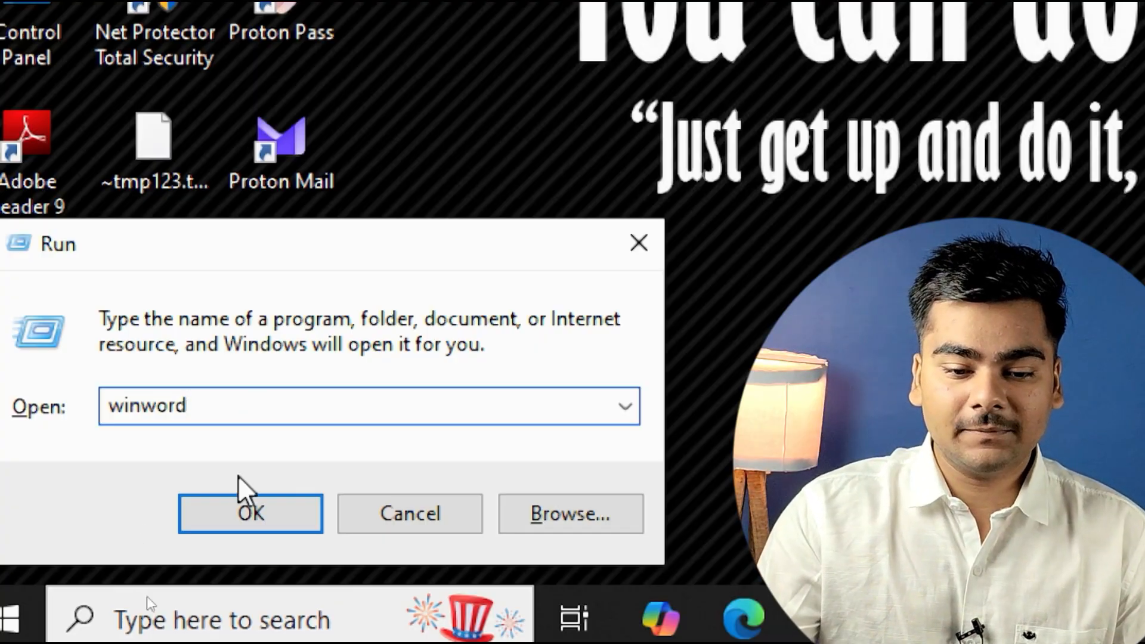
# Launch Word by running winword and fill the blank document with sample paragraphs using =rand()
pyautogui.click(260, 529)
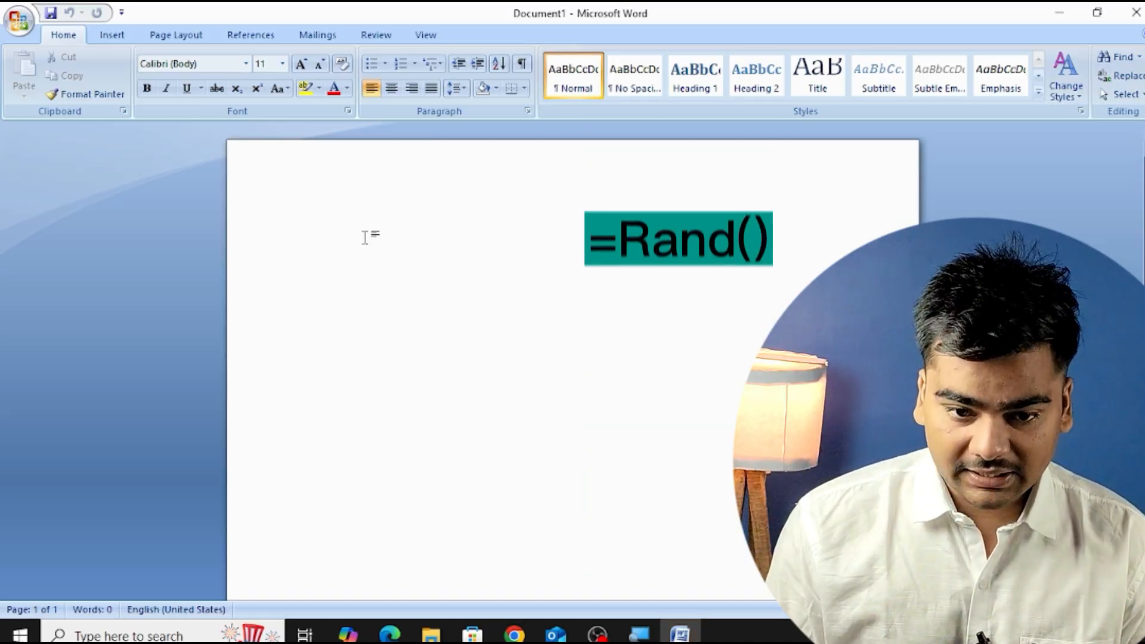
pyautogui.write('=rand')
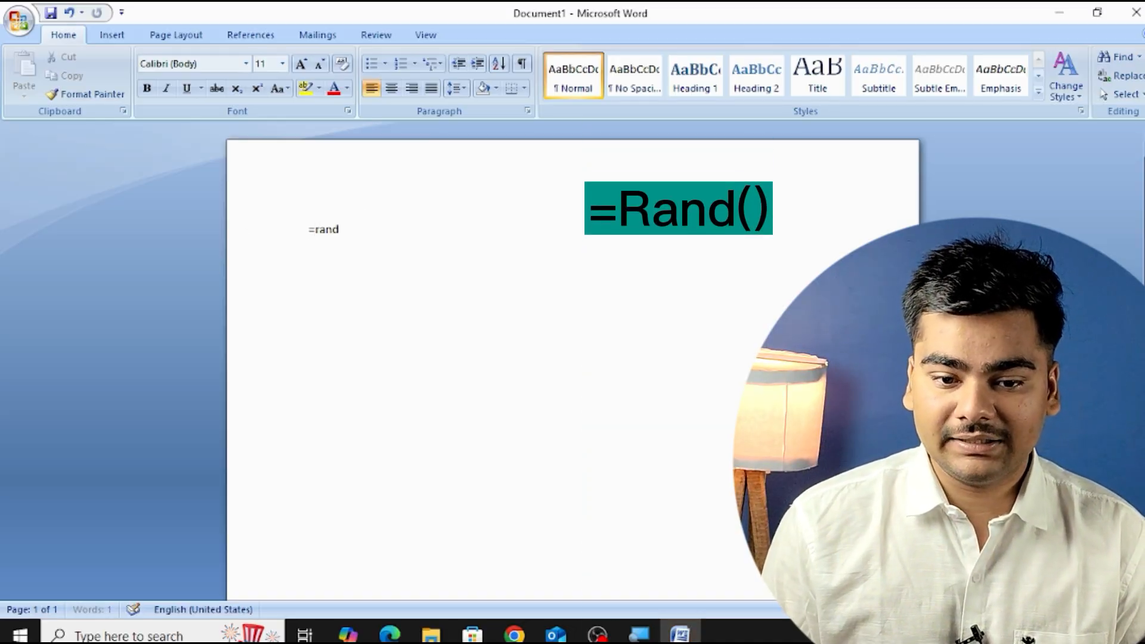
pyautogui.write('()')
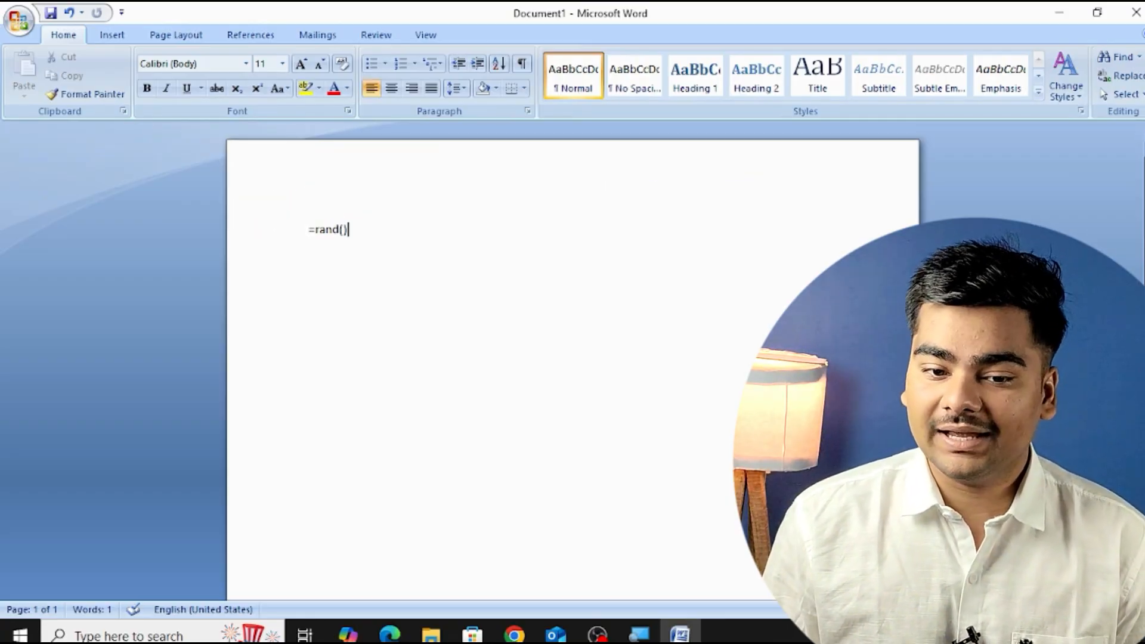
pyautogui.press('Return')
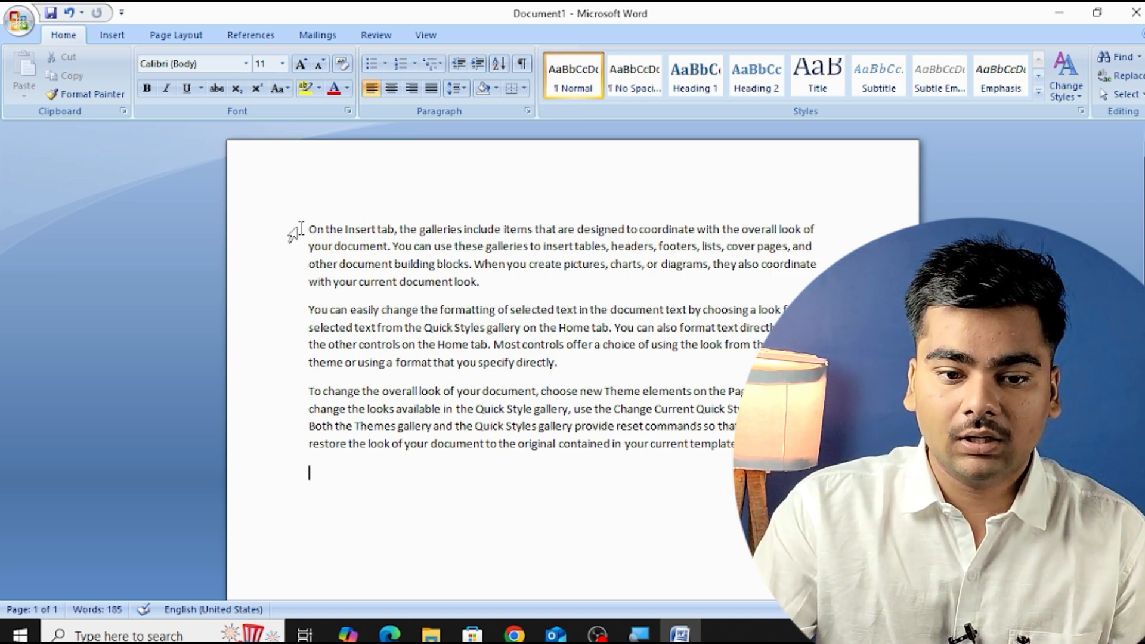
pyautogui.hotkey('ctrl', 'z')
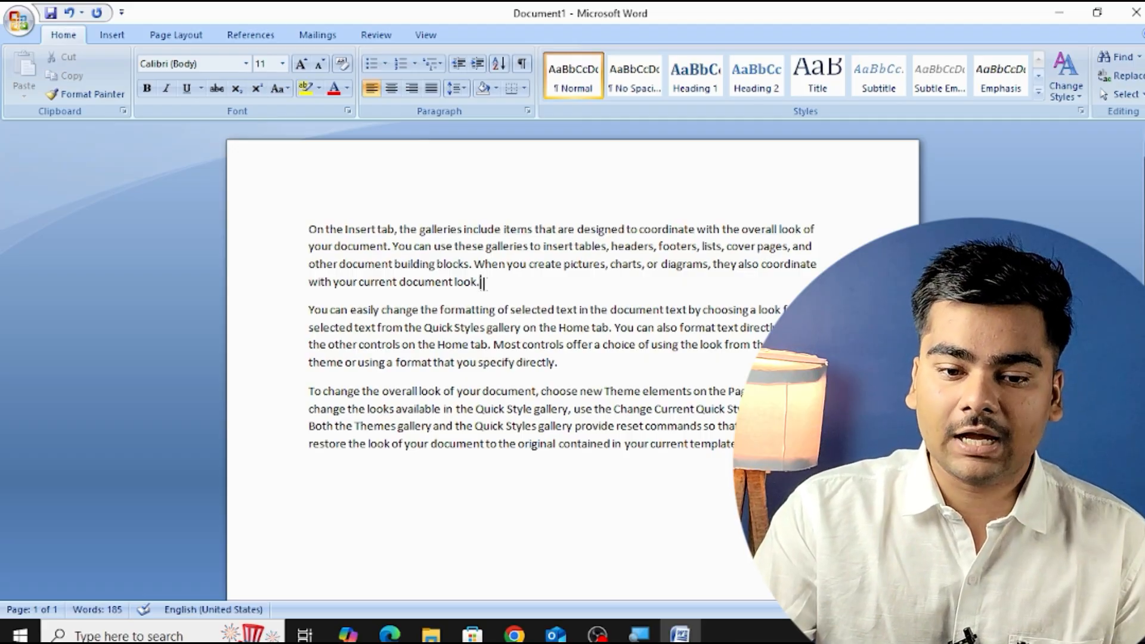
# Set the font of the whole first paragraph to Arial Black
pyautogui.moveTo(481, 283); pyautogui.dragTo(307, 217)
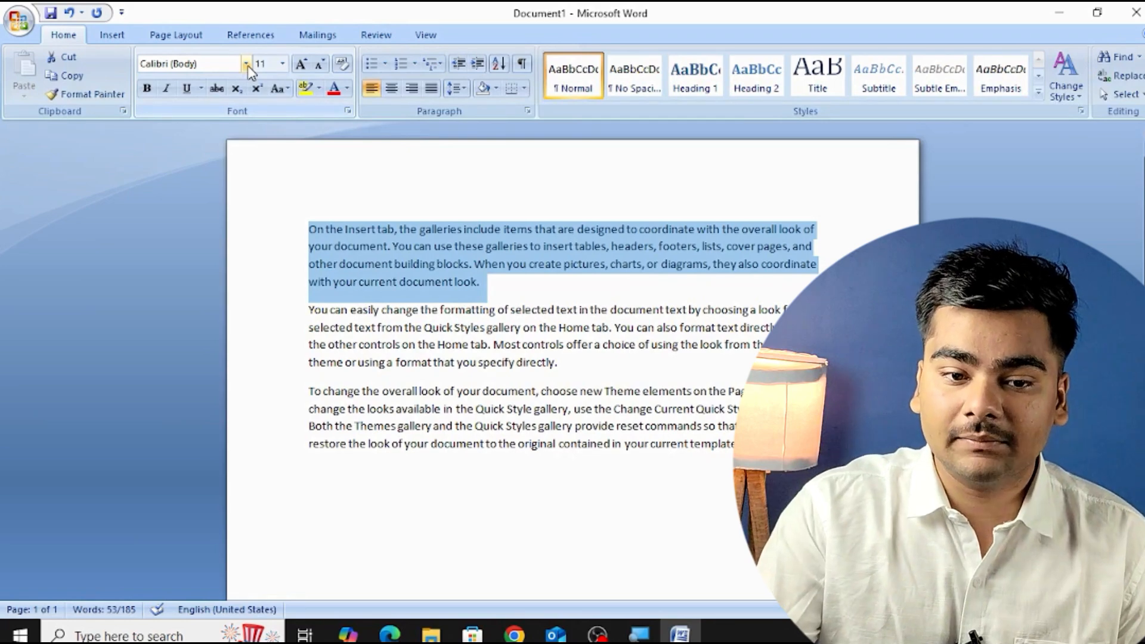
pyautogui.click(246, 65)
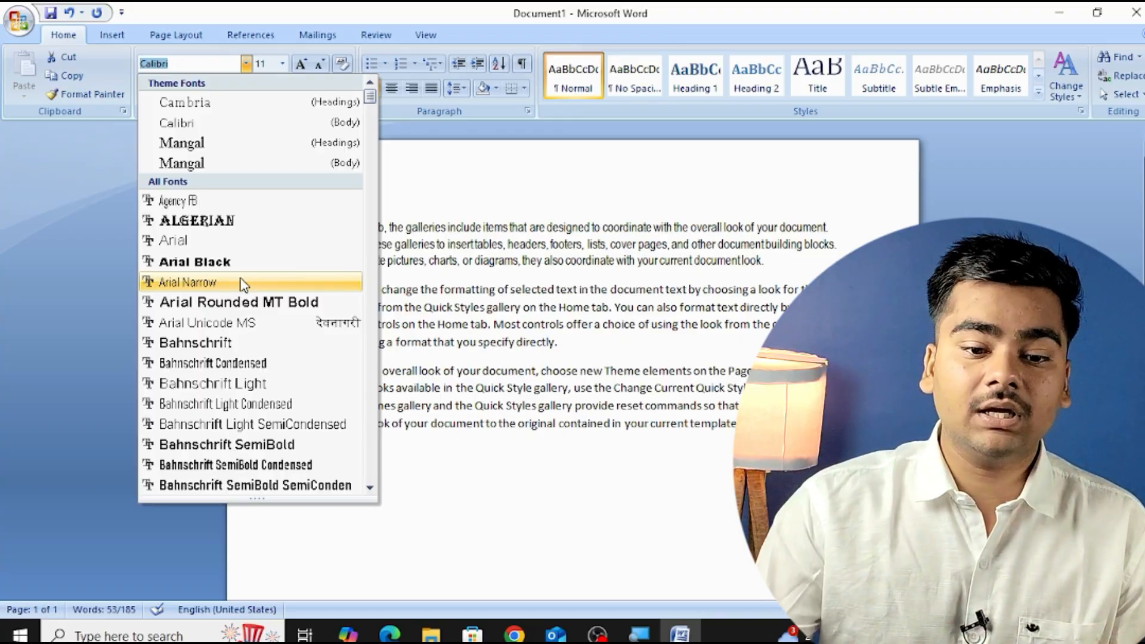
pyautogui.press('Up')
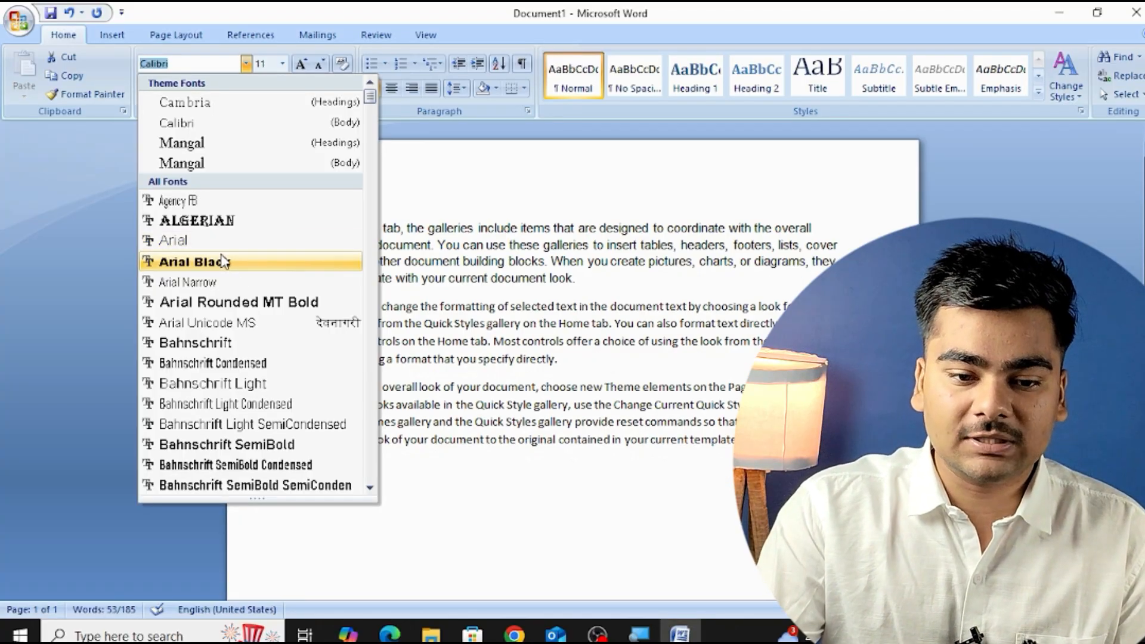
pyautogui.click(219, 261)
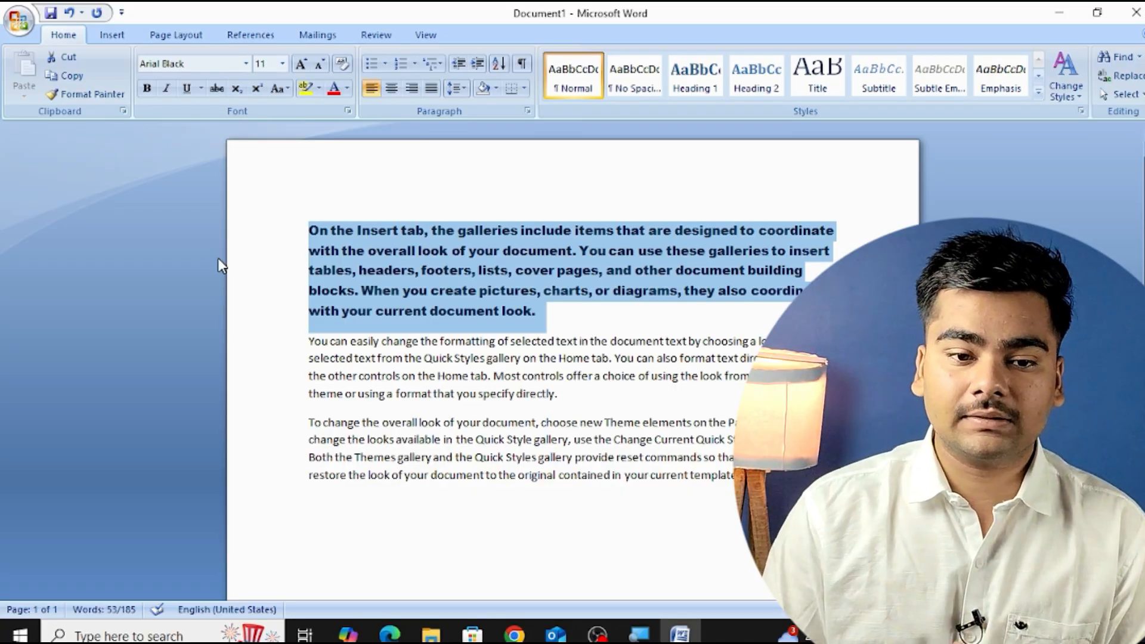
# Change the first paragraph's font to Brush Script MT
pyautogui.click(247, 65)
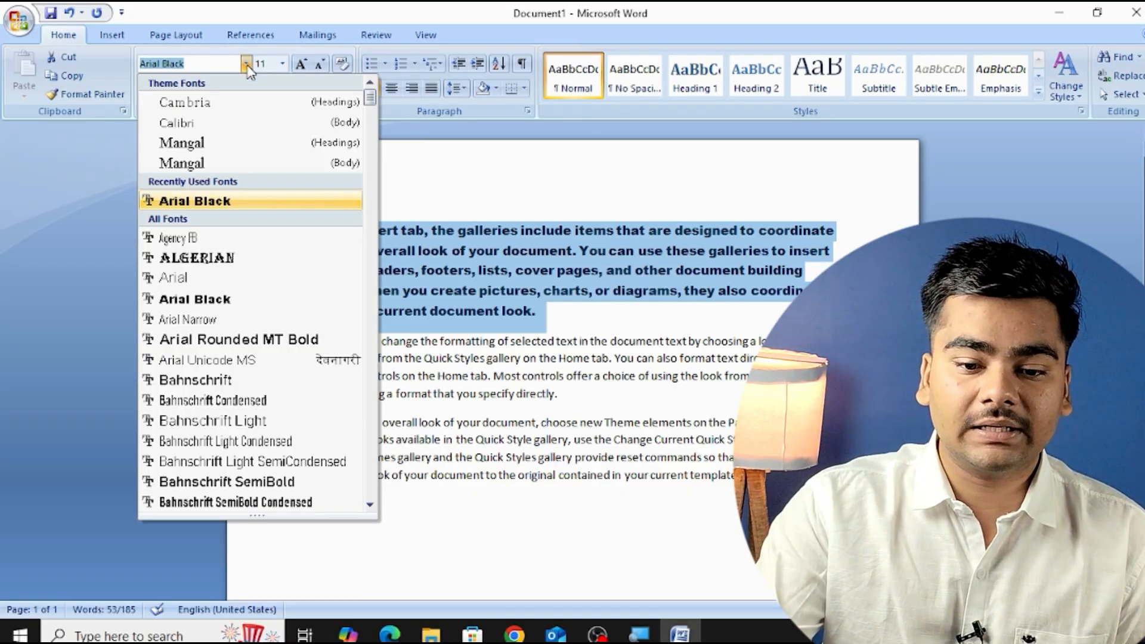
pyautogui.click(370, 505)
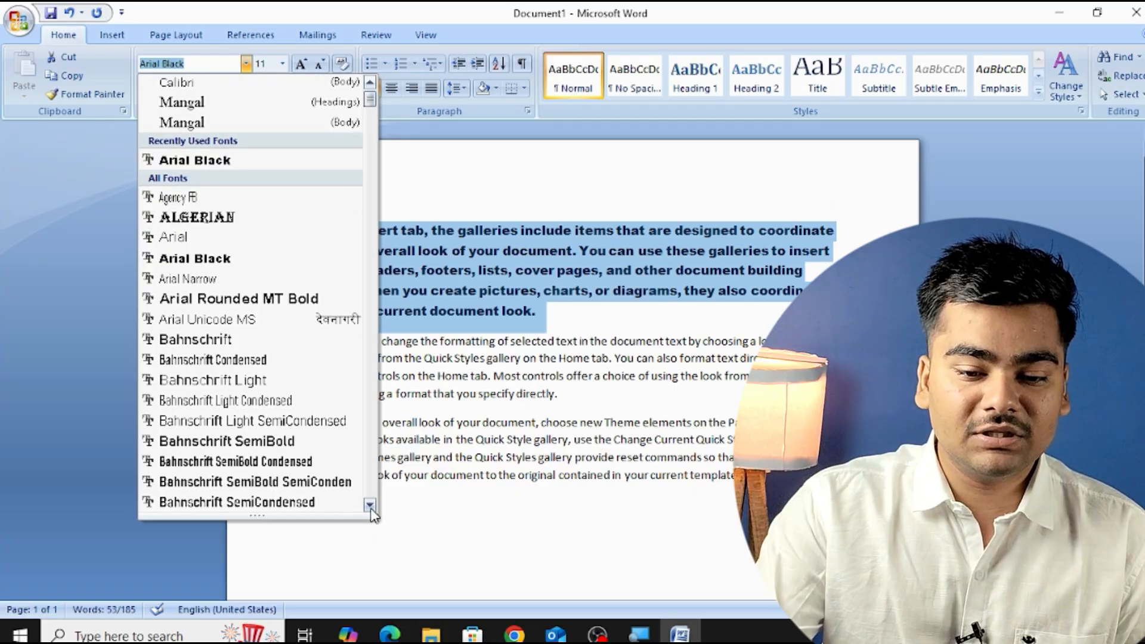
pyautogui.moveTo(370, 508); pyautogui.dragTo(370, 509)
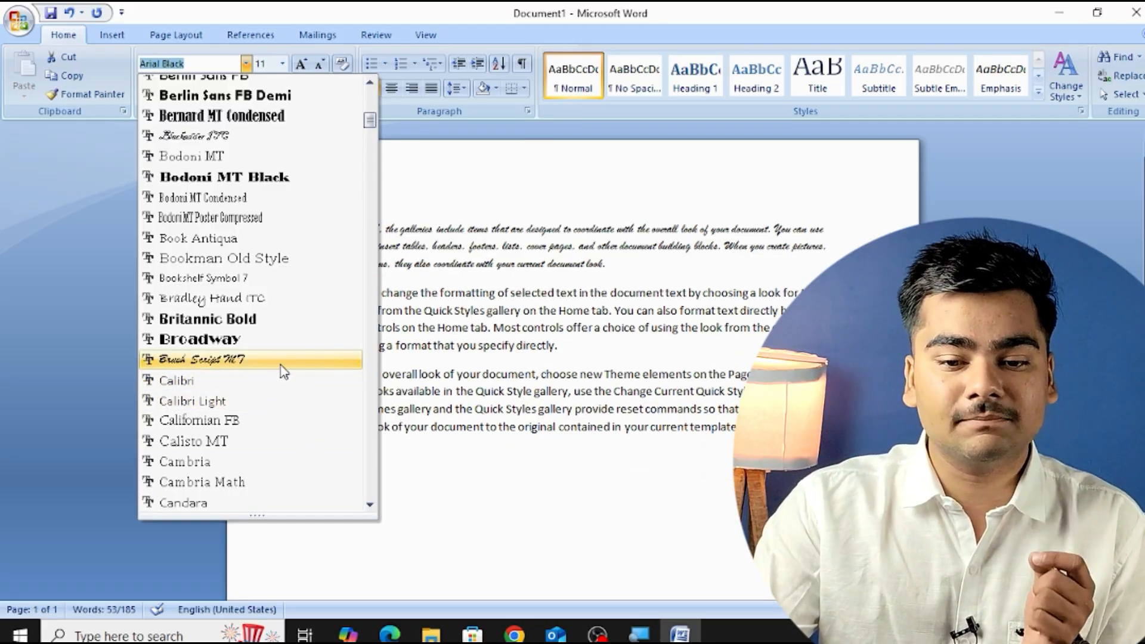
pyautogui.click(281, 362)
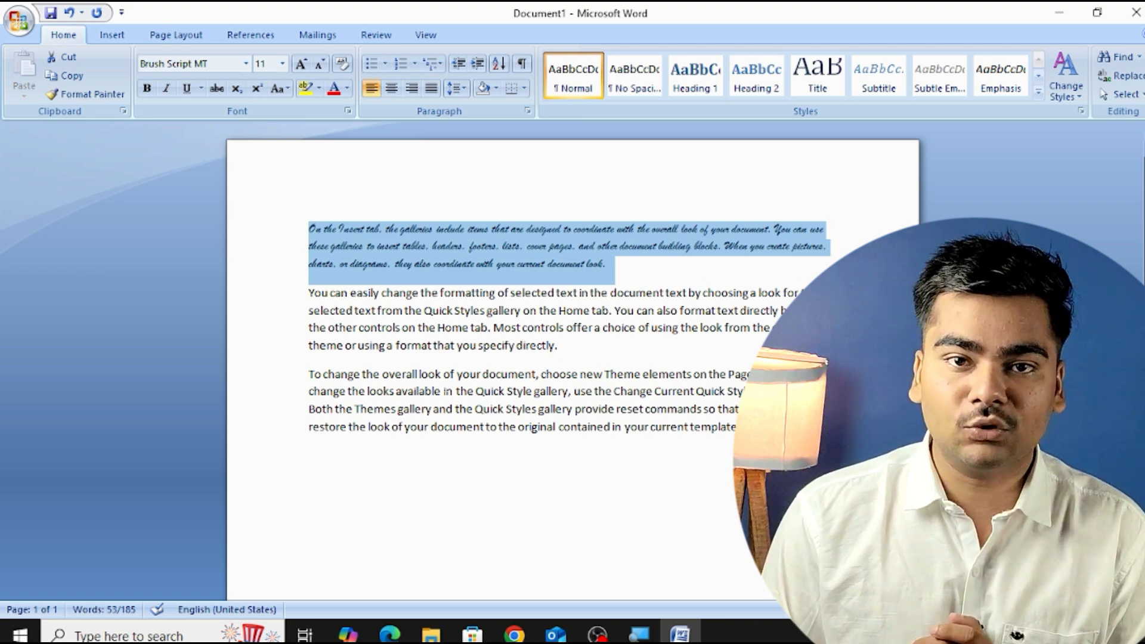
# Set the first paragraph's font to Monotype Corsiva and its font size to 20
pyautogui.click(219, 63)
pyautogui.press('BackSpace')
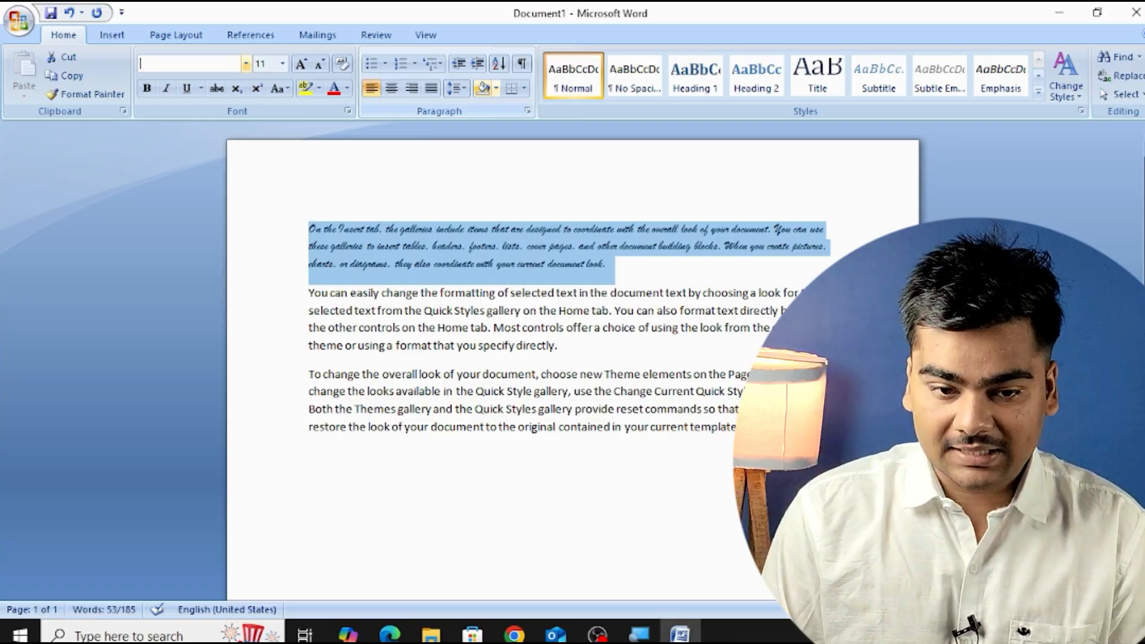
pyautogui.write('Monotype Corsiva')
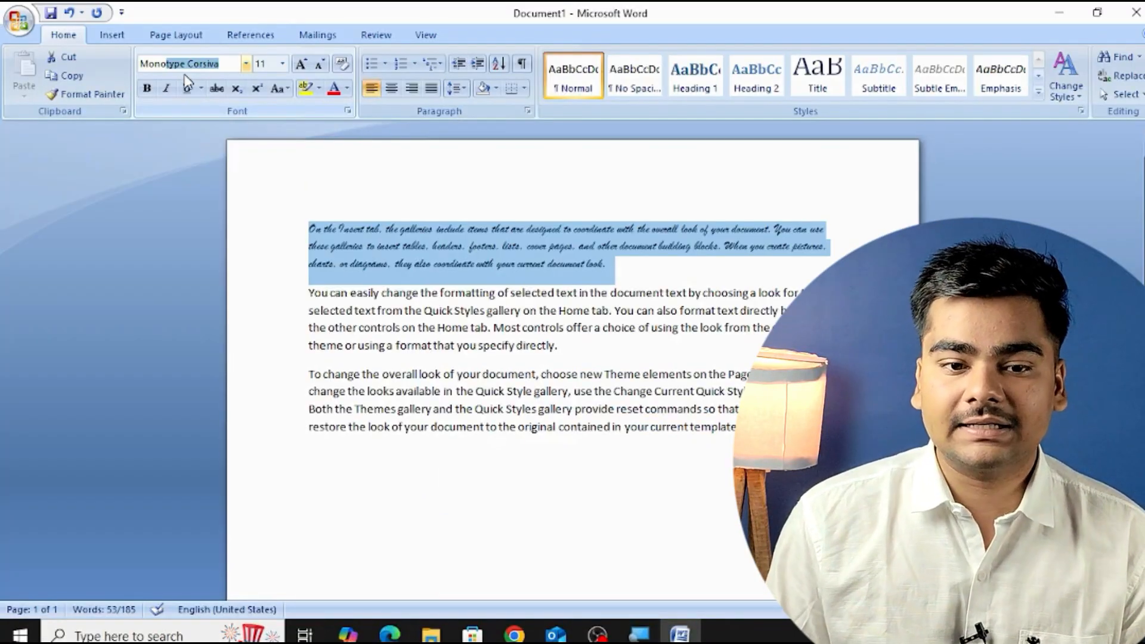
pyautogui.press('Return')
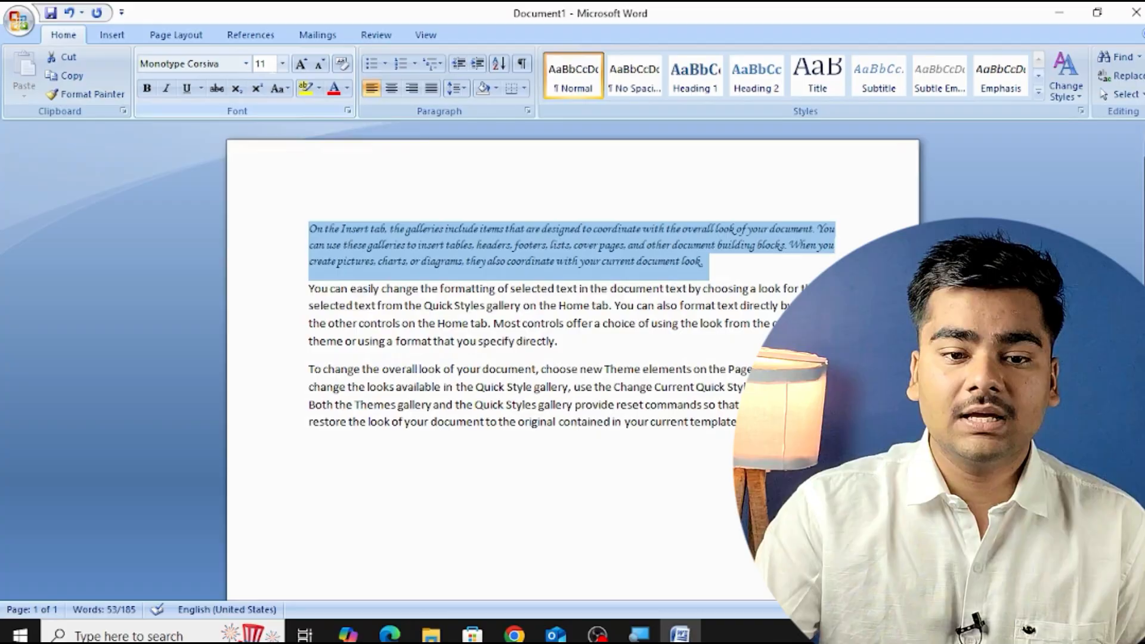
pyautogui.click(283, 65)
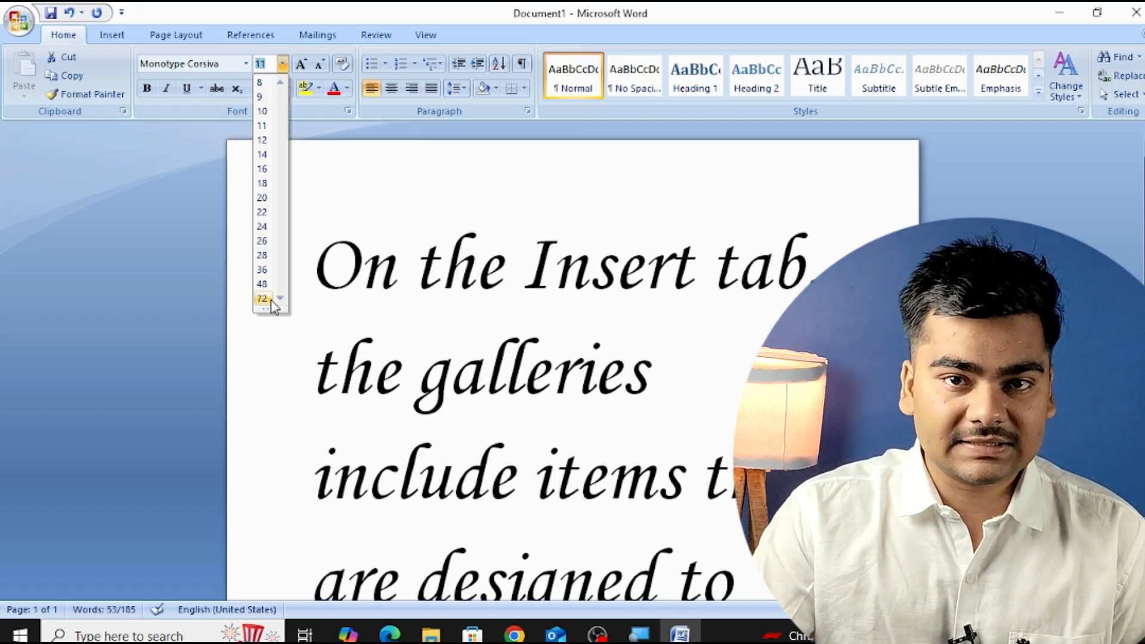
pyautogui.click(263, 199)
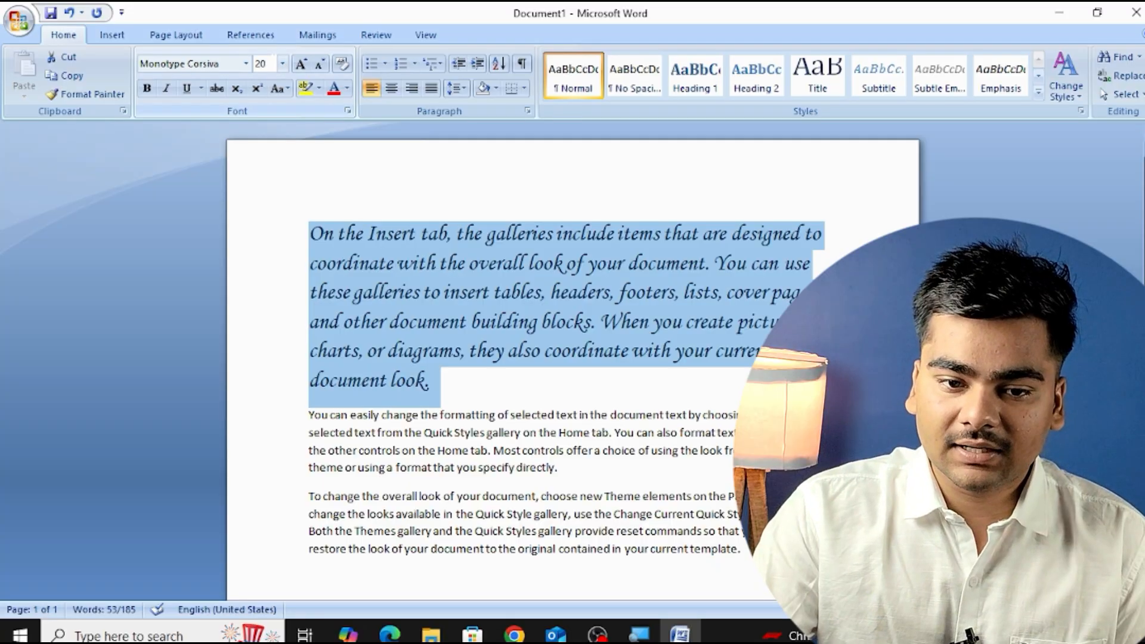
# Enlarge the first paragraph's text to the custom font size 100, and reduce it to 18
pyautogui.click(261, 63)
pyautogui.press('BackSpace')
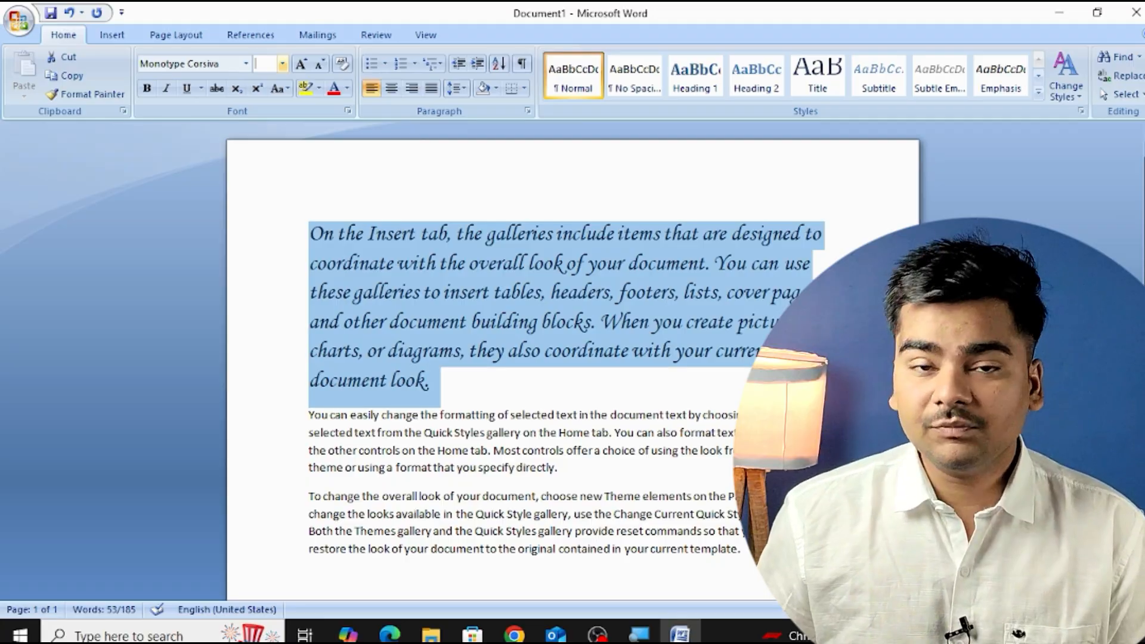
pyautogui.write('100')
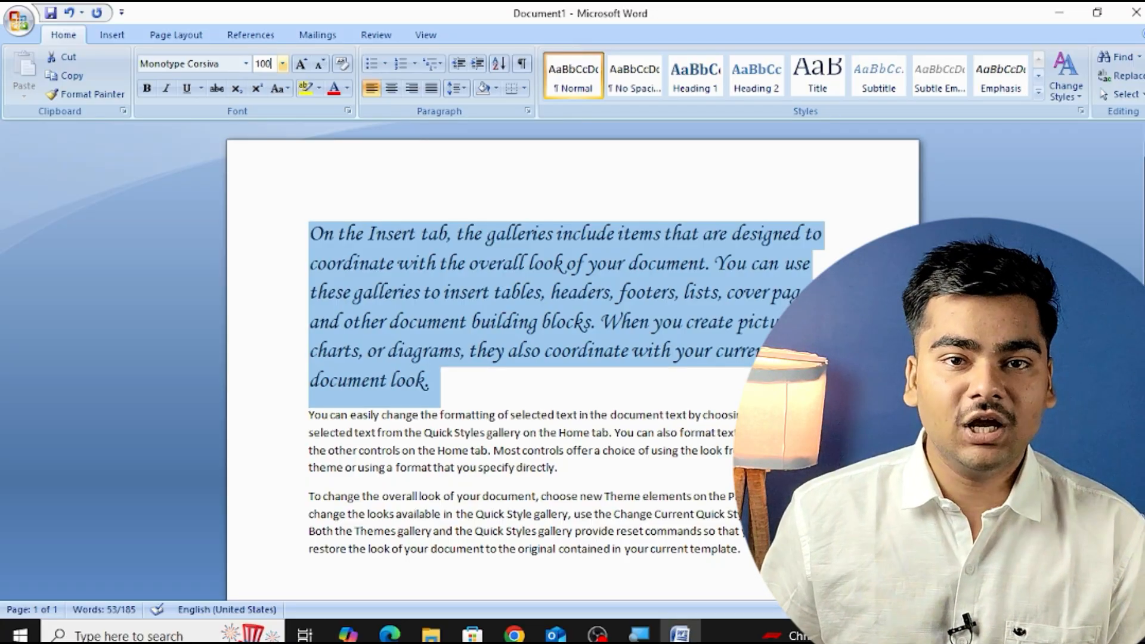
pyautogui.press('Return')
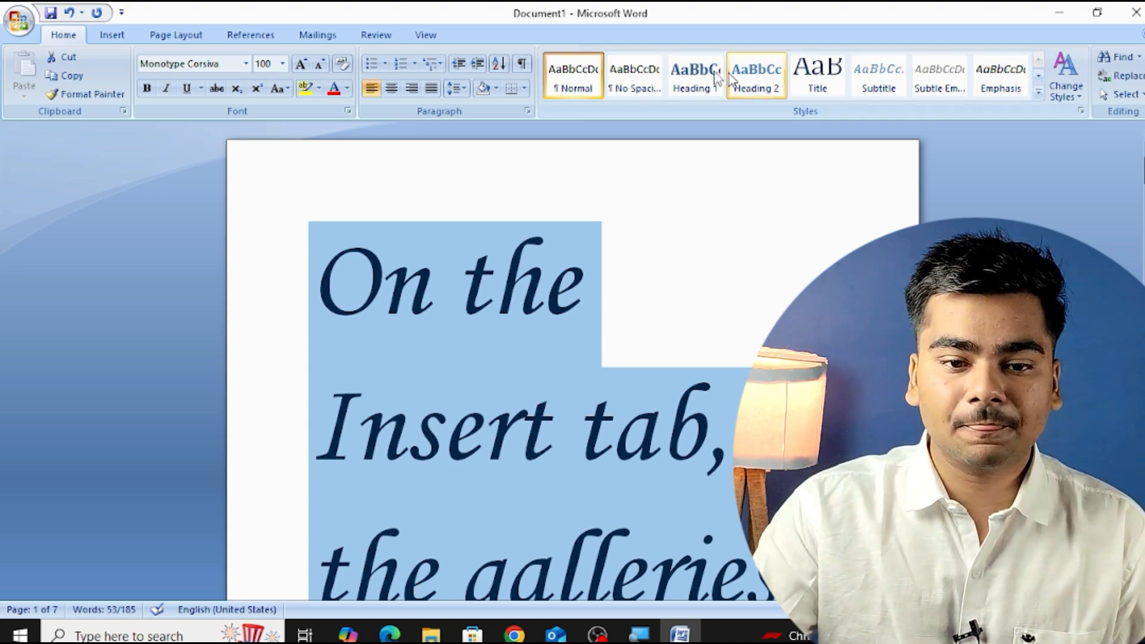
pyautogui.click(281, 65)
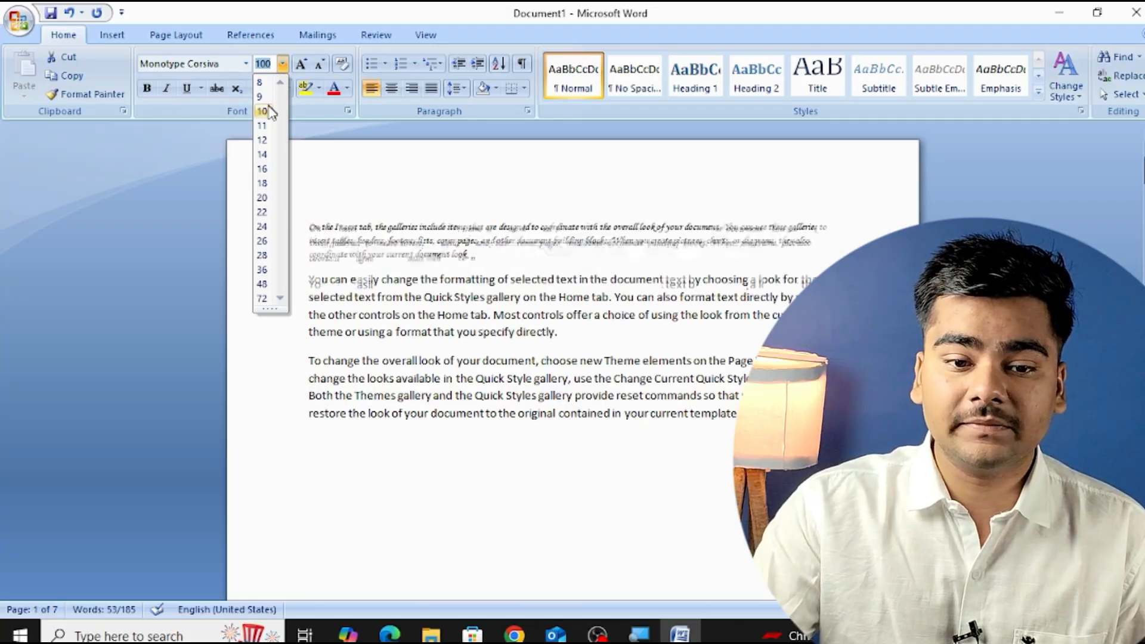
pyautogui.click(263, 184)
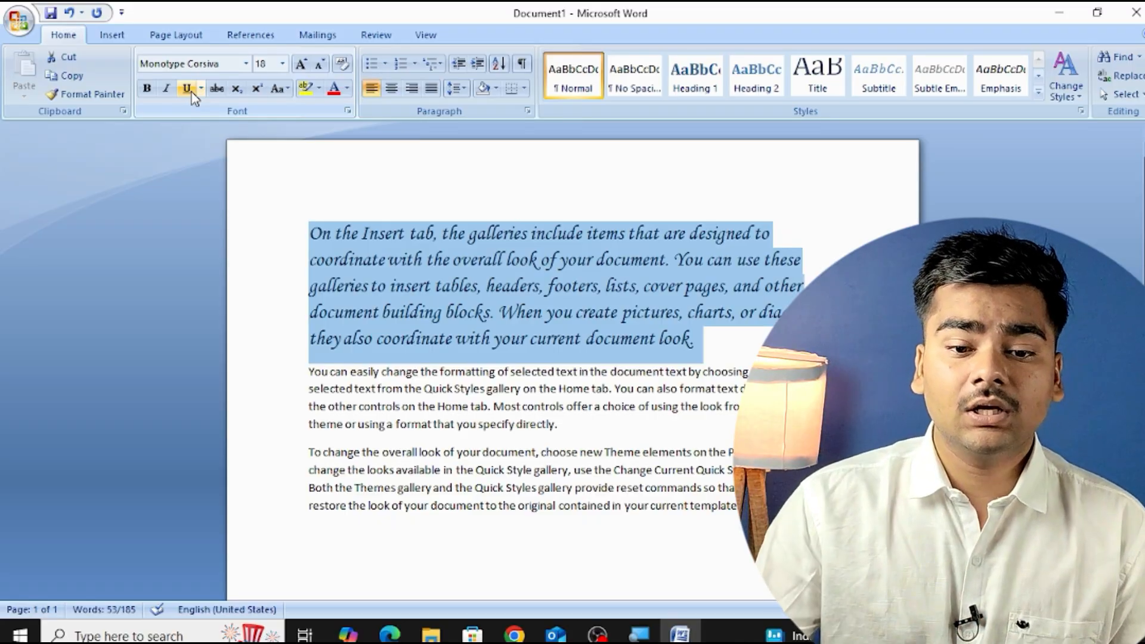
# Clear all formatting from the three paragraphs of the document
pyautogui.click(327, 318)
pyautogui.moveTo(274, 232); pyautogui.dragTo(343, 516)
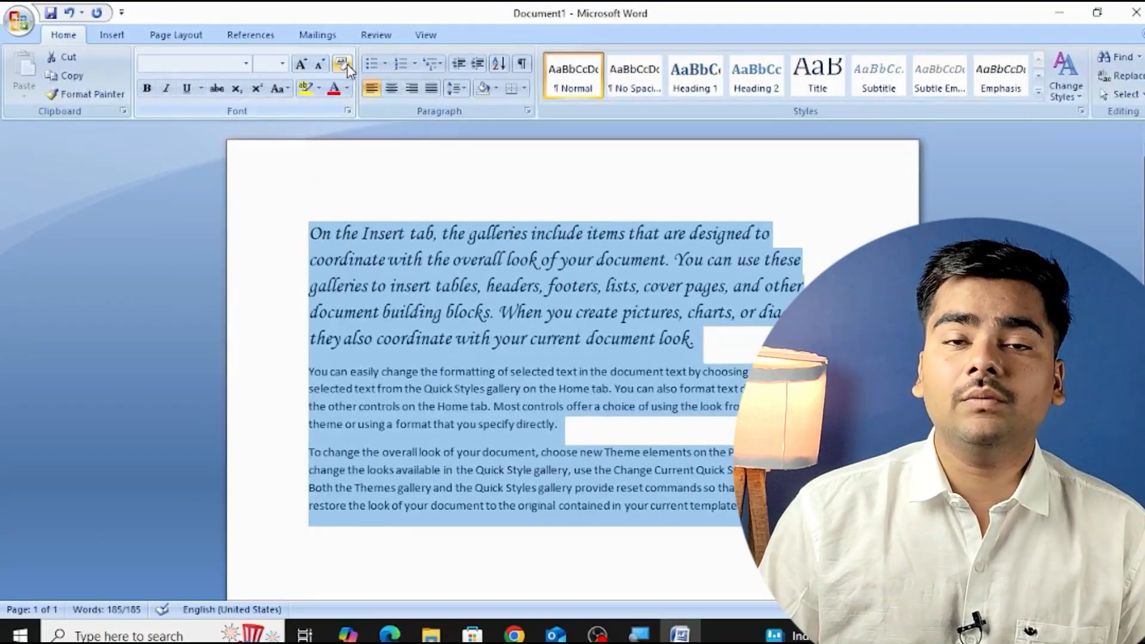
pyautogui.click(342, 63)
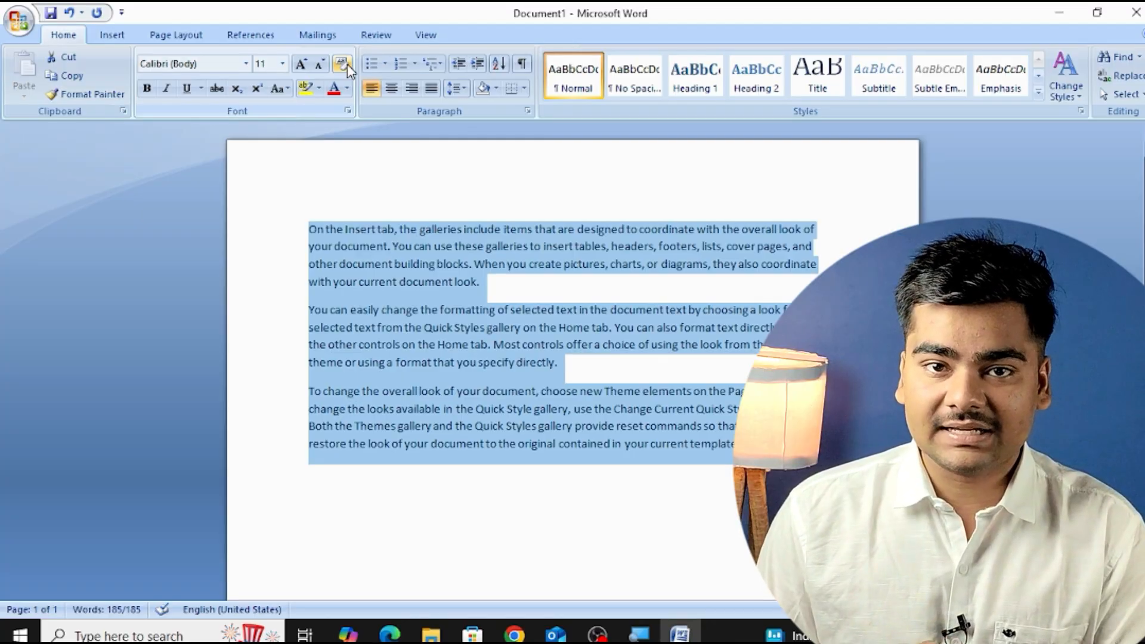
pyautogui.click(371, 246)
# Make the first two lines of the second paragraph bold
pyautogui.click(278, 314)
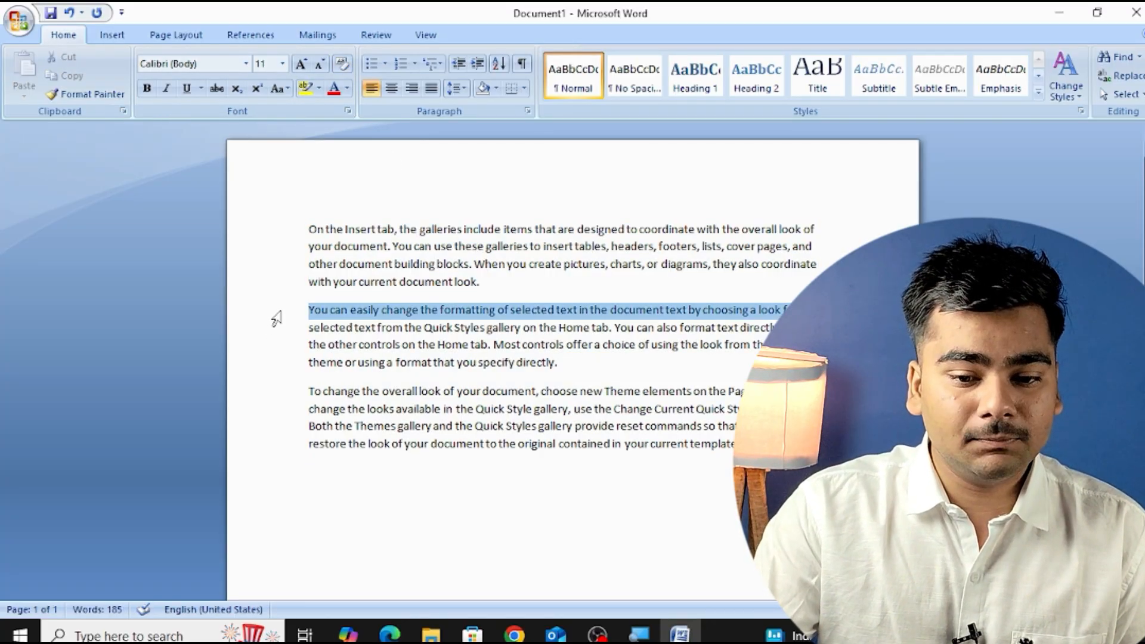
pyautogui.moveTo(276, 325); pyautogui.dragTo(277, 327)
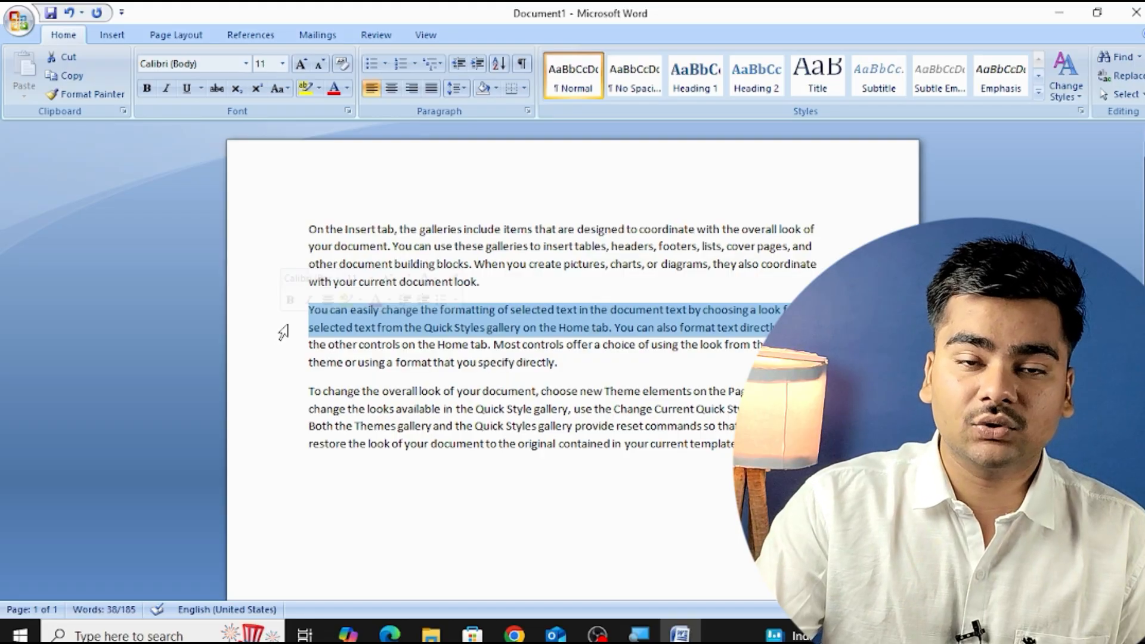
pyautogui.click(146, 89)
pyautogui.click(440, 427)
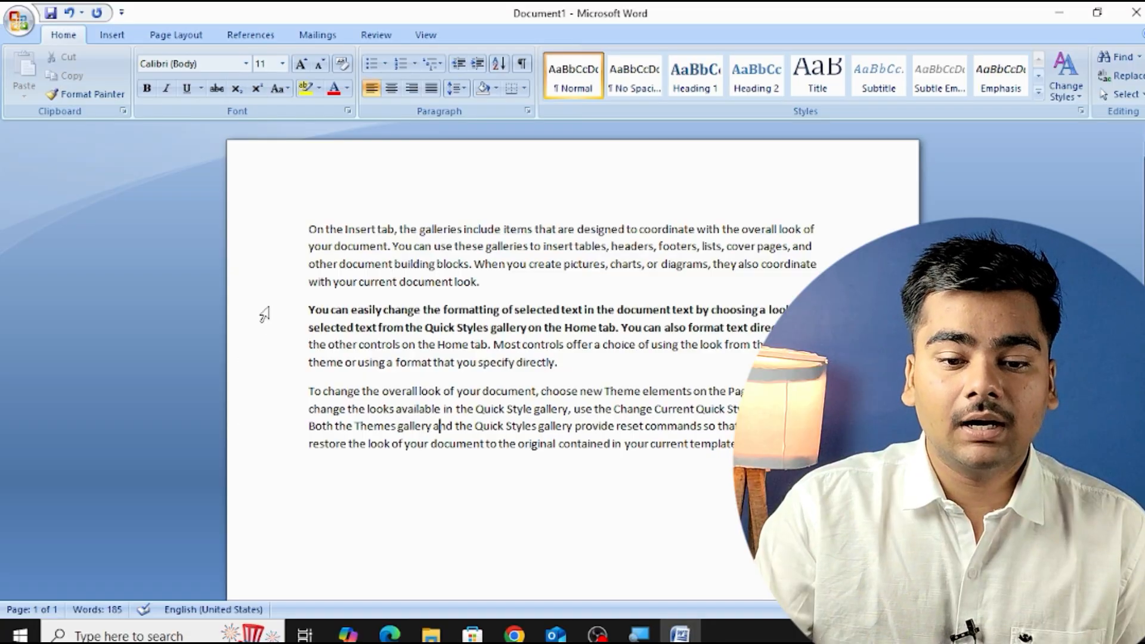
# Apply italic and underline to the two bold lines of the second paragraph
pyautogui.moveTo(264, 314); pyautogui.dragTo(269, 331)
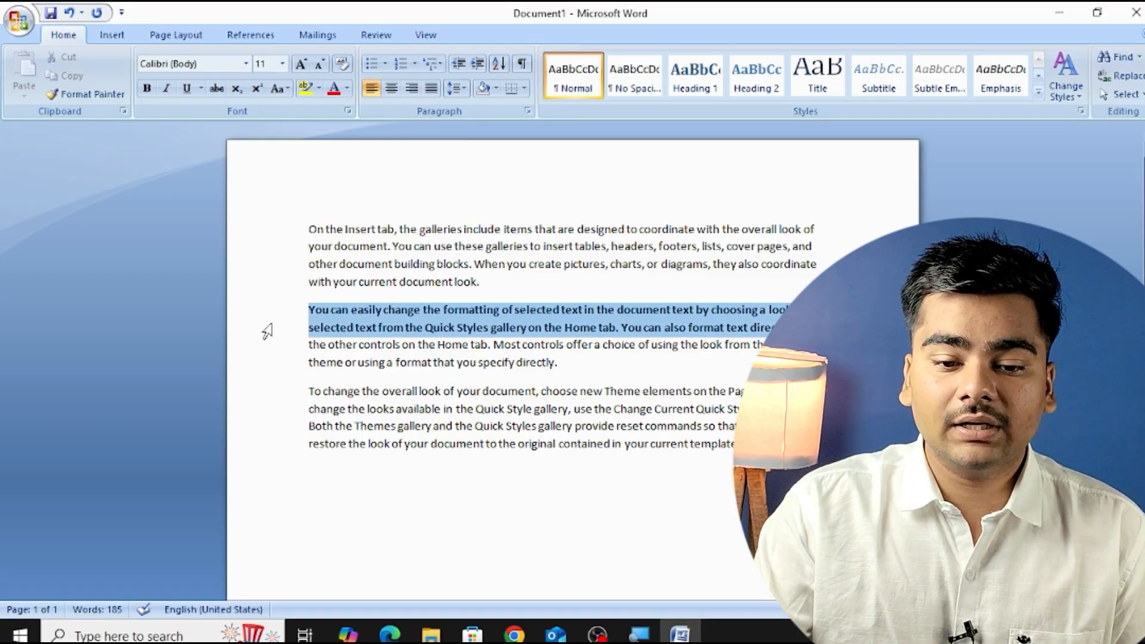
pyautogui.click(169, 97)
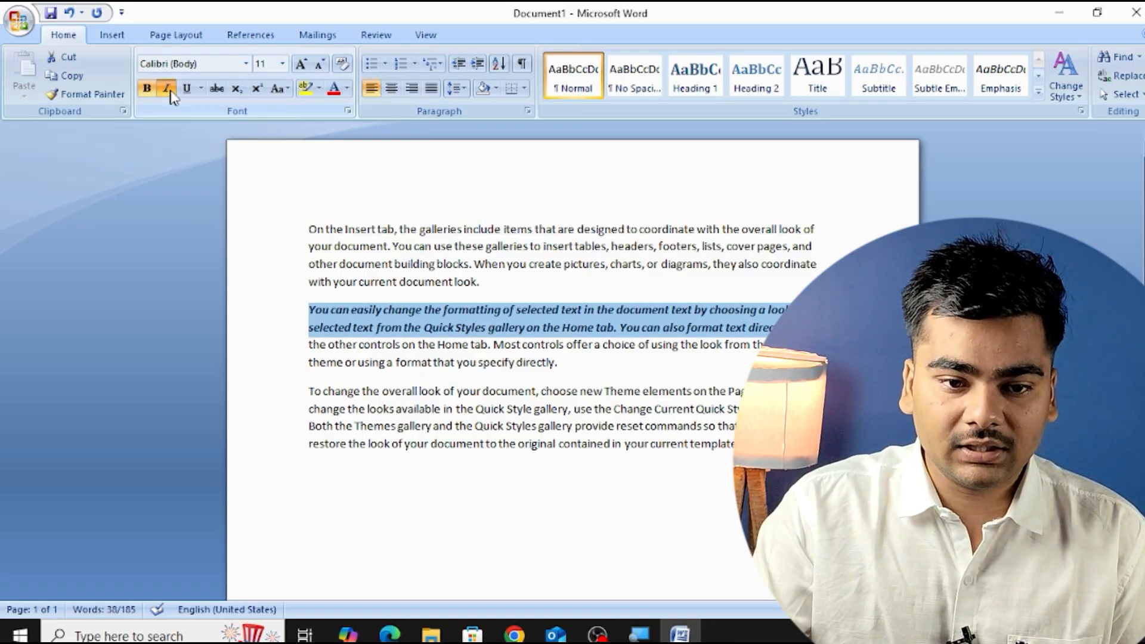
pyautogui.click(188, 91)
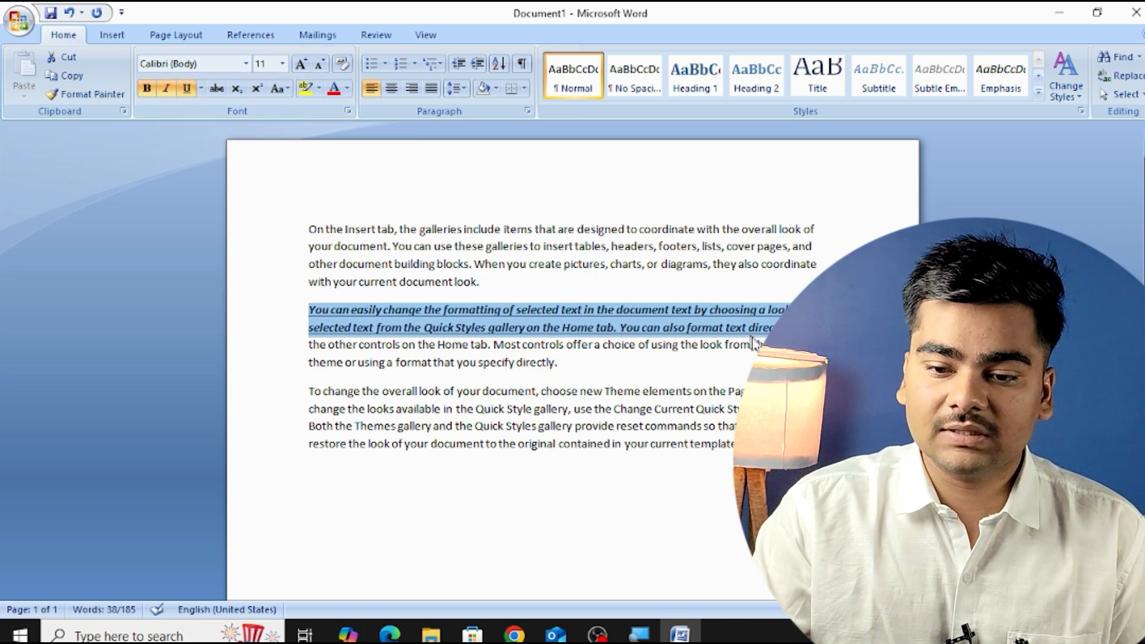
pyautogui.click(799, 376)
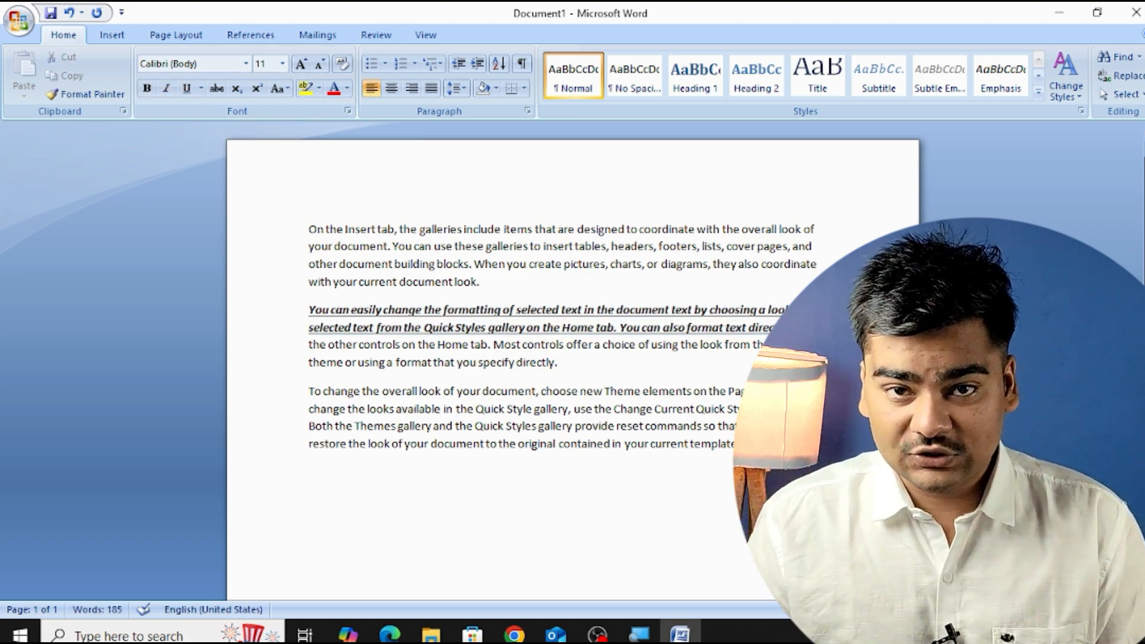
# Remove the underline, italic and bold formatting from the first line of the second paragraph
pyautogui.click(288, 315)
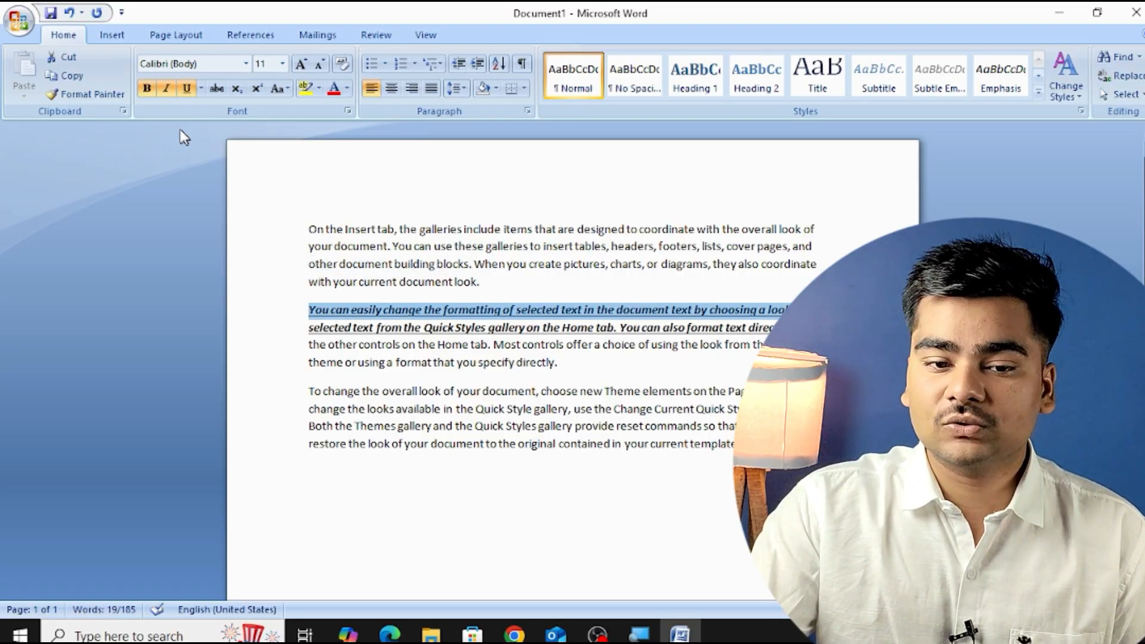
pyautogui.click(187, 89)
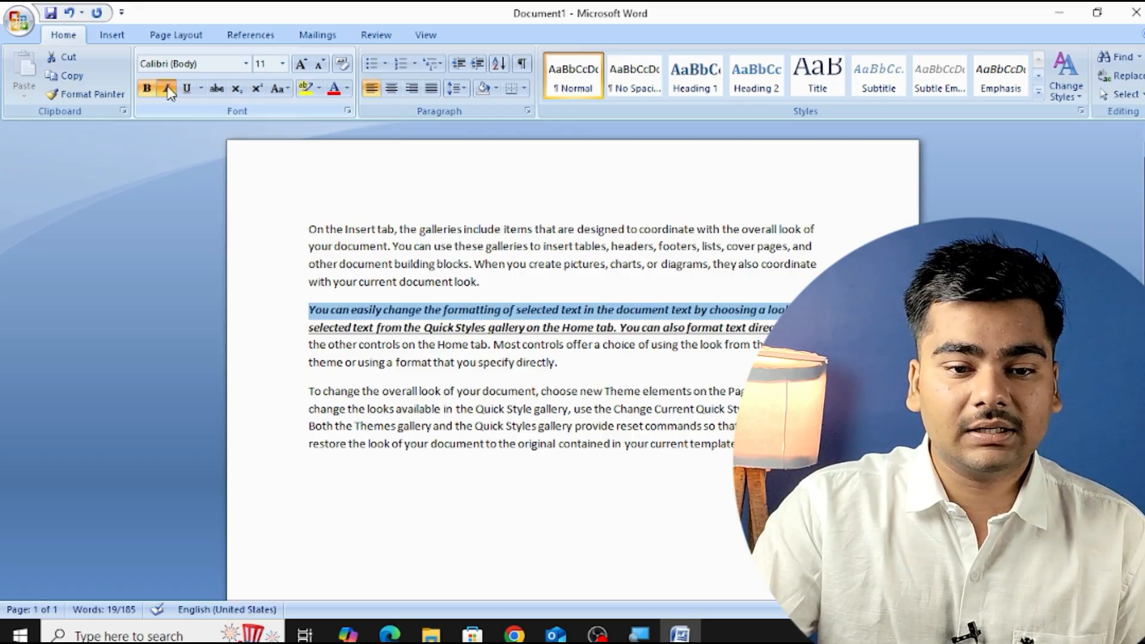
pyautogui.click(168, 89)
pyautogui.click(147, 88)
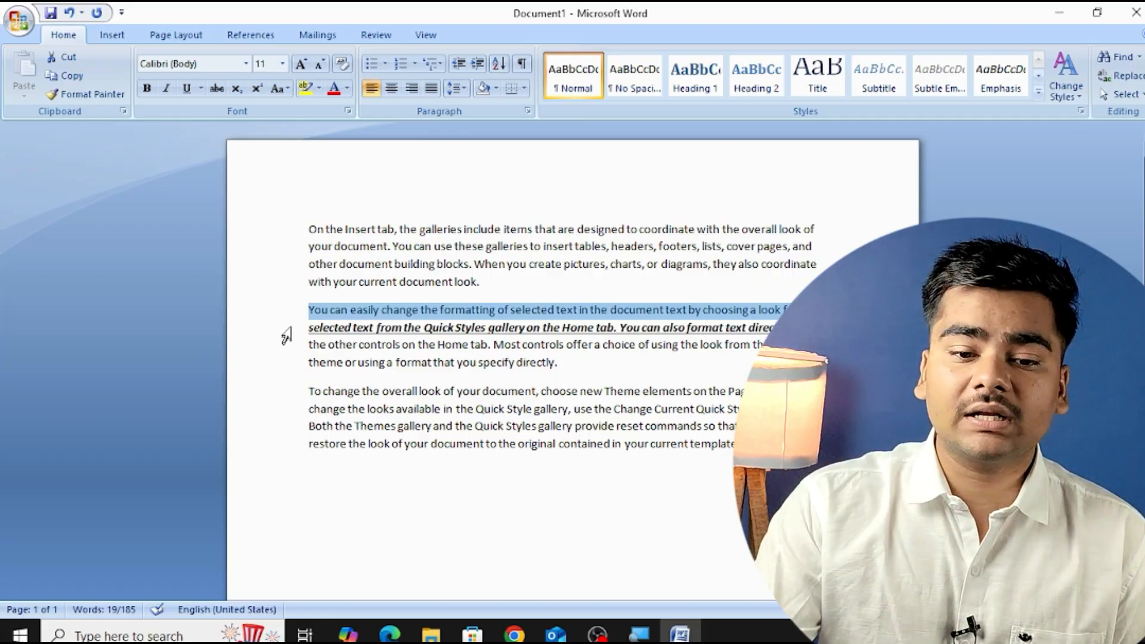
# Make the entire first paragraph bold, italic and underlined
pyautogui.moveTo(280, 238); pyautogui.dragTo(278, 279)
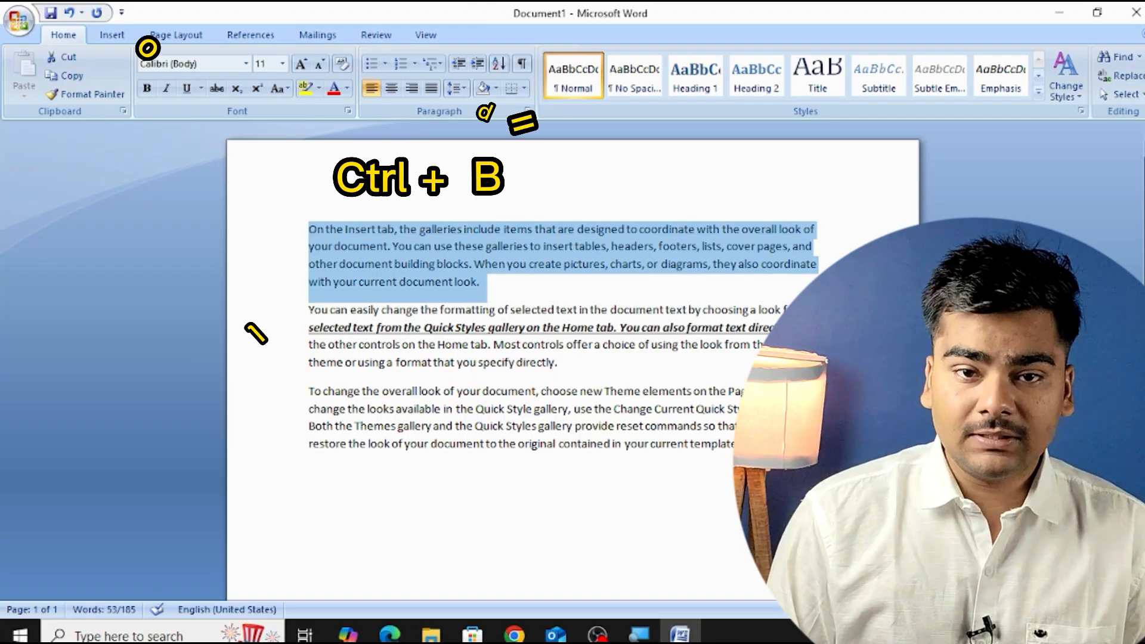
pyautogui.hotkey('ctrl', 'b')
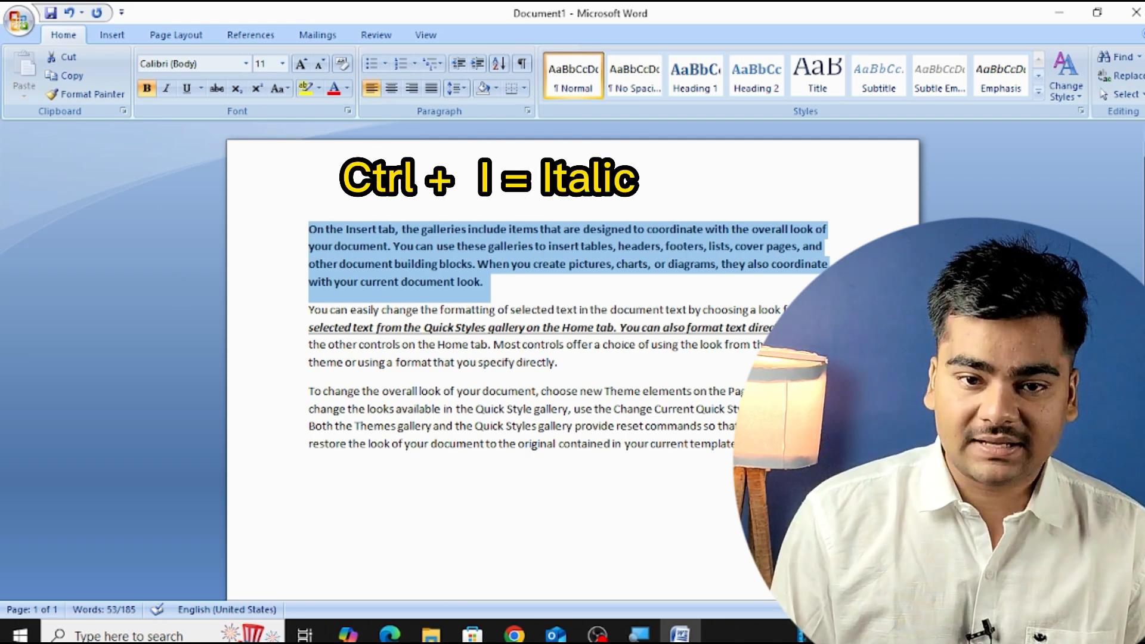
pyautogui.hotkey('ctrl', 'i')
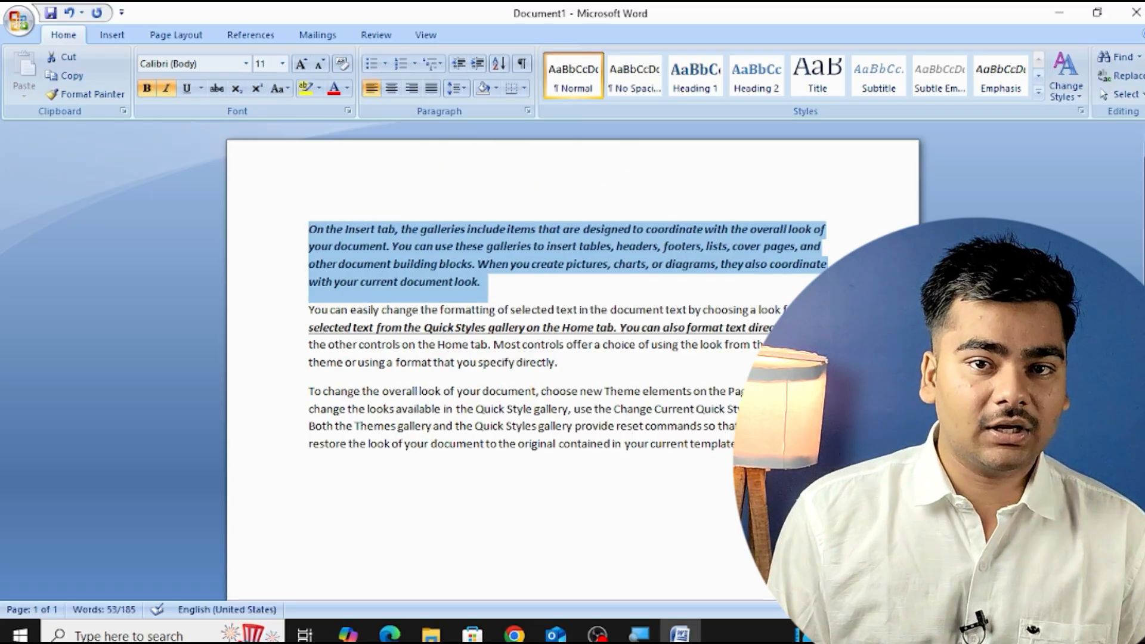
pyautogui.hotkey('ctrl', 'u')
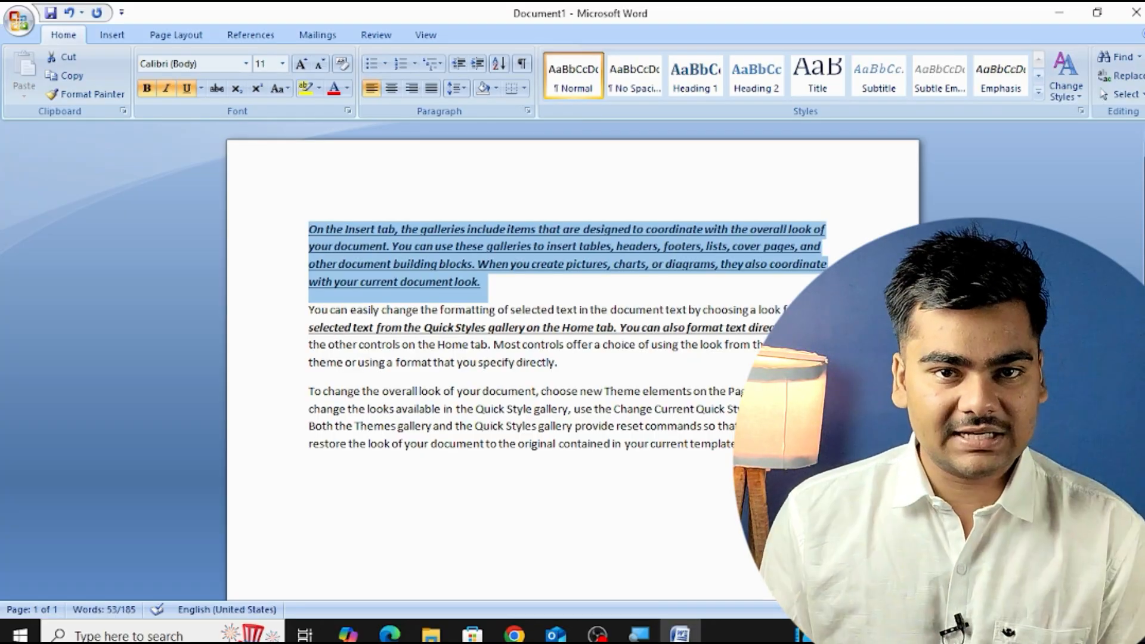
# Remove the bold, italic and underline formatting from the first paragraph
pyautogui.hotkey('ctrl', 'b')
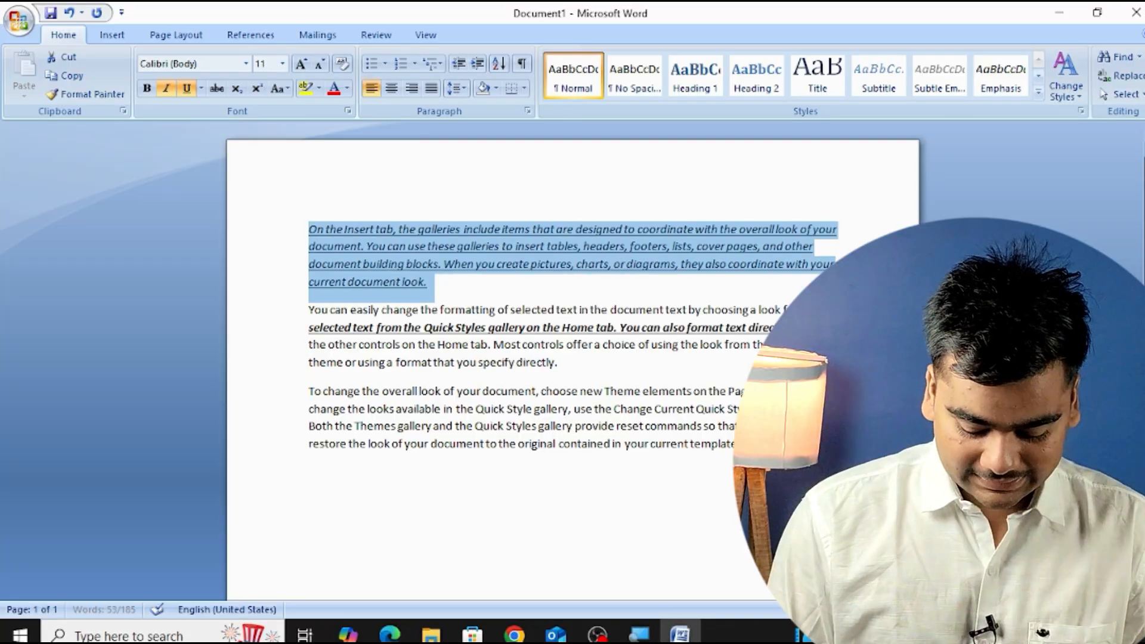
pyautogui.hotkey('ctrl', 'i')
pyautogui.hotkey('ctrl', 'u')
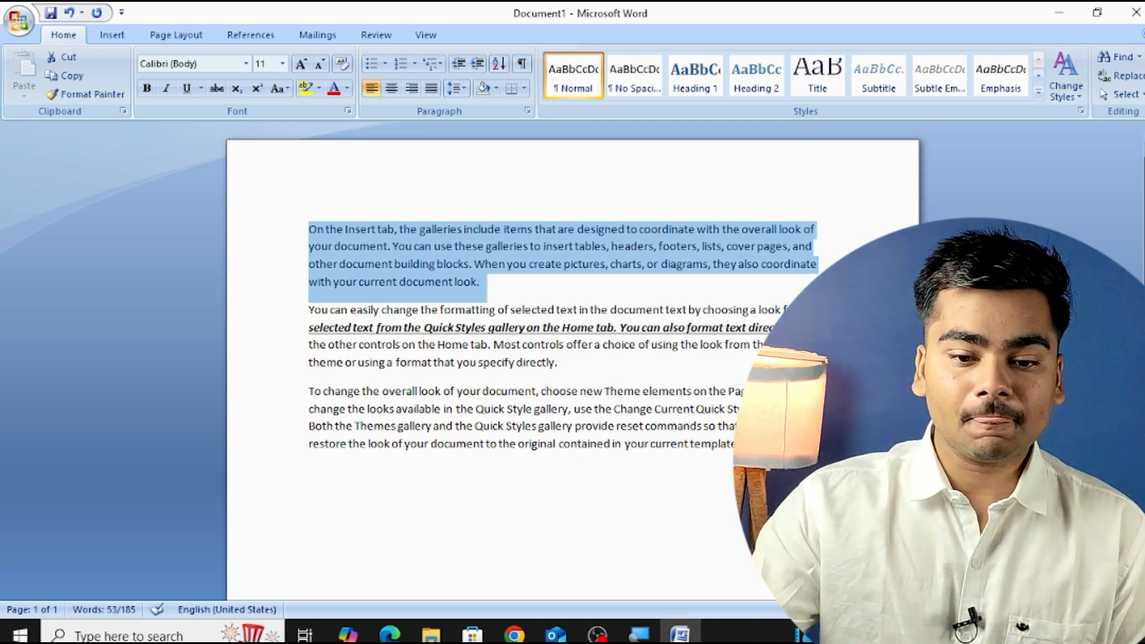
# Enlarge the first paragraph's text step by step with Grow Font up to size 160
pyautogui.click(303, 64)
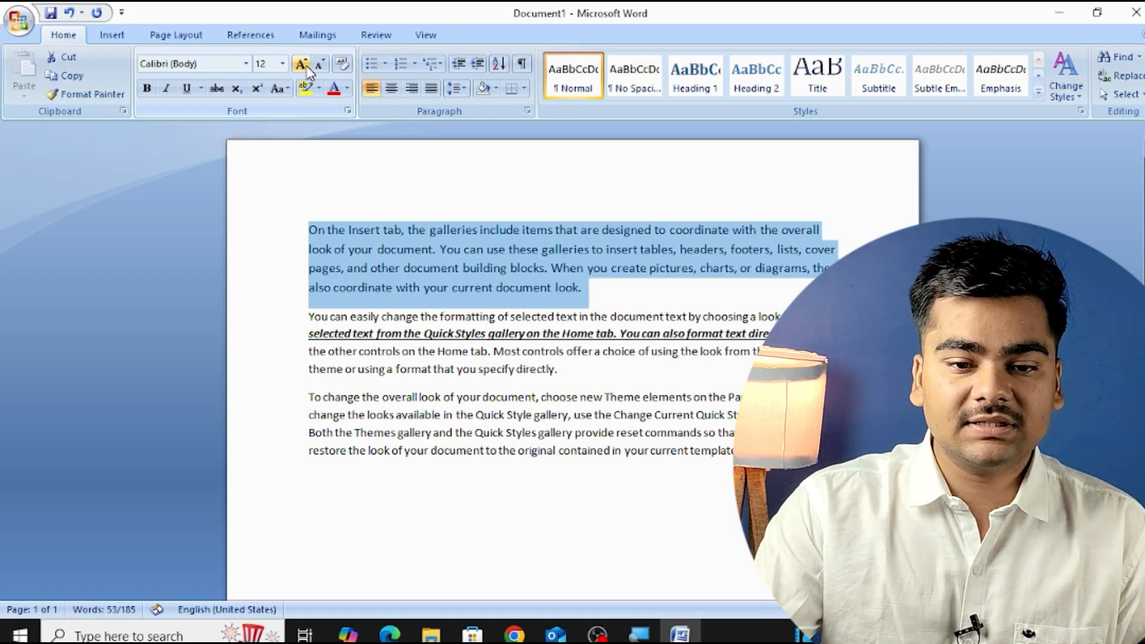
pyautogui.click(306, 66)
pyautogui.click(306, 66)
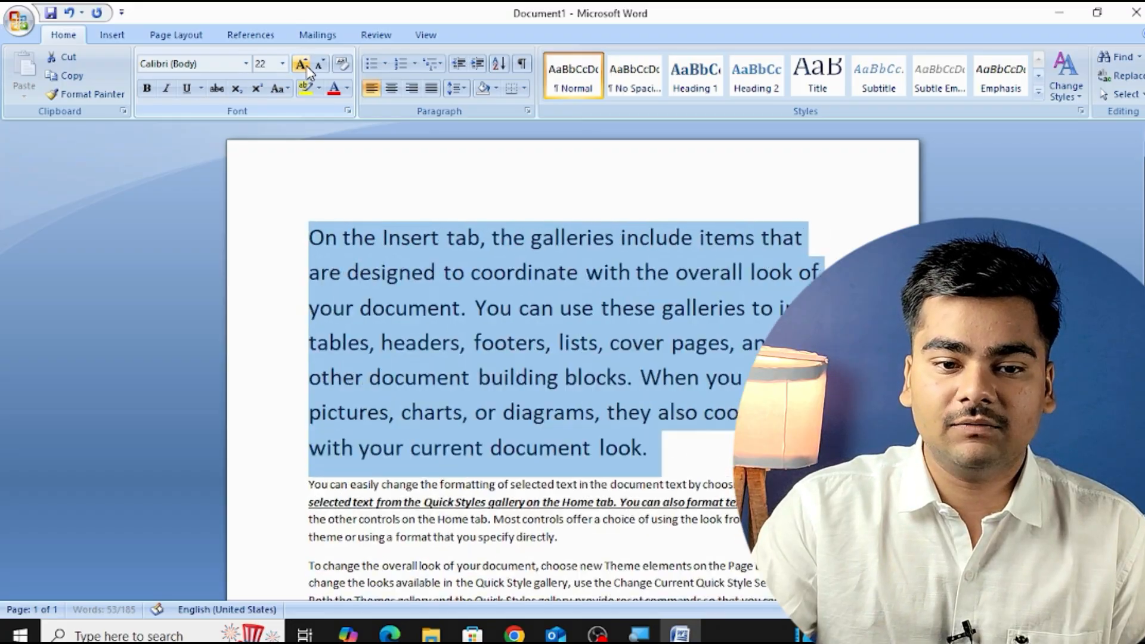
pyautogui.click(305, 66)
pyautogui.click(305, 66)
pyautogui.click(303, 65)
pyautogui.click(303, 64)
pyautogui.click(302, 64)
pyautogui.click(303, 64)
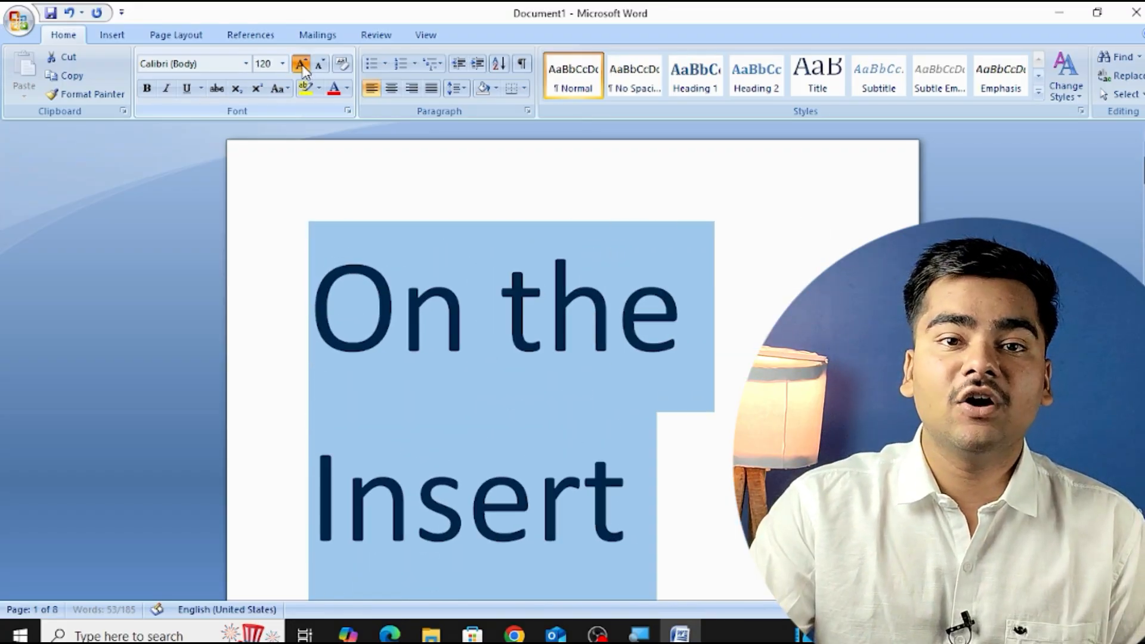
pyautogui.click(302, 64)
pyautogui.click(302, 64)
pyautogui.click(303, 65)
pyautogui.click(303, 65)
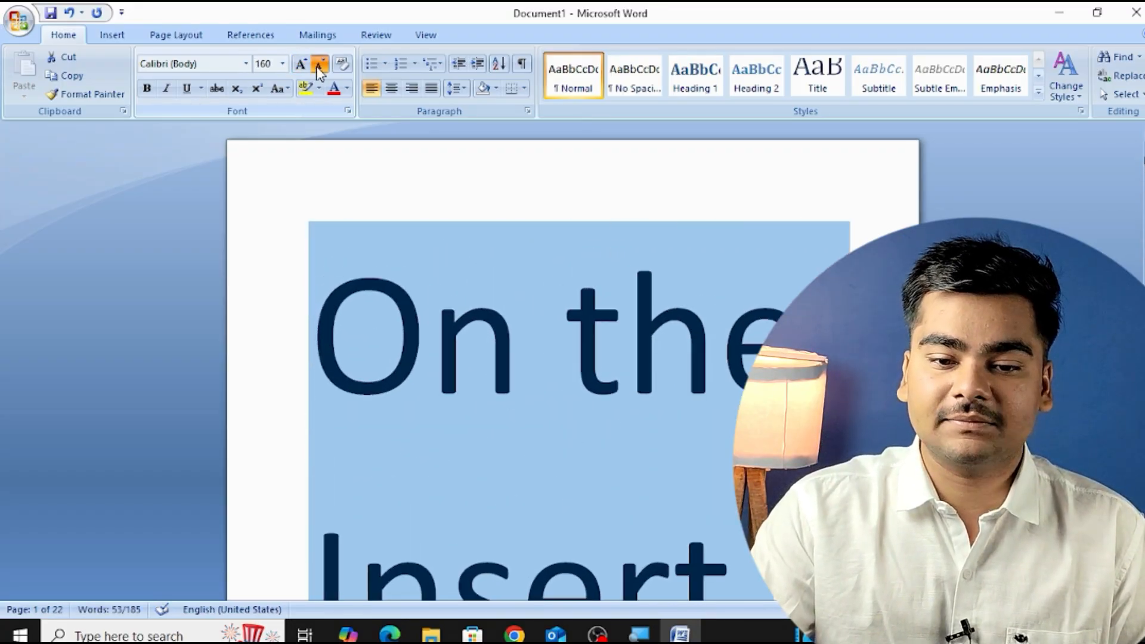
# Shrink the first paragraph's text step by step down to font size 16
pyautogui.click(320, 66)
pyautogui.click(320, 65)
pyautogui.click(320, 65)
pyautogui.click(319, 66)
pyautogui.click(320, 65)
pyautogui.click(320, 66)
pyautogui.click(320, 66)
pyautogui.click(320, 66)
pyautogui.click(320, 66)
pyautogui.click(319, 66)
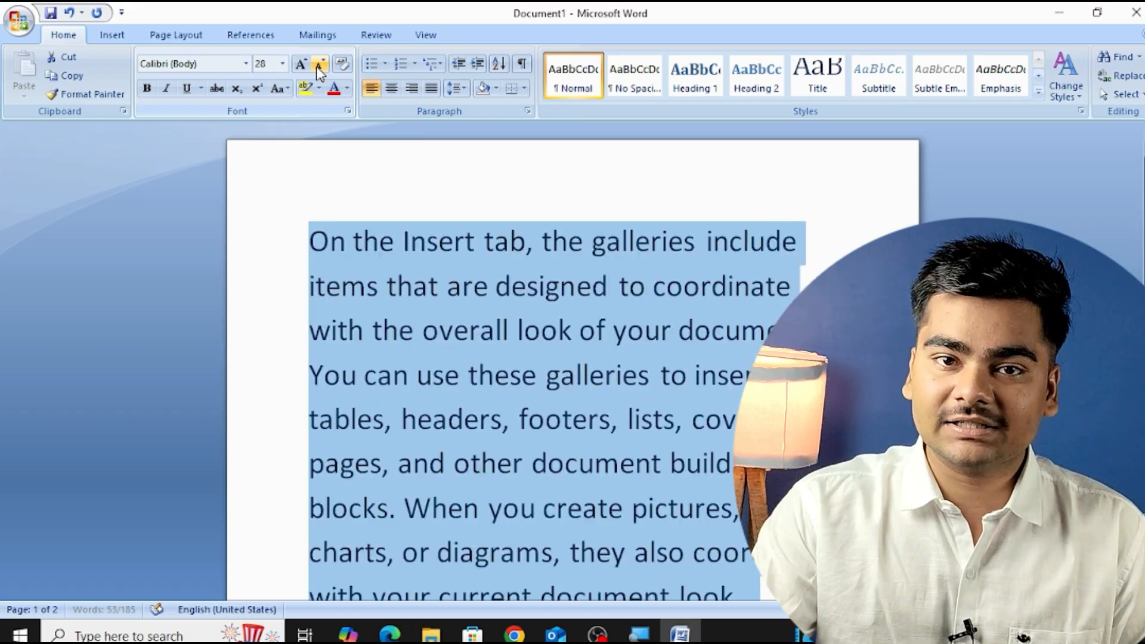
pyautogui.click(319, 66)
pyautogui.click(319, 66)
pyautogui.click(319, 66)
pyautogui.click(320, 65)
pyautogui.click(320, 65)
pyautogui.click(320, 66)
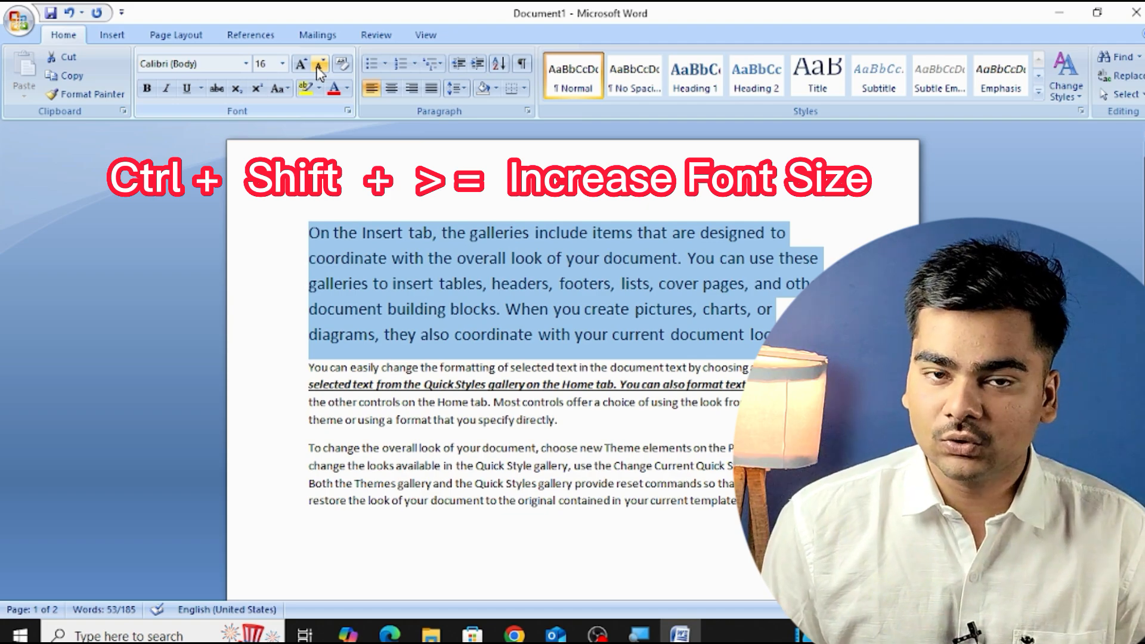
# Increase the first paragraph's font size step by step up to 200
pyautogui.hotkey('ctrl', 'shift', '.')
pyautogui.hotkey('ctrl', 'shift', '.')
pyautogui.hotkey('ctrl', 'shift', '.')
pyautogui.hotkey('ctrl', 'shift', '.')
pyautogui.hotkey('ctrl', 'shift', '.')
pyautogui.hotkey('ctrl', 'shift', '.')
pyautogui.hotkey('ctrl', 'shift', '.')
pyautogui.hotkey('ctrl', 'shift', '.')
pyautogui.hotkey('ctrl', 'shift', '.')
pyautogui.hotkey('ctrl', 'shift', '.')
pyautogui.hotkey('ctrl', 'shift', '.')
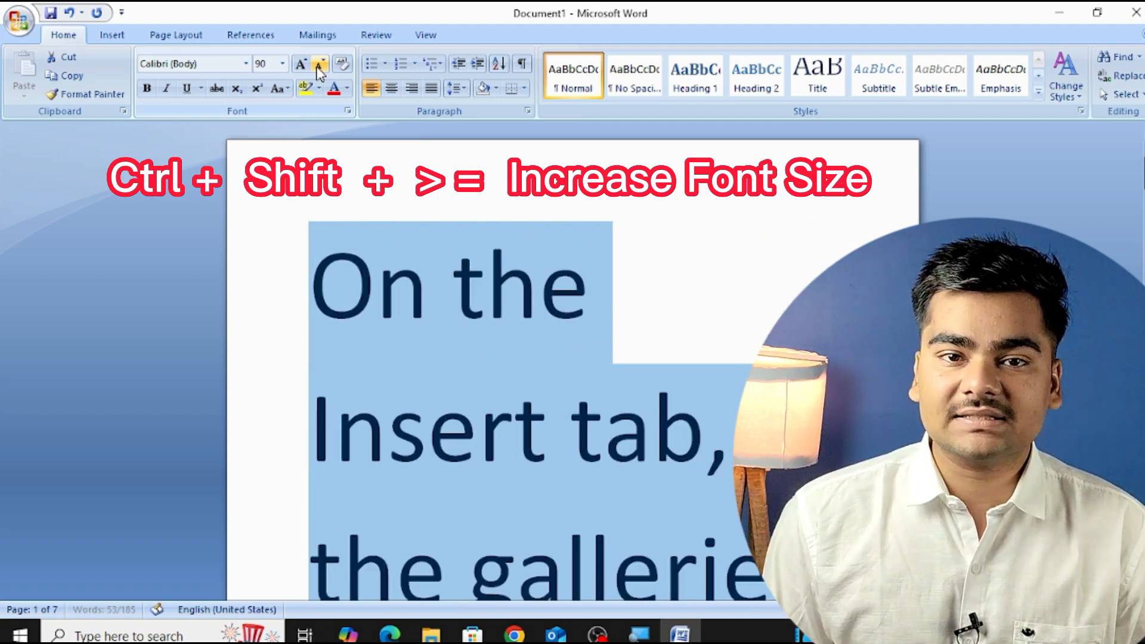
pyautogui.hotkey('ctrl', 'shift', '.')
pyautogui.hotkey('ctrl', 'shift', '.')
pyautogui.hotkey('ctrl', 'shift', '.')
pyautogui.hotkey('ctrl', 'shift', '.')
pyautogui.hotkey('ctrl', 'shift', '.')
pyautogui.hotkey('ctrl', 'shift', '.')
pyautogui.hotkey('ctrl', 'shift', '.')
pyautogui.hotkey('ctrl', 'shift', '.')
pyautogui.hotkey('ctrl', 'shift', '.')
pyautogui.hotkey('ctrl', 'shift', '.')
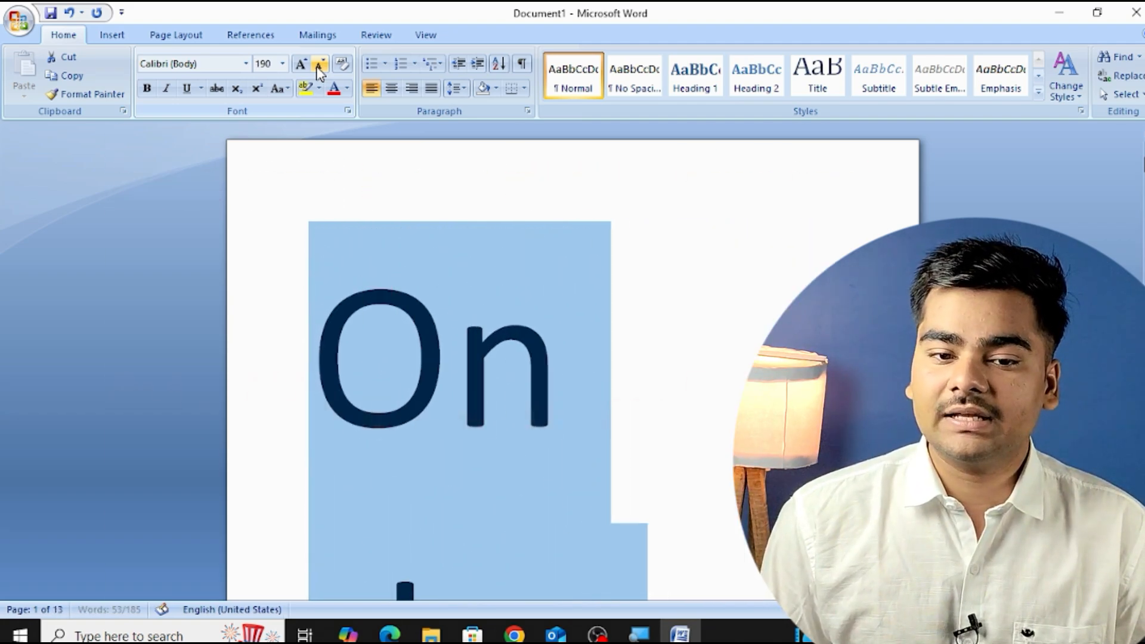
pyautogui.hotkey('ctrl', 'shift', '.')
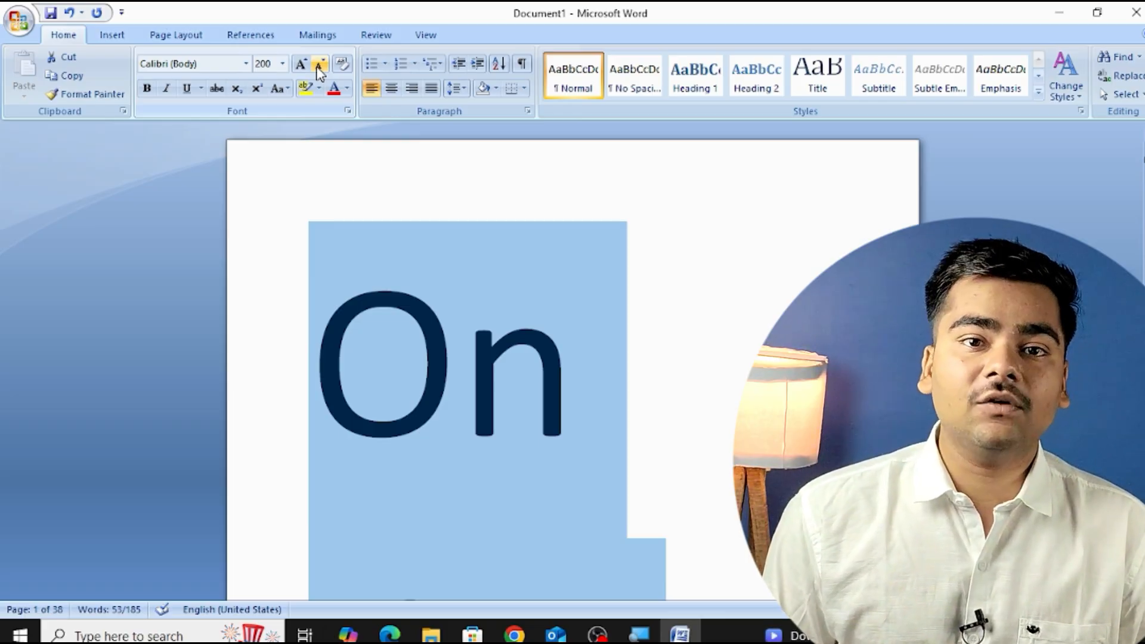
# Decrease the first paragraph's font size step by step back to 16
pyautogui.hotkey('ctrl', 'shift', ',')
pyautogui.hotkey('ctrl', 'shift', ',')
pyautogui.hotkey('ctrl', 'shift', ',')
pyautogui.hotkey('ctrl', 'shift', ',')
pyautogui.hotkey('ctrl', 'shift', ',')
pyautogui.hotkey('ctrl', 'shift', ',')
pyautogui.hotkey('ctrl', 'shift', ',')
pyautogui.hotkey('ctrl', 'shift', ',')
pyautogui.hotkey('ctrl', 'shift', ',')
pyautogui.hotkey('ctrl', 'shift', ',')
pyautogui.hotkey('ctrl', 'shift', ',')
pyautogui.hotkey('ctrl', 'shift', ',')
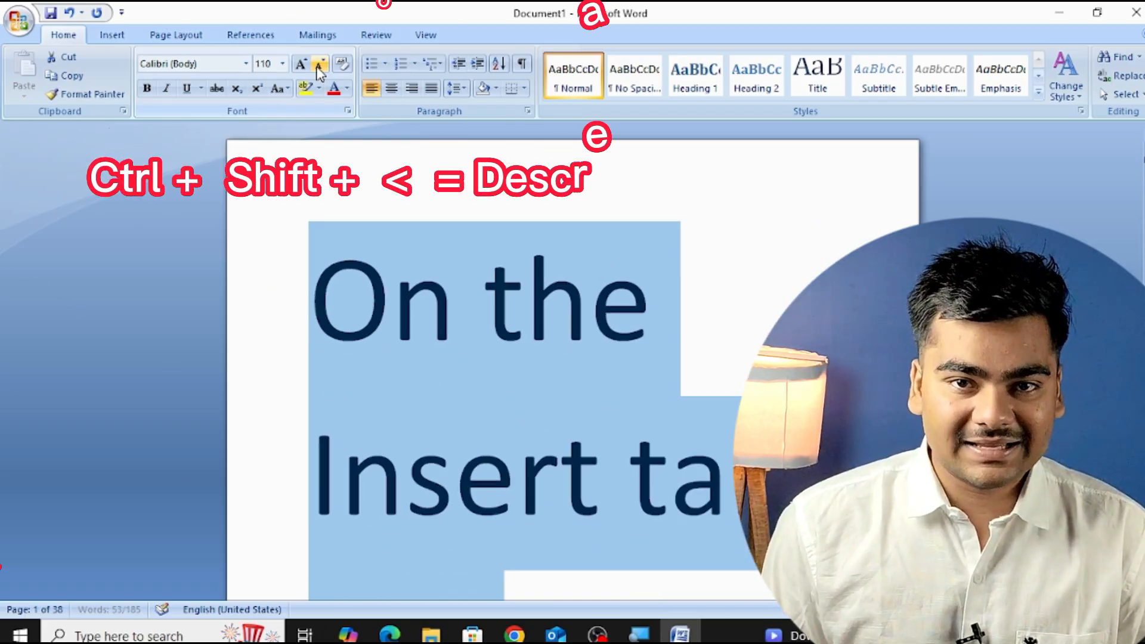
pyautogui.hotkey('ctrl', 'shift', ',')
pyautogui.hotkey('ctrl', 'shift', ',')
pyautogui.hotkey('ctrl', 'shift', ',')
pyautogui.hotkey('ctrl', 'shift', ',')
pyautogui.hotkey('ctrl', 'shift', ',')
pyautogui.hotkey('ctrl', 'shift', ',')
pyautogui.hotkey('ctrl', 'shift', ',')
pyautogui.hotkey('ctrl', 'shift', ',')
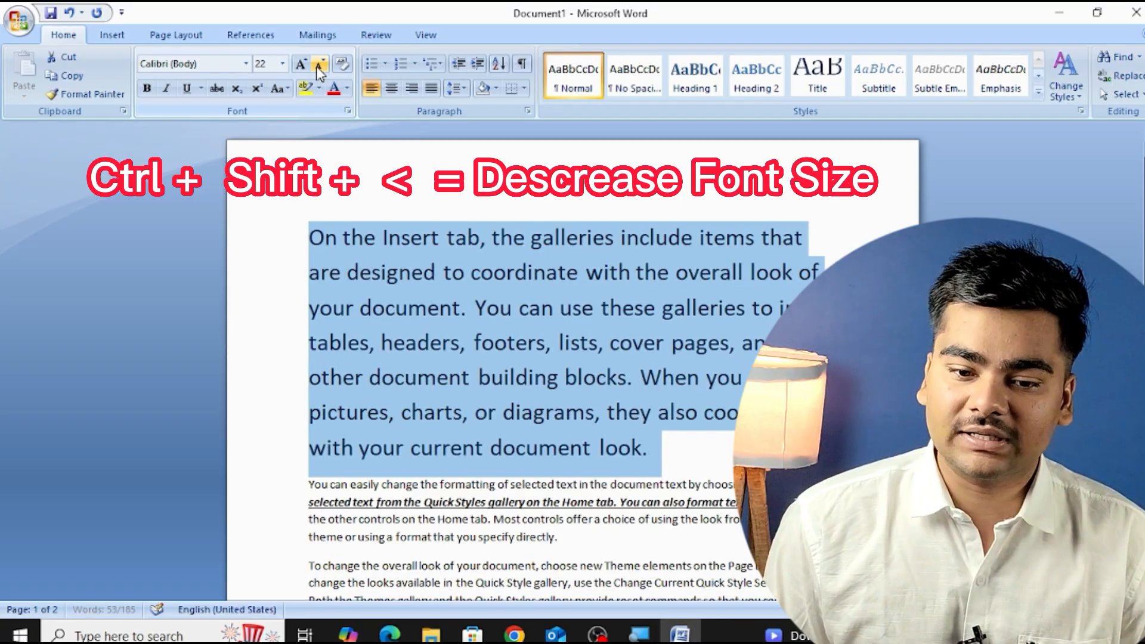
pyautogui.hotkey('ctrl', 'shift', ',')
pyautogui.hotkey('ctrl', 'shift', ',')
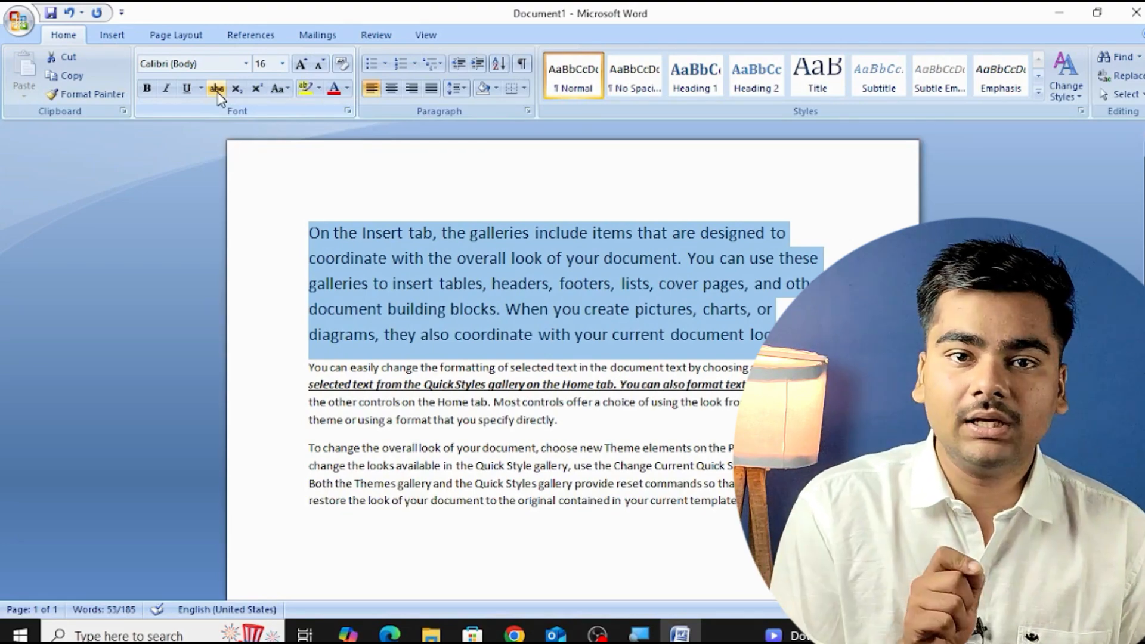
# Apply strikethrough to the first paragraph and remove it again
pyautogui.click(217, 90)
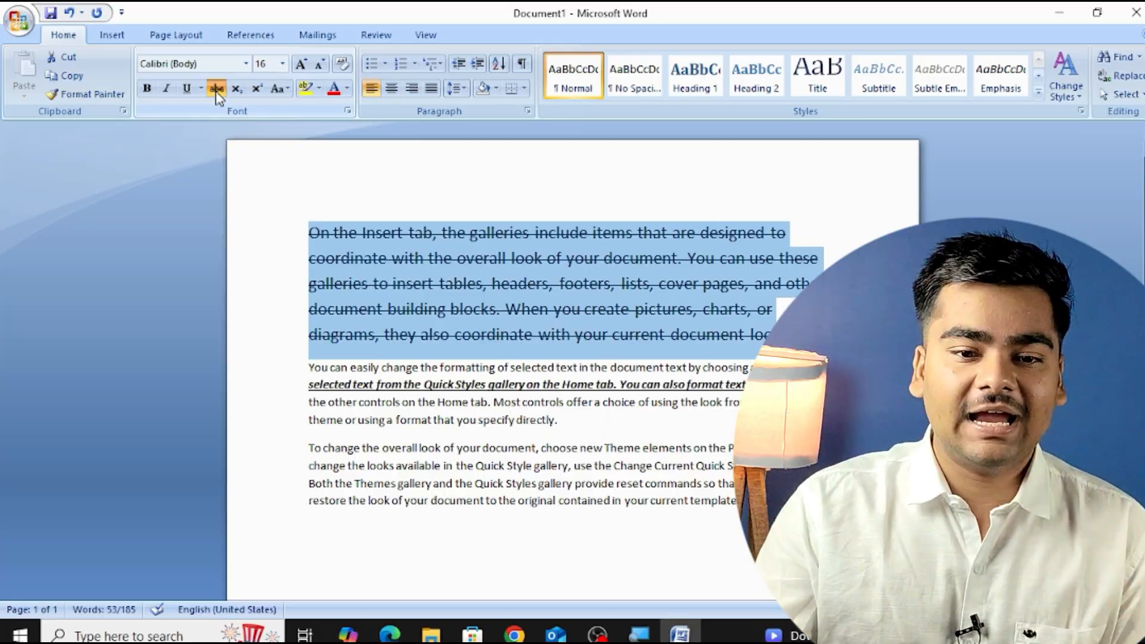
pyautogui.click(217, 91)
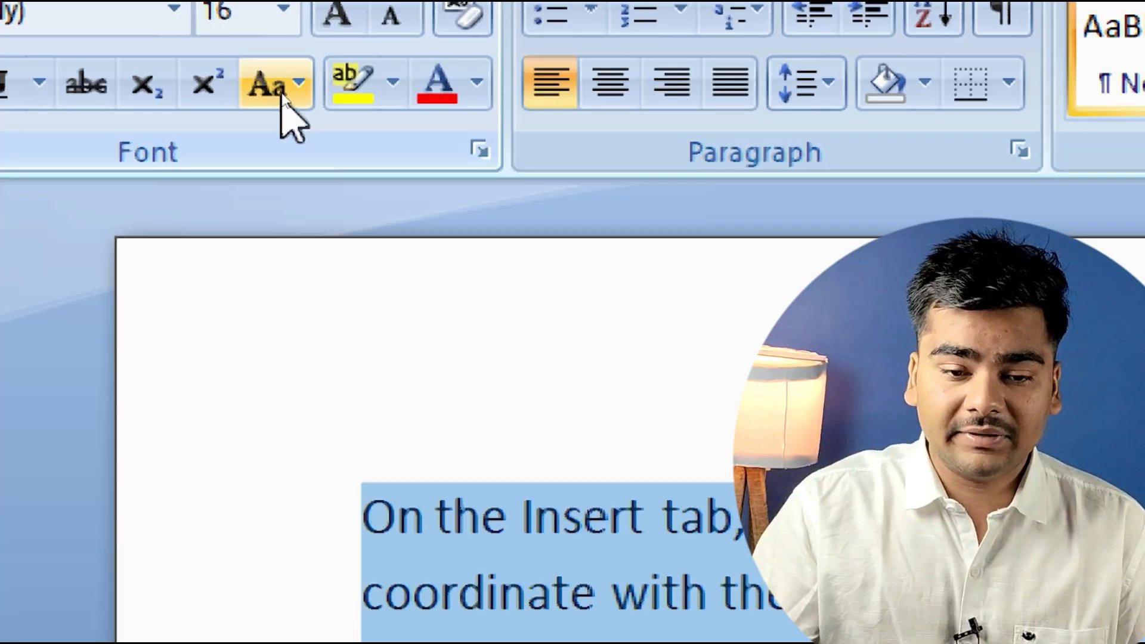
# Change the case of the first paragraph to UPPERCASE and after that to lowercase
pyautogui.click(282, 95)
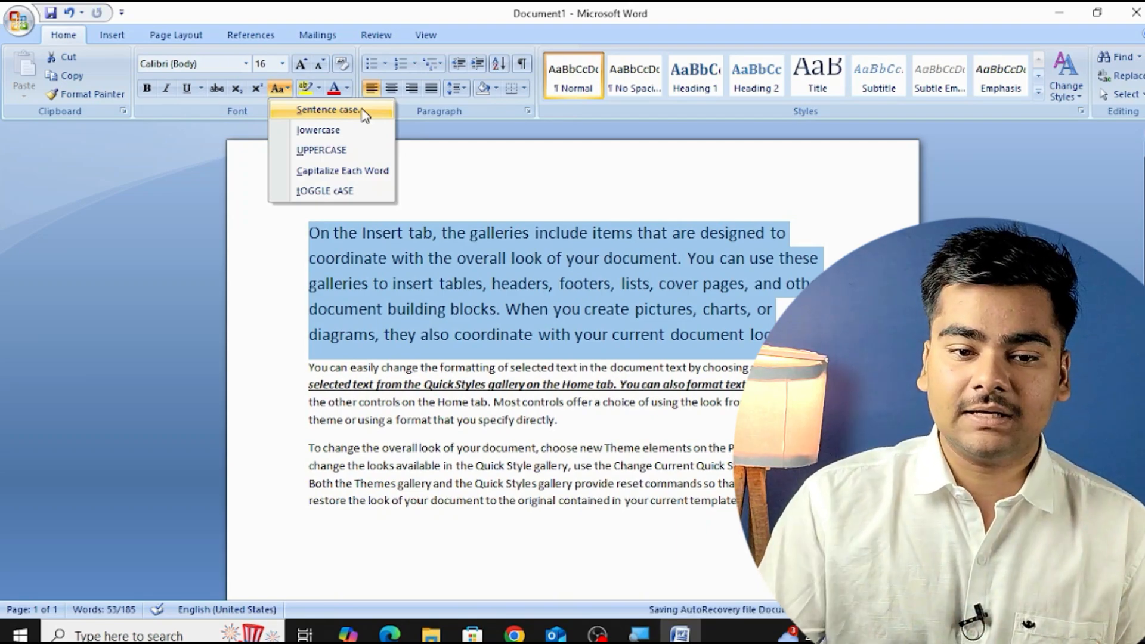
pyautogui.click(370, 153)
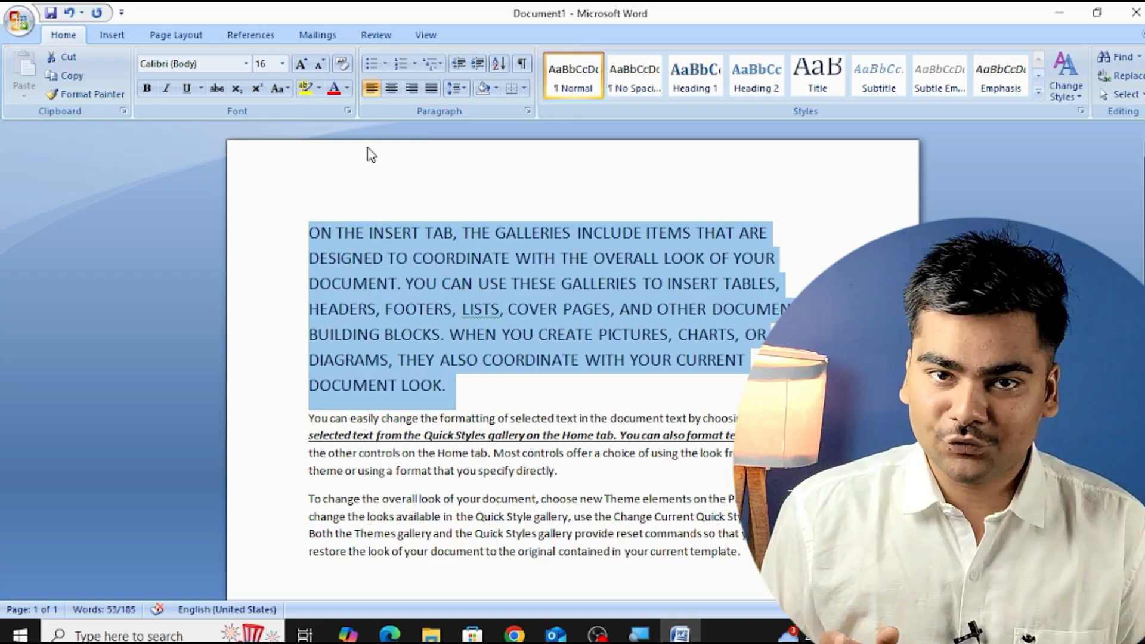
pyautogui.click(279, 88)
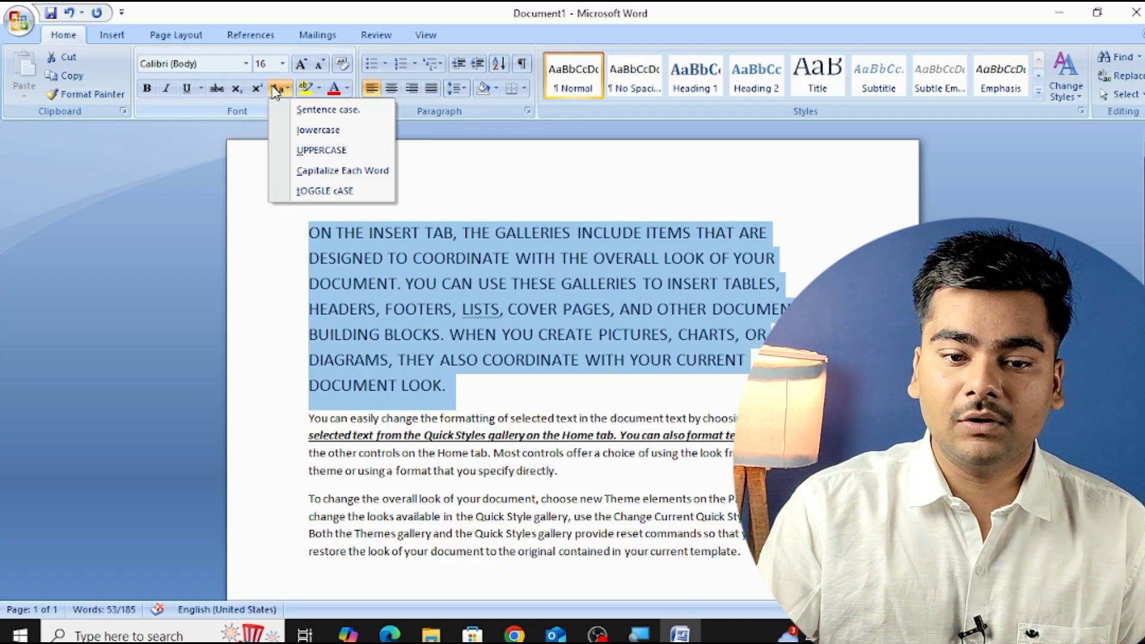
pyautogui.click(303, 130)
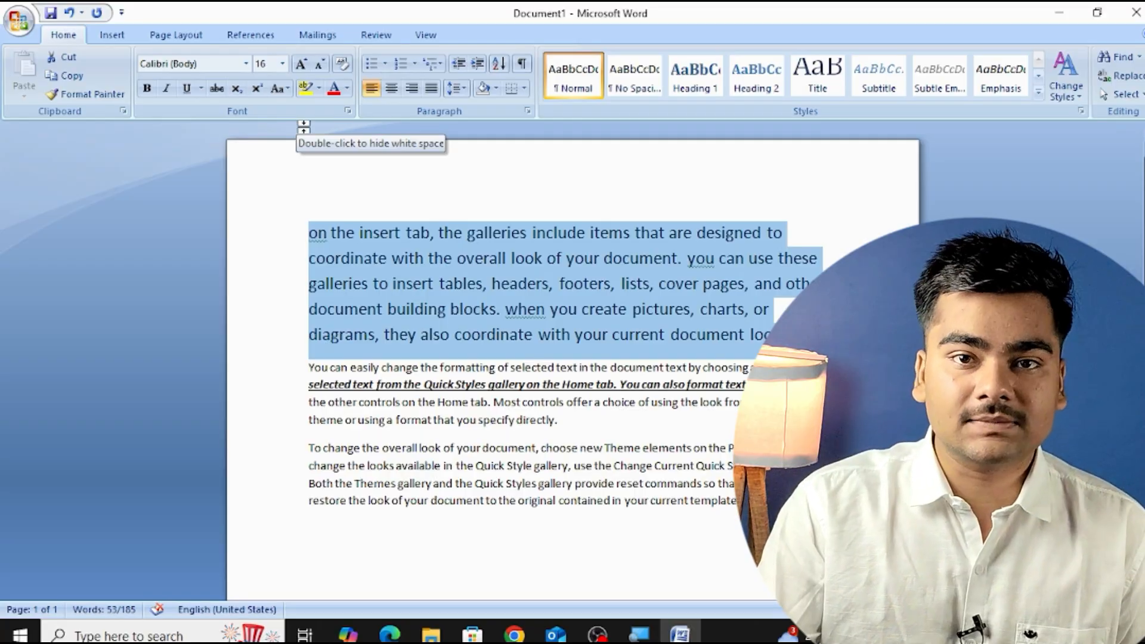
# Apply Capitalize Each Word to the first paragraph, followed by tOGGLE cASE
pyautogui.click(279, 90)
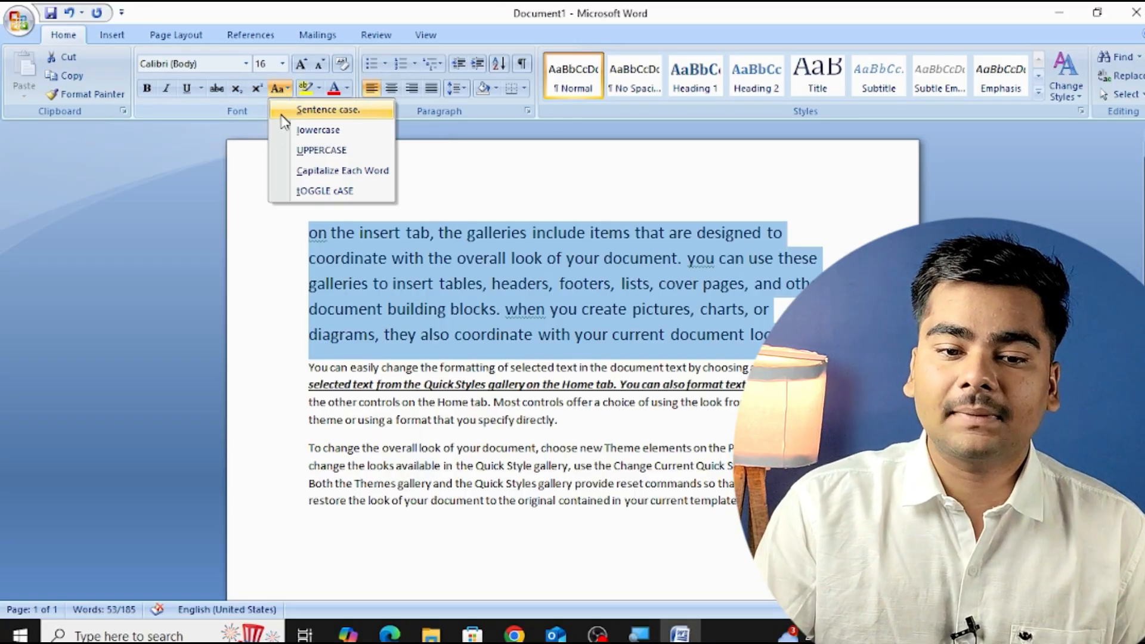
pyautogui.click(342, 172)
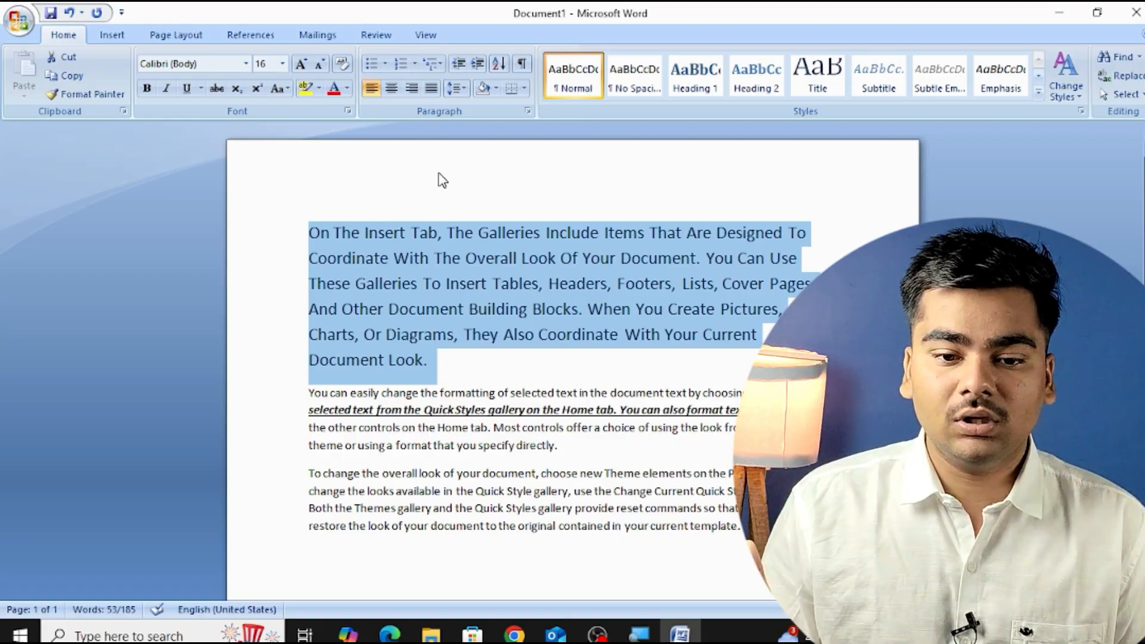
pyautogui.click(278, 90)
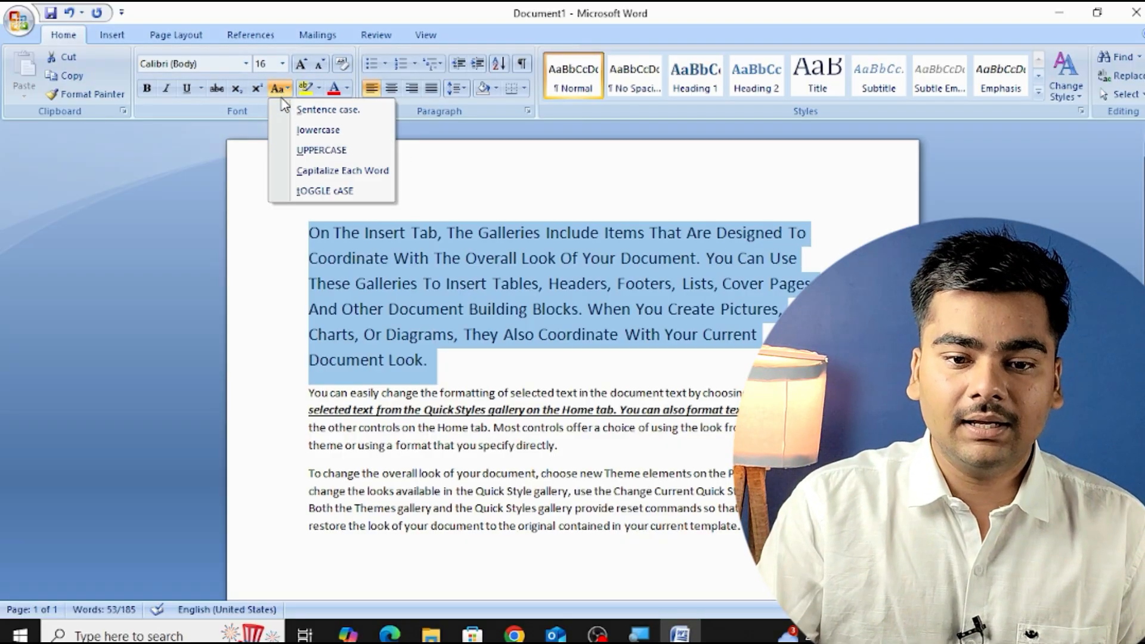
pyautogui.click(352, 191)
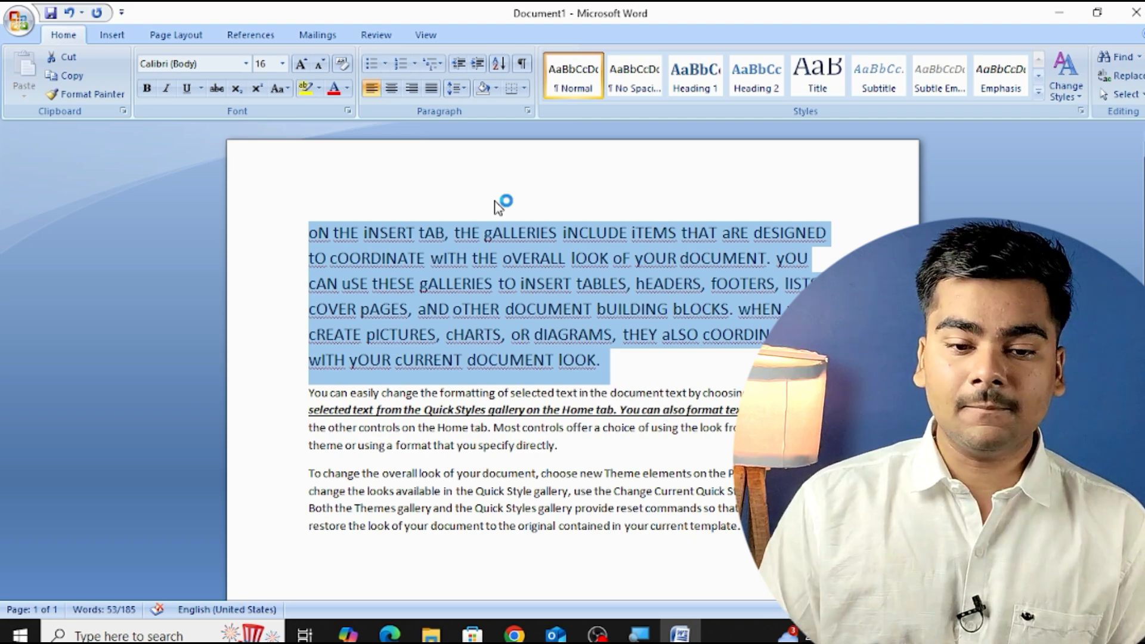
# Change the case of the first paragraph to Sentence case
pyautogui.click(280, 90)
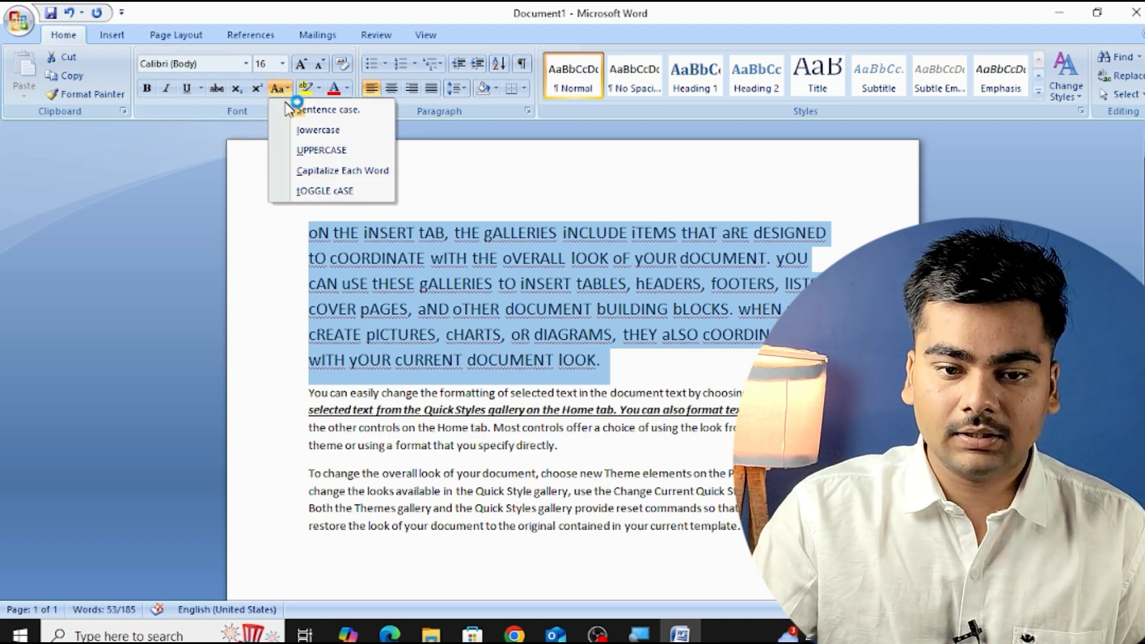
pyautogui.click(310, 110)
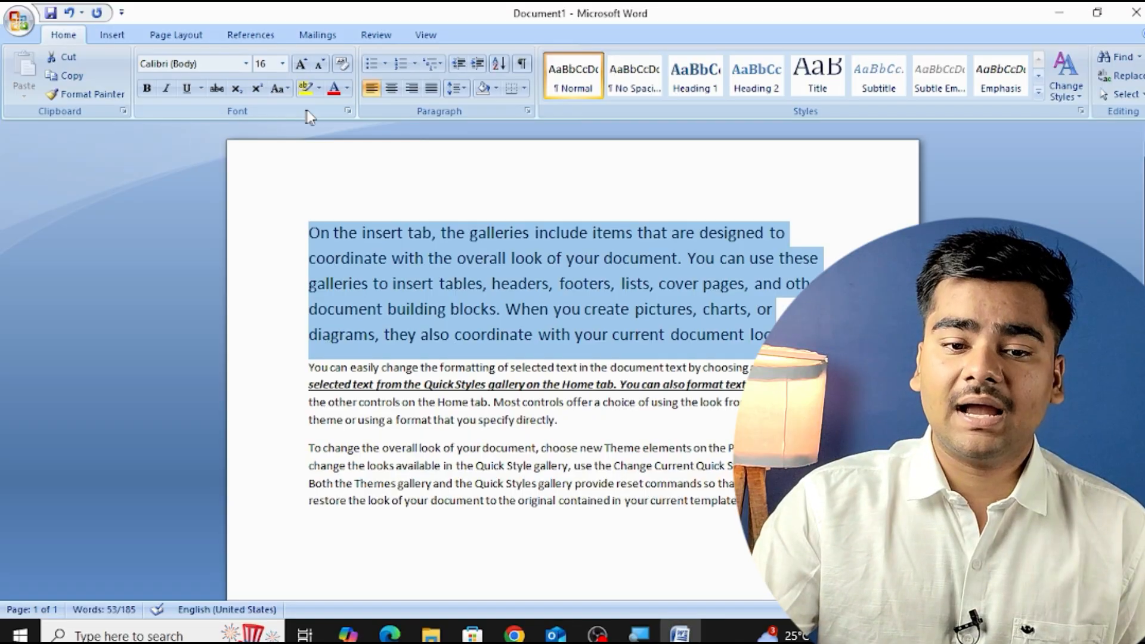
# Highlight the first paragraph in Turquoise and reset its highlight to No Color
pyautogui.click(320, 89)
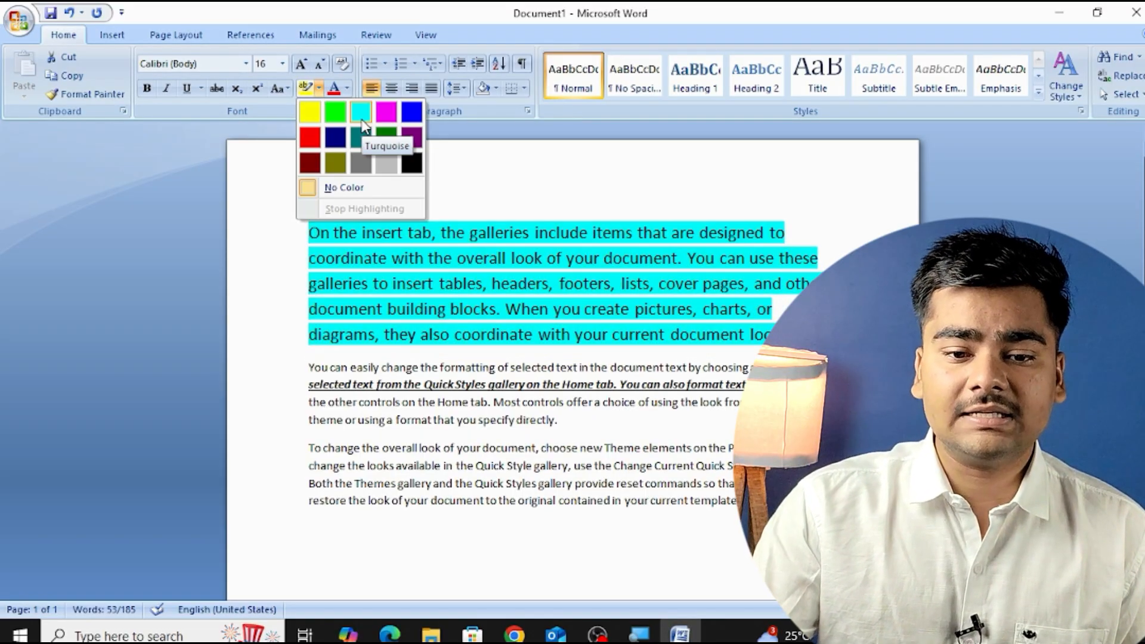
pyautogui.click(361, 113)
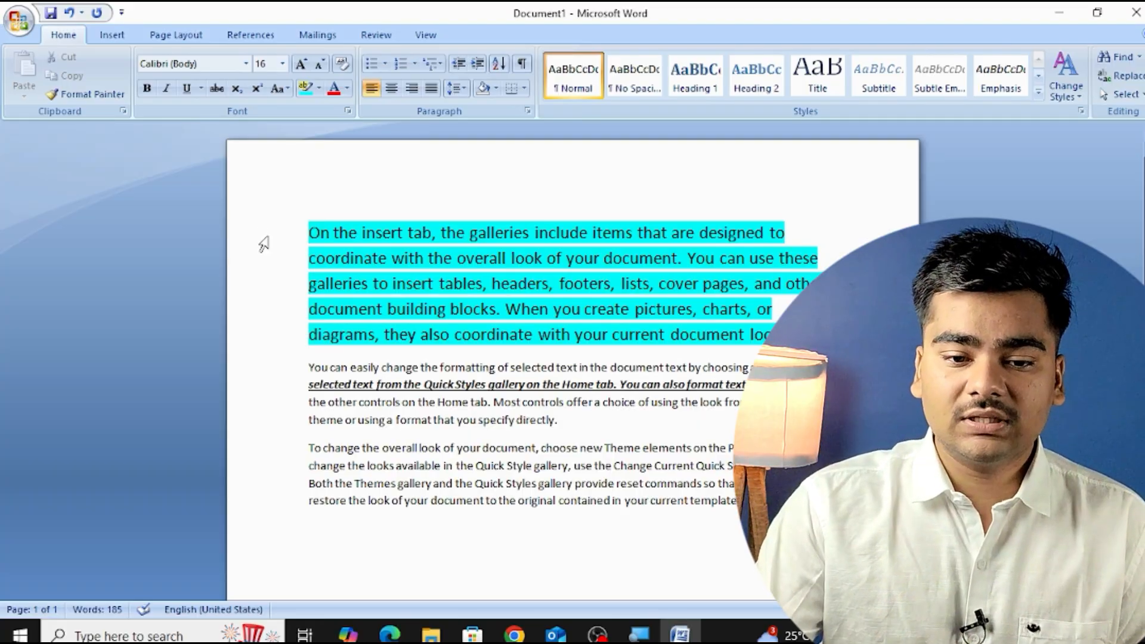
pyautogui.moveTo(265, 239); pyautogui.dragTo(274, 343)
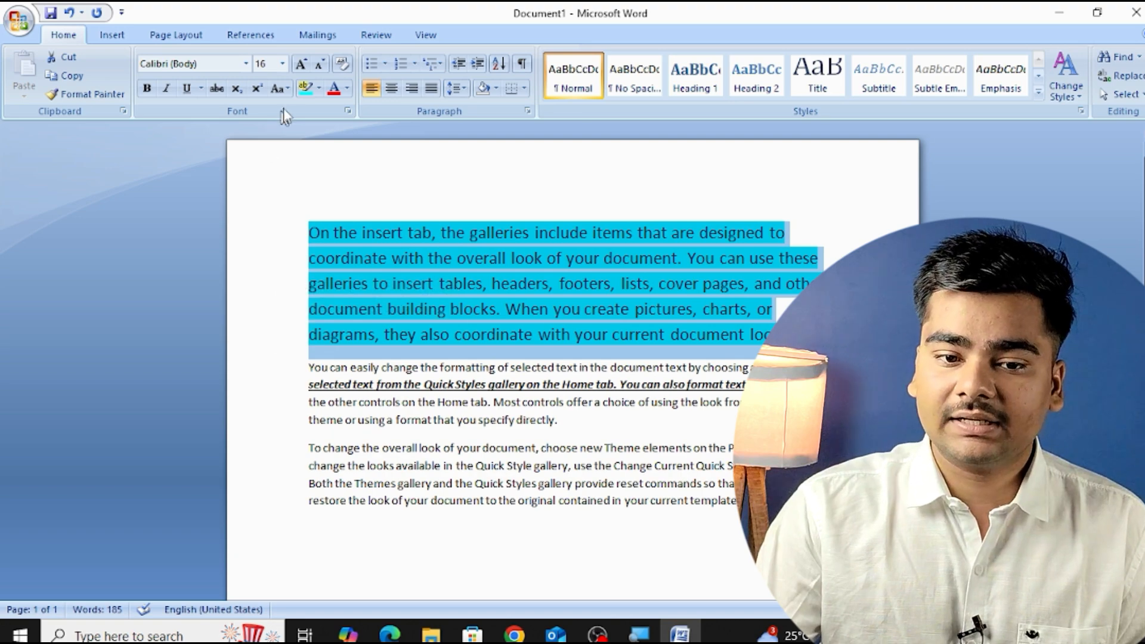
pyautogui.click(319, 89)
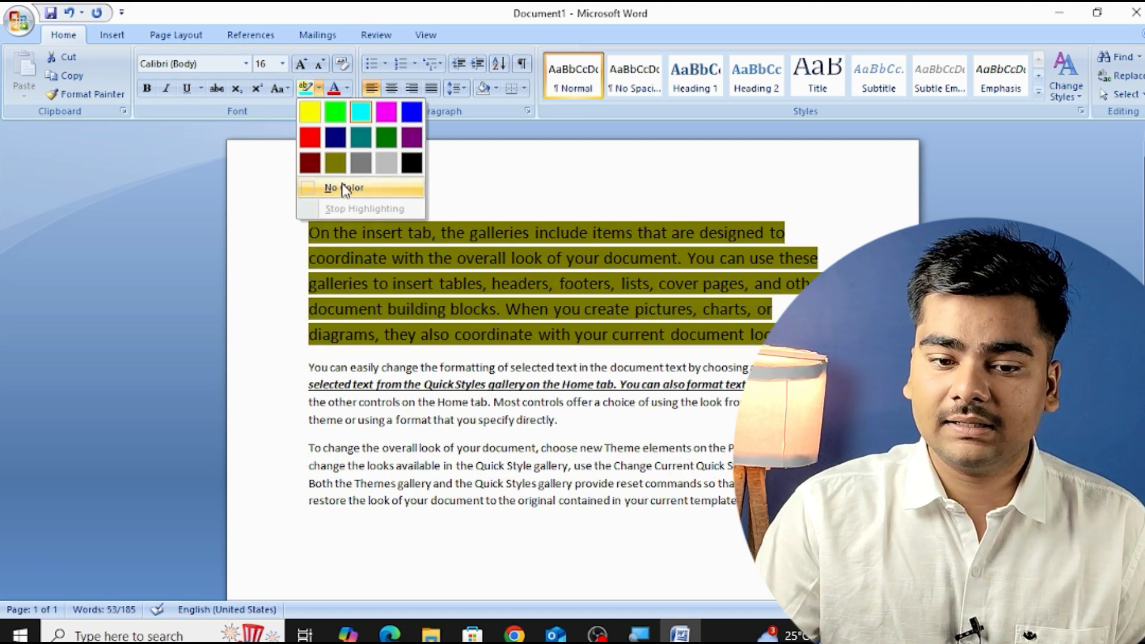
pyautogui.click(334, 187)
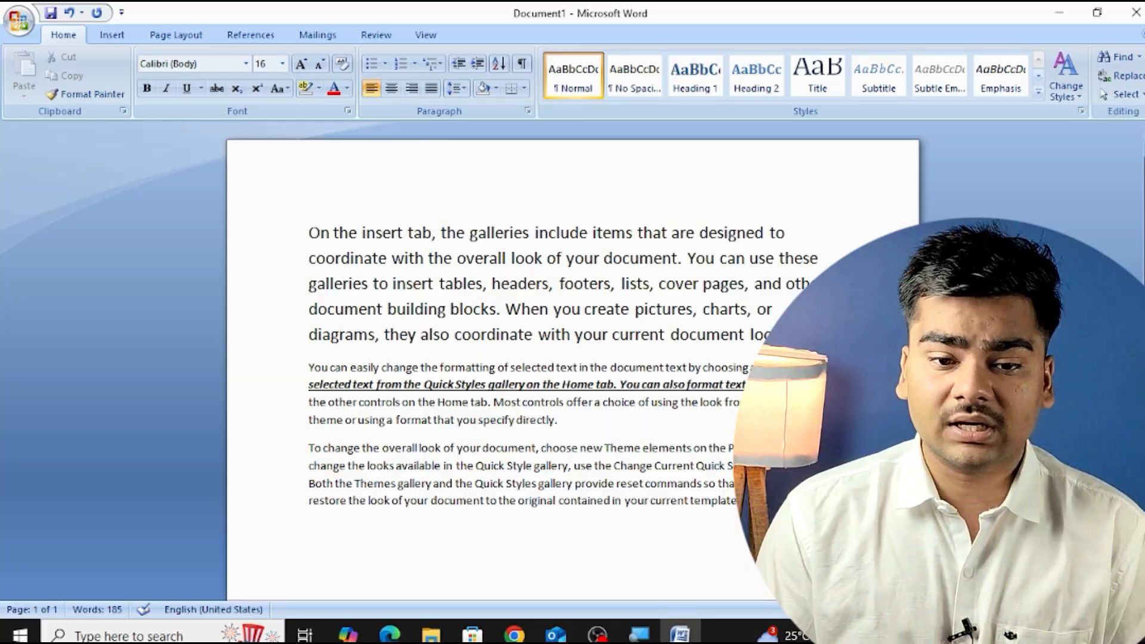
# Set the font color of the first paragraph to Light Blue
pyautogui.moveTo(288, 232); pyautogui.dragTo(291, 334)
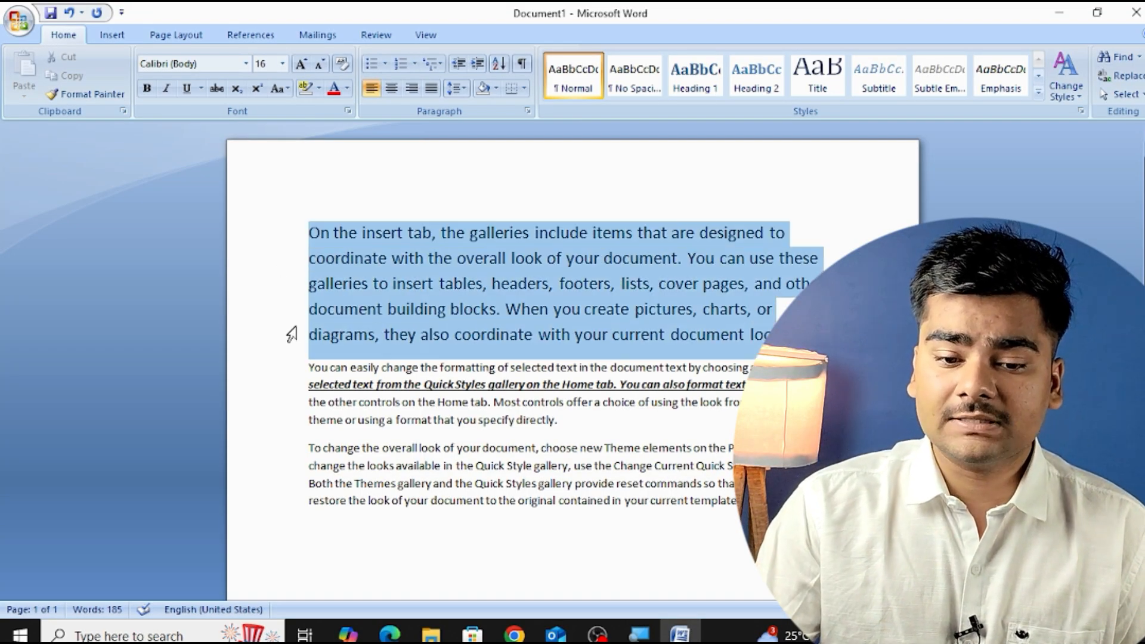
pyautogui.click(348, 90)
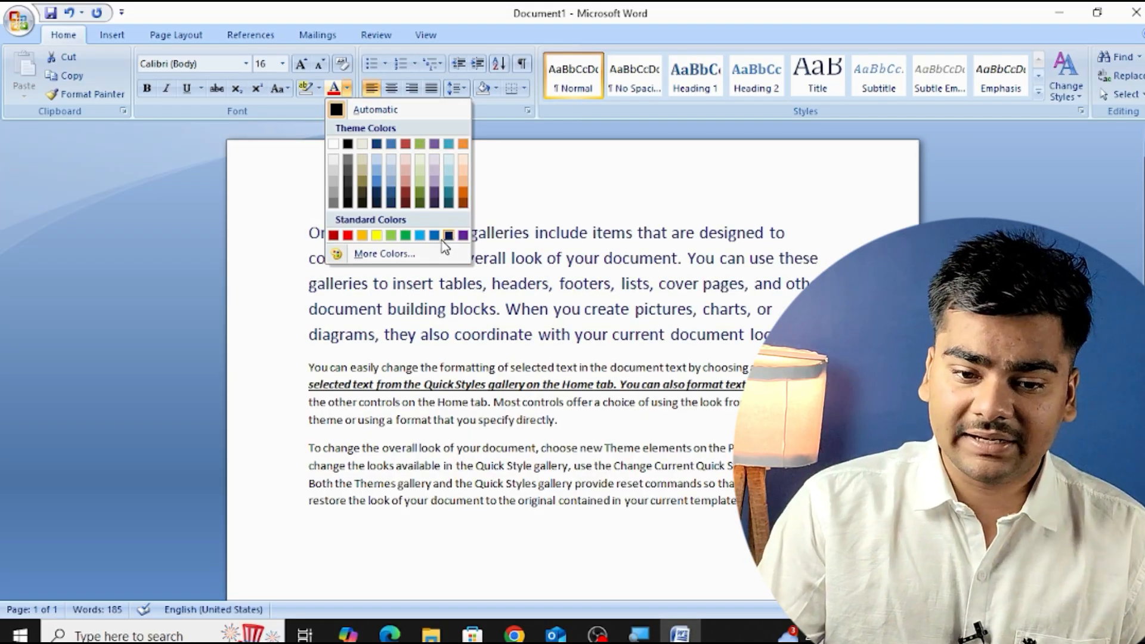
pyautogui.click(420, 235)
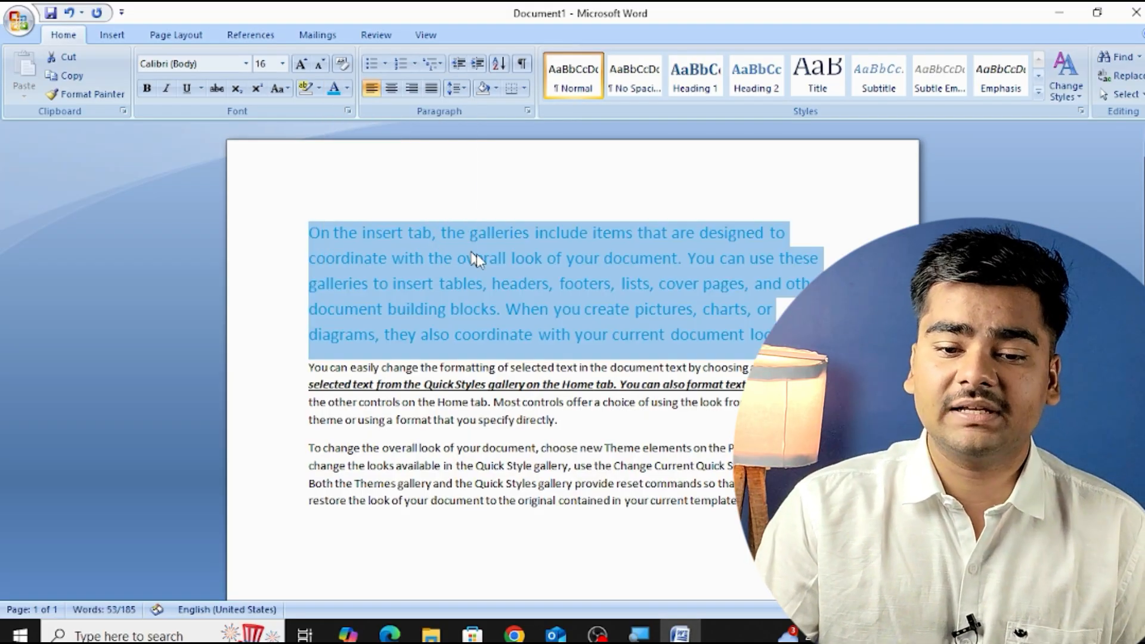
pyautogui.click(553, 264)
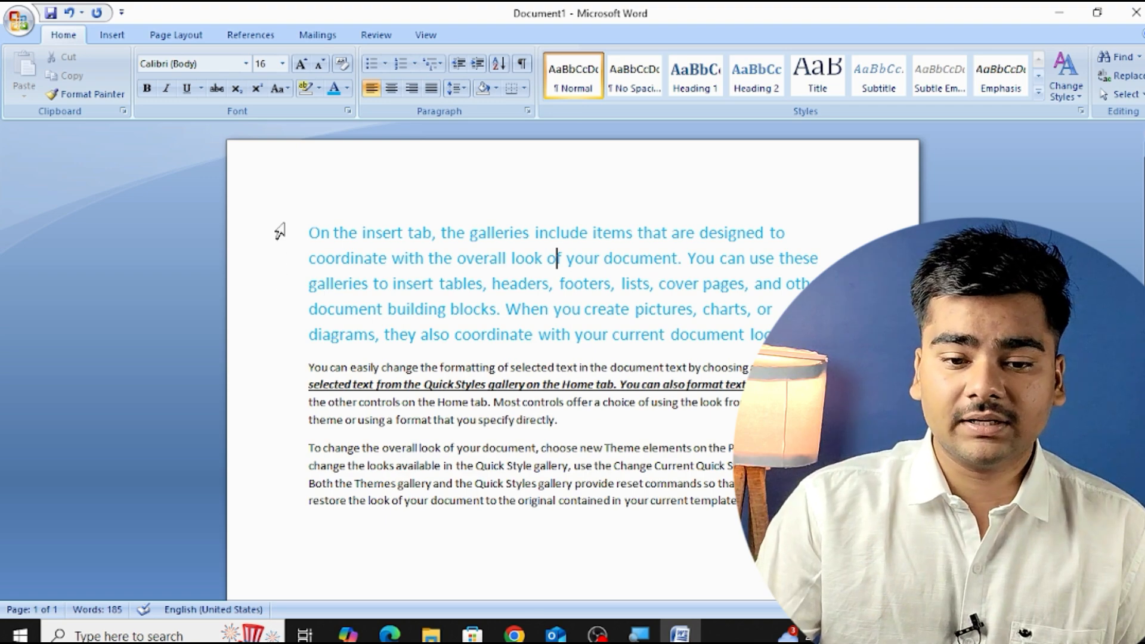
# Change the font color of the first paragraph to standard Red
pyautogui.moveTo(280, 232); pyautogui.dragTo(289, 360)
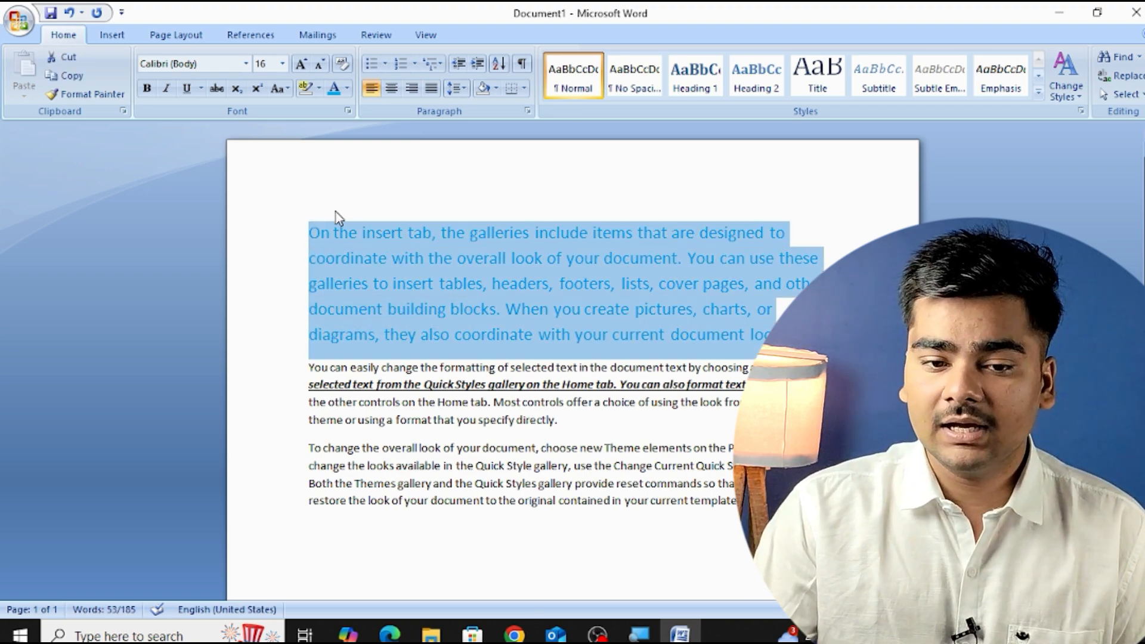
pyautogui.click(348, 92)
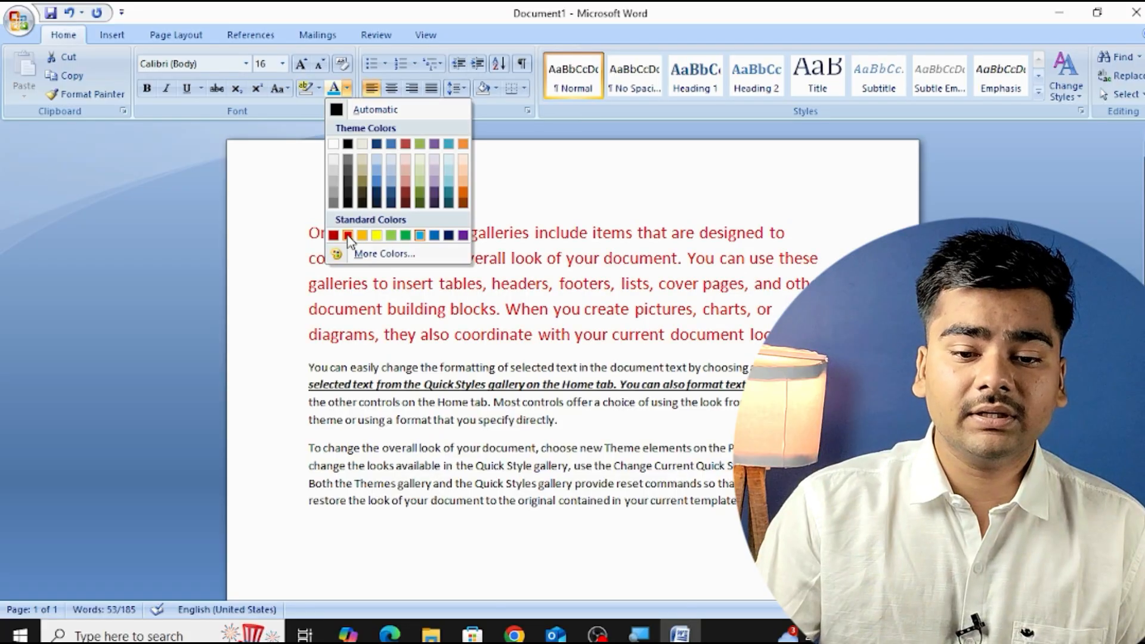
pyautogui.click(348, 235)
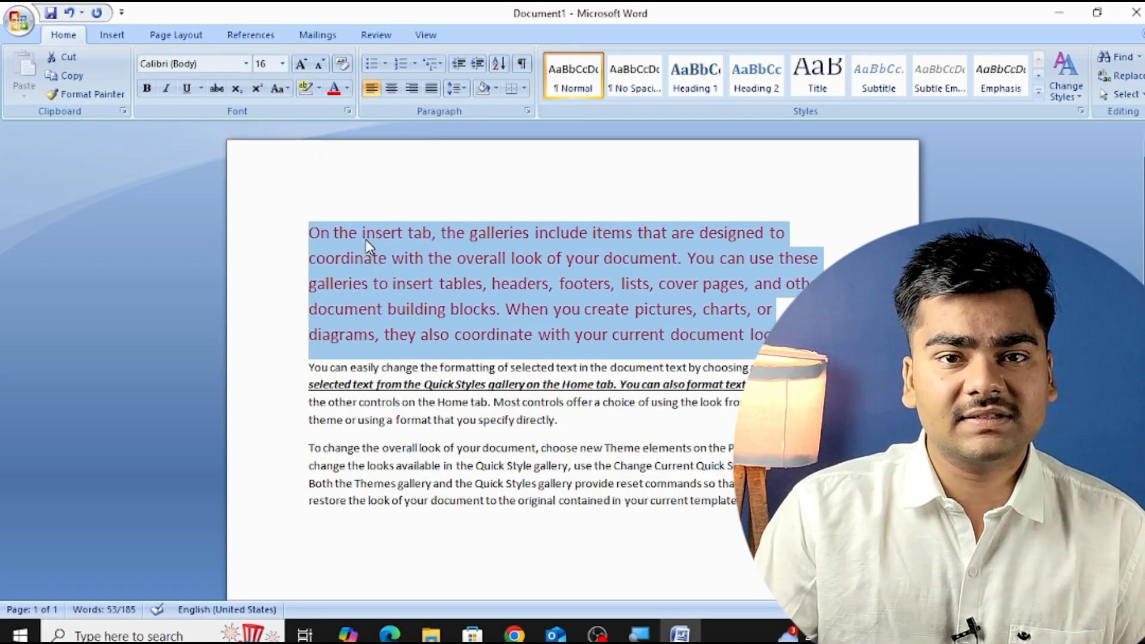
# Open the extended font color palette for the first paragraph and try several standard swatches, ending on light pink
pyautogui.click(346, 88)
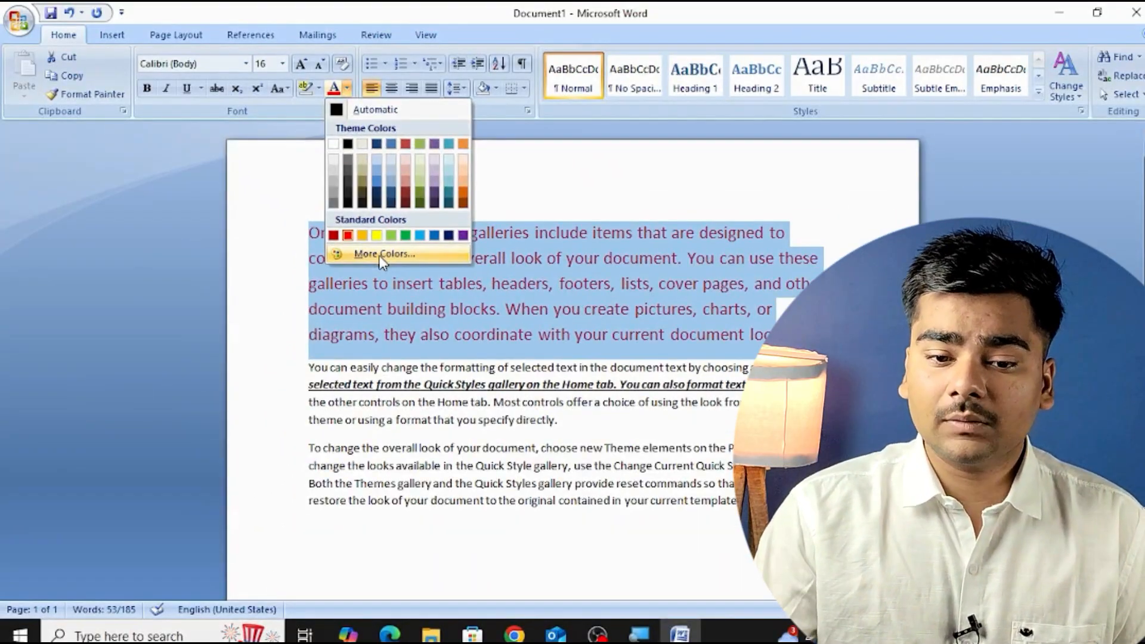
pyautogui.click(382, 255)
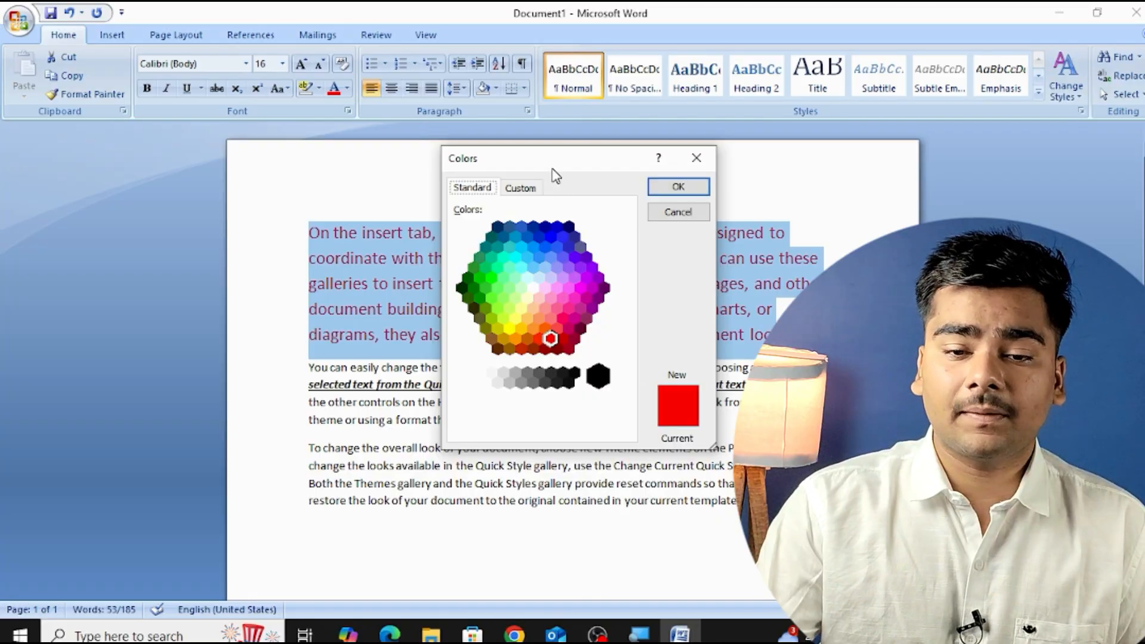
pyautogui.moveTo(552, 169); pyautogui.dragTo(451, 86)
pyautogui.click(432, 183)
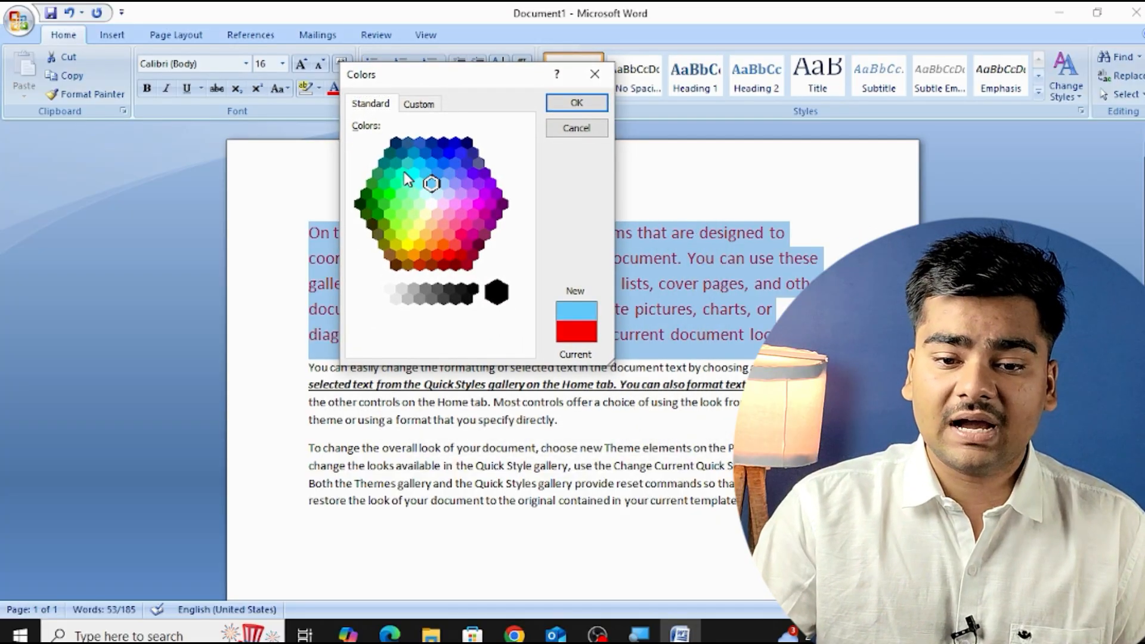
pyautogui.click(396, 161)
pyautogui.click(388, 206)
pyautogui.click(443, 204)
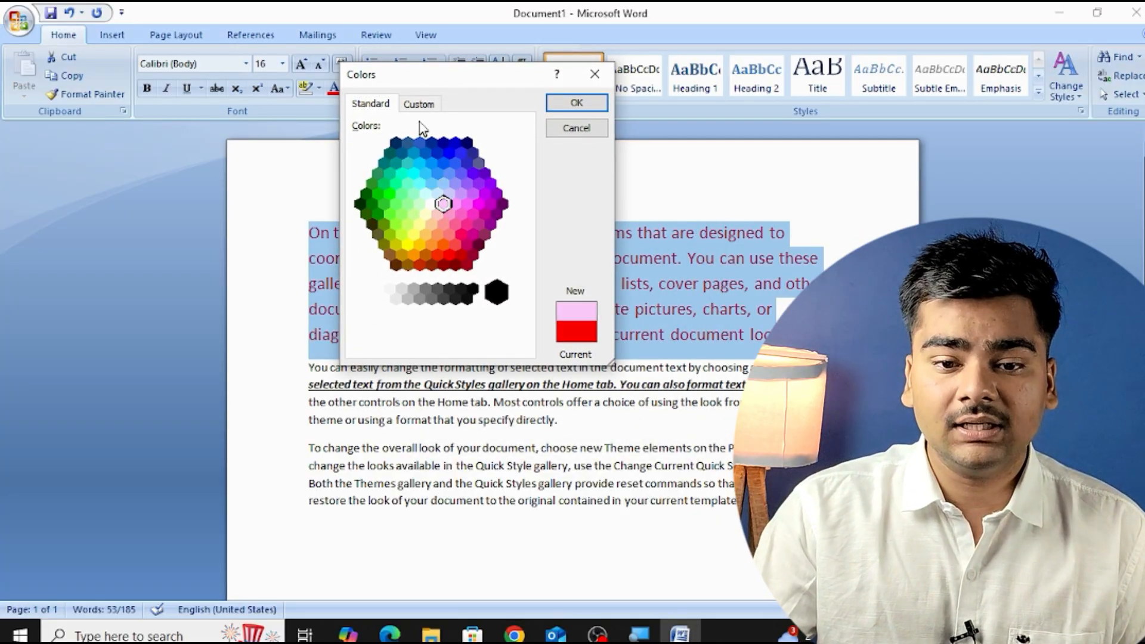
# Switch to the custom color settings with the RGB color model and set Green to 0
pyautogui.click(419, 106)
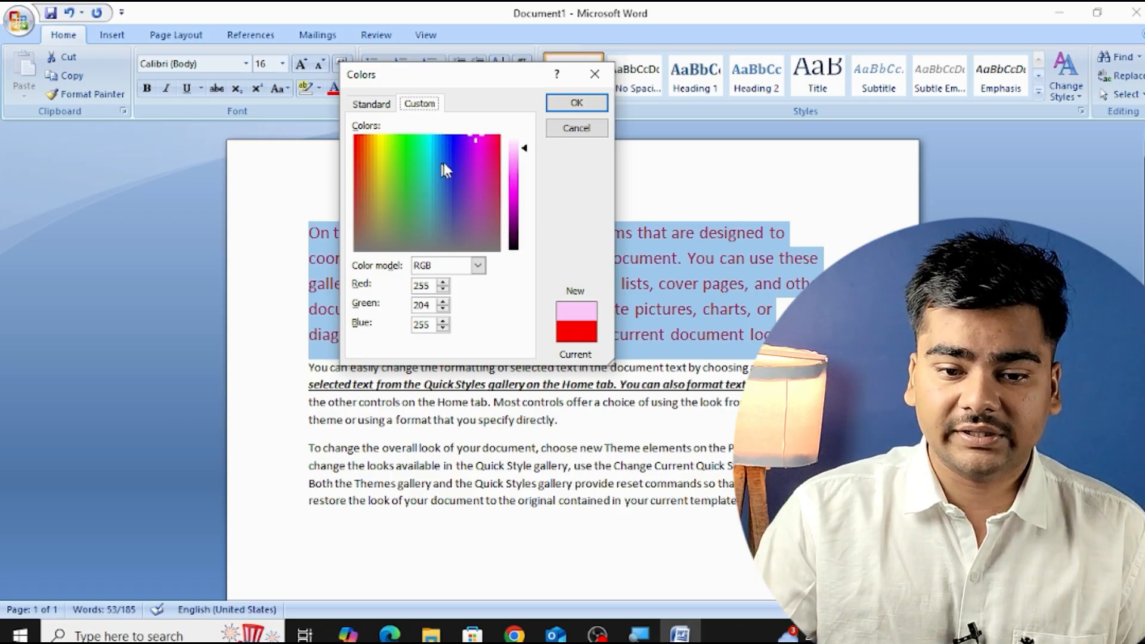
pyautogui.moveTo(475, 83); pyautogui.dragTo(679, 105)
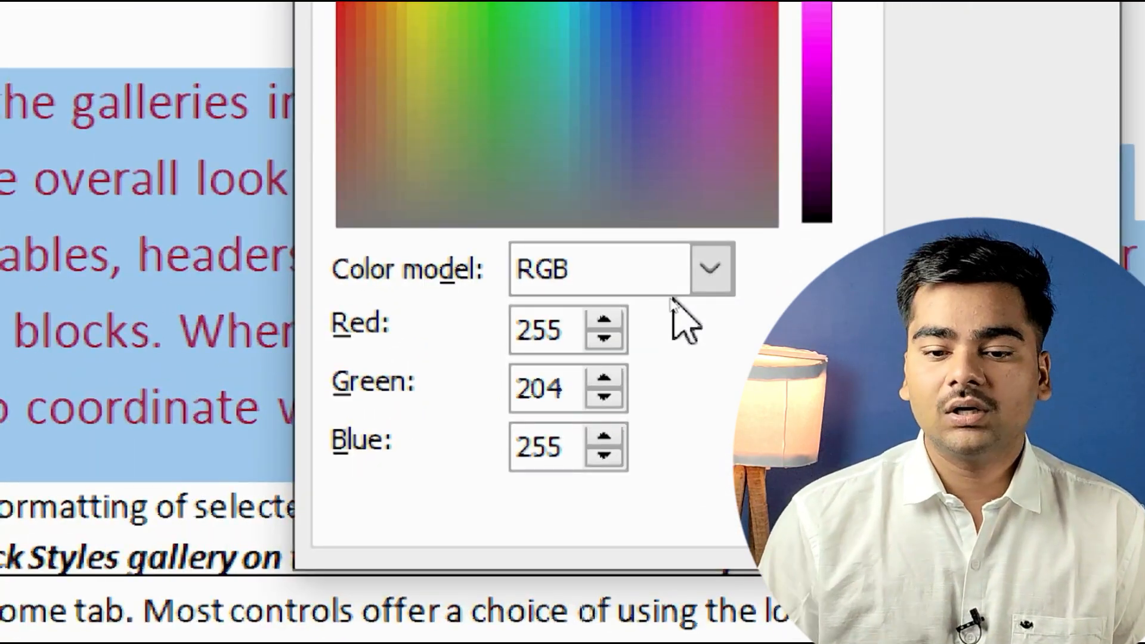
pyautogui.click(692, 285)
pyautogui.click(695, 286)
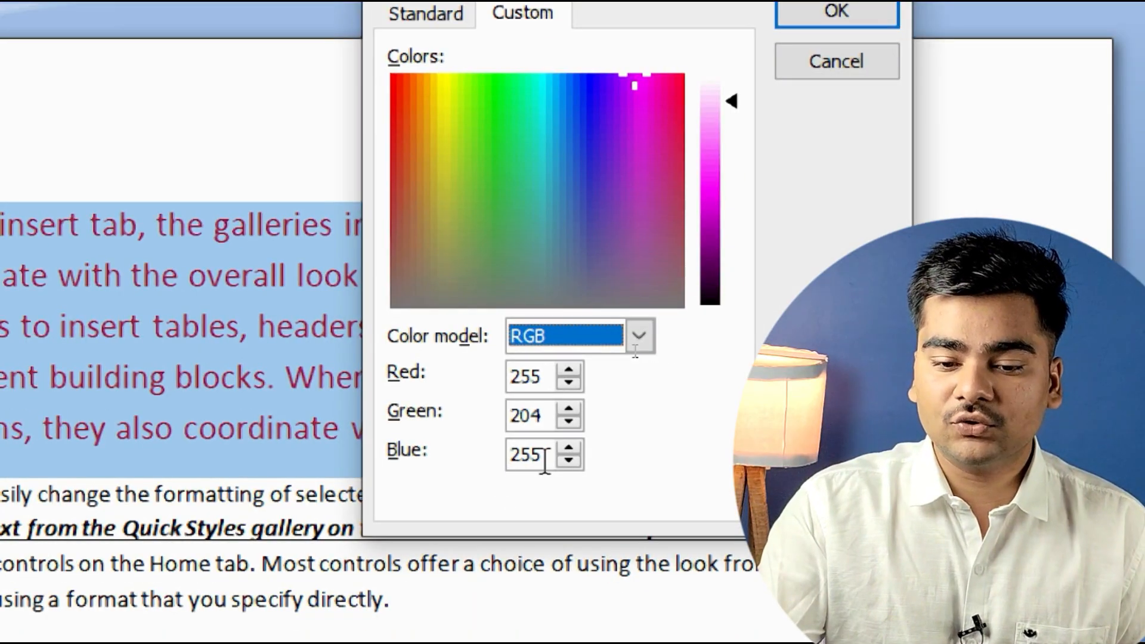
pyautogui.click(544, 456)
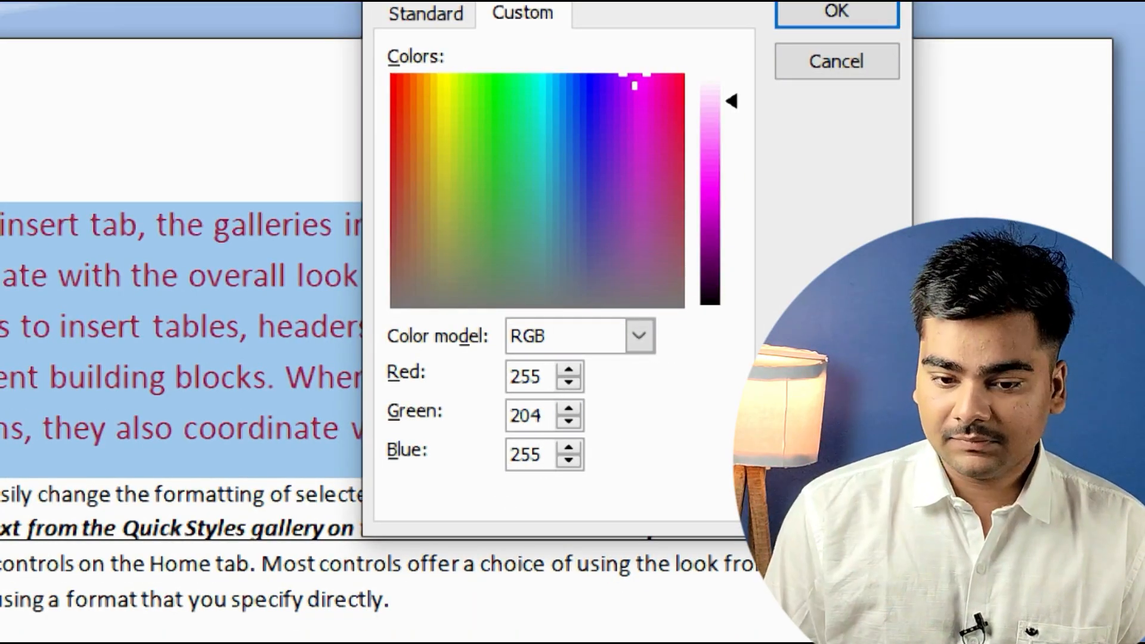
pyautogui.click(544, 415)
pyautogui.press('BackSpace')
pyautogui.press('BackSpace')
pyautogui.press('BackSpace')
pyautogui.write('0')
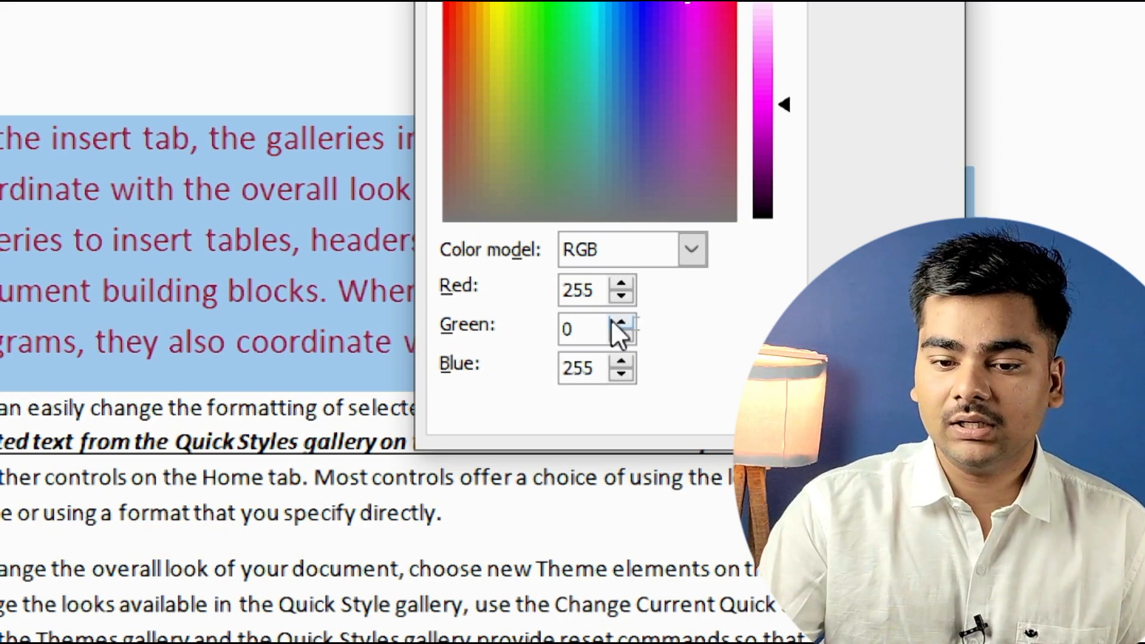
# Set Red to 0 and apply the custom color to the first paragraph
pyautogui.click(613, 290)
pyautogui.press('BackSpace')
pyautogui.press('BackSpace')
pyautogui.press('BackSpace')
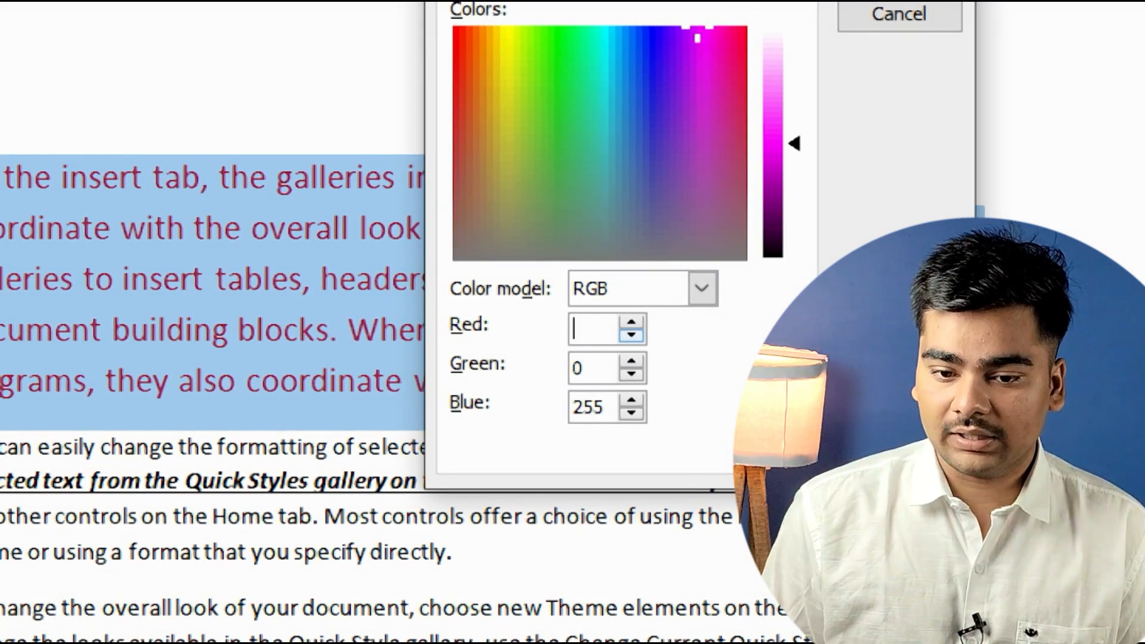
pyautogui.write('0')
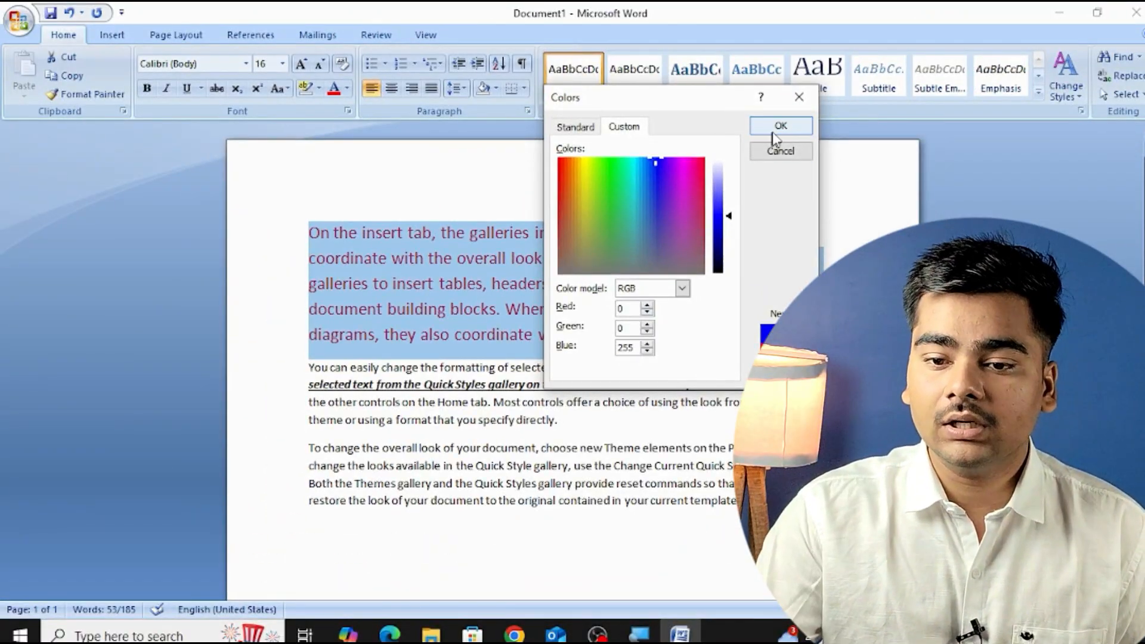
pyautogui.click(775, 129)
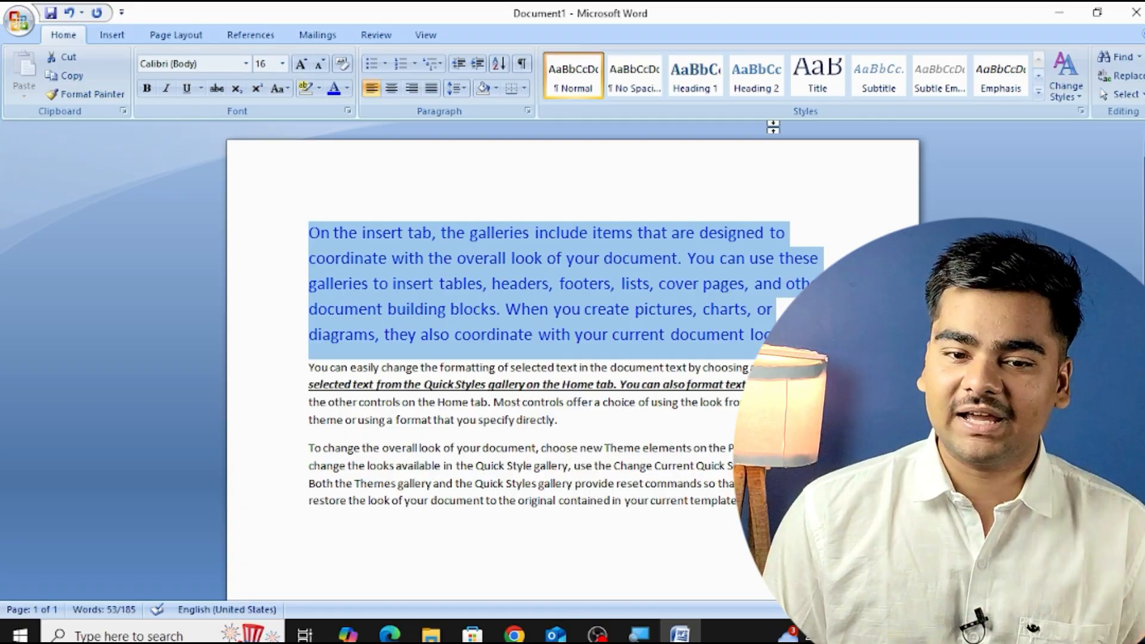
# Recolor the first paragraph with a custom RGB font color, setting Red to 100 and Green to 150
pyautogui.click(347, 89)
pyautogui.click(396, 286)
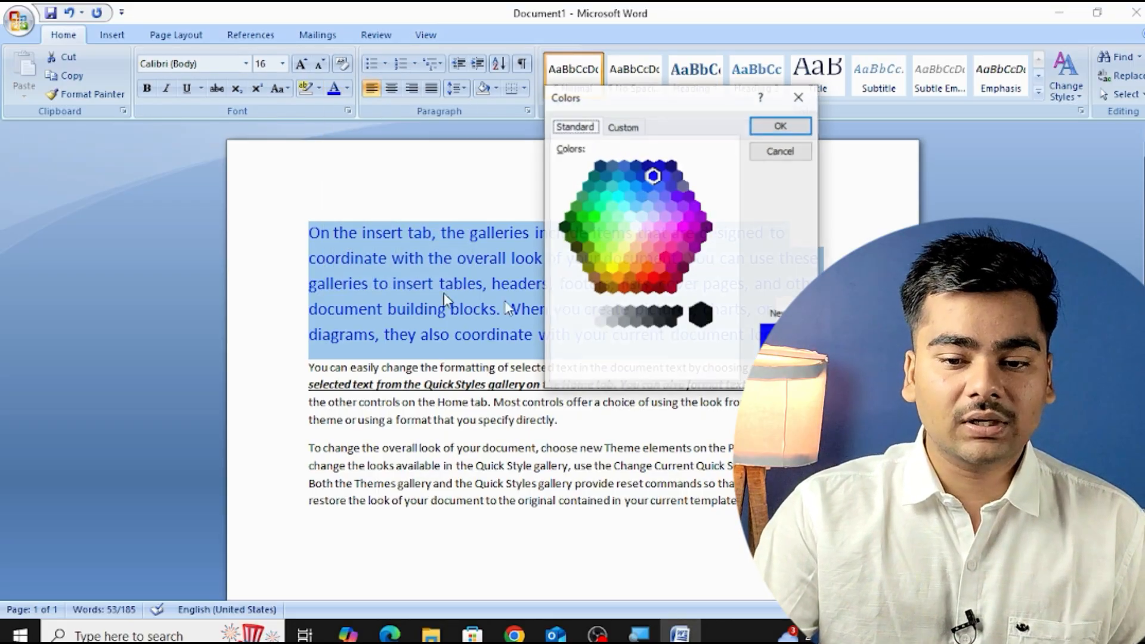
pyautogui.click(626, 128)
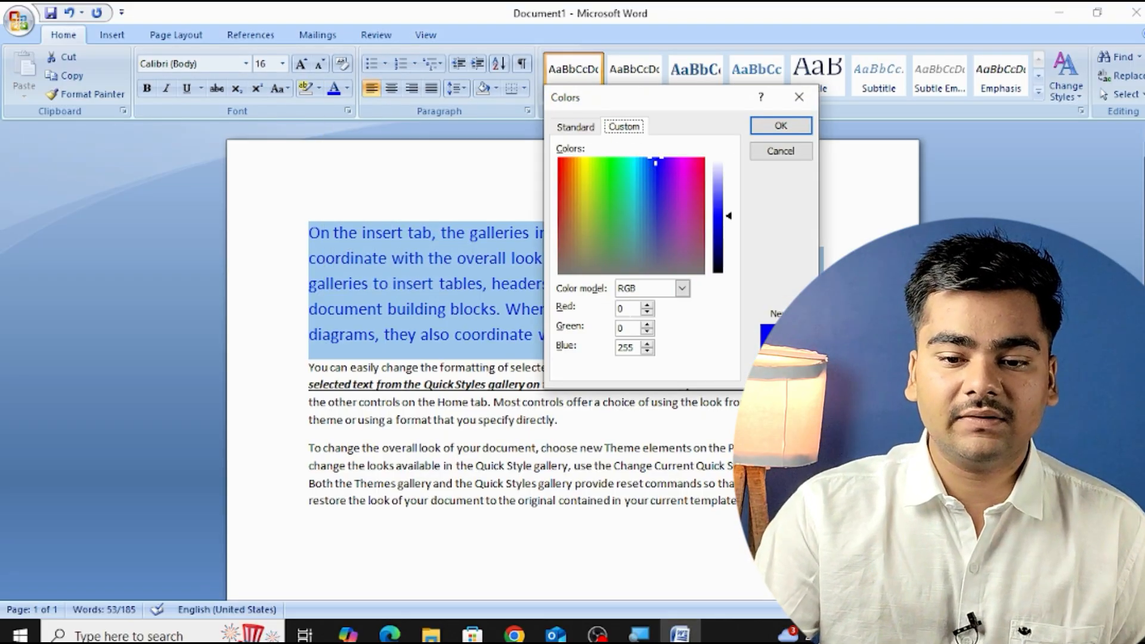
pyautogui.click(625, 313)
pyautogui.press('BackSpace')
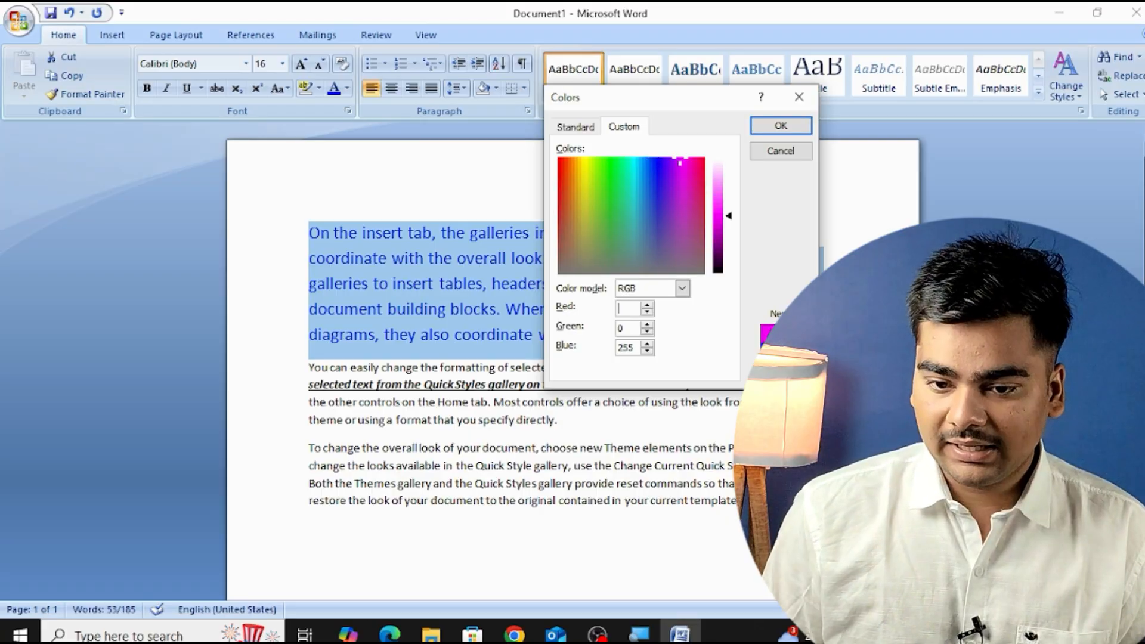
pyautogui.write('100')
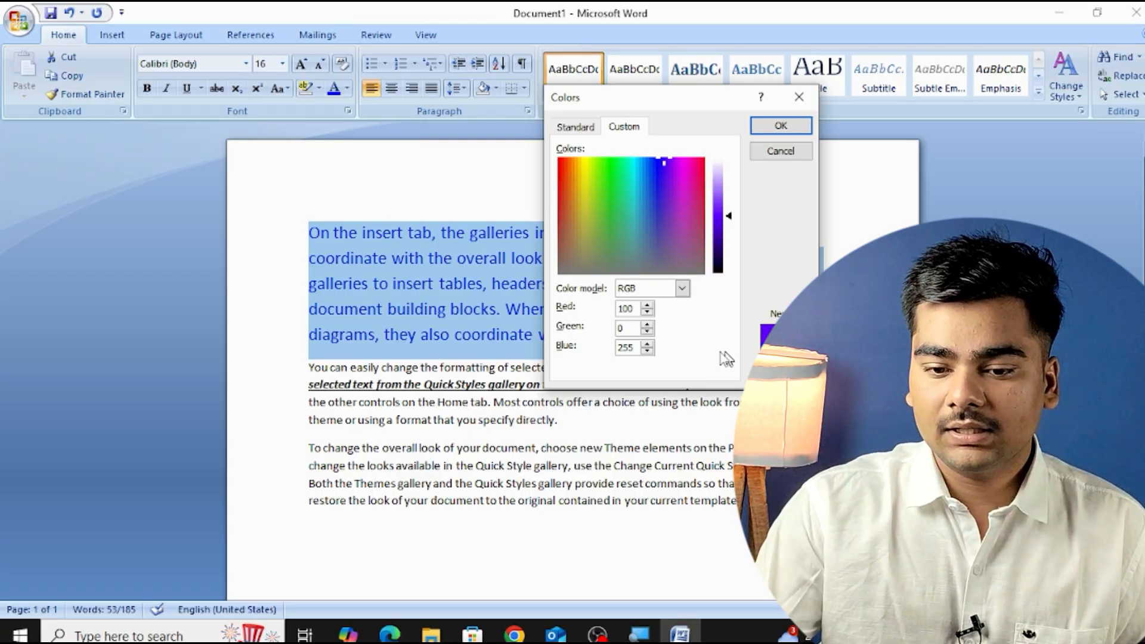
pyautogui.press('Tab')
pyautogui.write('150')
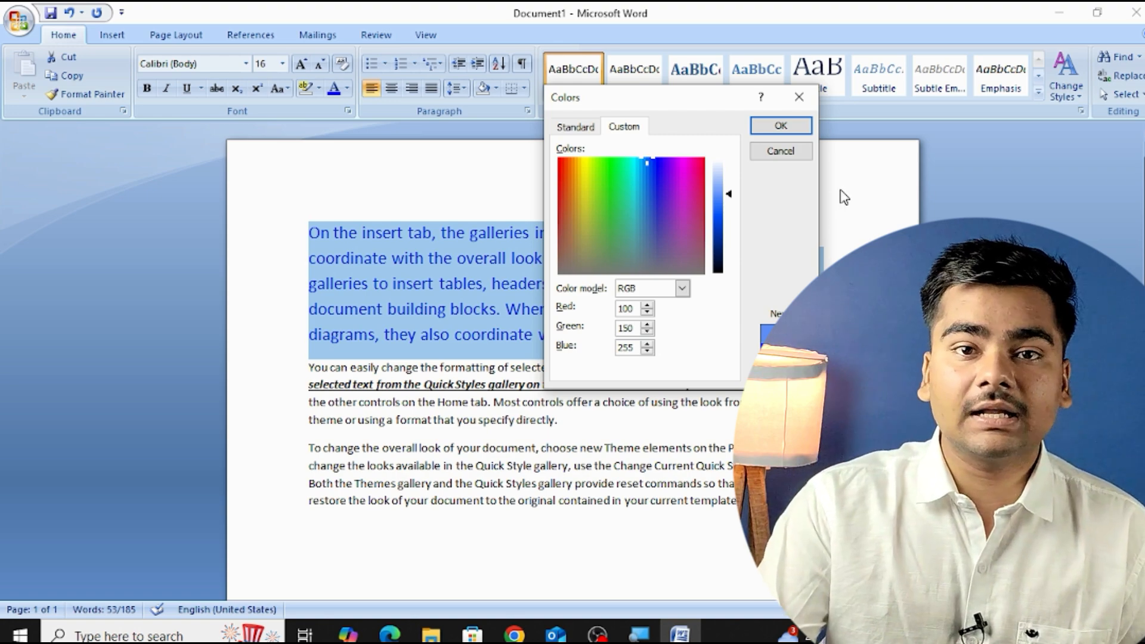
pyautogui.click(798, 125)
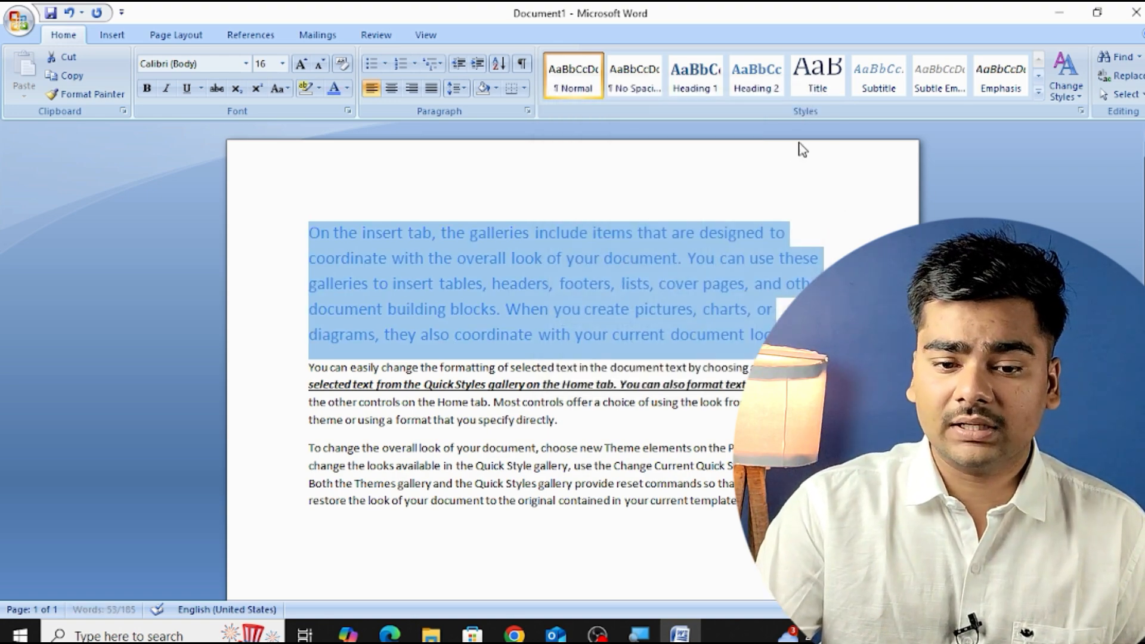
pyautogui.click(626, 284)
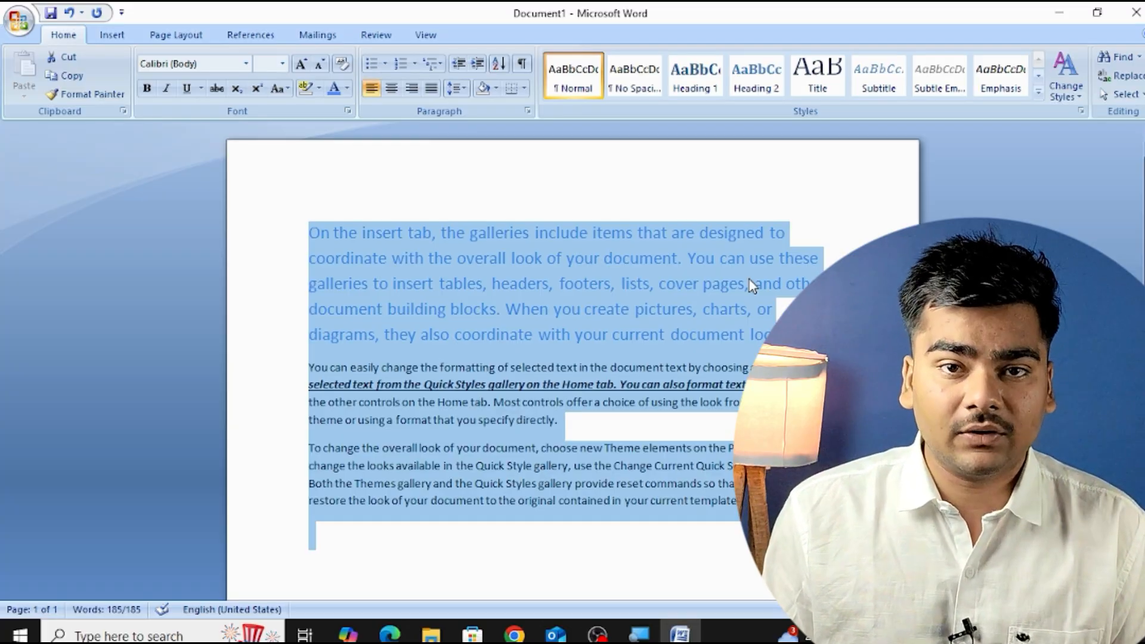
# Select the whole document and clear all of its formatting
pyautogui.click(392, 258)
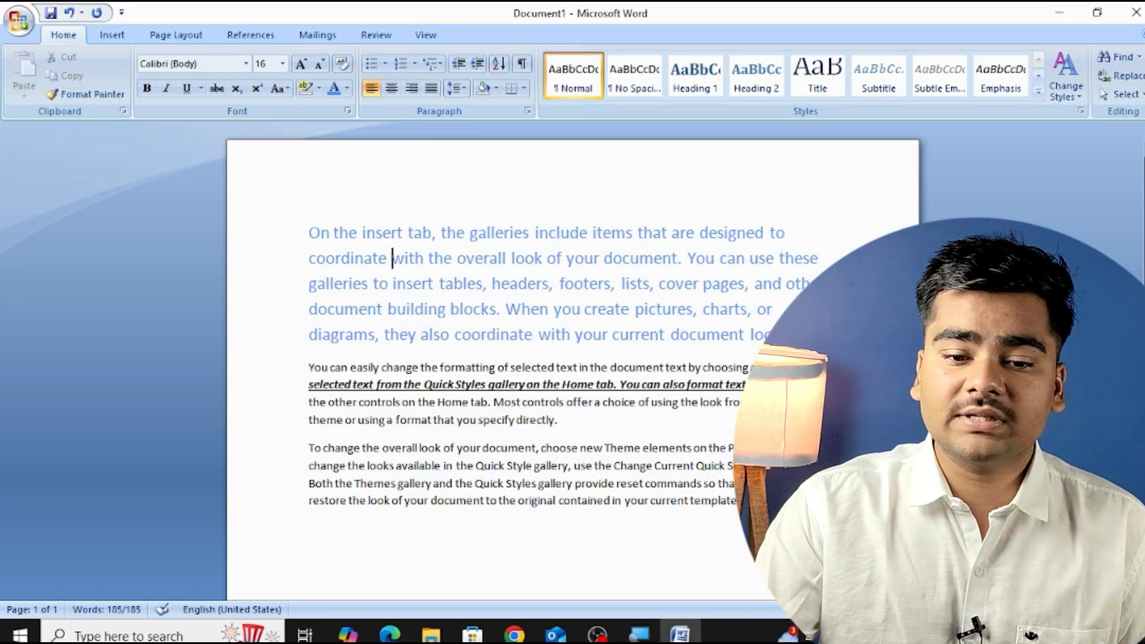
pyautogui.hotkey('ctrl', 'a')
pyautogui.click(309, 529)
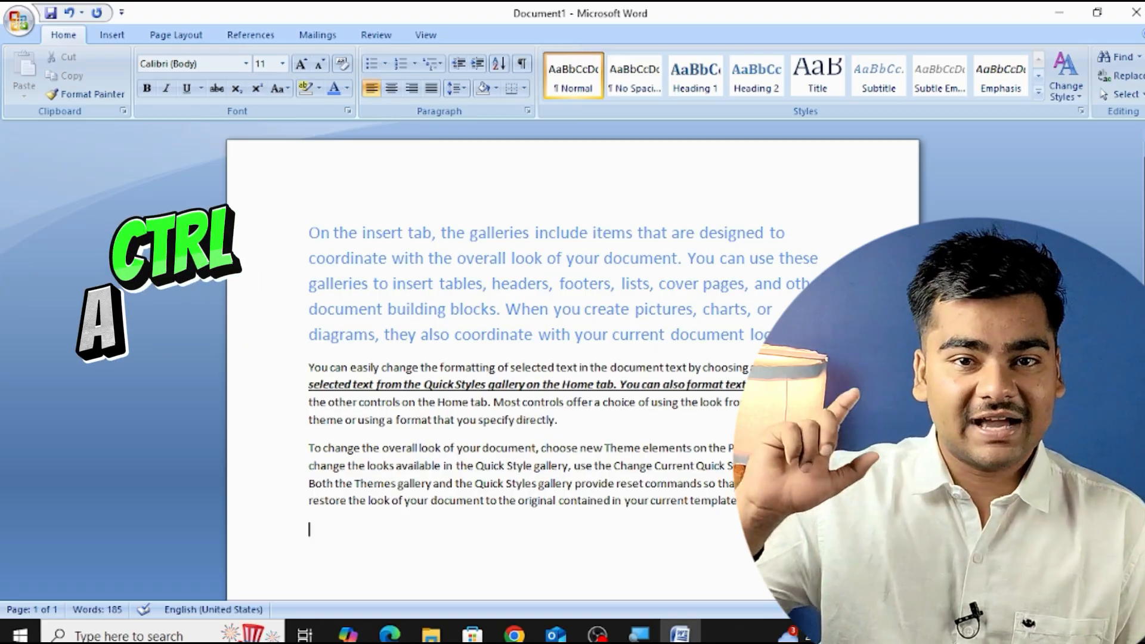
pyautogui.hotkey('ctrl', 'a')
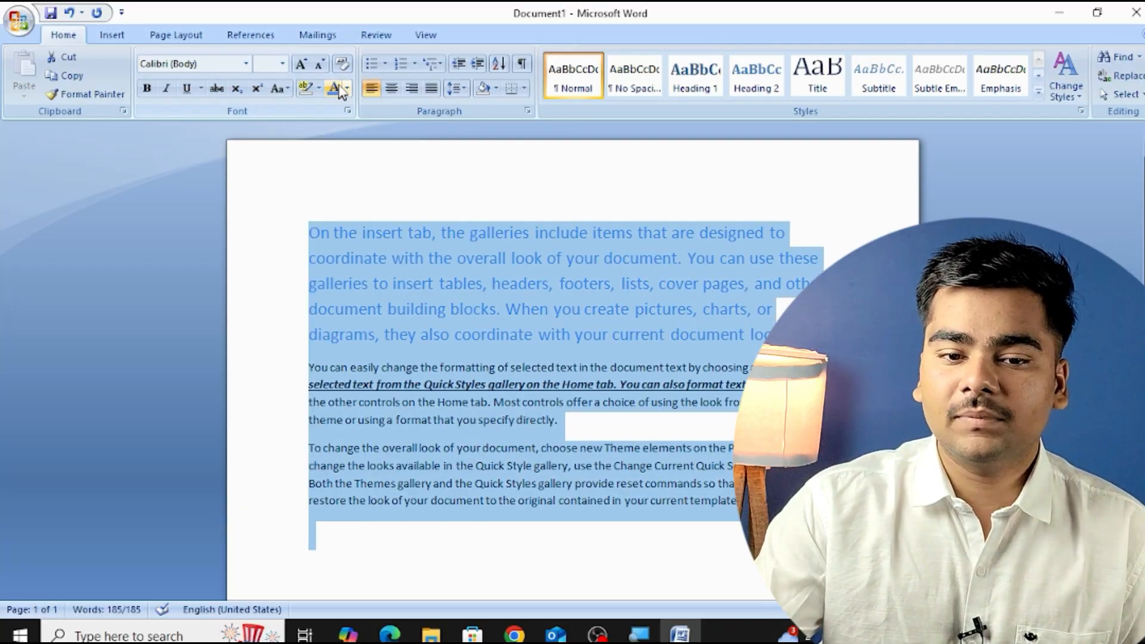
pyautogui.click(343, 64)
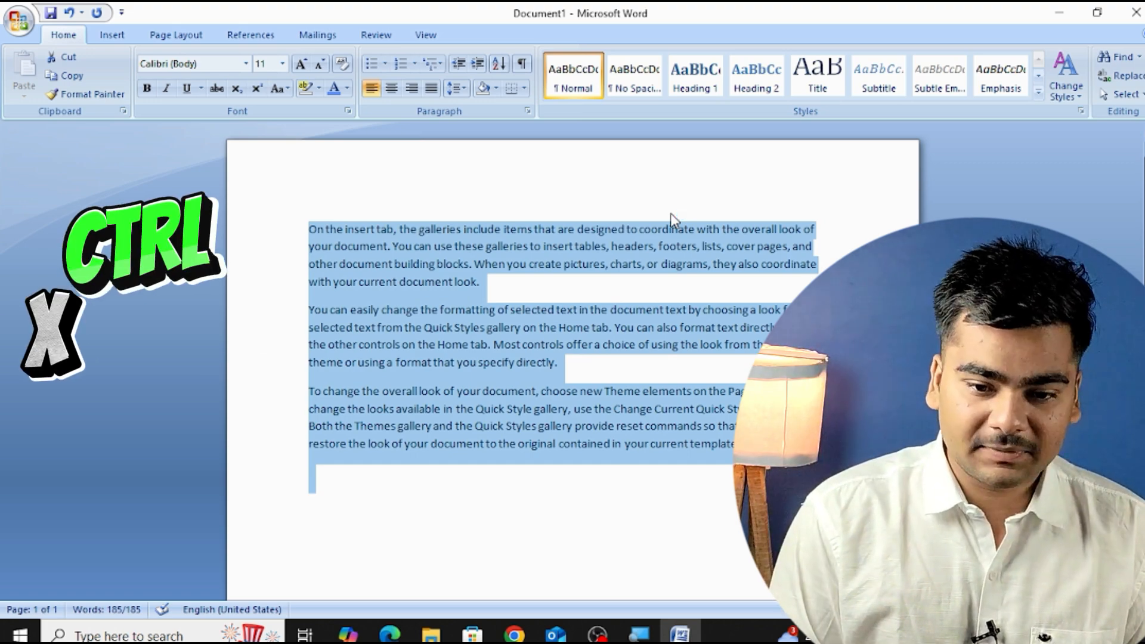
# Cut all the text out of the document and enter "12th" on the empty page
pyautogui.hotkey('ctrl', 'x')
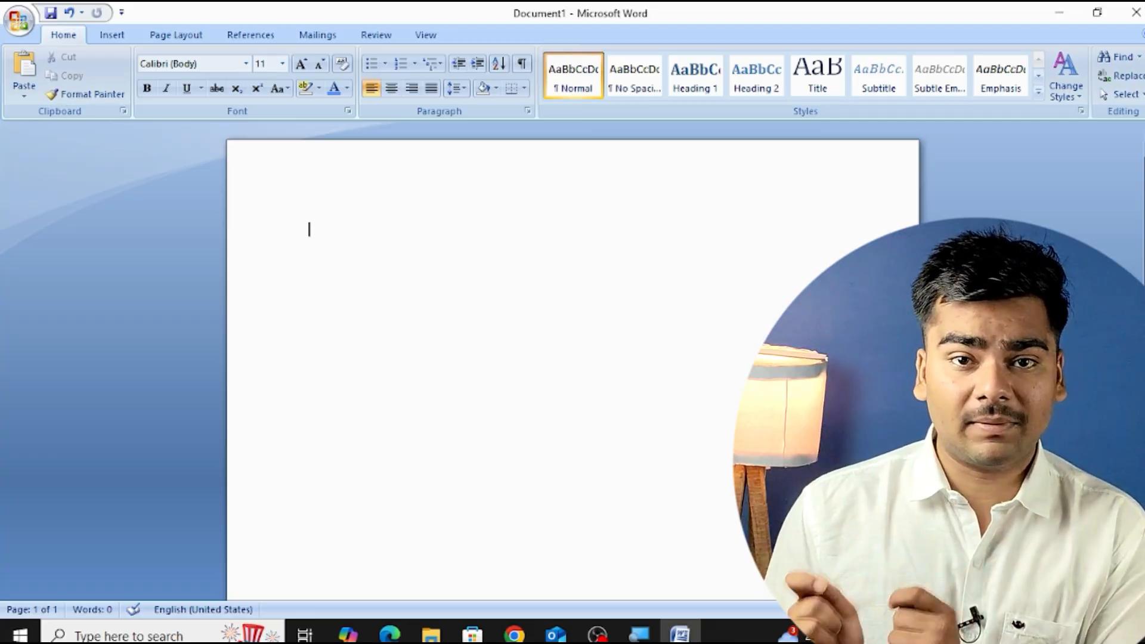
pyautogui.write('12th')
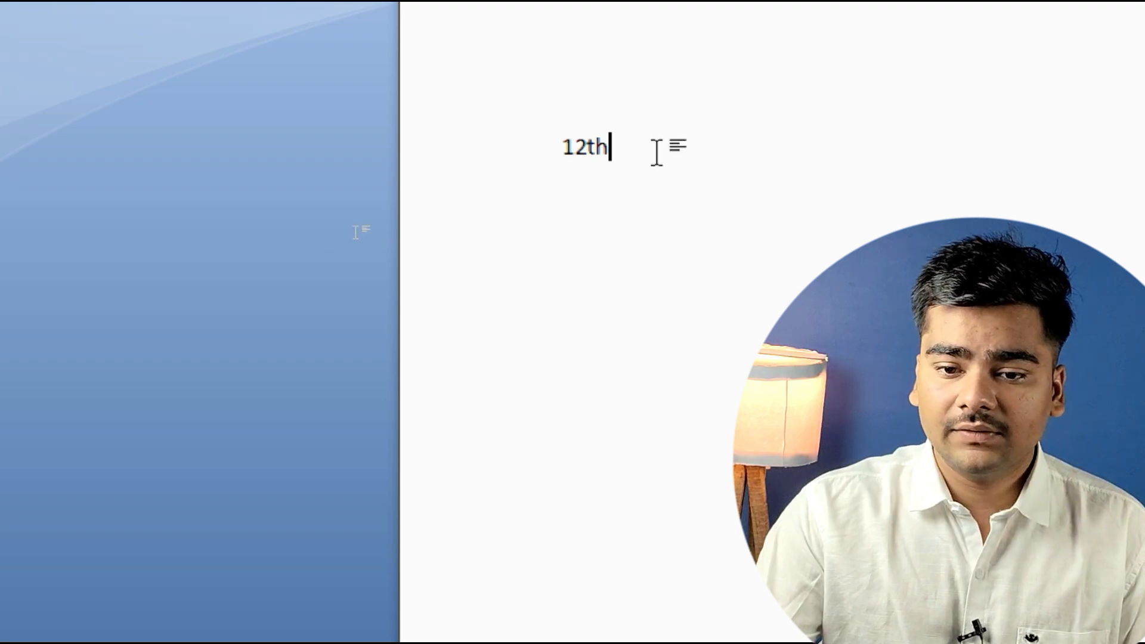
# Enlarge the font of "12th" step by step until it is several times its original size
pyautogui.moveTo(644, 153); pyautogui.dragTo(550, 153)
pyautogui.hotkey('ctrl', ']')
pyautogui.hotkey('ctrl', ']')
pyautogui.hotkey('ctrl', ']')
pyautogui.hotkey('ctrl', ']')
pyautogui.hotkey('ctrl', ']')
pyautogui.hotkey('ctrl', ']')
pyautogui.hotkey('ctrl', ']')
pyautogui.hotkey('ctrl', ']')
pyautogui.hotkey('ctrl', ']')
pyautogui.hotkey('ctrl', ']')
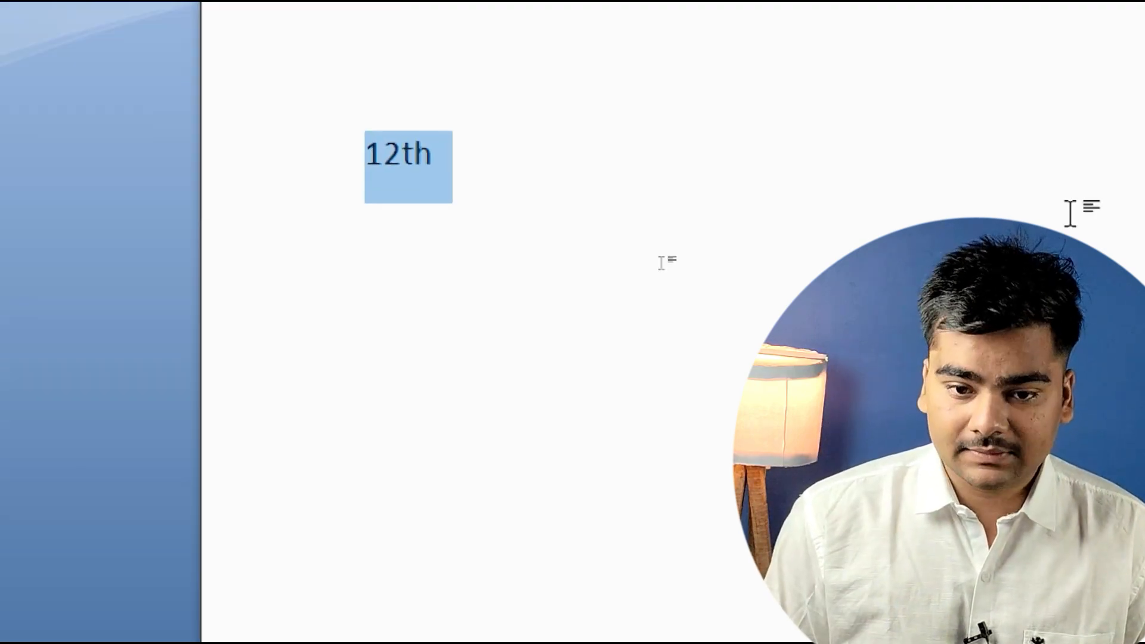
pyautogui.hotkey('ctrl', 'shift', '.')
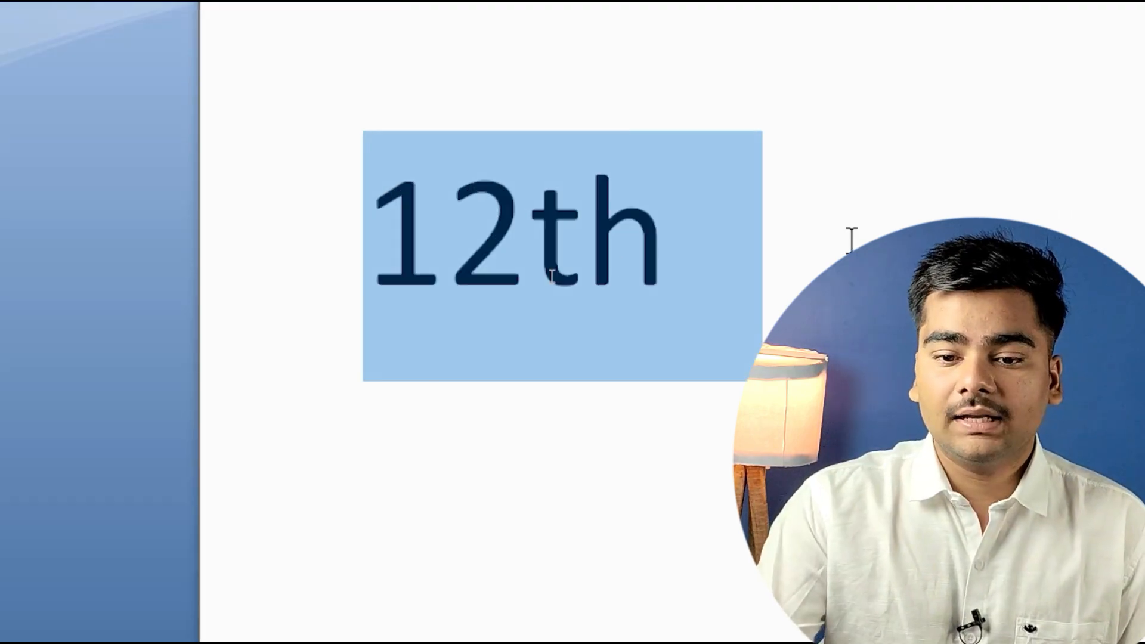
pyautogui.click(764, 246)
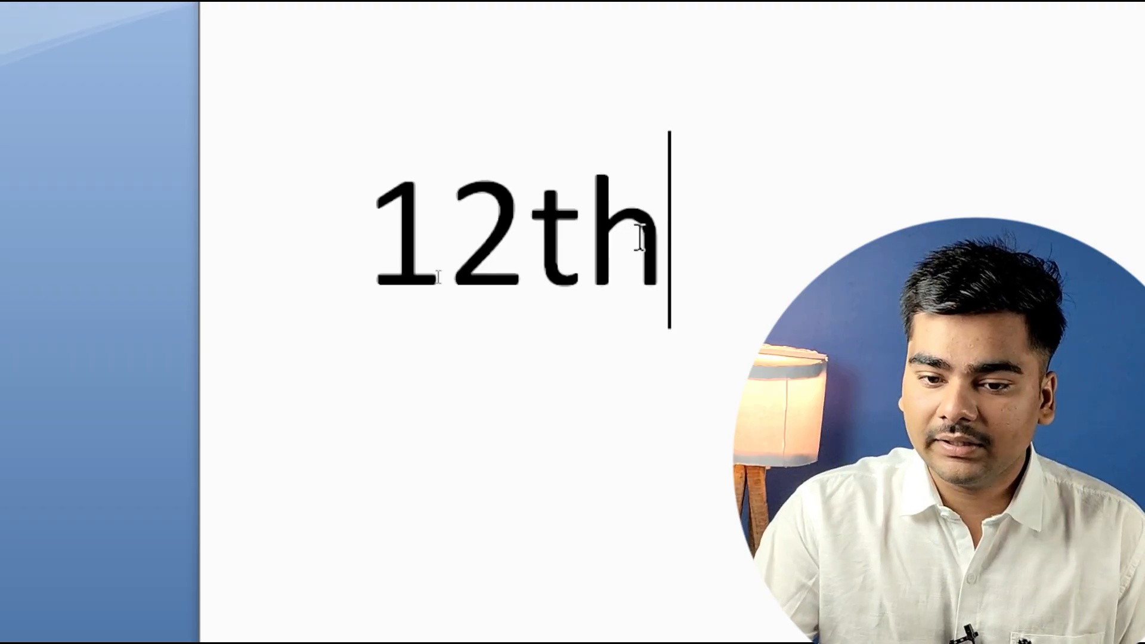
# Format the "th" of "12th" as superscript
pyautogui.moveTo(669, 233); pyautogui.dragTo(542, 249)
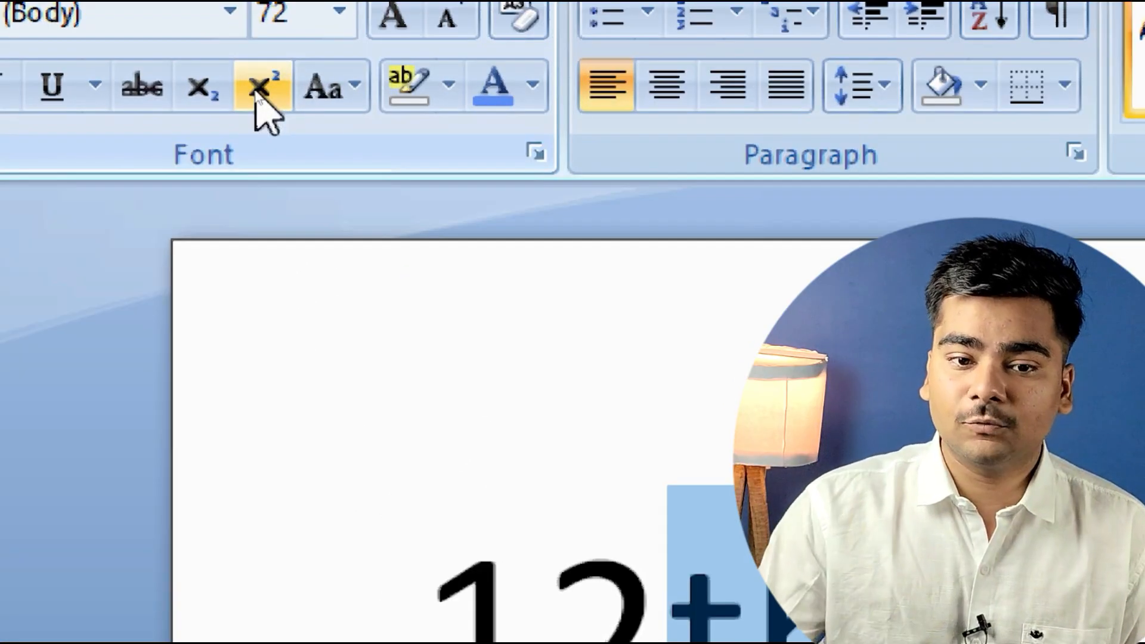
pyautogui.click(257, 91)
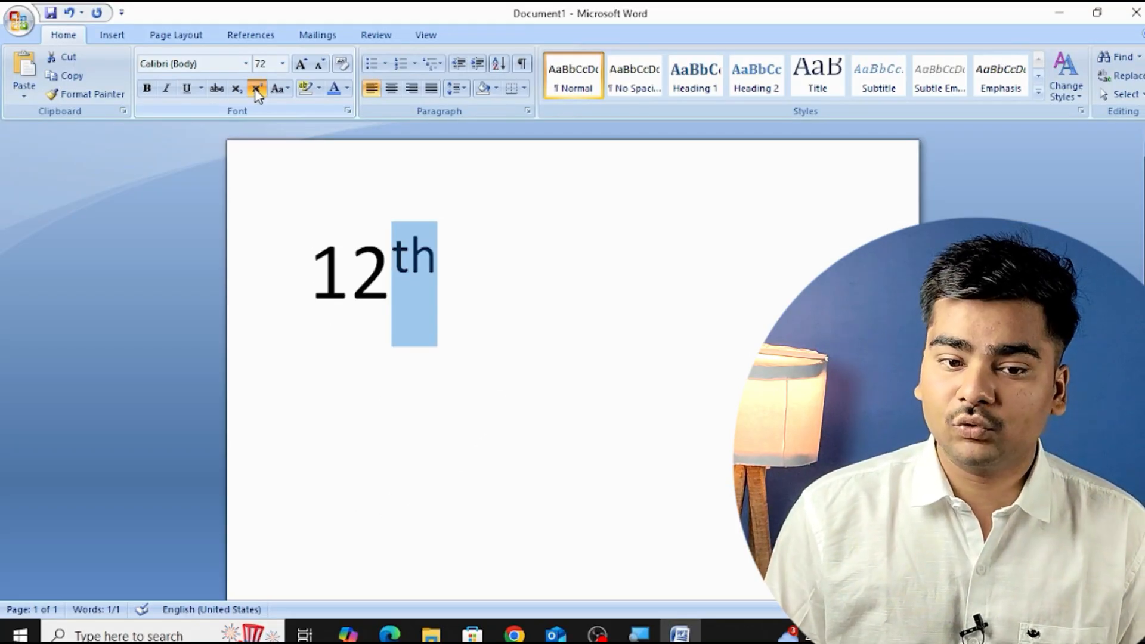
pyautogui.click(457, 278)
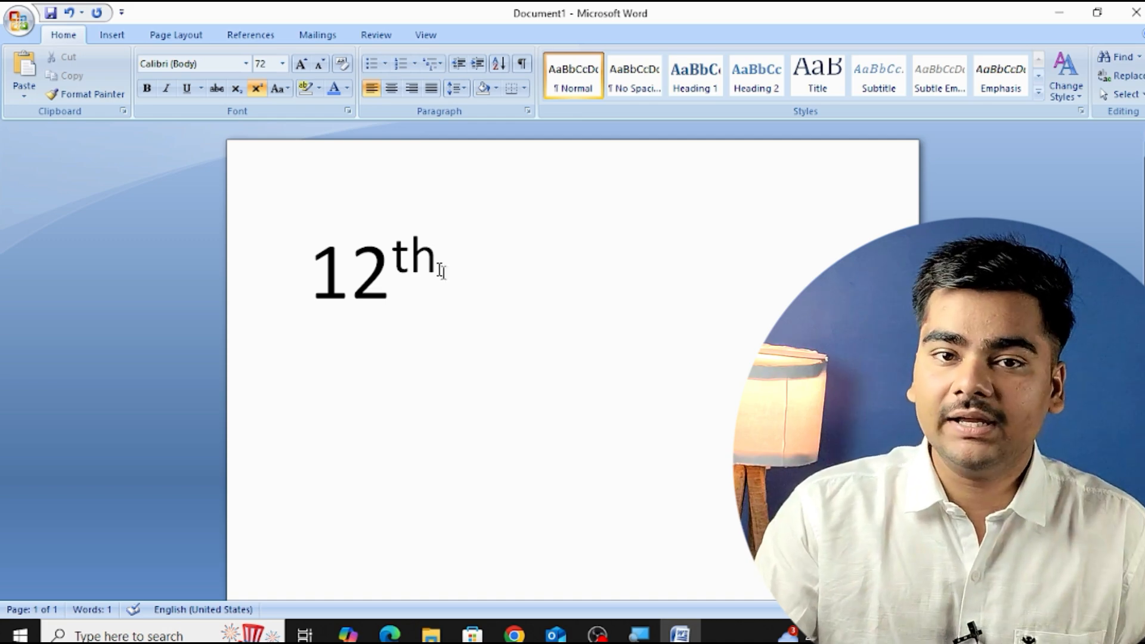
# Turn superscript off after "12th" and enter the filler text "fdjgkdfgjkdfg" at normal height
pyautogui.click(257, 95)
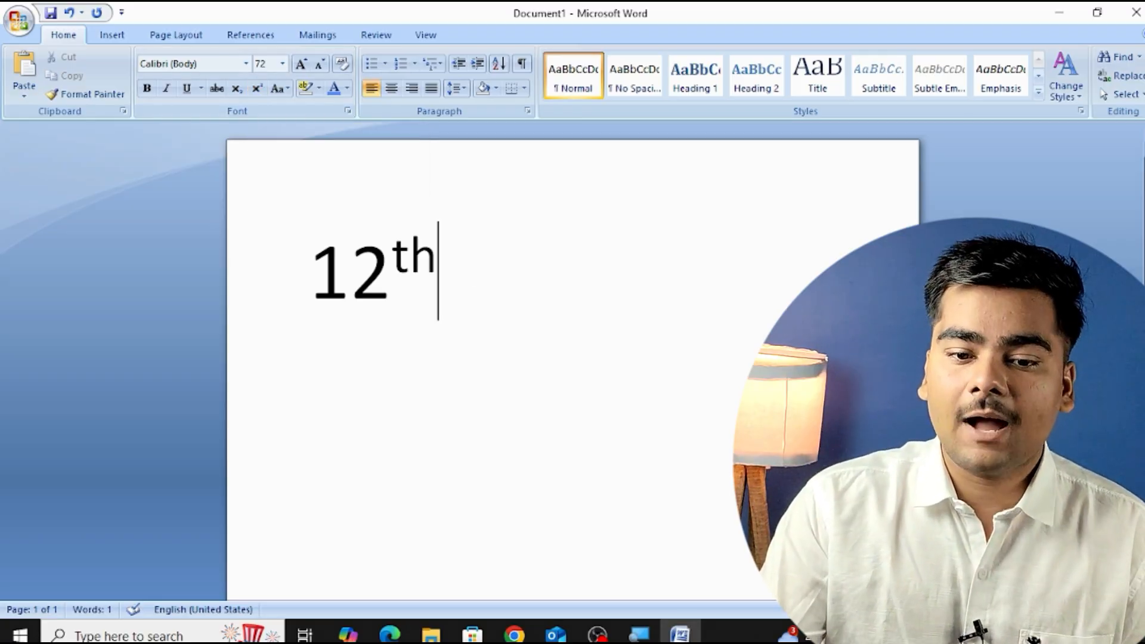
pyautogui.write('fdjgkdfgjkdf')
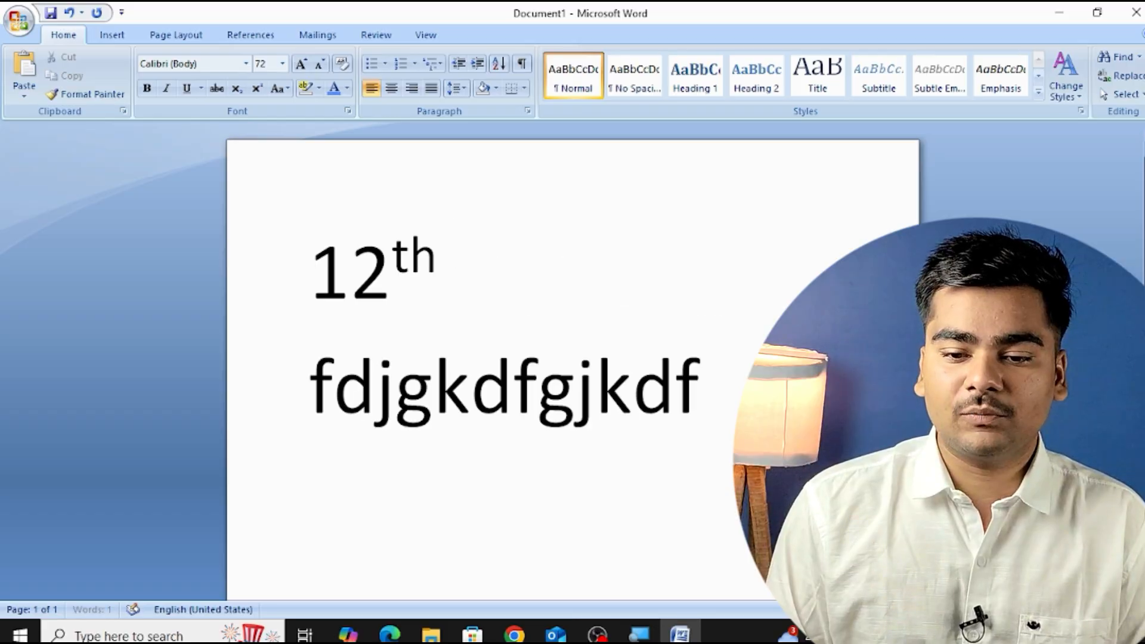
pyautogui.write('g')
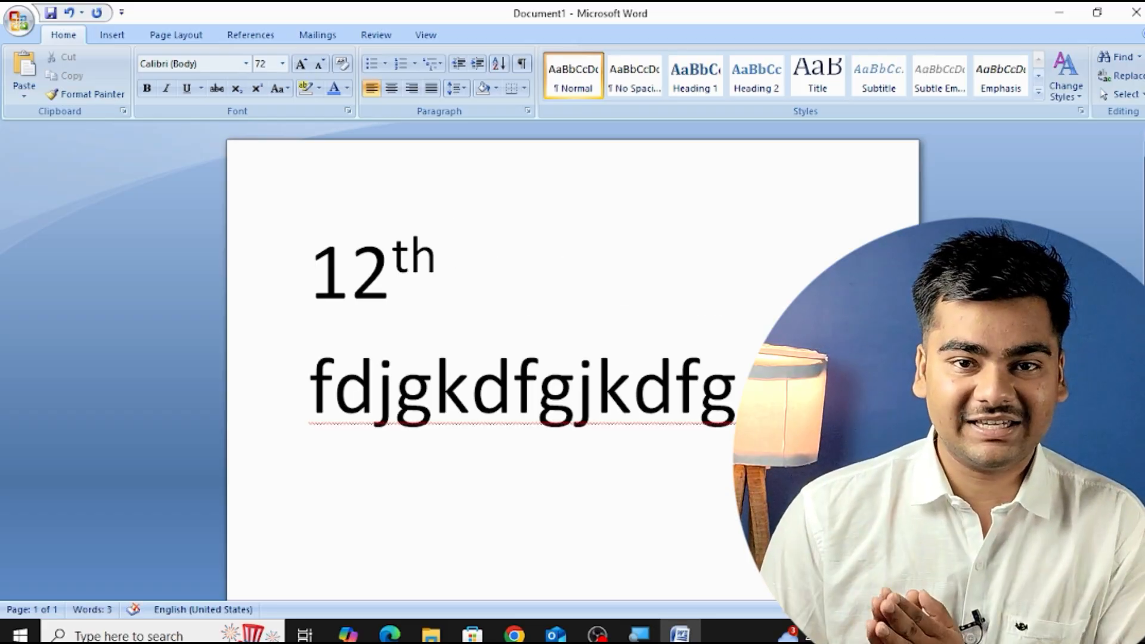
# Erase the filler text and the superscript "th", leaving only "12"
pyautogui.press('BackSpace')
pyautogui.press('BackSpace')
pyautogui.press('BackSpace')
pyautogui.press('BackSpace')
pyautogui.press('BackSpace')
pyautogui.press('BackSpace')
pyautogui.press('BackSpace')
pyautogui.press('BackSpace')
pyautogui.press('BackSpace')
pyautogui.press('BackSpace')
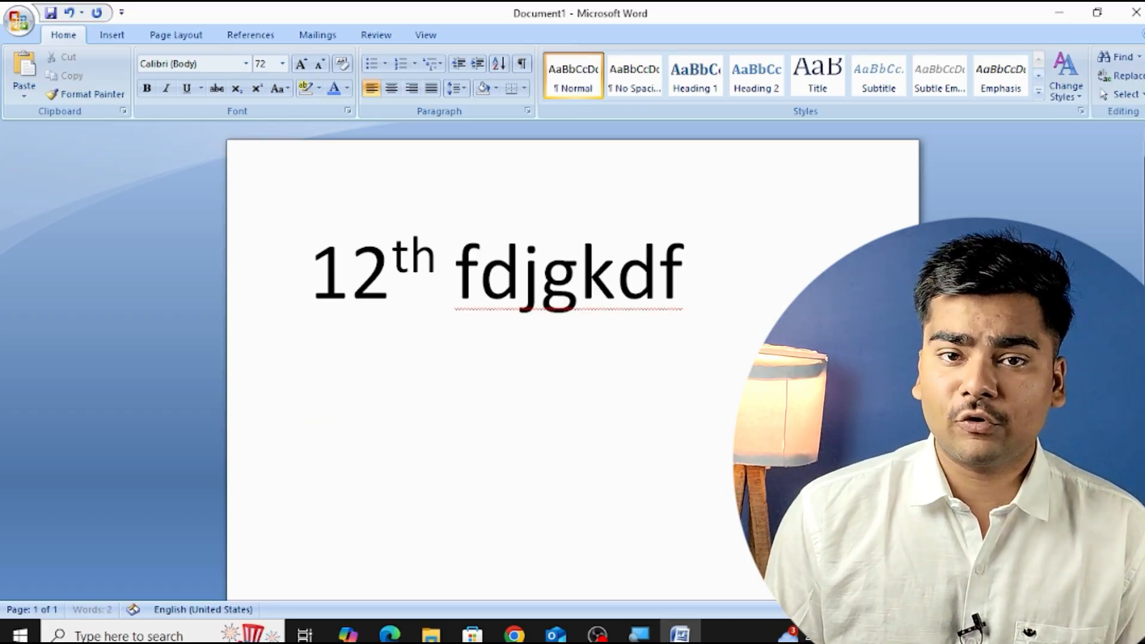
pyautogui.press('BackSpace')
pyautogui.press('BackSpace')
pyautogui.press('BackSpace')
pyautogui.press('BackSpace')
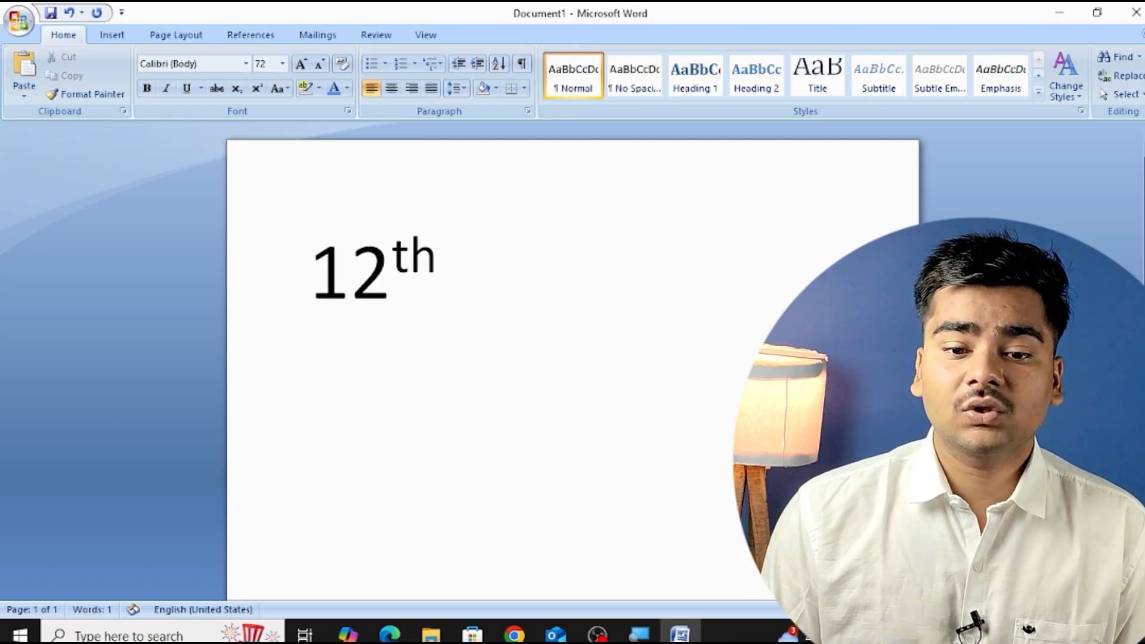
pyautogui.press('BackSpace')
pyautogui.press('BackSpace')
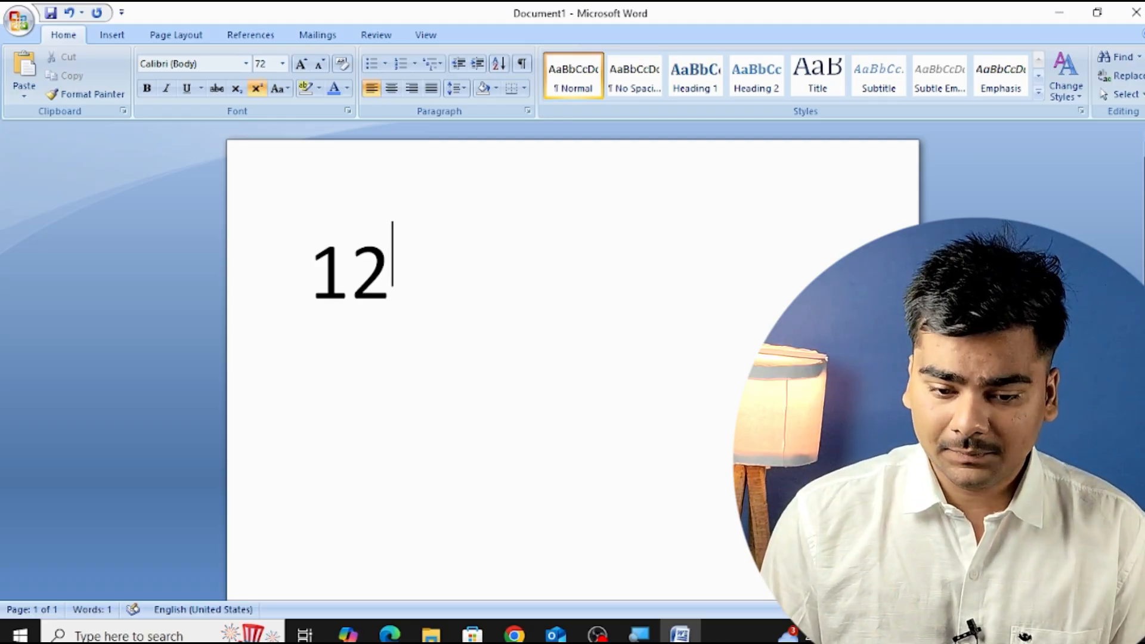
# Undo the deletion of "th" and its superscript formatting, and put the insertion point at the end of "12th"
pyautogui.hotkey('ctrl', 'z')
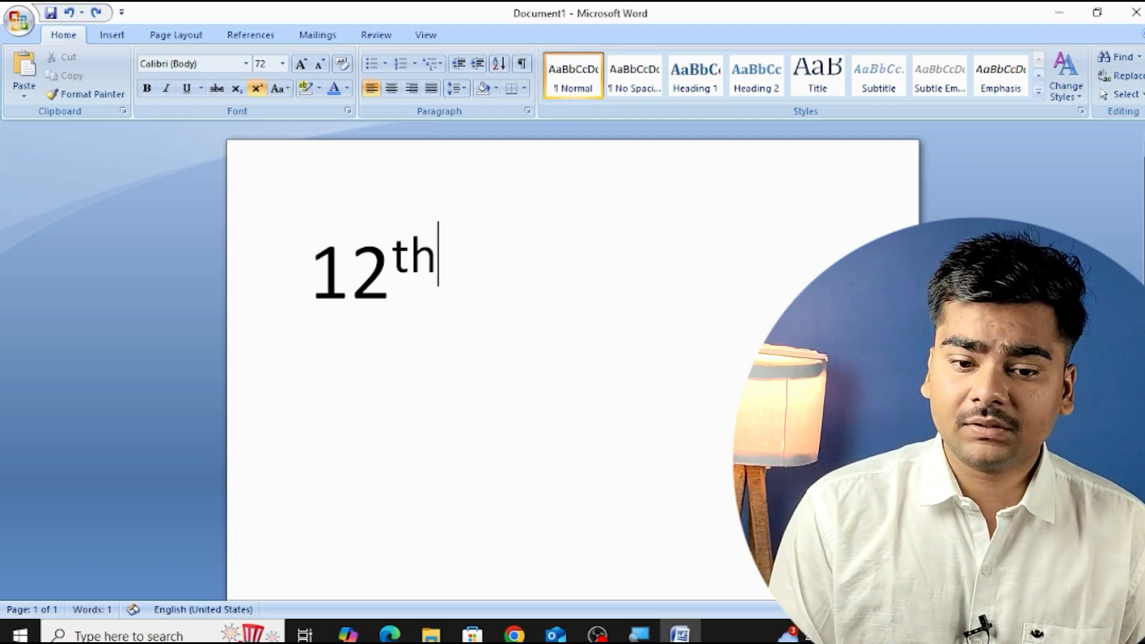
pyautogui.hotkey('ctrl', 'z')
pyautogui.press('Right')
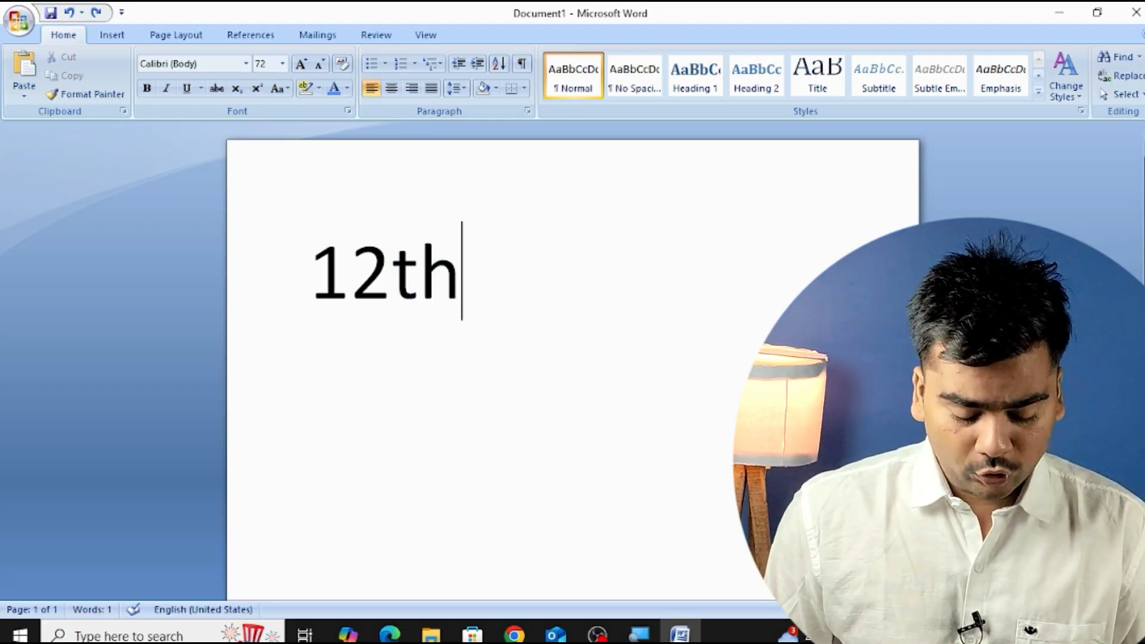
# Superscript the "th" of the plain "12th" and turn superscript off for the text that follows
pyautogui.hotkey('shift', 'Left')
pyautogui.hotkey('shift', 'Left')
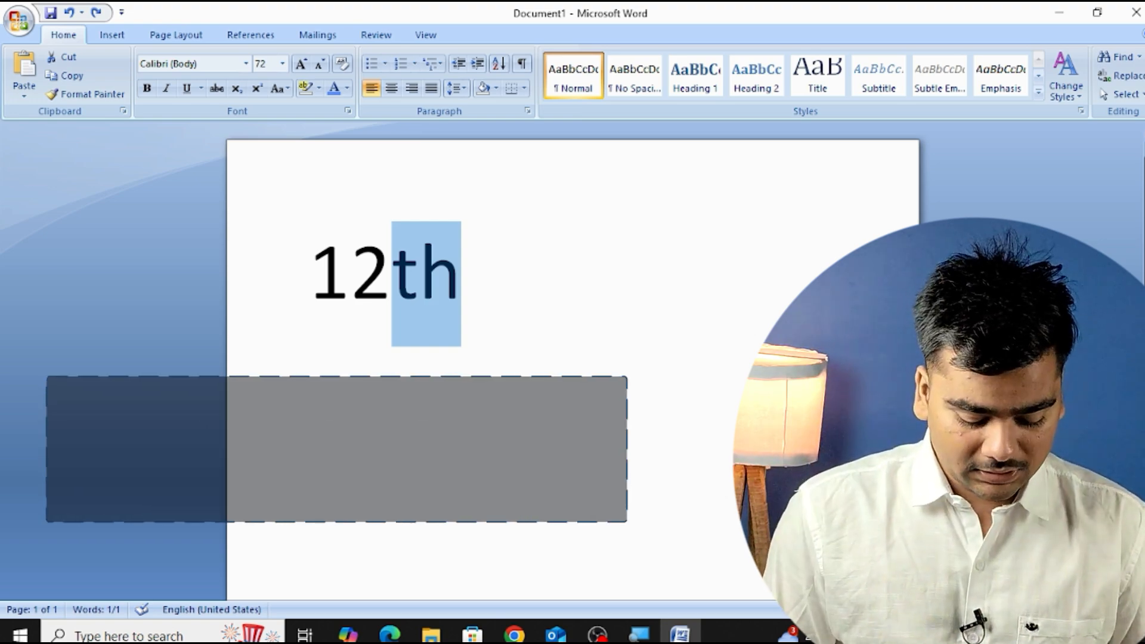
pyautogui.hotkey('ctrl', 'shift', '+')
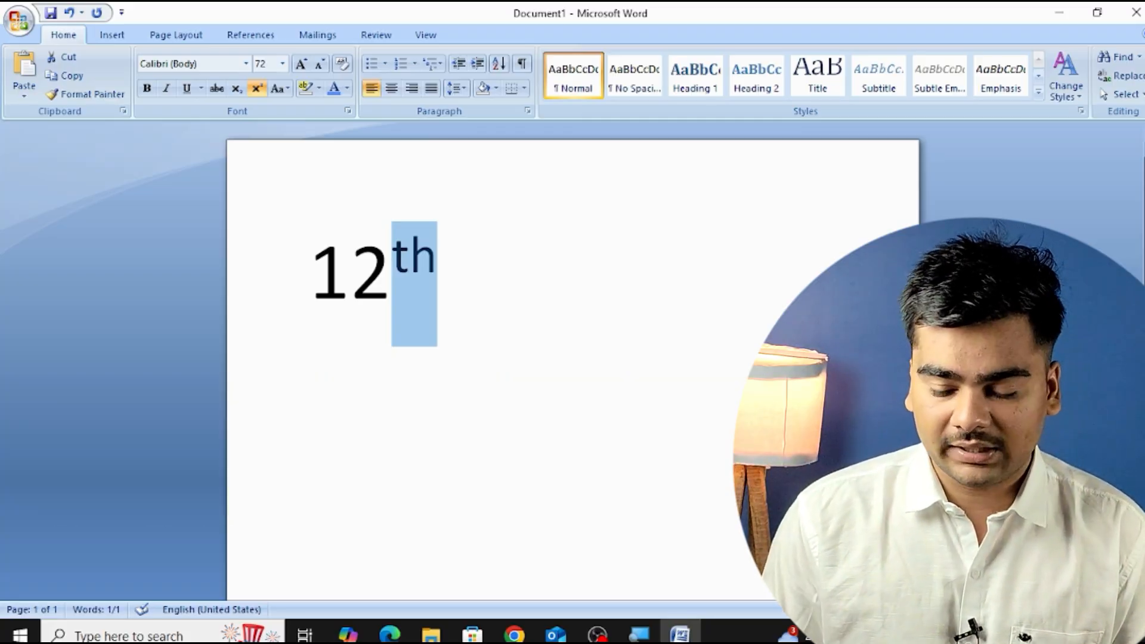
pyautogui.press('Right')
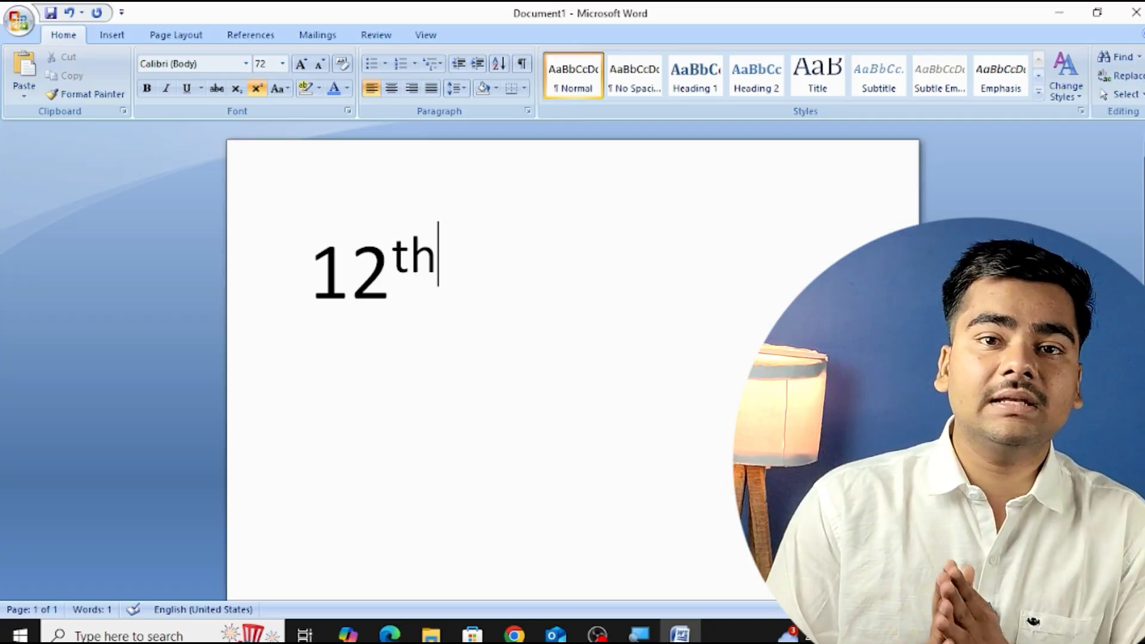
pyautogui.hotkey('ctrl', 'shift', '=')
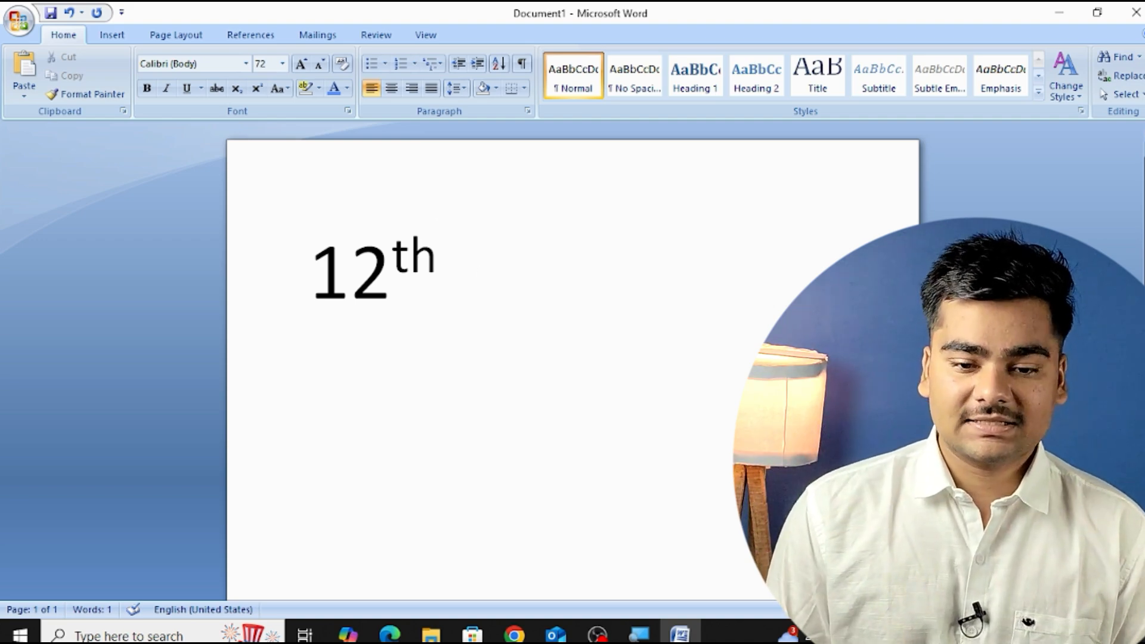
# Delete "12th" and enter "O2" in its place
pyautogui.press('BackSpace')
pyautogui.press('BackSpace')
pyautogui.press('BackSpace')
pyautogui.press('BackSpace')
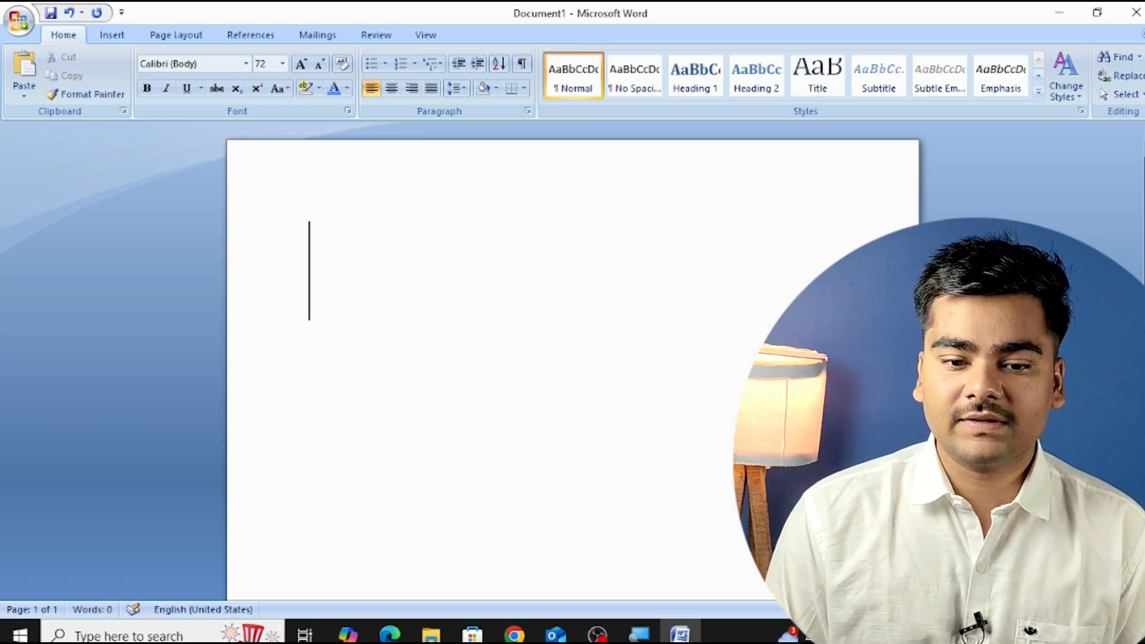
pyautogui.write('C')
pyautogui.press('BackSpace')
pyautogui.write('O2')
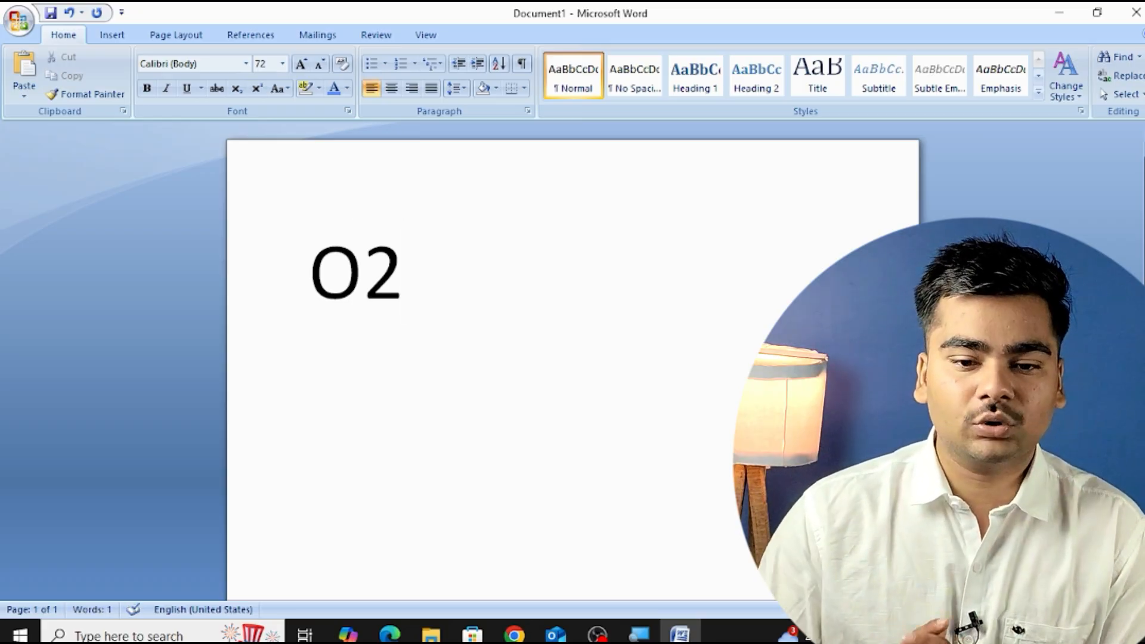
# Format the 2 of "O2" as subscript and turn subscript off after it
pyautogui.moveTo(408, 266); pyautogui.dragTo(379, 265)
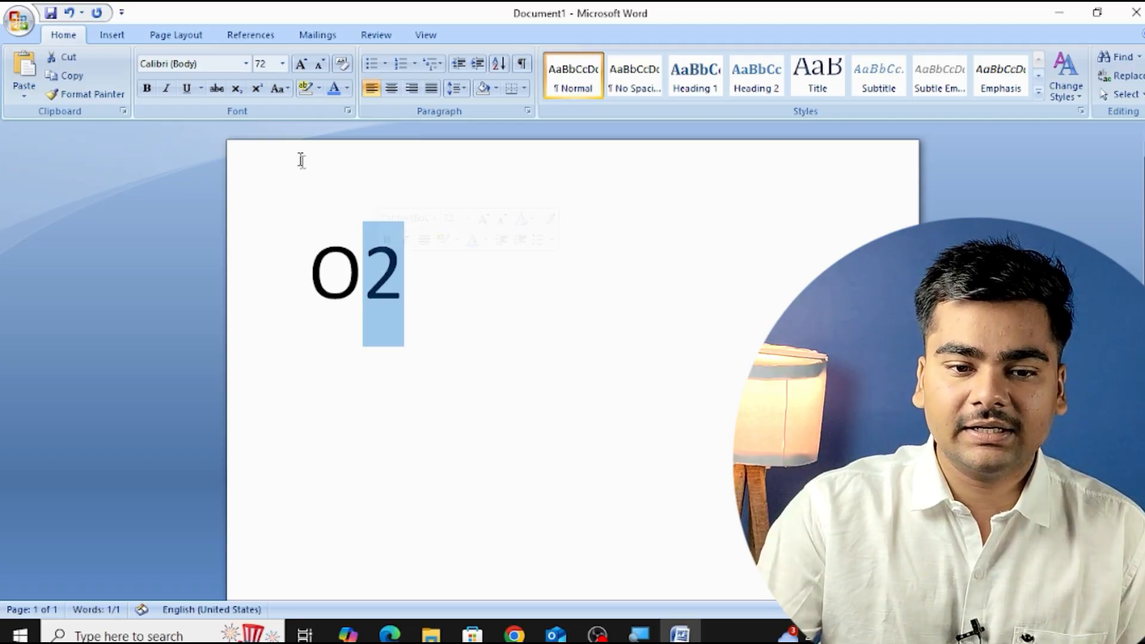
pyautogui.click(237, 90)
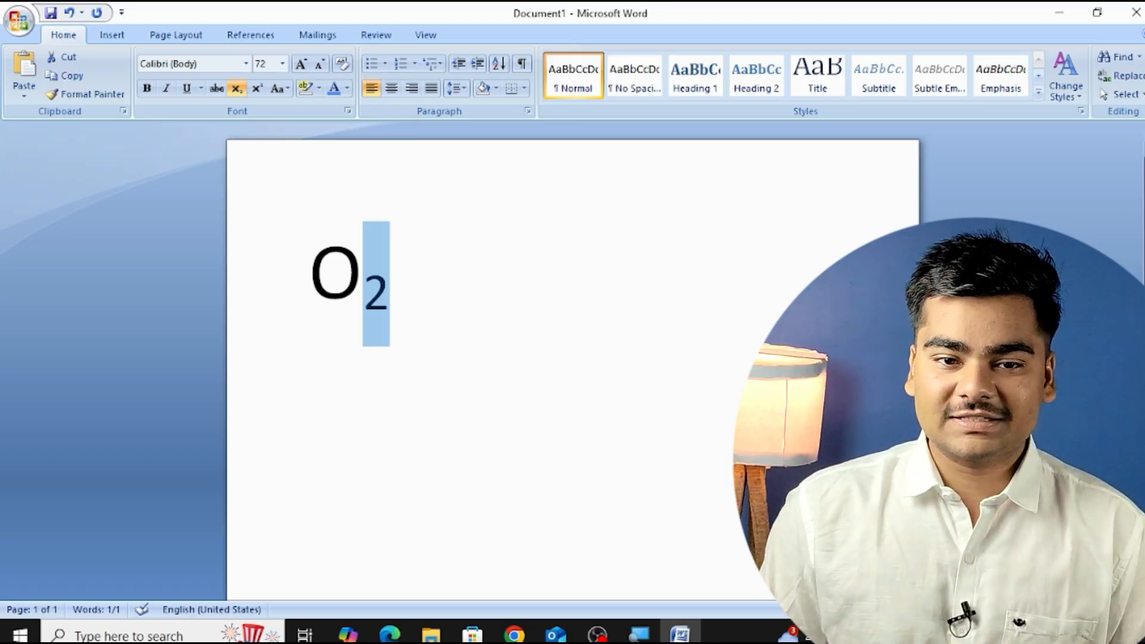
pyautogui.click(467, 249)
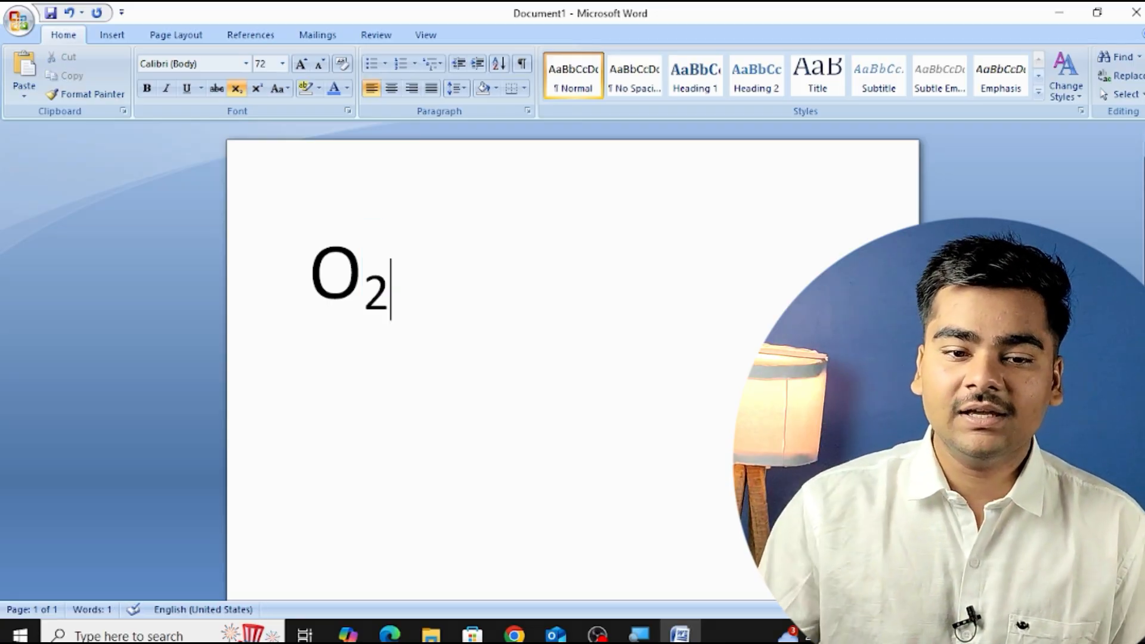
pyautogui.click(238, 93)
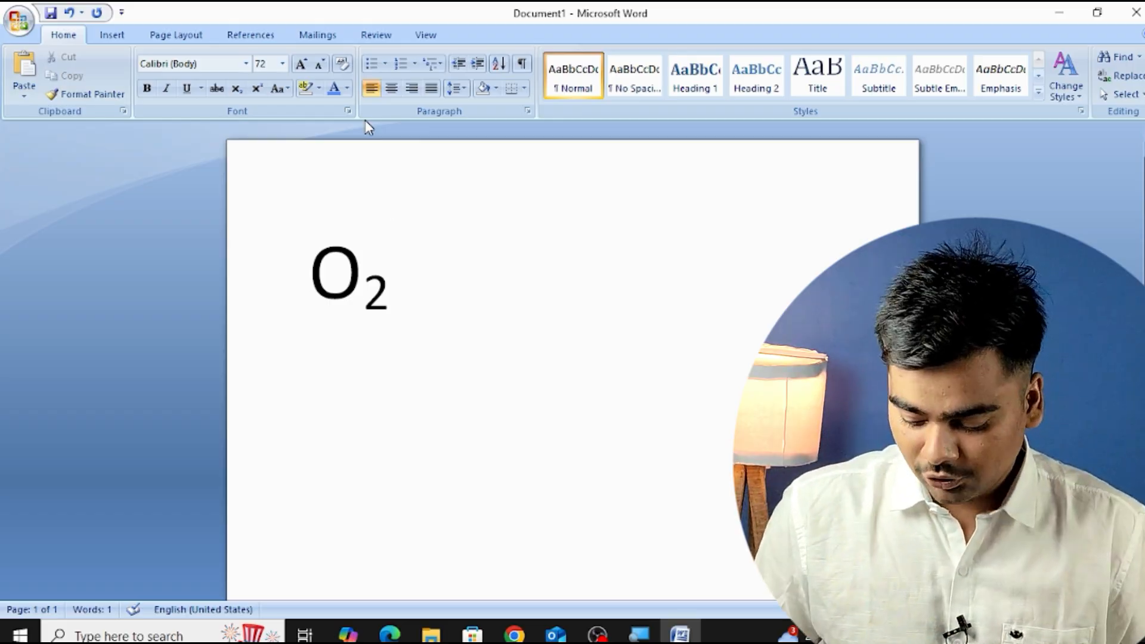
# Replace the subscript 2 after the O with a normal-height 2
pyautogui.hotkey('shift', 'Left')
pyautogui.press('BackSpace')
pyautogui.write('2')
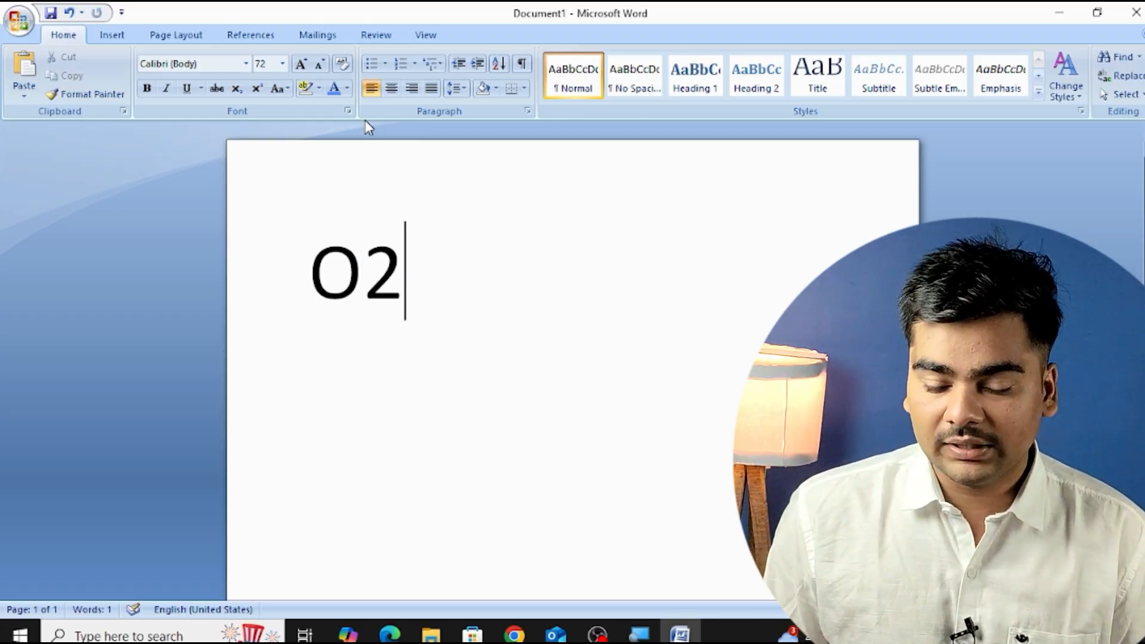
# Subscript the normal-height 2 after the O and switch back to normal text behind it
pyautogui.hotkey('shift', 'Left')
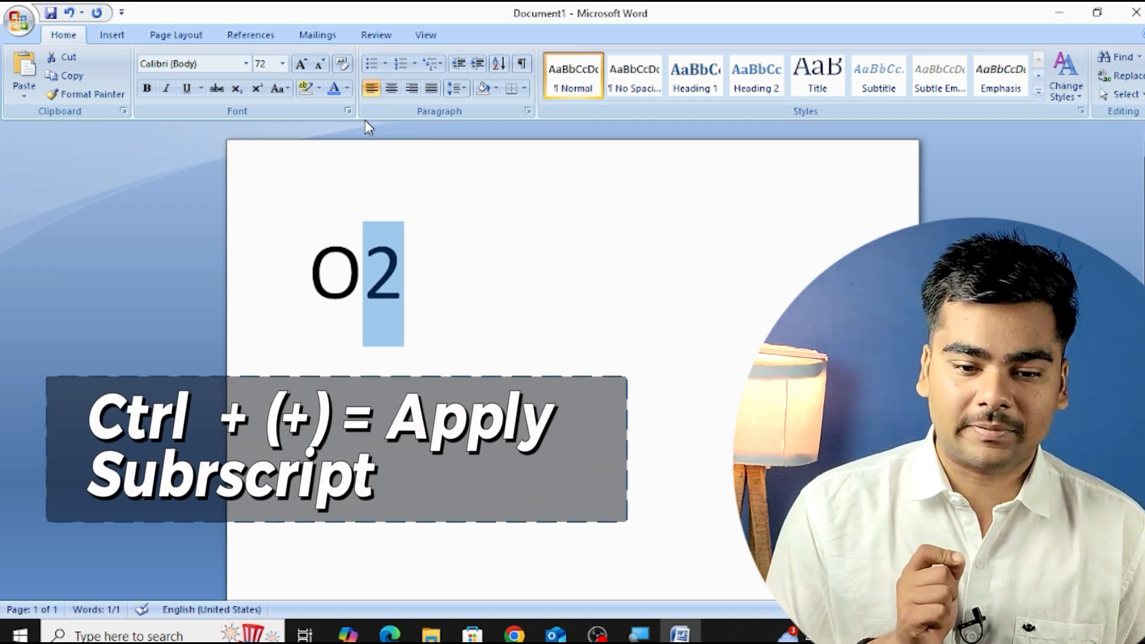
pyautogui.hotkey('ctrl', '=')
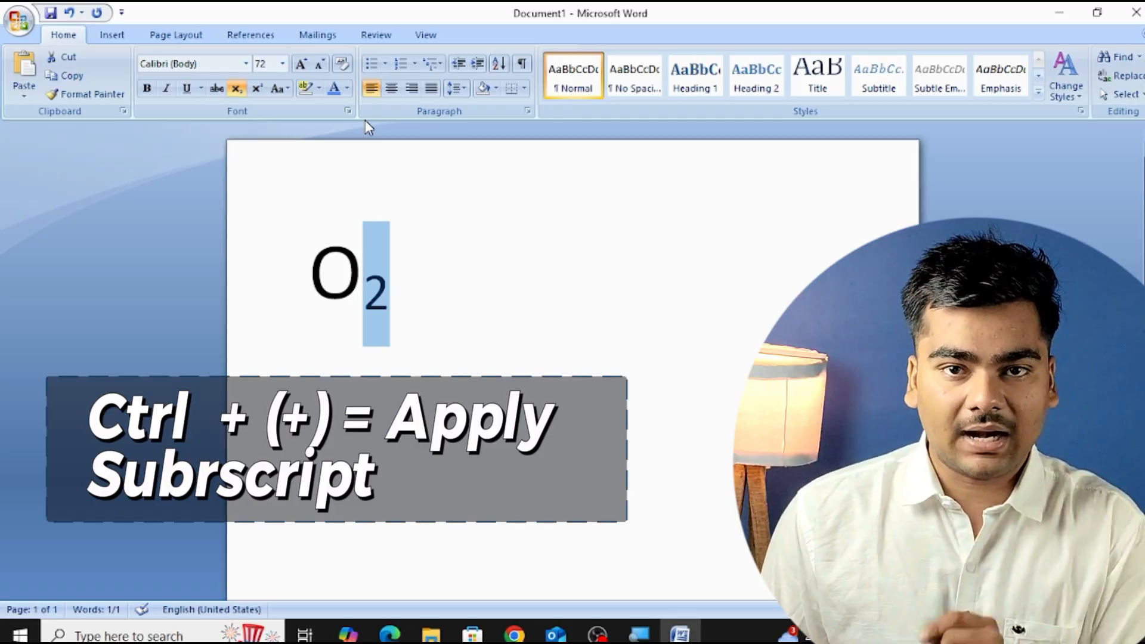
pyautogui.press('Right')
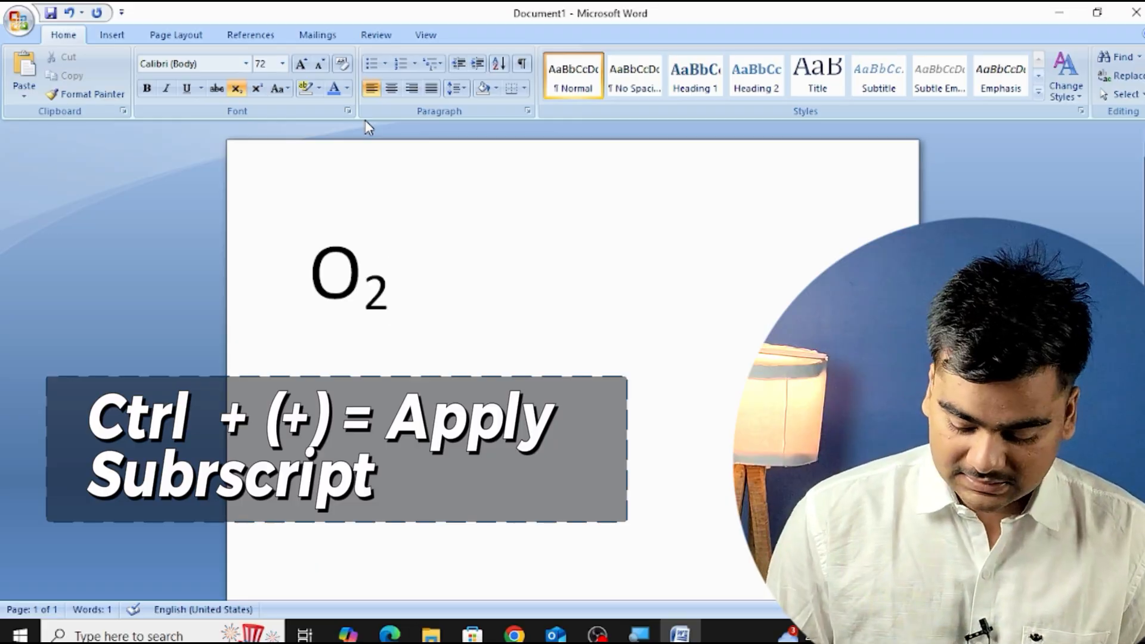
pyautogui.hotkey('ctrl', '=')
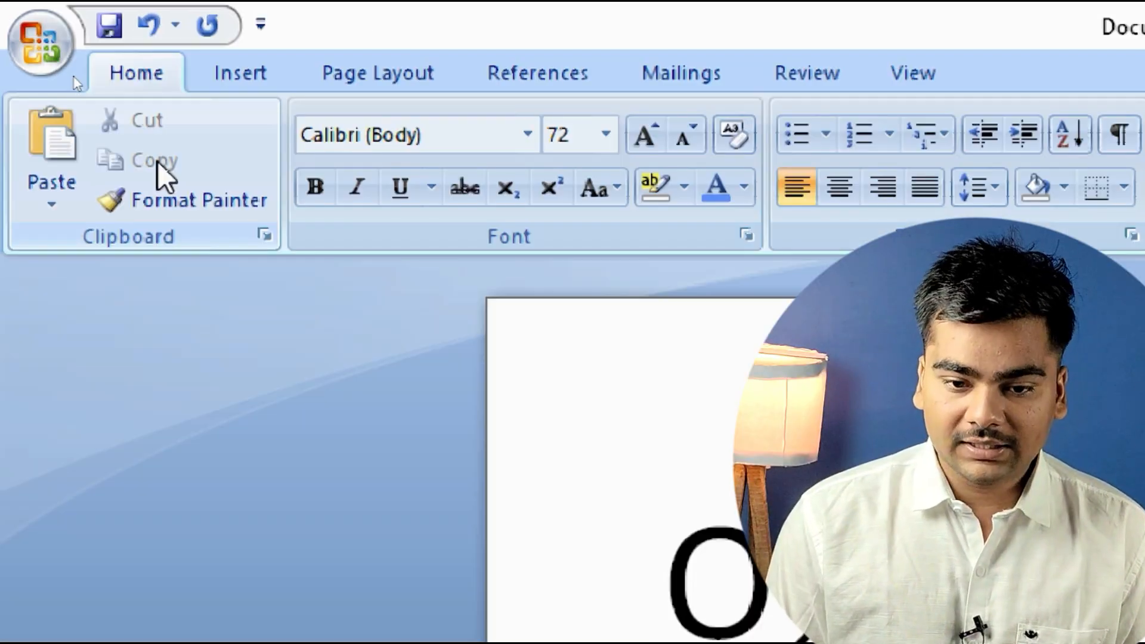
# Delete "O2" from the page and set the font size to 20
pyautogui.press('BackSpace')
pyautogui.press('BackSpace')
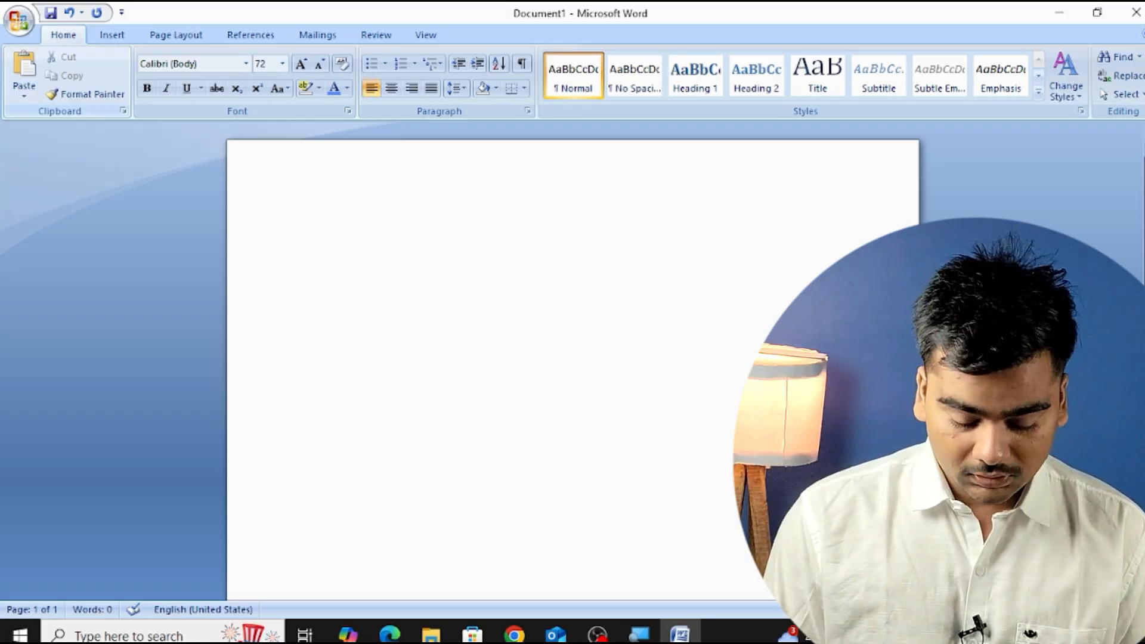
pyautogui.click(282, 64)
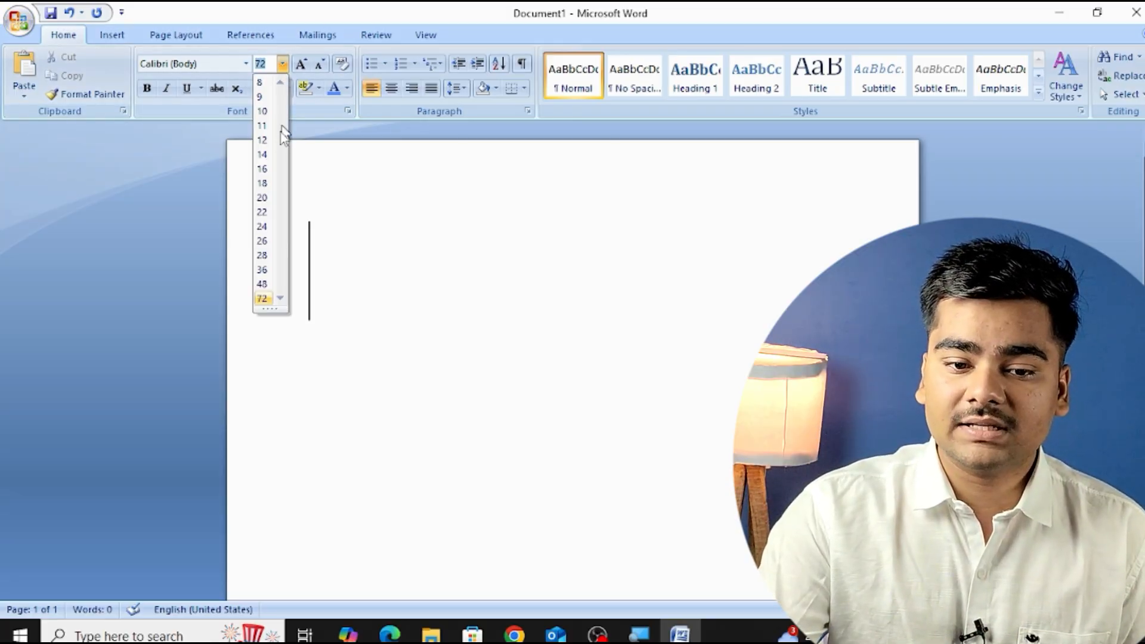
pyautogui.click(263, 203)
# Generate sample paragraphs with the =rand() function
pyautogui.write('=rand')
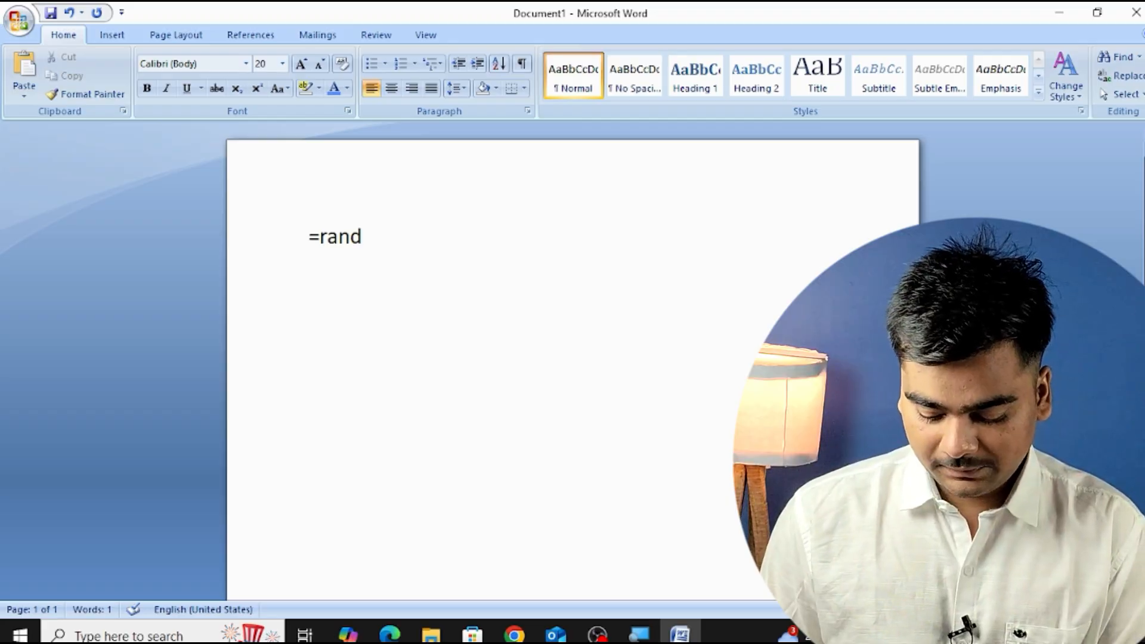
pyautogui.write('()')
pyautogui.press('Return')
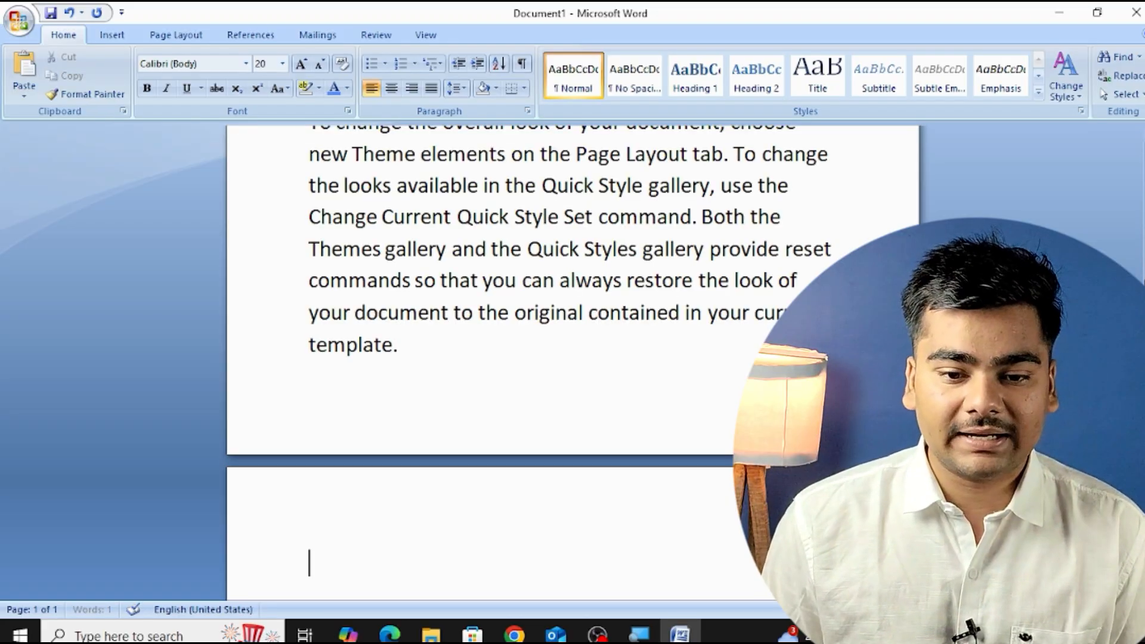
# Delete the second and third sample paragraphs, keeping only the one beginning "On the Insert tab"
pyautogui.scroll(6, 468, 192)
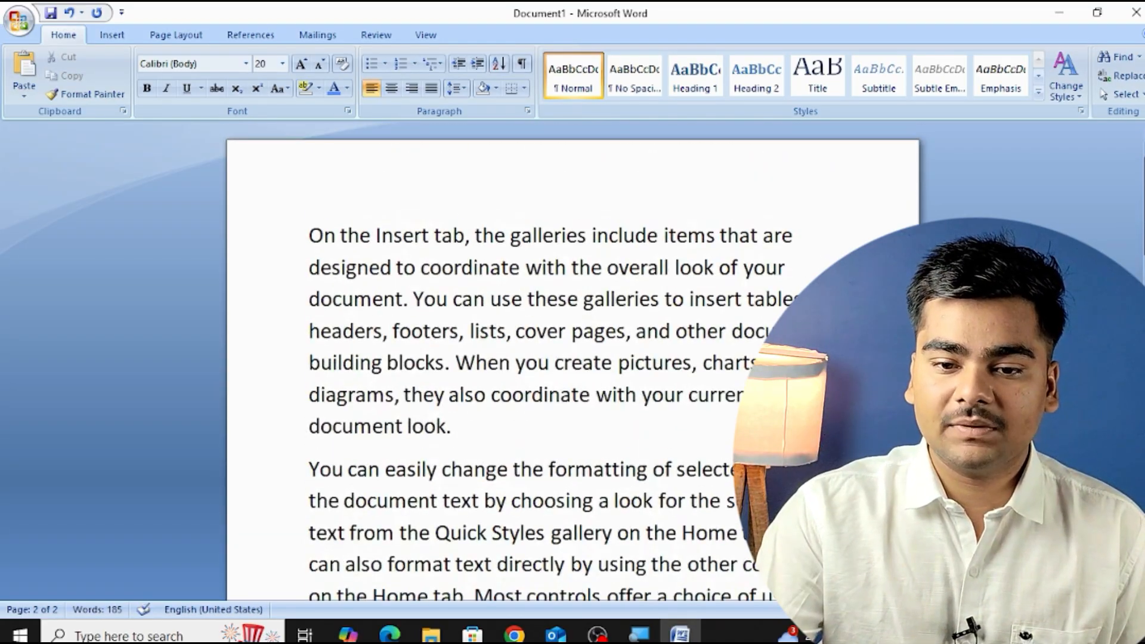
pyautogui.scroll(-3, 279, 276)
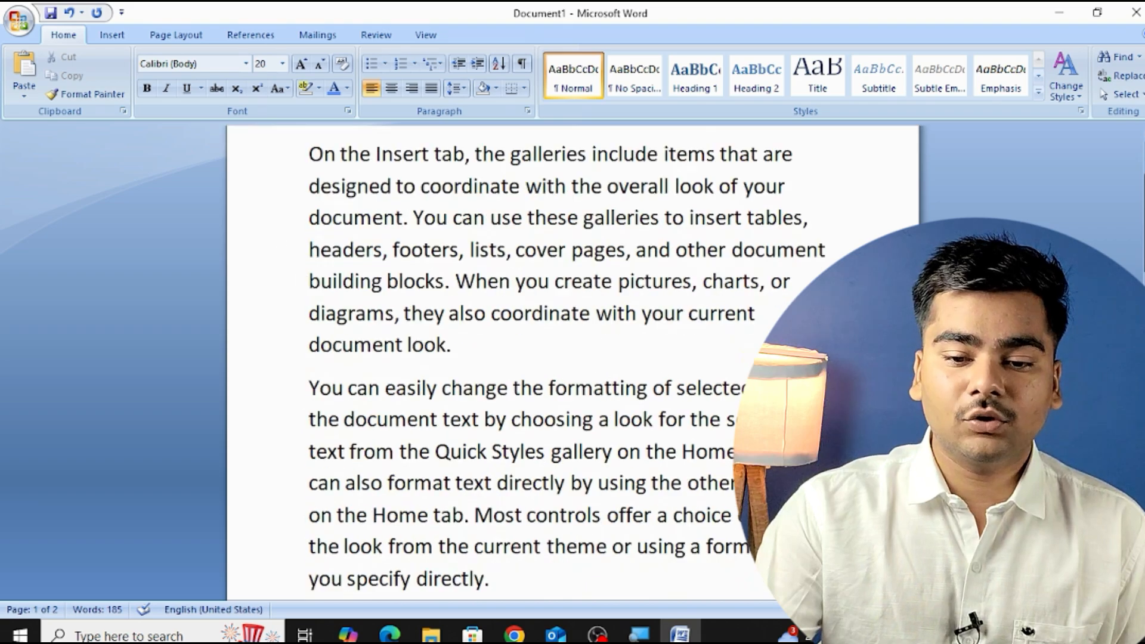
pyautogui.scroll(-1, 321, 250)
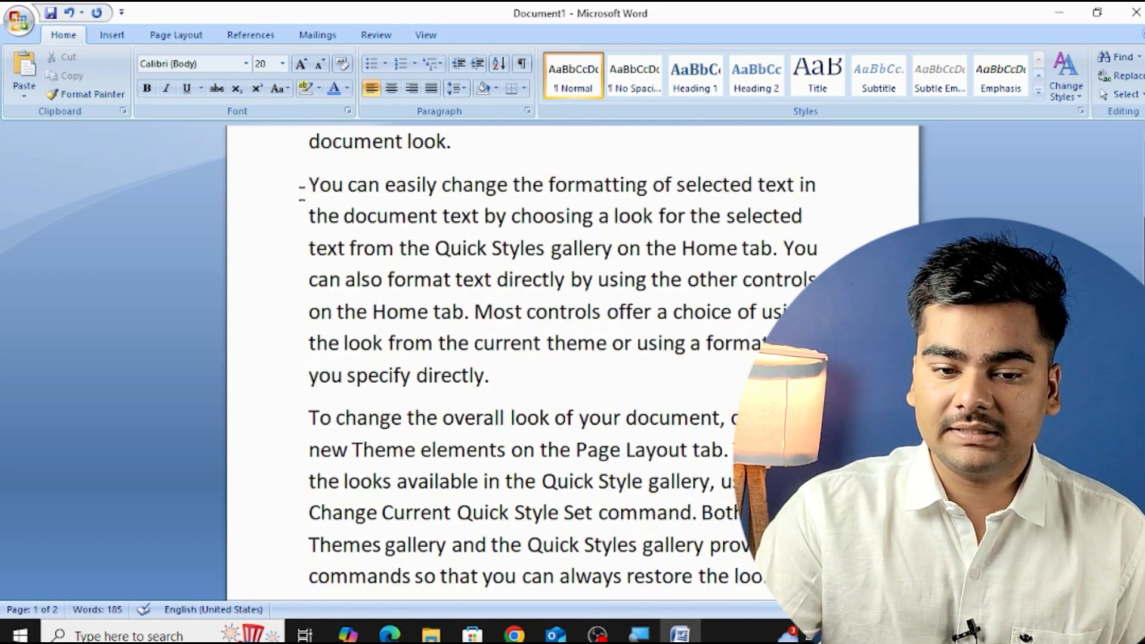
pyautogui.moveTo(301, 192); pyautogui.dragTo(632, 575)
pyautogui.press('Delete')
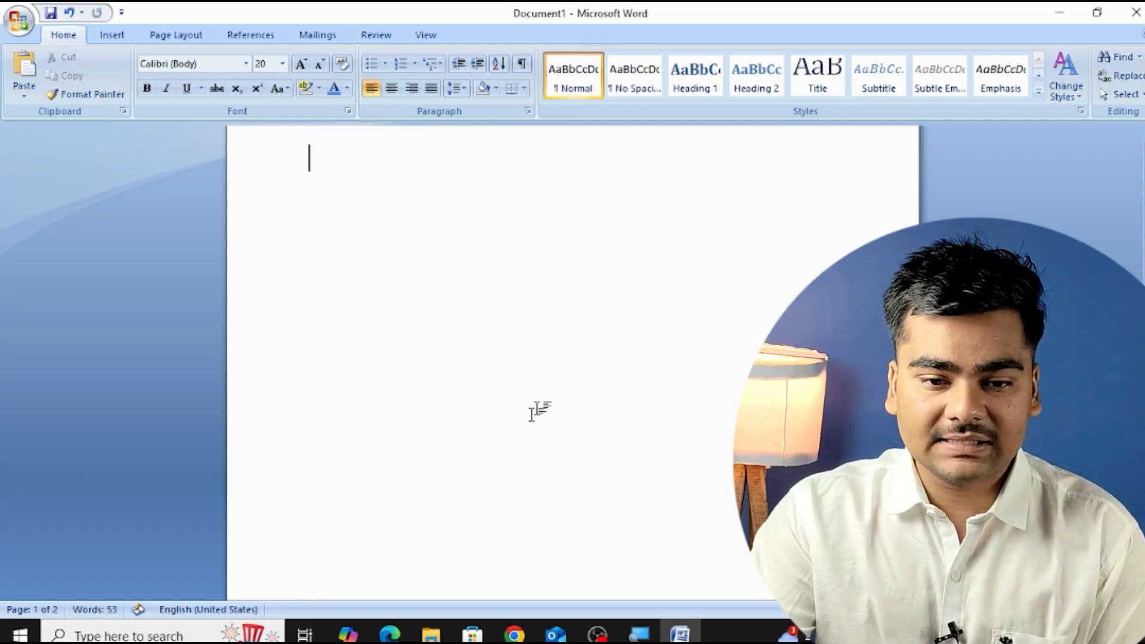
pyautogui.scroll(3, 560, 418)
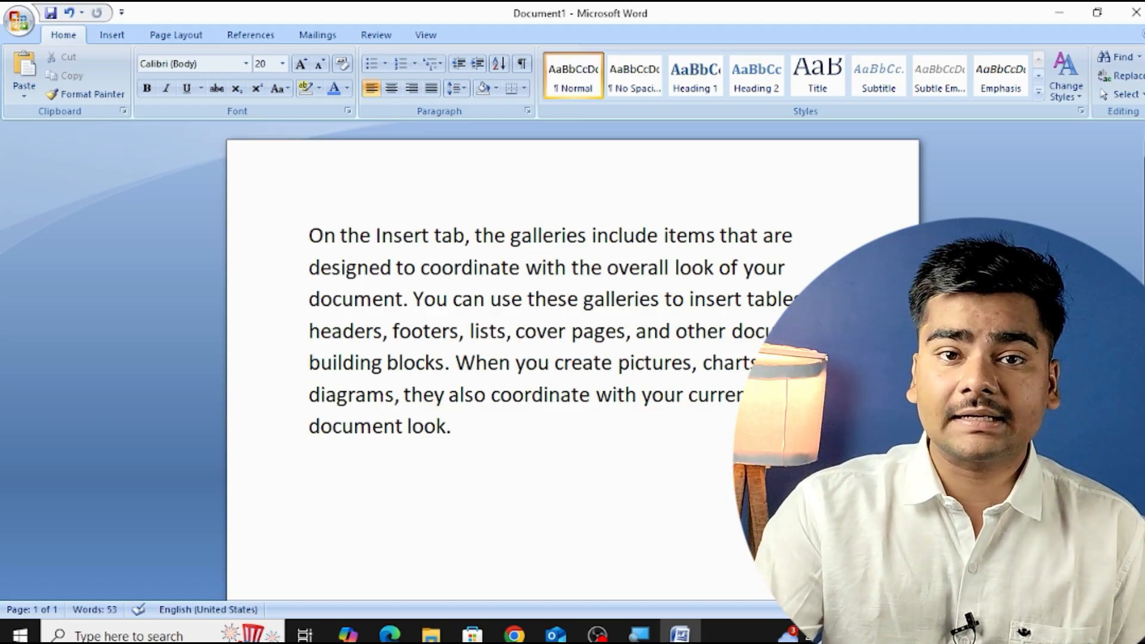
# Cut the first three lines of the paragraph and undo the cut
pyautogui.moveTo(263, 235); pyautogui.dragTo(274, 296)
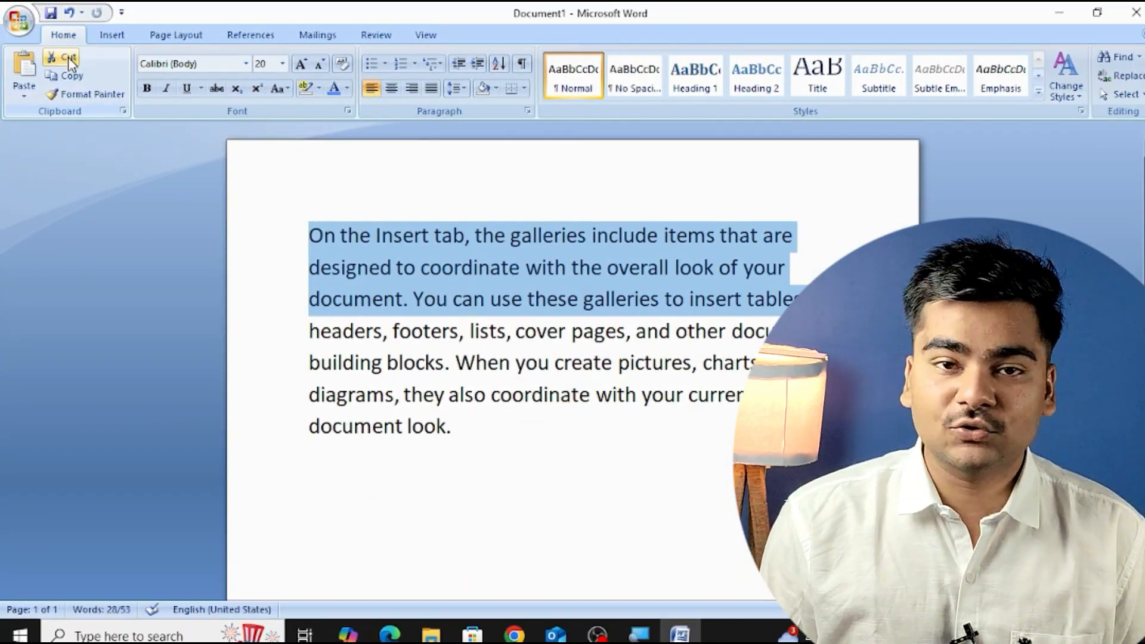
pyautogui.click(69, 60)
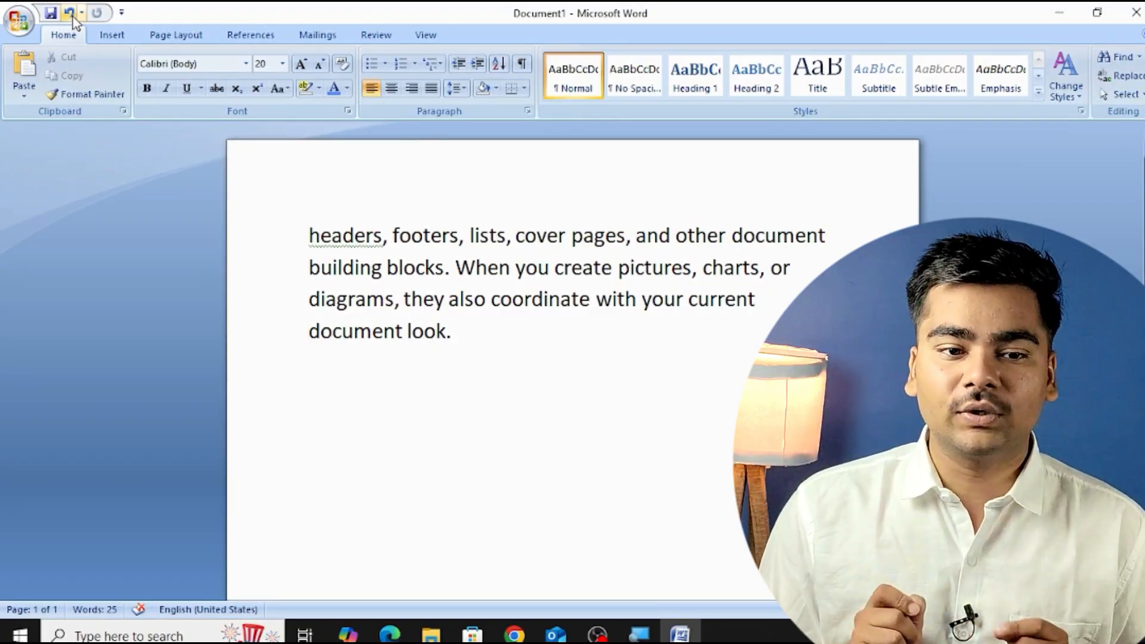
pyautogui.click(69, 13)
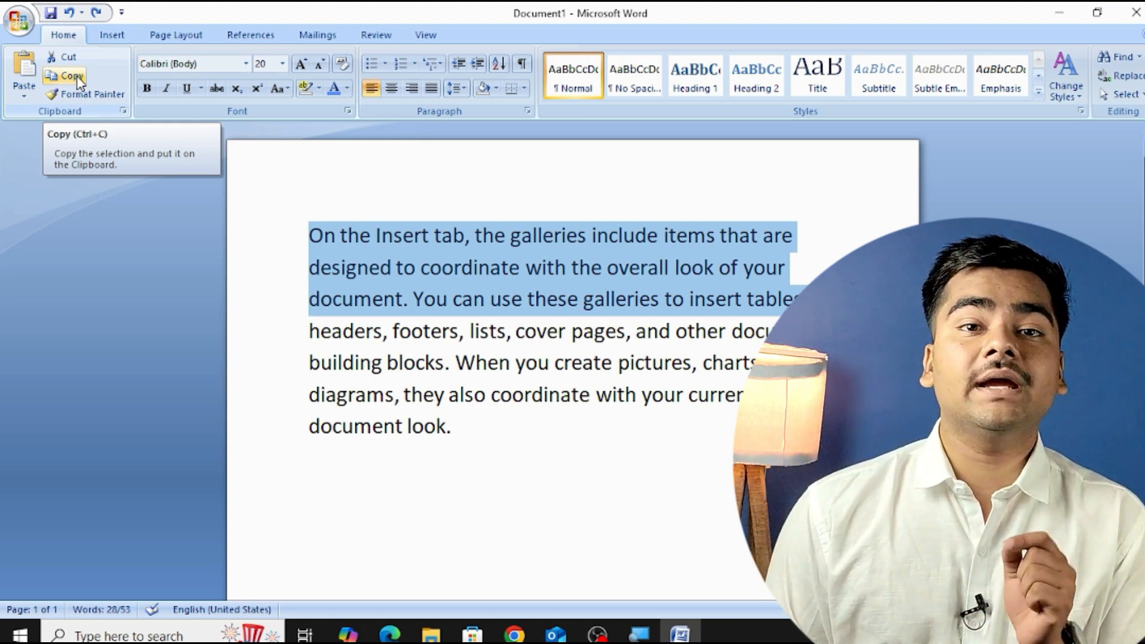
# Copy the paragraph's first three lines and paste them below the paragraph, leaving blank space in between
pyautogui.click(78, 77)
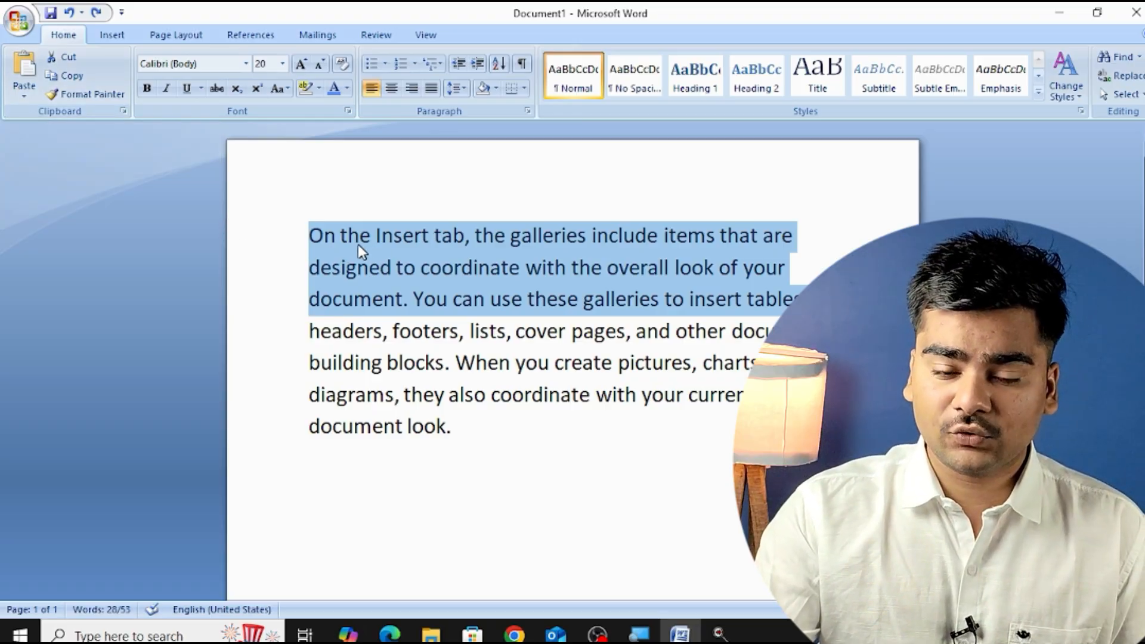
pyautogui.click(310, 240)
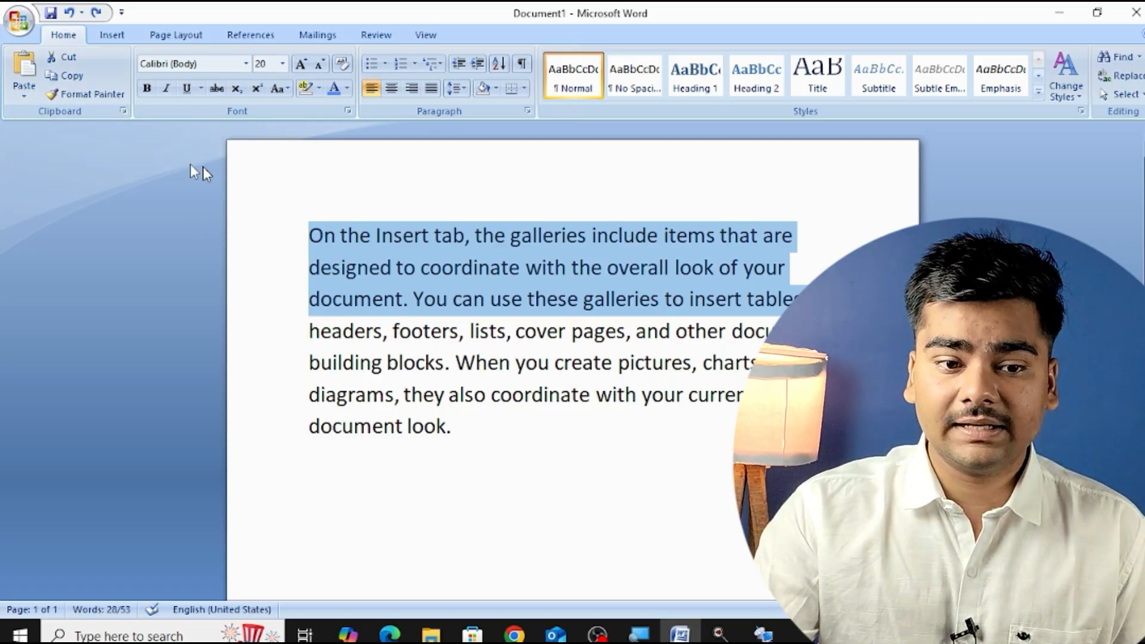
pyautogui.click(71, 85)
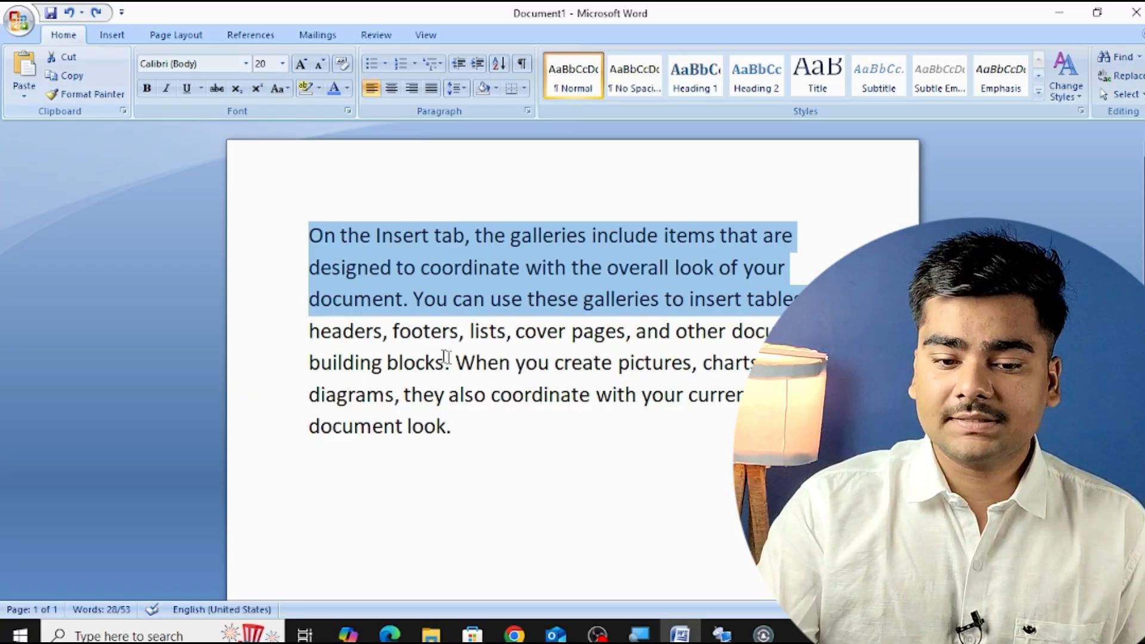
pyautogui.scroll(-2, 450, 287)
pyautogui.click(486, 369)
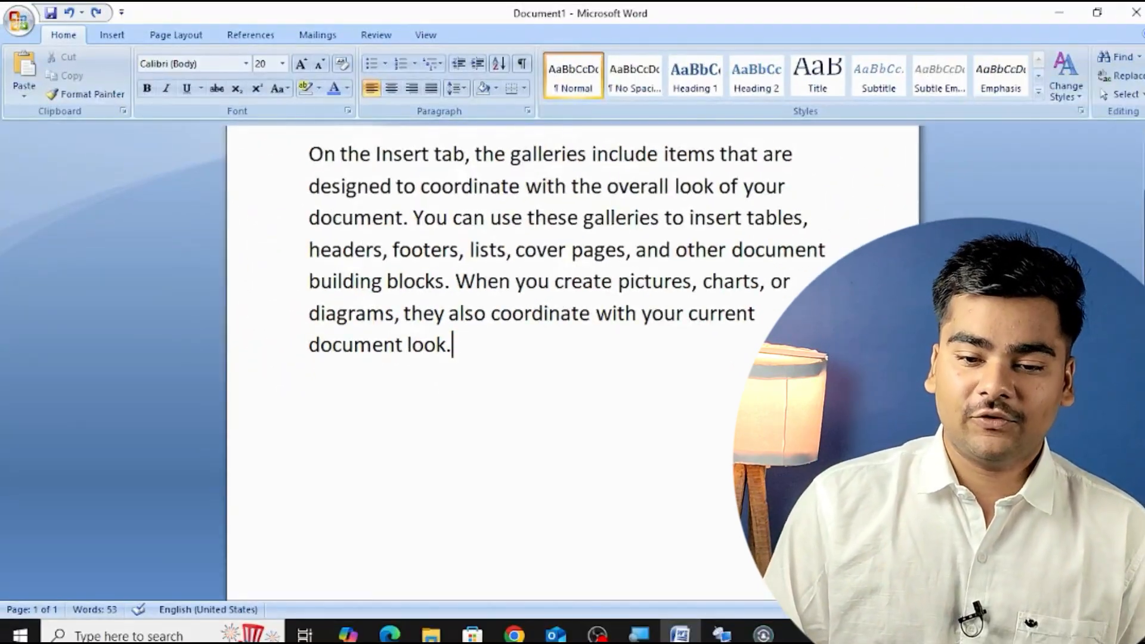
pyautogui.press('Return')
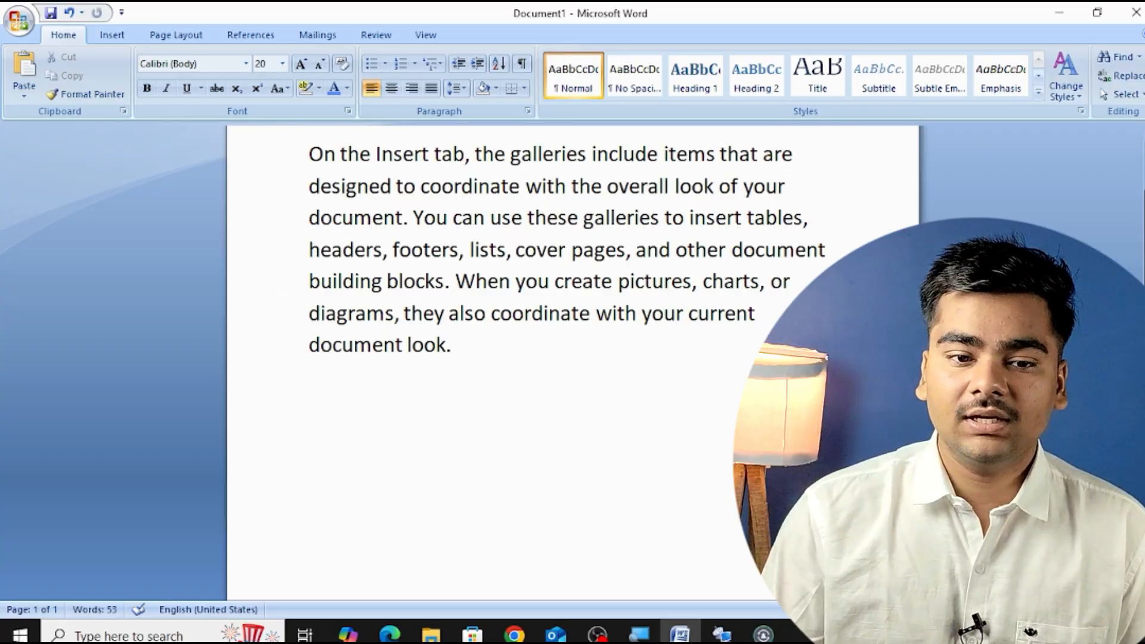
pyautogui.click(24, 72)
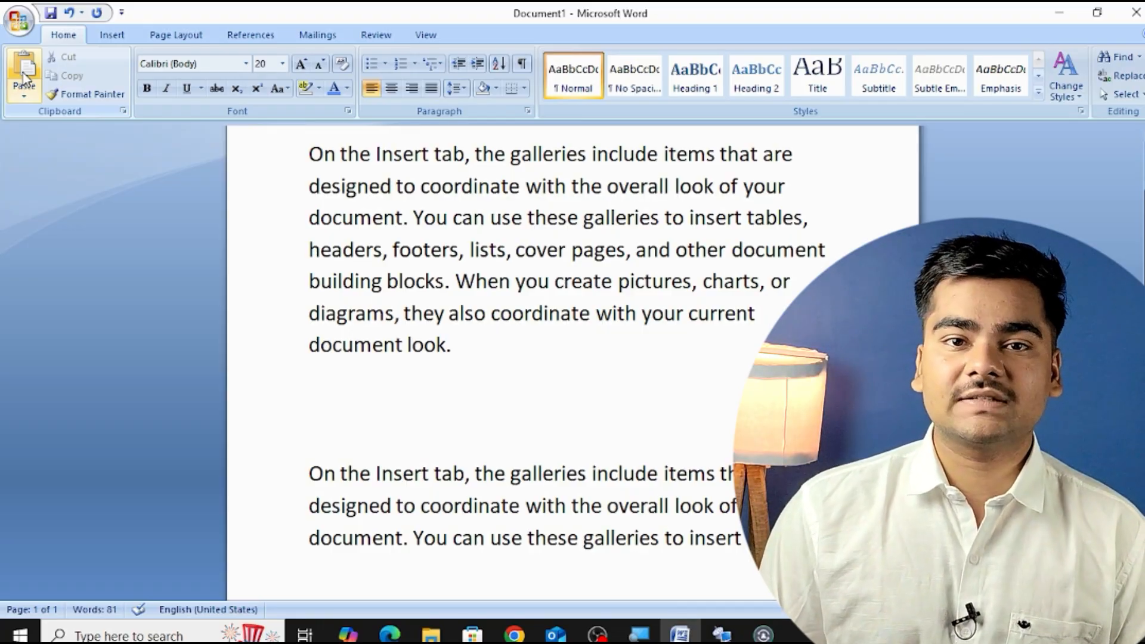
# Cut the pasted three-line copy from below the paragraph
pyautogui.scroll(-1, 283, 262)
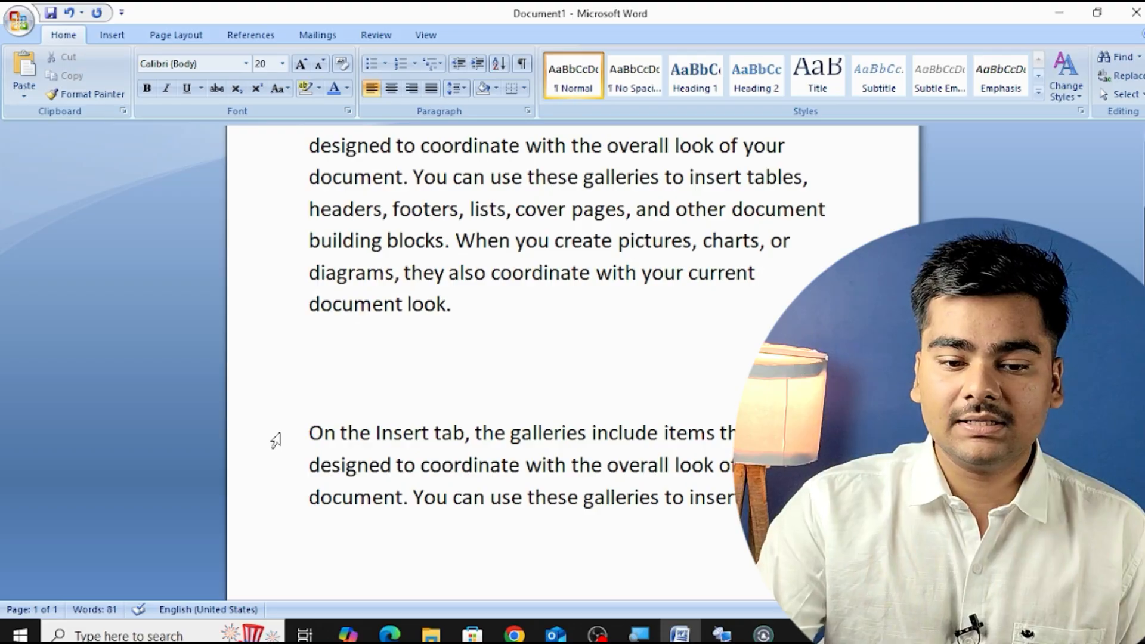
pyautogui.moveTo(276, 440); pyautogui.dragTo(302, 514)
pyautogui.click(69, 60)
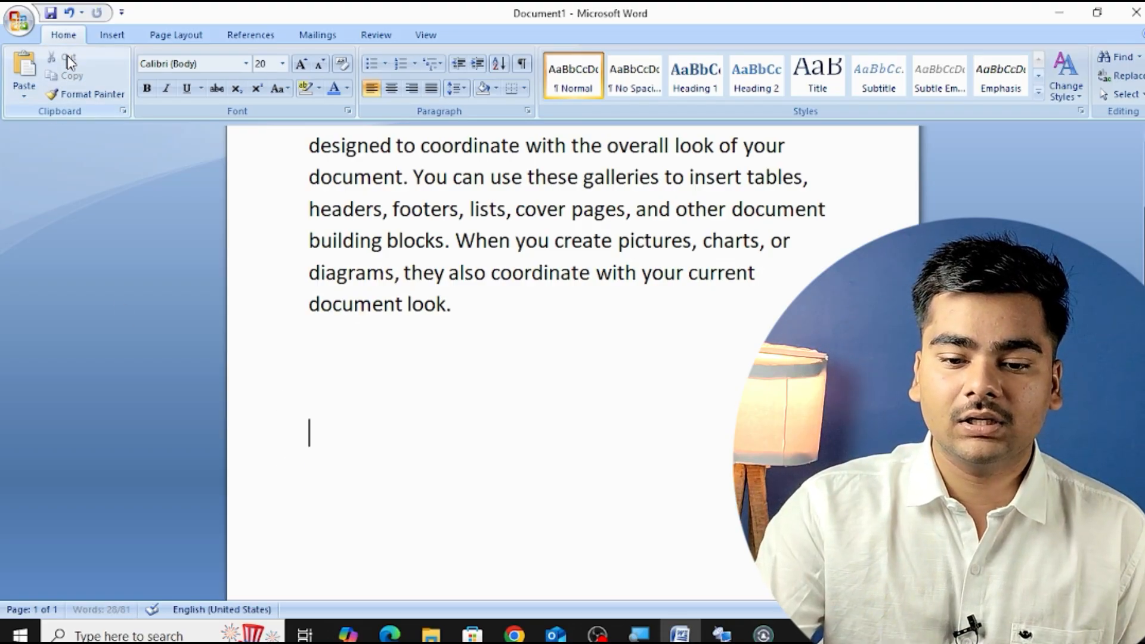
pyautogui.scroll(3, 334, 285)
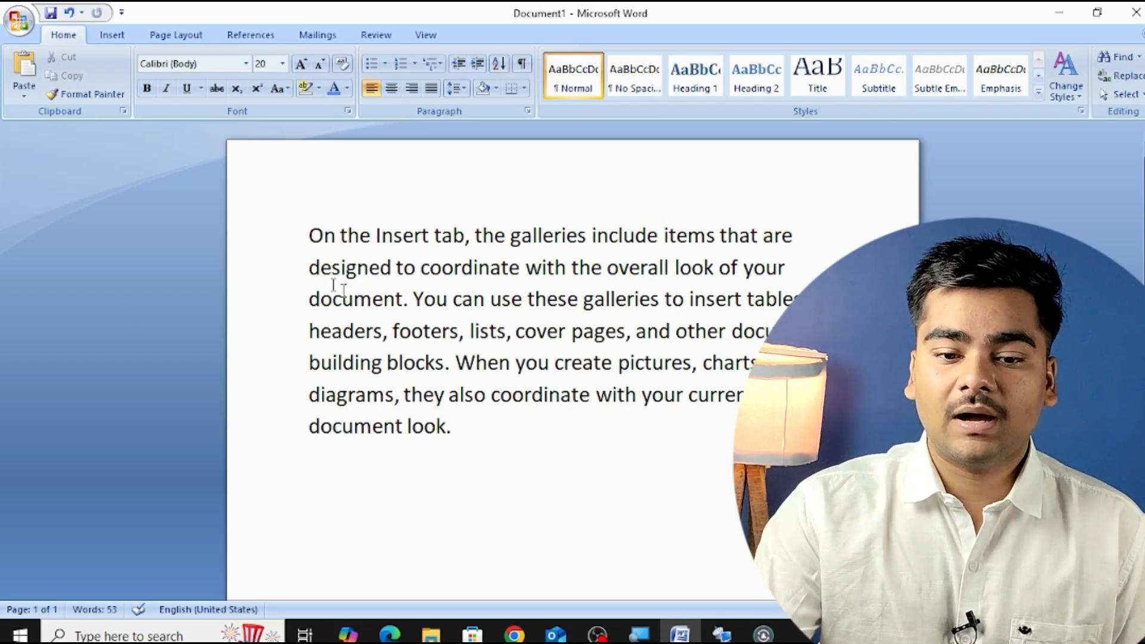
# Copy the paragraph's first line and paste it below the paragraph, indented with two tab stops
pyautogui.moveTo(263, 230); pyautogui.dragTo(273, 307)
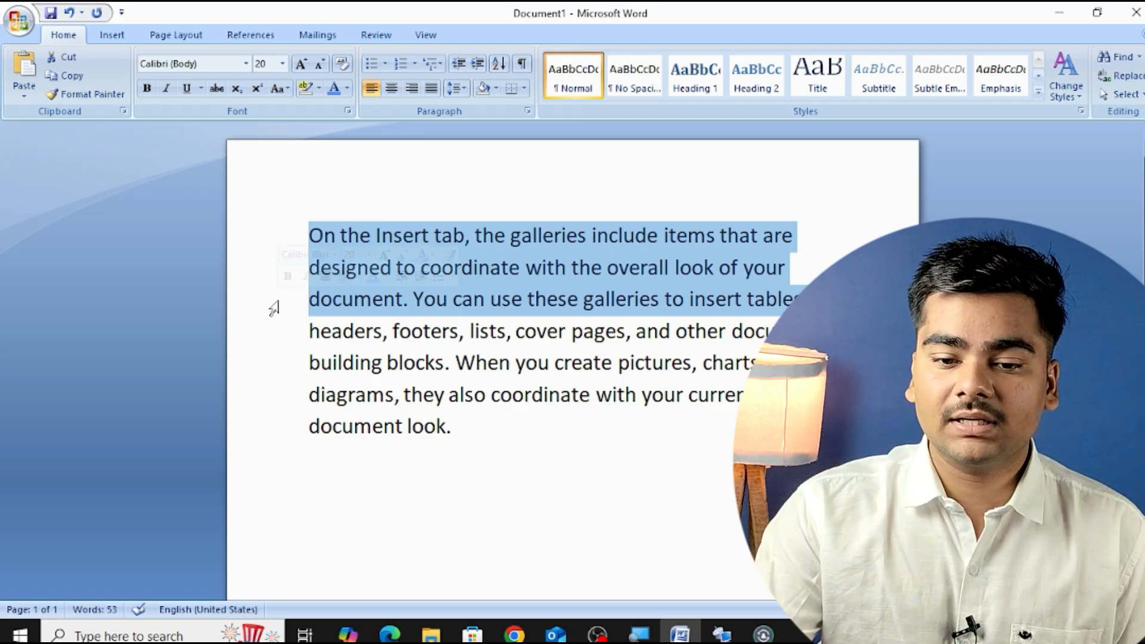
pyautogui.click(240, 238)
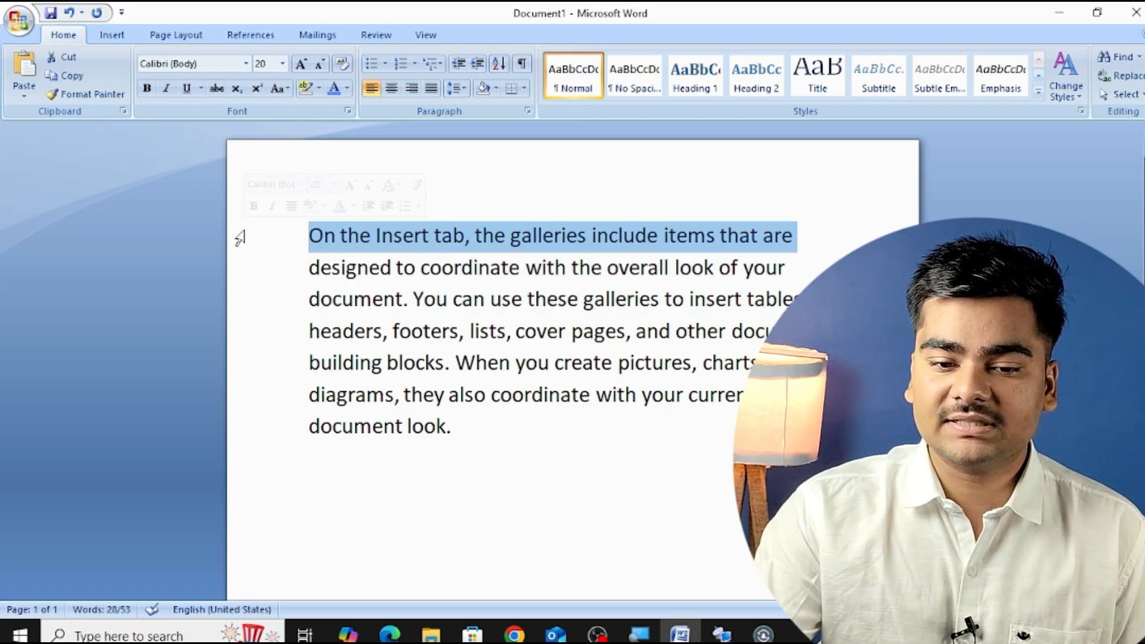
pyautogui.click(79, 80)
pyautogui.click(310, 512)
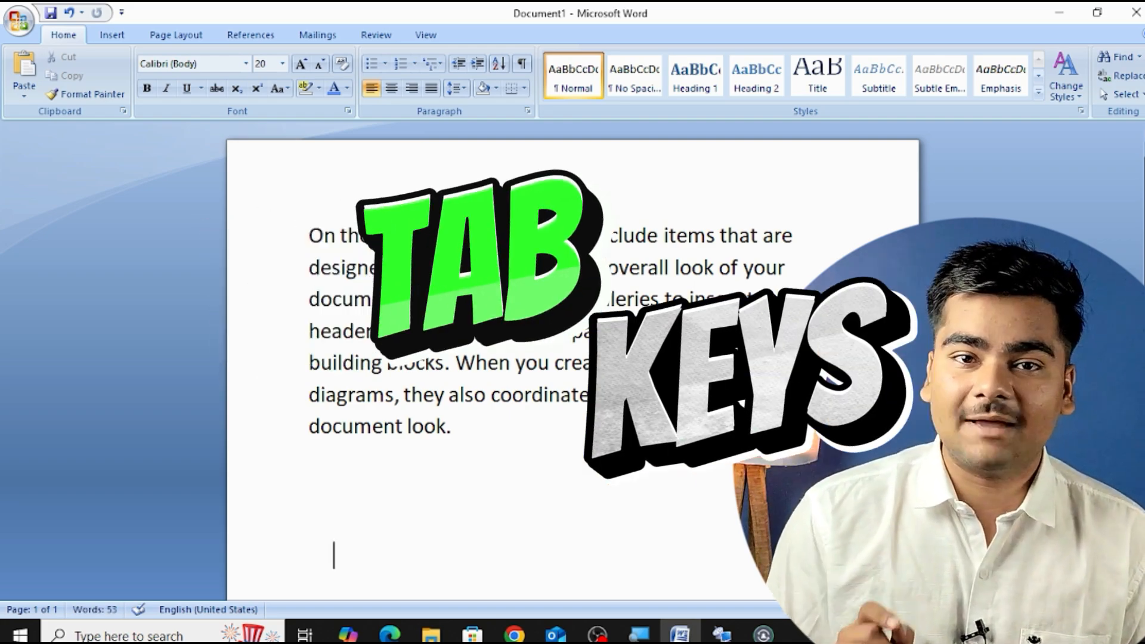
pyautogui.press('Tab')
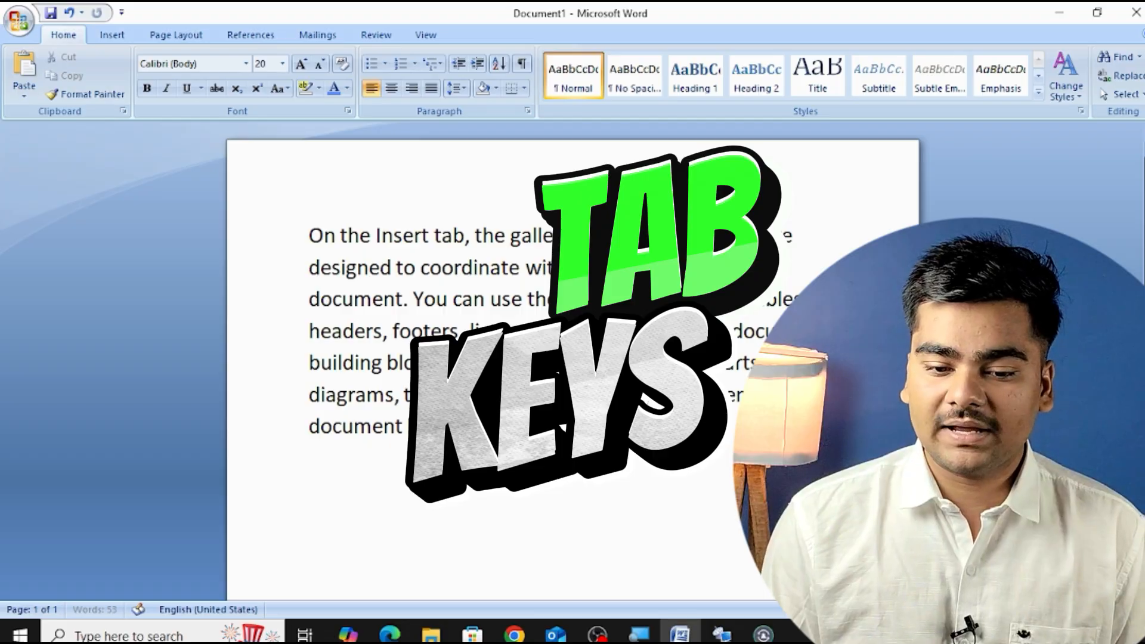
pyautogui.press('Tab')
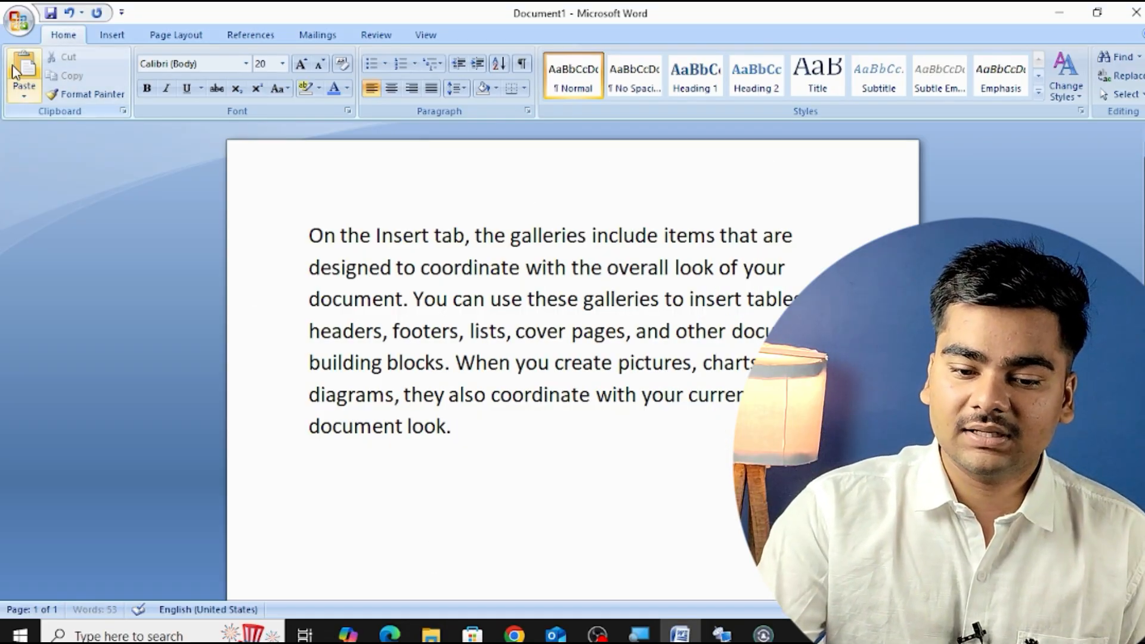
pyautogui.scroll(-1, 238, 289)
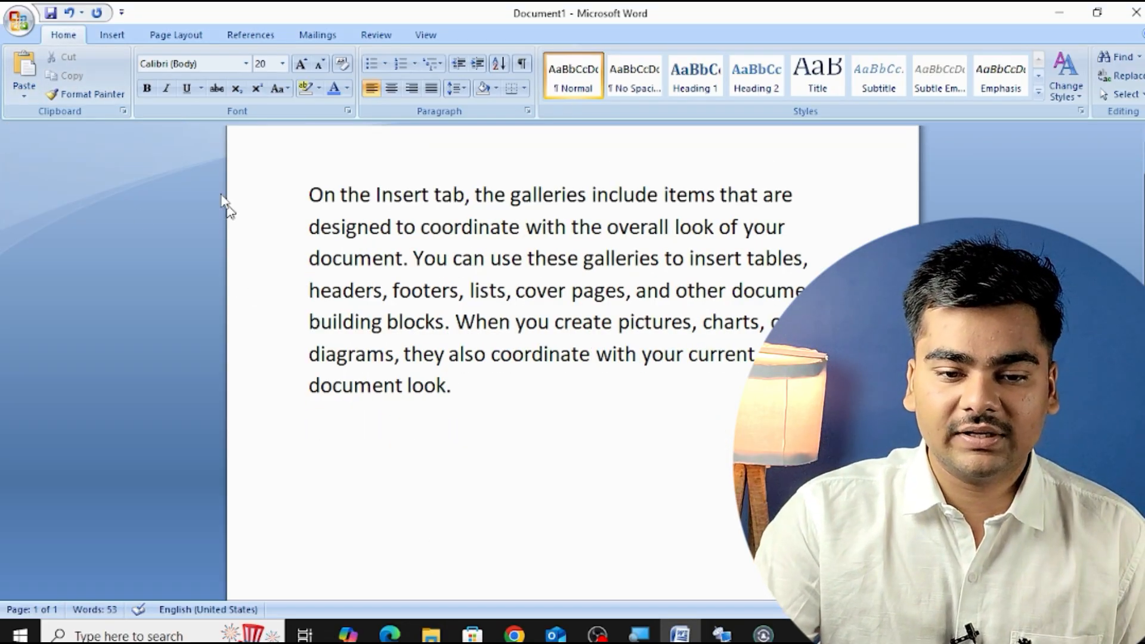
pyautogui.click(33, 72)
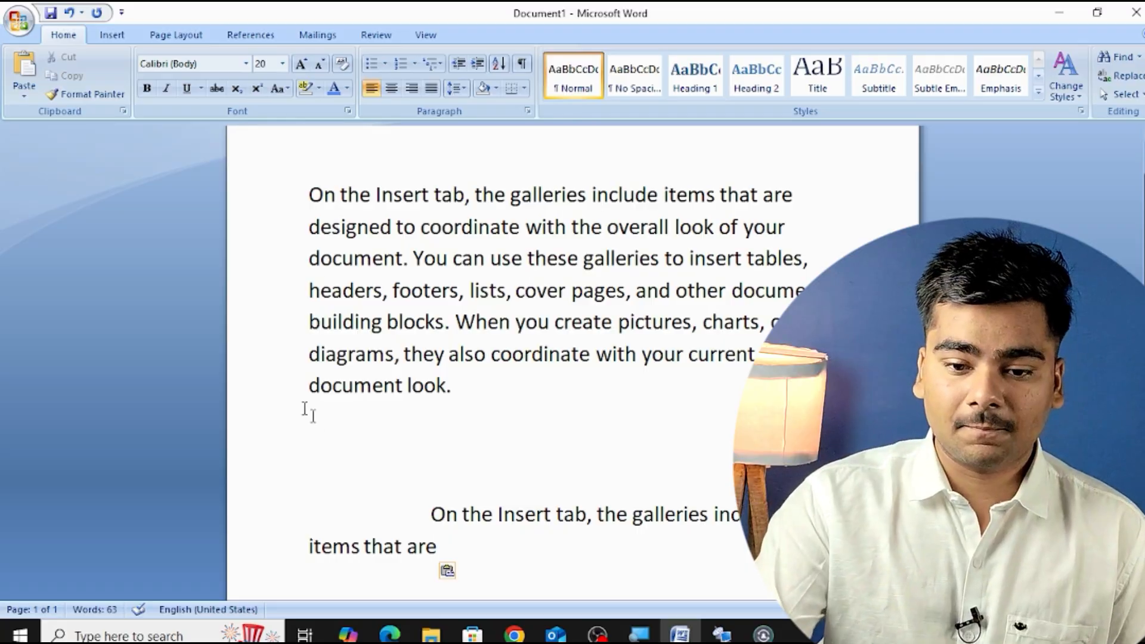
# Delete the indented pasted line together with its tabs
pyautogui.moveTo(310, 471); pyautogui.dragTo(493, 572)
pyautogui.press('Delete')
pyautogui.scroll(1, 310, 340)
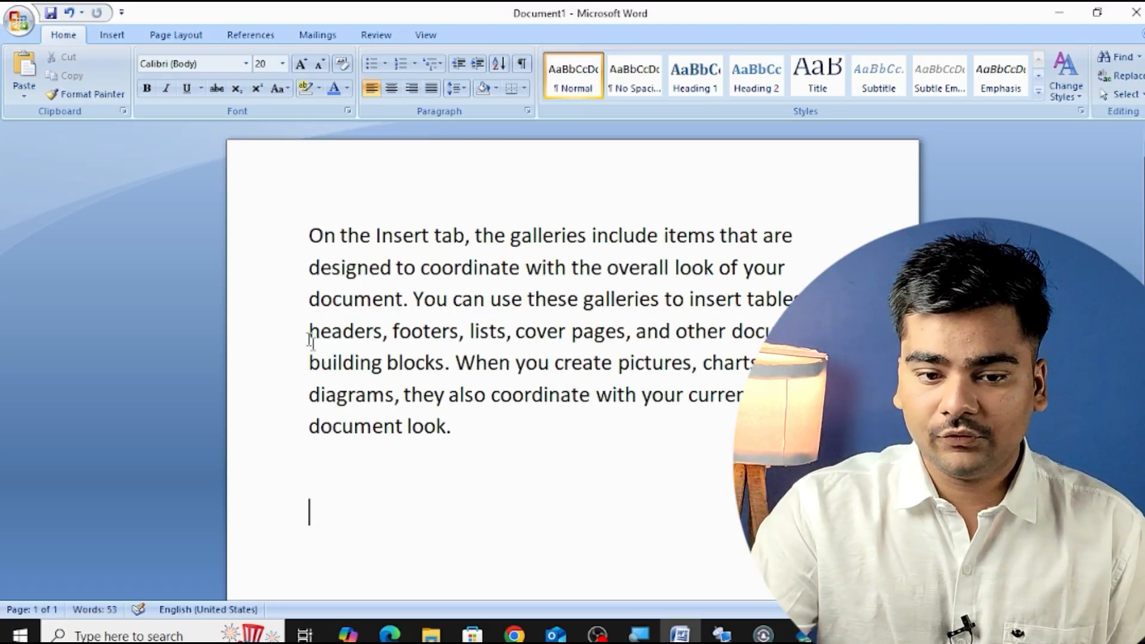
# Cut the paragraph's first four lines, undo the cut and clear the selection
pyautogui.click(278, 237)
pyautogui.moveTo(278, 268); pyautogui.dragTo(281, 348)
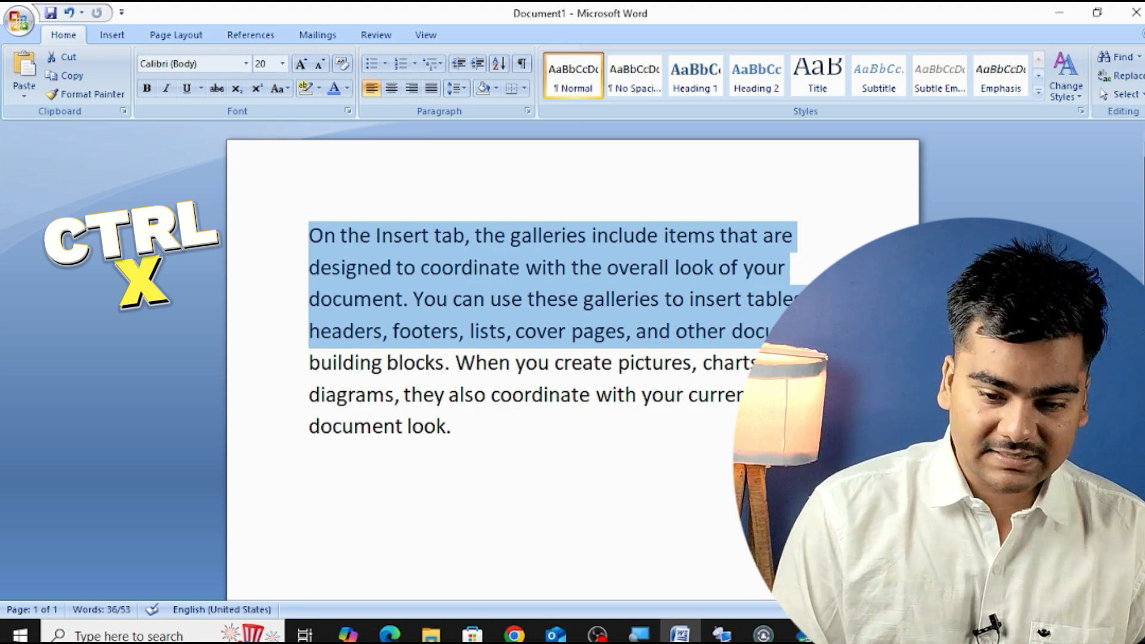
pyautogui.hotkey('ctrl', 'x')
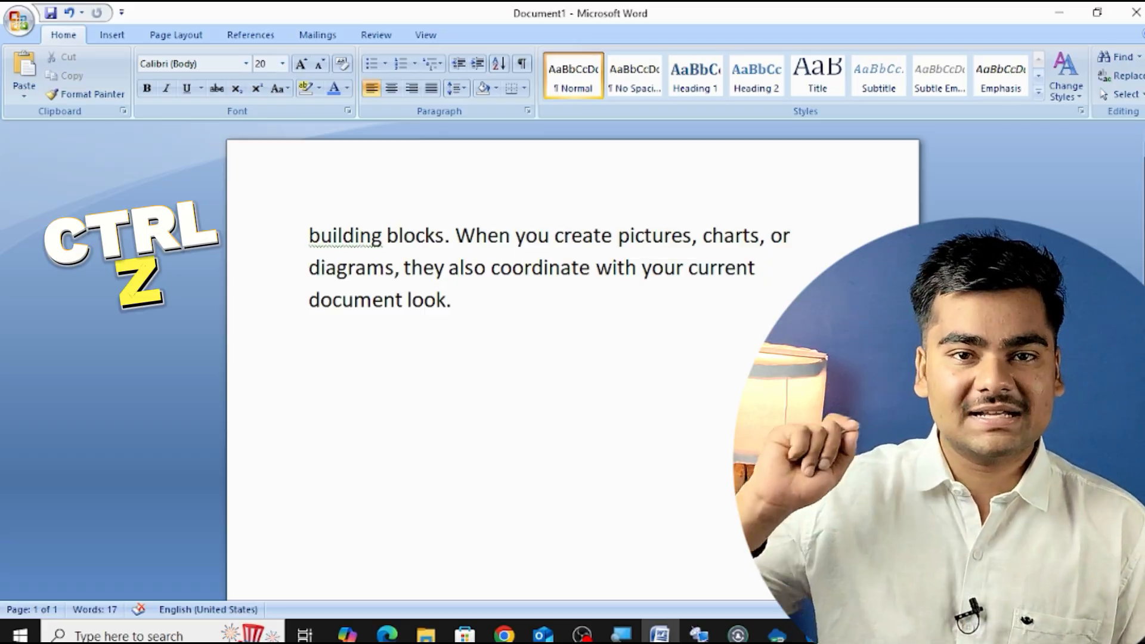
pyautogui.hotkey('ctrl', 'z')
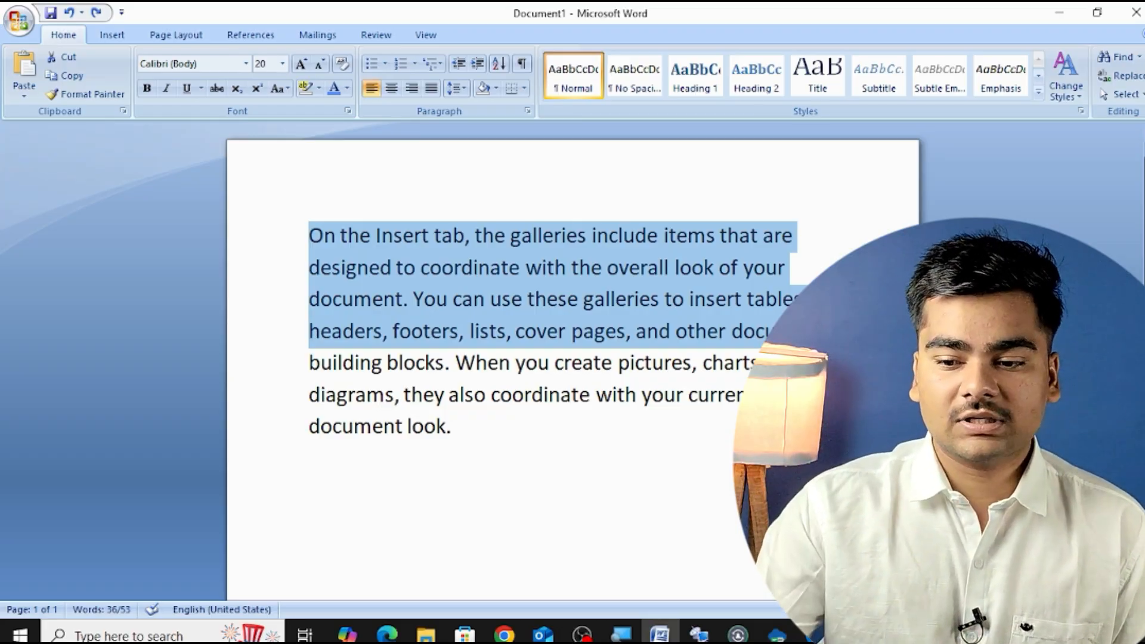
pyautogui.click(313, 329)
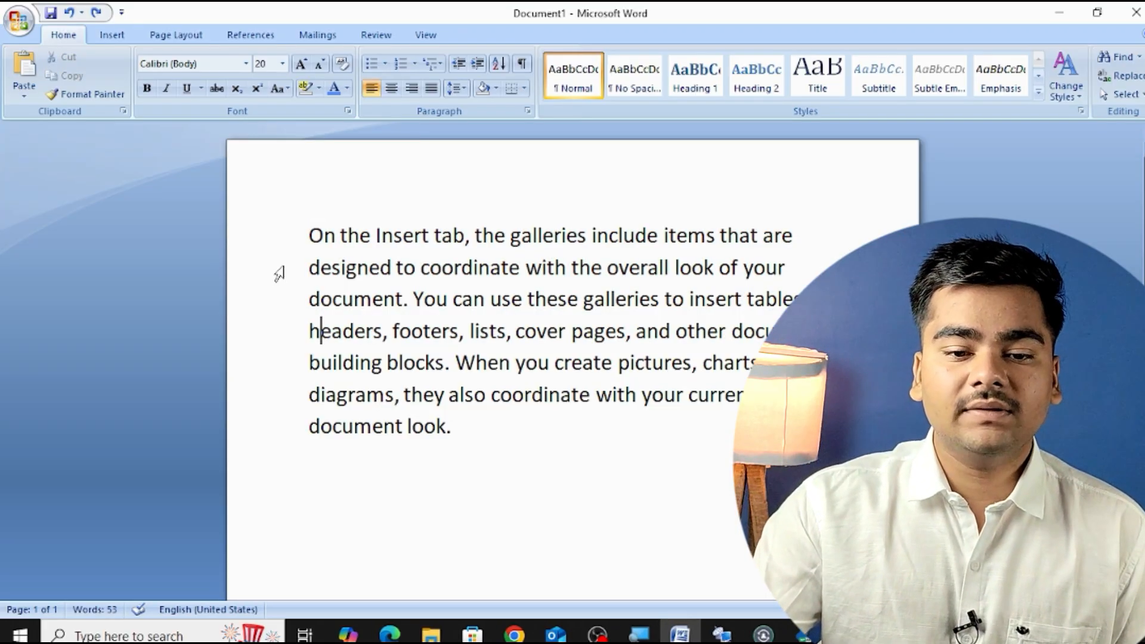
# Copy the paragraph's last two lines, starting at "diagrams, they also coordinate", and paste them below the paragraph
pyautogui.moveTo(288, 405); pyautogui.dragTo(289, 440)
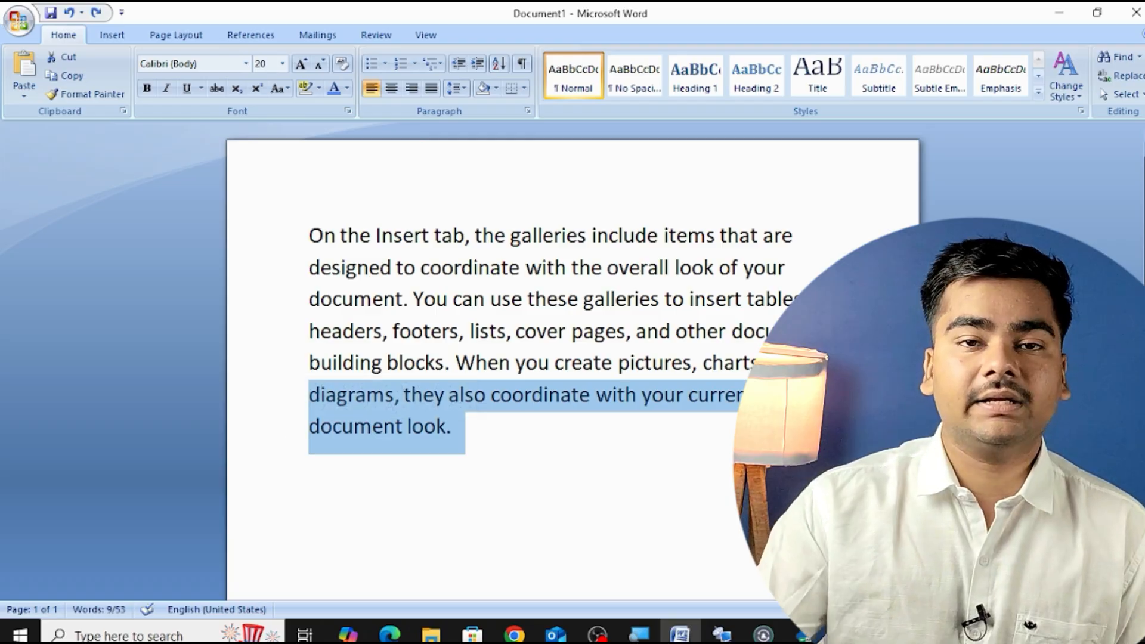
pyautogui.hotkey('ctrl', 'c')
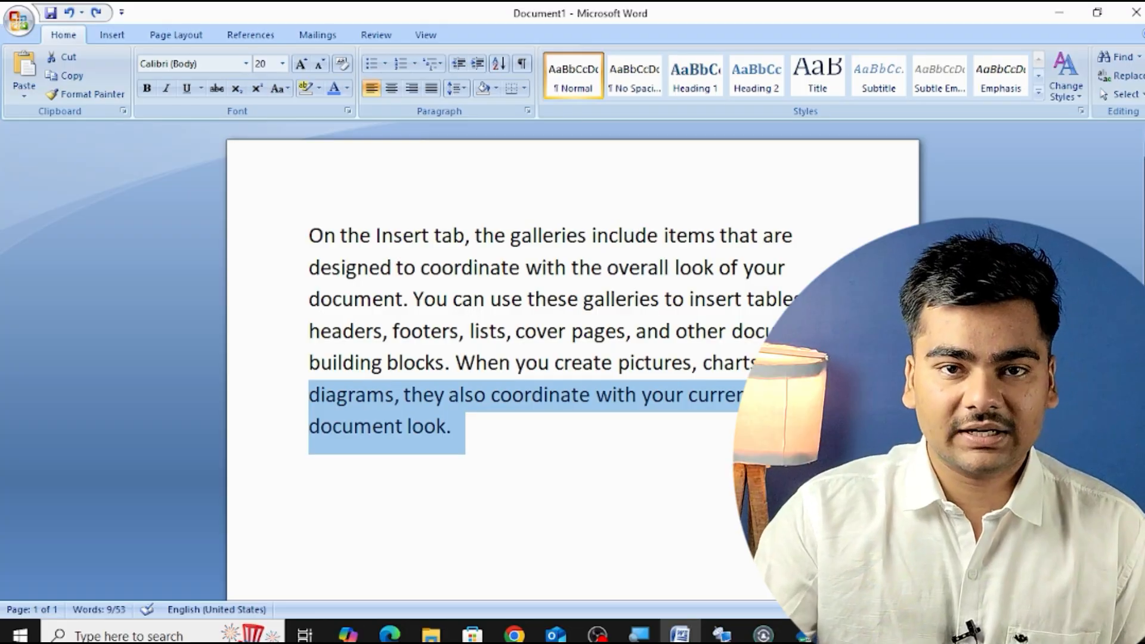
pyautogui.scroll(-1, 538, 479)
pyautogui.click(538, 480)
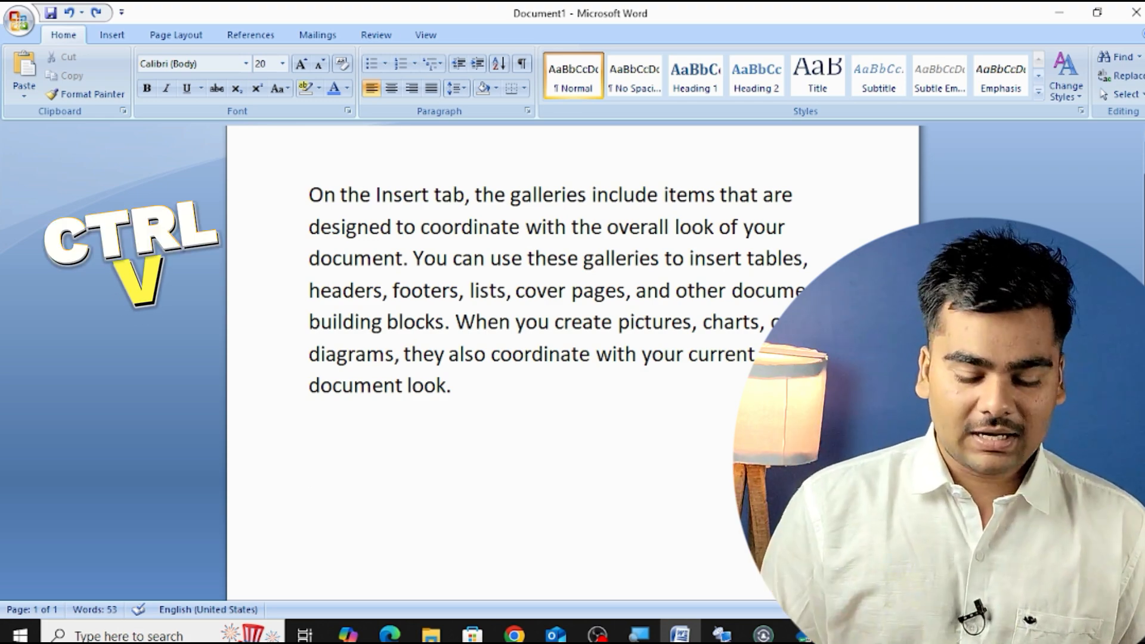
pyautogui.hotkey('ctrl', 'v')
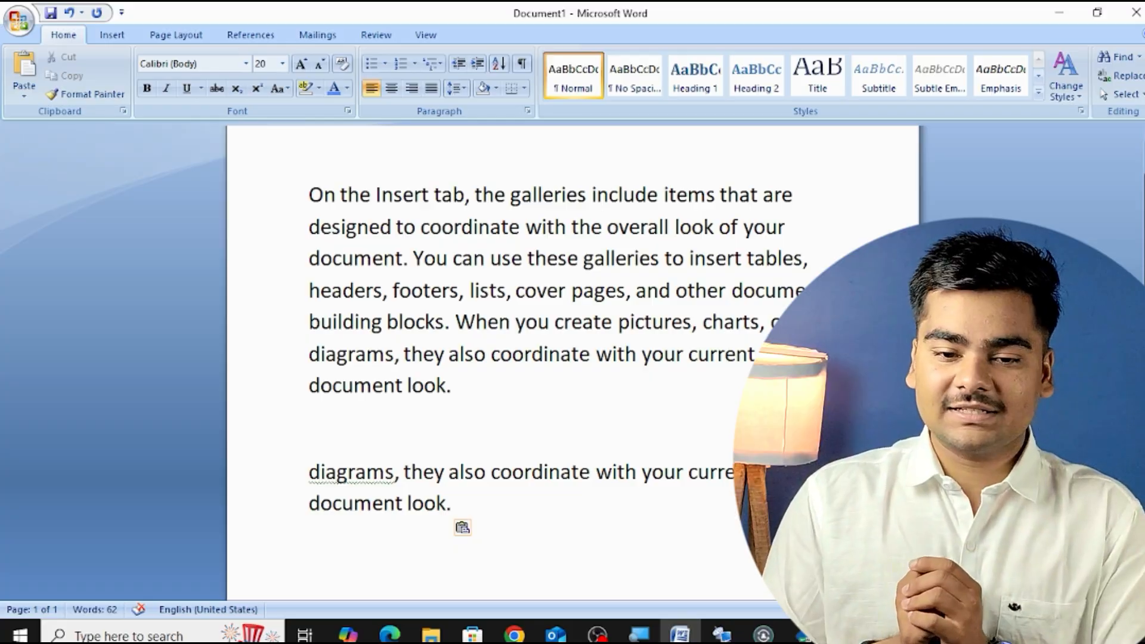
# Paste two more copies of the "diagrams, they also coordinate with your current document look." text below the first copy
pyautogui.press('Return')
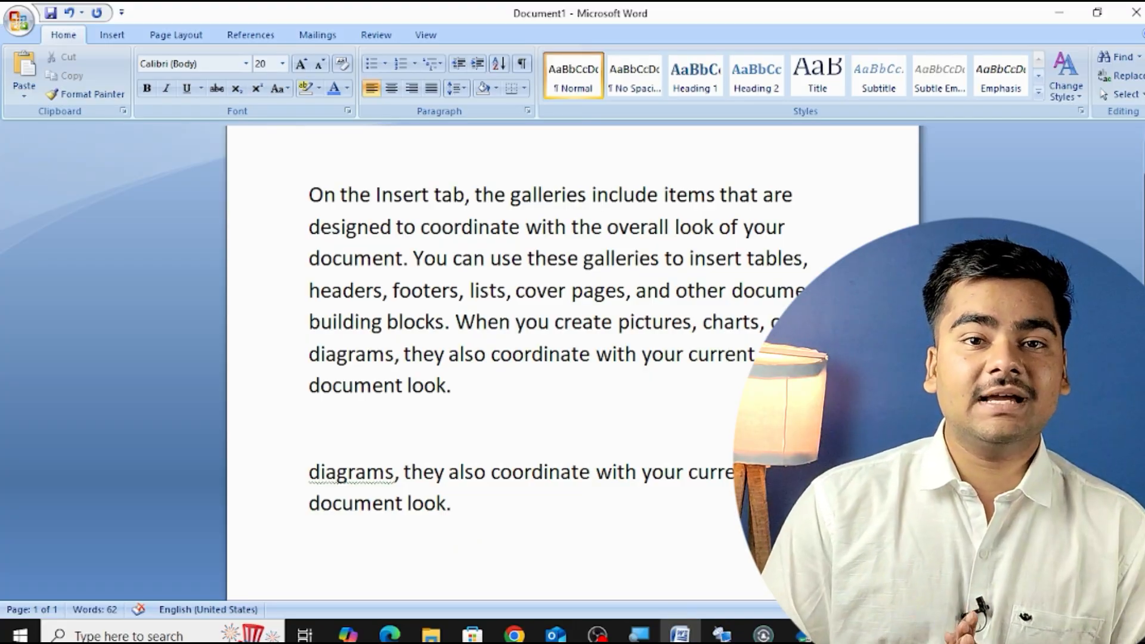
pyautogui.hotkey('ctrl', 'v')
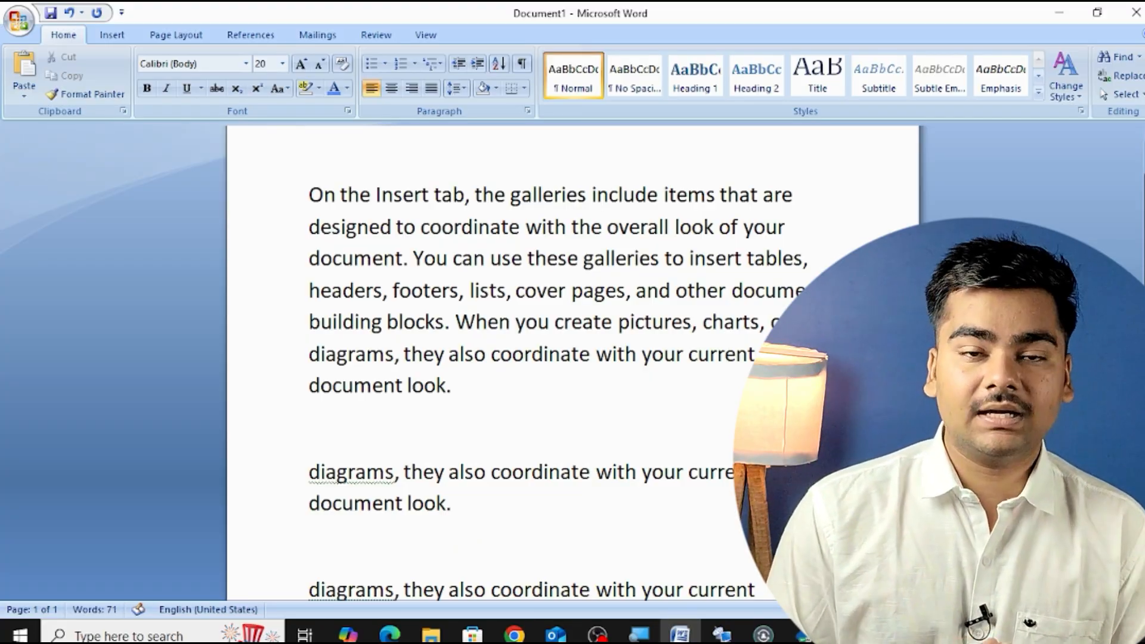
pyautogui.scroll(-3, 629, 456)
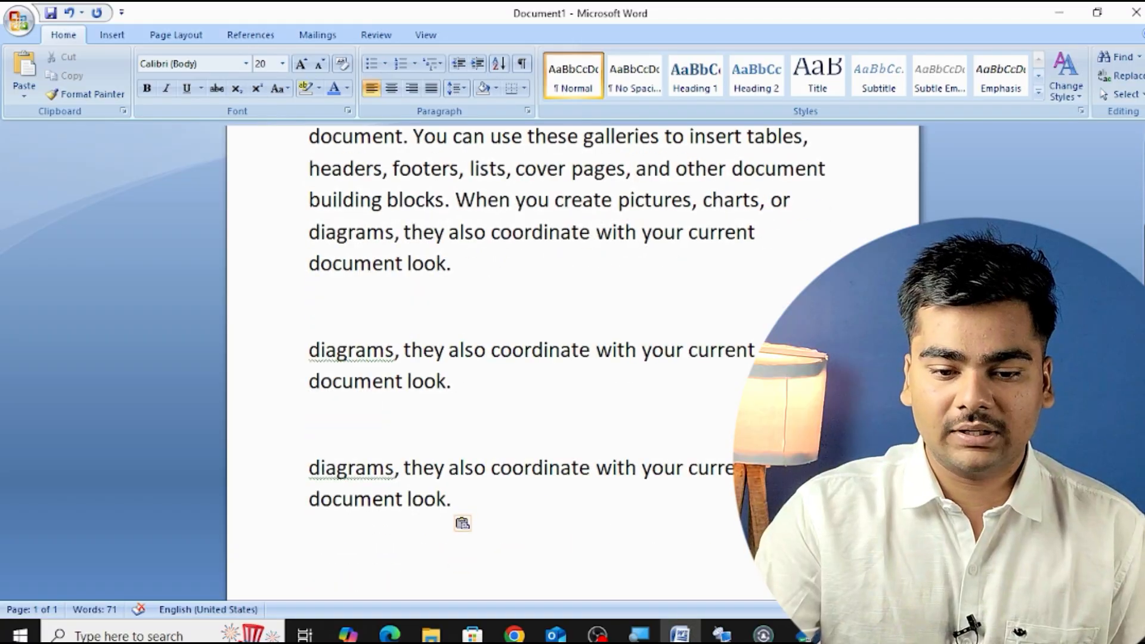
pyautogui.write('diagrams, they also coordinate with your current document look.')
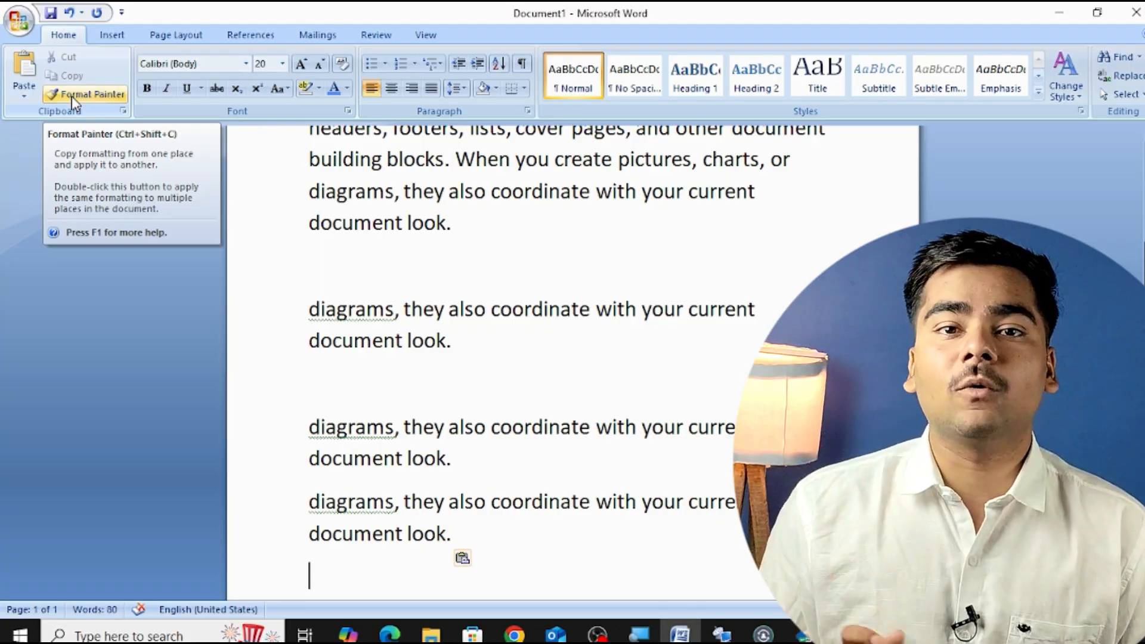
# Delete the last two pasted copies, keeping only the first one below the paragraph
pyautogui.scroll(2, 281, 358)
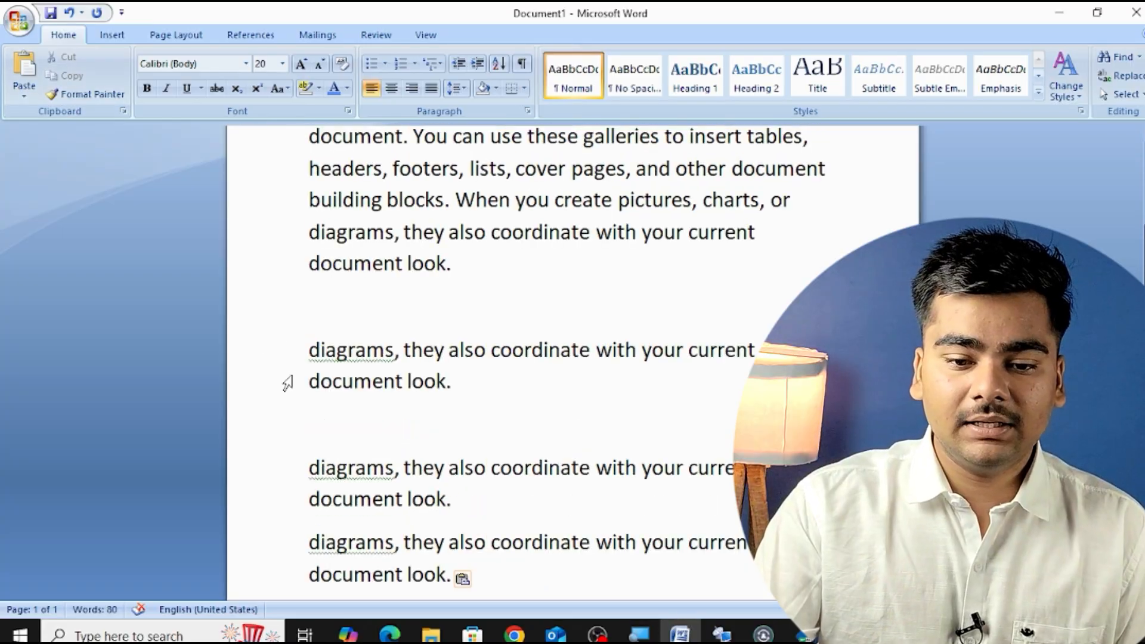
pyautogui.scroll(-2, 310, 370)
pyautogui.hotkey('shift', 'Up')
pyautogui.hotkey('shift', 'Up')
pyautogui.hotkey('shift', 'Up')
pyautogui.hotkey('shift', 'Up')
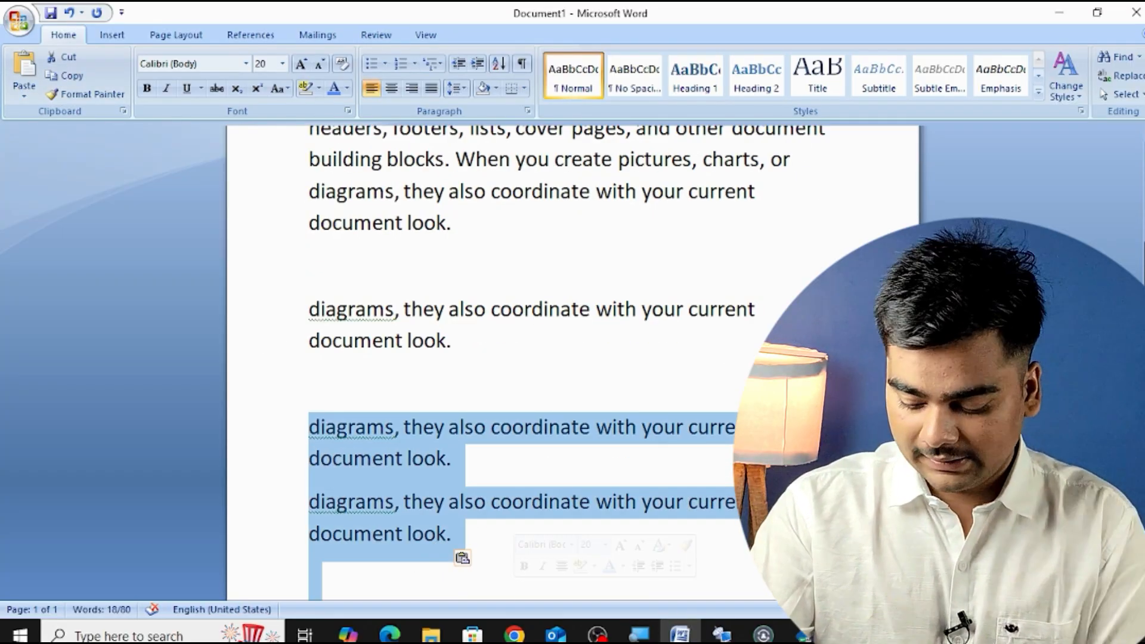
pyautogui.press('Delete')
# Set the pasted "diagrams, they also coordinate" text below the paragraph to the standard green colour and the Monotype Corsiva font
pyautogui.scroll(1, 336, 447)
pyautogui.moveTo(275, 398); pyautogui.dragTo(299, 440)
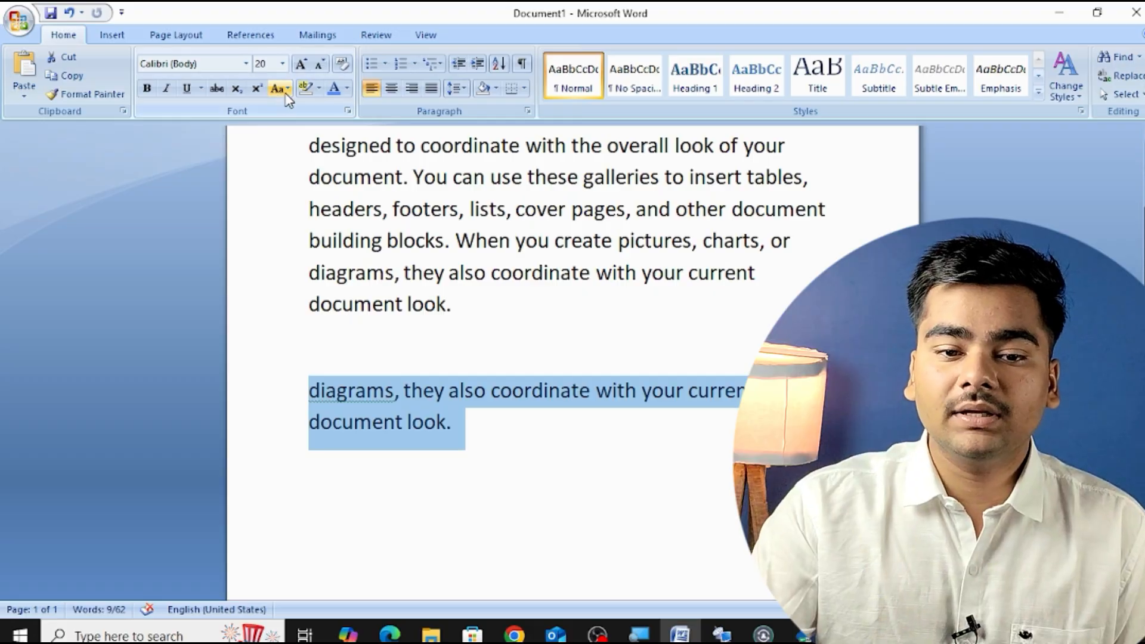
pyautogui.click(347, 89)
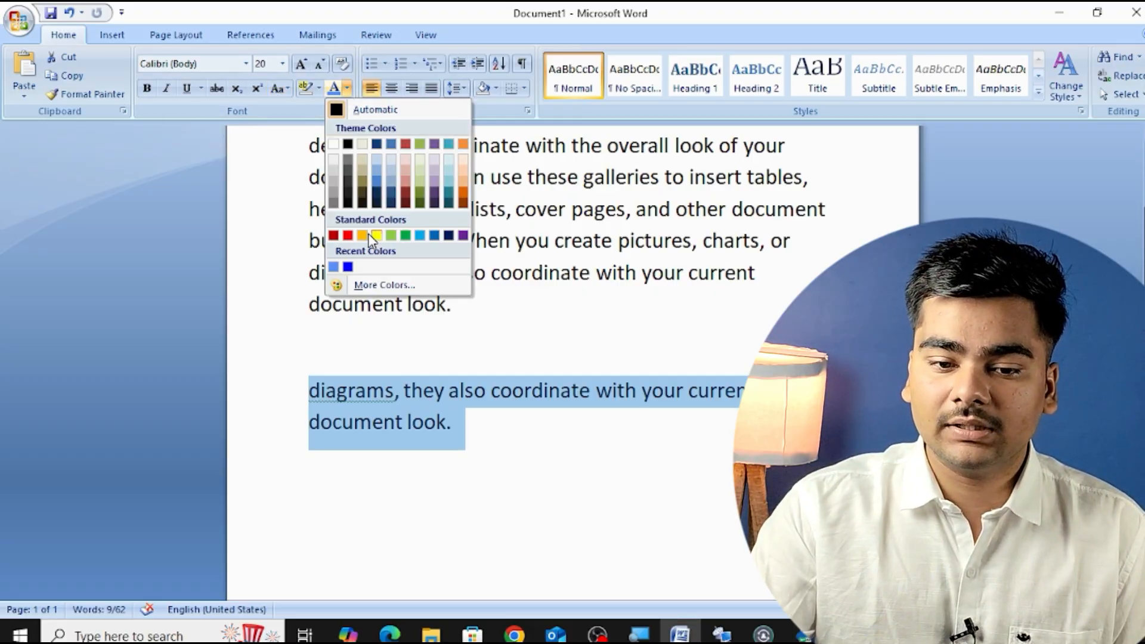
pyautogui.click(406, 236)
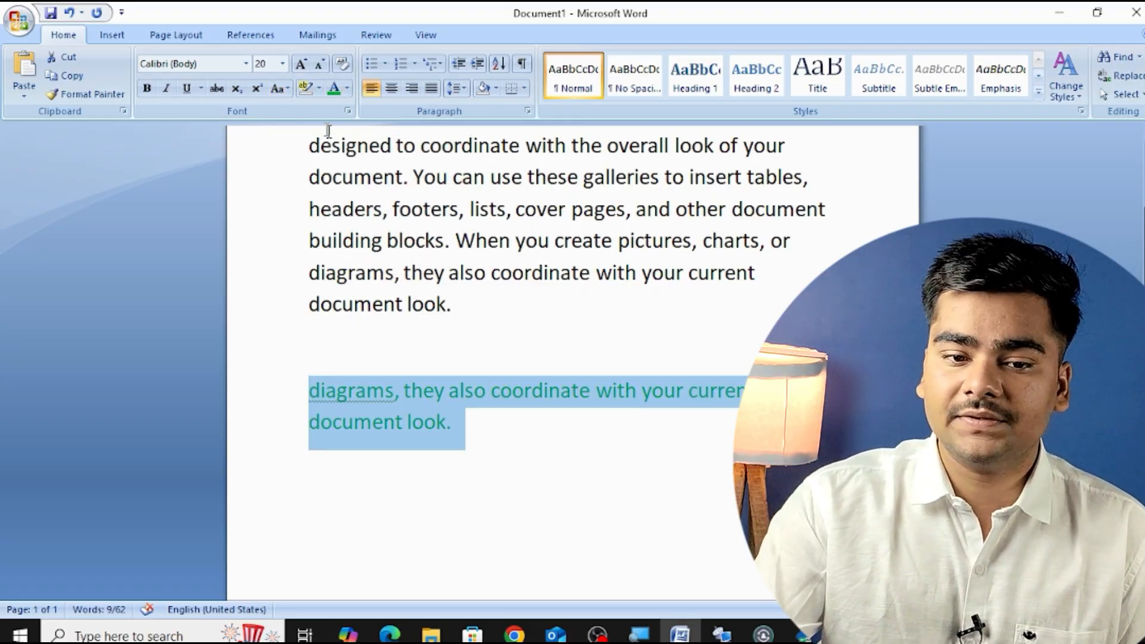
pyautogui.click(246, 64)
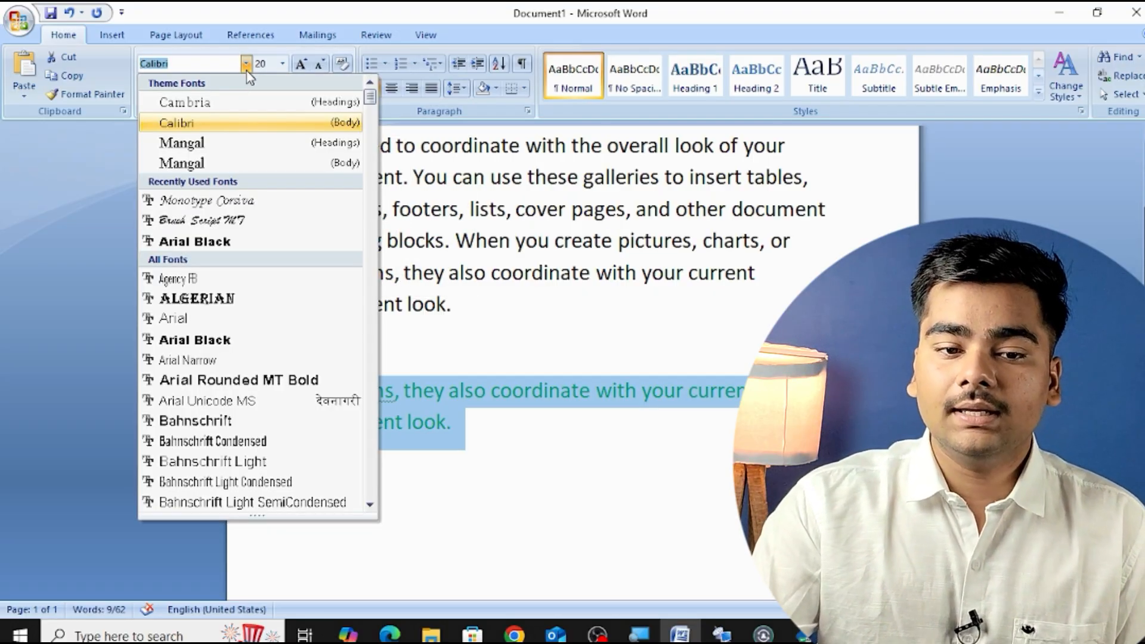
pyautogui.click(247, 202)
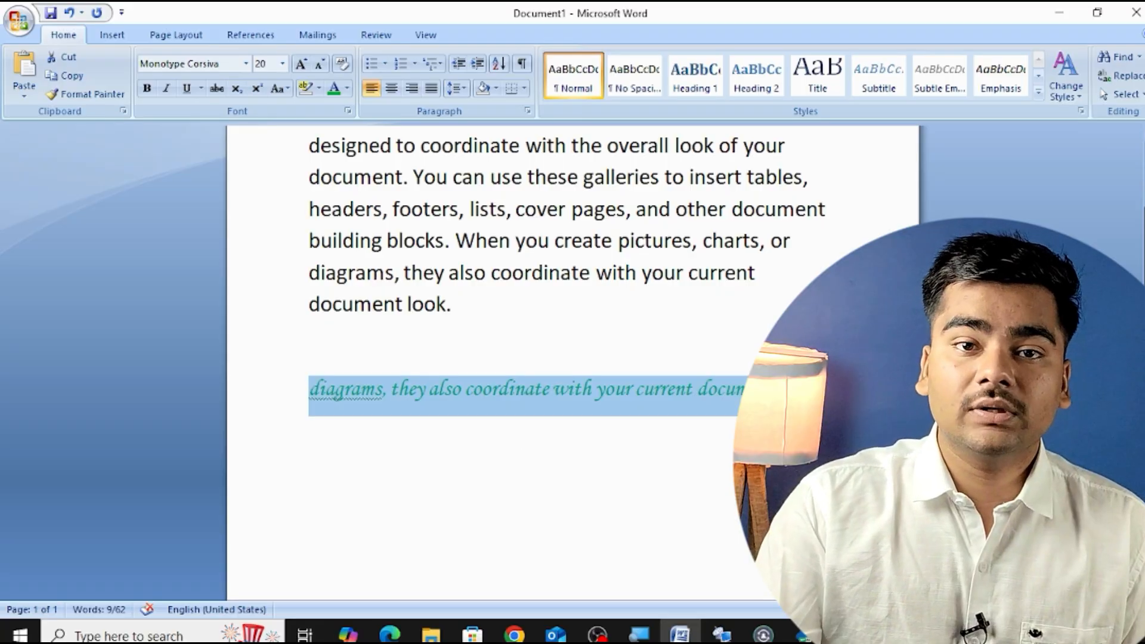
# Copy the green text's formatting with Format Painter onto the paragraph's opening, from "On the Insert tab" through "overall look of your"
pyautogui.click(417, 437)
pyautogui.click(263, 402)
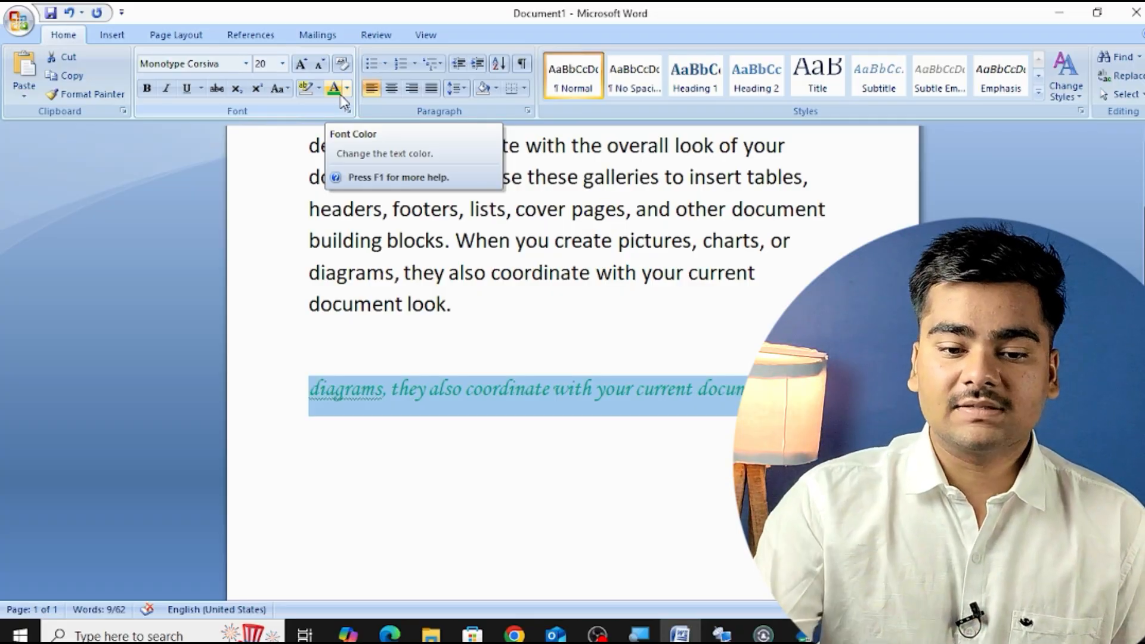
pyautogui.click(71, 98)
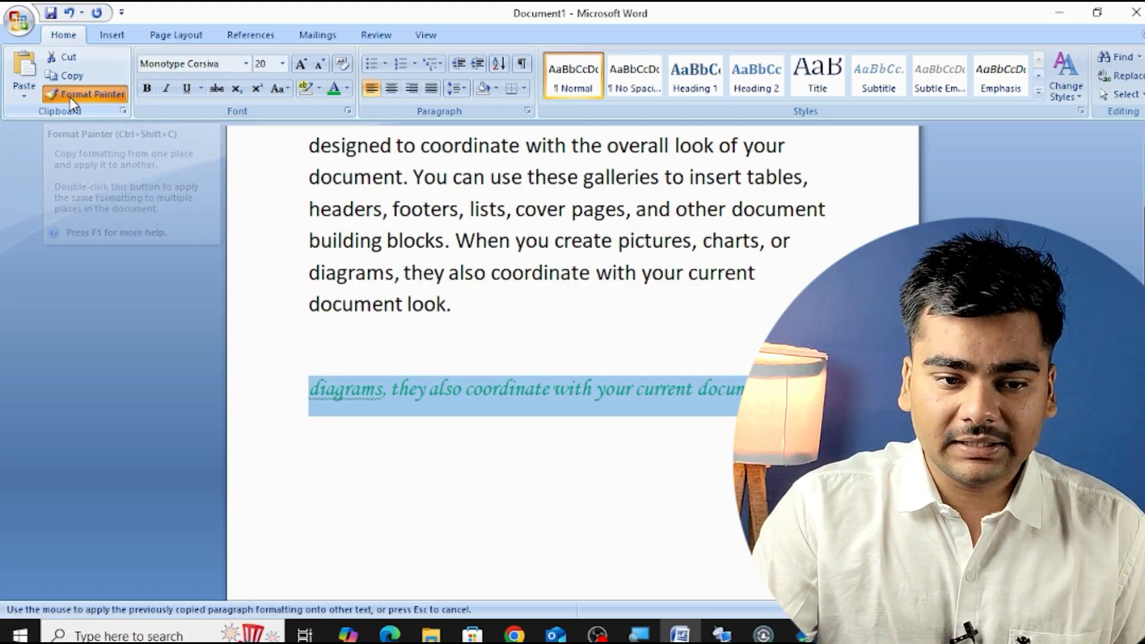
pyautogui.scroll(1, 417, 271)
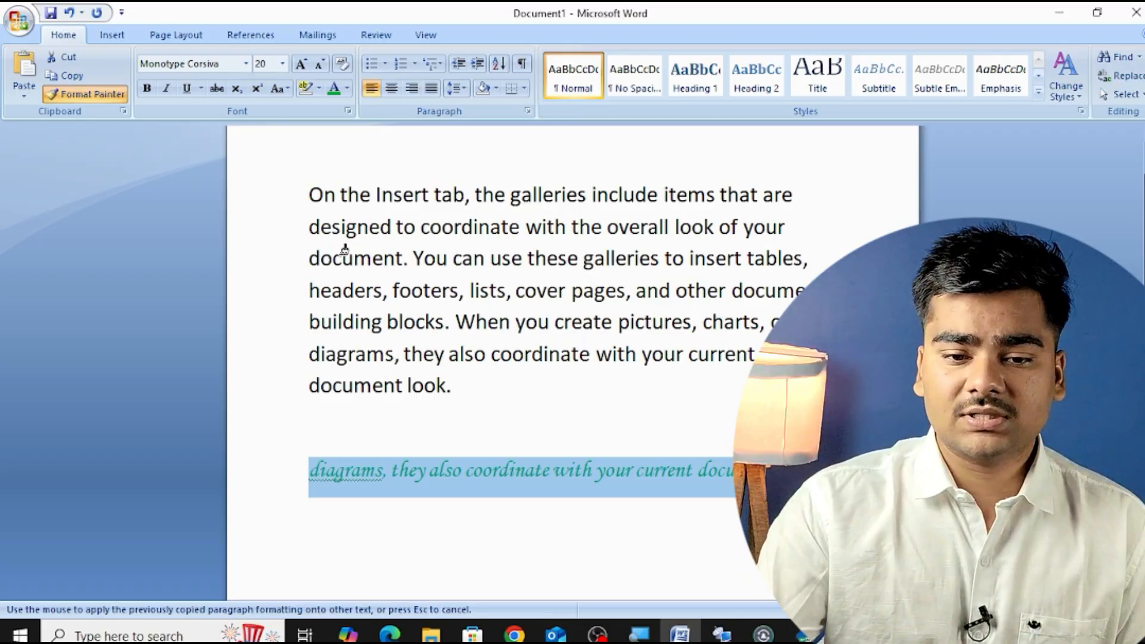
pyautogui.moveTo(307, 197)
pyautogui.mouseDown()
pyautogui.moveTo(608, 221)
pyautogui.moveTo(844, 219)
pyautogui.mouseUp()
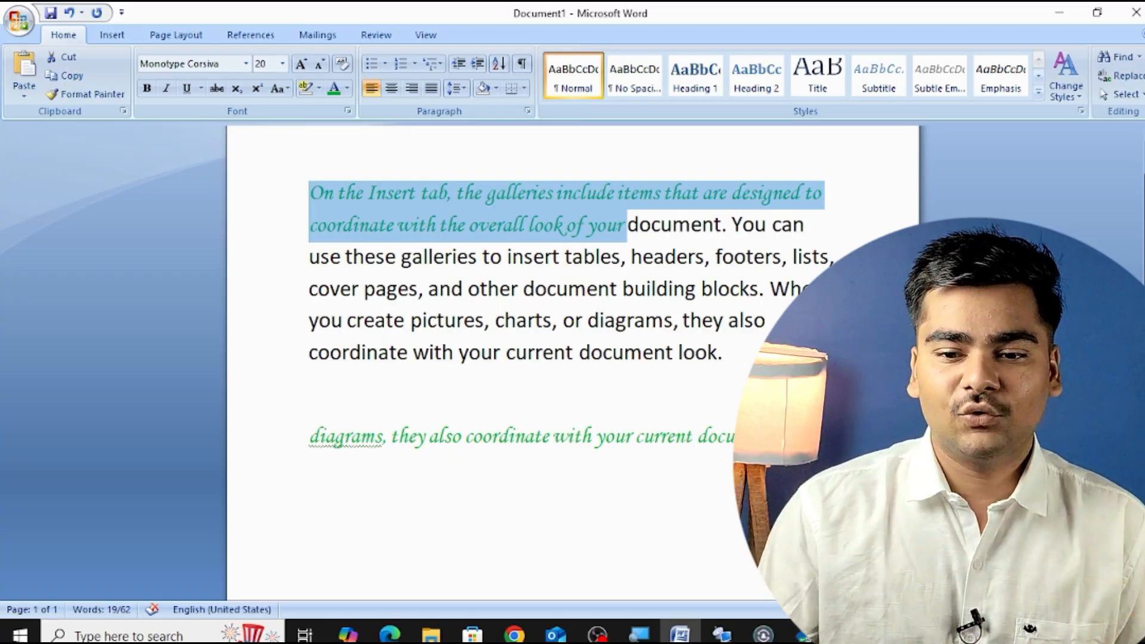
pyautogui.click(772, 321)
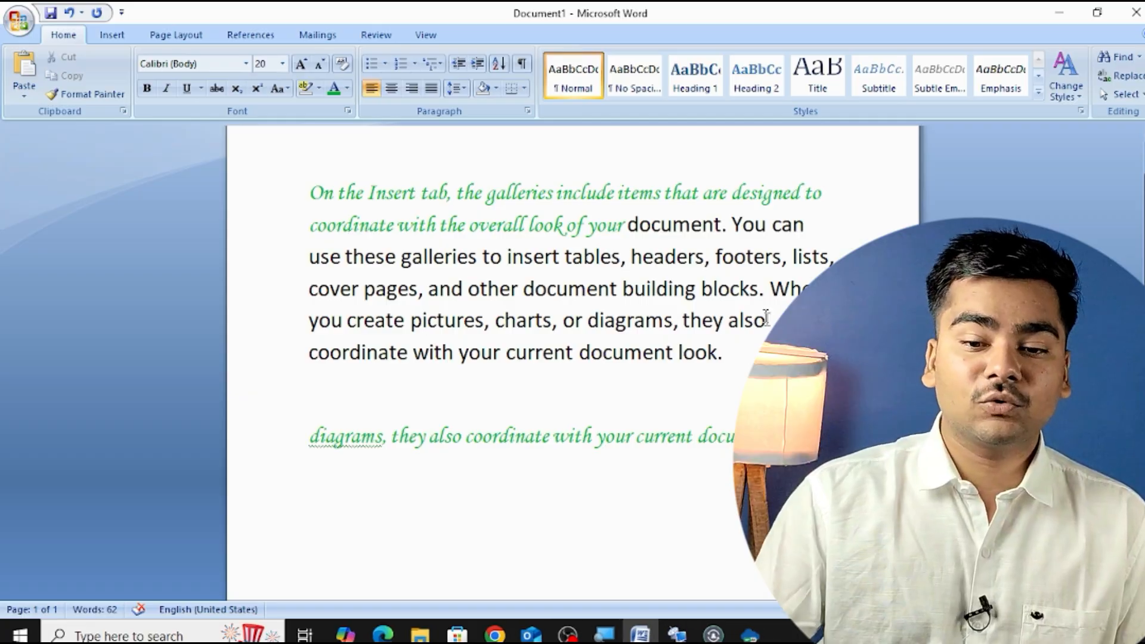
# Use a locked Format Painter to apply the green text's formatting to "cover pages" through "When", "with your current document look." and "they", then turn it off
pyautogui.click(286, 458)
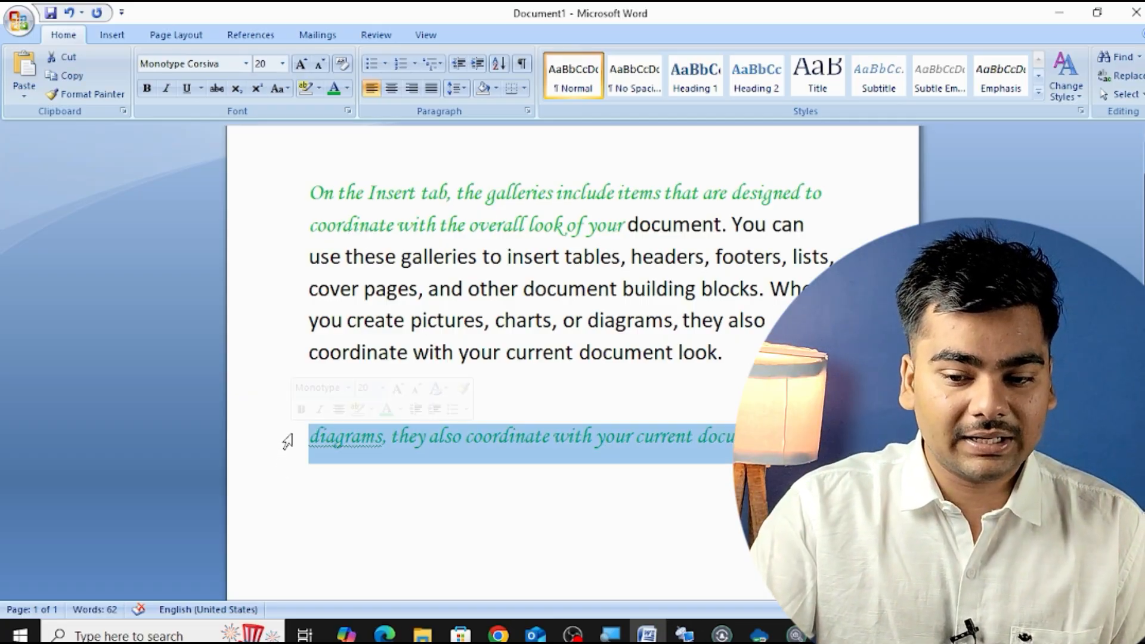
pyautogui.doubleClick(91, 97)
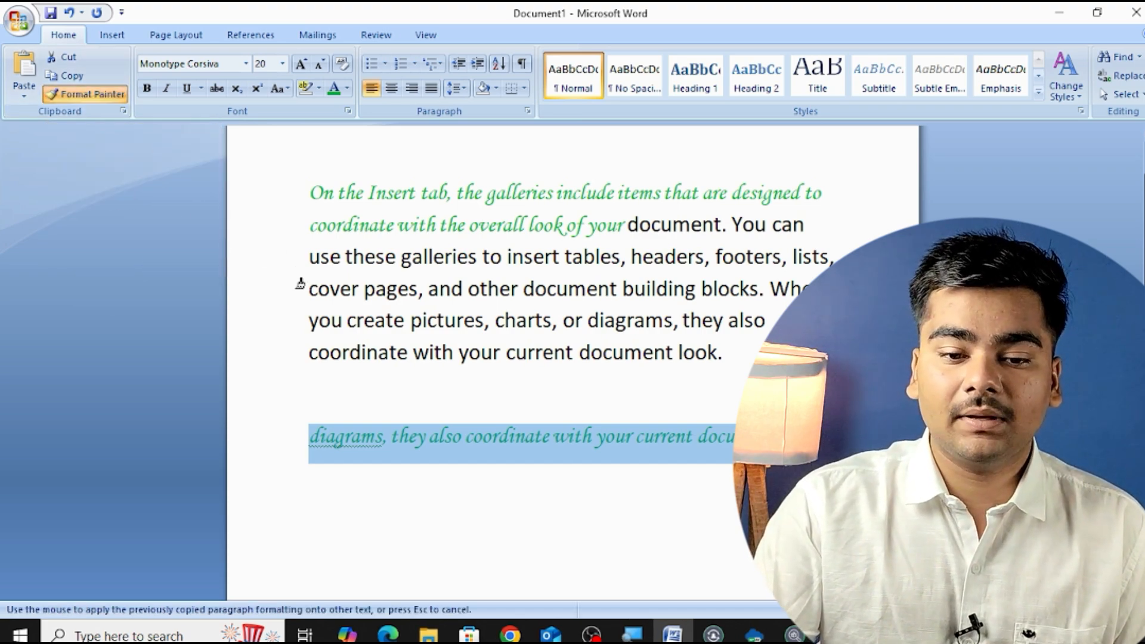
pyautogui.moveTo(306, 287)
pyautogui.mouseDown()
pyautogui.moveTo(498, 314)
pyautogui.moveTo(817, 290)
pyautogui.mouseUp()
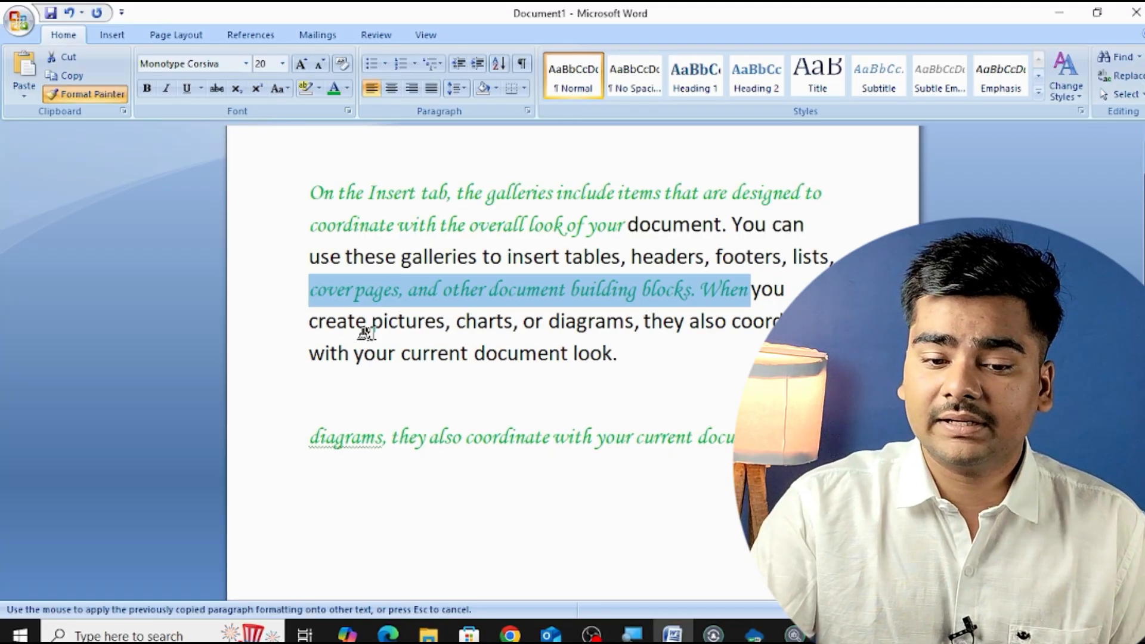
pyautogui.moveTo(311, 353)
pyautogui.mouseDown()
pyautogui.moveTo(711, 397)
pyautogui.moveTo(593, 379)
pyautogui.mouseUp()
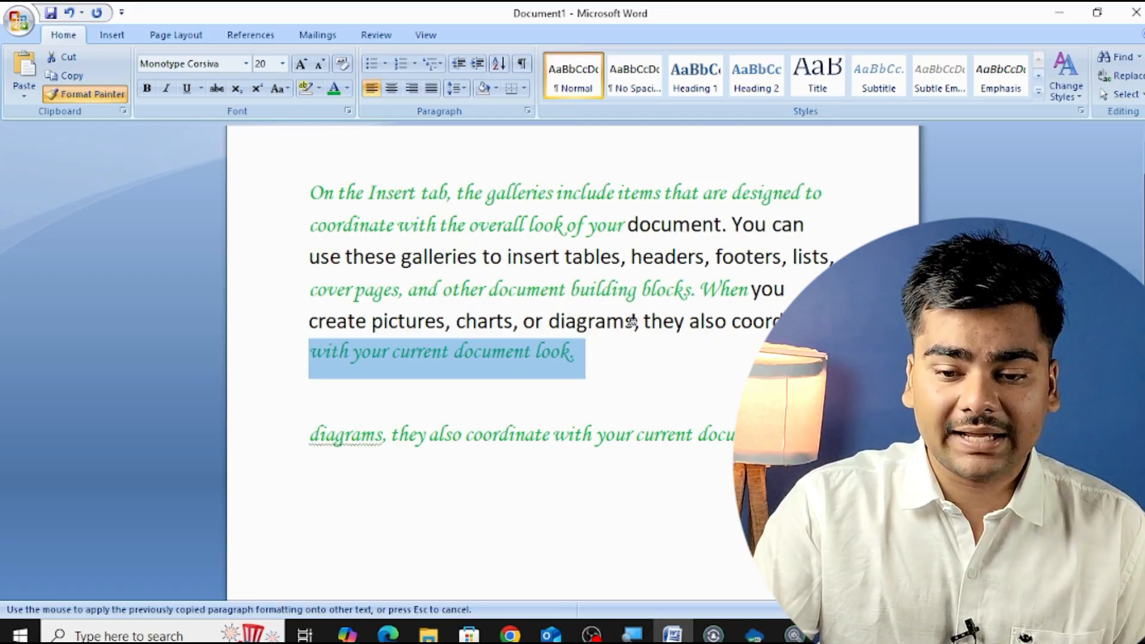
pyautogui.moveTo(642, 322); pyautogui.dragTo(678, 321)
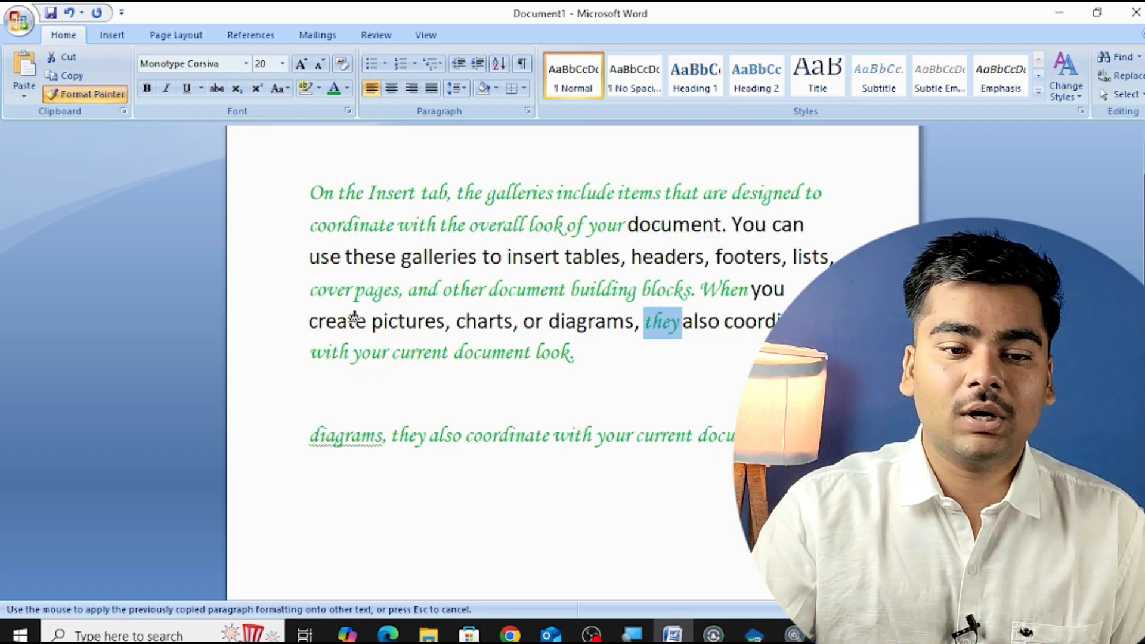
pyautogui.click(118, 96)
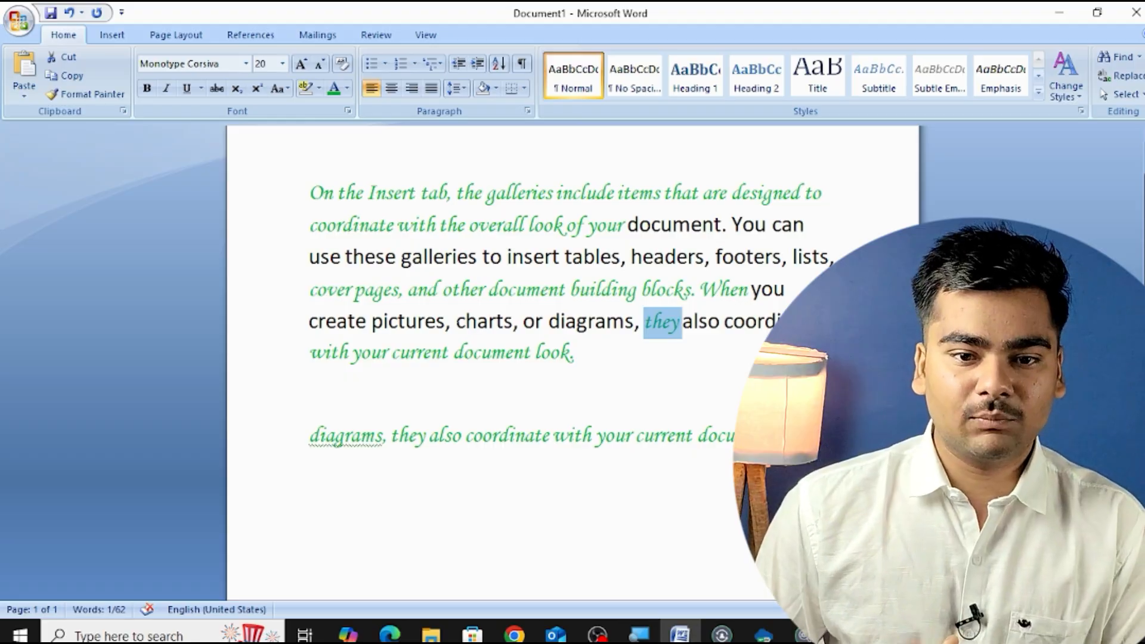
# Delete all the text in the document
pyautogui.scroll(1, 454, 343)
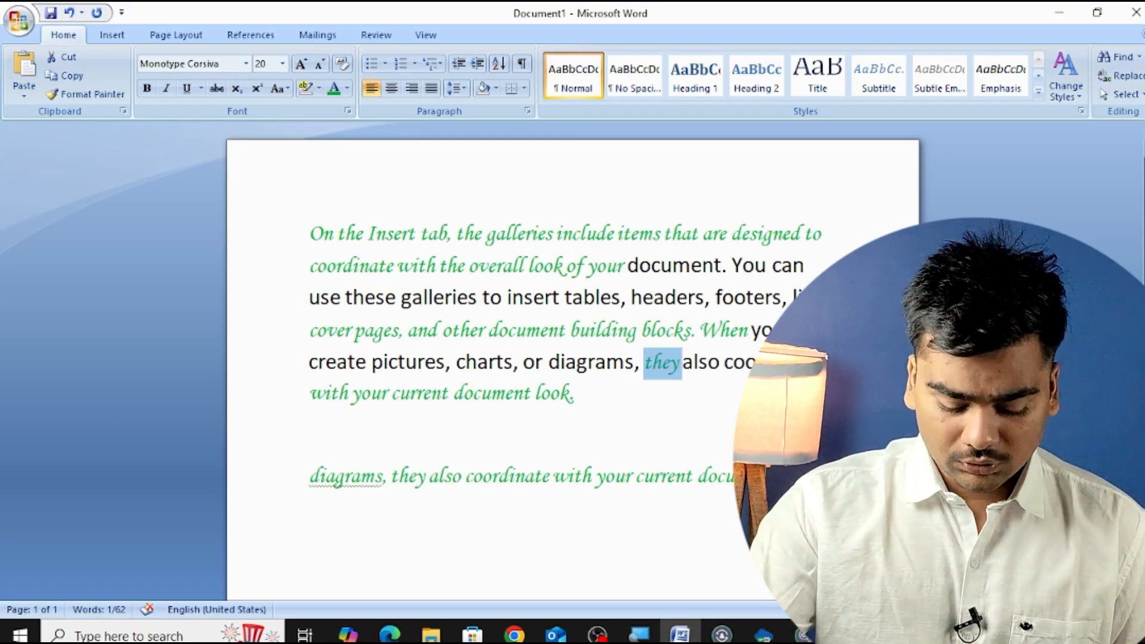
pyautogui.hotkey('ctrl', 'a')
pyautogui.press('Delete')
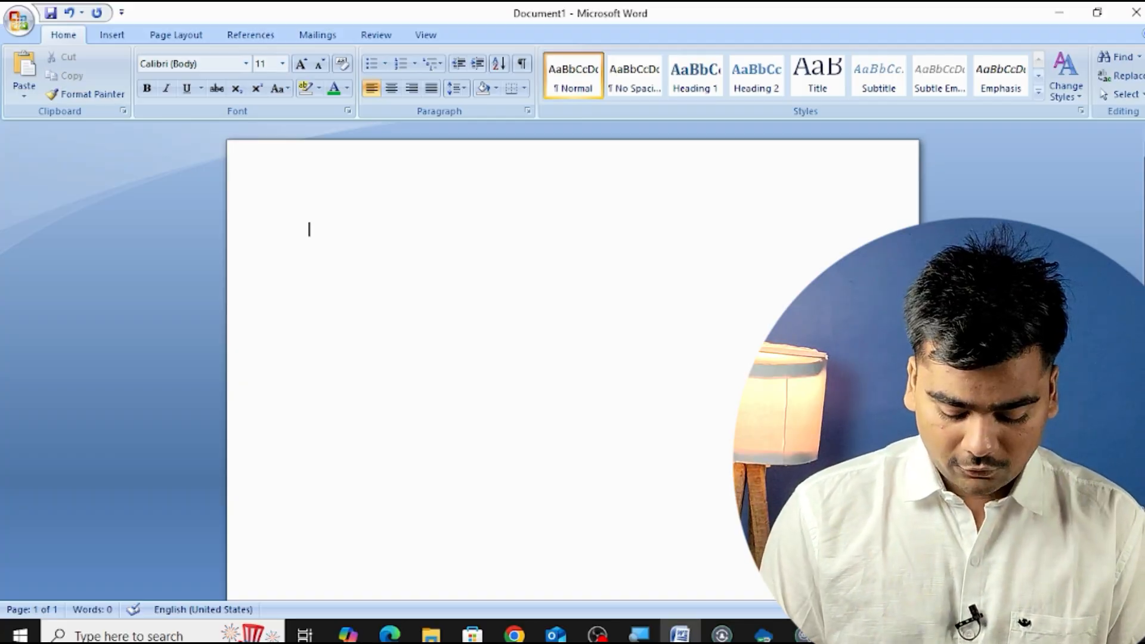
# Enter "Computer" and "Hardware" on separate lines in the empty document
pyautogui.write('Computer')
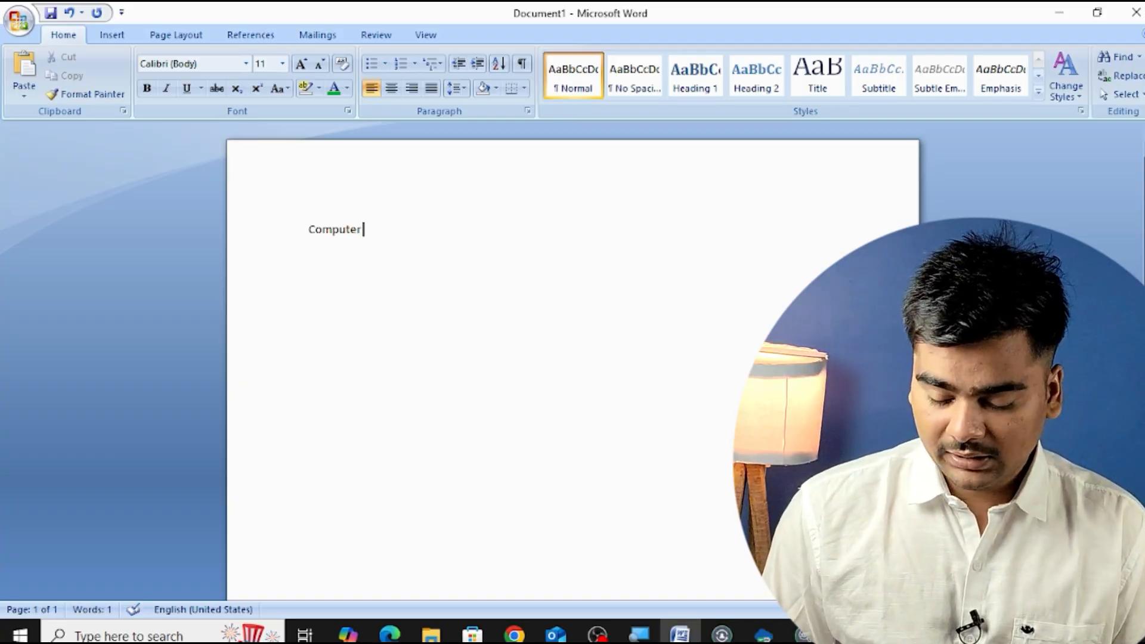
pyautogui.press('Return')
pyautogui.write('ha')
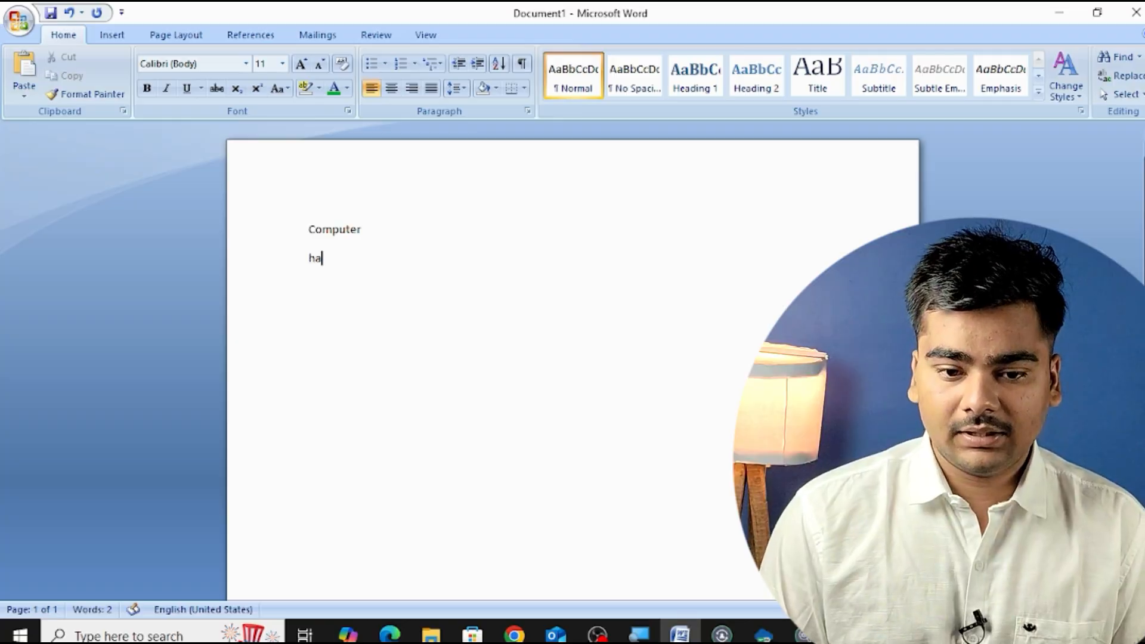
pyautogui.press('BackSpace')
pyautogui.write('H')
pyautogui.press('BackSpace')
pyautogui.press('BackSpace')
pyautogui.write('Harware')
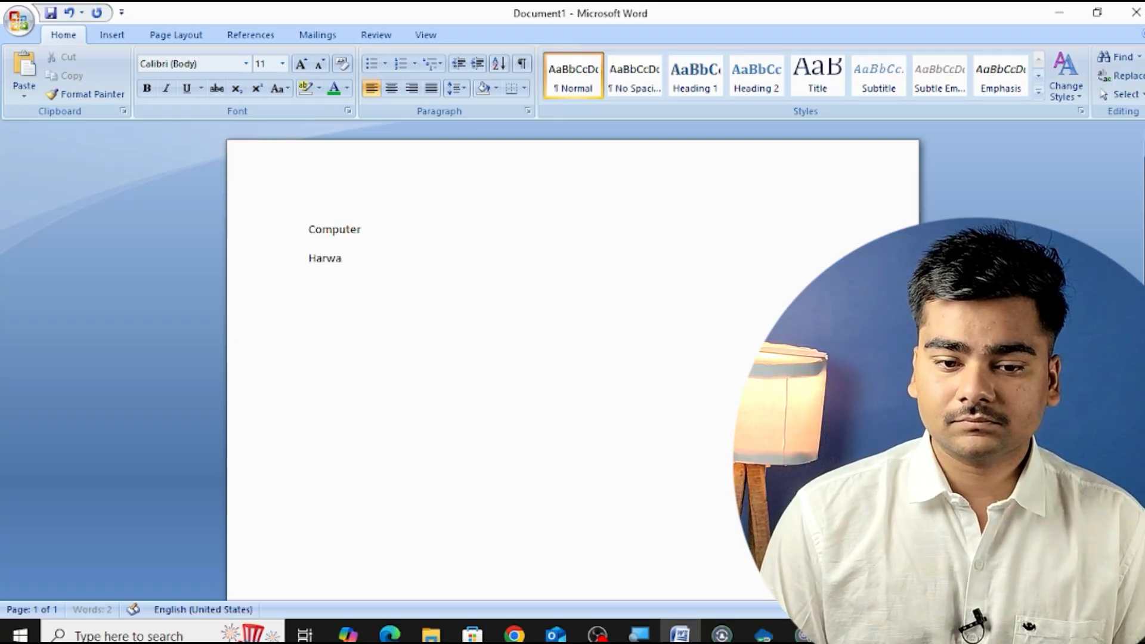
pyautogui.press('BackSpace')
pyautogui.press('BackSpace')
pyautogui.press('BackSpace')
pyautogui.press('BackSpace')
pyautogui.press('BackSpace')
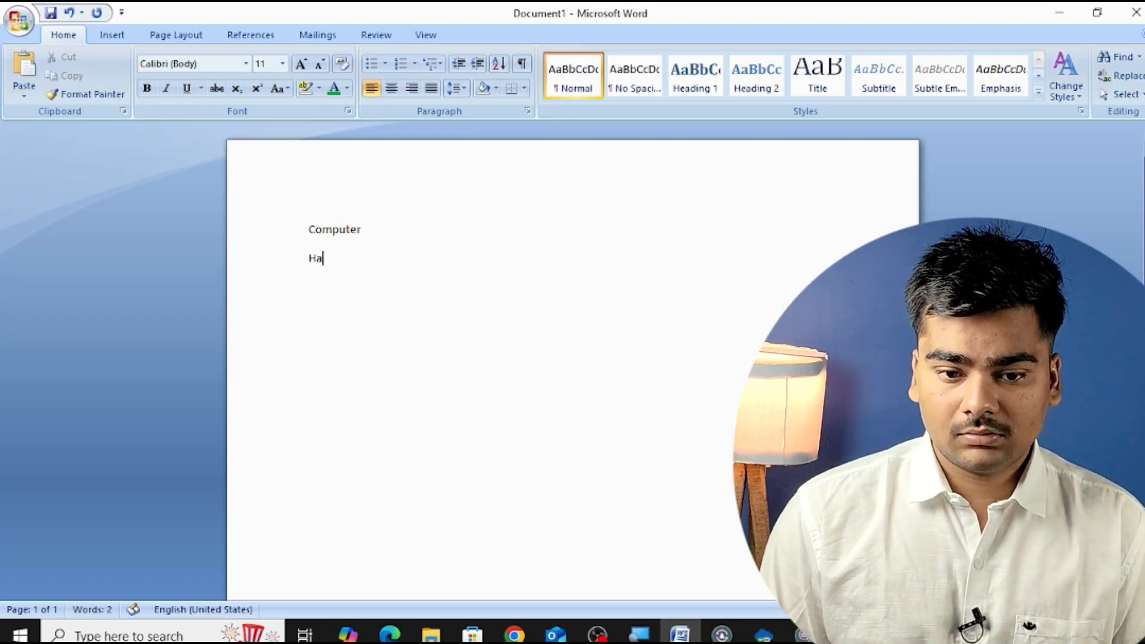
pyautogui.write('rdware')
pyautogui.press('Return')
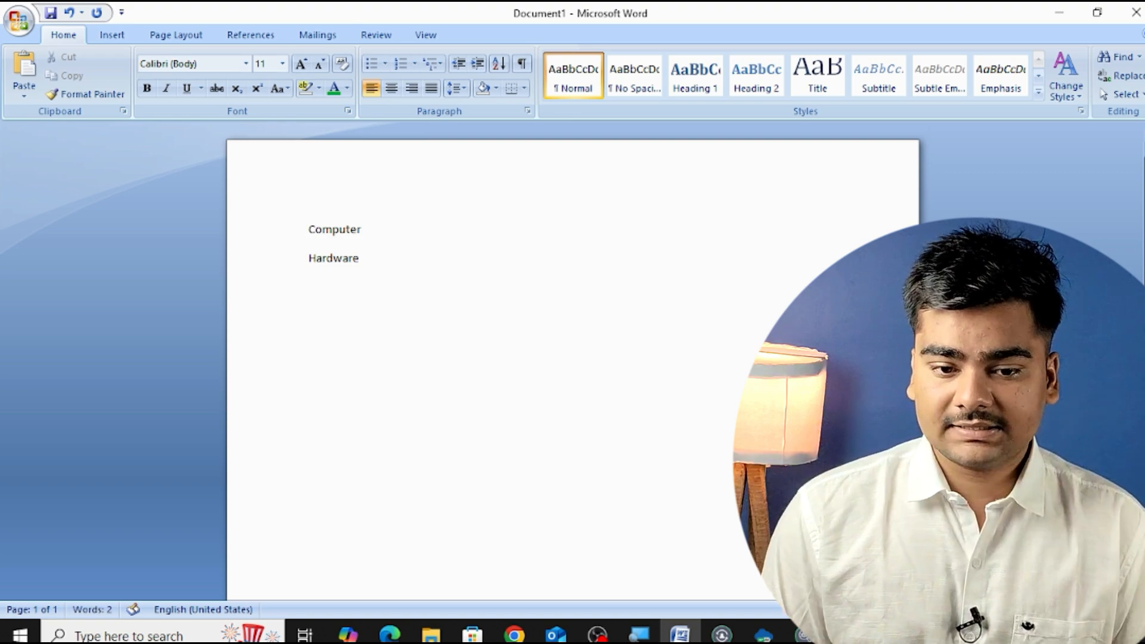
# Add "Software", "Moniter" and "Mouse" on separate lines below "Hardware"
pyautogui.write('Softy')
pyautogui.write('re')
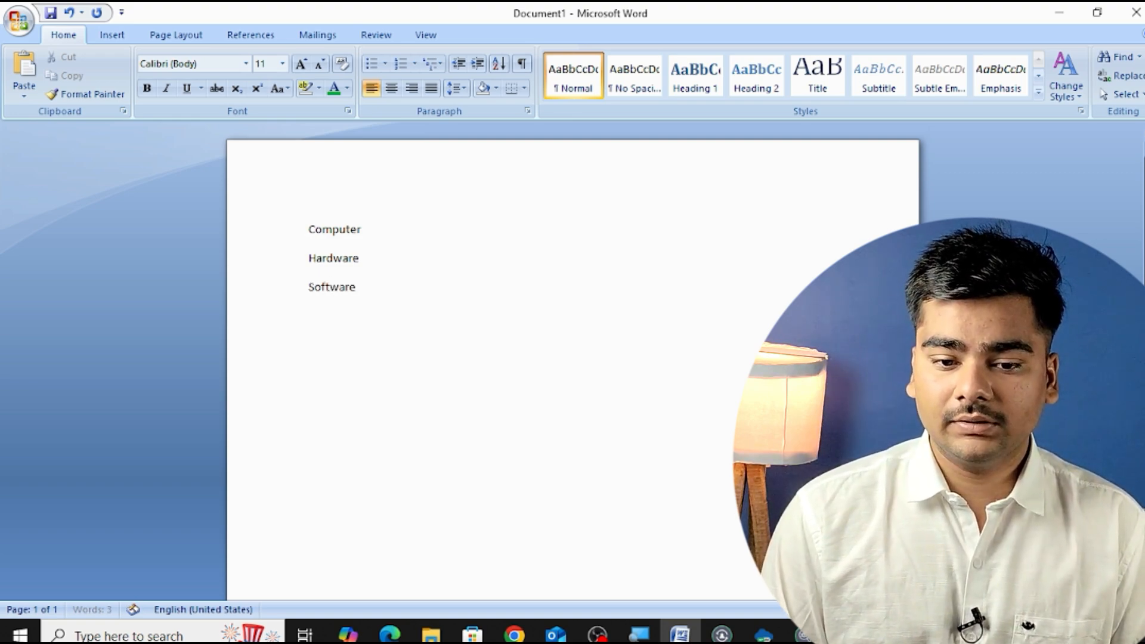
pyautogui.press('Return')
pyautogui.write('Moniter Mous')
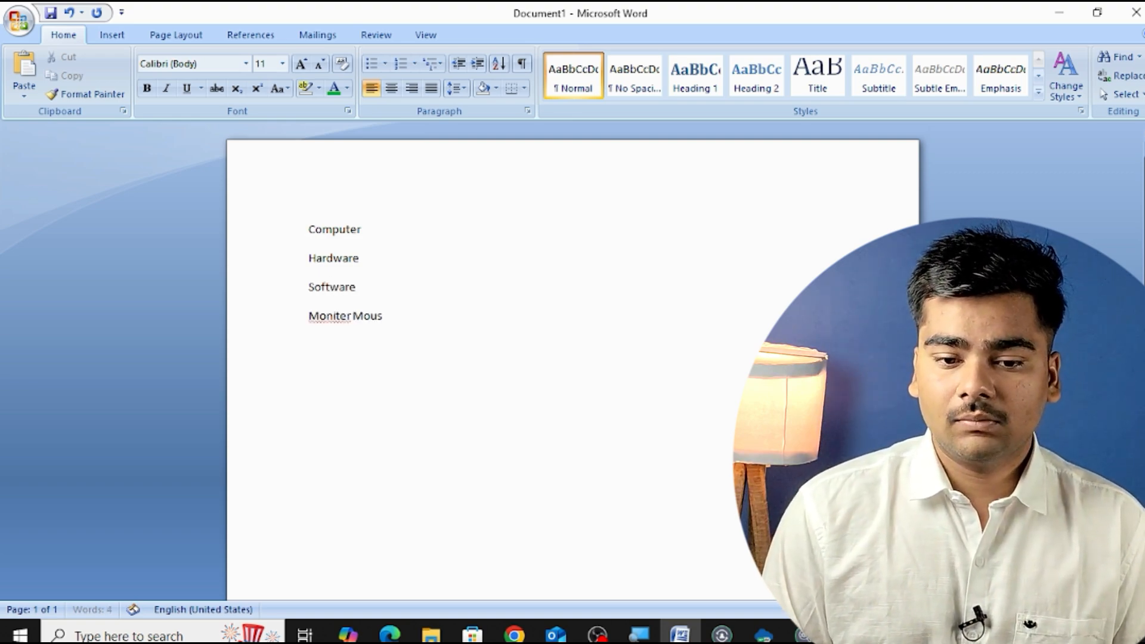
pyautogui.press('BackSpace')
pyautogui.press('BackSpace')
pyautogui.press('BackSpace')
pyautogui.press('BackSpace')
pyautogui.press('BackSpace')
pyautogui.press('BackSpace')
pyautogui.press('BackSpace')
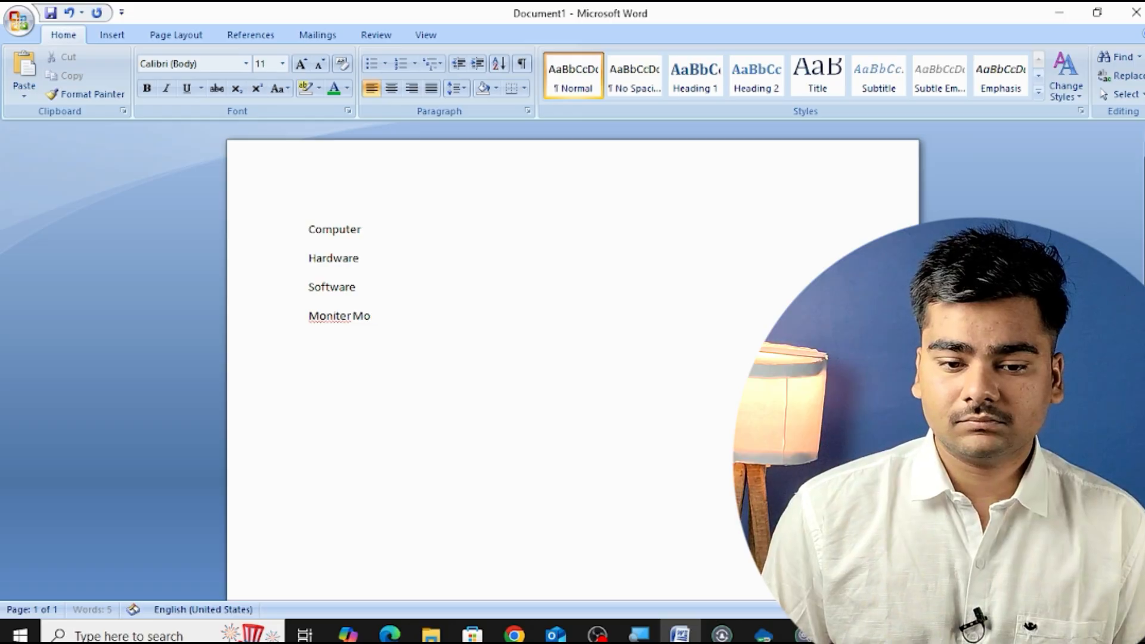
pyautogui.press('Return')
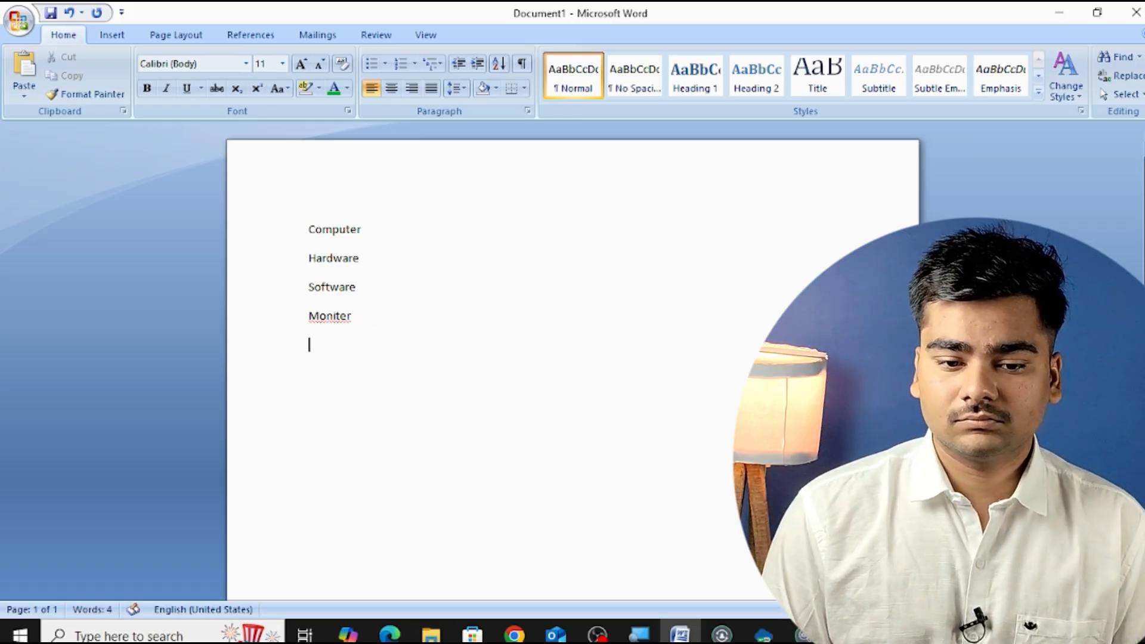
pyautogui.write('Mouse')
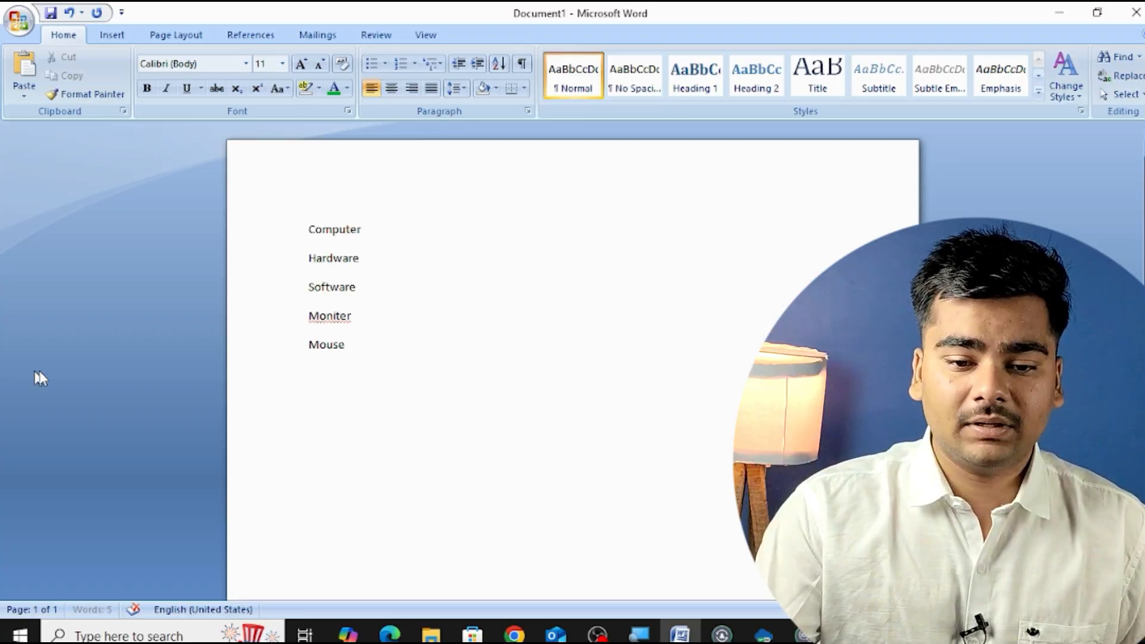
# Format the five lines from "Computer" to "Mouse" as a bulleted list with solid round bullets
pyautogui.scroll(3, 243, 364)
pyautogui.click(231, 374)
pyautogui.moveTo(230, 262); pyautogui.dragTo(334, 417)
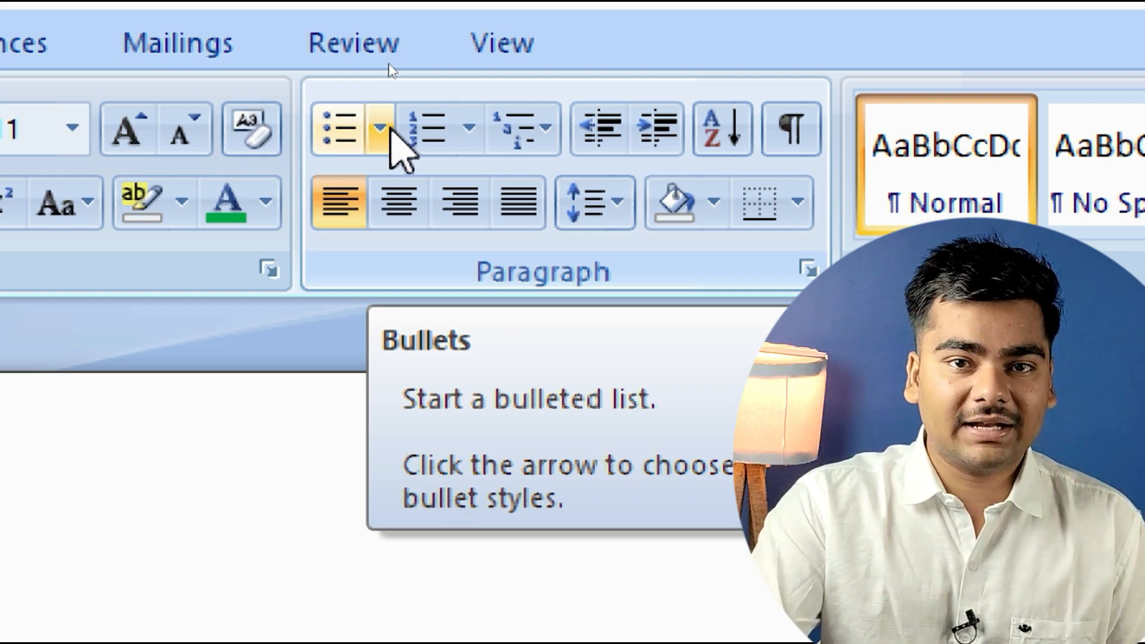
pyautogui.click(380, 128)
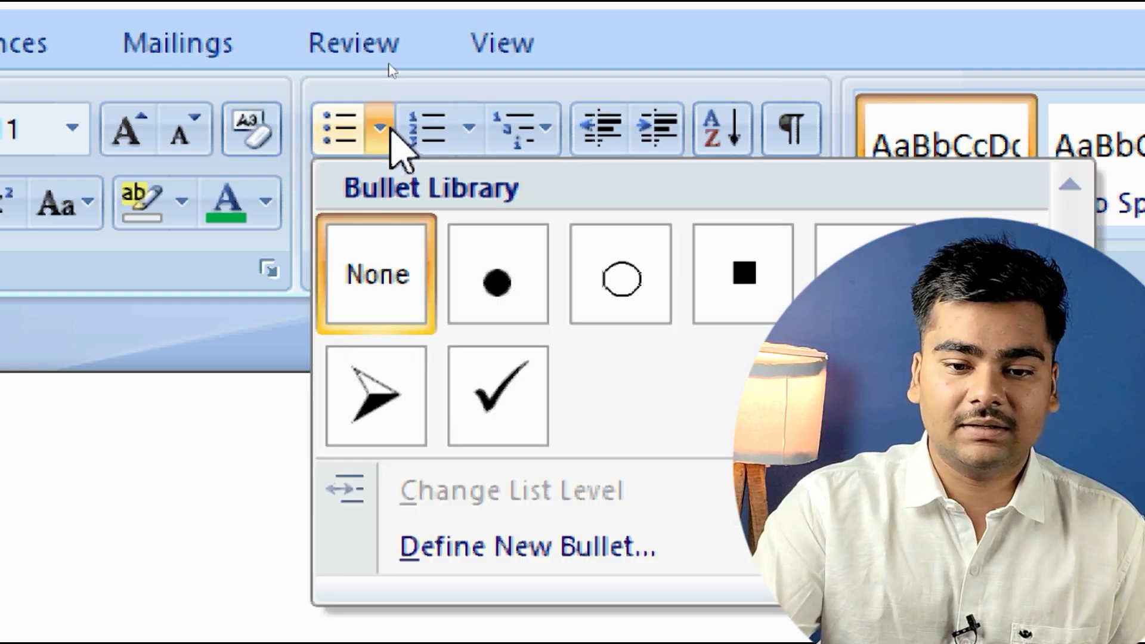
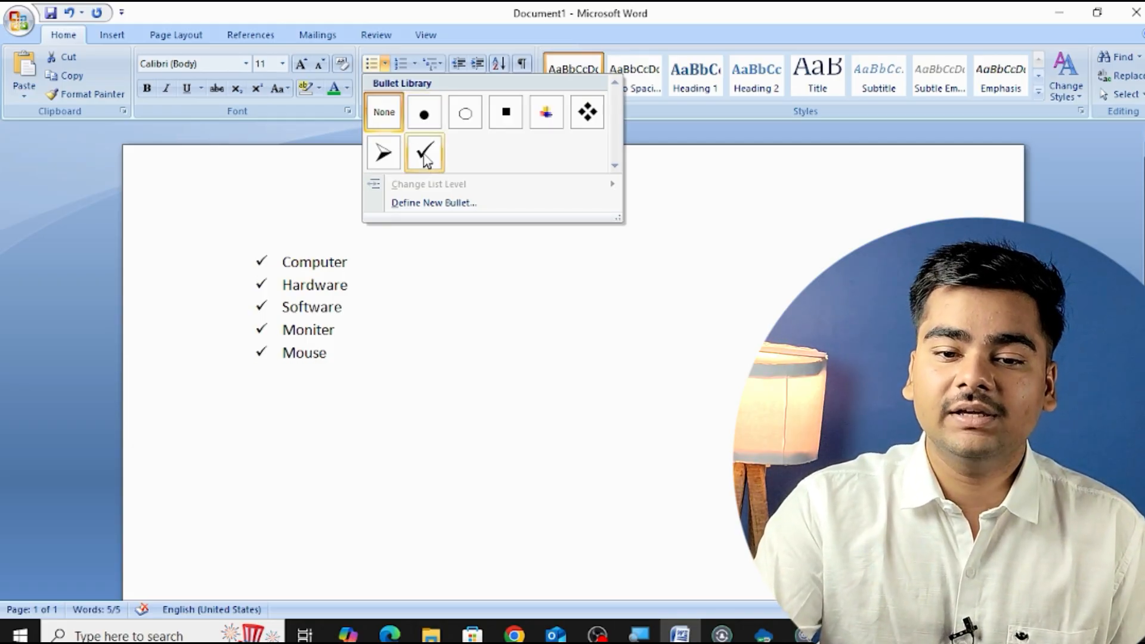
pyautogui.click(424, 115)
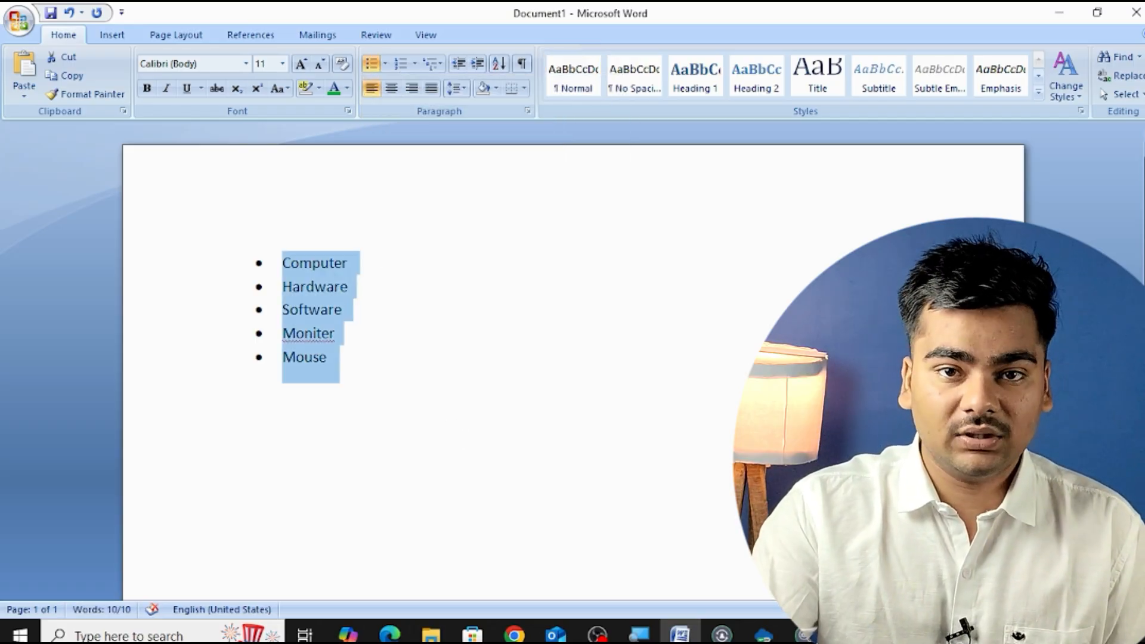
# Continue the bulleted list after "Mouse" with the filler items "Fasdfsdf", "Dfsdafsdf", "Sdfaf", "Adsfsdfsd" and "f"
pyautogui.click(406, 367)
pyautogui.press('Return')
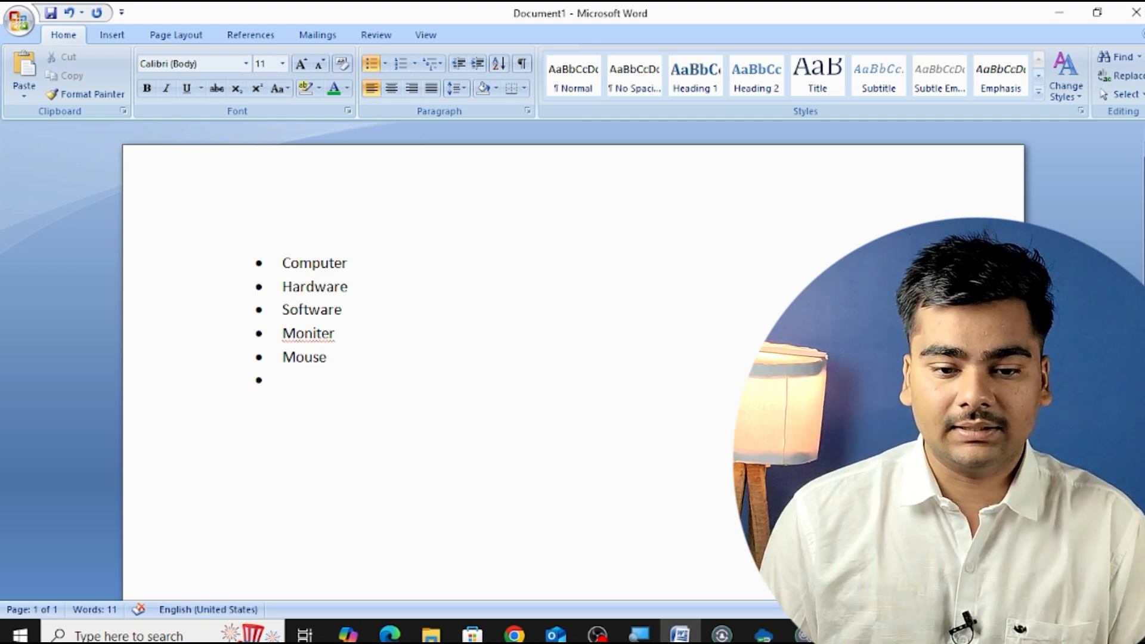
pyautogui.write('fasdfsdf')
pyautogui.press('Return')
pyautogui.write('dfsdafsdf')
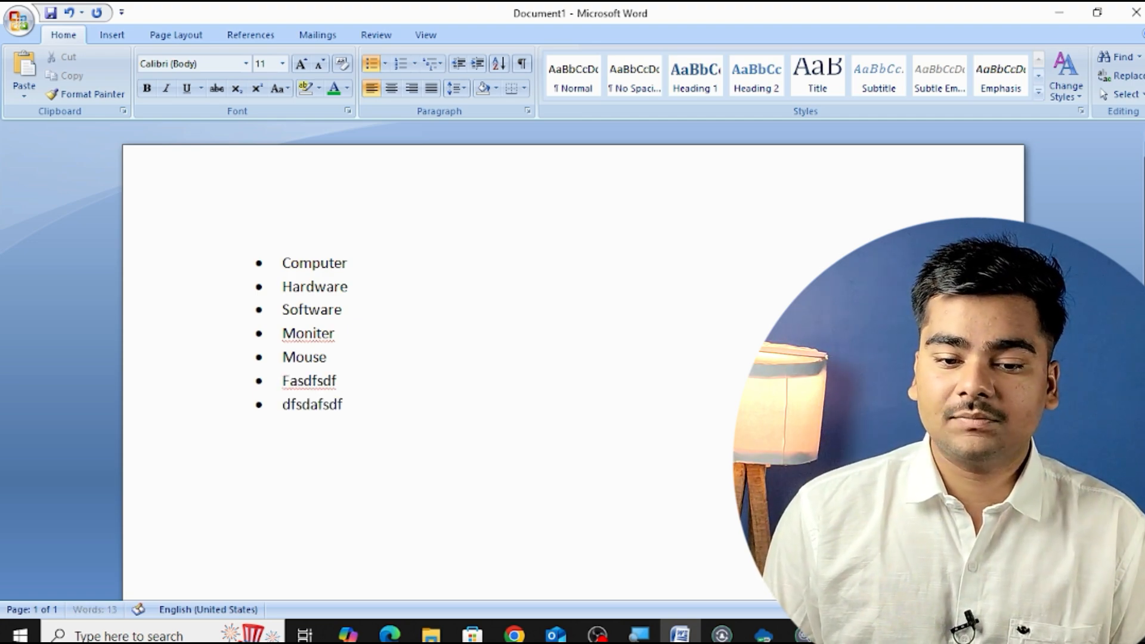
pyautogui.press('Return')
pyautogui.write('sdfaf')
pyautogui.press('Return')
pyautogui.write('adsfsdfsd')
pyautogui.press('Return')
pyautogui.write('f')
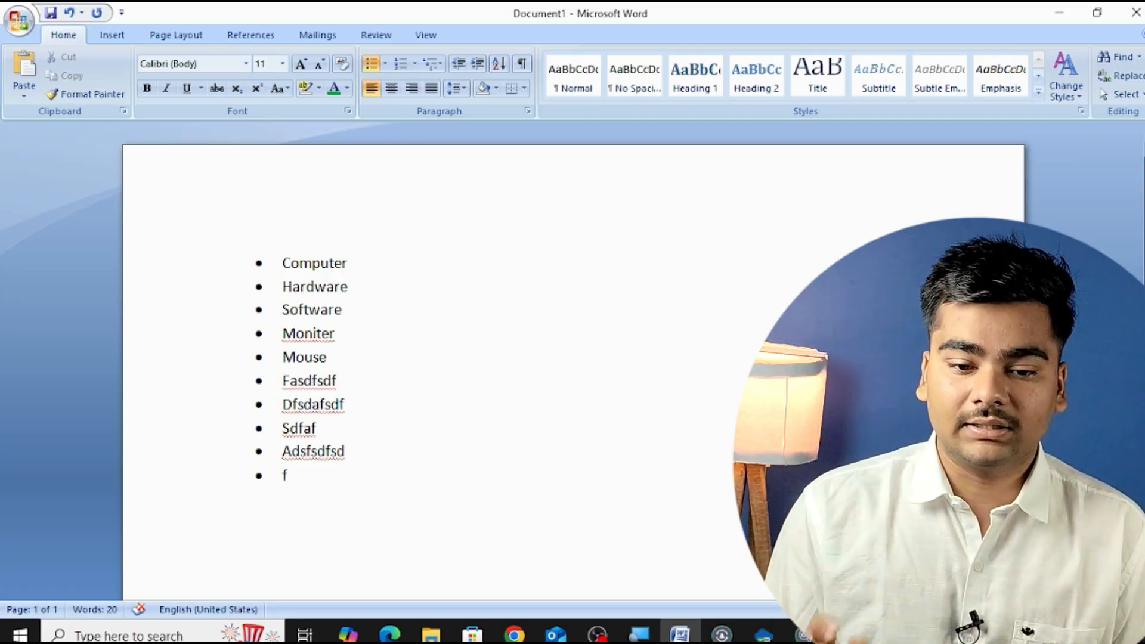
# Remove the "f" item, end the bulleted list after "Adsfsdfsd" and enter "safdfdsfsdfdfdfdf" as a plain paragraph below it
pyautogui.press('BackSpace')
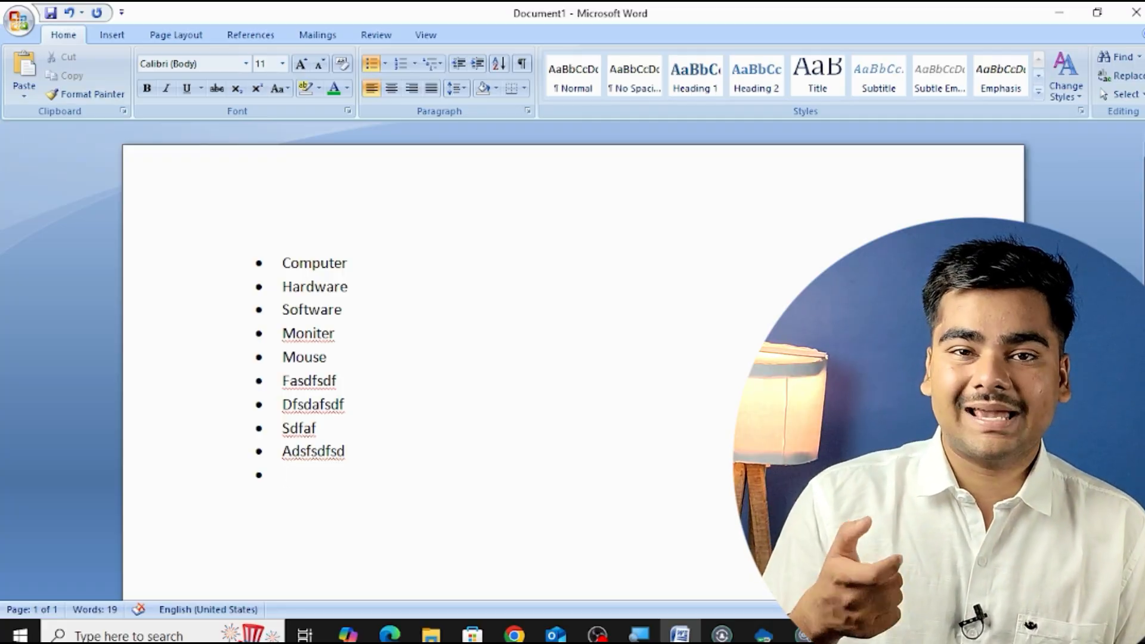
pyautogui.press('Return')
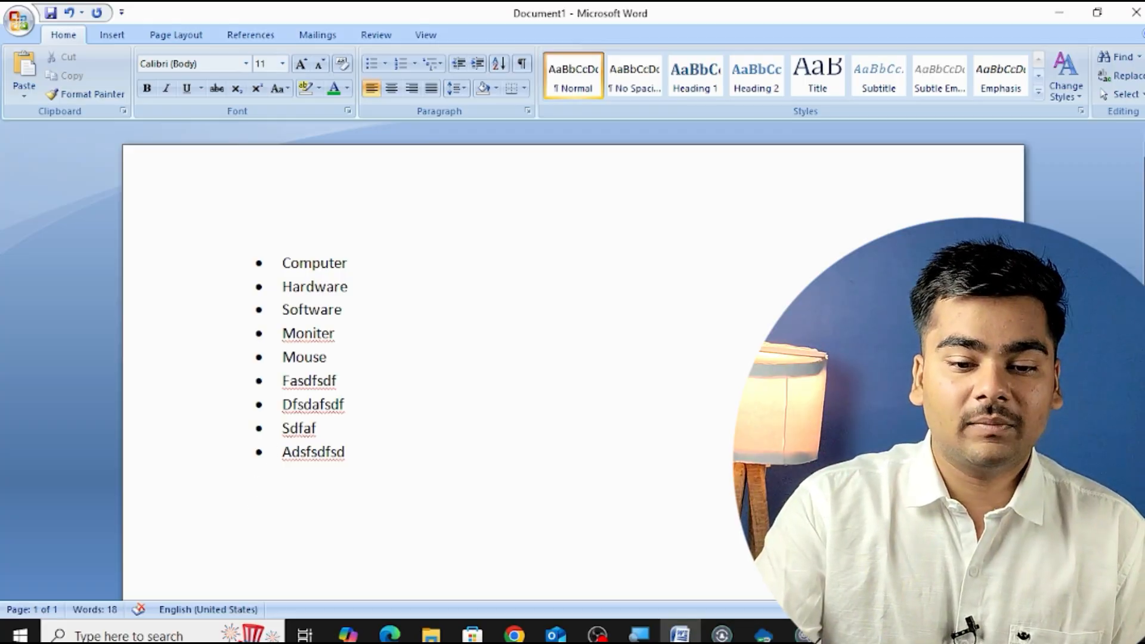
pyautogui.write('safdfdsfsdfdfdfdf')
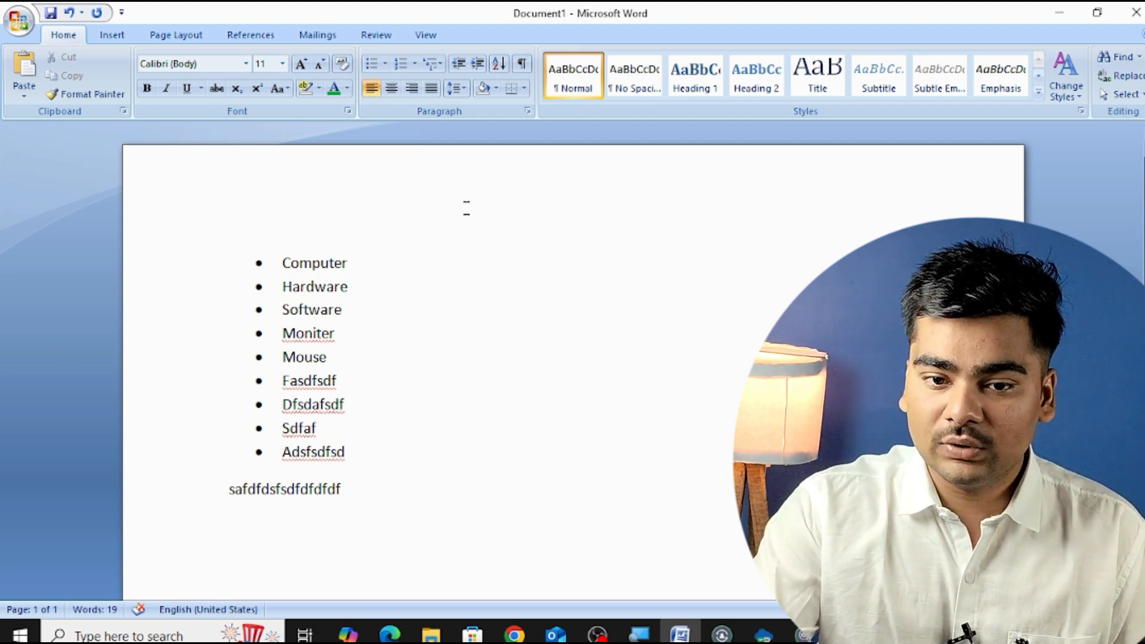
# Show the ruler and place the insertion point at the start of the plain line below the list
pyautogui.click(431, 34)
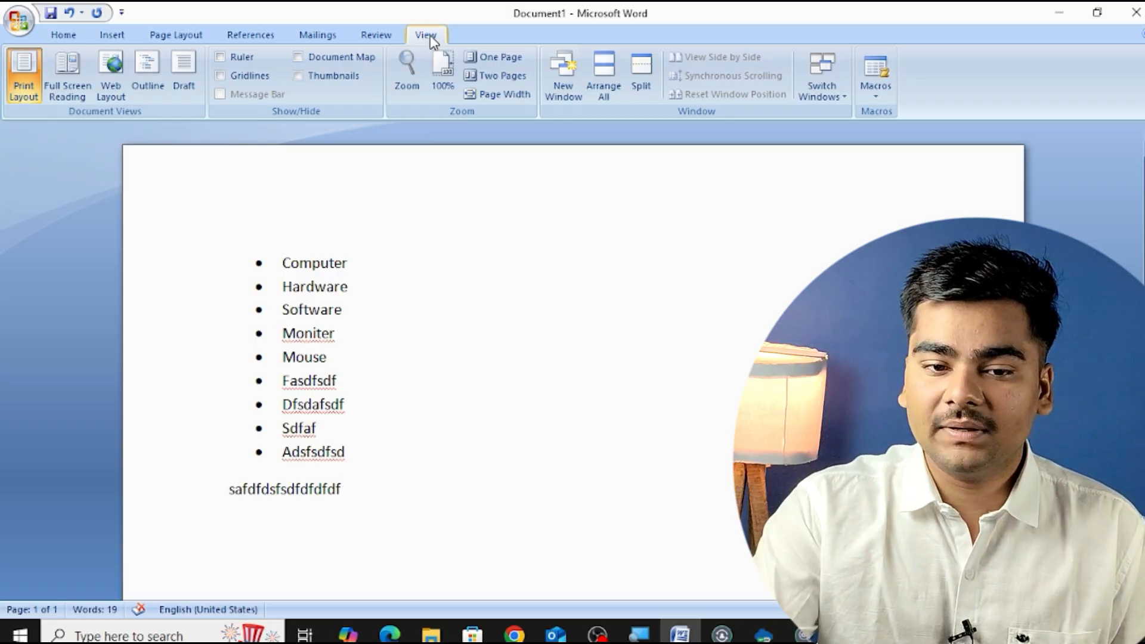
pyautogui.click(241, 58)
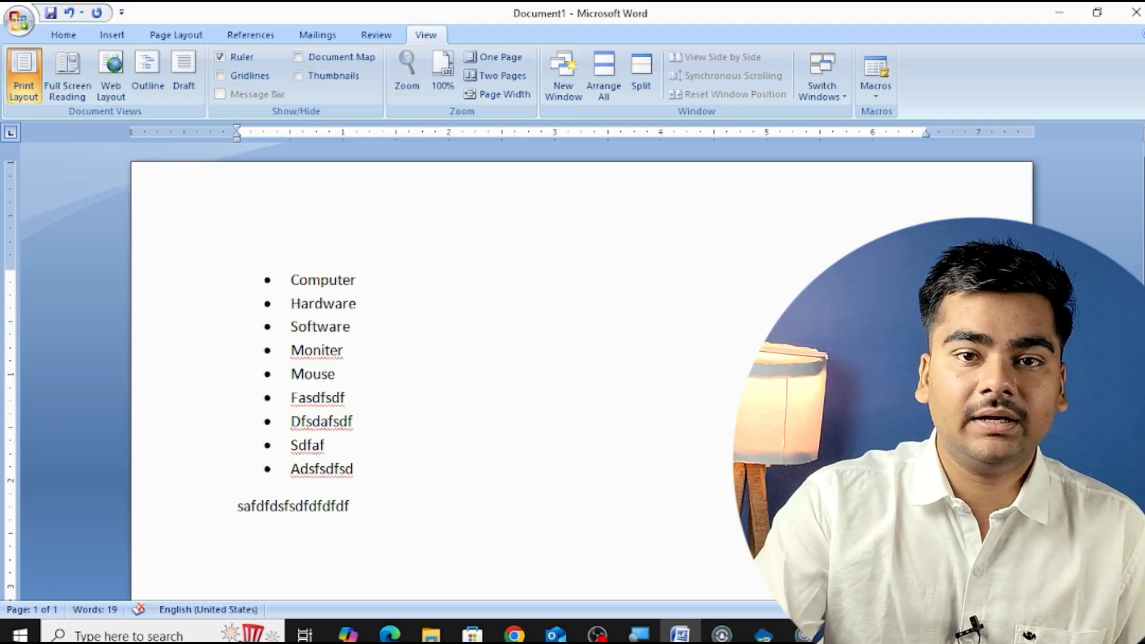
pyautogui.click(359, 304)
pyautogui.click(237, 506)
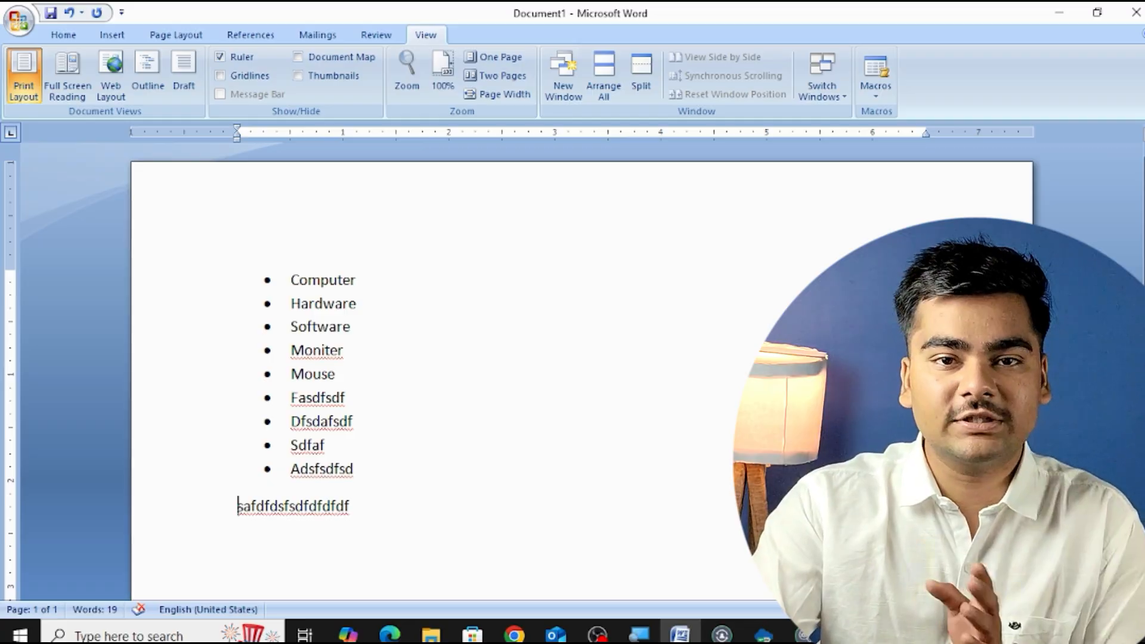
# Shift the left indent of the whole bulleted list to the page margin so its text aligns with the plain line
pyautogui.moveTo(291, 279); pyautogui.dragTo(357, 483)
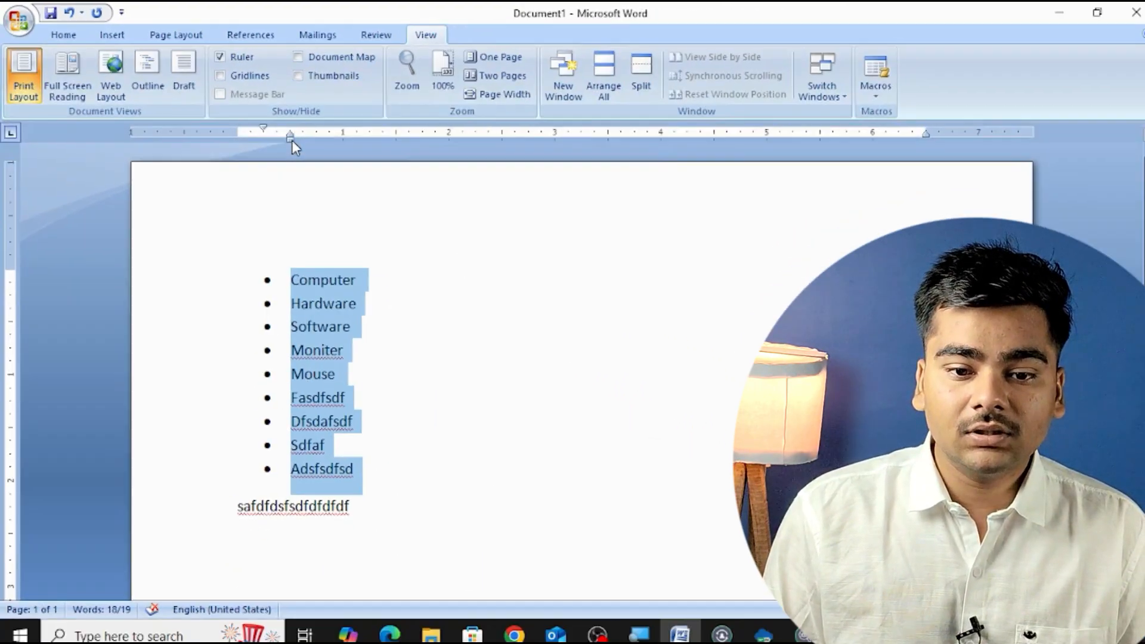
pyautogui.moveTo(290, 138); pyautogui.dragTo(237, 156)
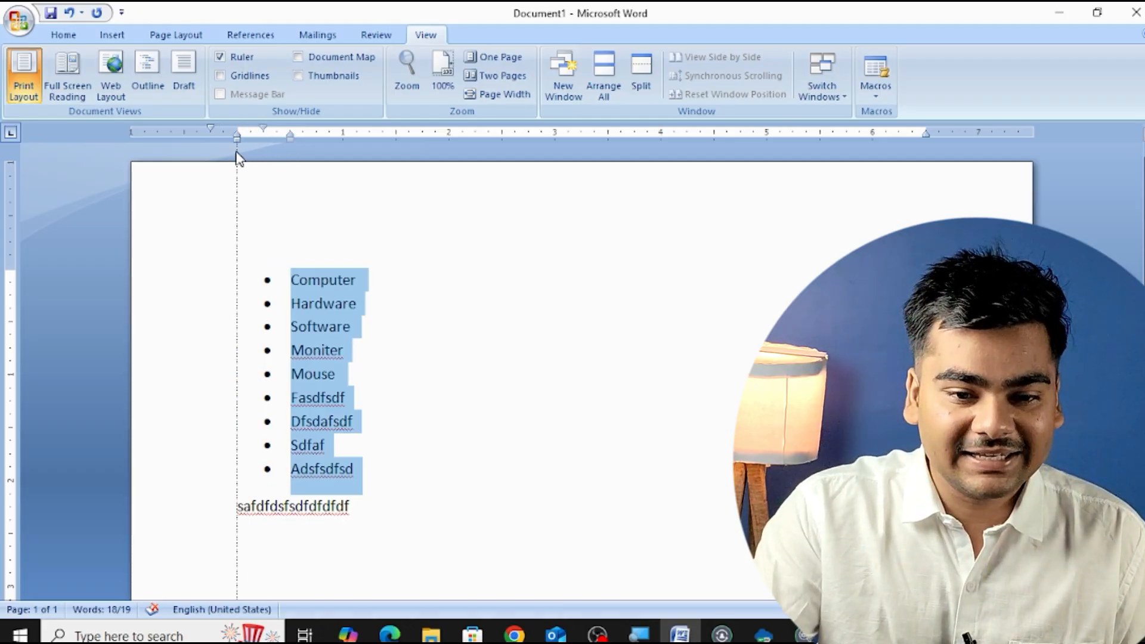
pyautogui.moveTo(237, 156); pyautogui.dragTo(238, 156)
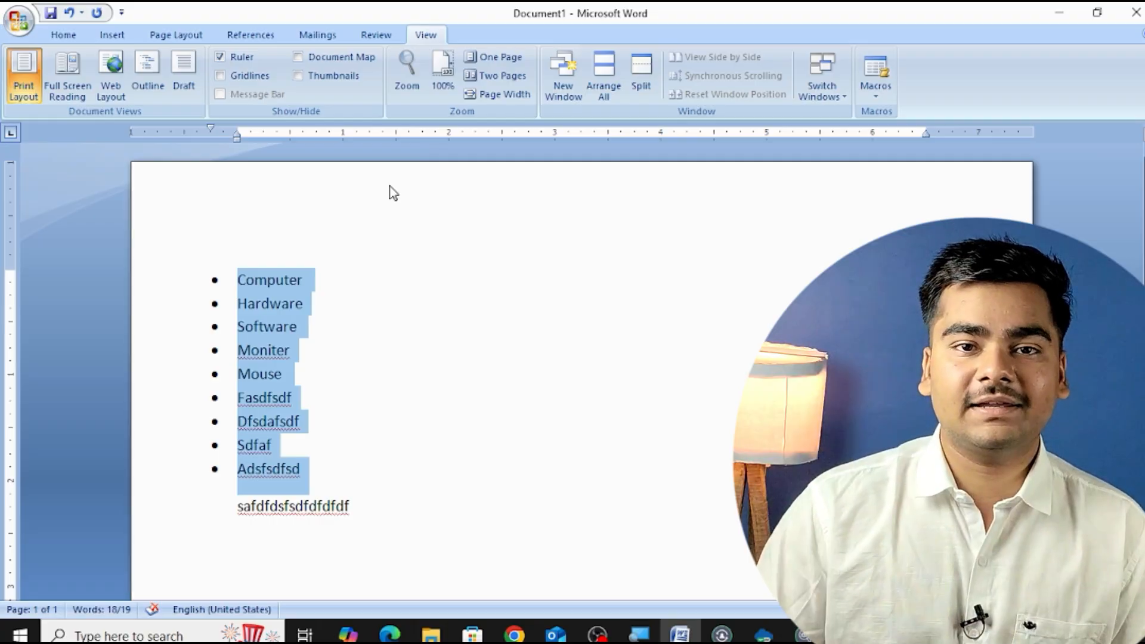
# Define a new bullet for the list using the ÷ character (code 184) from the Symbol font
pyautogui.click(65, 37)
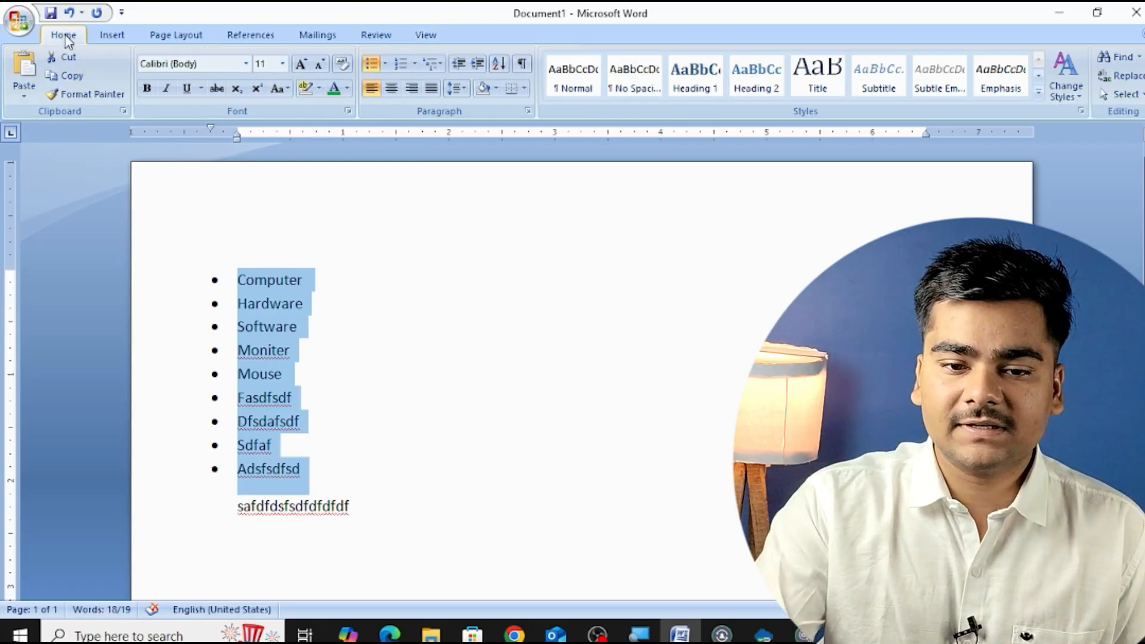
pyautogui.click(385, 64)
pyautogui.moveTo(438, 303)
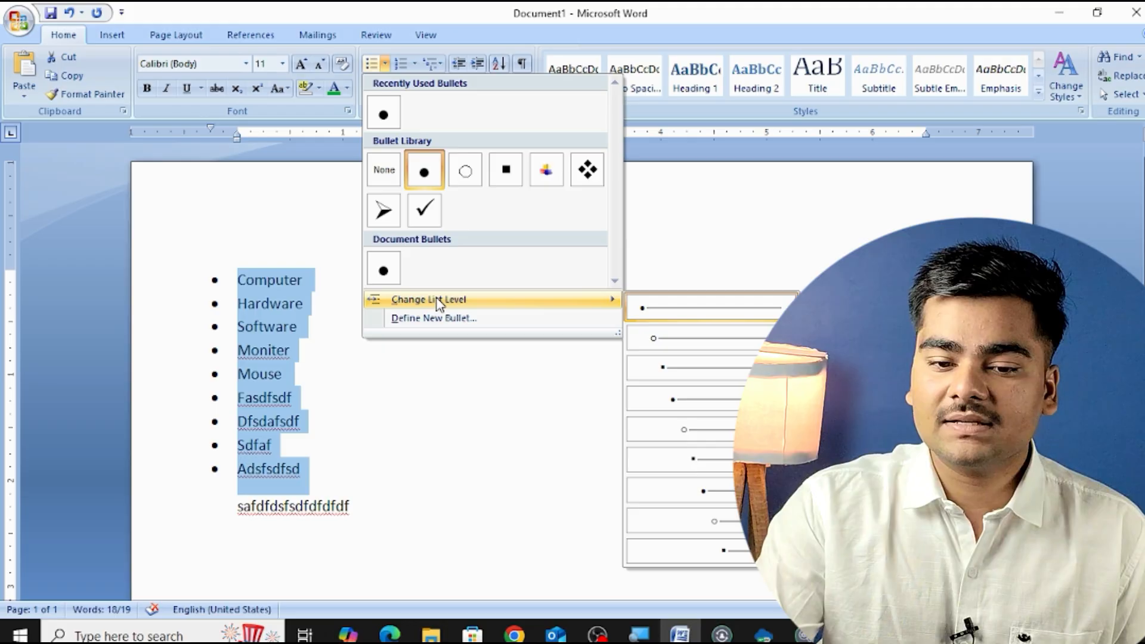
pyautogui.click(475, 322)
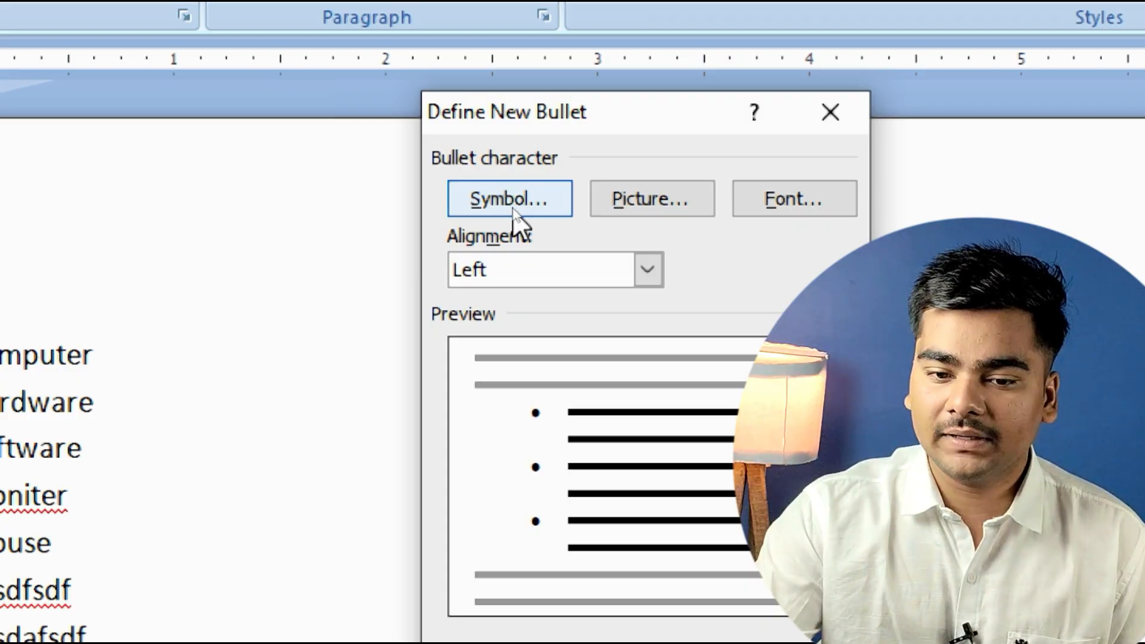
pyautogui.click(510, 201)
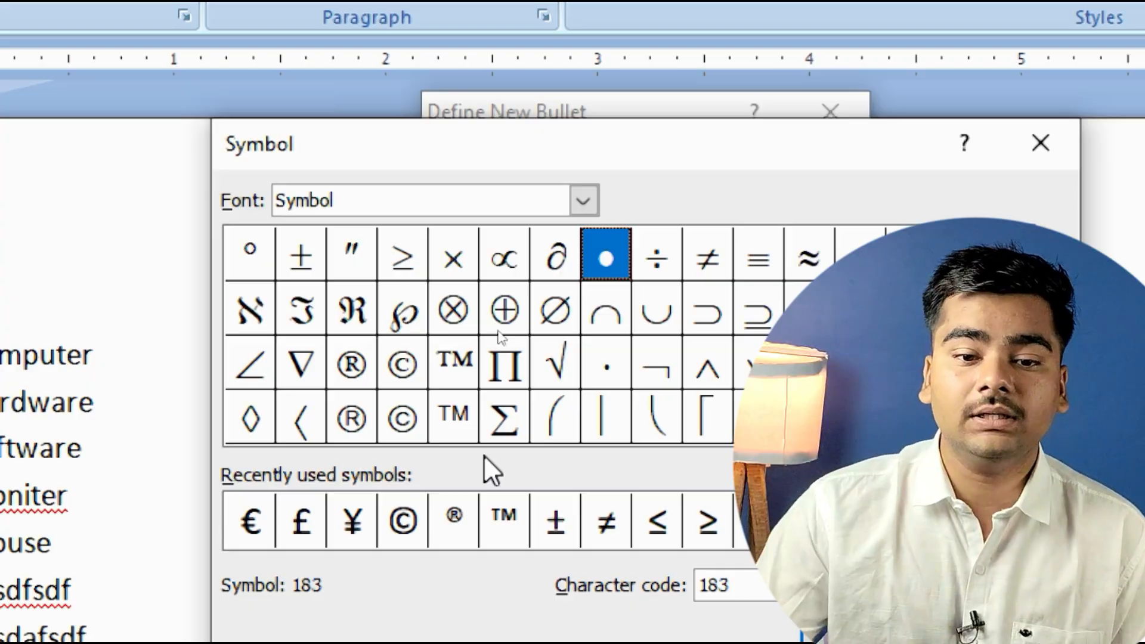
pyautogui.click(588, 197)
pyautogui.click(586, 196)
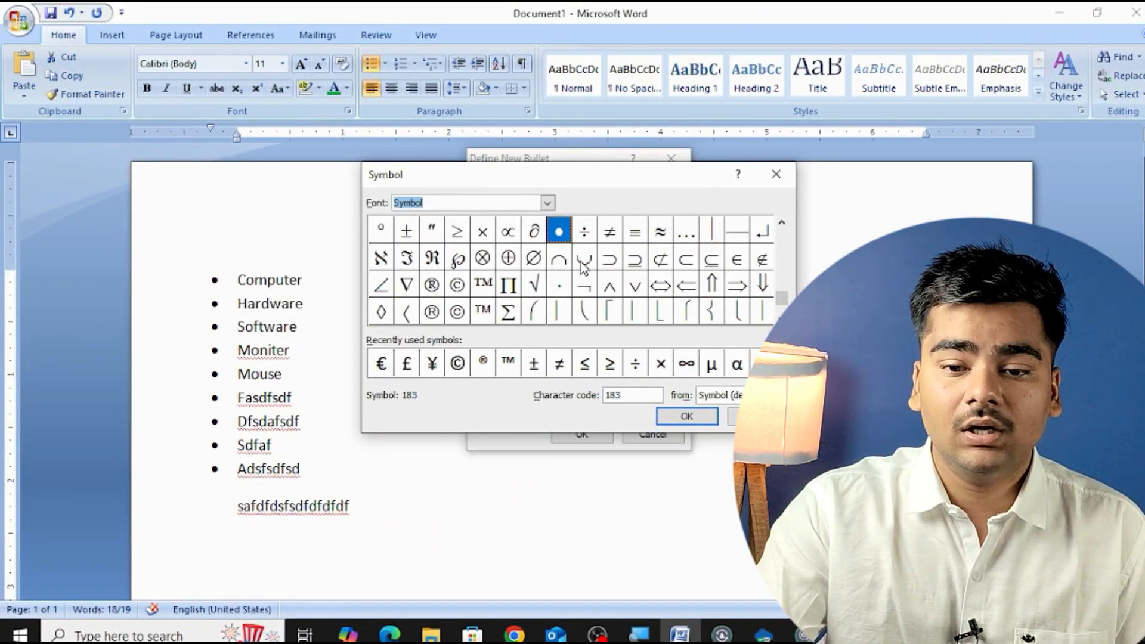
pyautogui.click(586, 236)
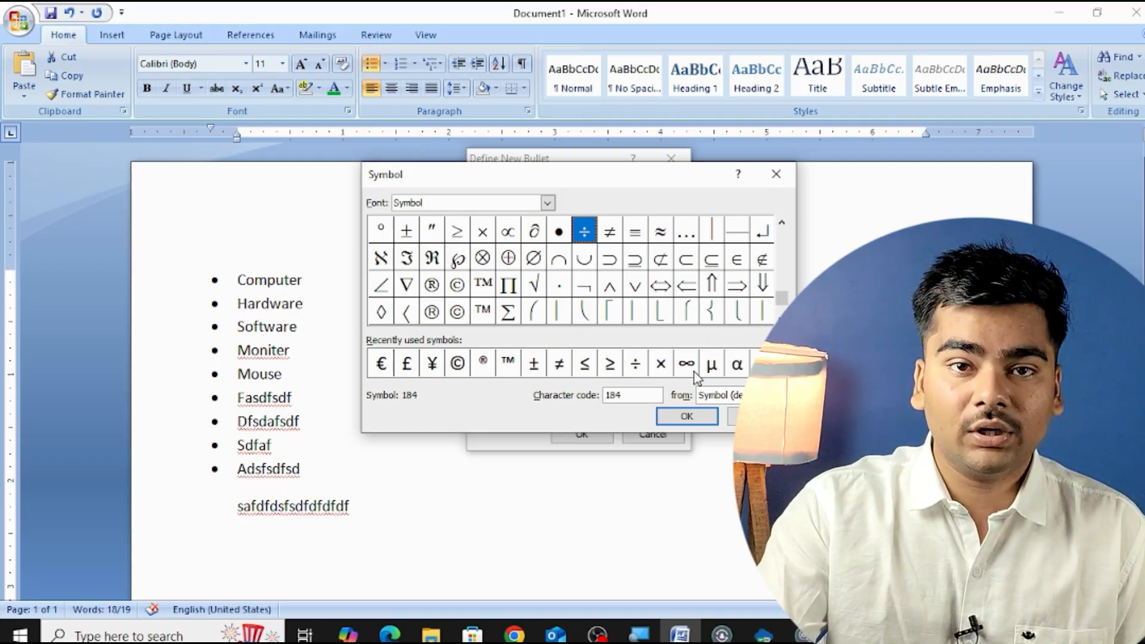
pyautogui.click(691, 418)
pyautogui.click(609, 438)
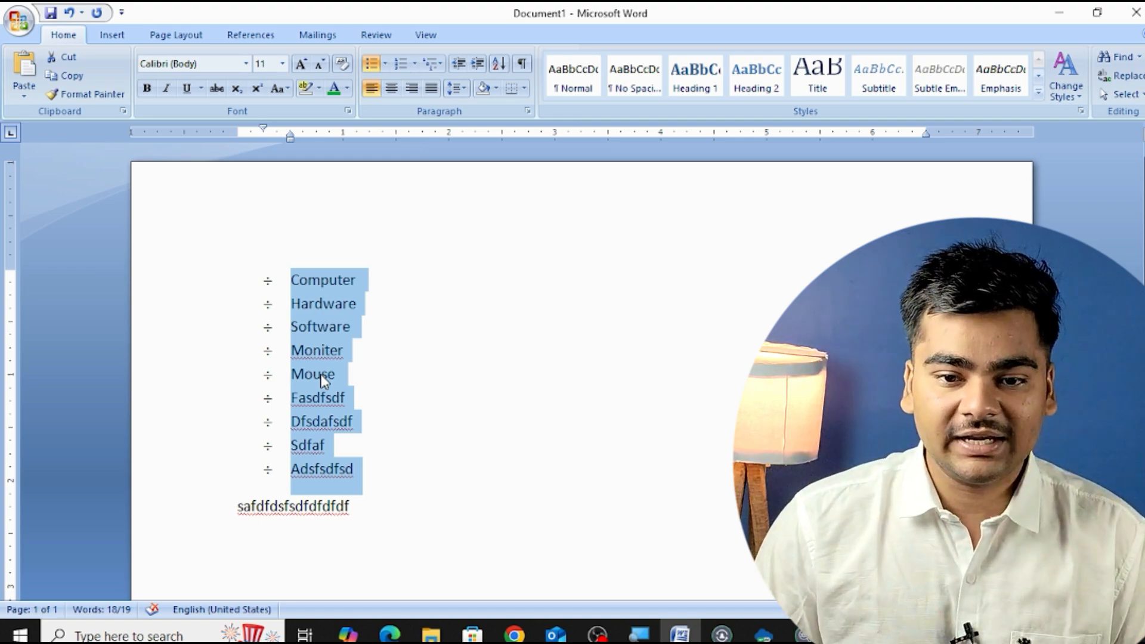
# Define a picture bullet for the list using the small purple square picture
pyautogui.click(386, 63)
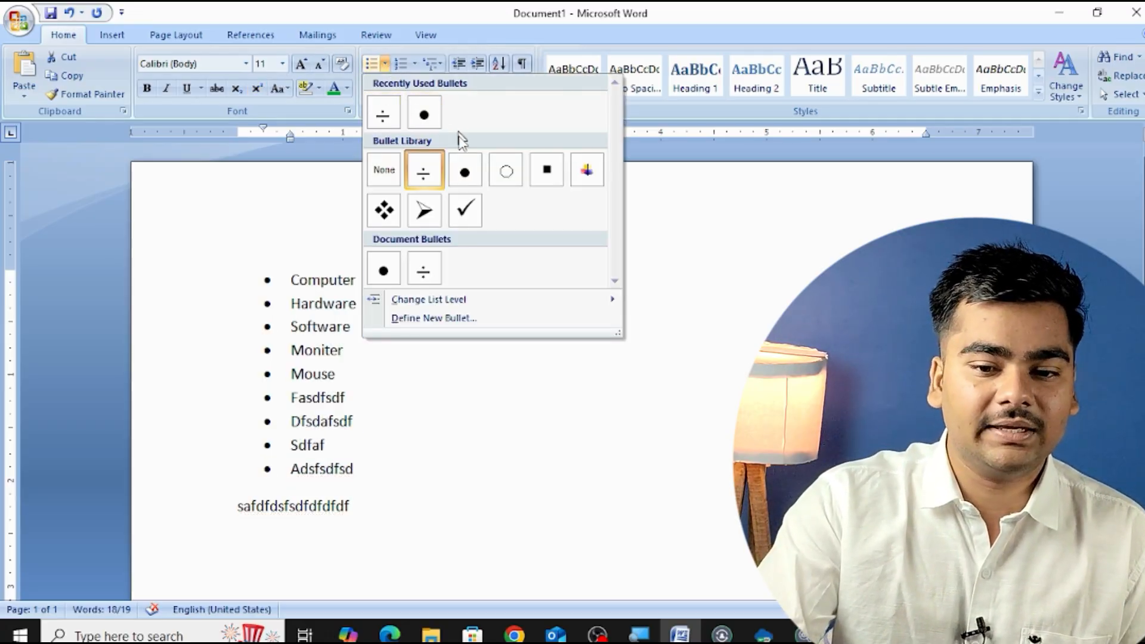
pyautogui.click(491, 316)
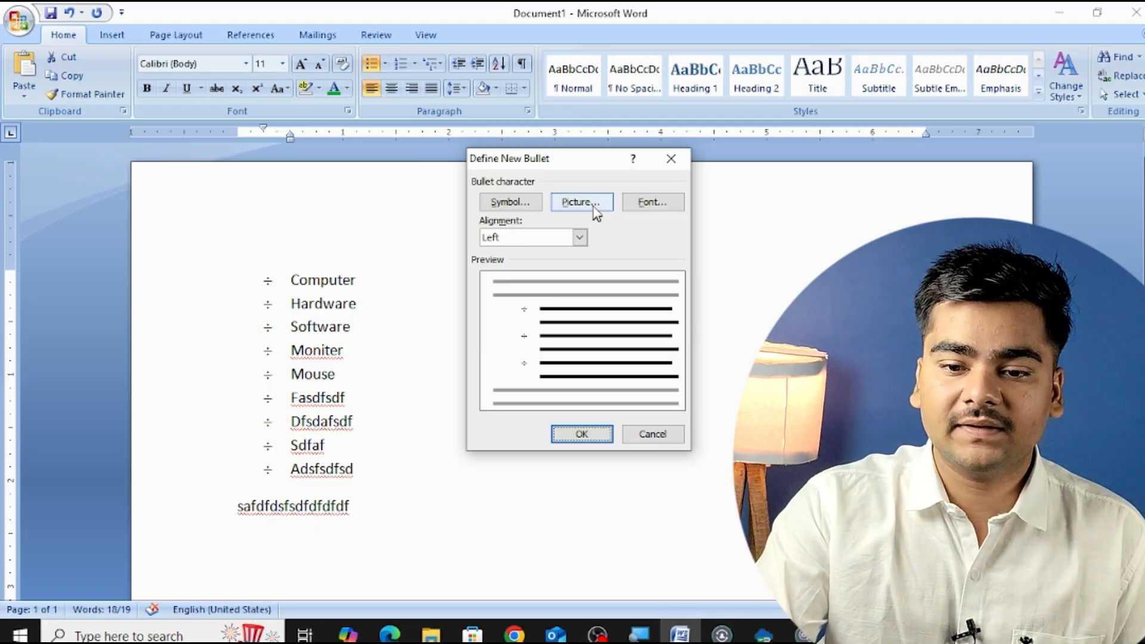
pyautogui.click(593, 207)
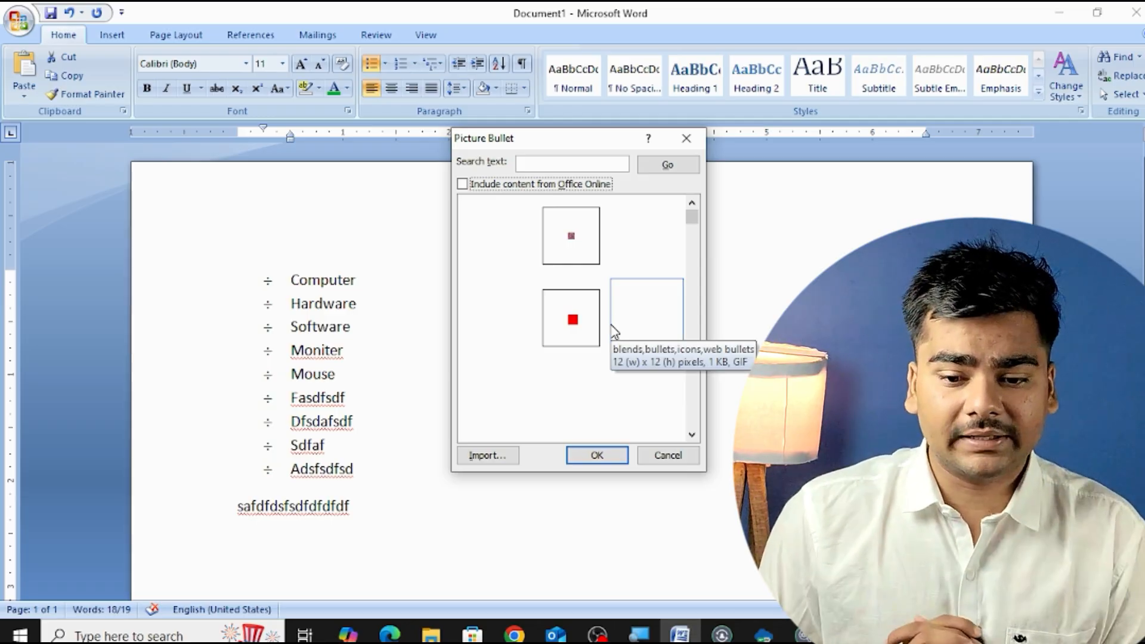
pyautogui.click(576, 249)
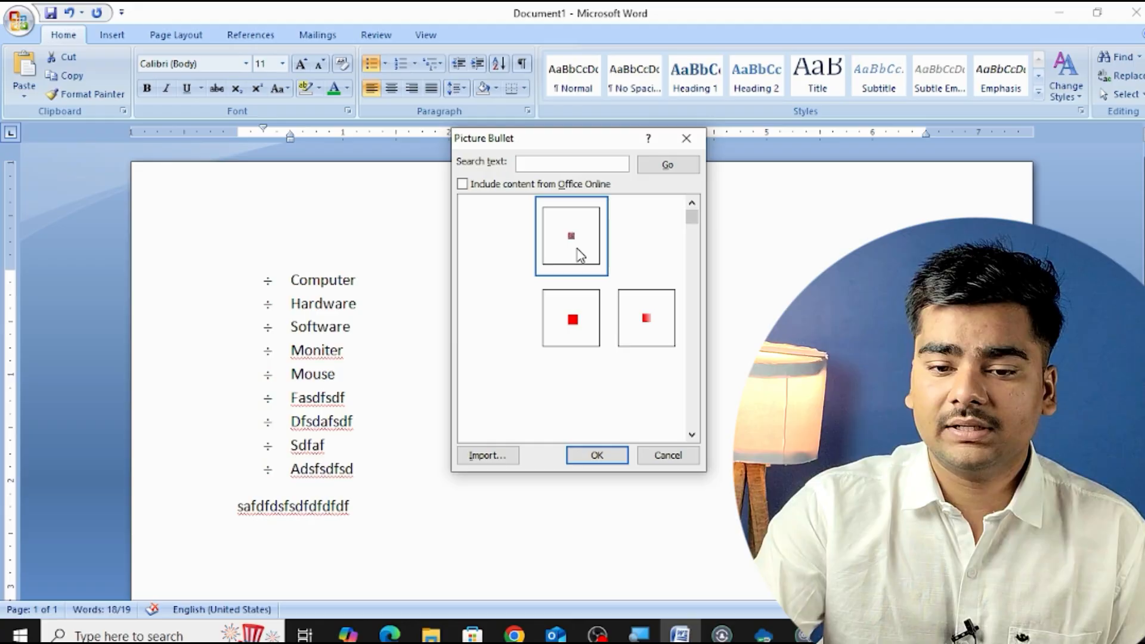
pyautogui.click(600, 456)
pyautogui.click(587, 433)
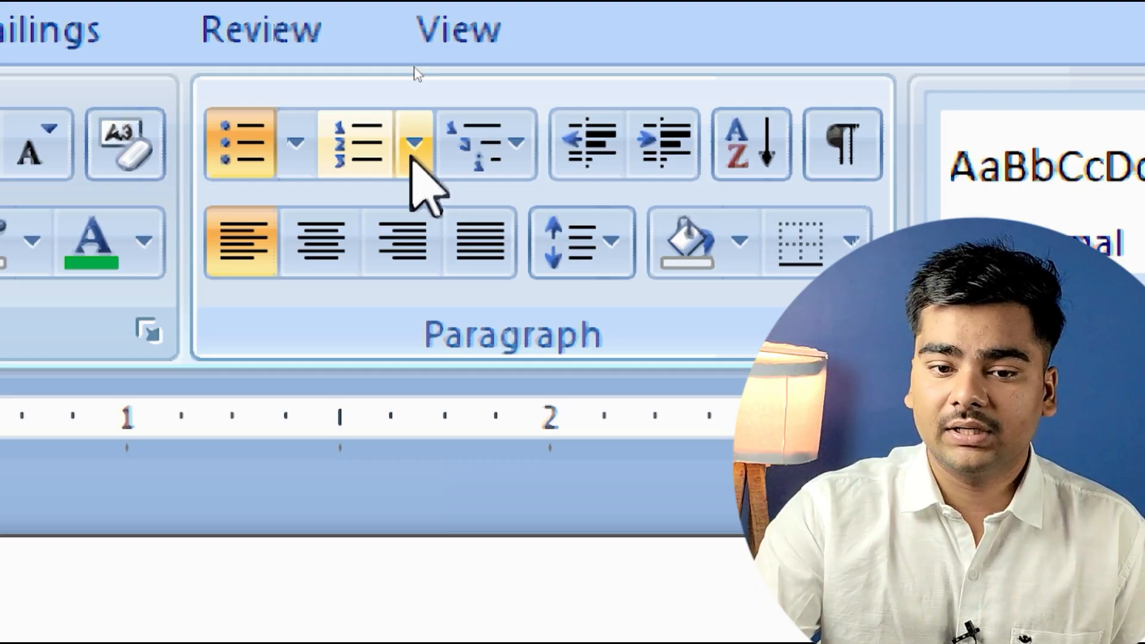
# Convert the list from "Computer" to "Adsfsdfsd" to the 1. 2. 3. numbering style
pyautogui.click(414, 143)
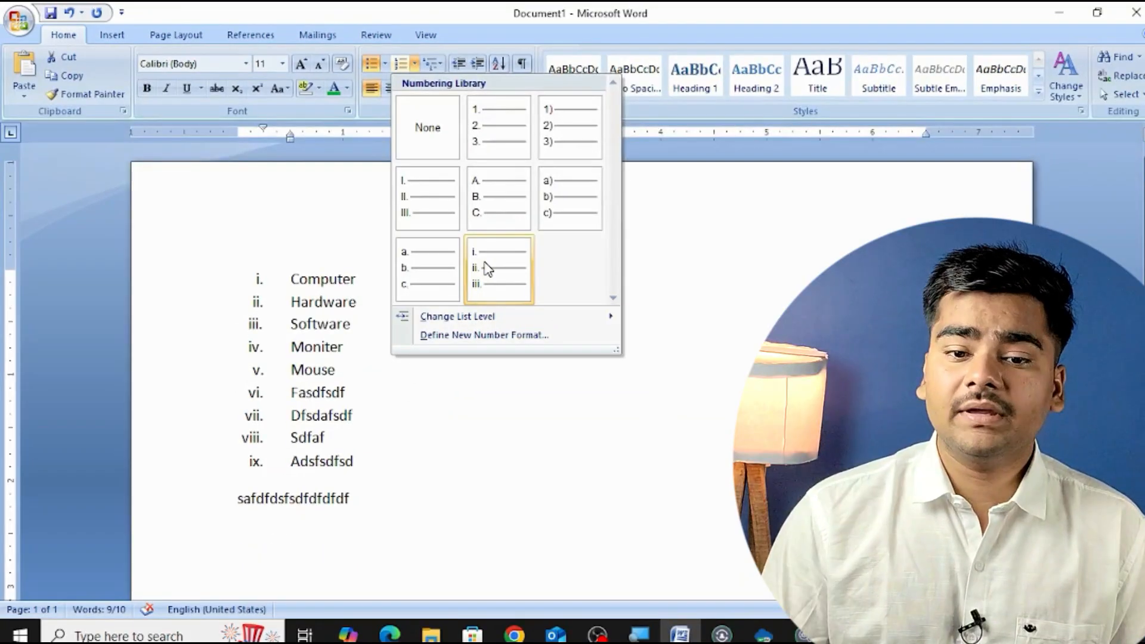
pyautogui.click(505, 149)
pyautogui.click(439, 448)
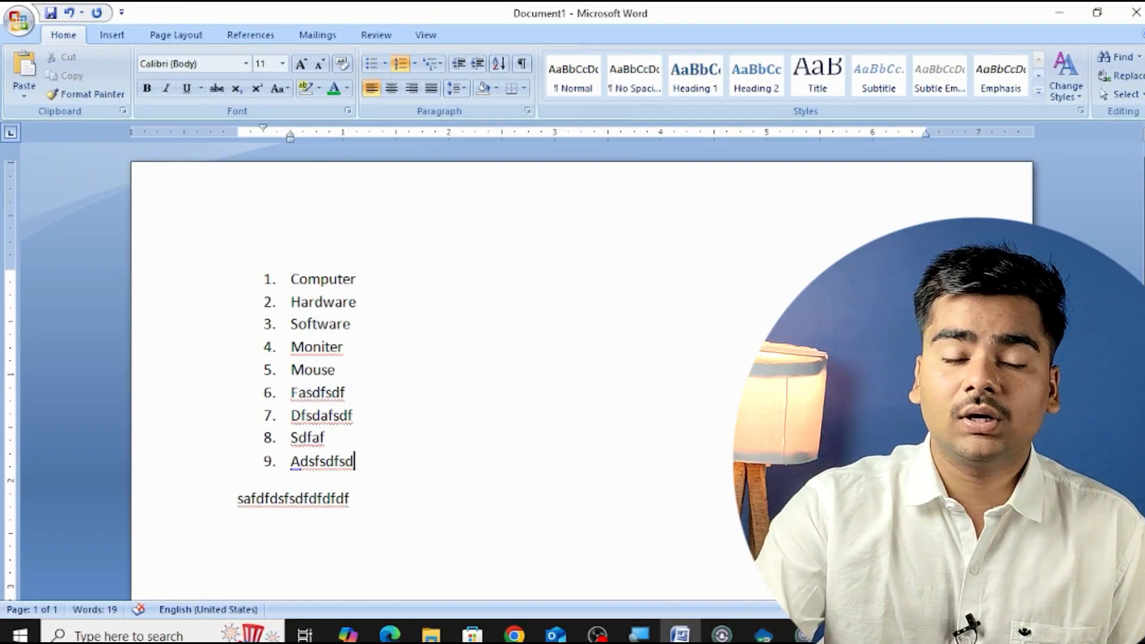
# Continue the numbered list after "Adsfsdfsd" with the filler items "Sadfsdfdsf", "Sdfd", "Fds", "F", "Df" and "Df"
pyautogui.press('Return')
pyautogui.write('sa')
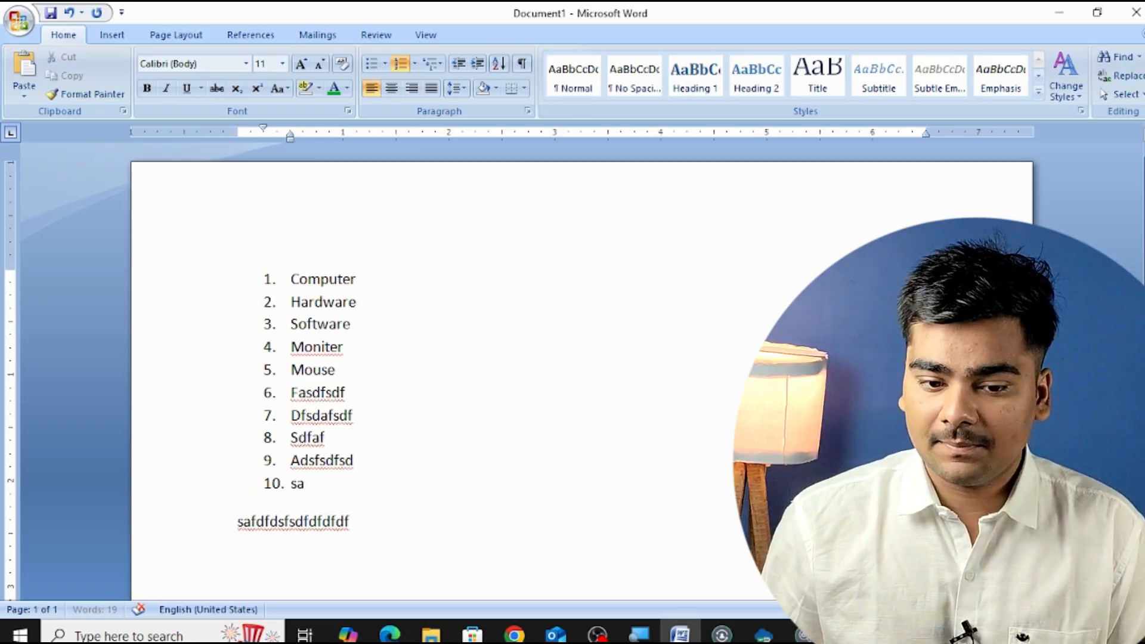
pyautogui.write('dfsdfdsf sdfd fds f df df')
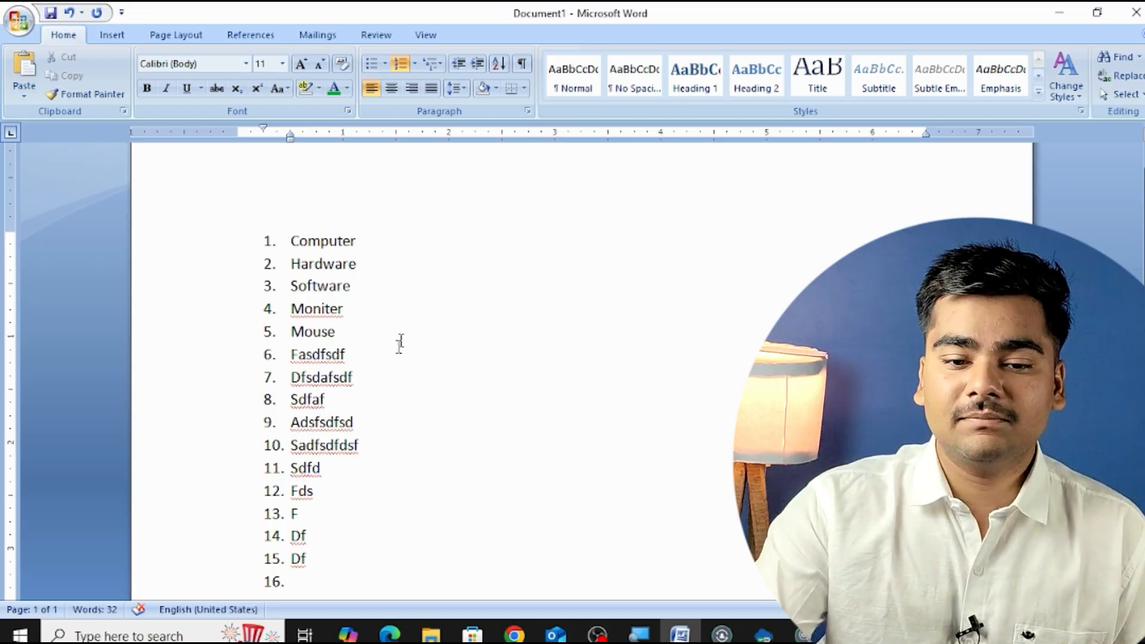
# Insert an unnumbered line below "Computer" and start a lettered sub-list there with "A. Ms office"
pyautogui.click(361, 241)
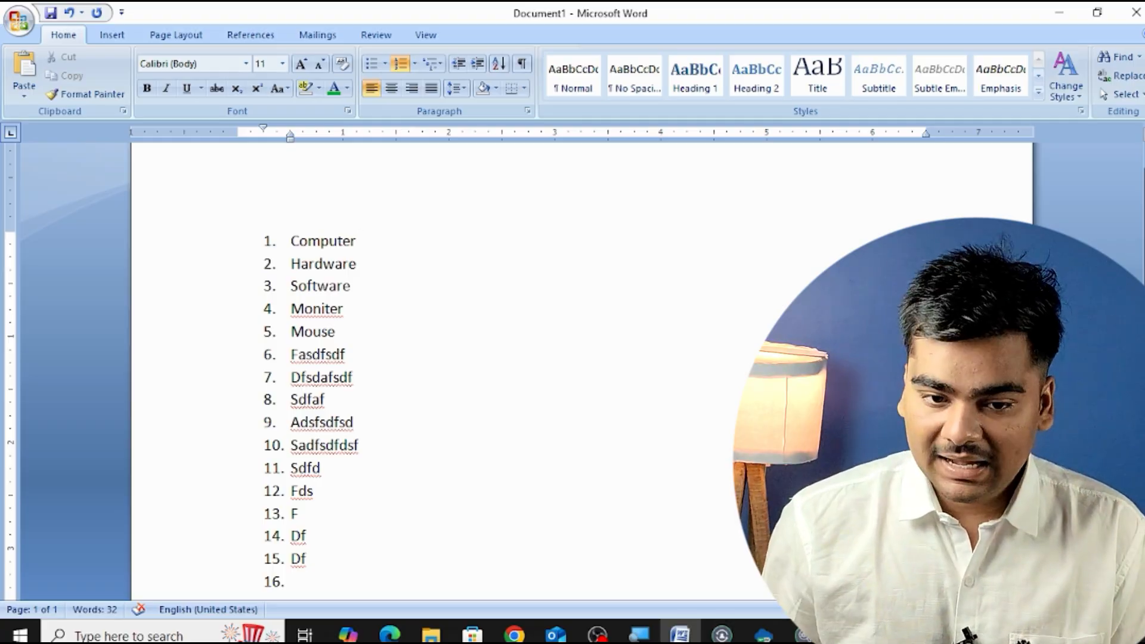
pyautogui.press('Return')
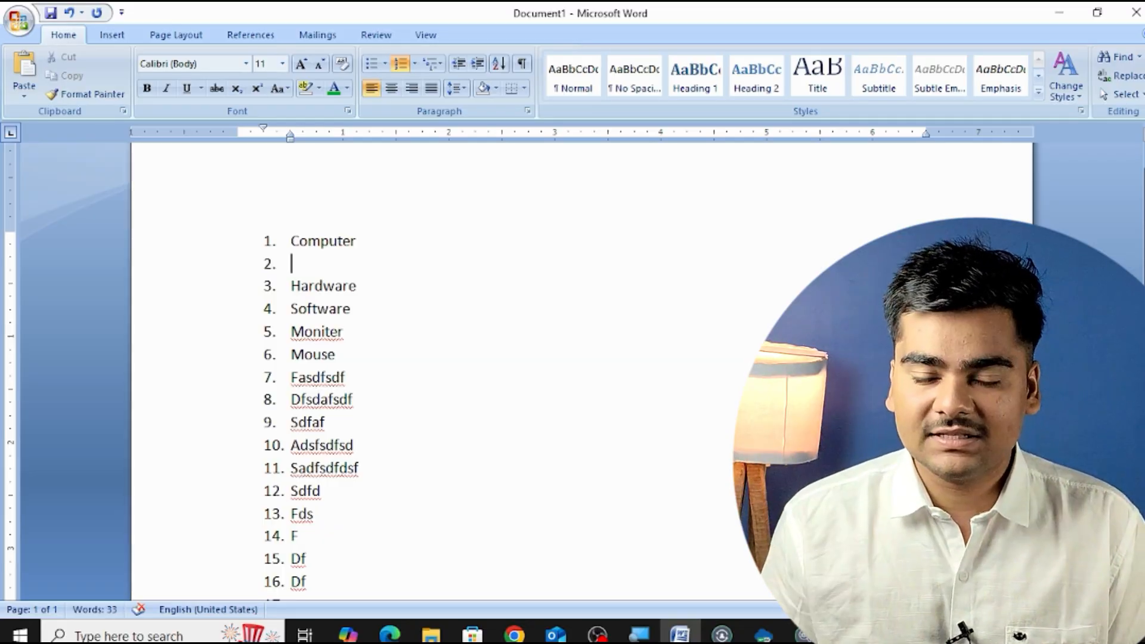
pyautogui.press('BackSpace')
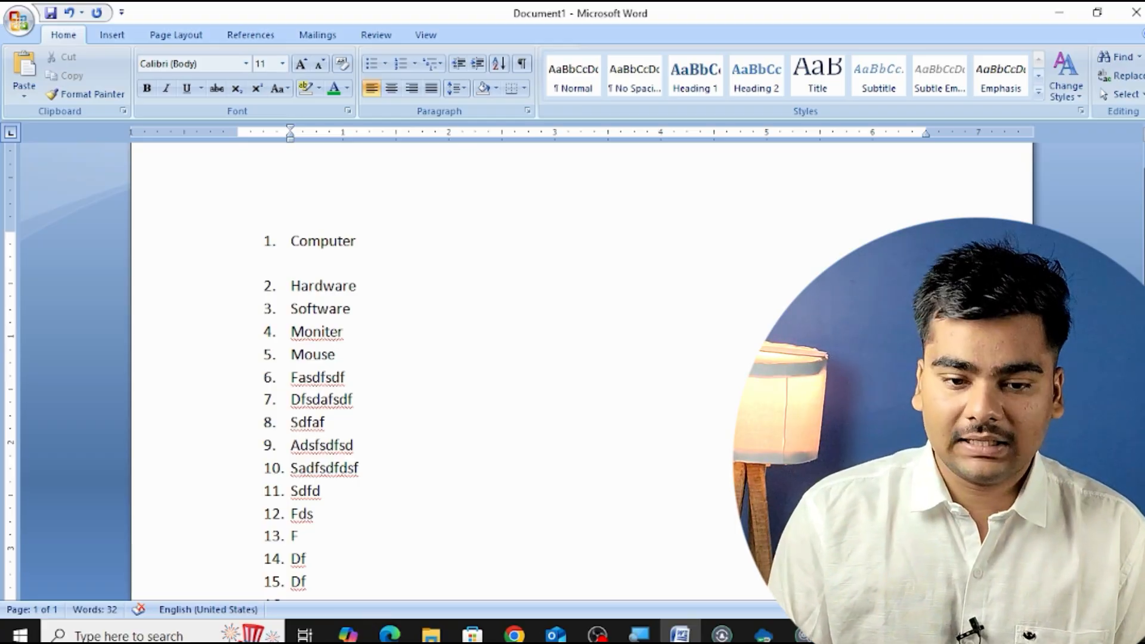
pyautogui.write('A')
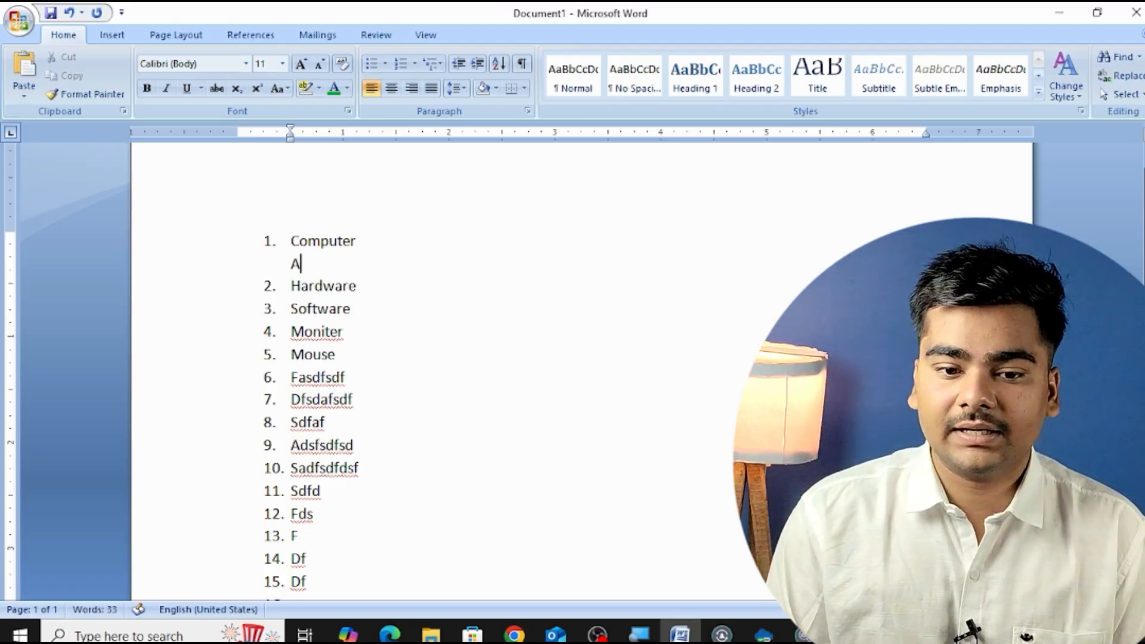
pyautogui.write('.')
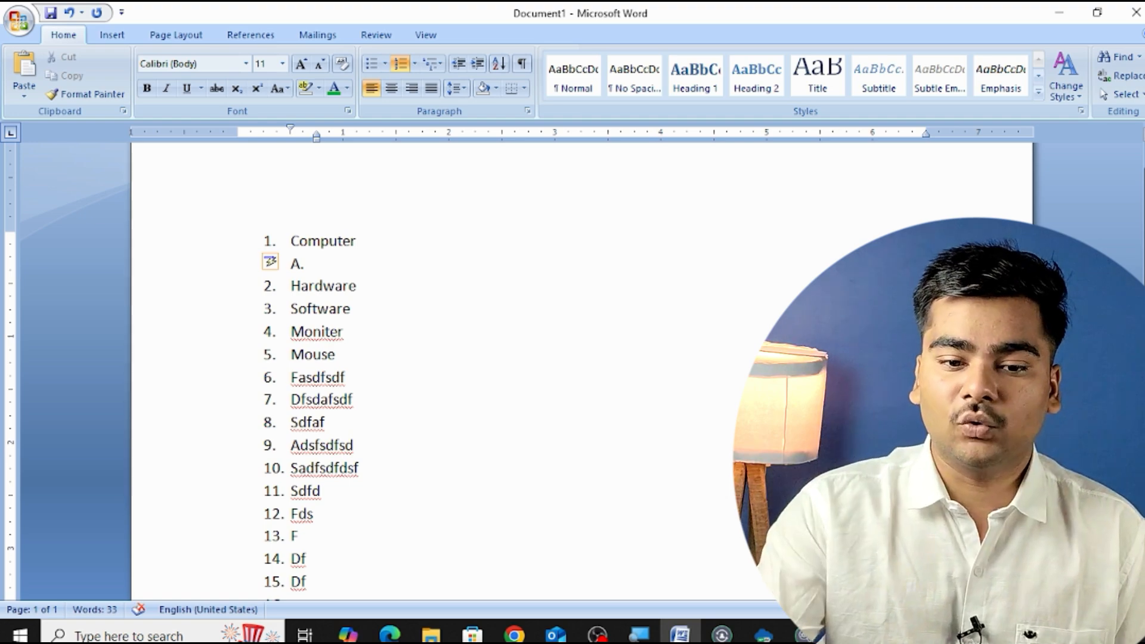
pyautogui.moveTo(274, 270)
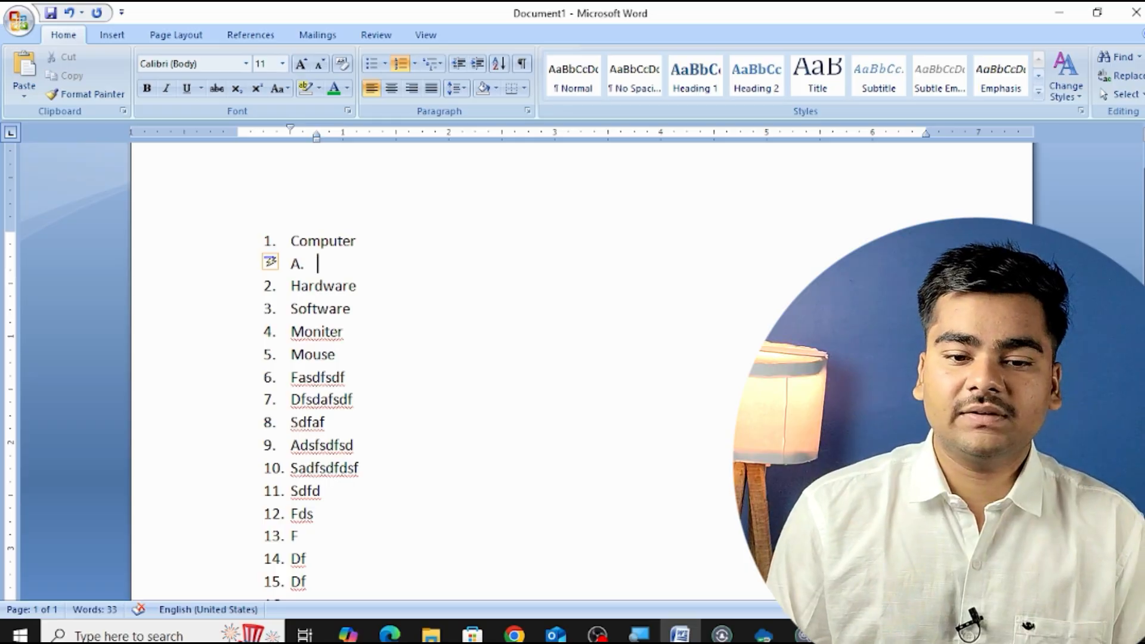
pyautogui.write('Ms office')
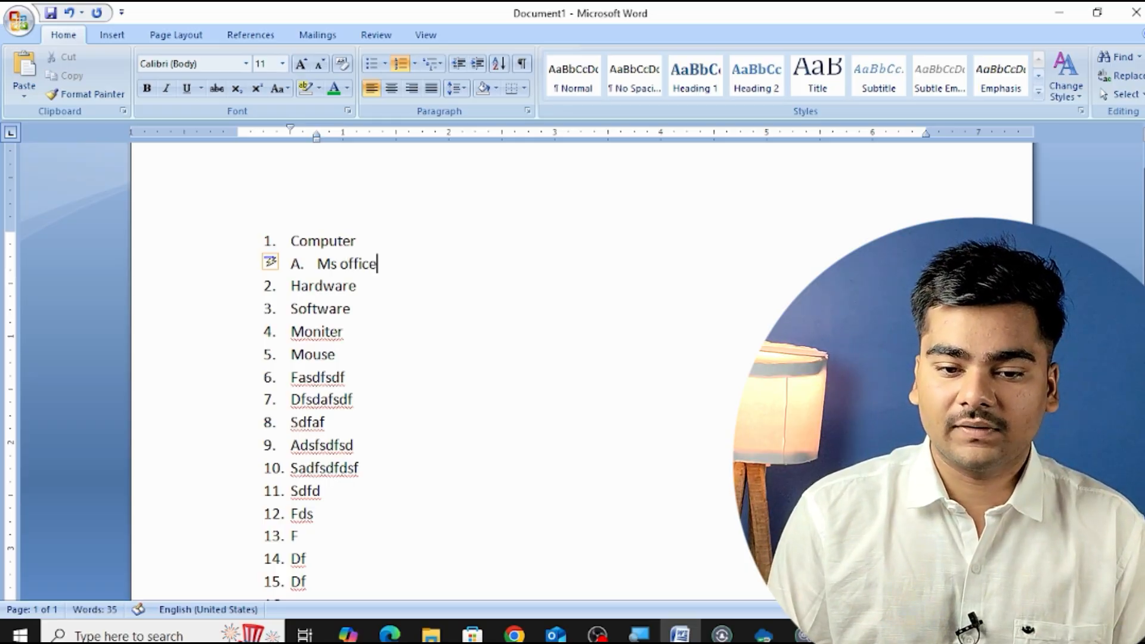
# Add "Excel" as sub-item B below "Ms office" and start an empty sub-item C
pyautogui.press('Return')
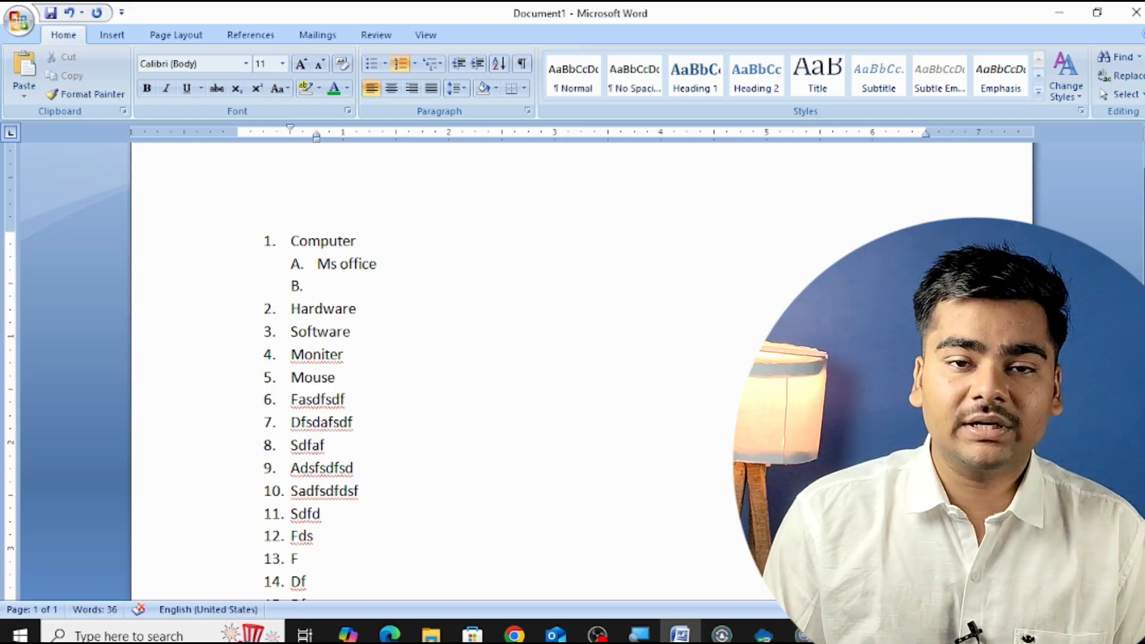
pyautogui.write('m')
pyautogui.press('BackSpace')
pyautogui.write('excel')
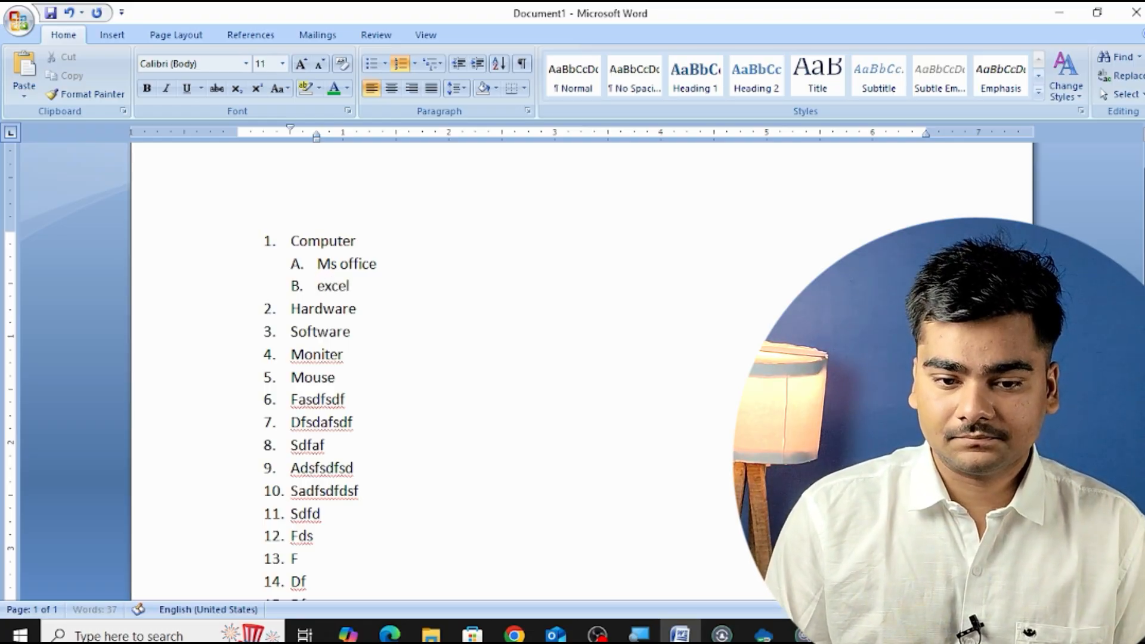
pyautogui.press('Return')
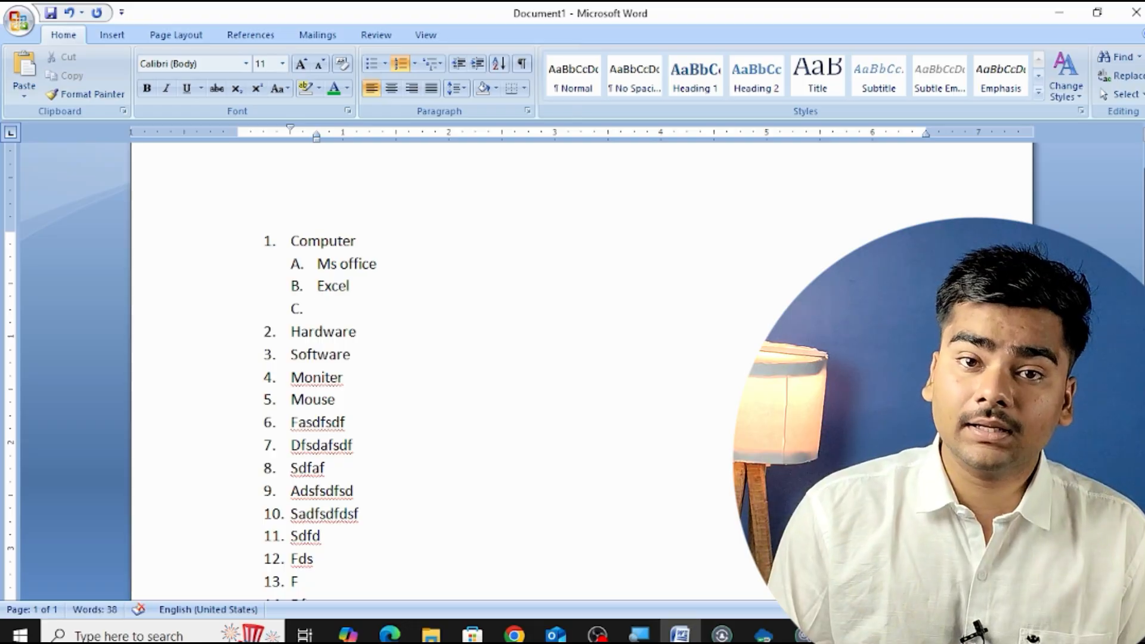
# Fill sub-item C with "Powerpoint" and insert an unnumbered line below "Software" in the main list
pyautogui.write('powerpoint')
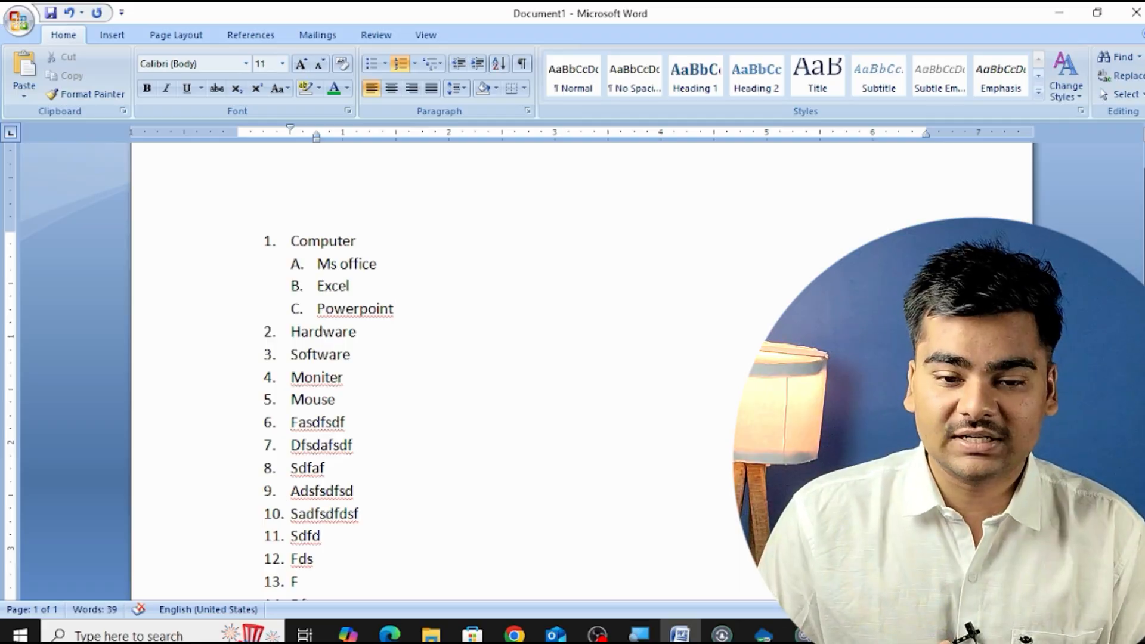
pyautogui.click(354, 354)
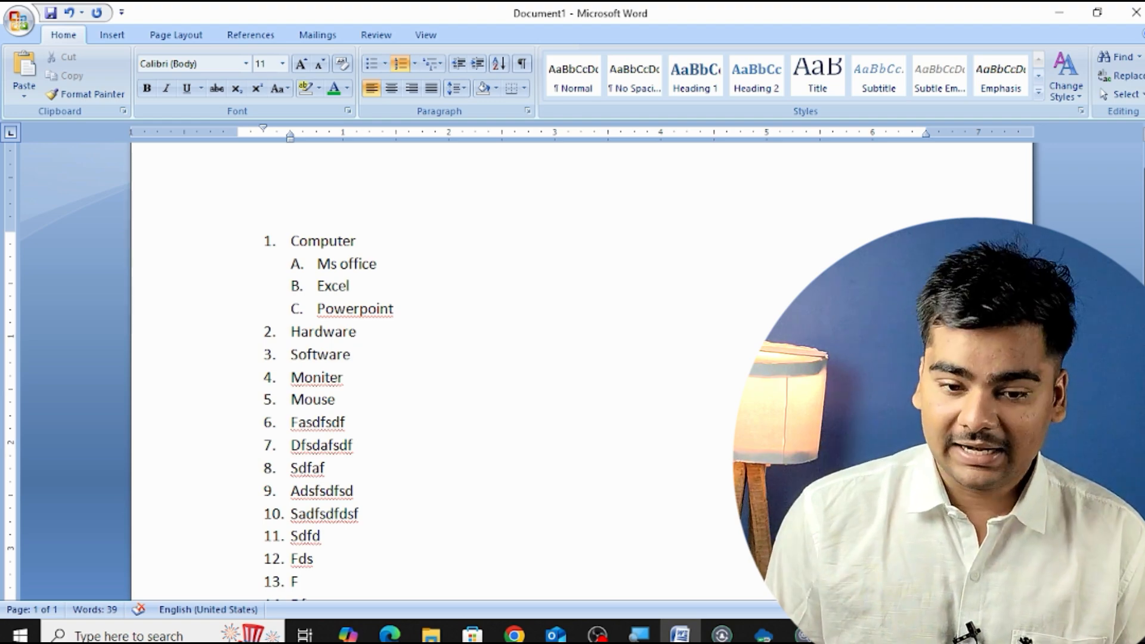
pyautogui.press('Return')
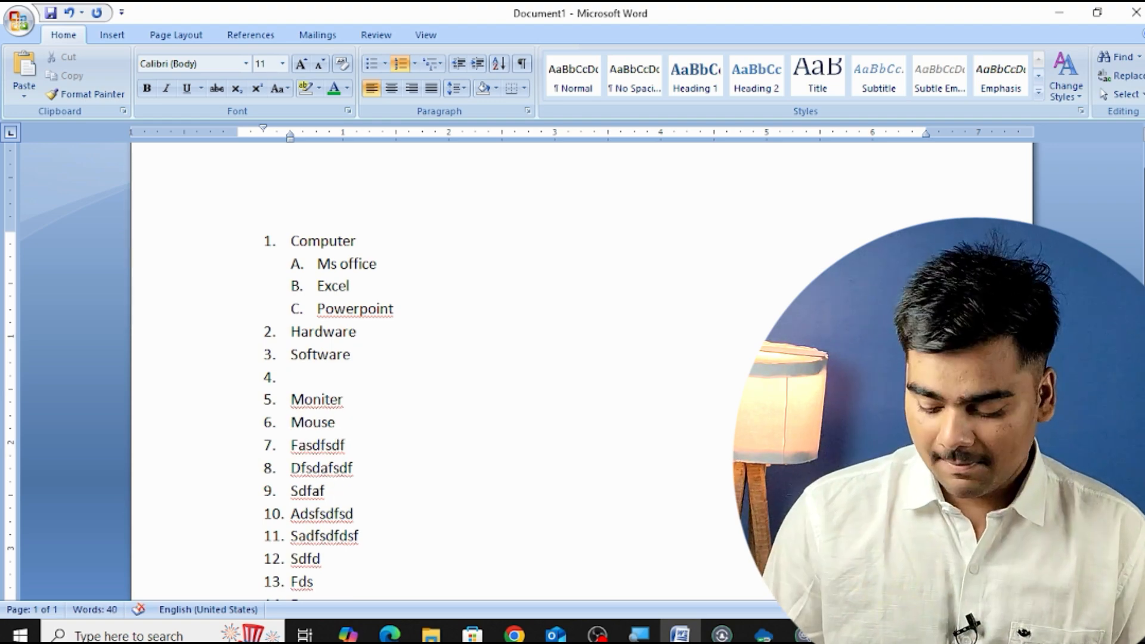
pyautogui.press('BackSpace')
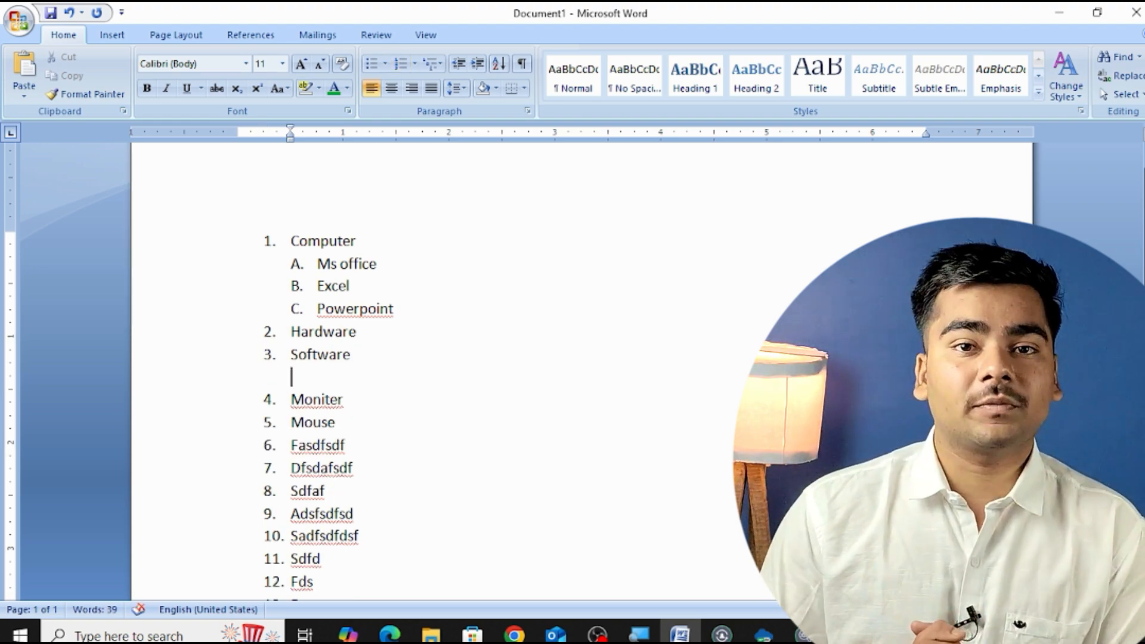
# Start a roman-numeral sub-list below "Software" with "i. Application software"
pyautogui.write('i')
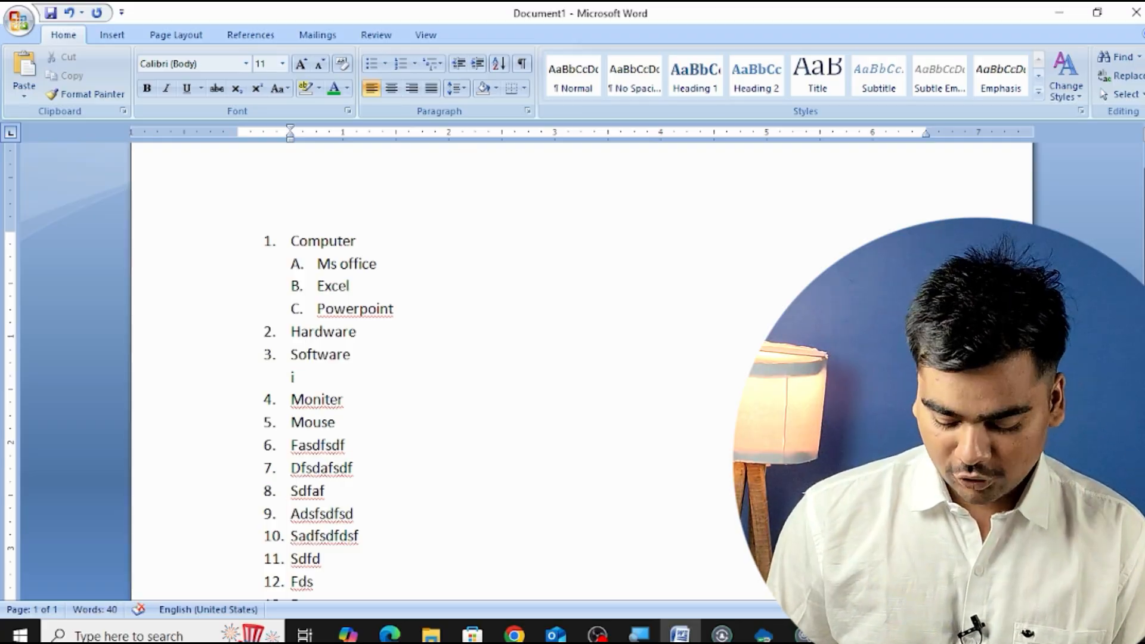
pyautogui.write('.')
pyautogui.press('Tab')
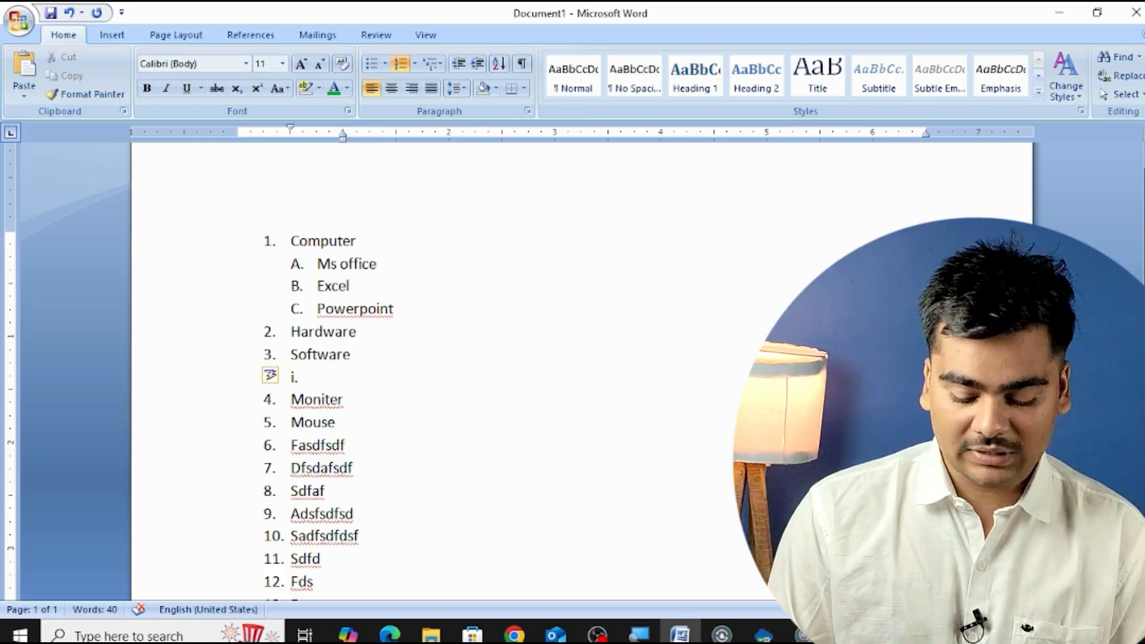
pyautogui.write('applicati')
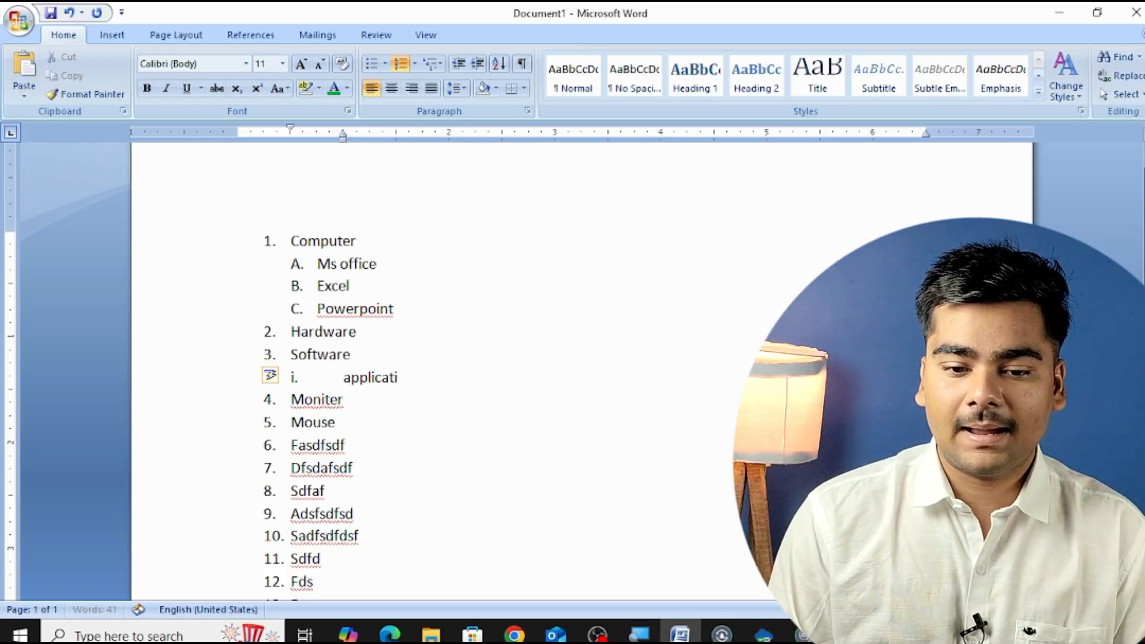
pyautogui.write('on software')
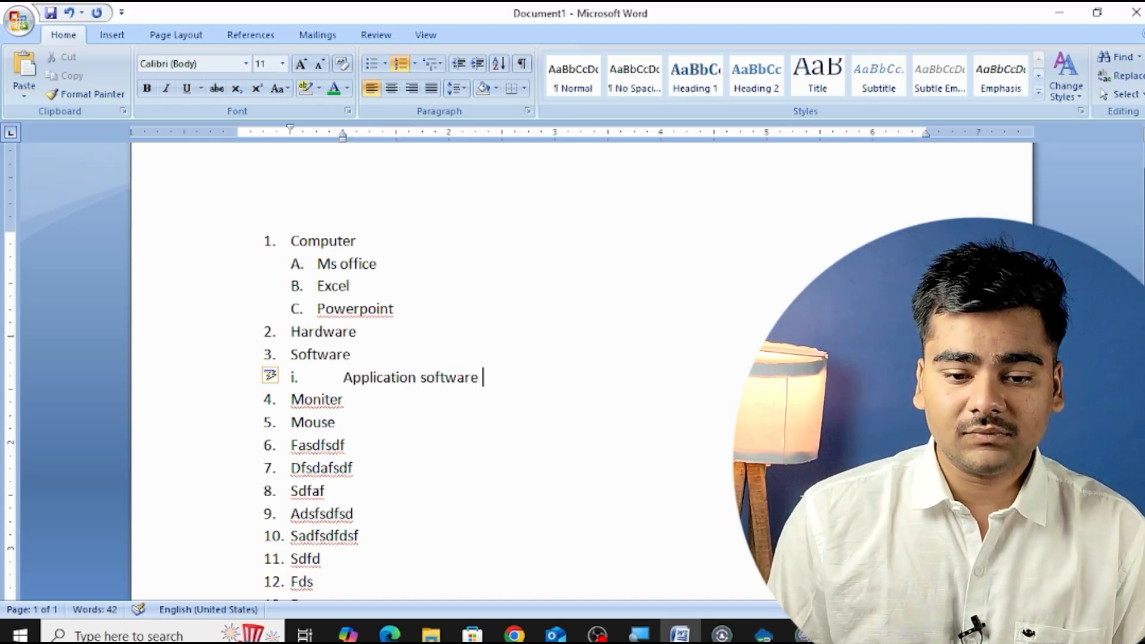
# Add "Sytme software" as sub-item ii below "Application software"
pyautogui.press('Return')
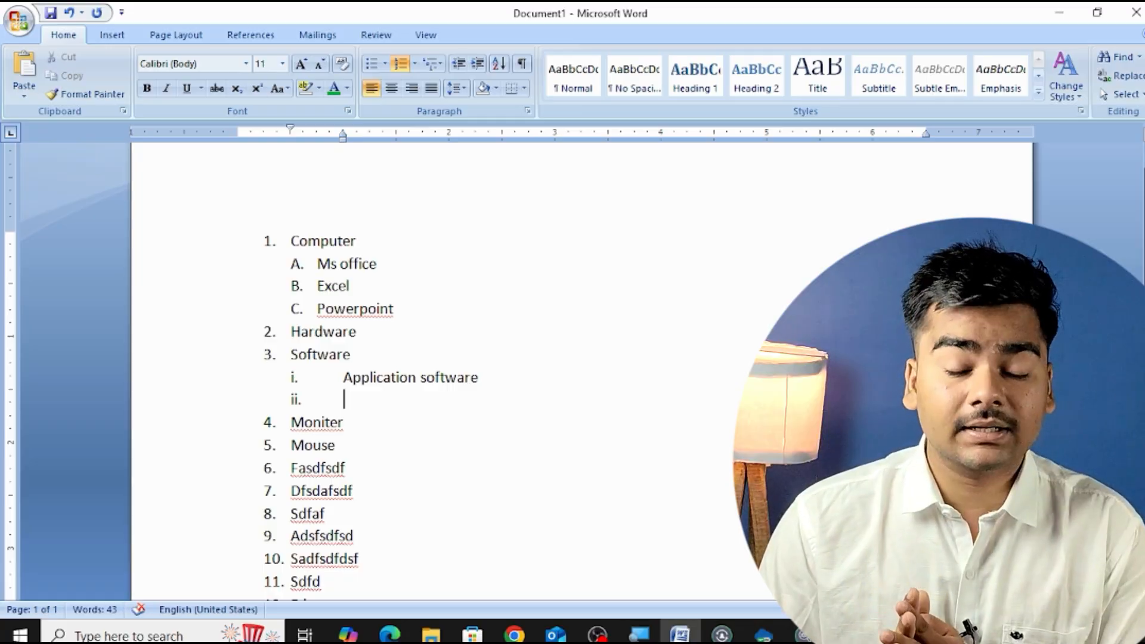
pyautogui.write('s')
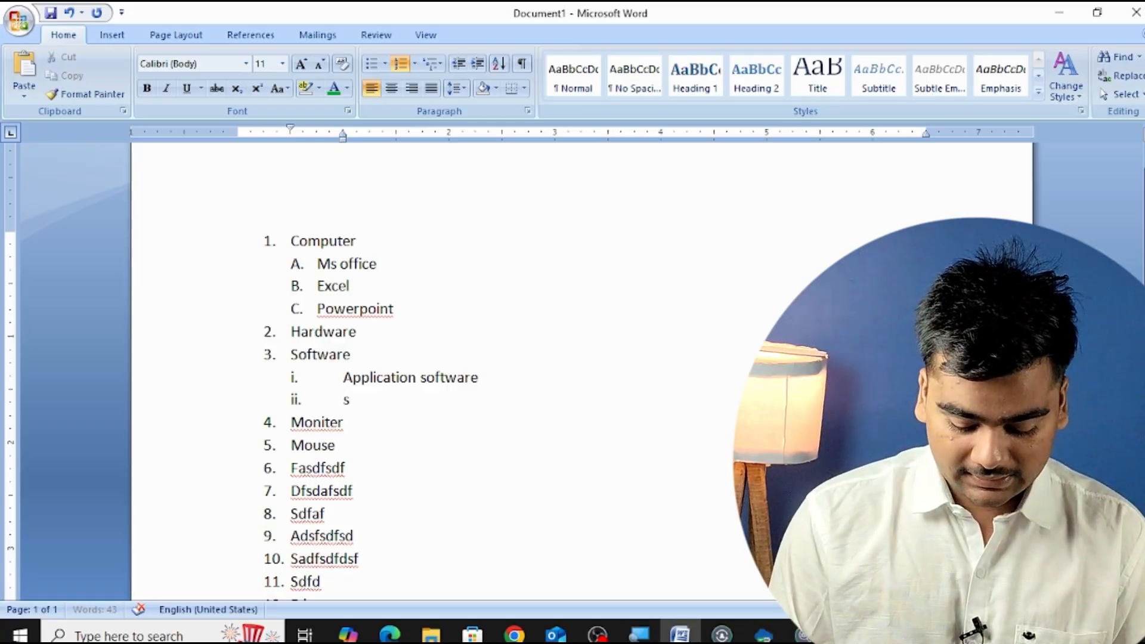
pyautogui.write('ytme softfw')
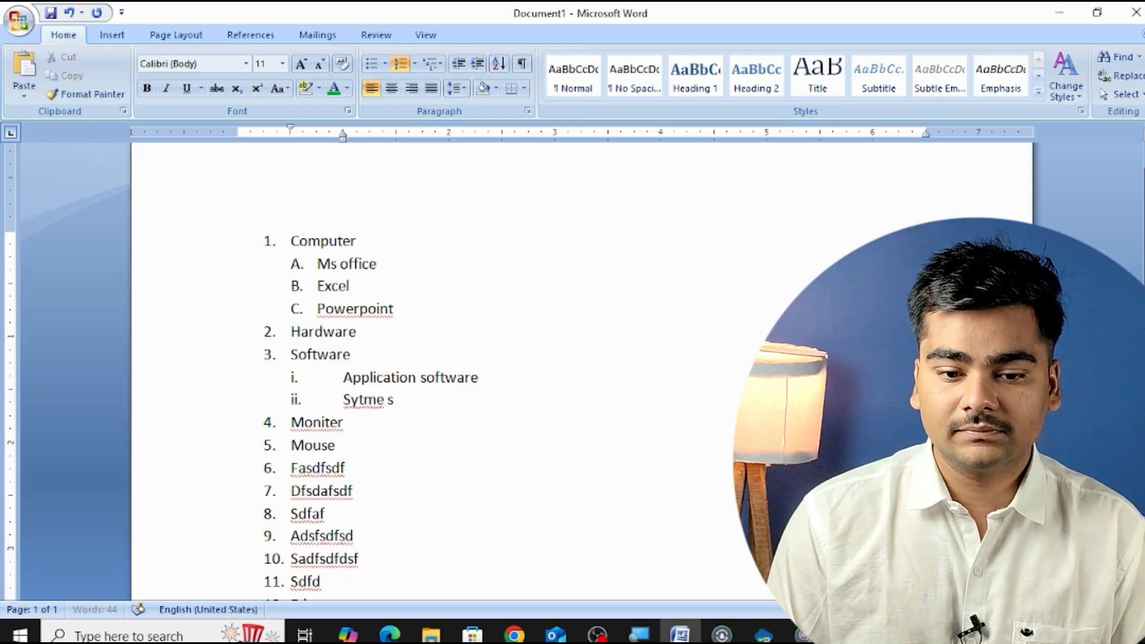
pyautogui.press('BackSpace')
pyautogui.press('BackSpace')
pyautogui.press('BackSpace')
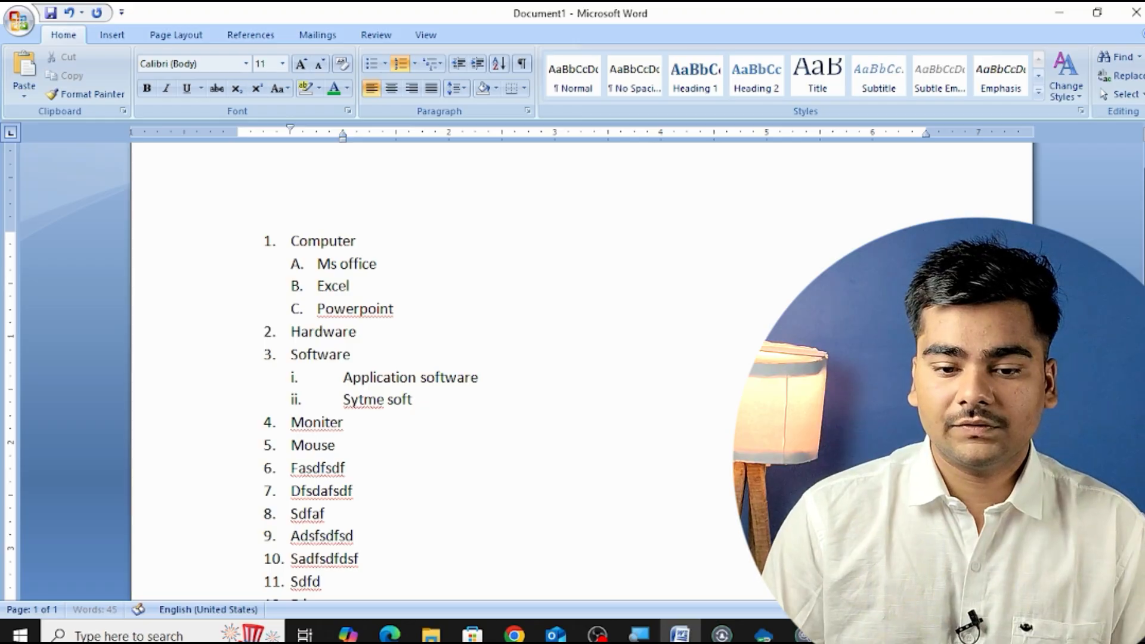
pyautogui.write('tware')
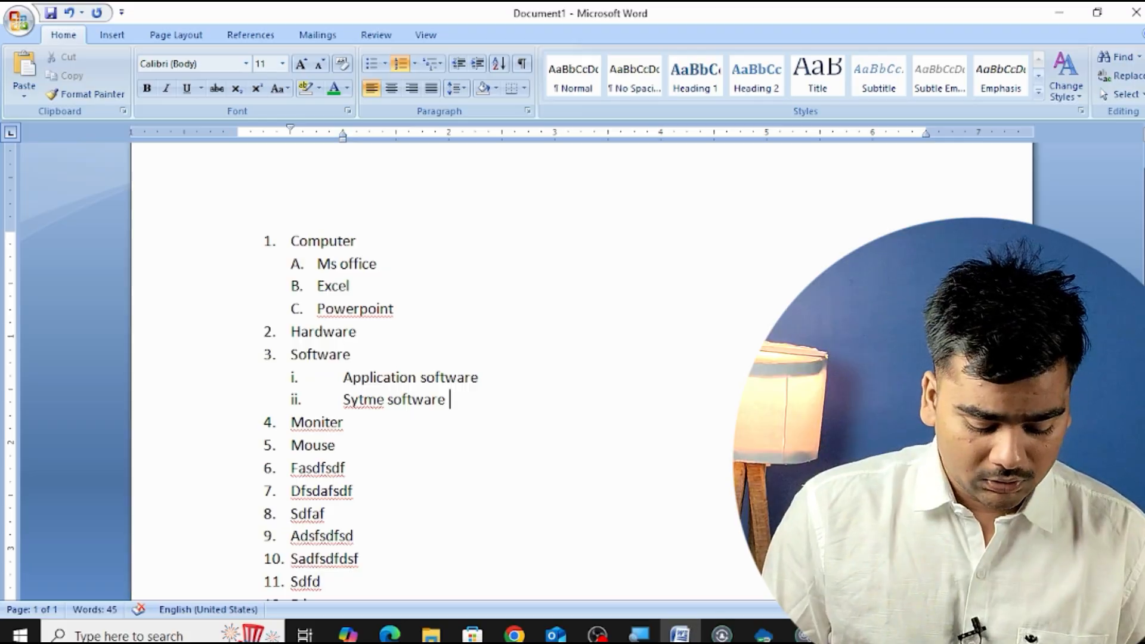
# Clear the whole document and write "Computer" as its only line
pyautogui.hotkey('ctrl', 'a')
pyautogui.press('Delete')
pyautogui.write('Comp[')
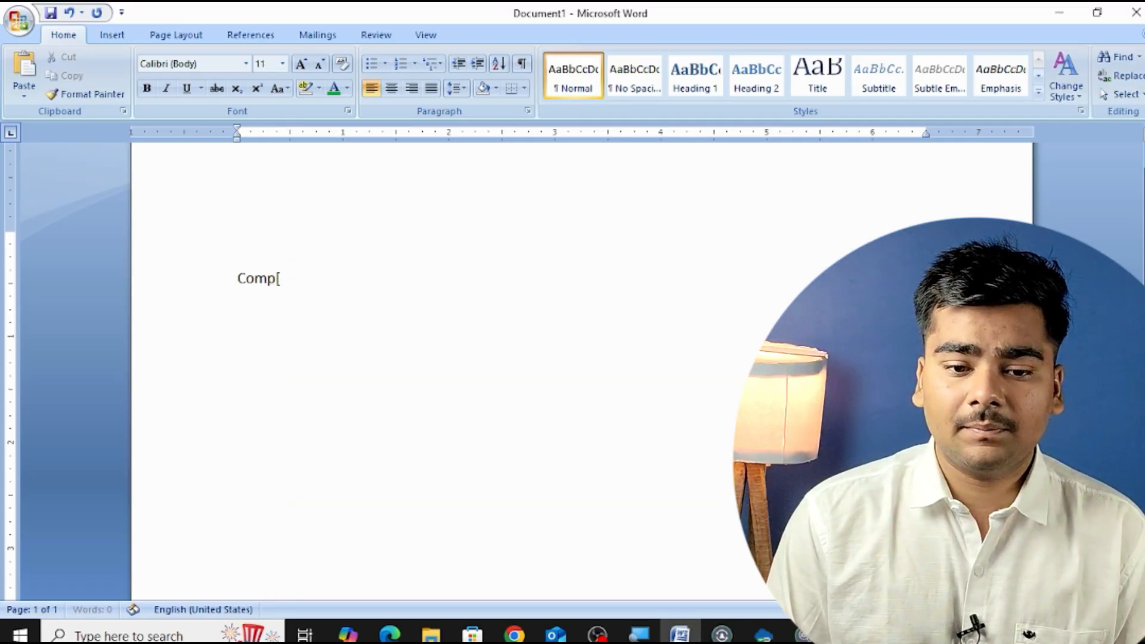
pyautogui.write('uter')
pyautogui.press('BackSpace')
pyautogui.press('BackSpace')
pyautogui.press('BackSpace')
pyautogui.press('BackSpace')
pyautogui.press('BackSpace')
pyautogui.press('BackSpace')
pyautogui.write('ut')
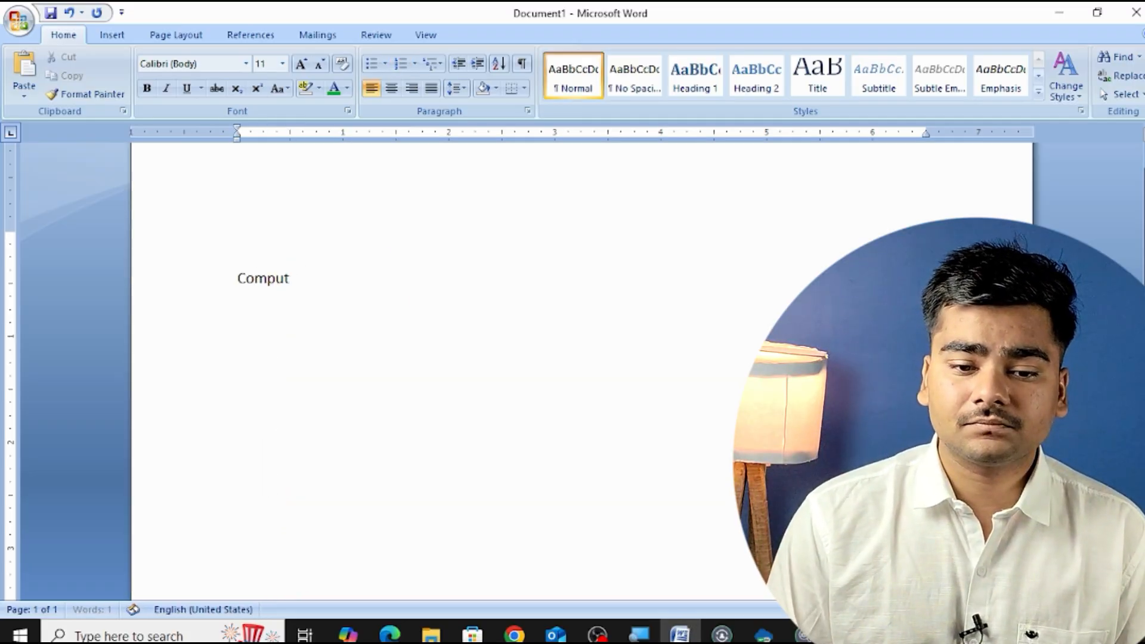
pyautogui.write('er')
# Apply the multilevel list style with diamond, arrow and square bullets to "Computer"
pyautogui.moveTo(306, 278); pyautogui.dragTo(201, 273)
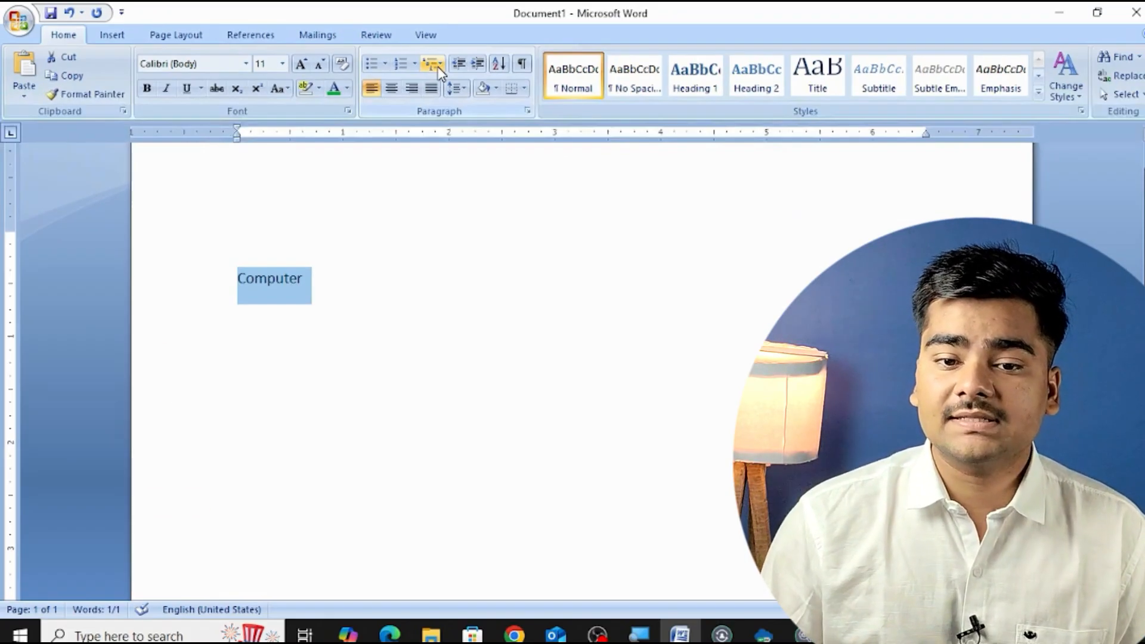
pyautogui.click(438, 68)
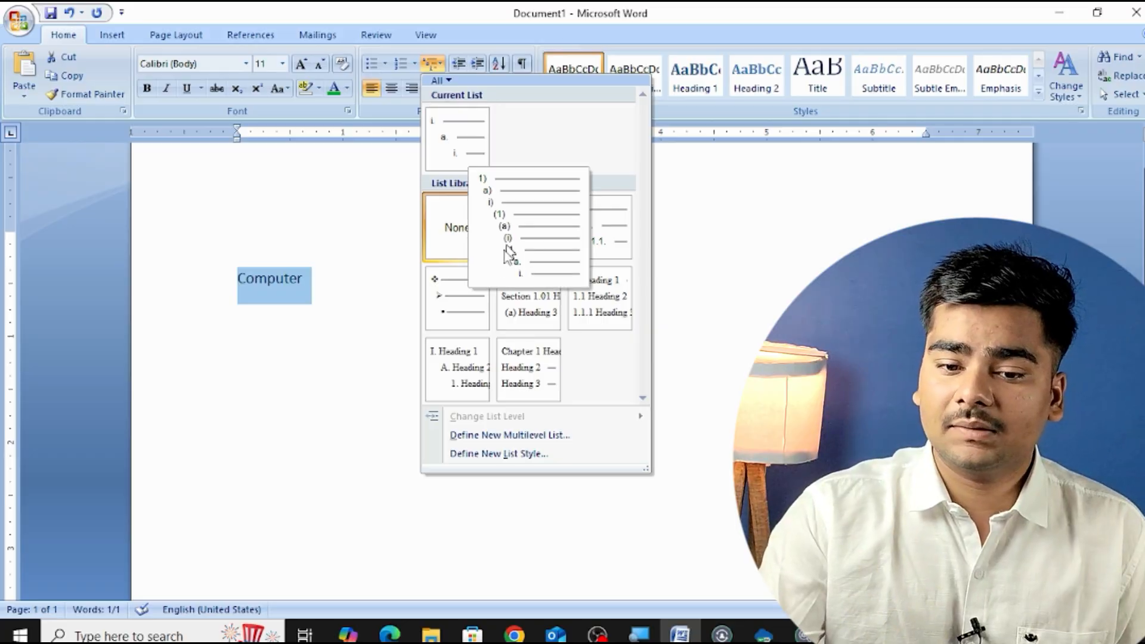
pyautogui.moveTo(616, 272)
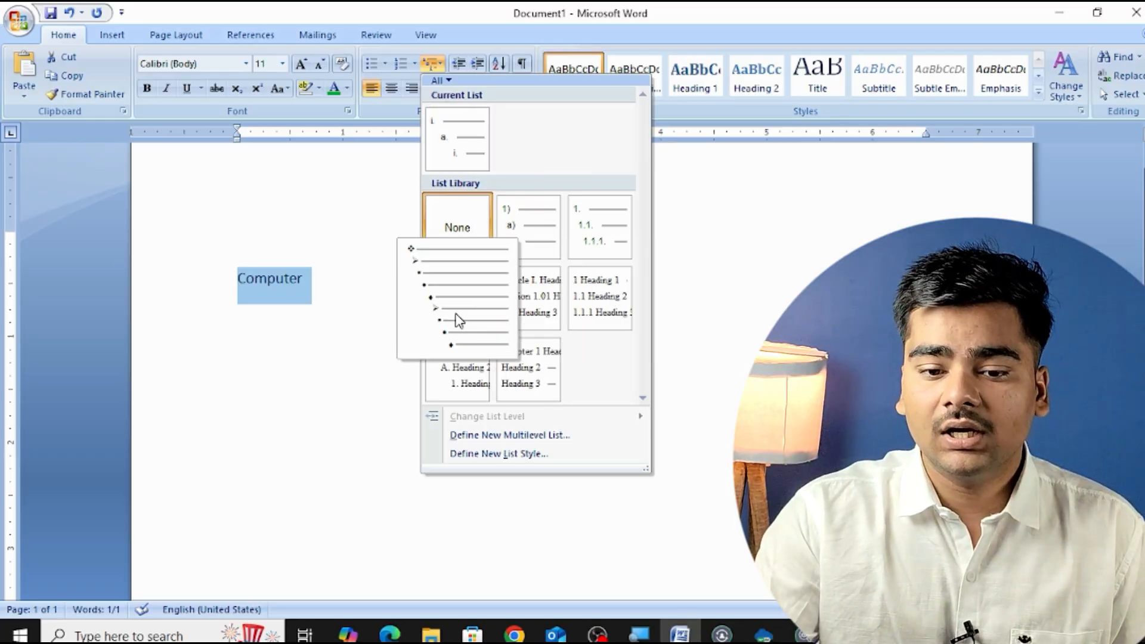
pyautogui.click(457, 320)
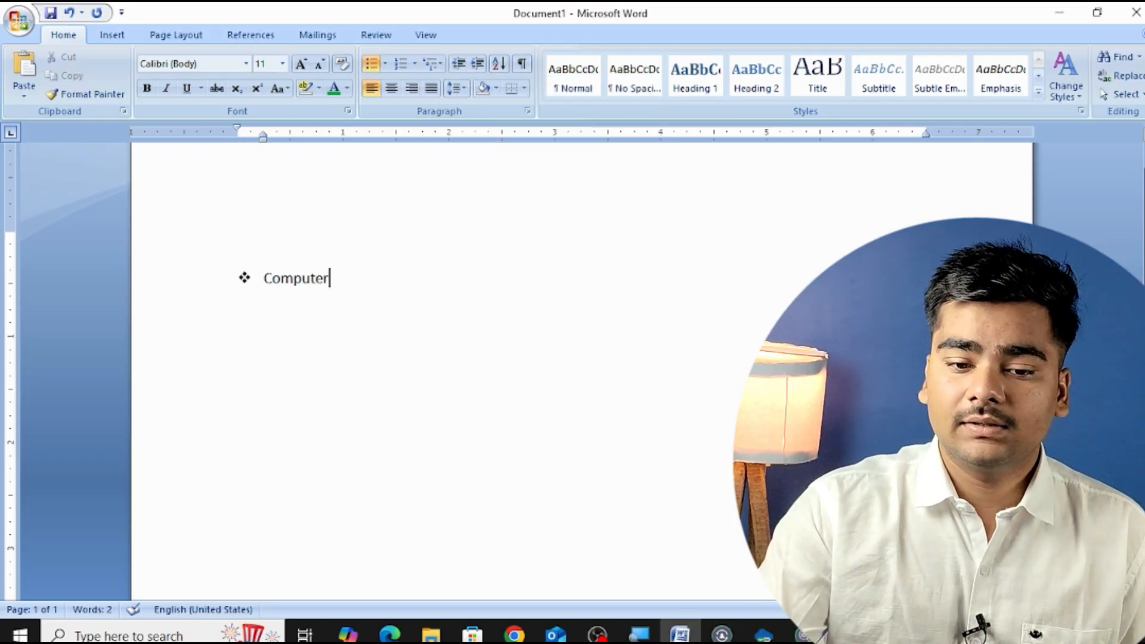
# Add the second-level item "Asdfsdfsdf" and the third-level item "Afsdafsadfsdf" below "Computer"
pyautogui.press('Return')
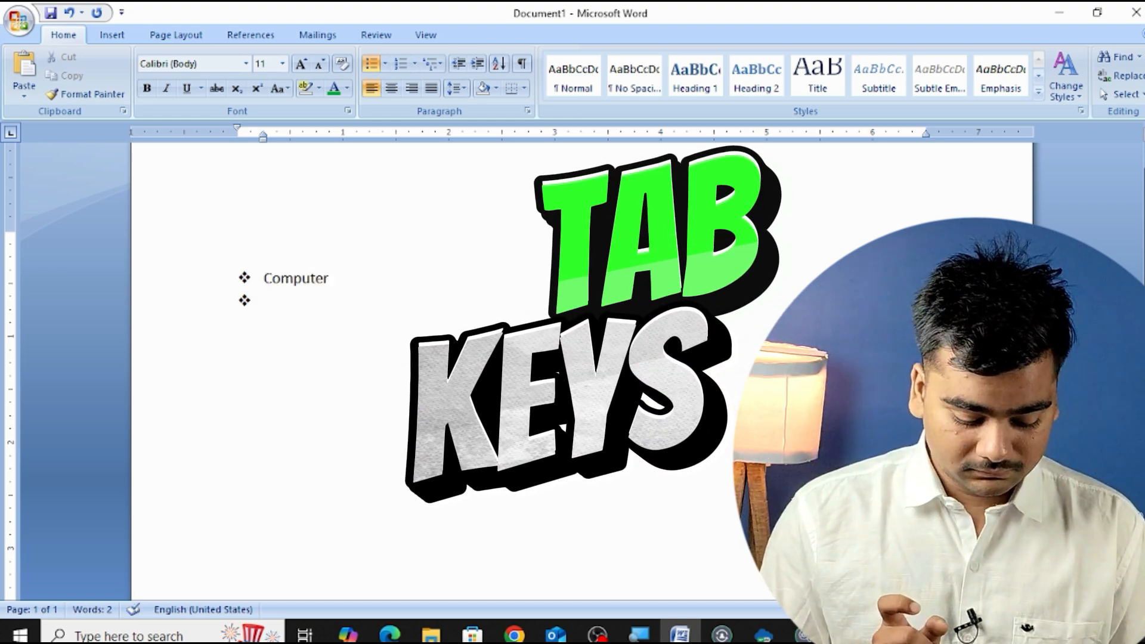
pyautogui.press('Tab')
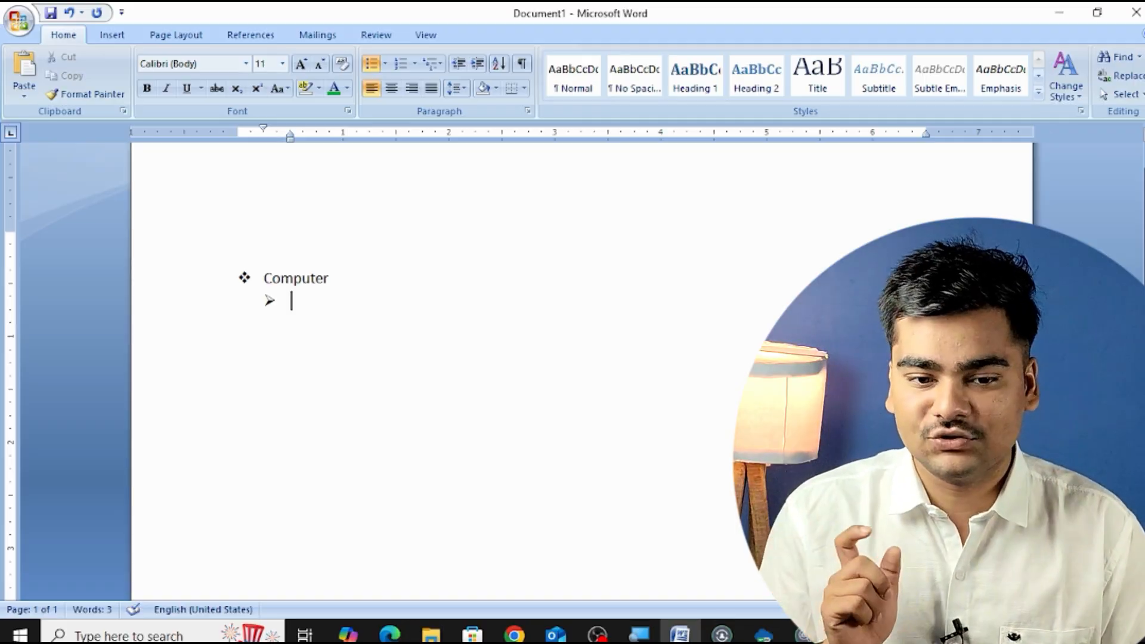
pyautogui.write('asdfsdfsdf')
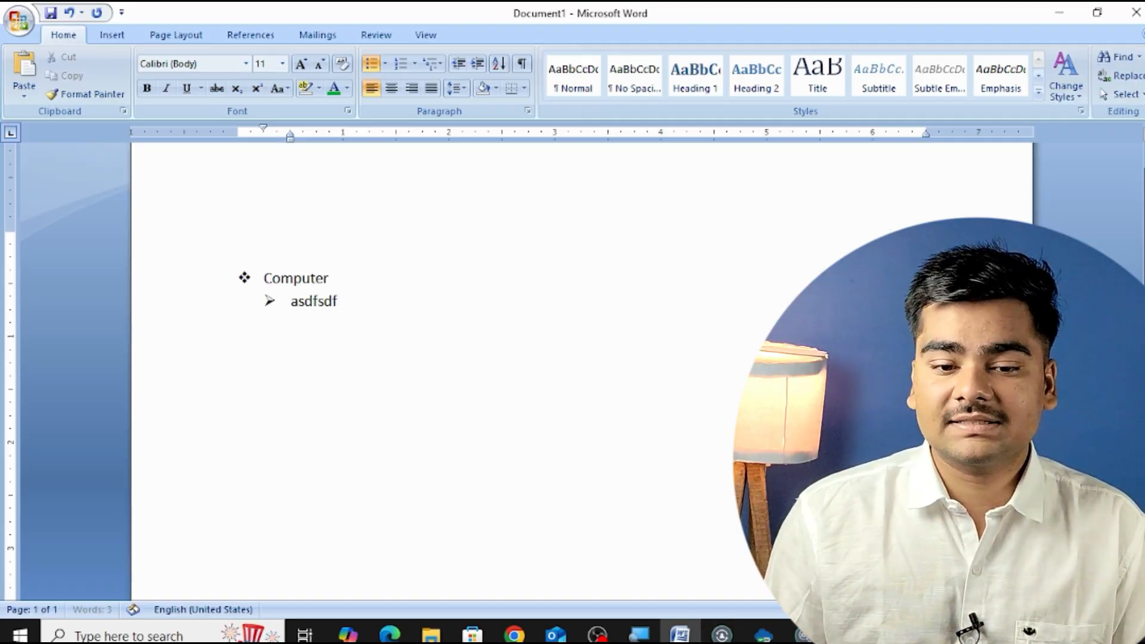
pyautogui.press('Return')
pyautogui.press('Tab')
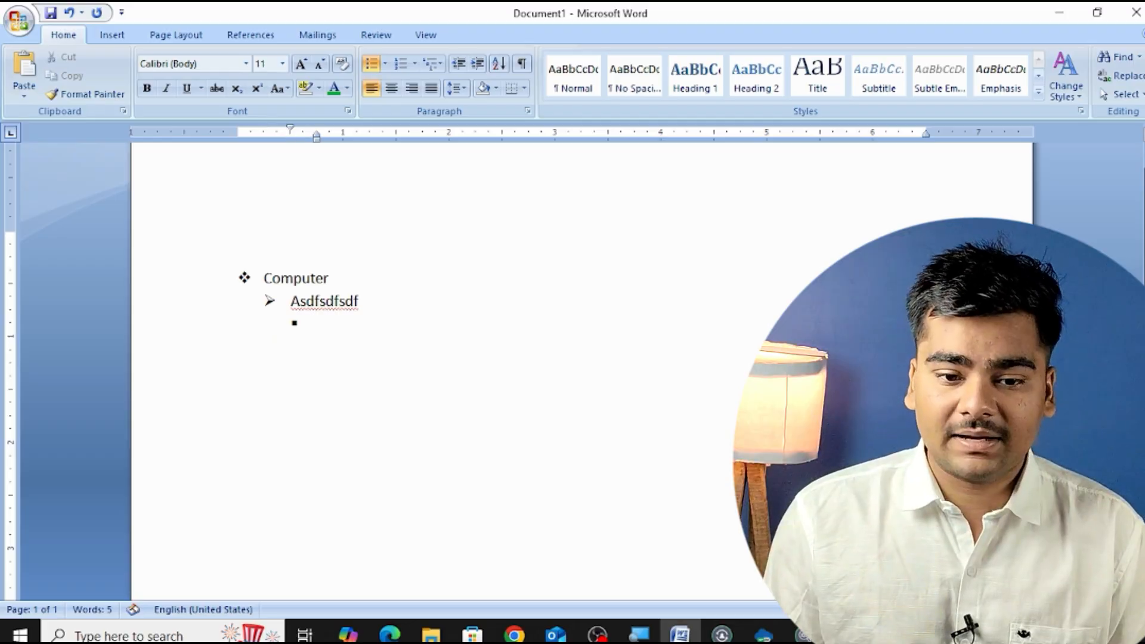
pyautogui.write('afsdafsadfsdf')
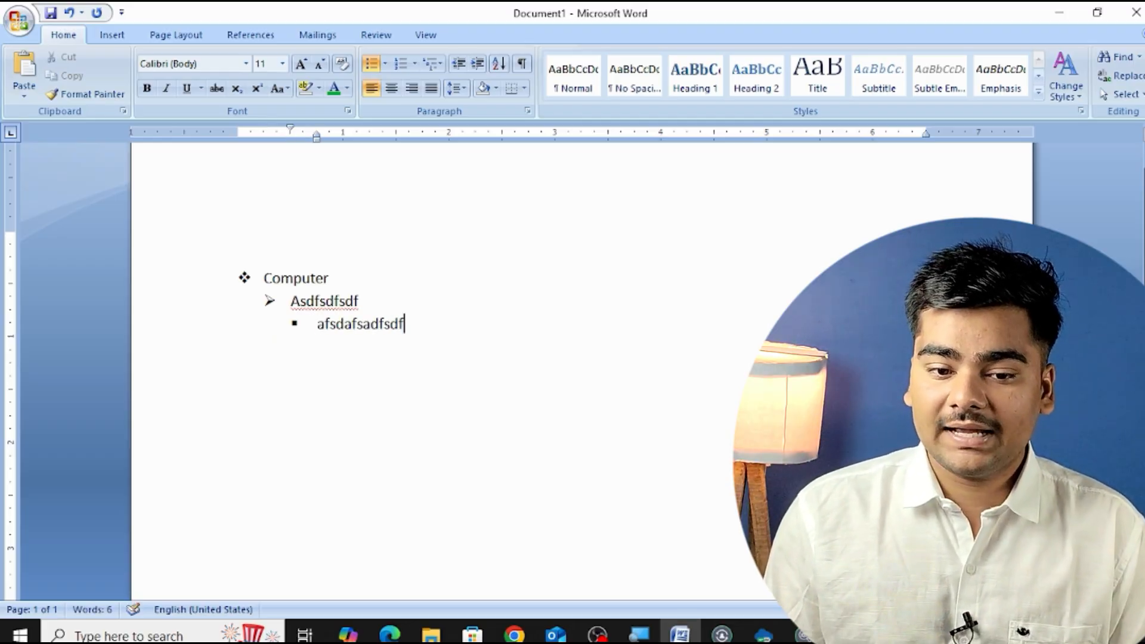
# Continue the multilevel list with "Sfassdf", "Sadfsdfa" and "sdafsdf", each one level deeper than the item before
pyautogui.press('Return')
pyautogui.press('Tab')
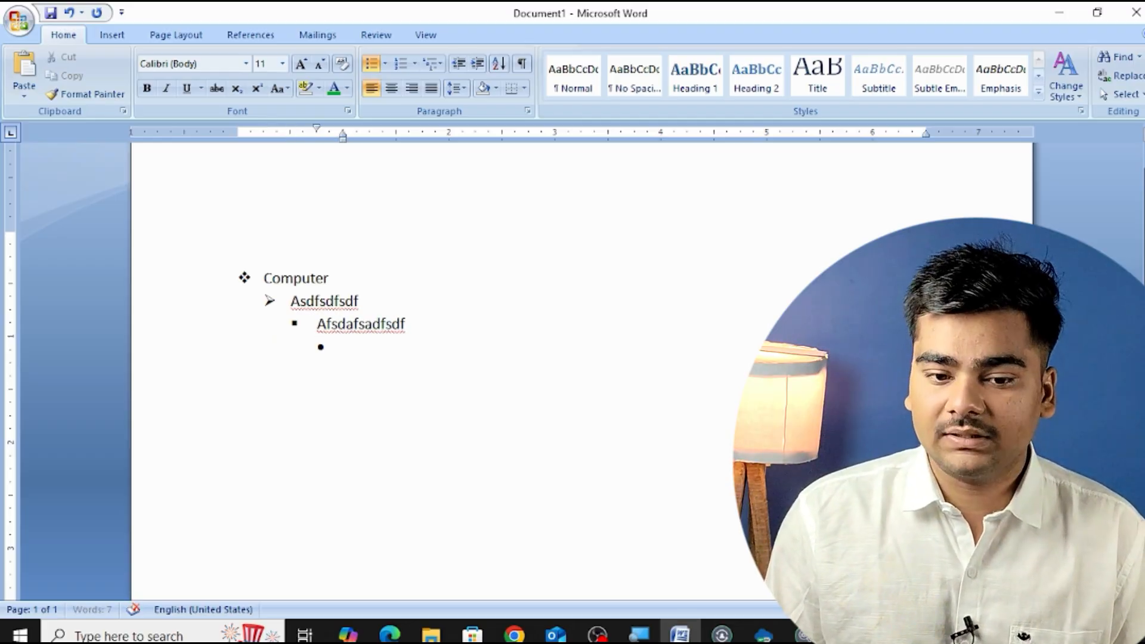
pyautogui.write('sfassdf')
pyautogui.press('Return')
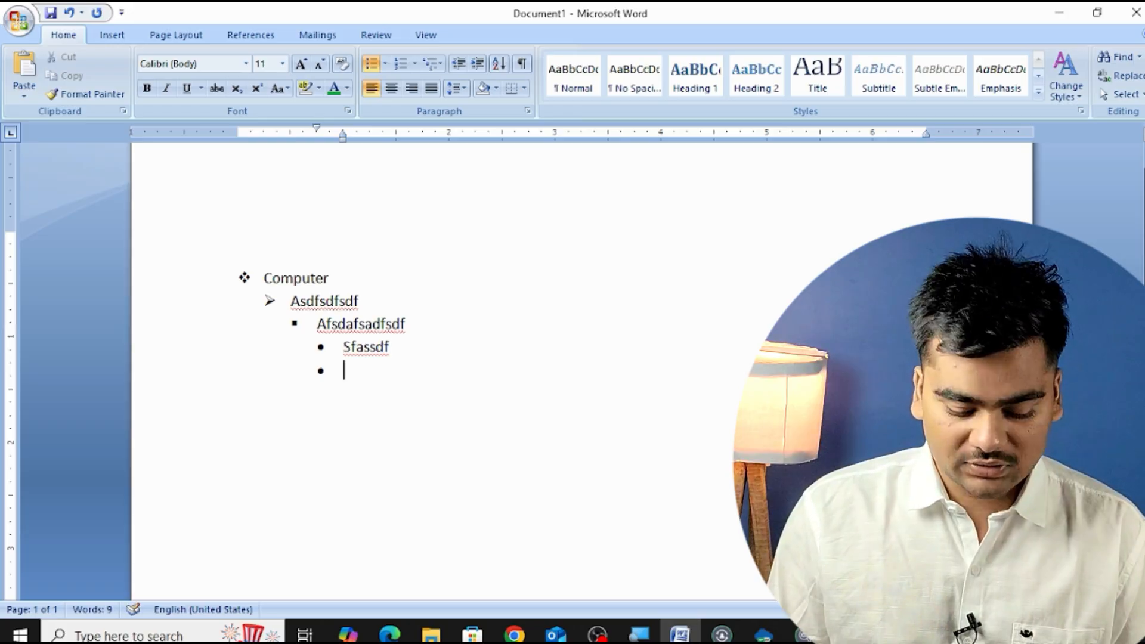
pyautogui.press('Tab')
pyautogui.write('sadfsdfa')
pyautogui.press('Return')
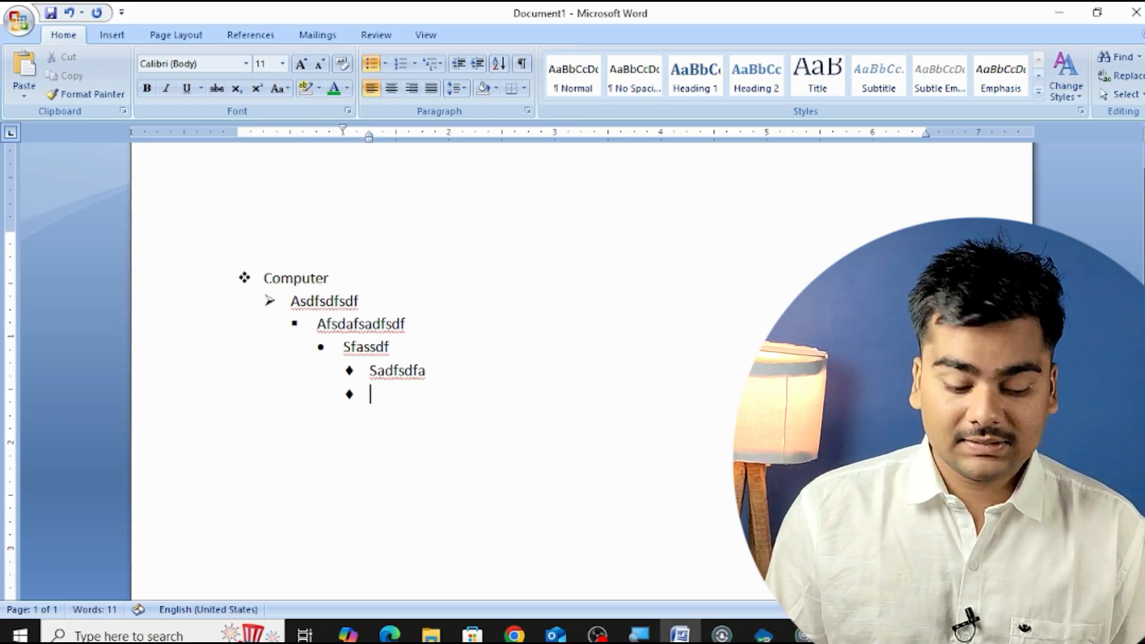
pyautogui.press('Tab')
pyautogui.write('sdafsdf')
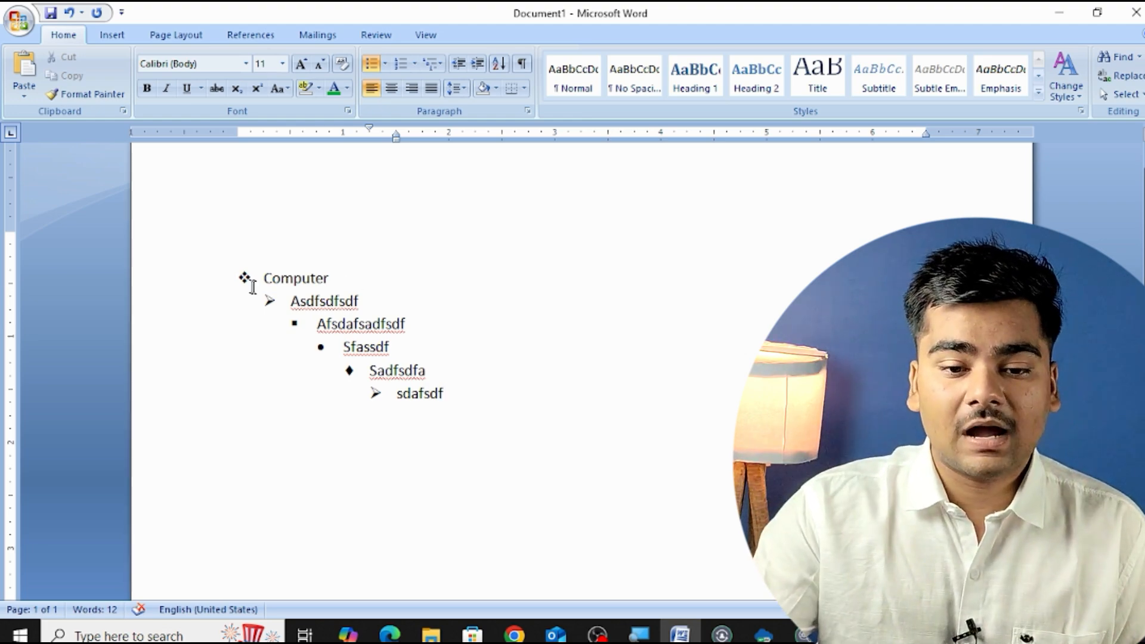
# Decrease the indent of the whole multilevel list until all items from "Computer" to "sdafsdf" align slightly outside the left margin
pyautogui.moveTo(262, 278); pyautogui.dragTo(444, 422)
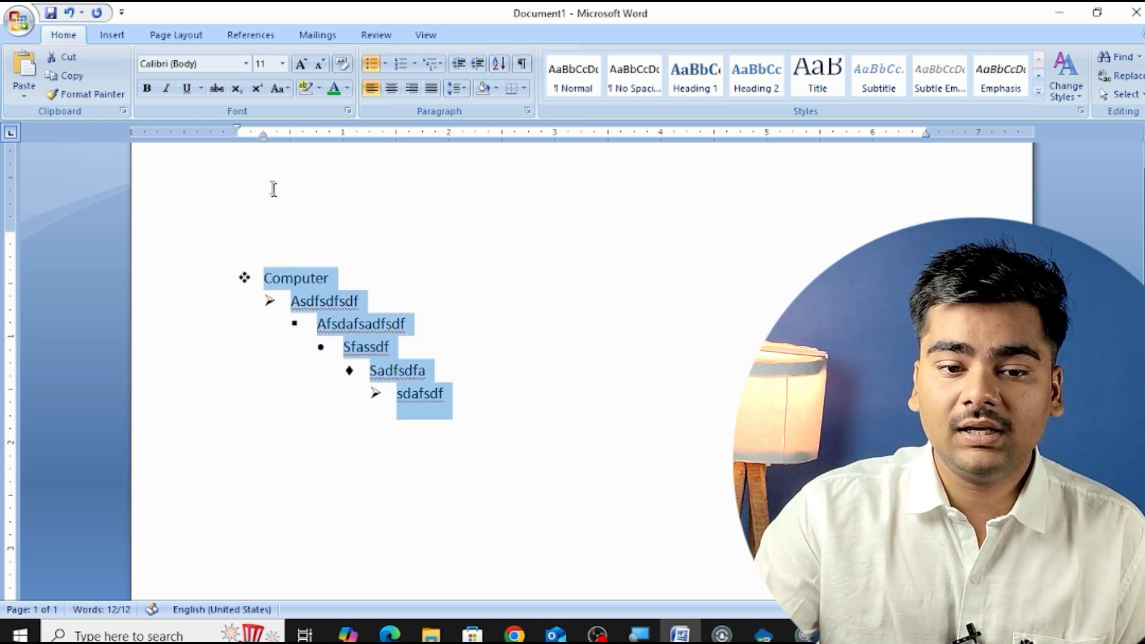
pyautogui.moveTo(262, 140); pyautogui.dragTo(238, 153)
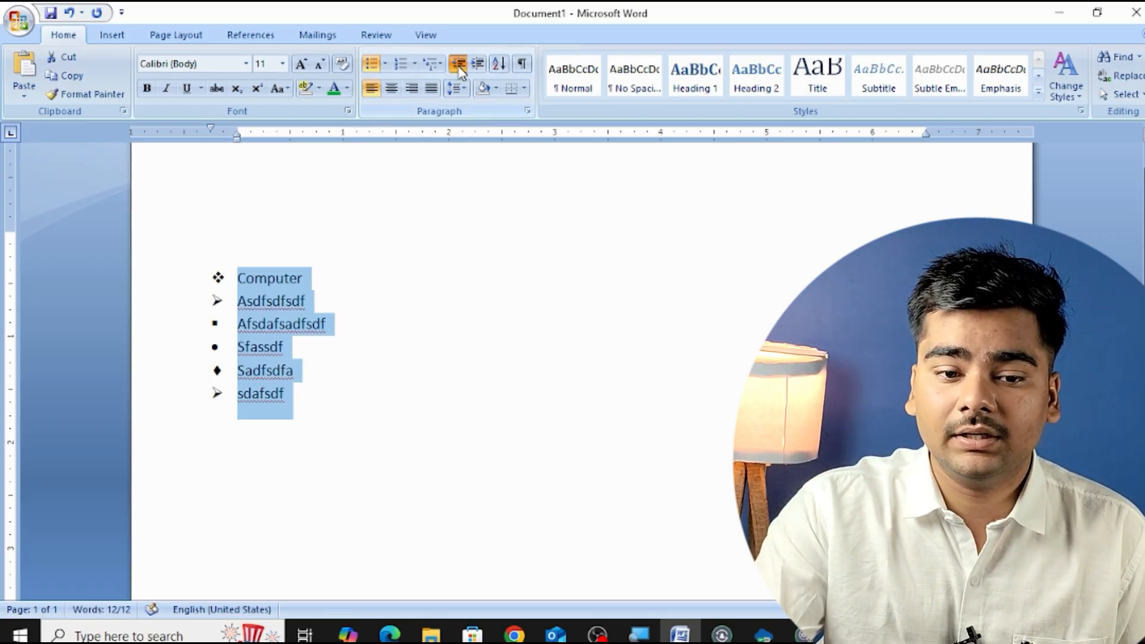
# Delete the text of all list items from "Computer" to "sdafsdf"
pyautogui.click(218, 370)
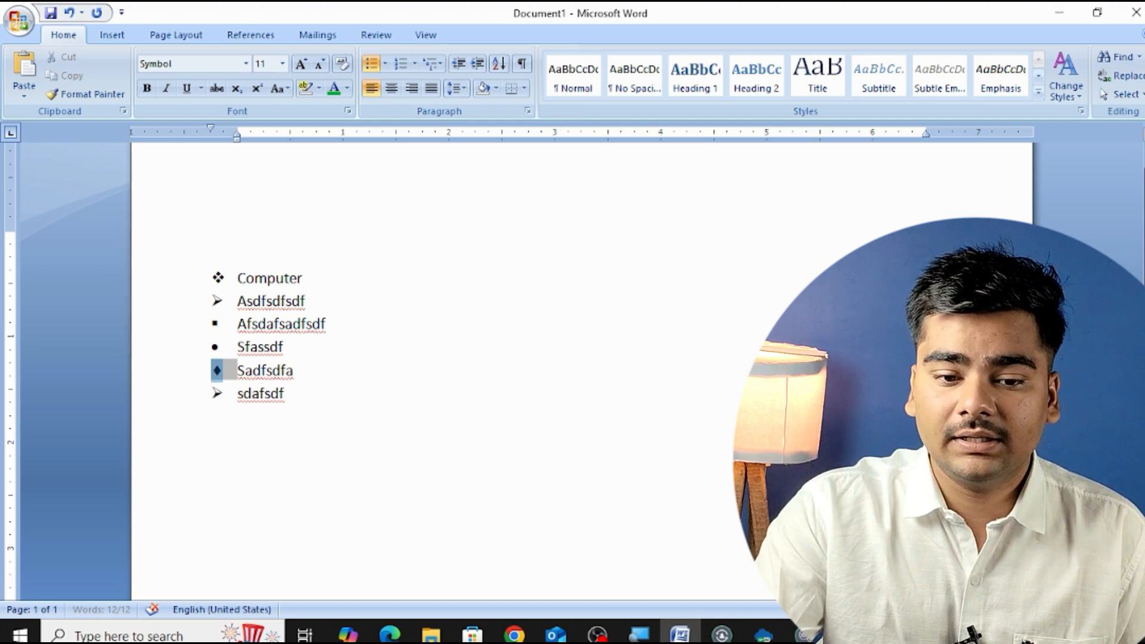
pyautogui.moveTo(237, 278); pyautogui.dragTo(347, 410)
pyautogui.press('BackSpace')
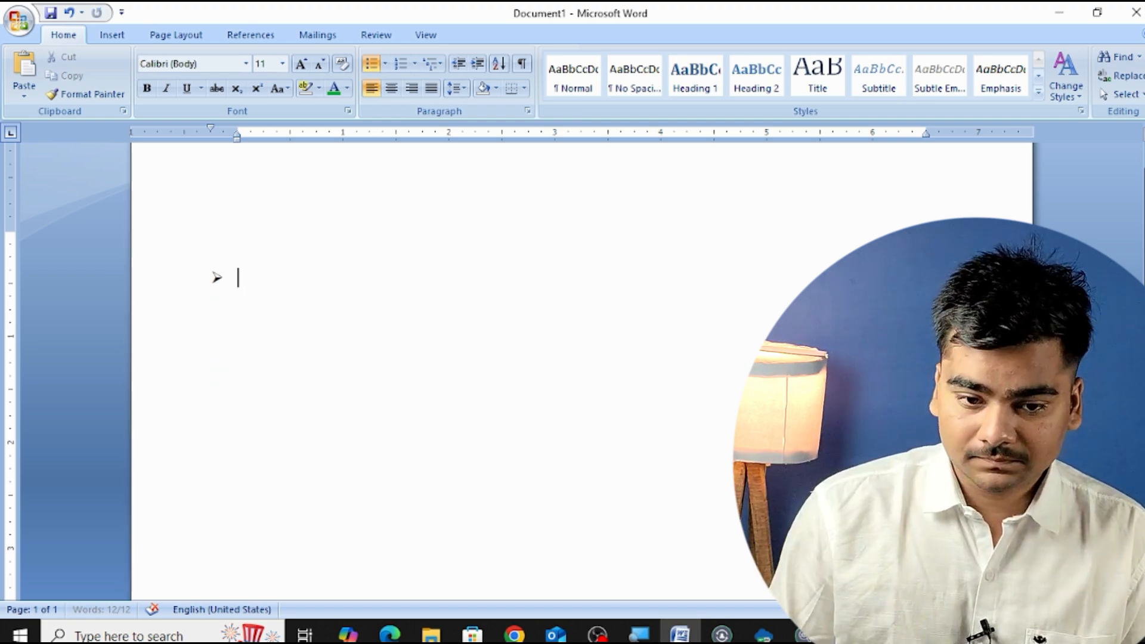
# Remove the arrow bullet from the empty paragraph
pyautogui.press('BackSpace')
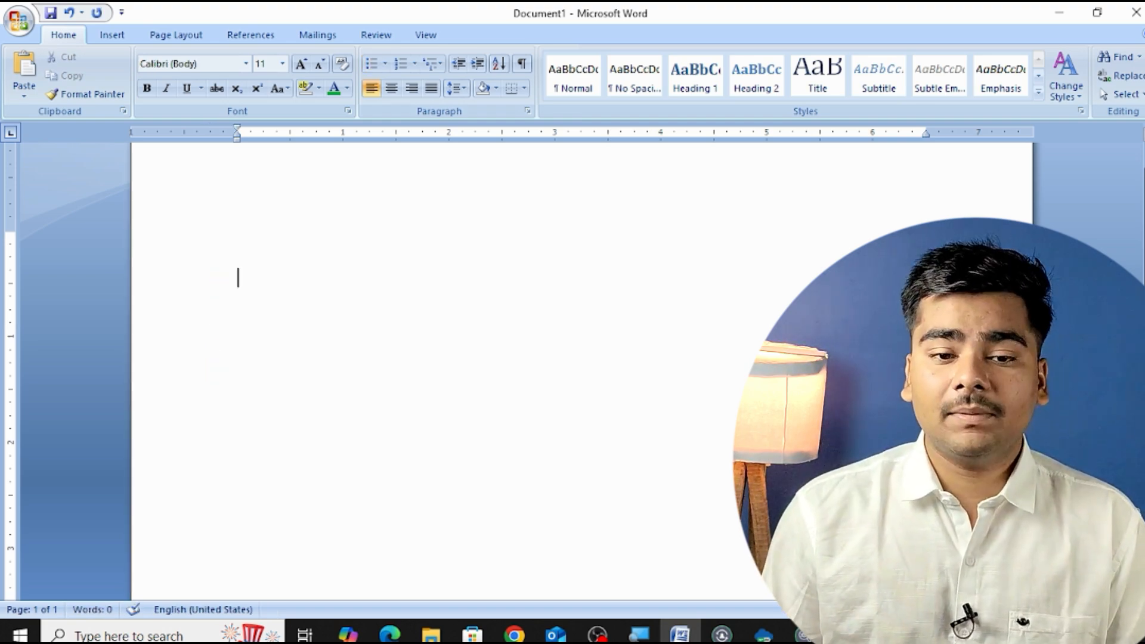
pyautogui.keyDown('ctrl'); pyautogui.scroll(2, 272, 223); pyautogui.keyUp('ctrl')
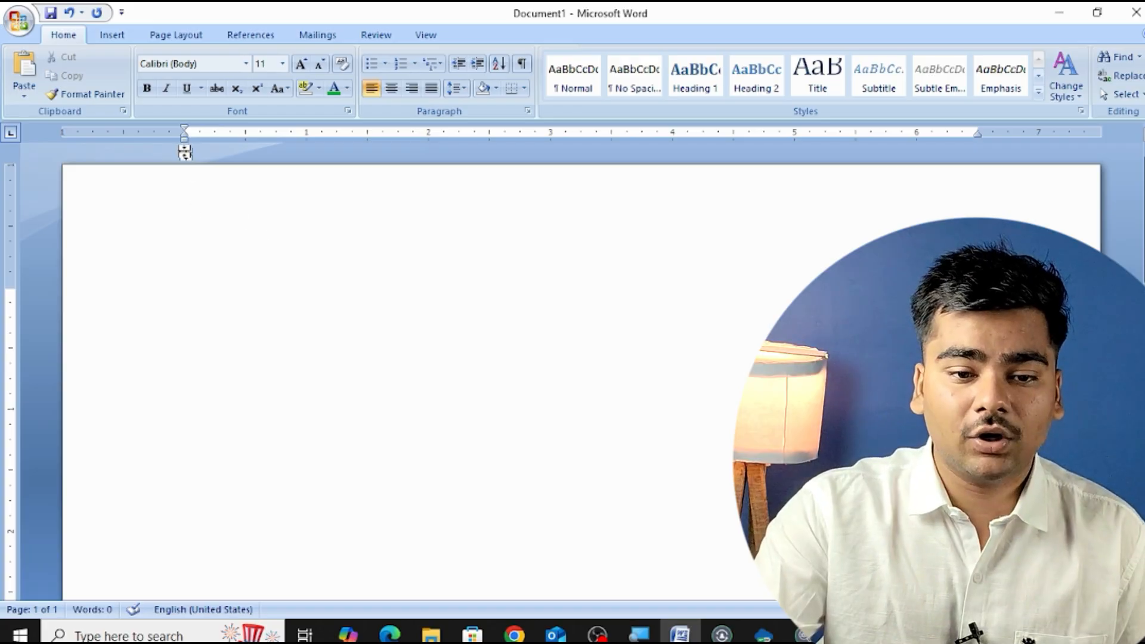
pyautogui.write('sd')
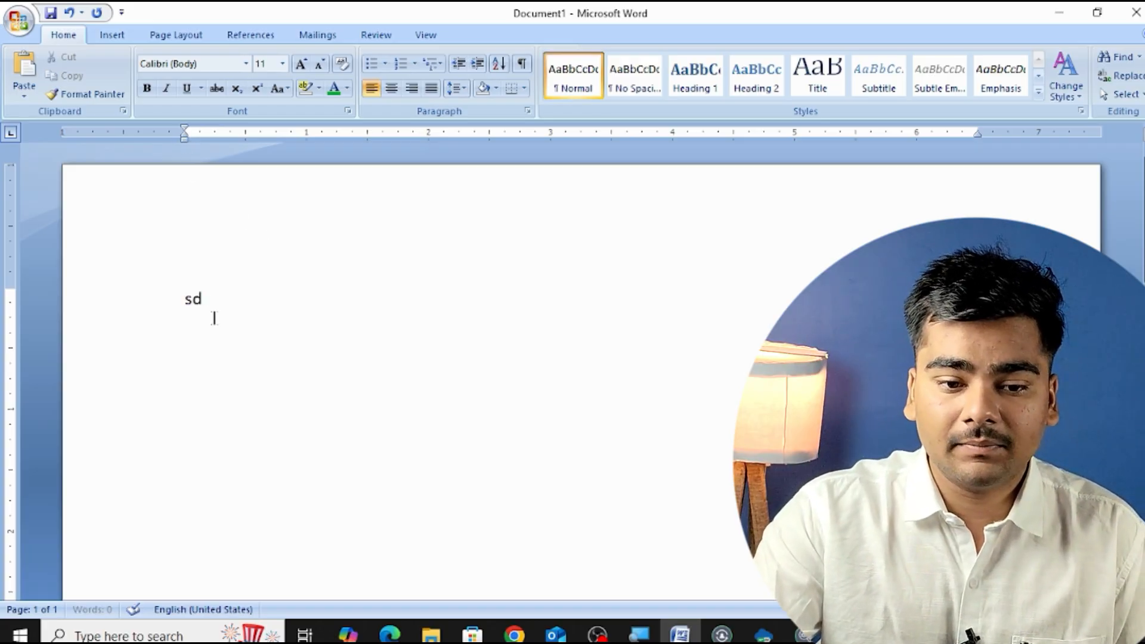
pyautogui.write('fasdfsdfsdfdsfdf')
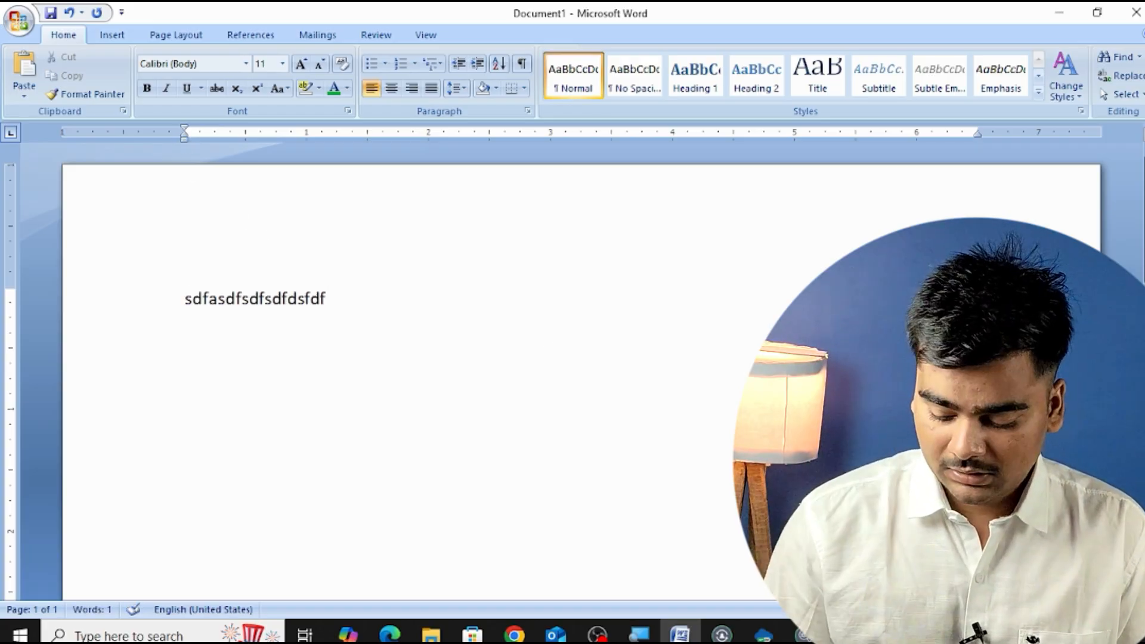
pyautogui.press('BackSpace')
pyautogui.press('BackSpace')
pyautogui.press('BackSpace')
pyautogui.press('BackSpace')
pyautogui.press('BackSpace')
pyautogui.press('BackSpace')
pyautogui.press('BackSpace')
pyautogui.press('BackSpace')
pyautogui.press('BackSpace')
pyautogui.press('BackSpace')
pyautogui.press('BackSpace')
pyautogui.press('BackSpace')
pyautogui.press('BackSpace')
pyautogui.press('BackSpace')
pyautogui.press('BackSpace')
pyautogui.press('BackSpace')
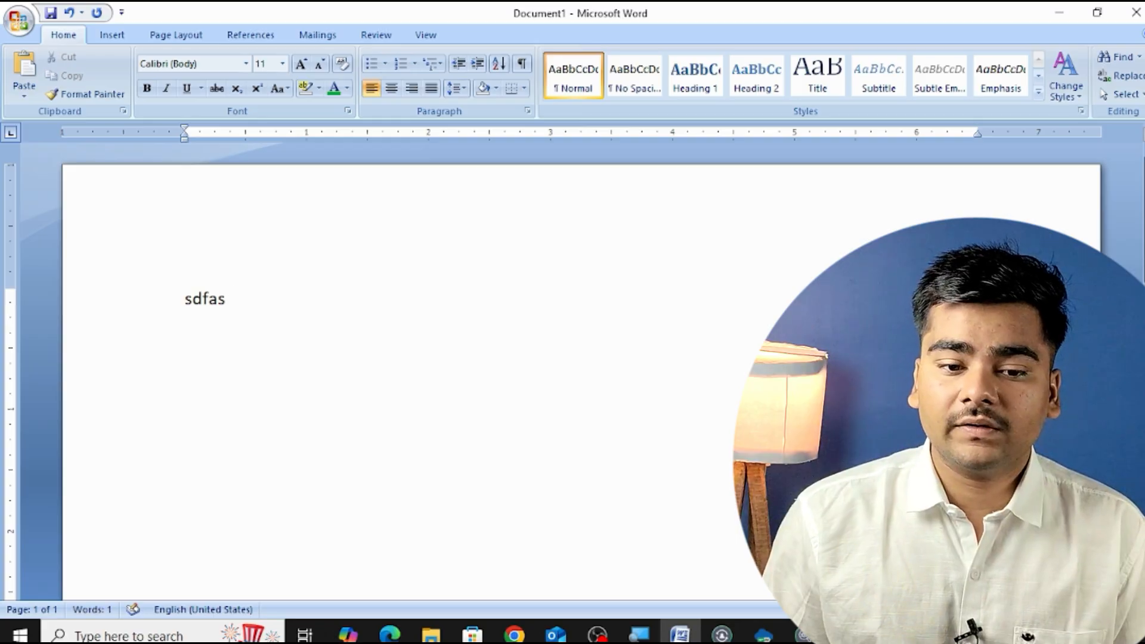
pyautogui.press('BackSpace')
pyautogui.press('BackSpace')
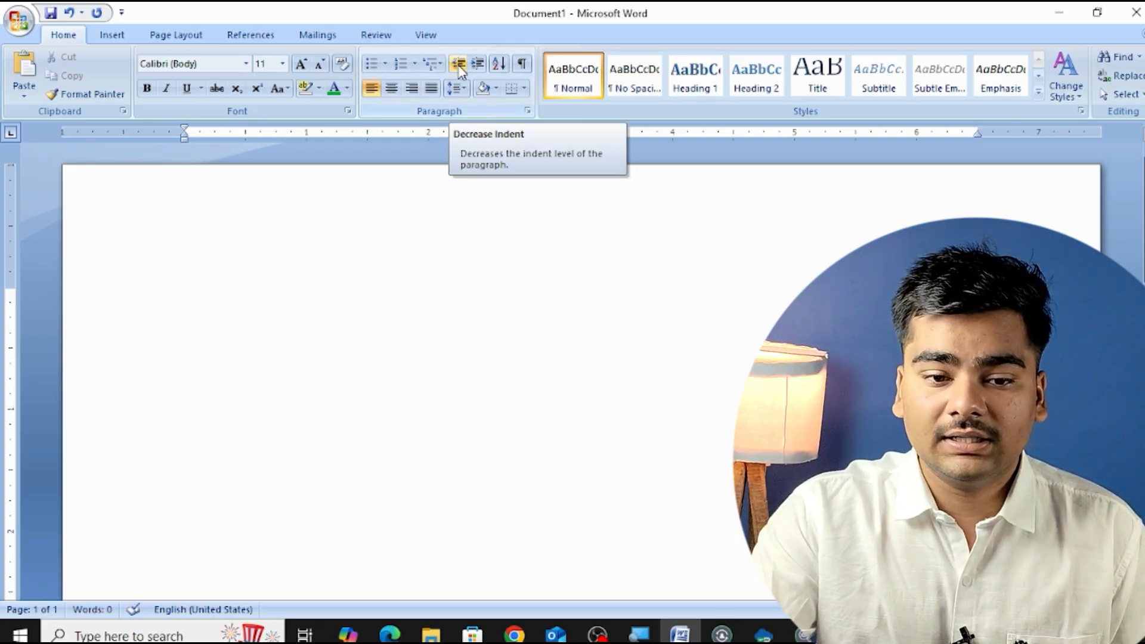
# Increase the empty paragraph's indent by two levels and enter a line of filler text followed by a new paragraph
pyautogui.click(478, 63)
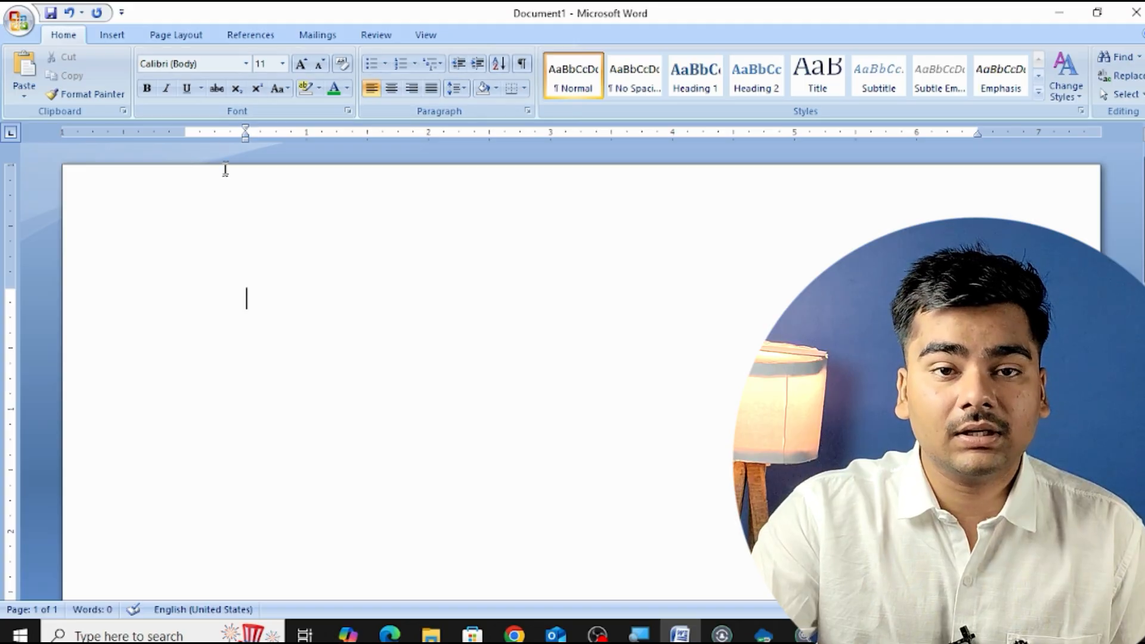
pyautogui.click(478, 63)
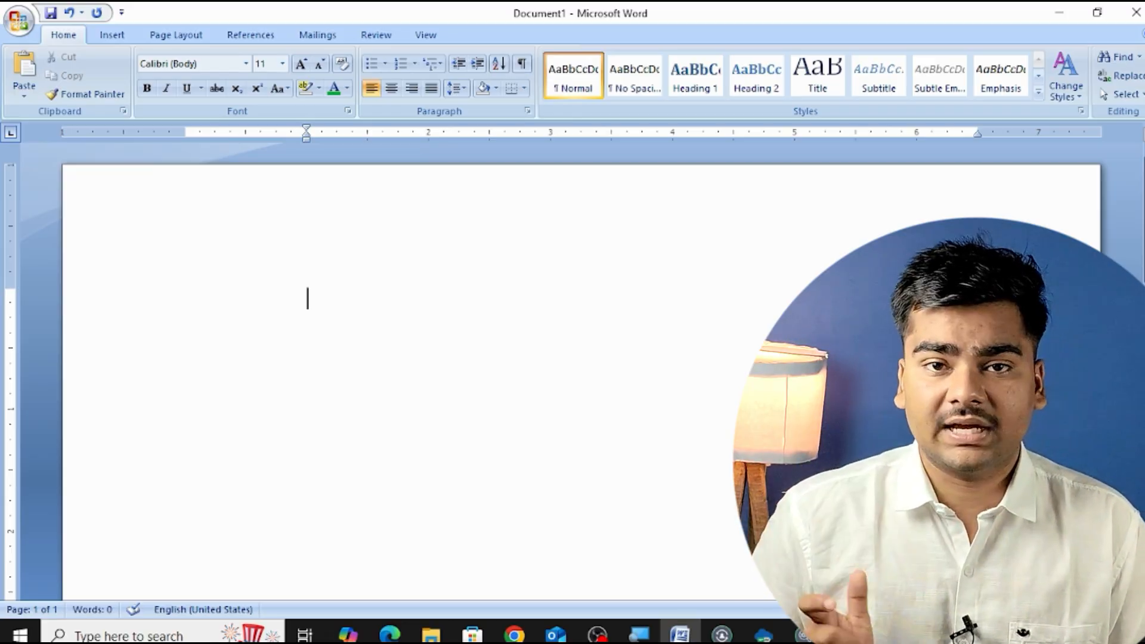
pyautogui.write('f')
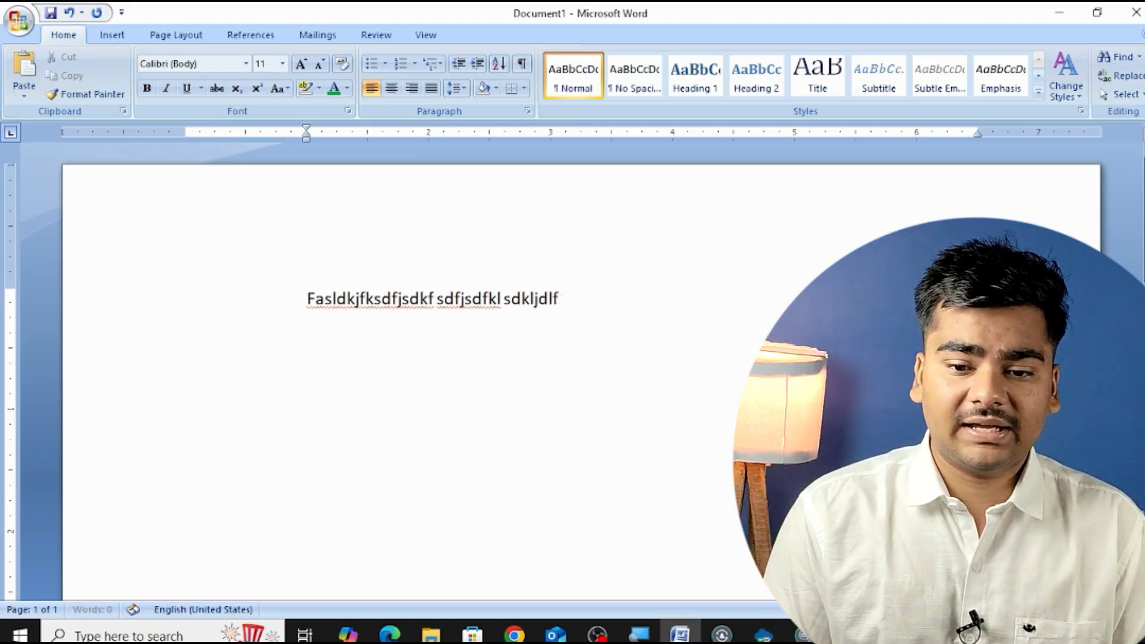
pyautogui.write('asldkjfksdfjsdkf sdfjsdfkl sdkljdlf; dsklf sdklf jsdflksdjfk sdfjsdkfs')
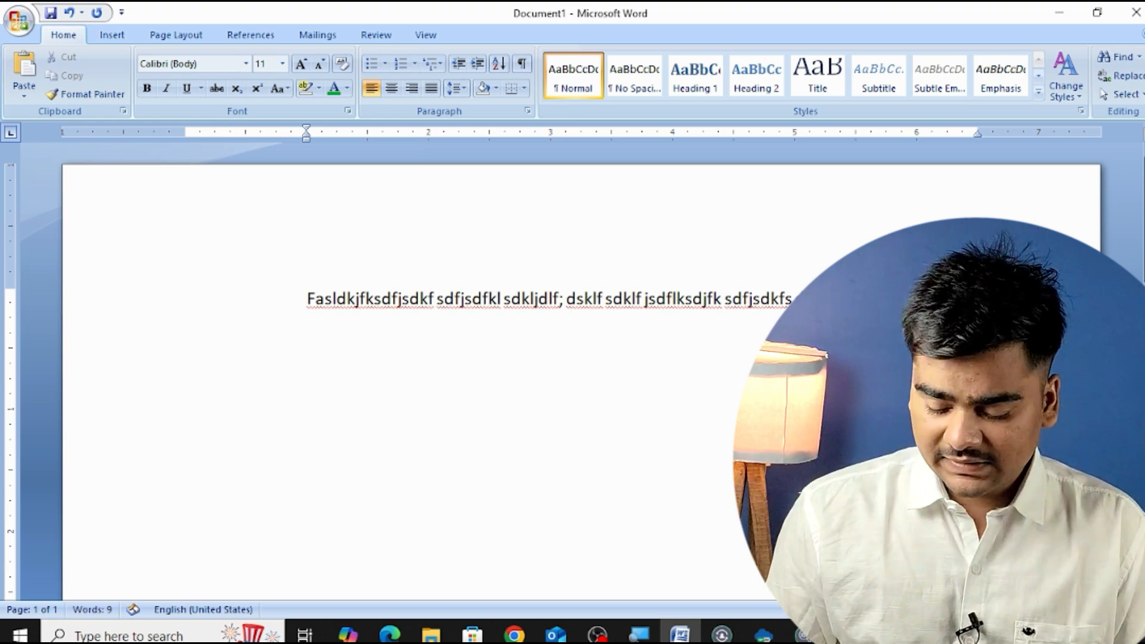
pyautogui.press('Return')
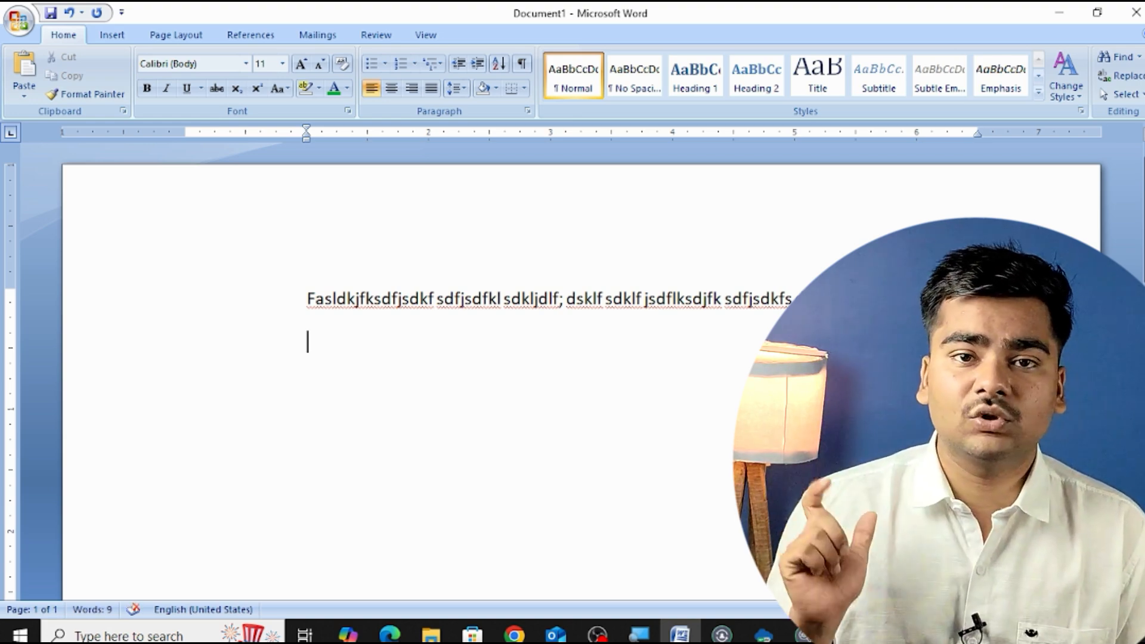
# Decrease the second paragraph's indent by two levels and enter a line of filler text in it
pyautogui.click(458, 64)
pyautogui.click(459, 65)
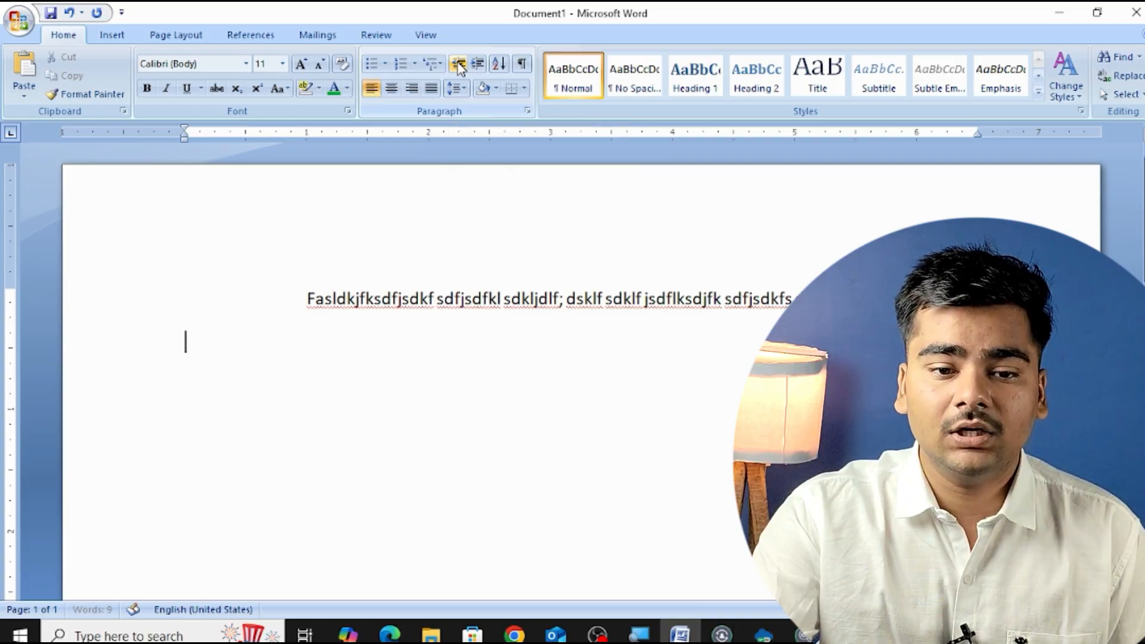
pyautogui.write('sdafjdksljfkdslfjsd fjdflksd flksdjflksd flskdfjlksd')
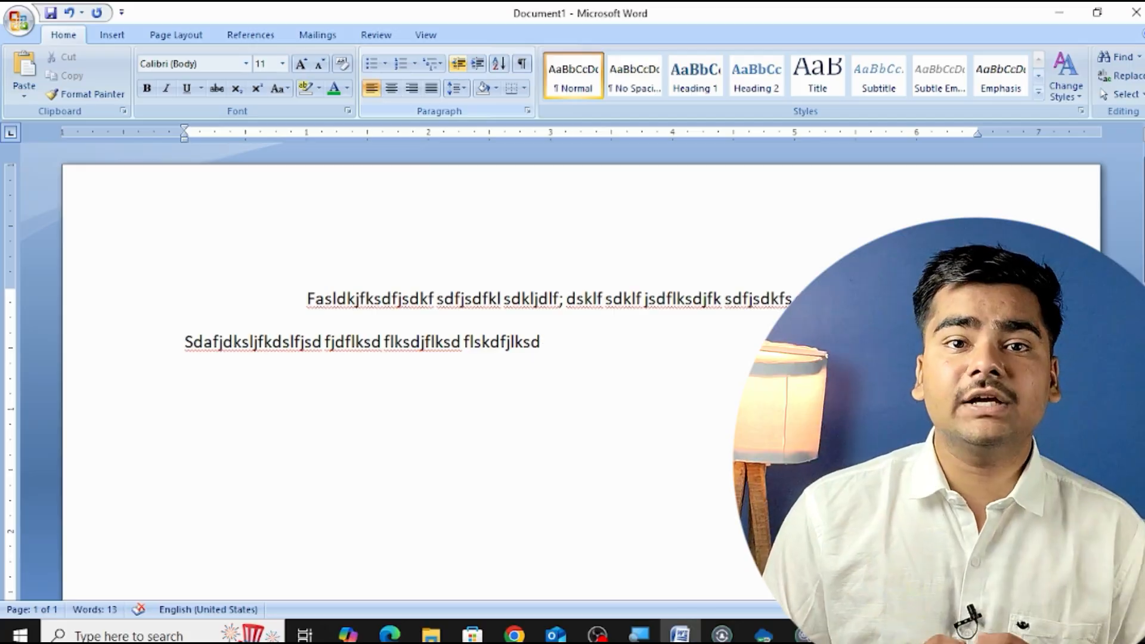
# Delete all the text in the document and enter the word "Computer"
pyautogui.hotkey('ctrl', 'a')
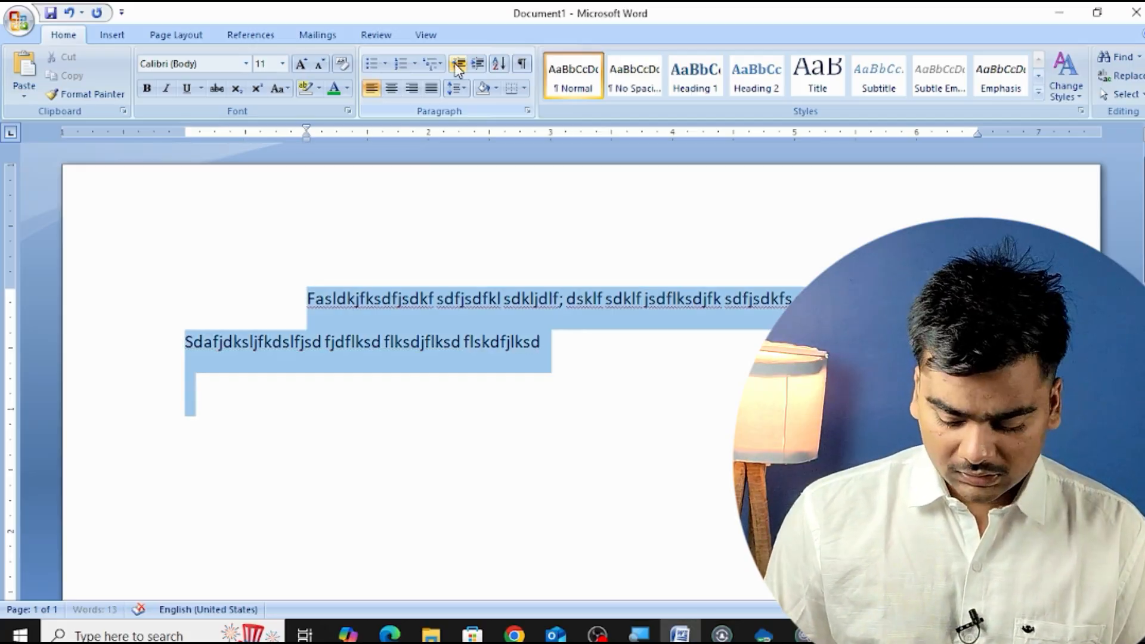
pyautogui.press('Delete')
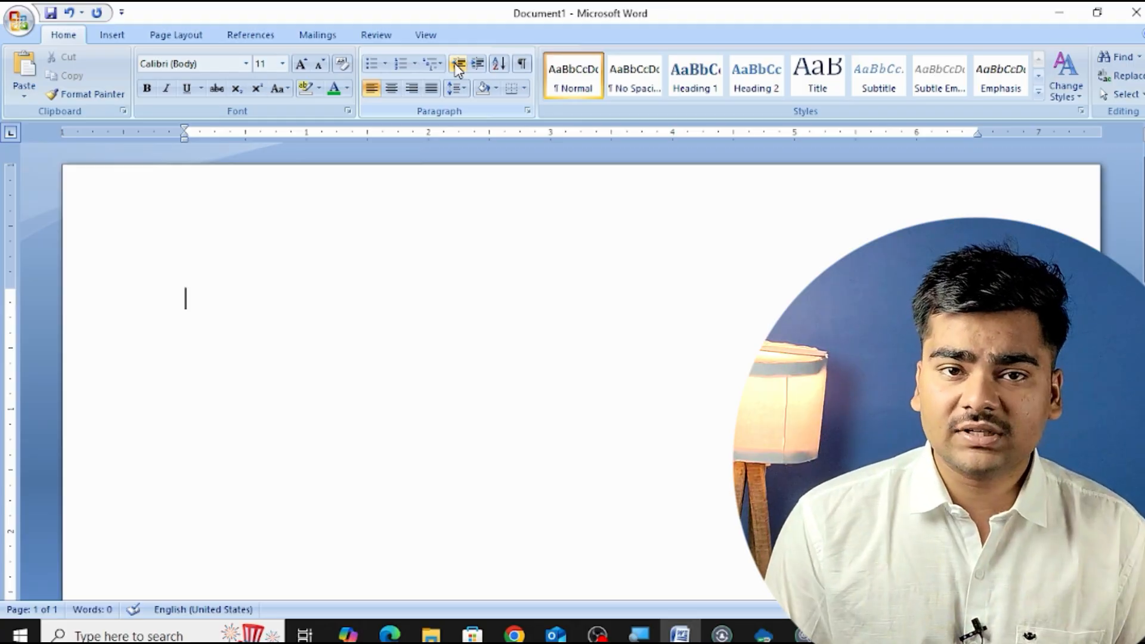
pyautogui.write('Computer')
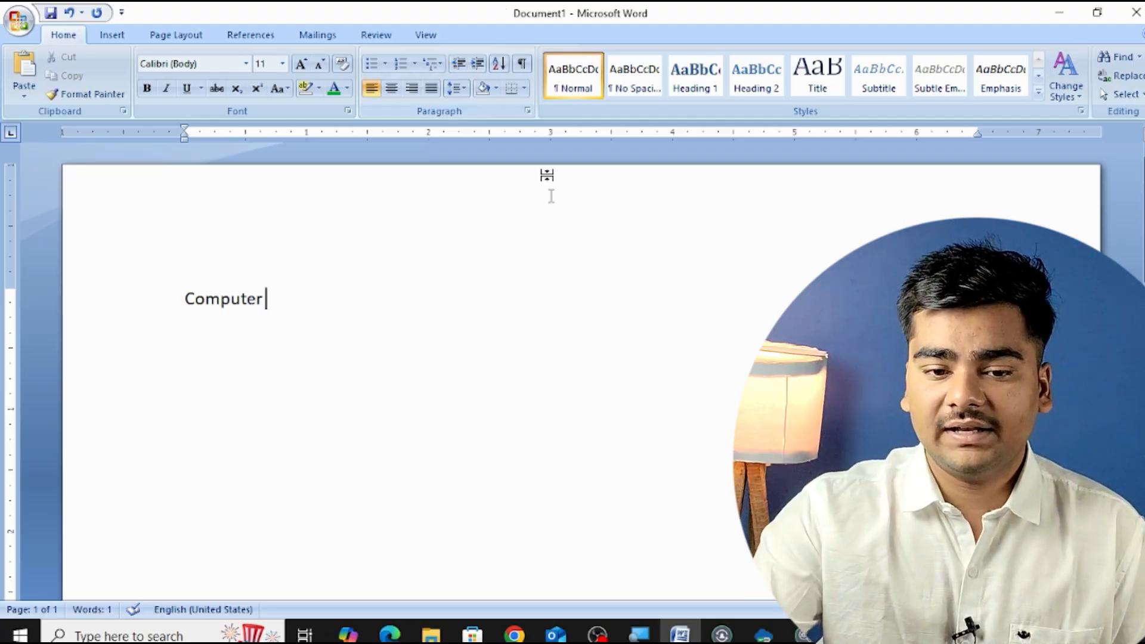
# Right-align the word "Computer" and enter a right-aligned line of filler text below it
pyautogui.moveTo(269, 302); pyautogui.dragTo(141, 300)
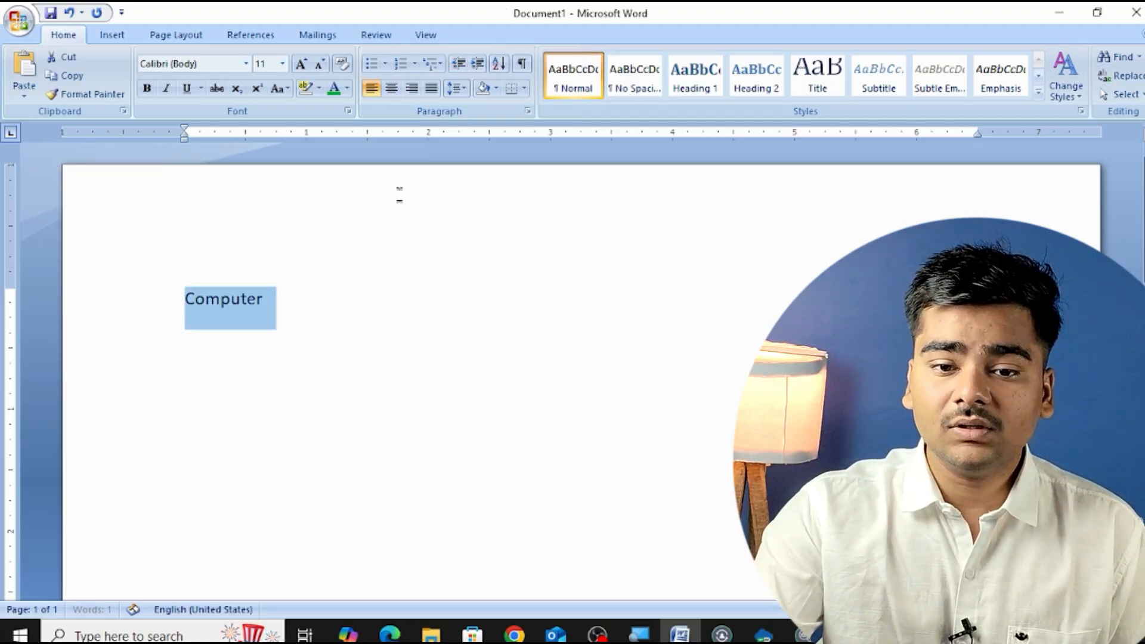
pyautogui.click(412, 88)
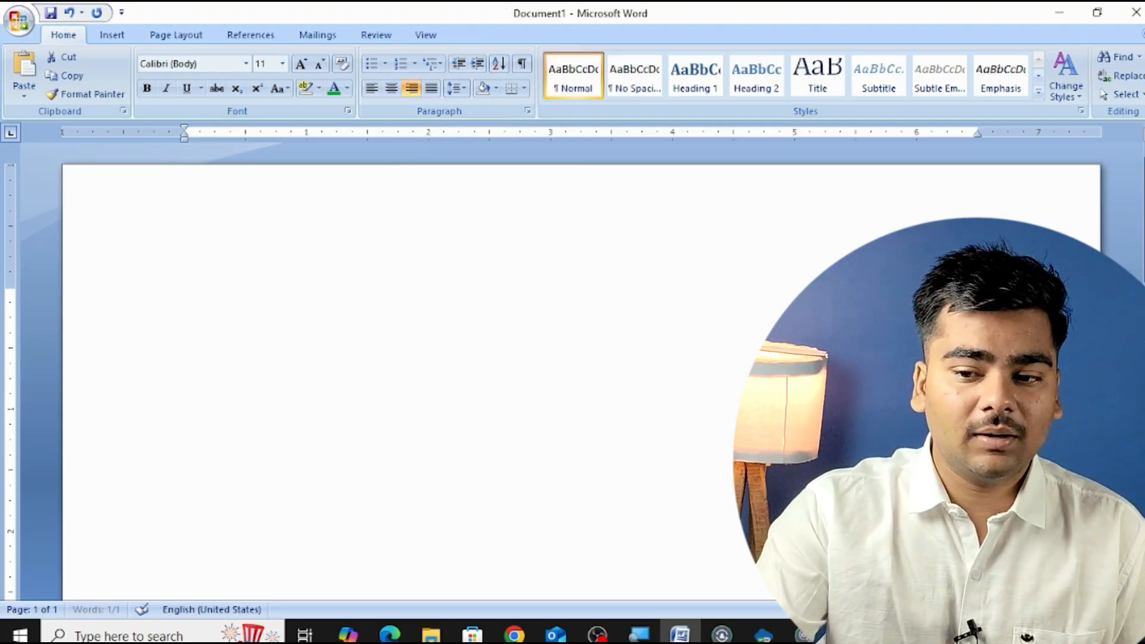
pyautogui.click(978, 303)
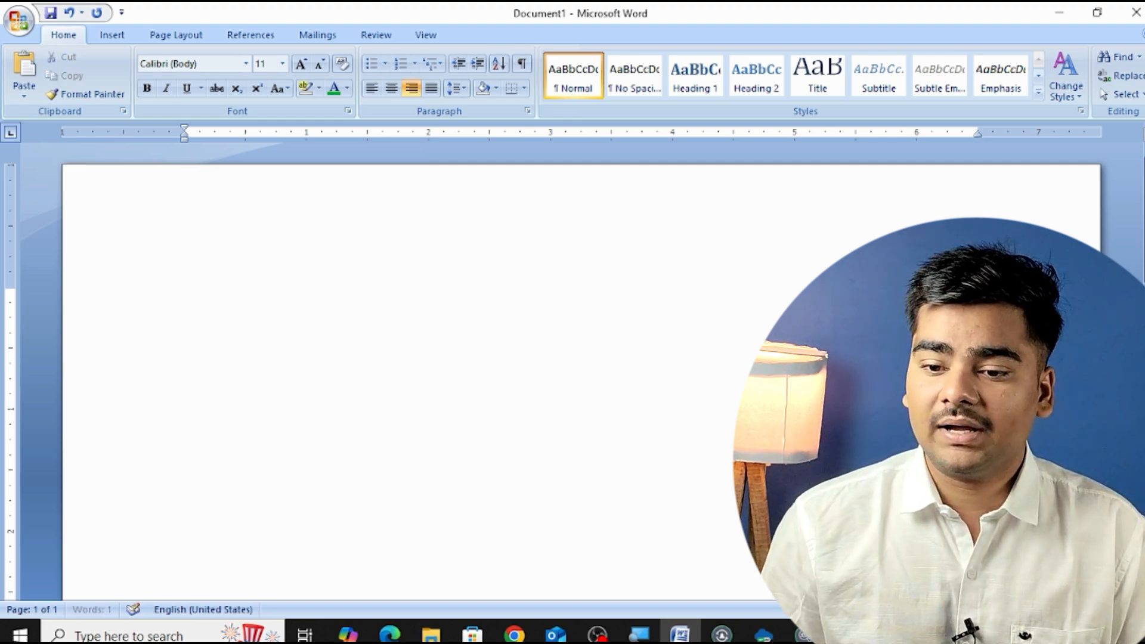
pyautogui.write('Dsfadfsdfsdf')
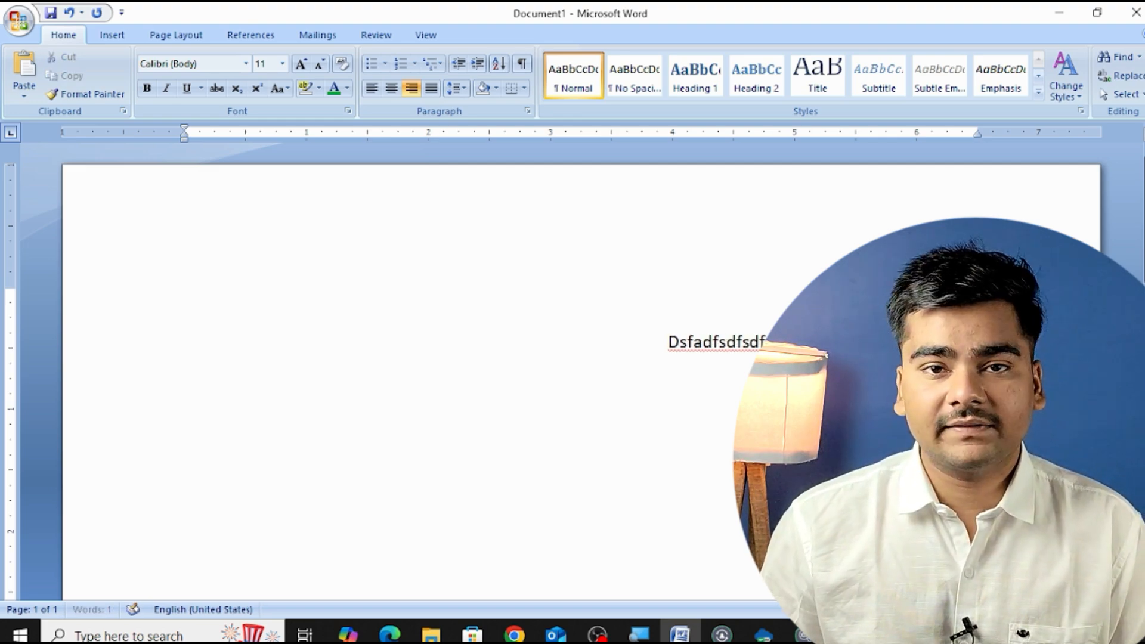
pyautogui.write('sdfdsfdsf f sdfsdfdsfs')
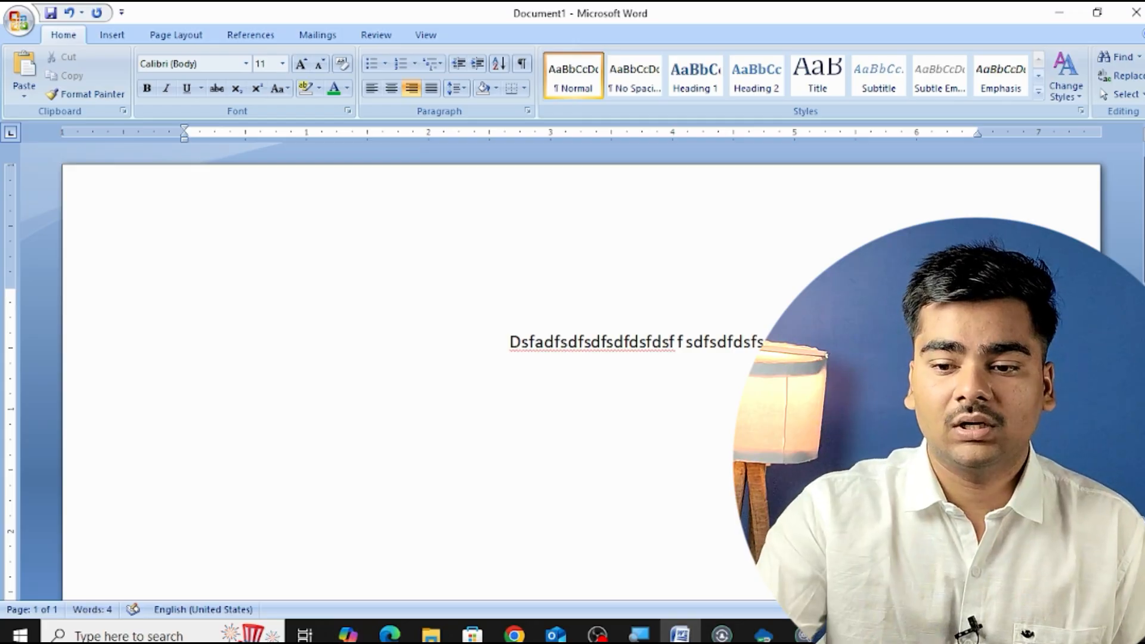
# Align both lines to the left, and then center them on the page
pyautogui.hotkey('ctrl', 'a')
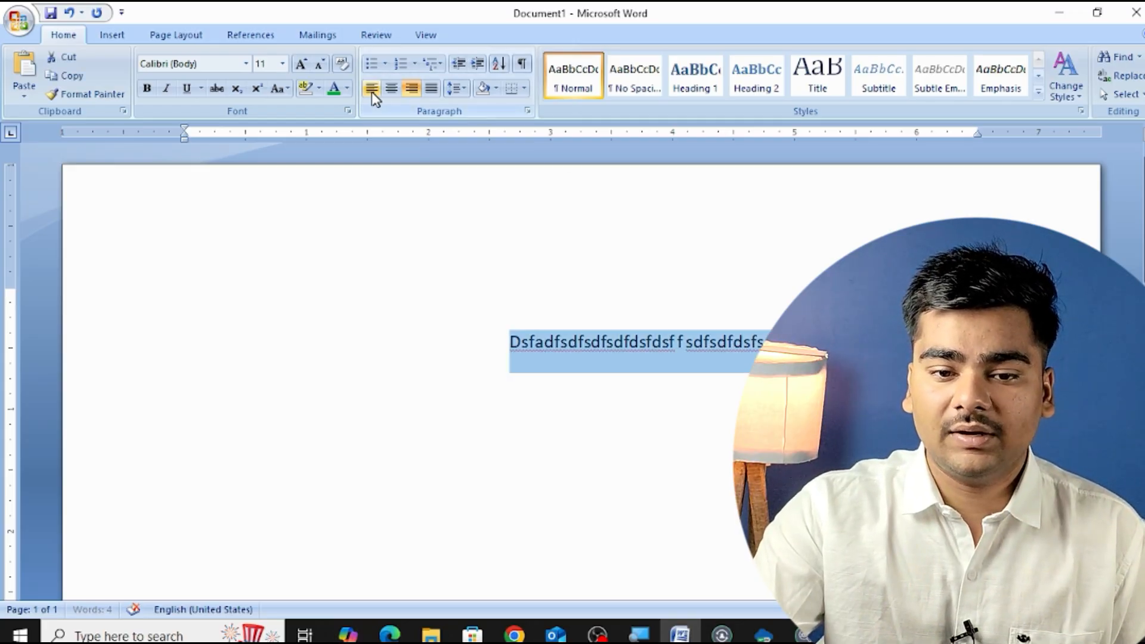
pyautogui.click(371, 88)
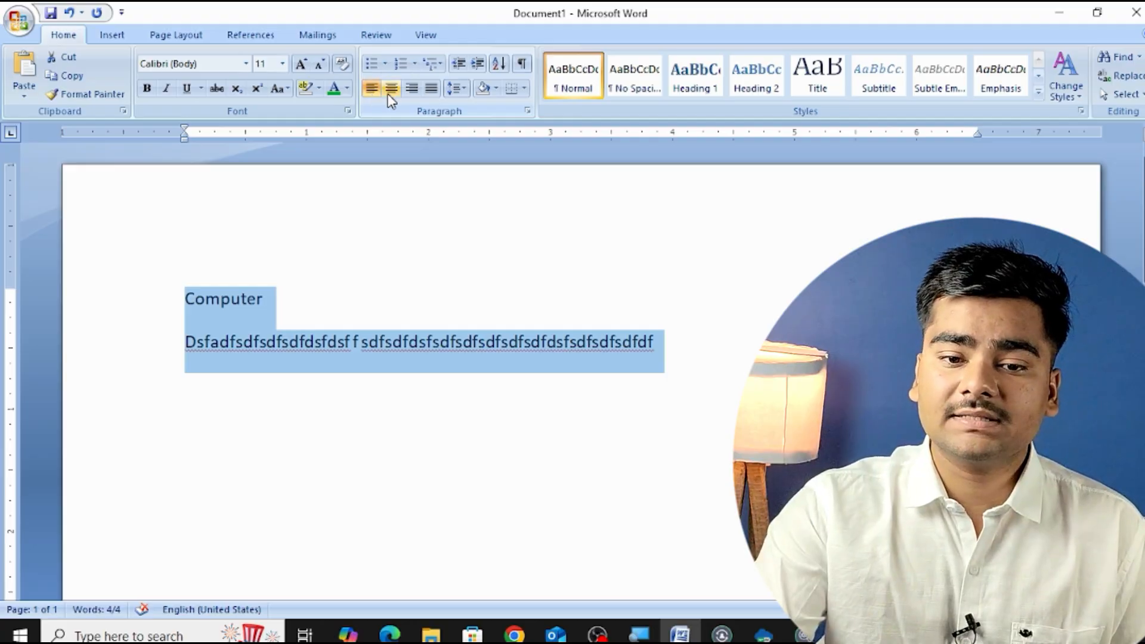
pyautogui.click(390, 90)
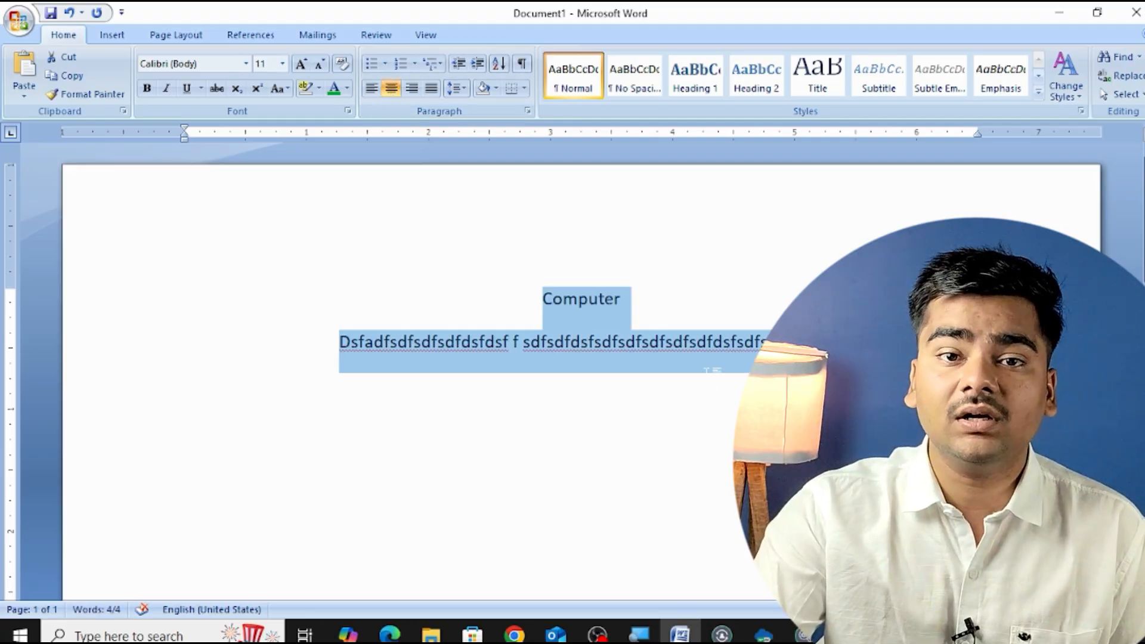
pyautogui.click(734, 320)
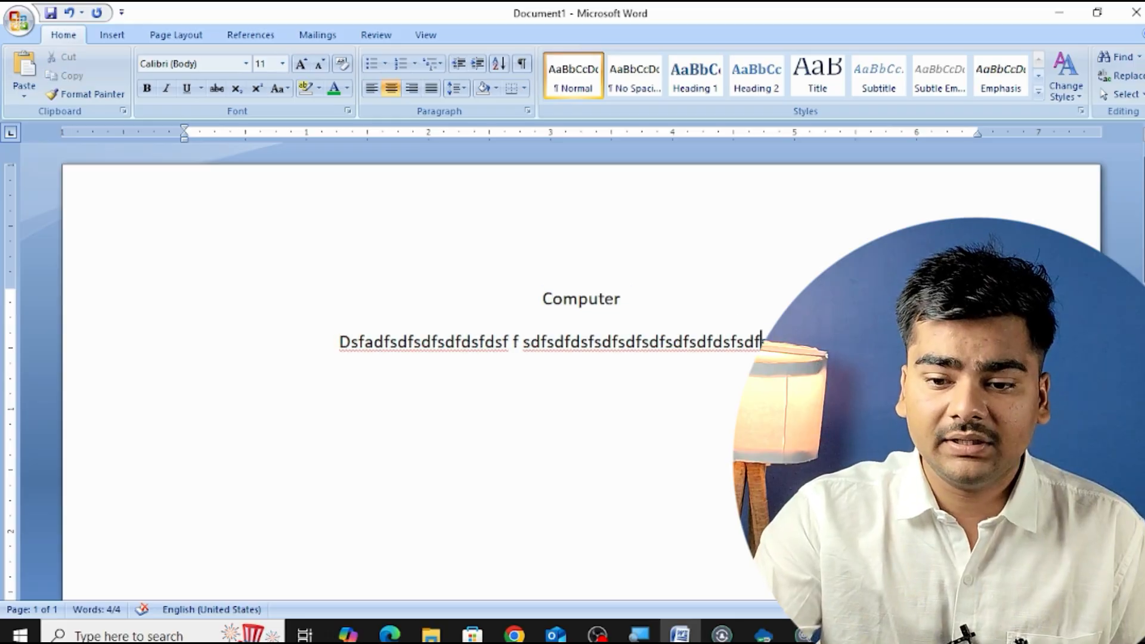
# Replace the filler line and the word "Computer" with sample paragraphs generated by =rand()
pyautogui.tripleClick(744, 350)
pyautogui.press('Delete')
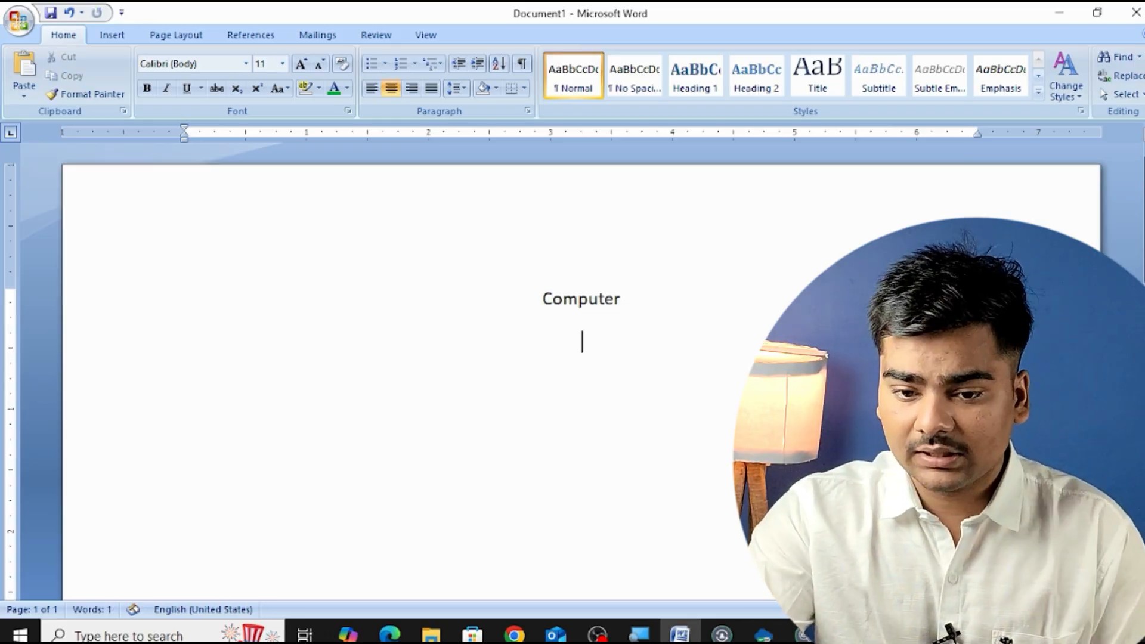
pyautogui.moveTo(688, 327); pyautogui.dragTo(592, 306)
pyautogui.tripleClick(587, 299)
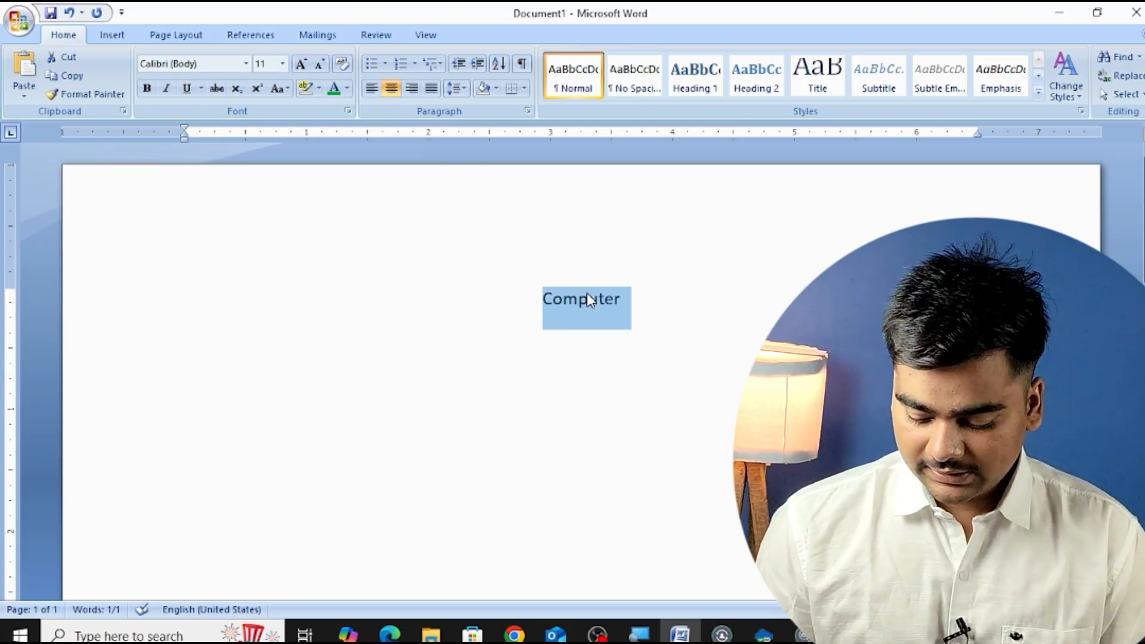
pyautogui.press('BackSpace')
pyautogui.write('=rand()')
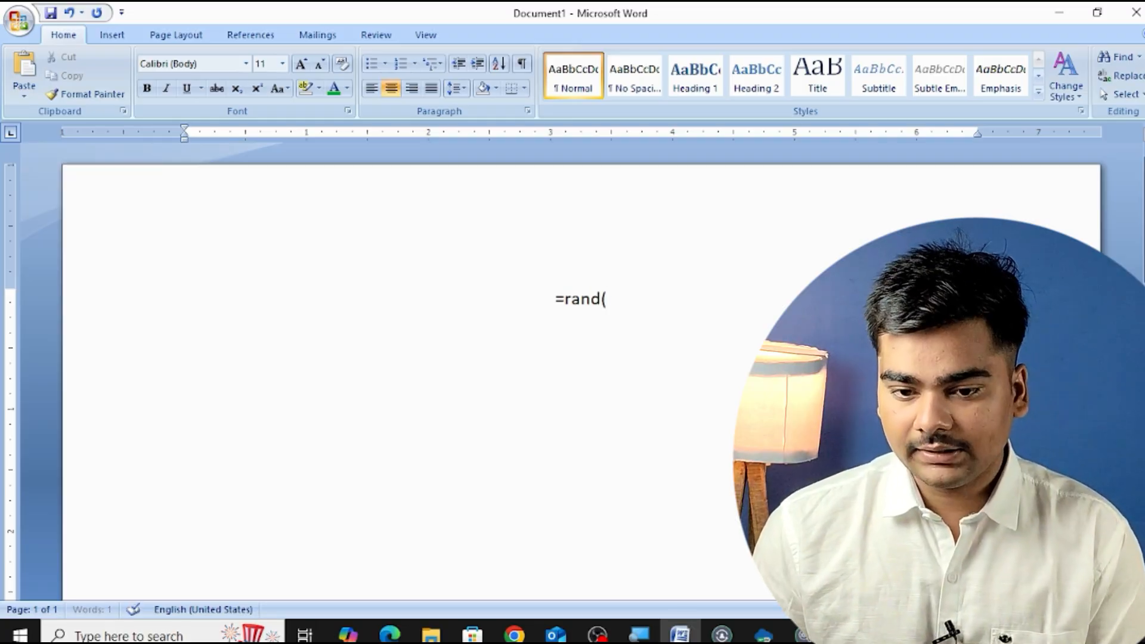
pyautogui.press('Return')
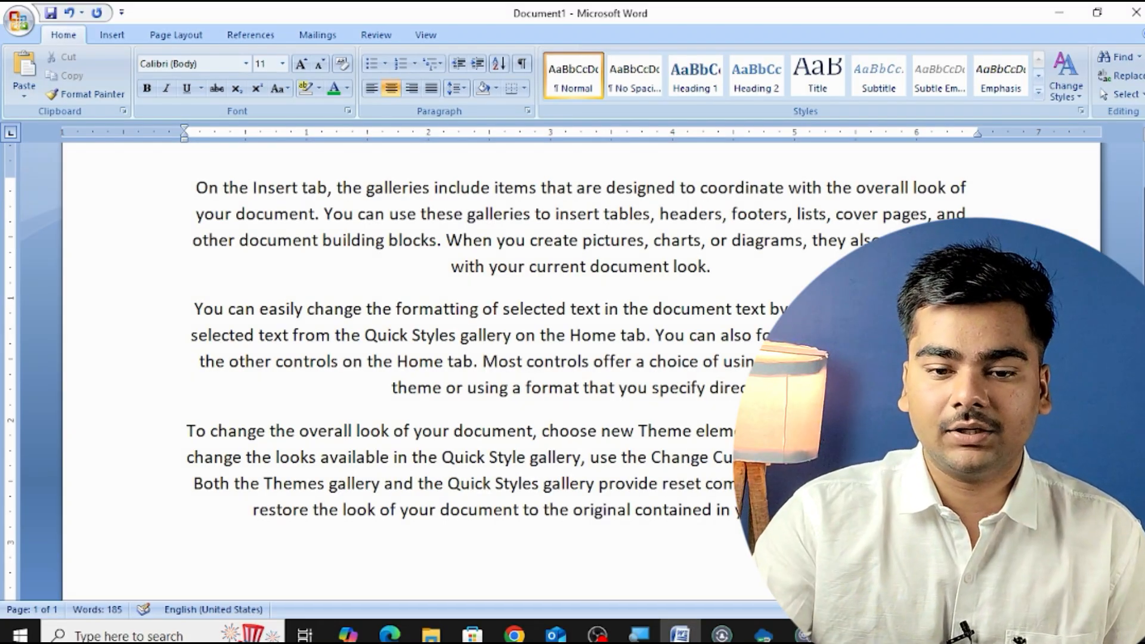
# Align all the sample paragraphs to the left
pyautogui.scroll(2, 389, 304)
pyautogui.moveTo(160, 303); pyautogui.dragTo(287, 626)
pyautogui.click(582, 527)
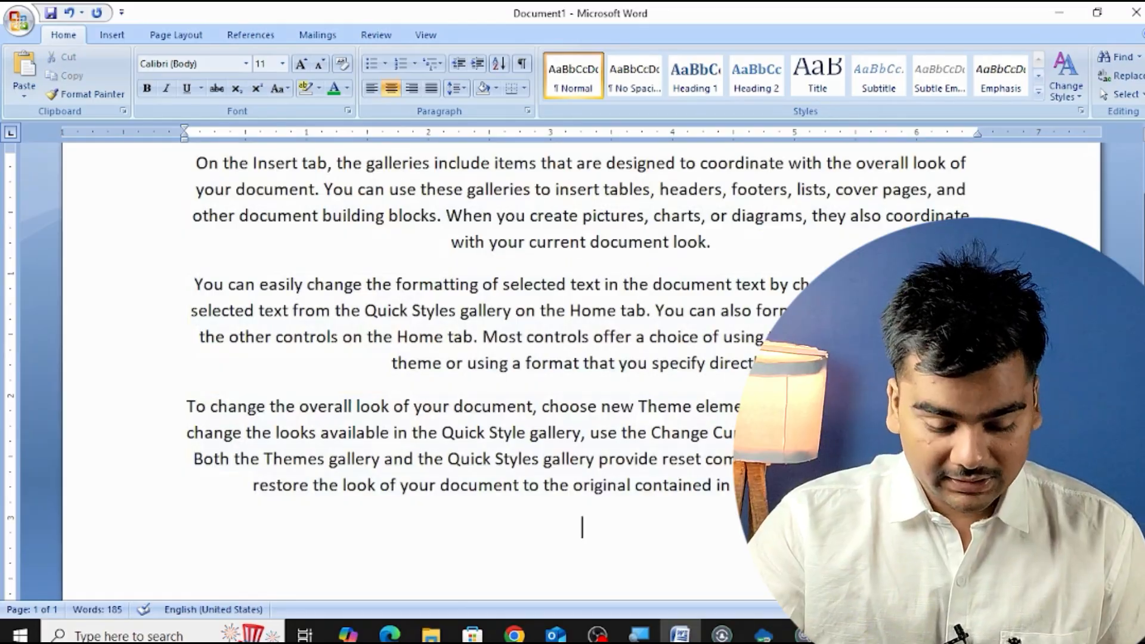
pyautogui.hotkey('ctrl', 'a')
pyautogui.scroll(2, 376, 388)
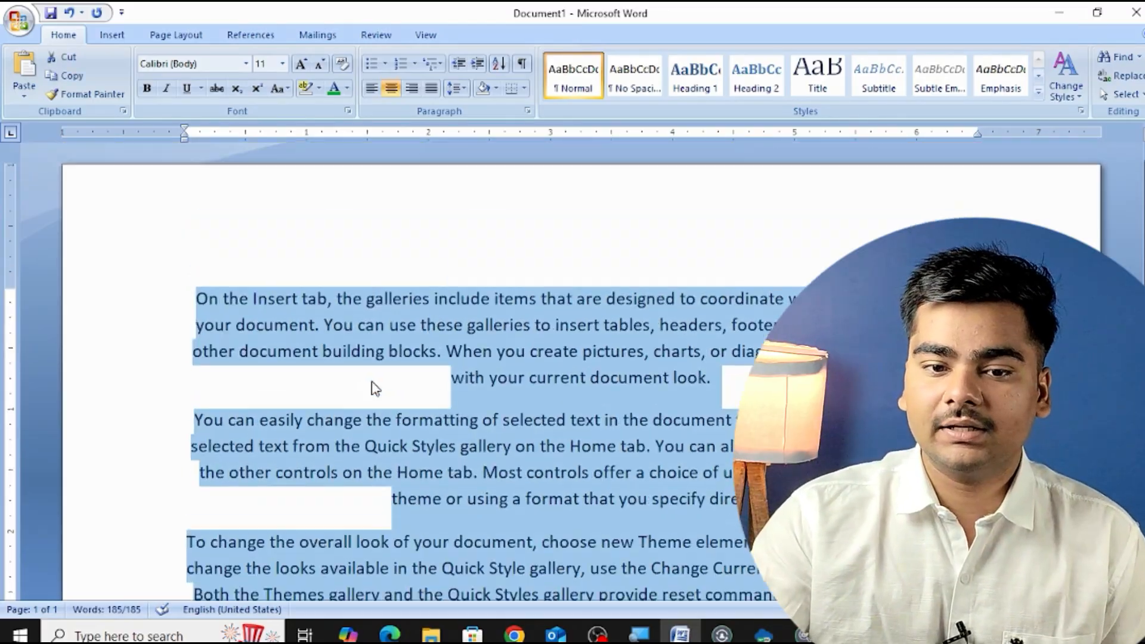
pyautogui.click(371, 89)
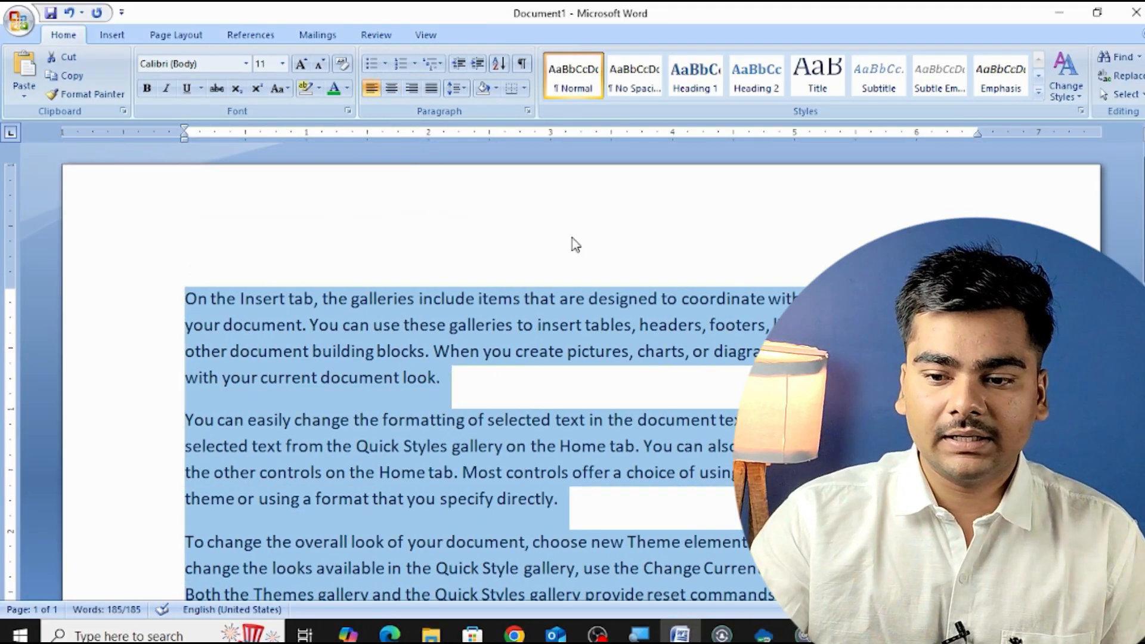
# Justify all the sample paragraphs between the left and right margins
pyautogui.scroll(-2, 572, 245)
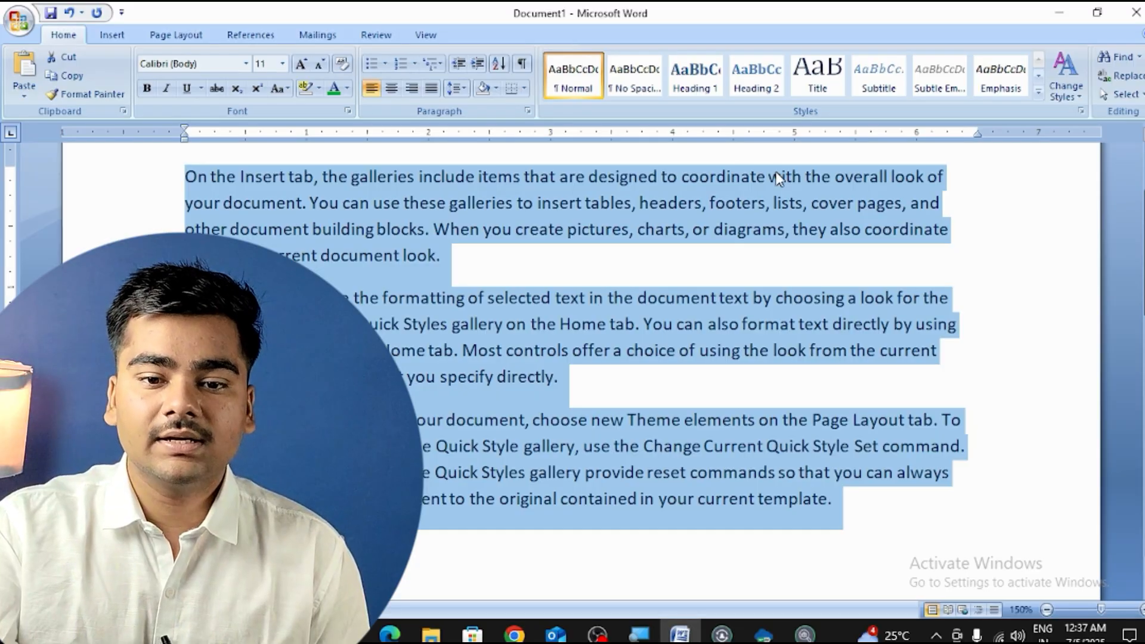
pyautogui.click(432, 89)
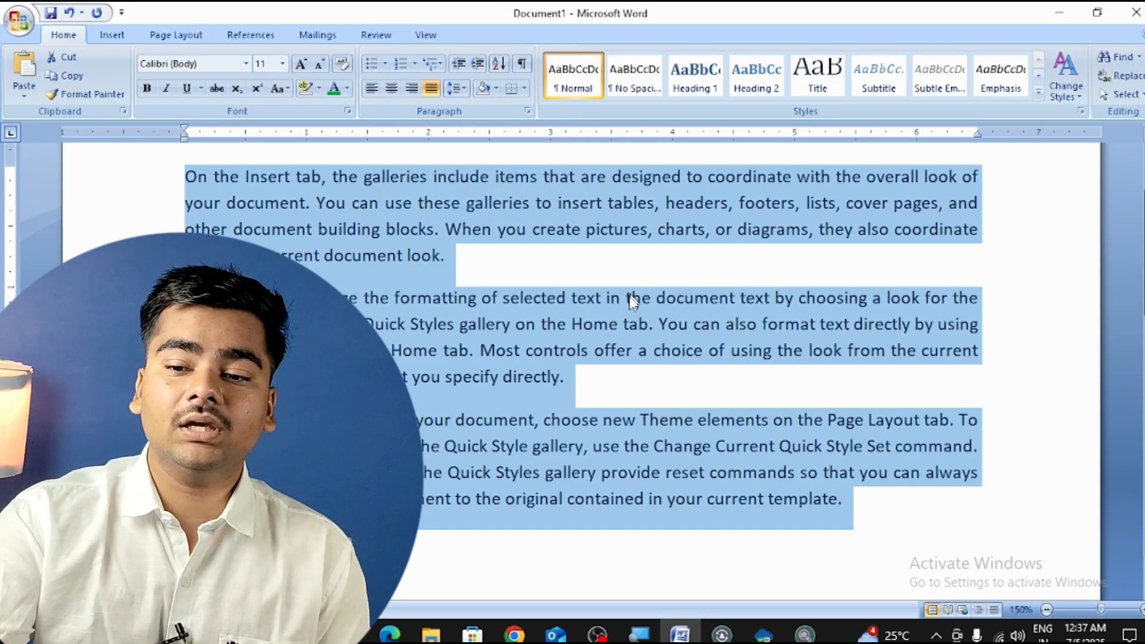
pyautogui.moveTo(977, 135); pyautogui.dragTo(978, 139)
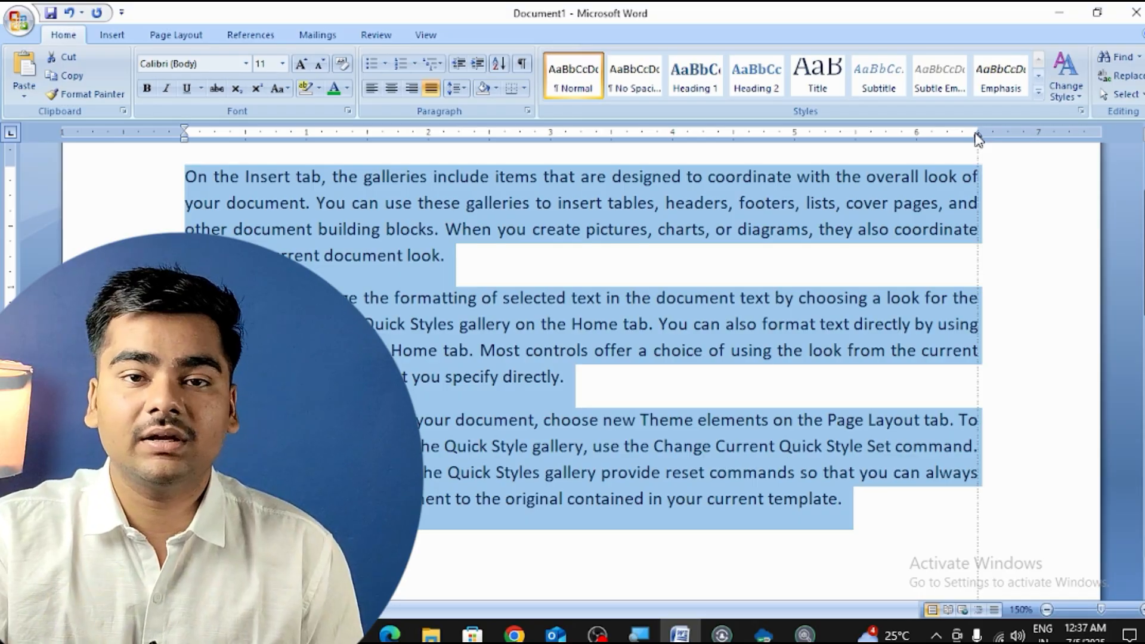
# Switch the selected sample paragraphs from justified to left-aligned and back to justified
pyautogui.moveTo(978, 139); pyautogui.dragTo(978, 139)
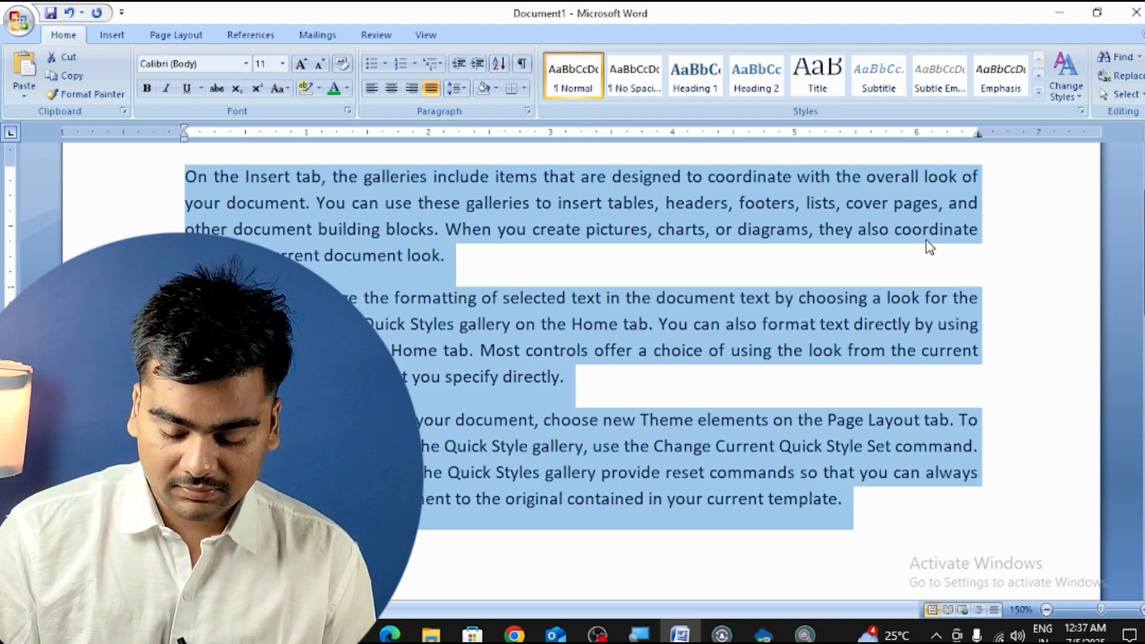
pyautogui.hotkey('ctrl', 'j')
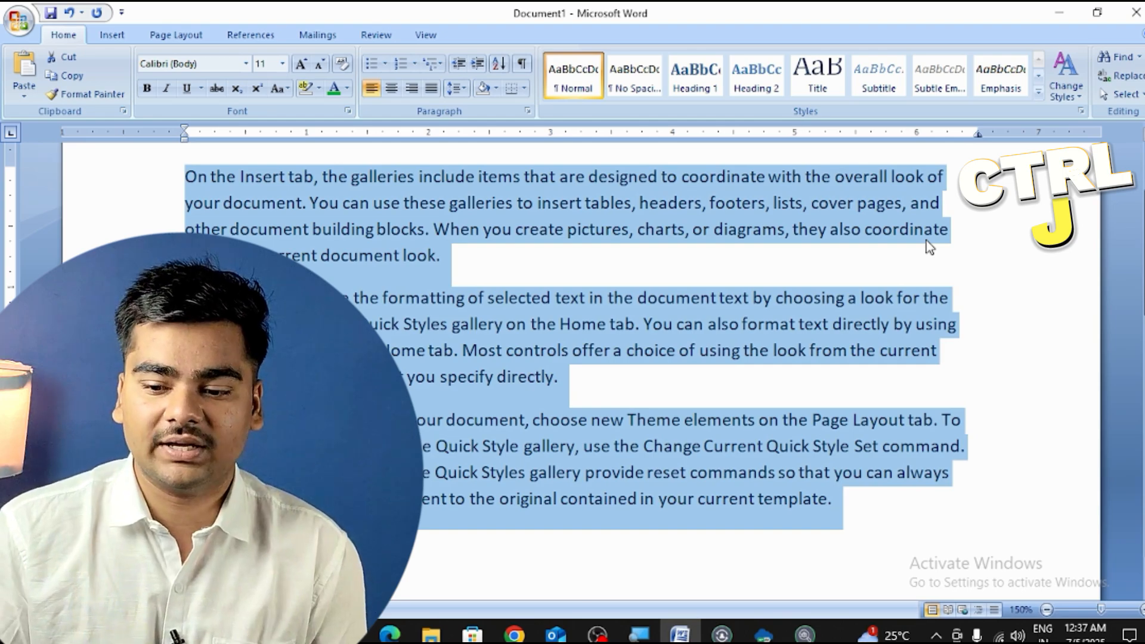
pyautogui.hotkey('ctrl', 'j')
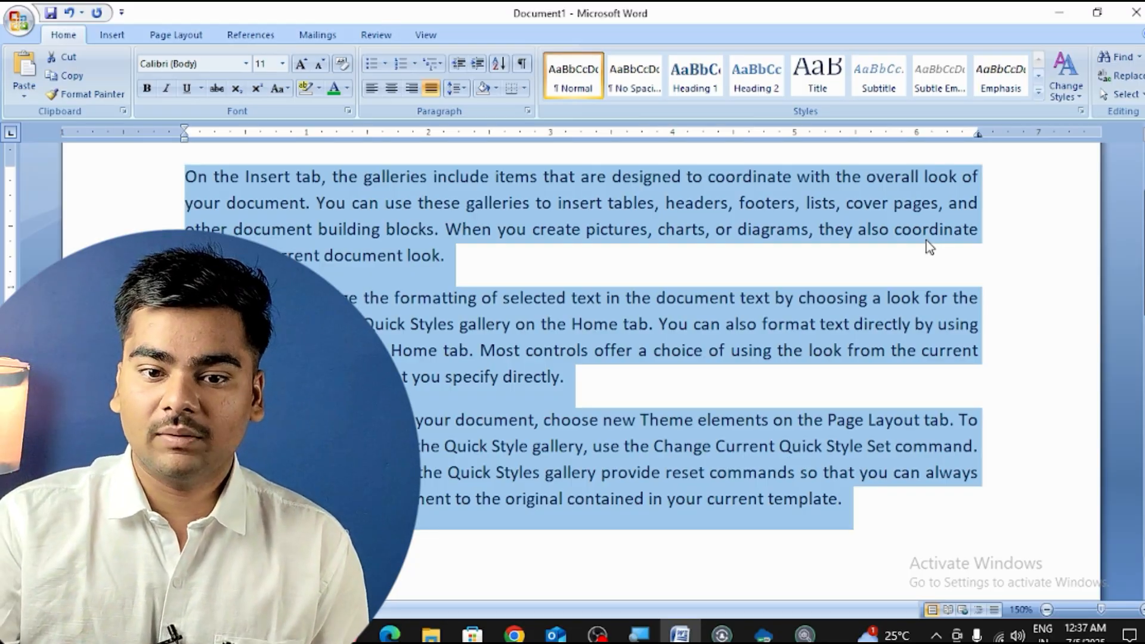
# Set the line spacing of all the sample paragraphs to 1.0
pyautogui.scroll(1, 791, 304)
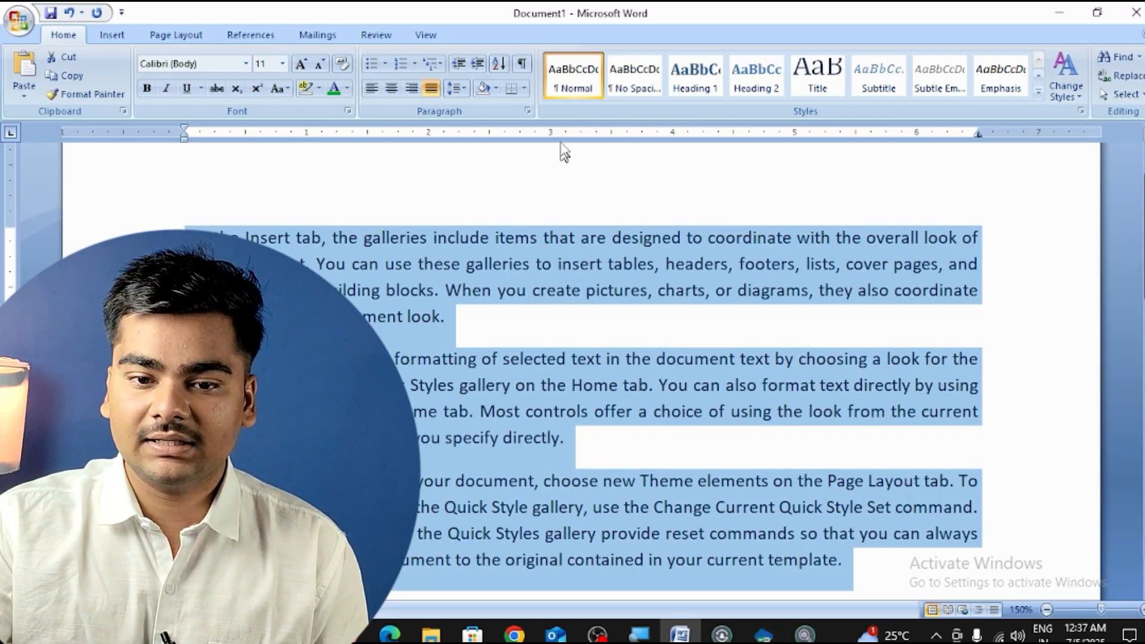
pyautogui.click(463, 91)
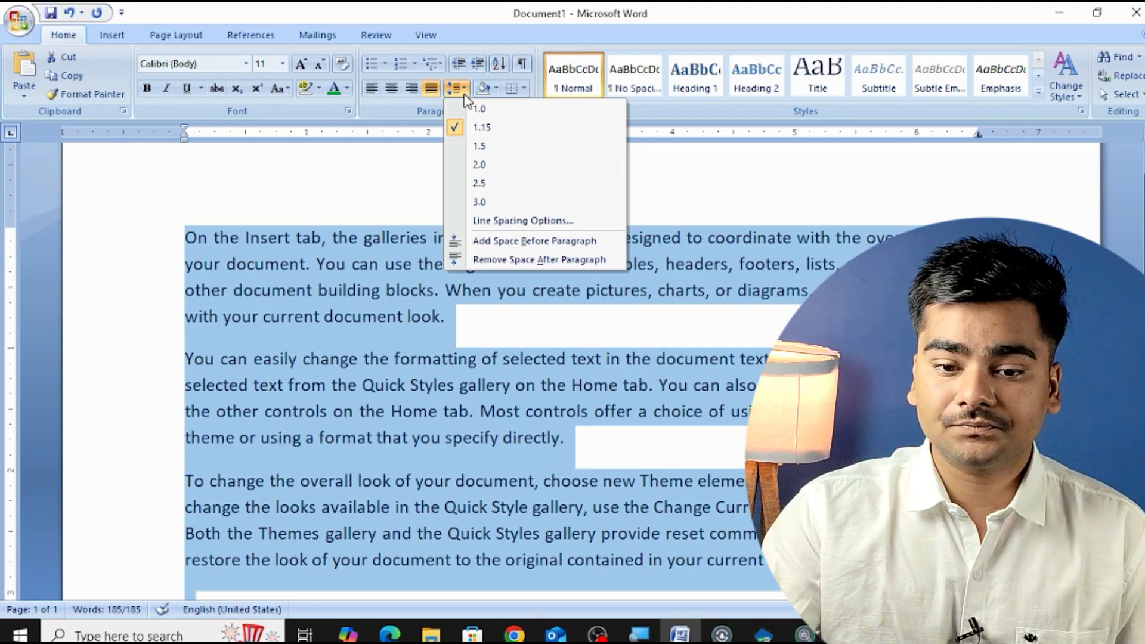
pyautogui.click(510, 119)
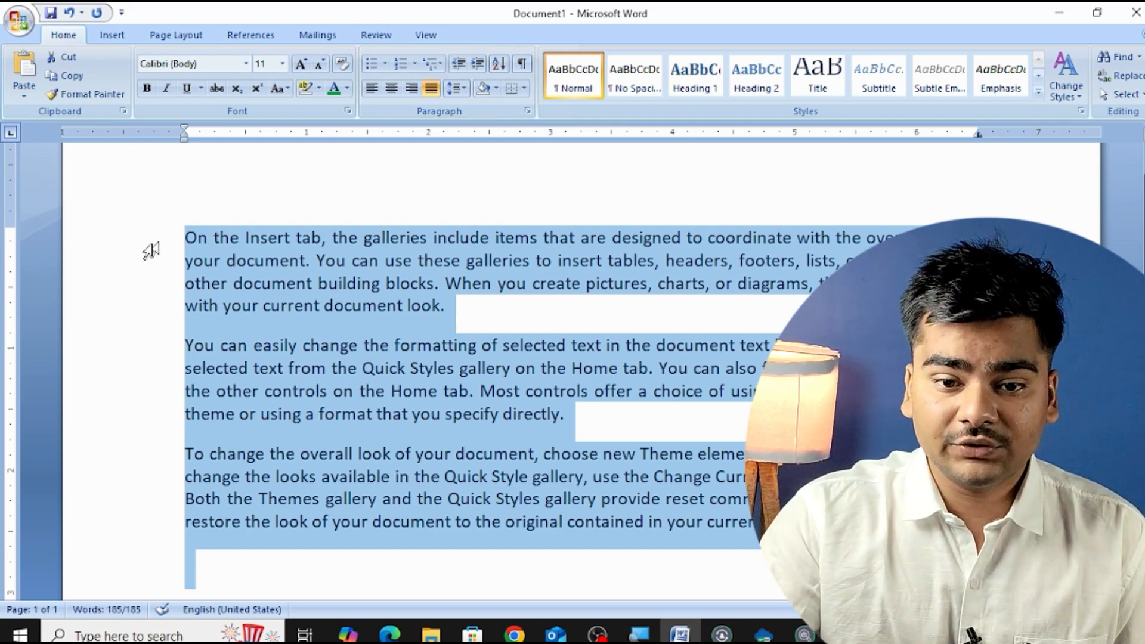
# Try 3.0 line spacing on all the sample paragraphs, return it to 1.0, and clear the selection
pyautogui.click(458, 88)
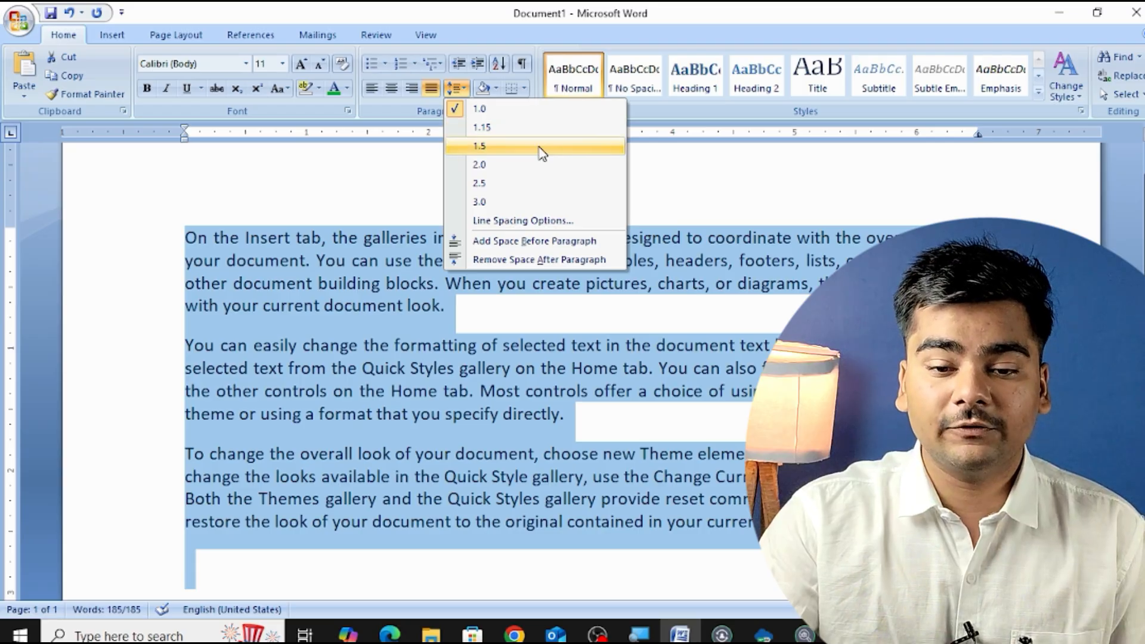
pyautogui.click(535, 203)
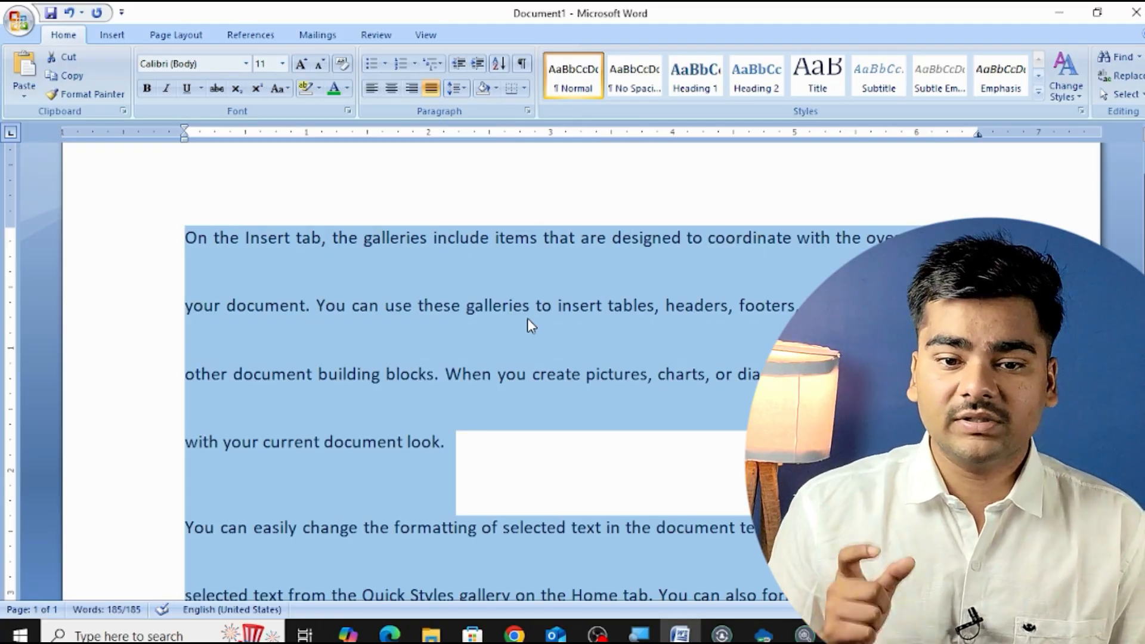
pyautogui.click(456, 88)
pyautogui.click(477, 110)
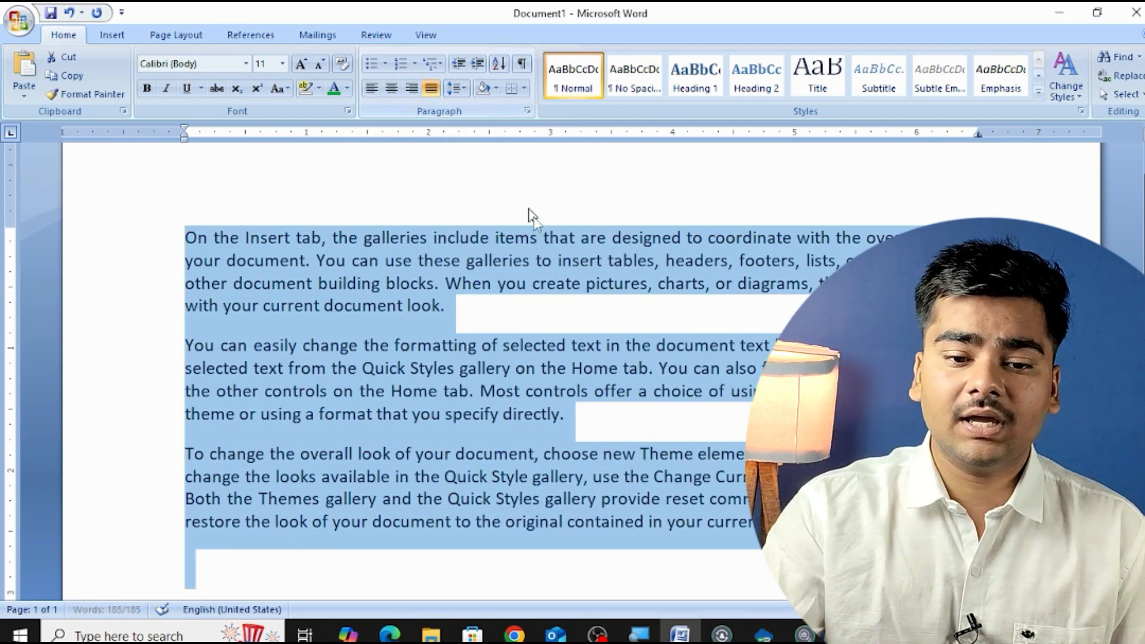
pyautogui.click(566, 283)
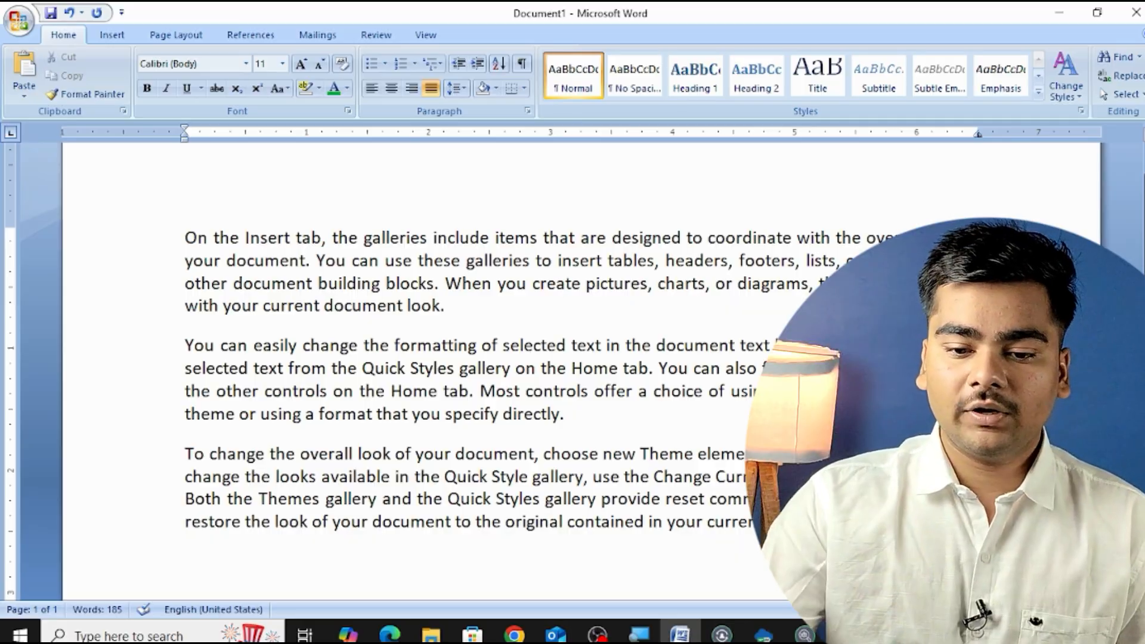
# Add the filler line "Lksajdfkljd fkladsjfklafjsaklfasdlkjdklf dlfjdkfl" as a new paragraph below the last sample paragraph
pyautogui.scroll(-1, 621, 292)
pyautogui.scroll(-4, 572, 399)
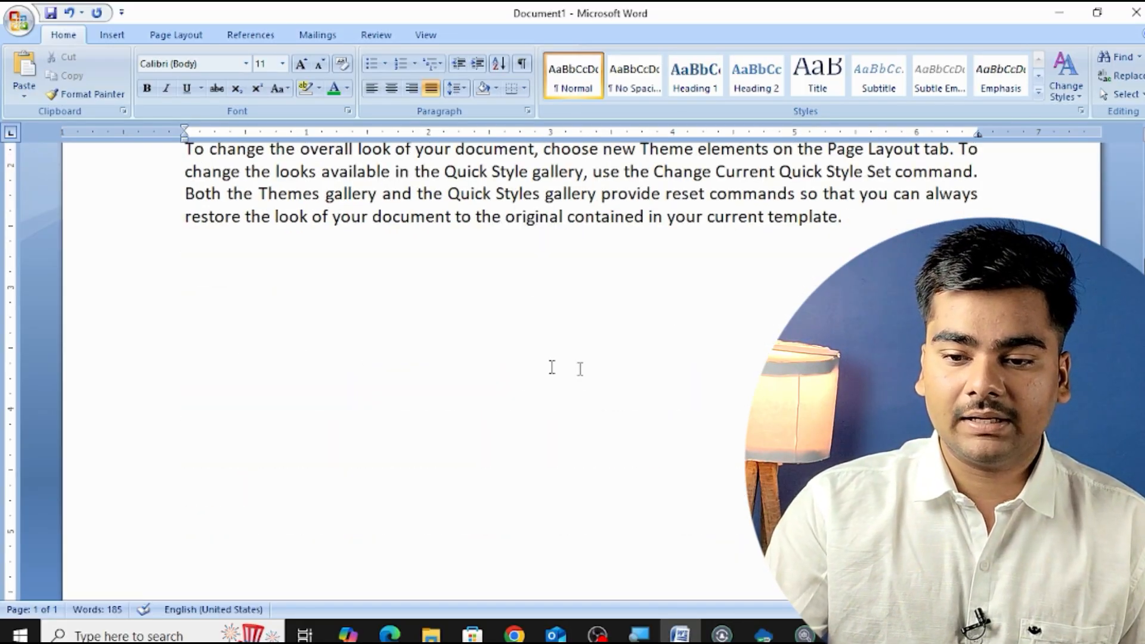
pyautogui.click(846, 218)
pyautogui.press('Return')
pyautogui.write('Lksajdfkljd fkladsjfklafjsaklfasdlk')
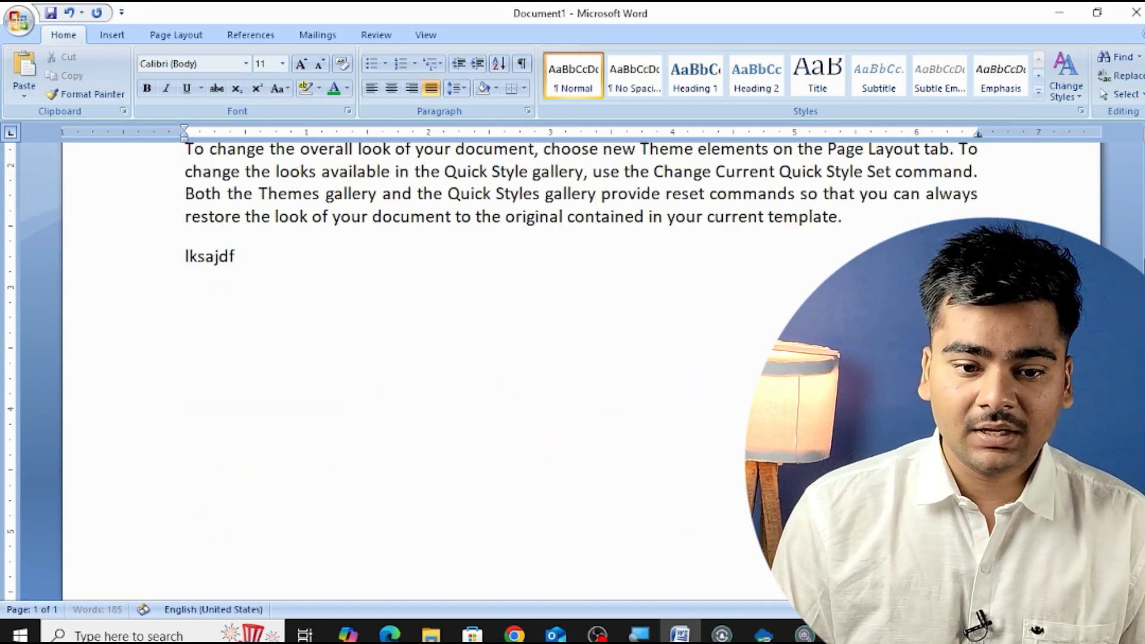
pyautogui.write('jdklf dlfjdkfl')
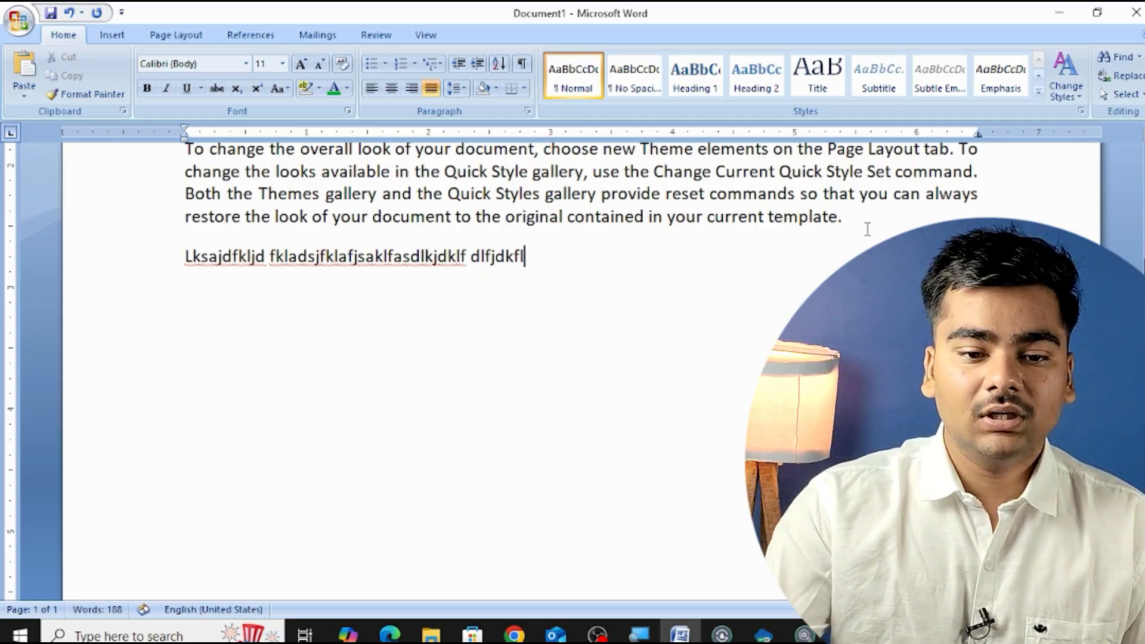
# Apply 1.0 line spacing to the last sample paragraph and the filler line below it
pyautogui.moveTo(178, 227); pyautogui.dragTo(307, 294)
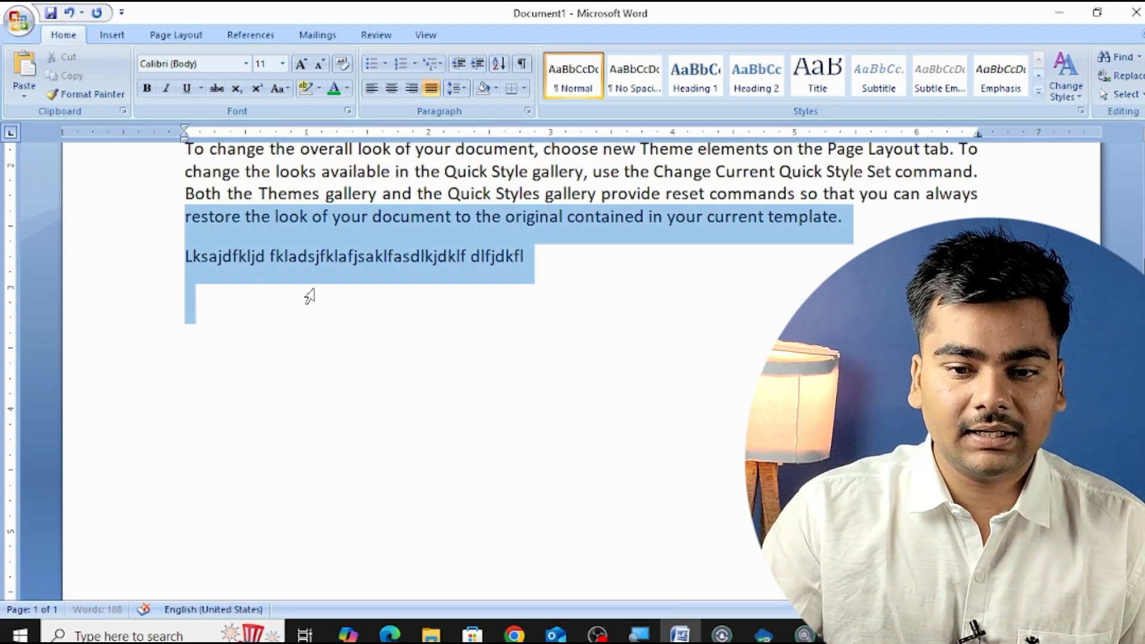
pyautogui.click(458, 90)
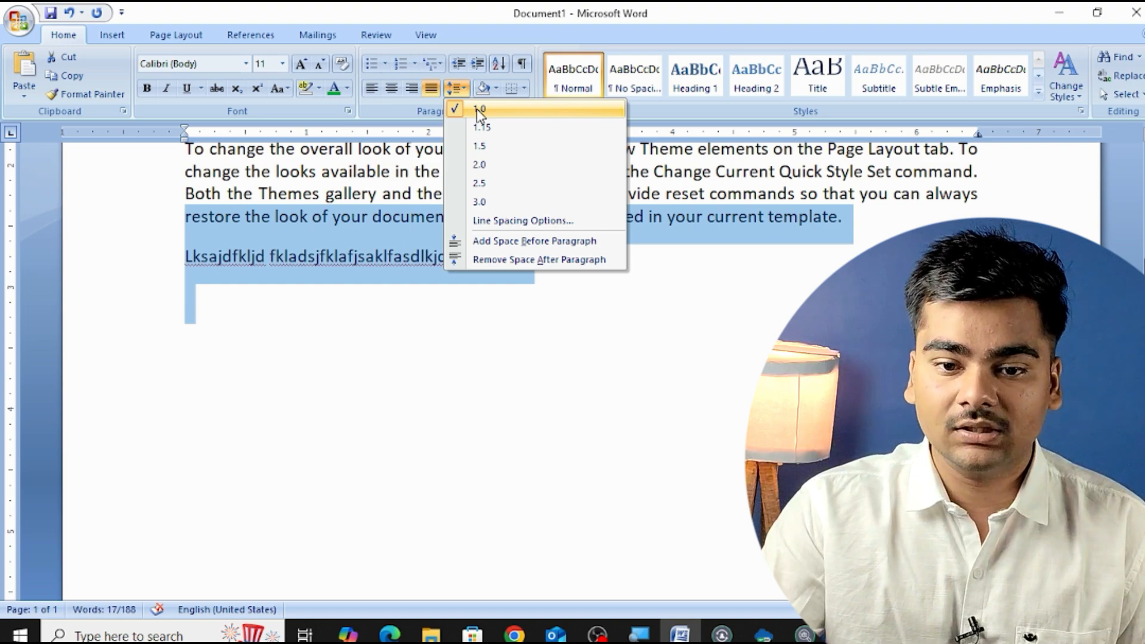
pyautogui.click(477, 110)
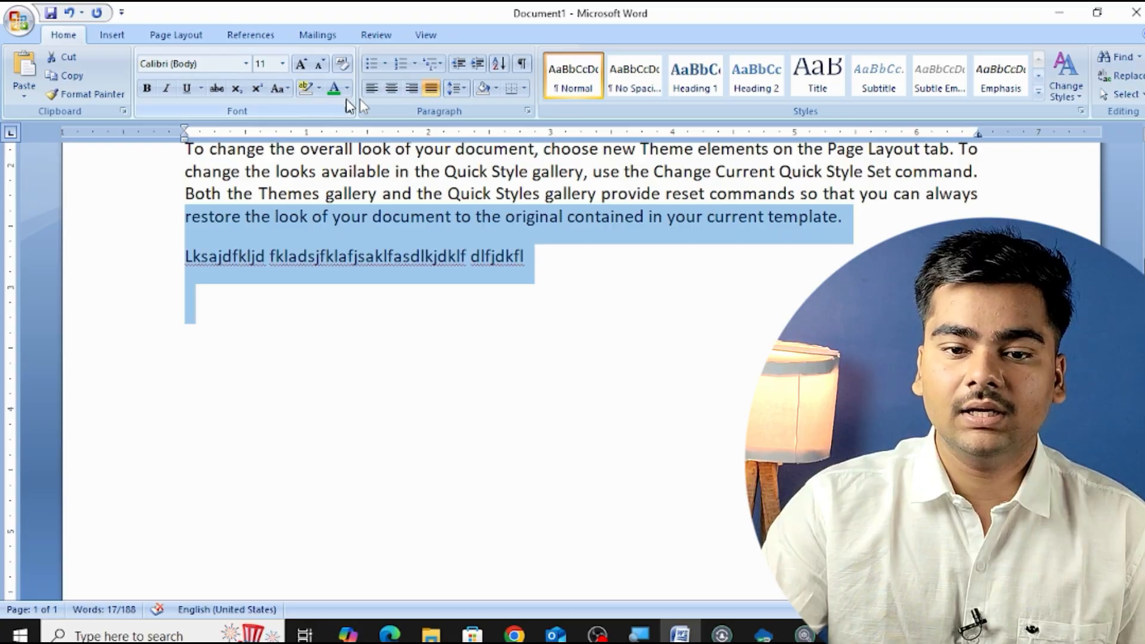
# Set the spacing after the selected paragraphs to 0 pt and enable "Don't add space between paragraphs of the same style"
pyautogui.click(458, 89)
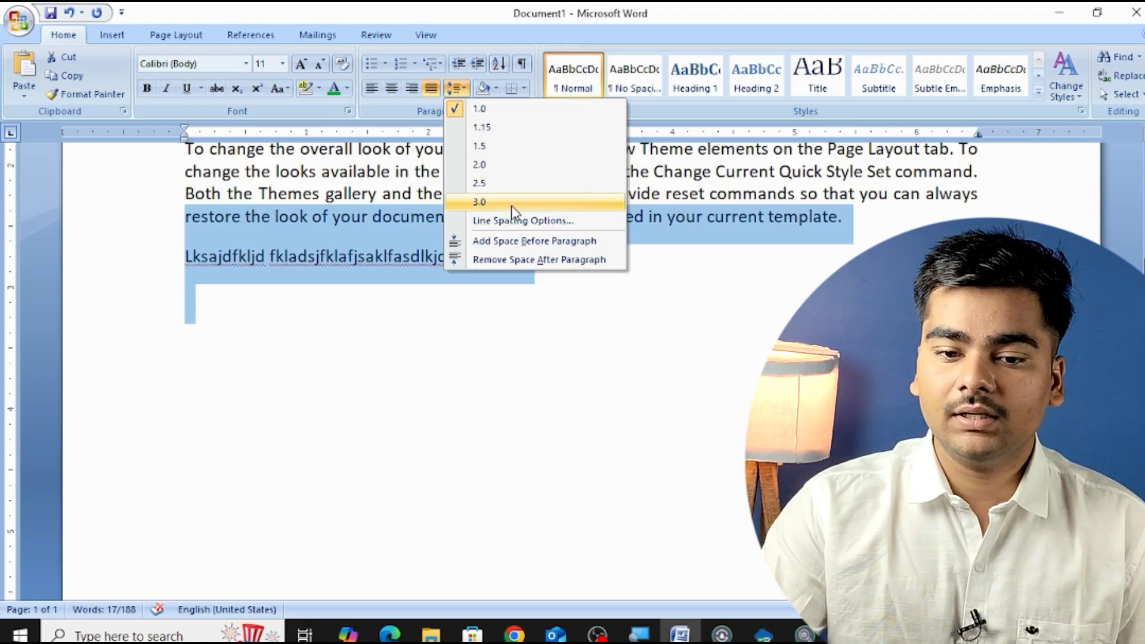
pyautogui.click(549, 221)
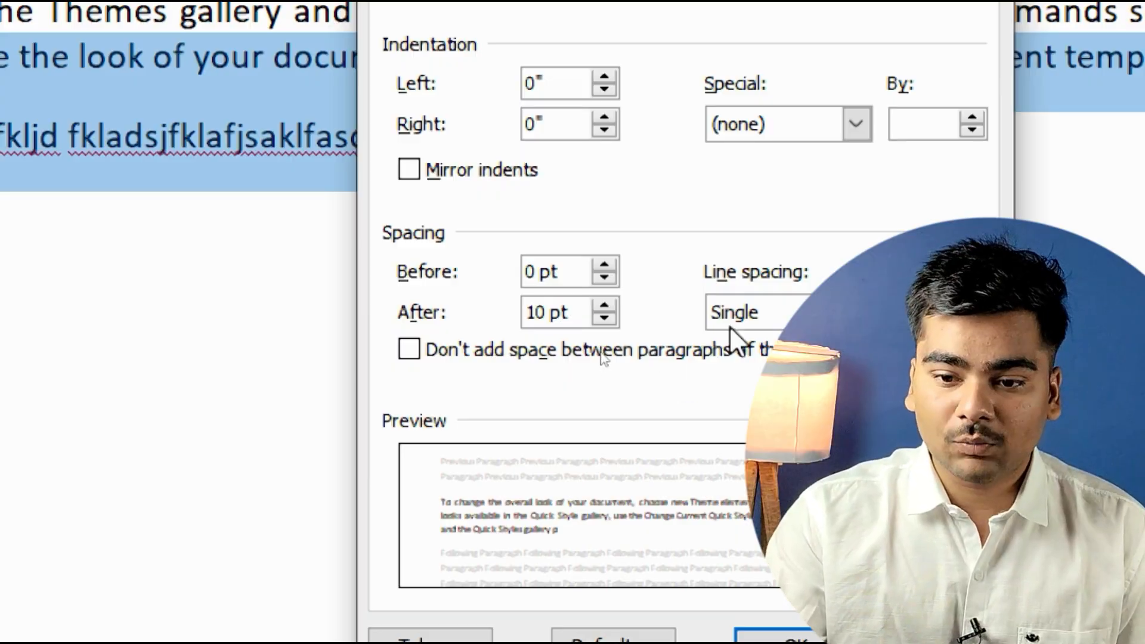
pyautogui.click(409, 351)
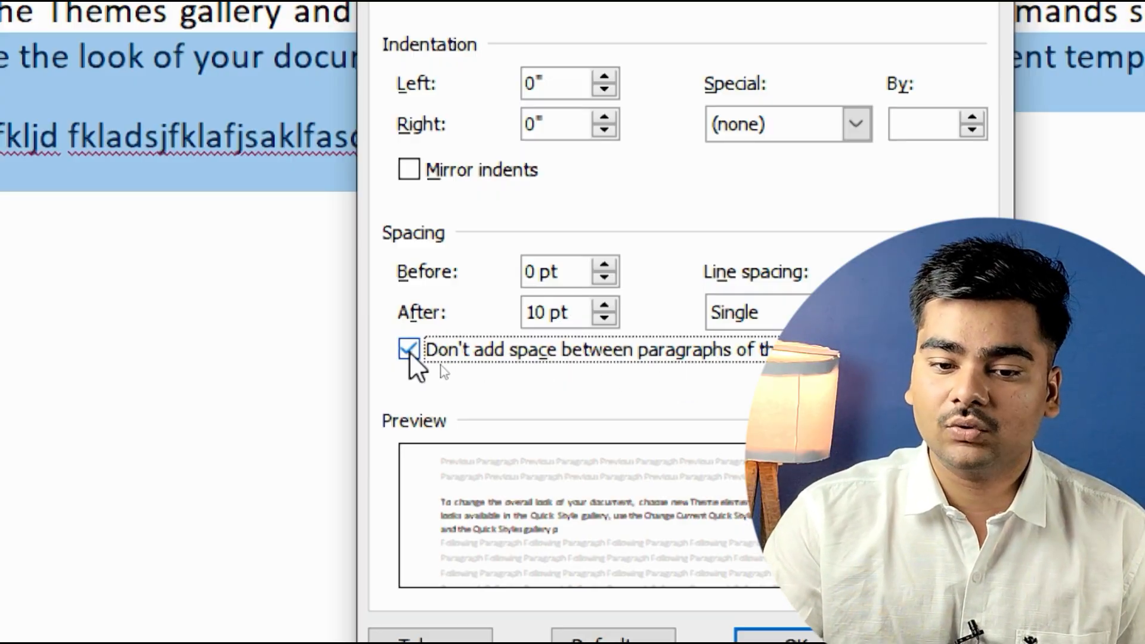
pyautogui.click(608, 321)
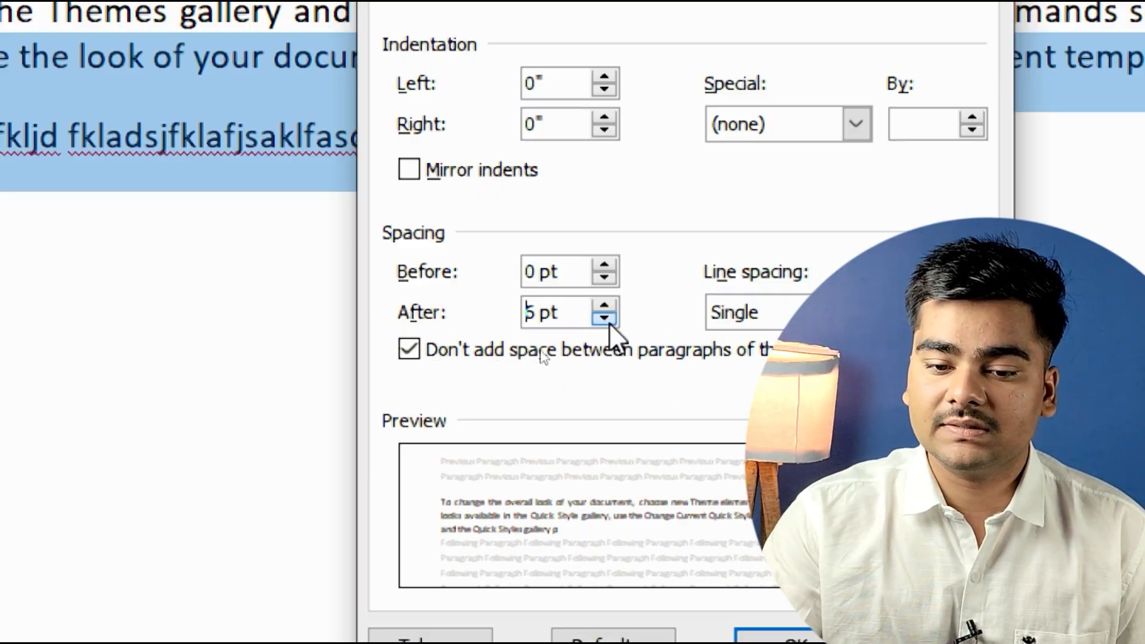
pyautogui.click(608, 321)
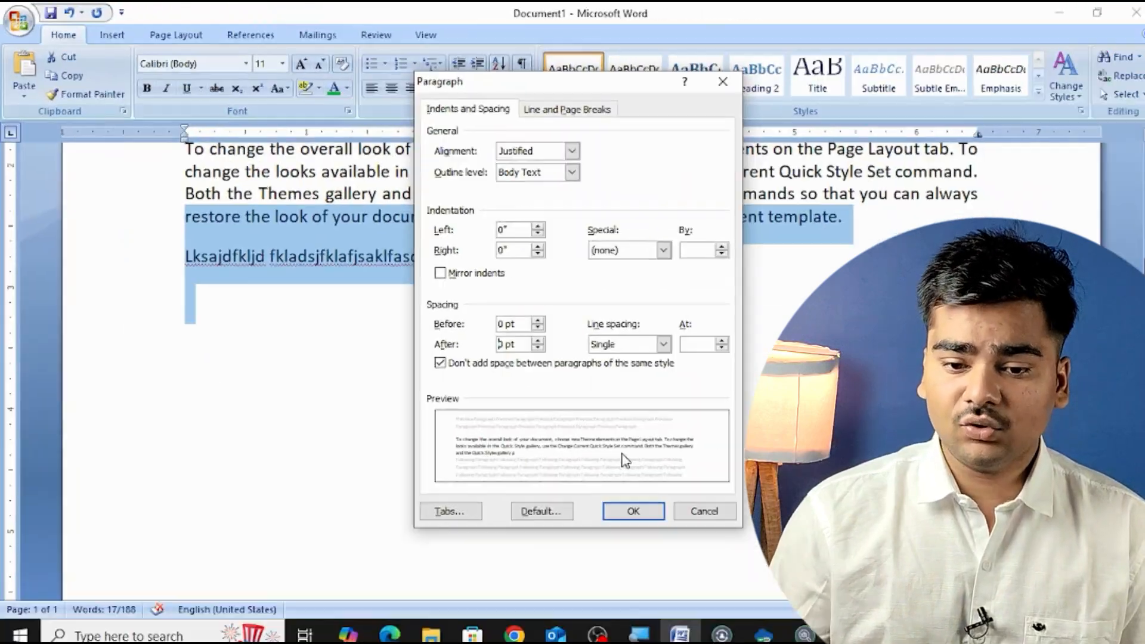
pyautogui.click(647, 511)
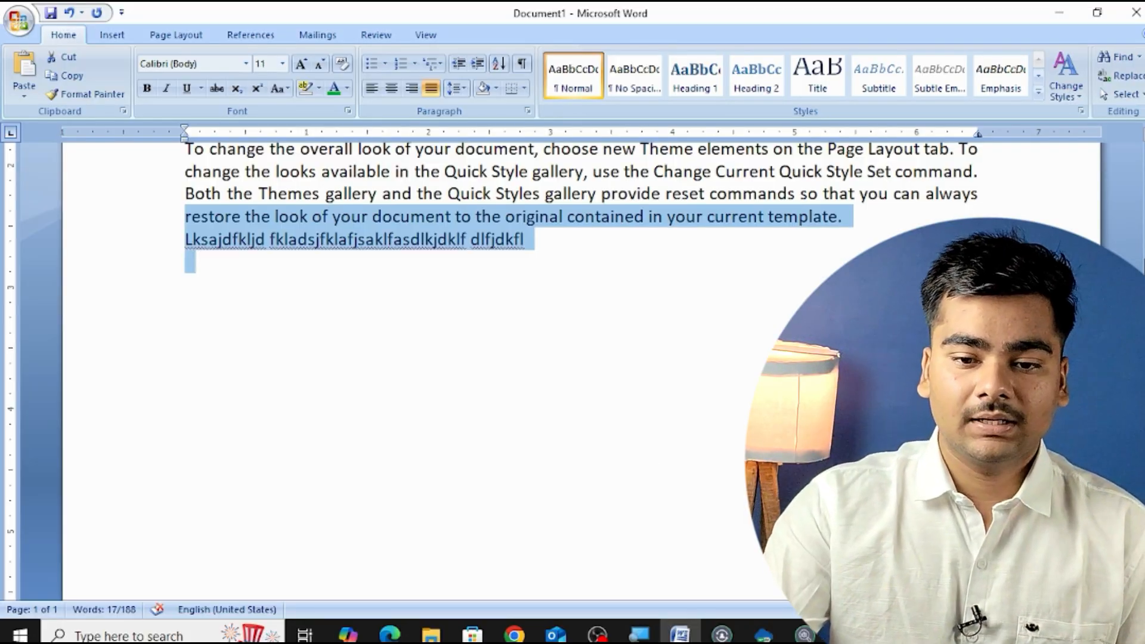
# Add space before the first sample paragraph and remove the space after it
pyautogui.scroll(5, 477, 357)
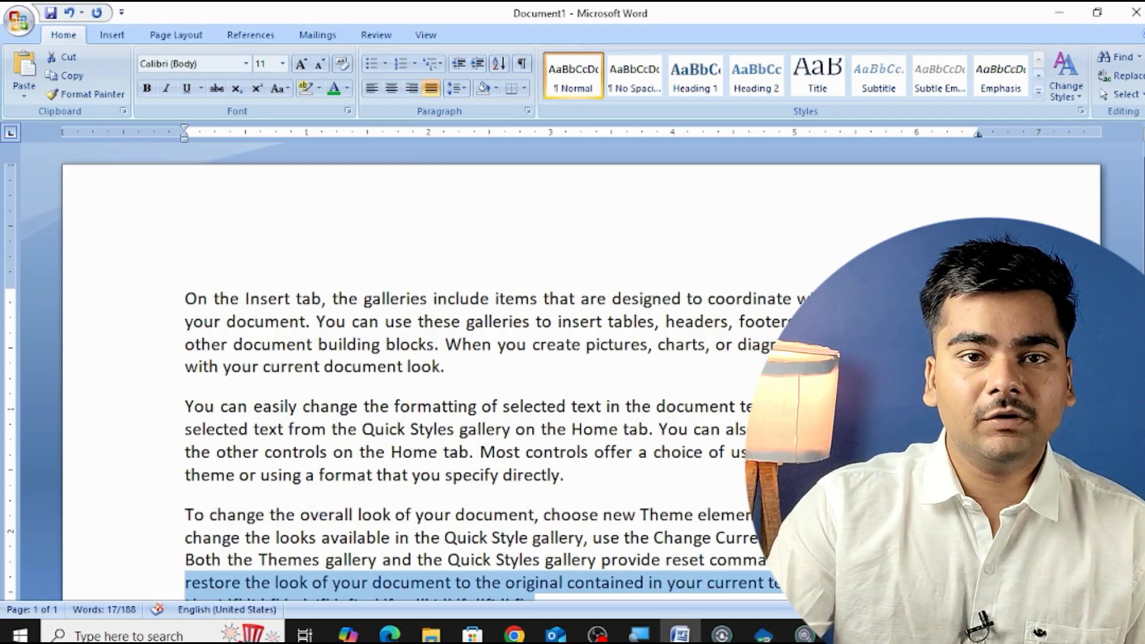
pyautogui.moveTo(150, 303); pyautogui.dragTo(173, 377)
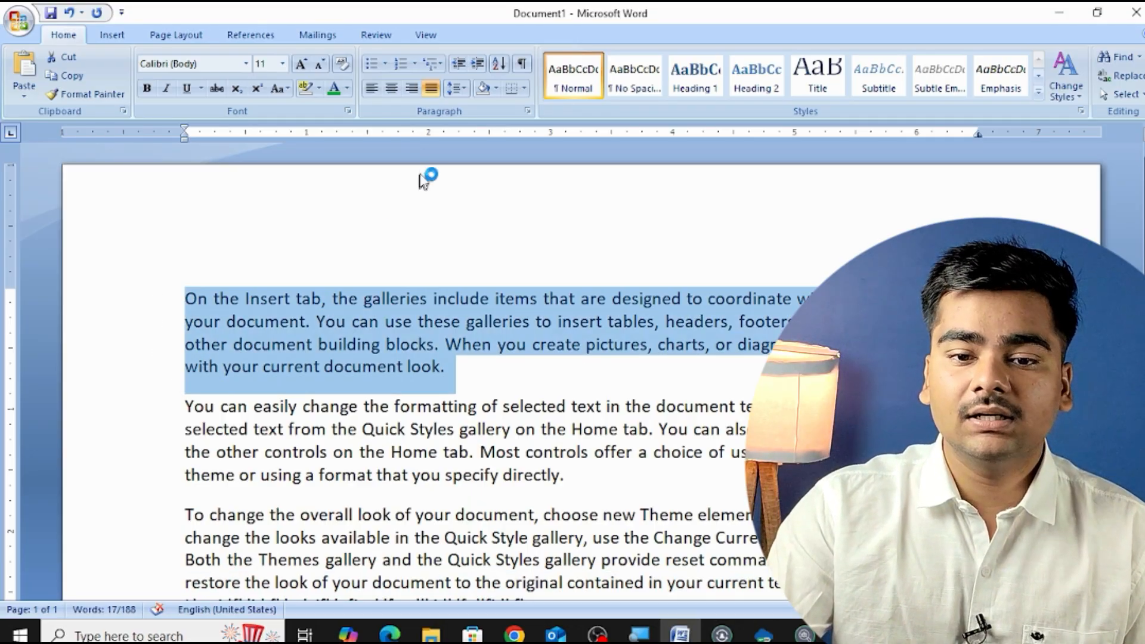
pyautogui.click(458, 88)
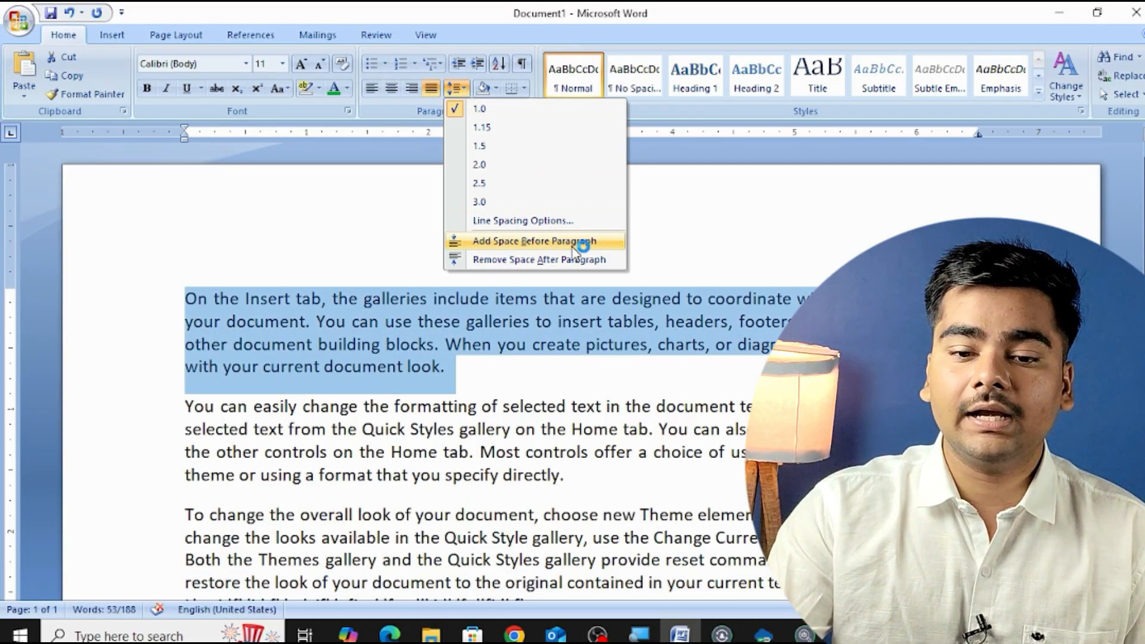
pyautogui.click(587, 241)
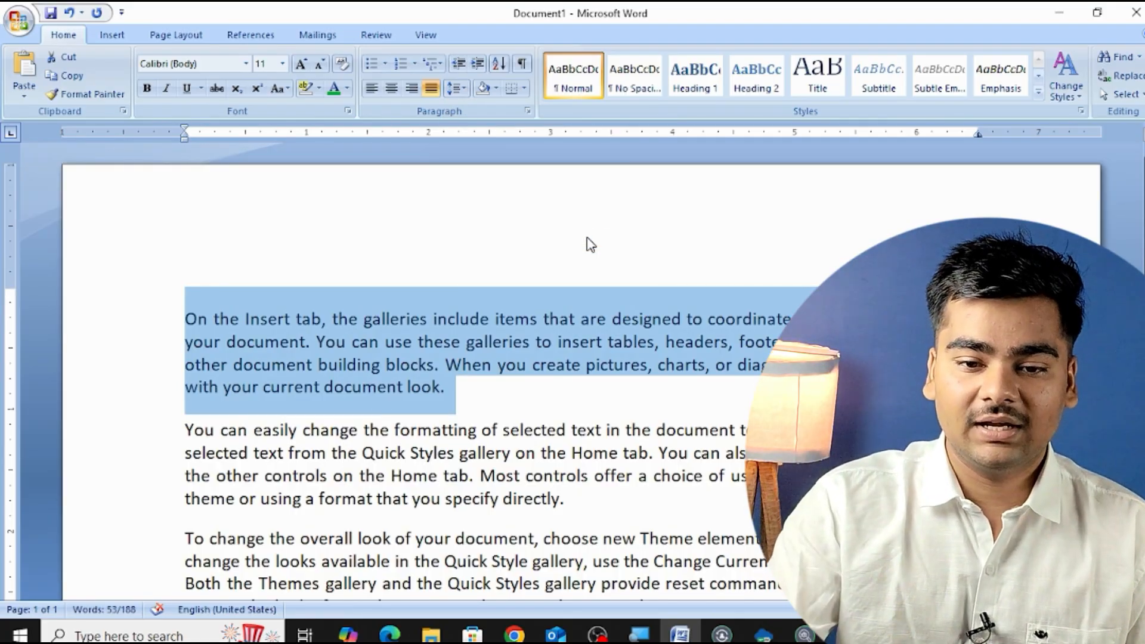
pyautogui.click(460, 88)
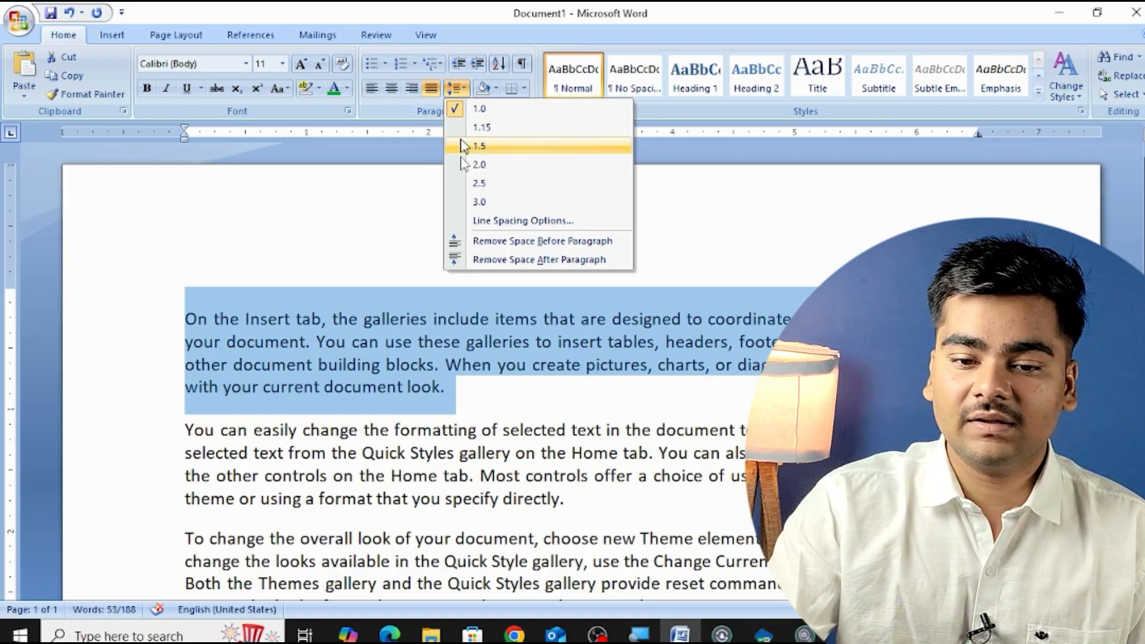
pyautogui.click(571, 265)
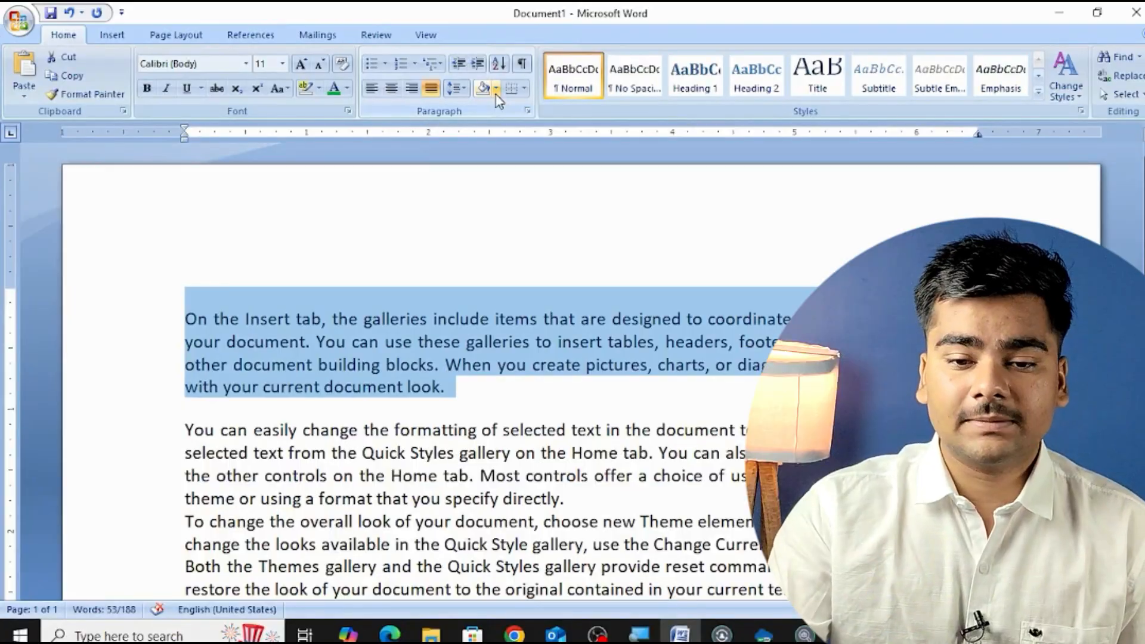
# Shade the first sample paragraph with the standard green and clear the selection
pyautogui.click(495, 88)
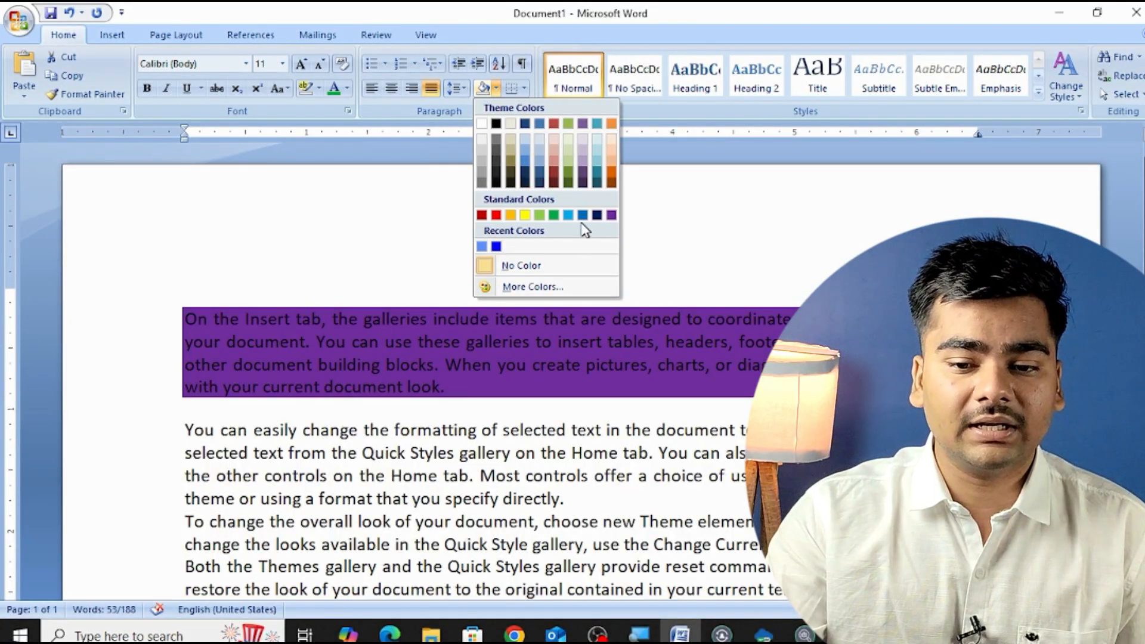
pyautogui.click(553, 215)
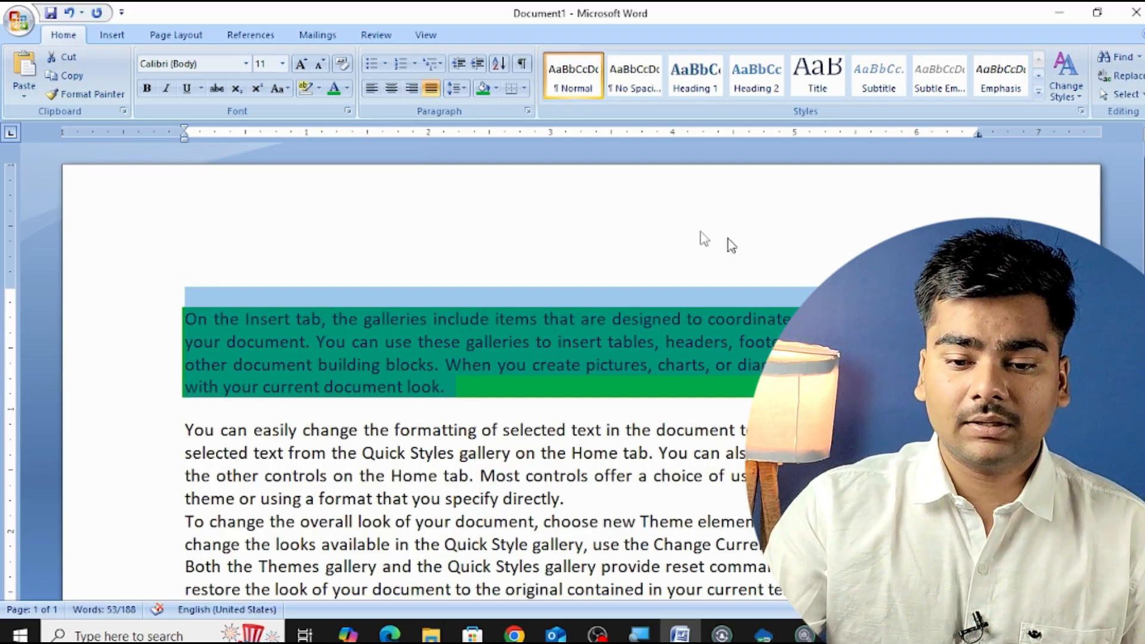
pyautogui.scroll(-1, 620, 284)
pyautogui.click(657, 369)
# Shade the remaining sample paragraphs and the filler line with Dark Blue, Text 2, Lighter 40%
pyautogui.scroll(-2, 233, 505)
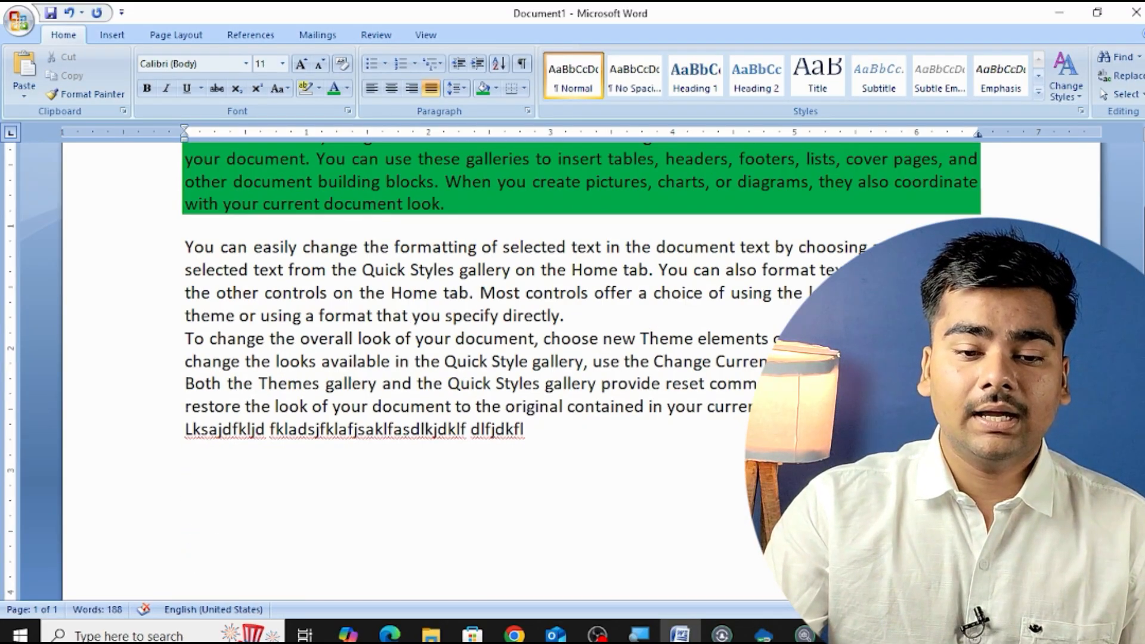
pyautogui.moveTo(179, 247); pyautogui.dragTo(365, 460)
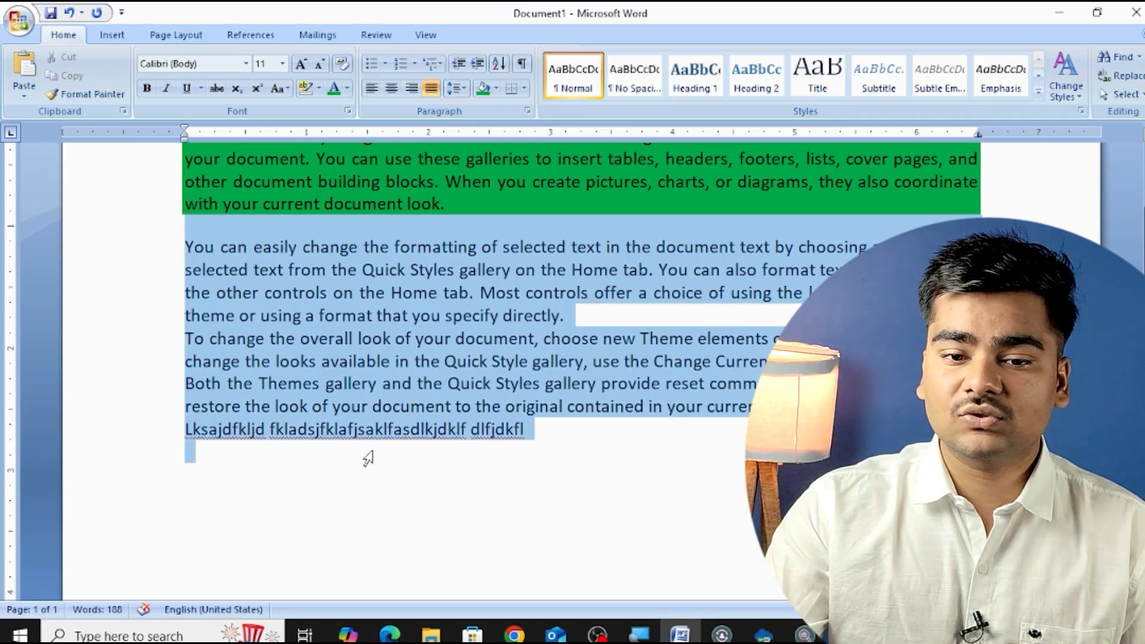
pyautogui.click(496, 89)
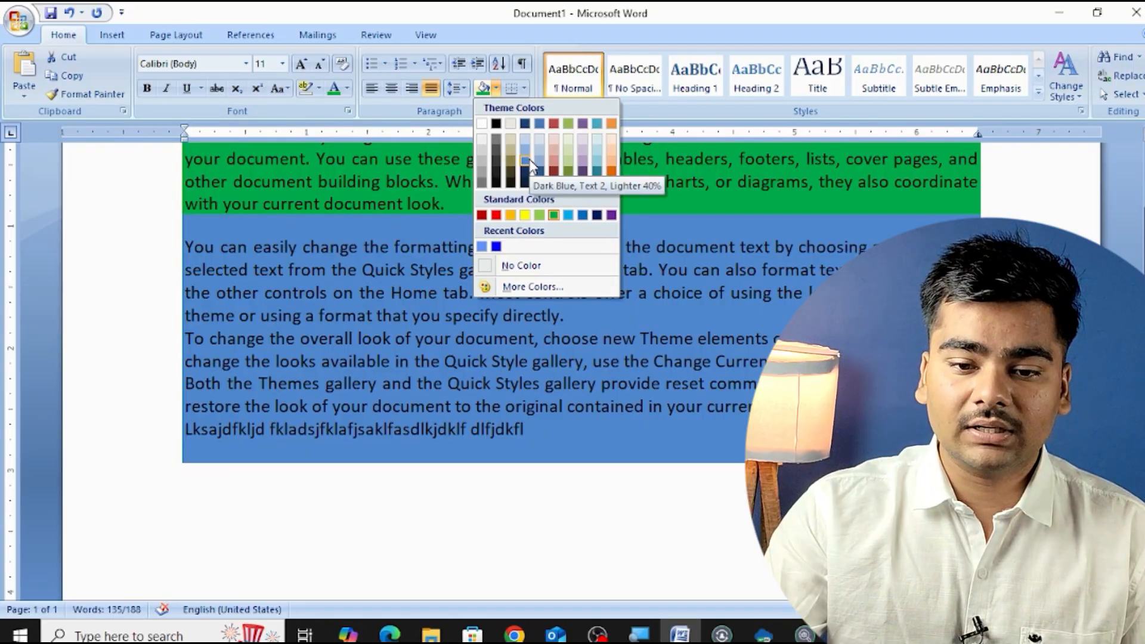
pyautogui.click(529, 161)
pyautogui.scroll(3, 529, 358)
pyautogui.scroll(-1, 562, 309)
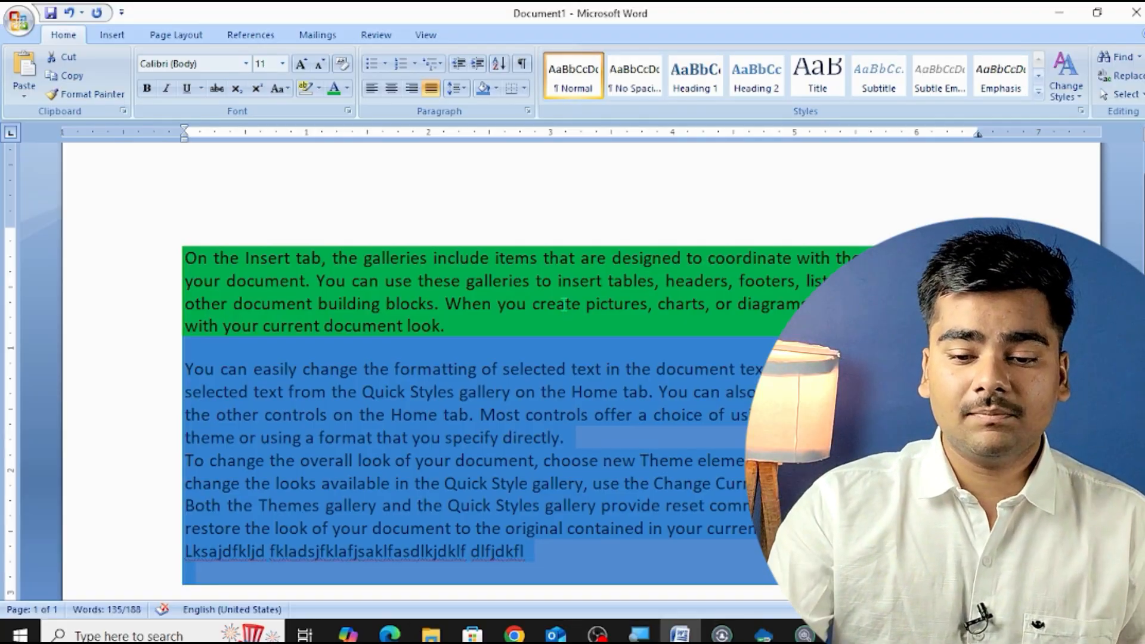
pyautogui.scroll(-2, 561, 313)
pyautogui.click(162, 301)
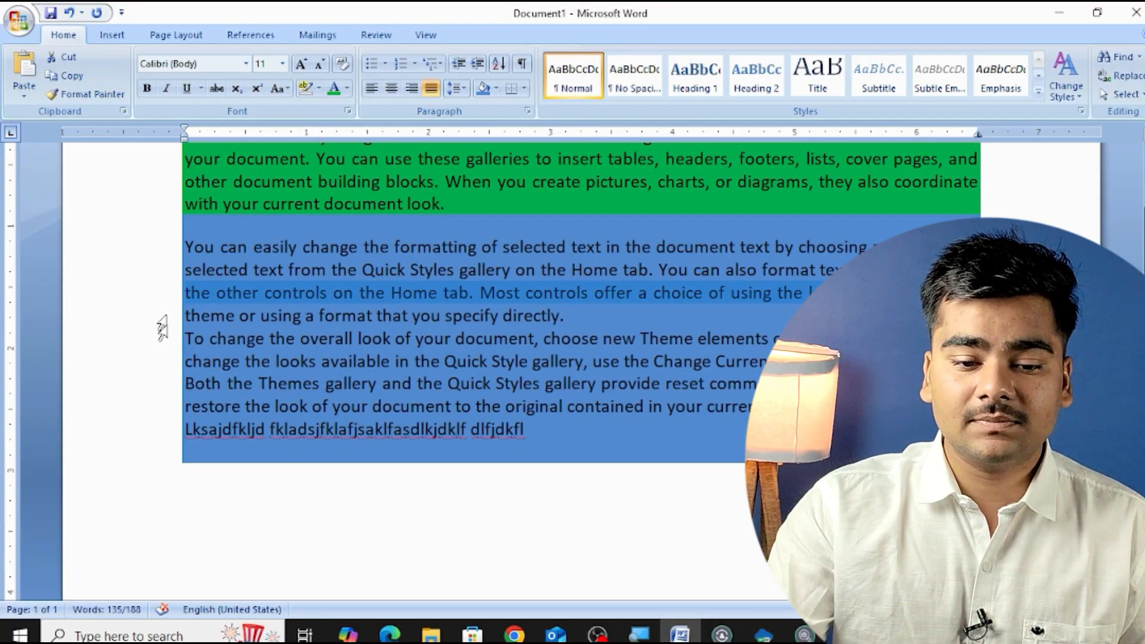
# Shade the last sample paragraph and the filler line with the standard red
pyautogui.moveTo(140, 412); pyautogui.dragTo(137, 439)
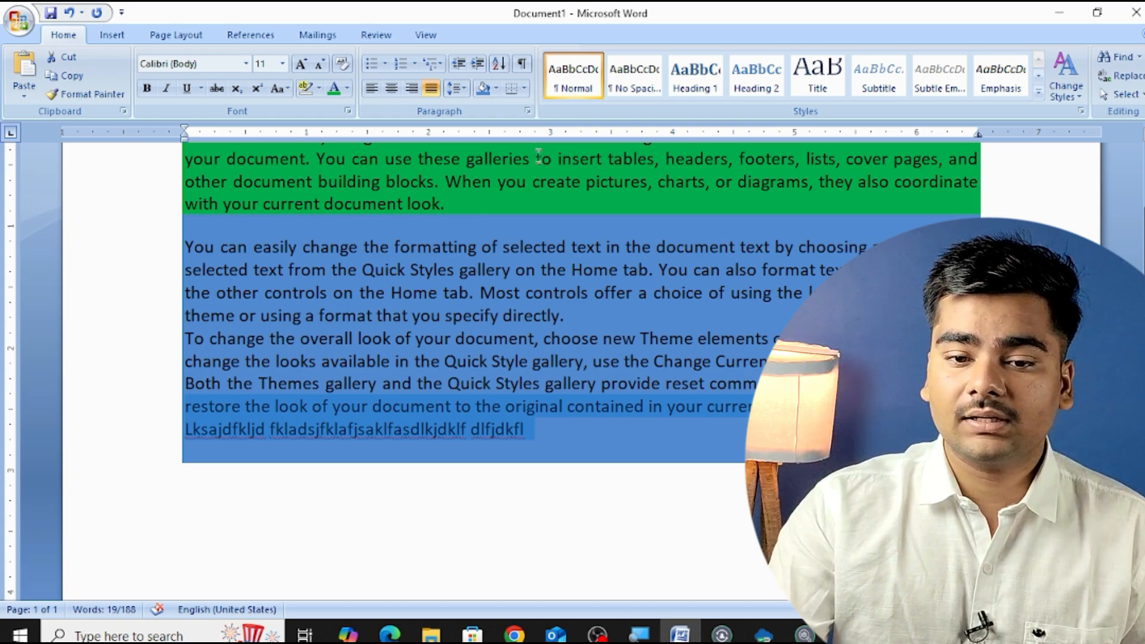
pyautogui.click(495, 88)
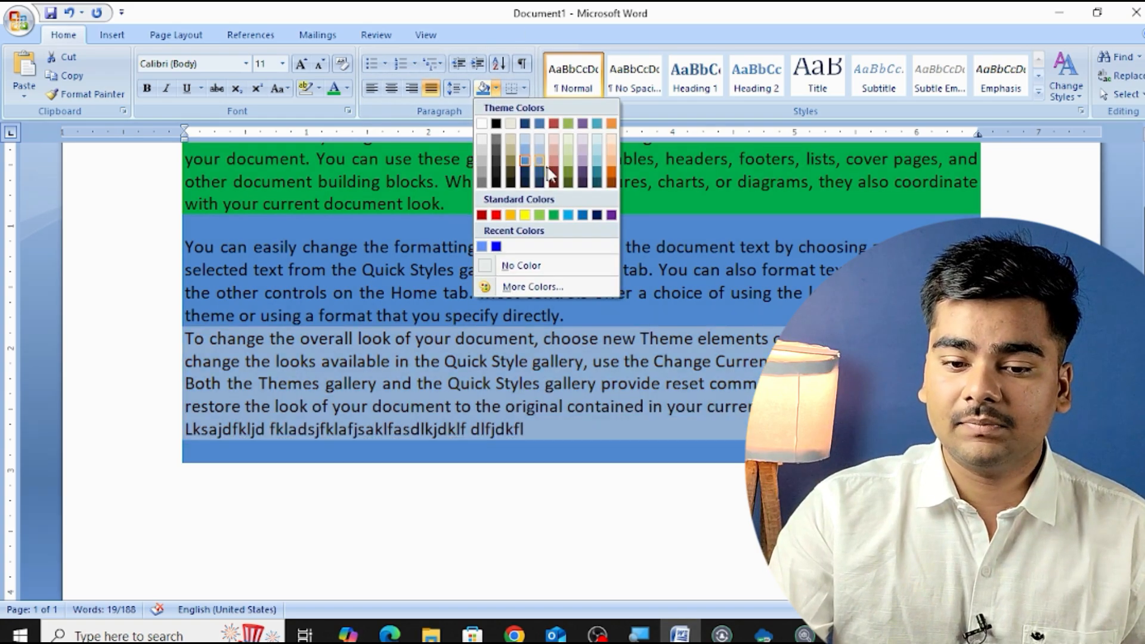
pyautogui.click(496, 215)
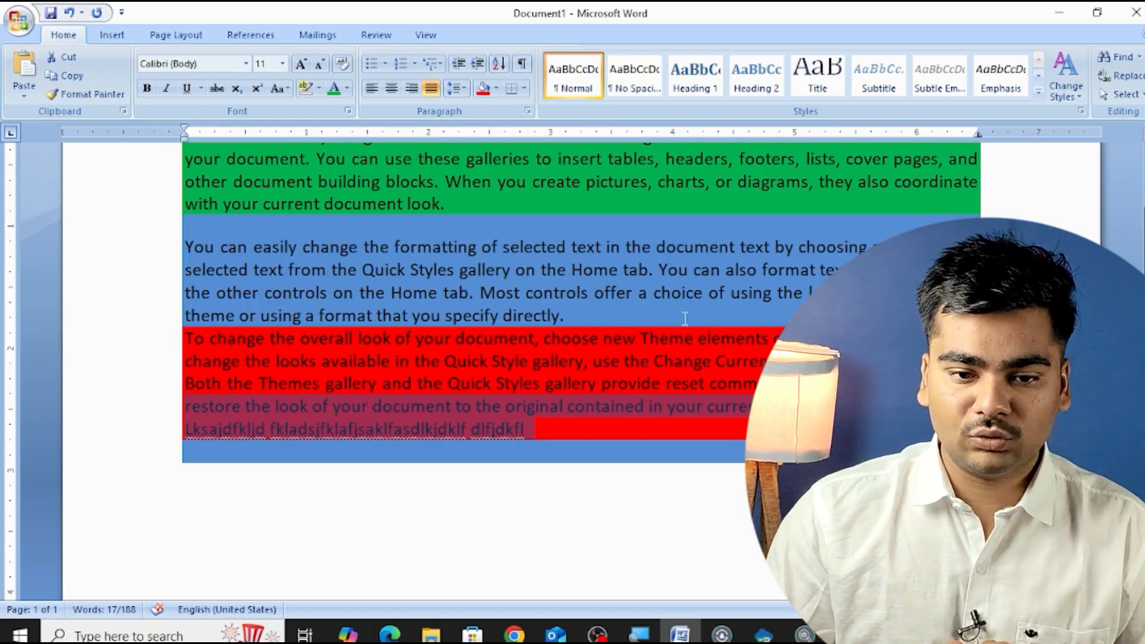
# Remove the shading from all text in the document by setting it to No Color
pyautogui.scroll(1, 685, 318)
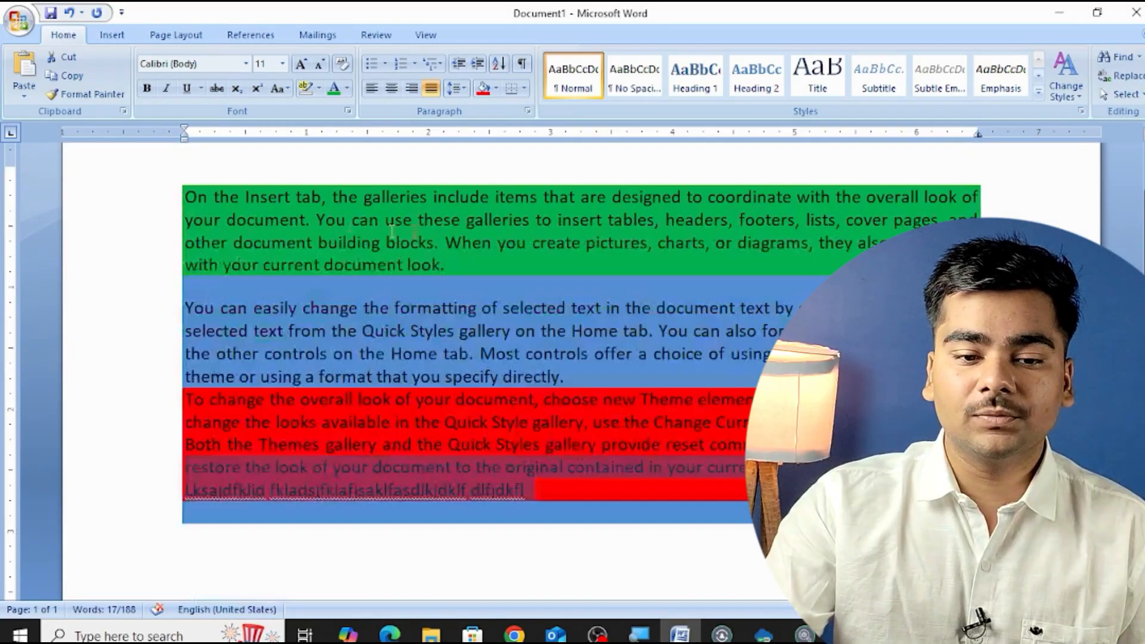
pyautogui.tripleClick(98, 189)
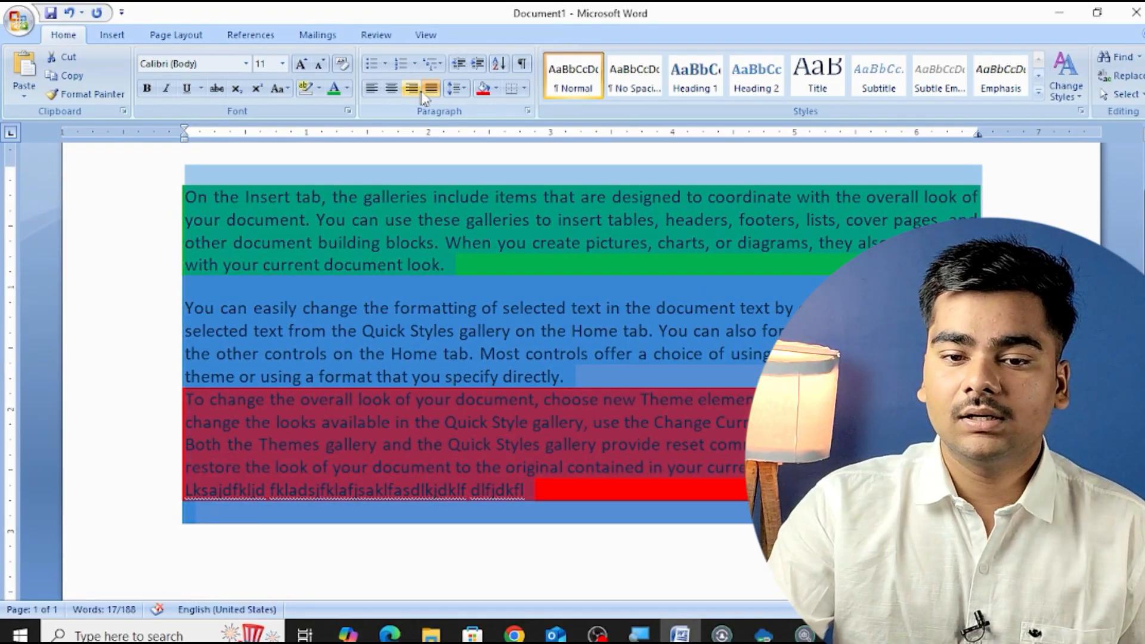
pyautogui.click(496, 89)
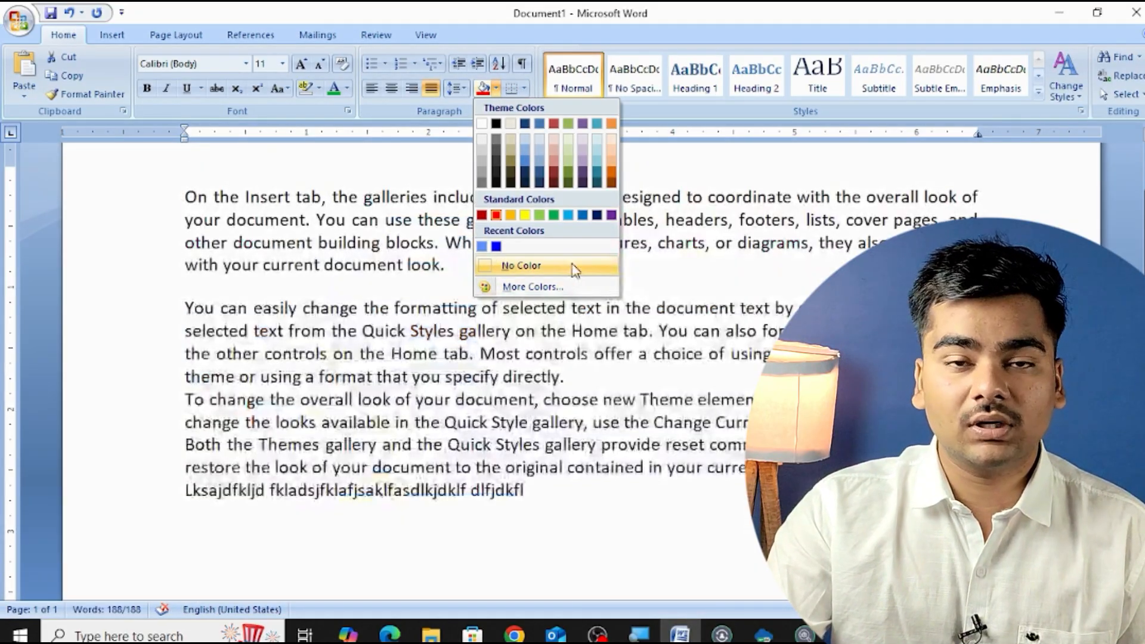
pyautogui.click(573, 266)
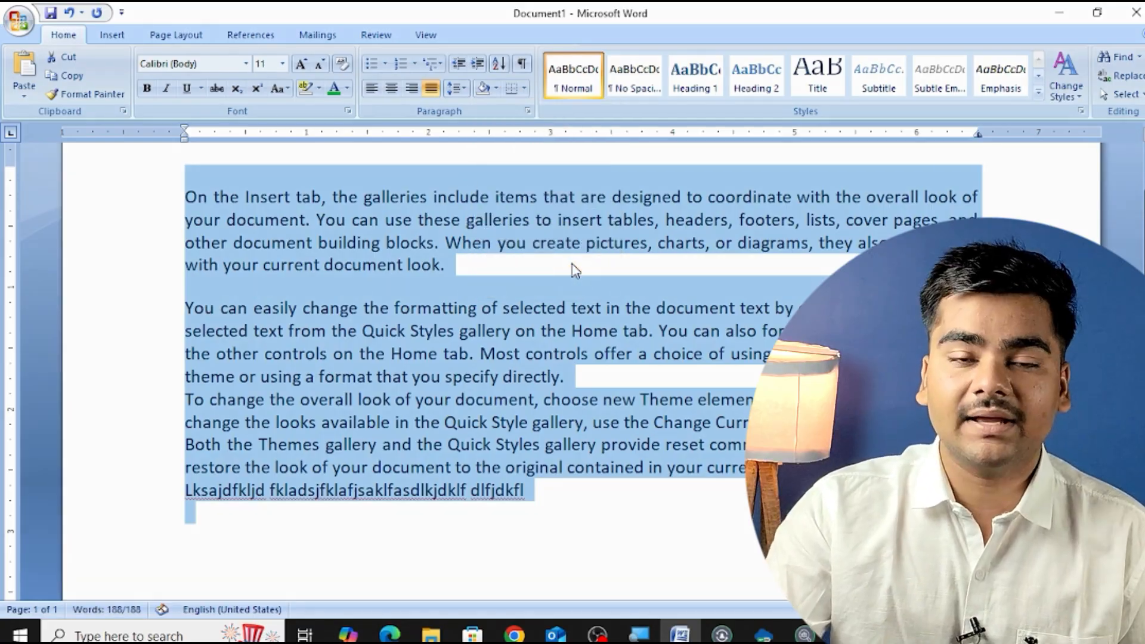
# Select the first sample paragraph and examine the standard and custom choices for additional shading colors without applying one
pyautogui.scroll(2, 537, 260)
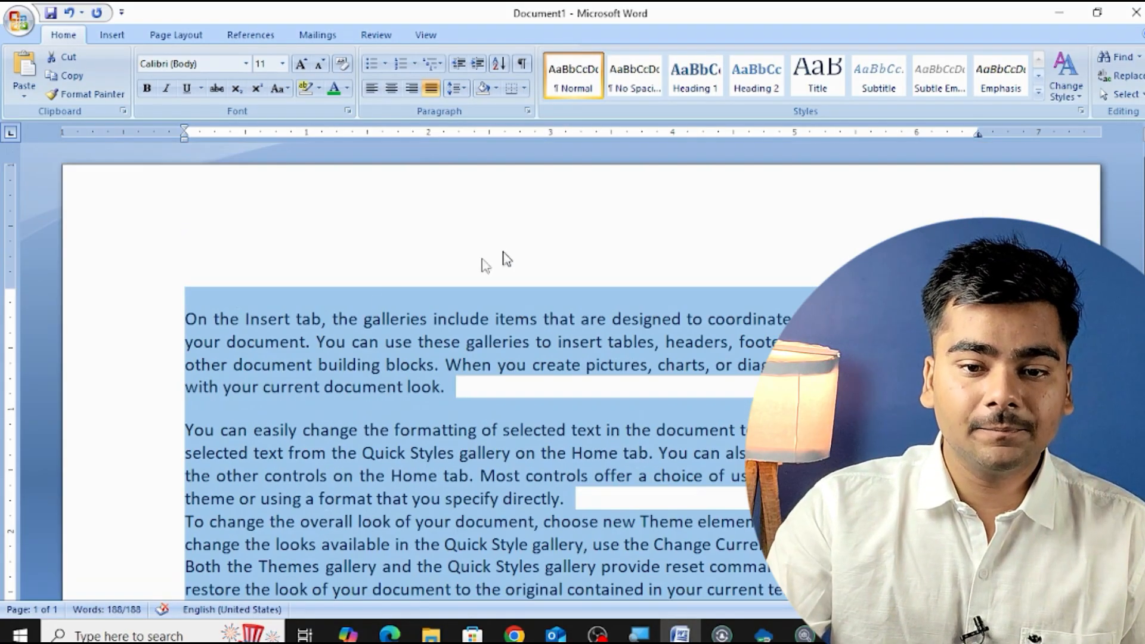
pyautogui.scroll(-1, 486, 263)
pyautogui.click(198, 250)
pyautogui.moveTo(148, 258); pyautogui.dragTo(179, 334)
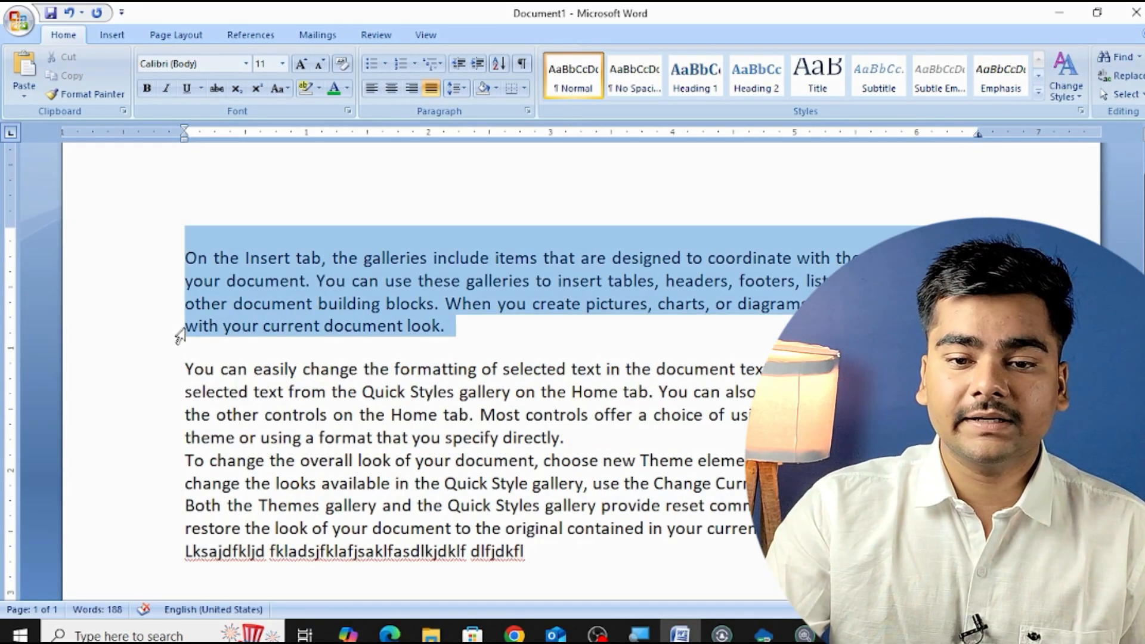
pyautogui.click(495, 88)
pyautogui.click(574, 288)
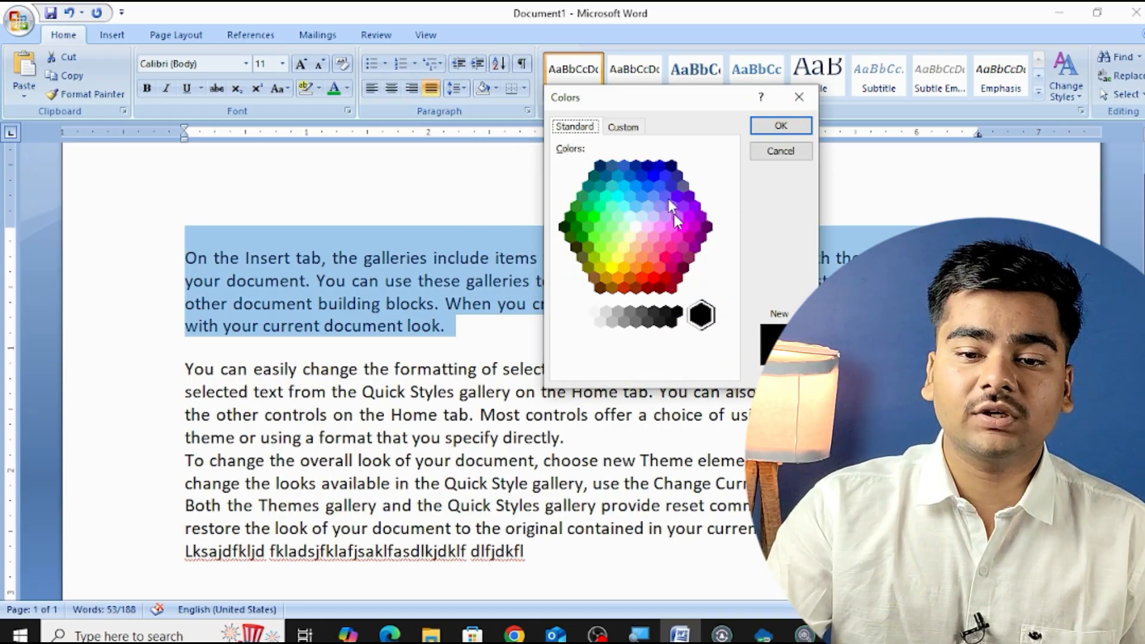
pyautogui.click(615, 128)
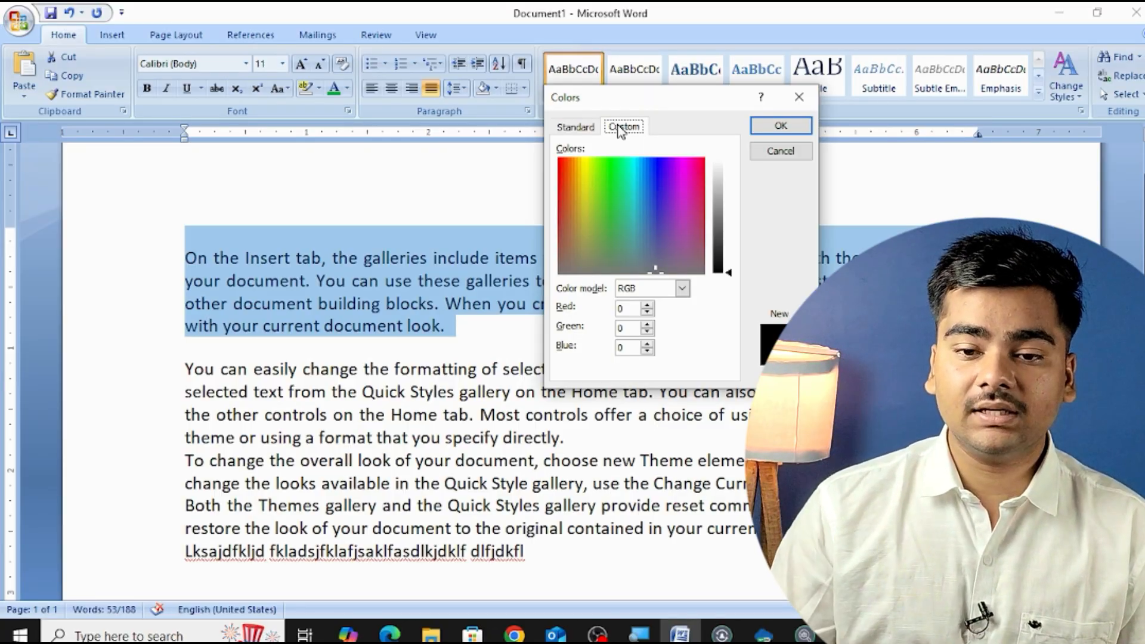
pyautogui.click(799, 97)
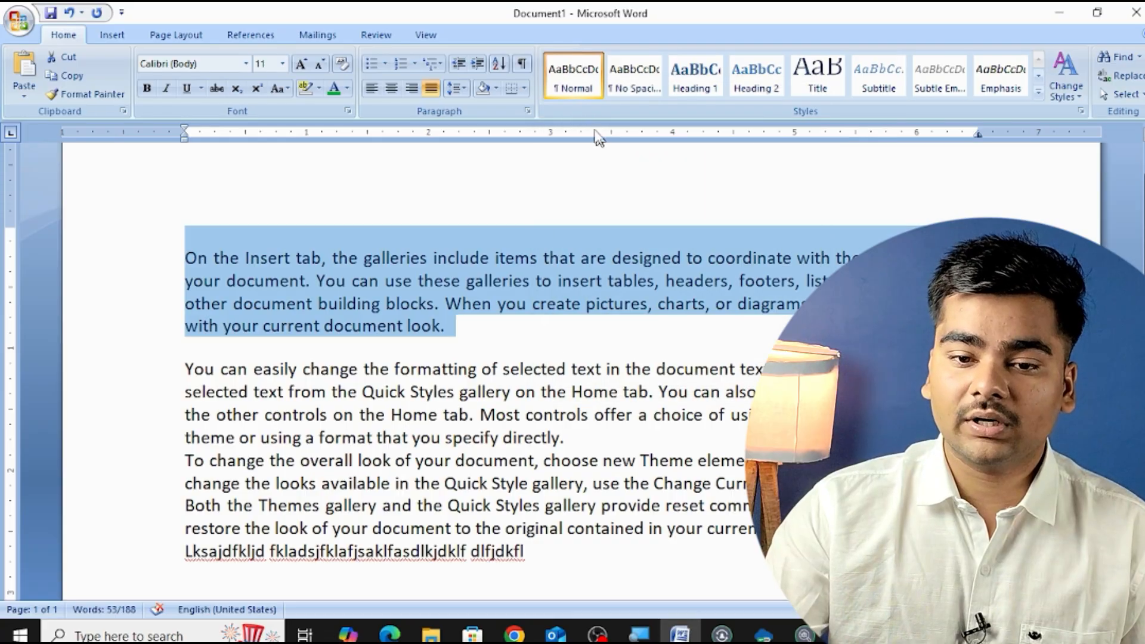
# Apply All Borders to the first sample paragraph and remove them again with No Border
pyautogui.click(524, 89)
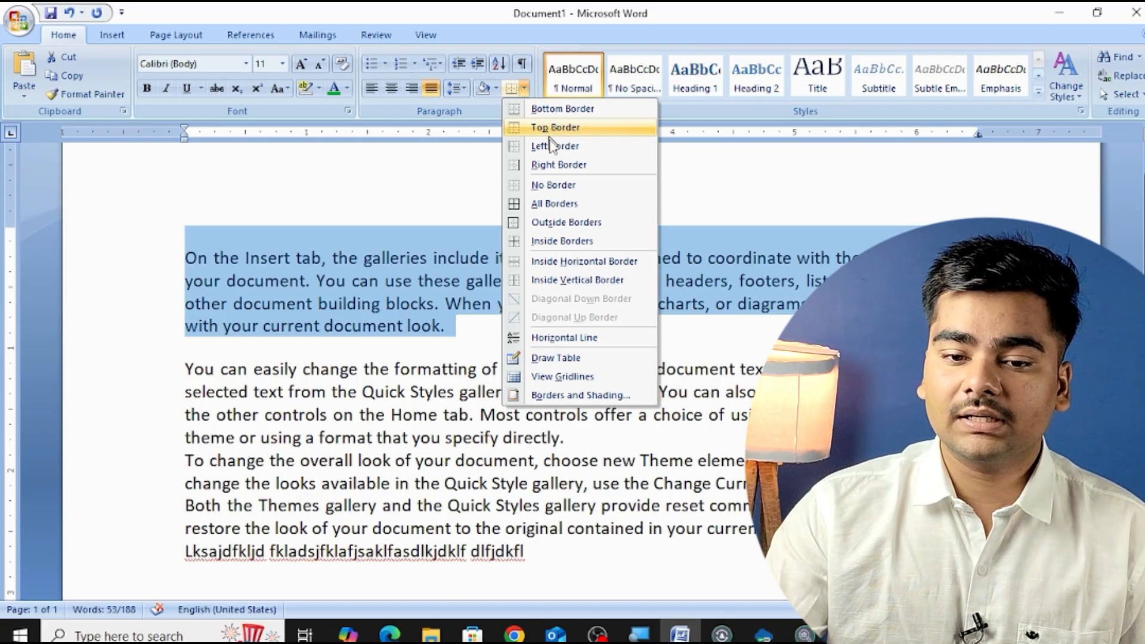
pyautogui.click(572, 205)
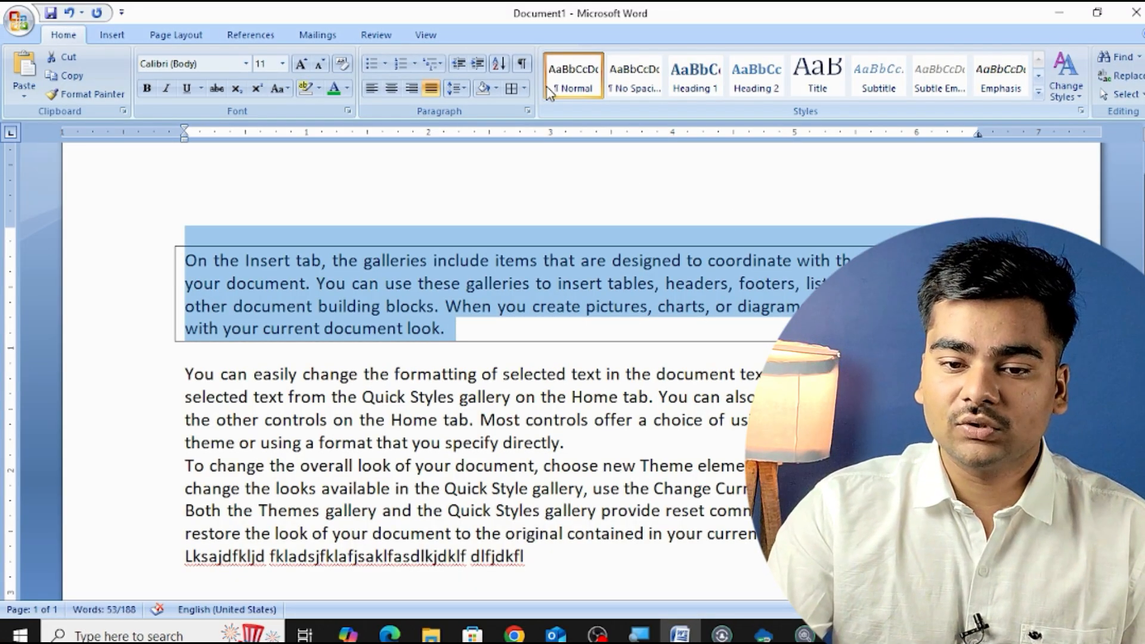
pyautogui.click(524, 88)
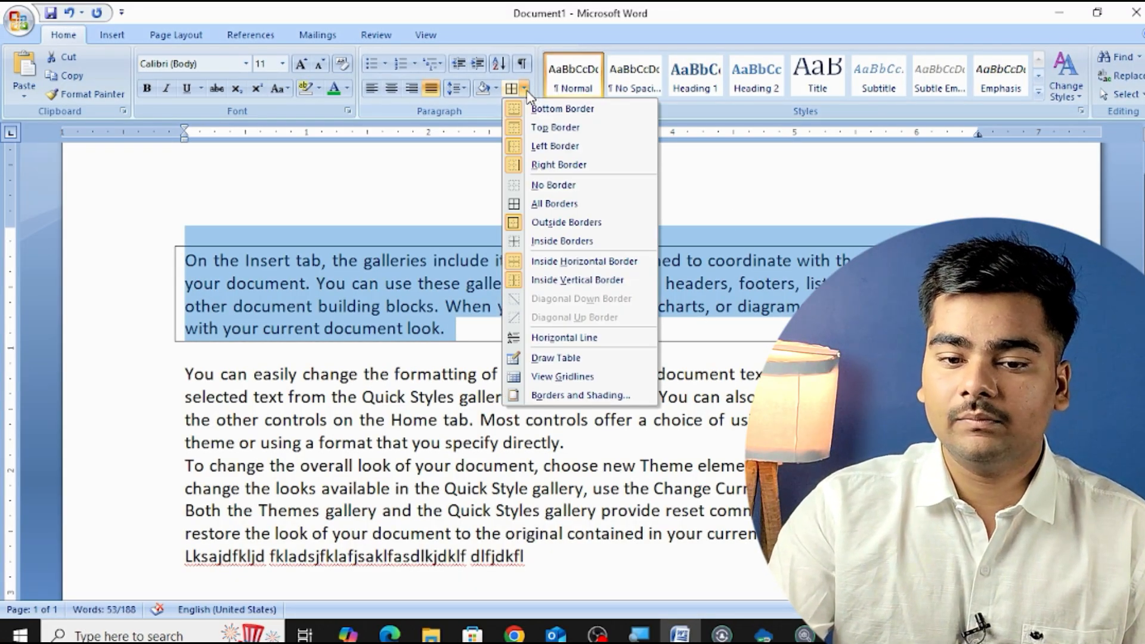
pyautogui.click(573, 192)
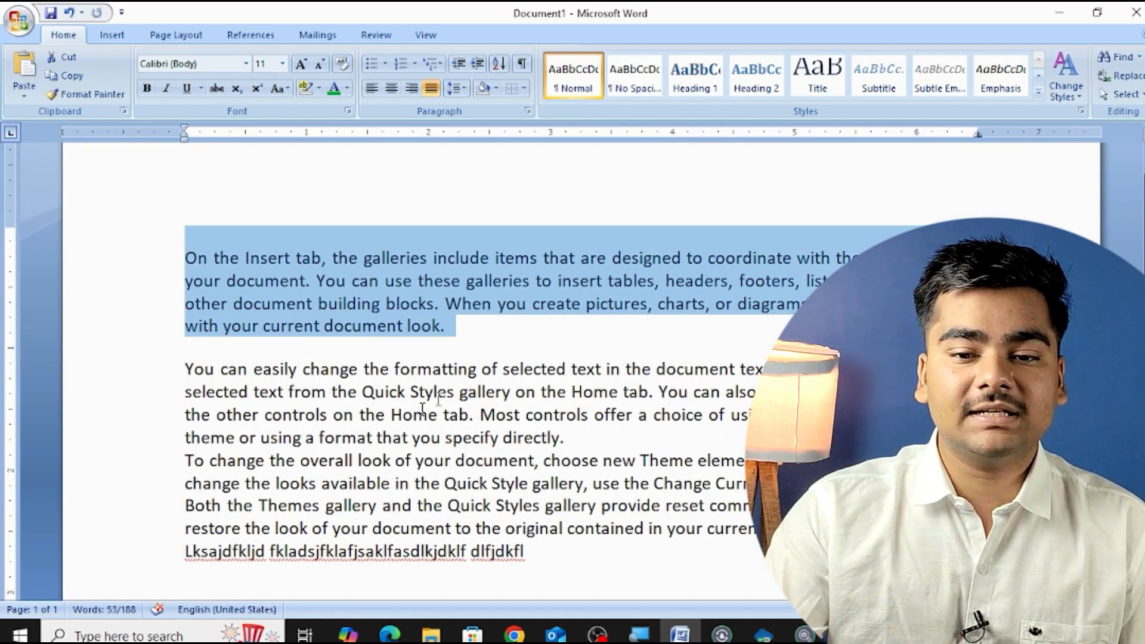
# Add a bottom border to the first sample paragraph and clear the selection
pyautogui.click(524, 89)
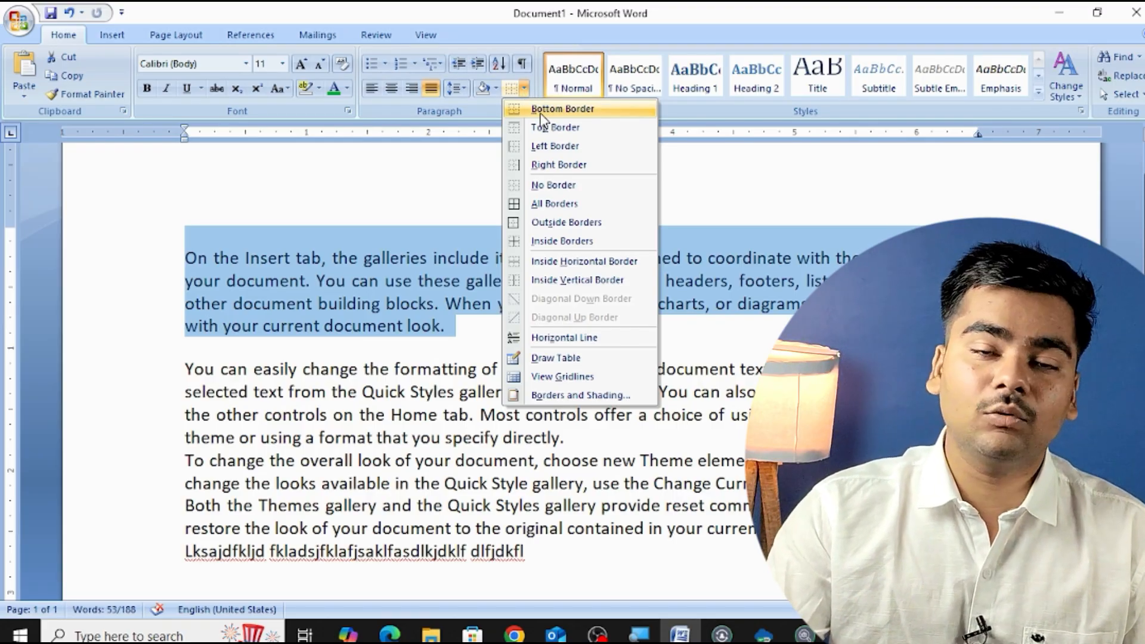
pyautogui.click(541, 113)
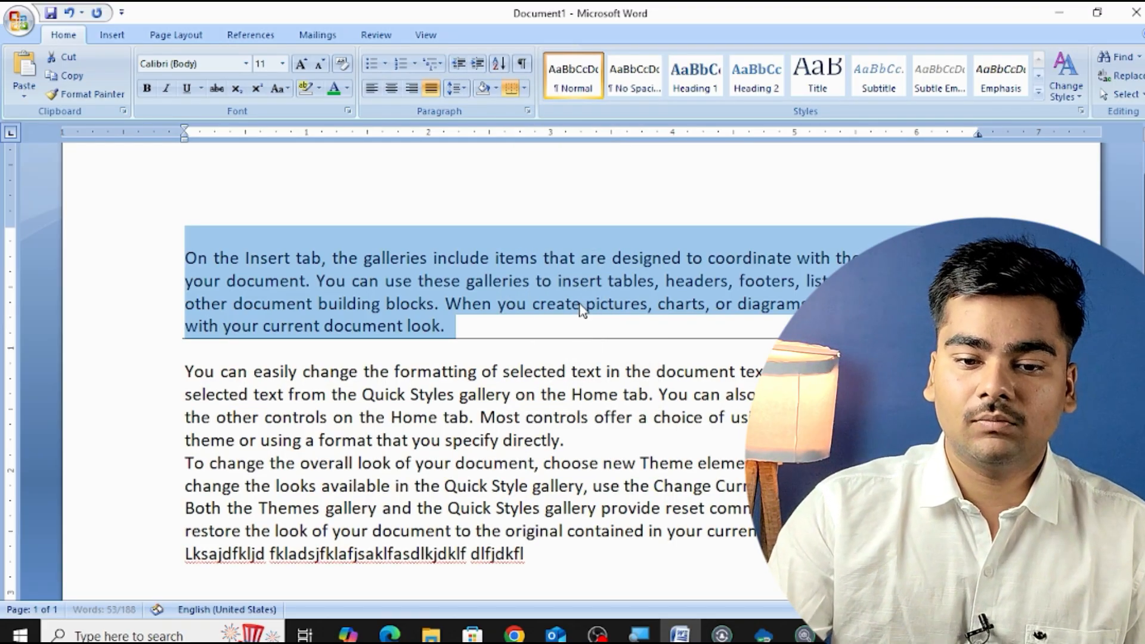
pyautogui.click(582, 302)
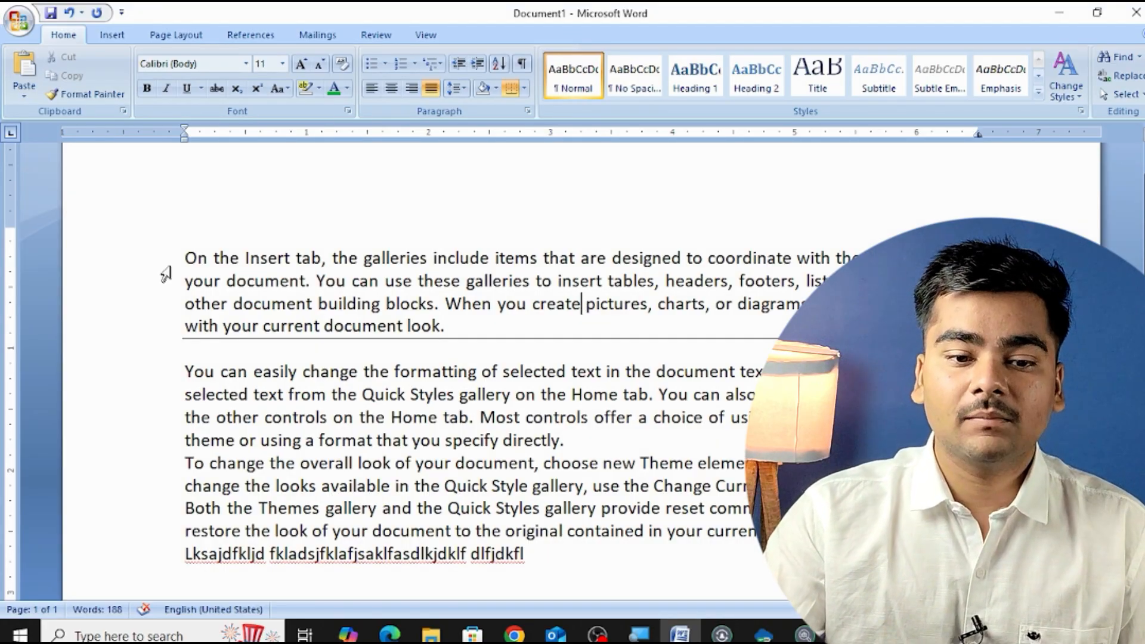
# Reselect exactly the first sample paragraph and add a top border to it
pyautogui.moveTo(164, 262); pyautogui.dragTo(170, 369)
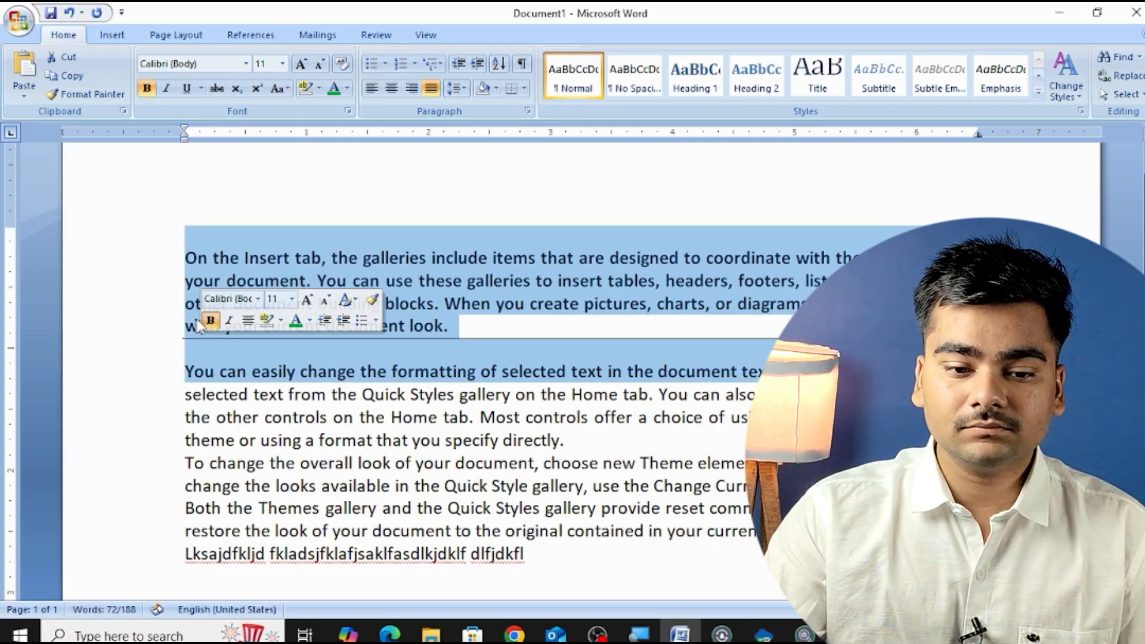
pyautogui.click(146, 304)
pyautogui.click(115, 260)
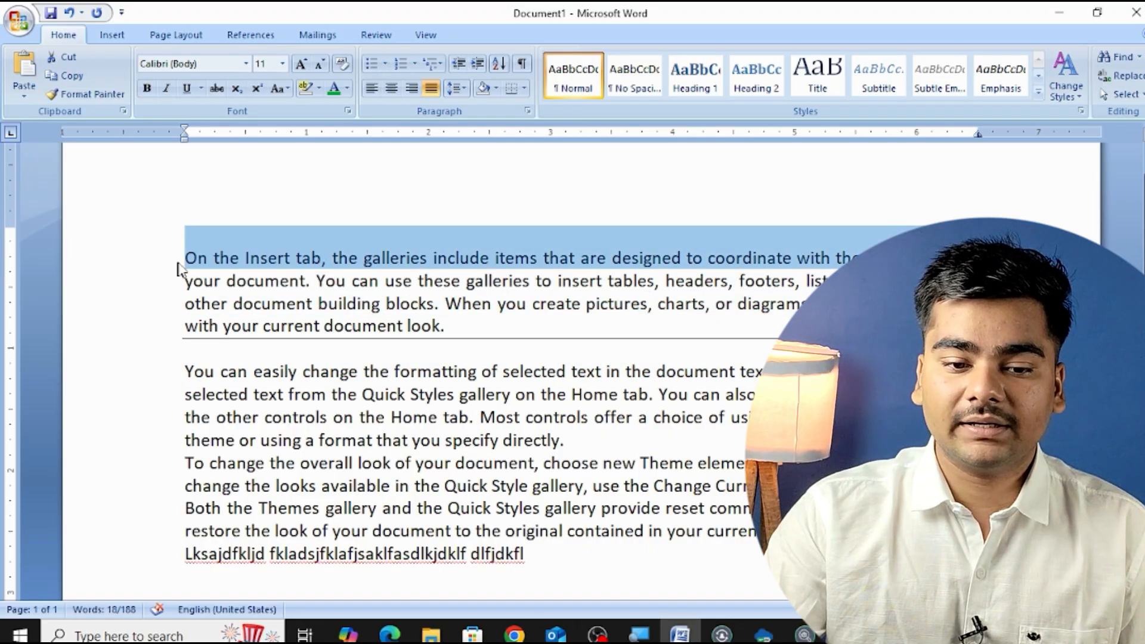
pyautogui.moveTo(184, 259); pyautogui.dragTo(561, 345)
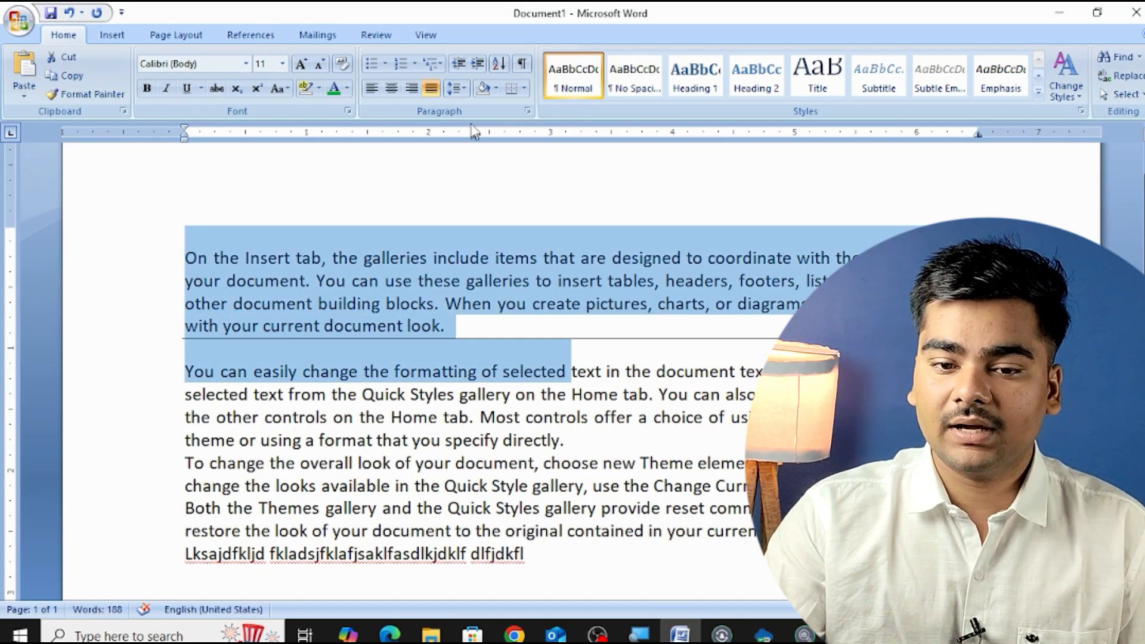
pyautogui.click(463, 192)
pyautogui.click(208, 258)
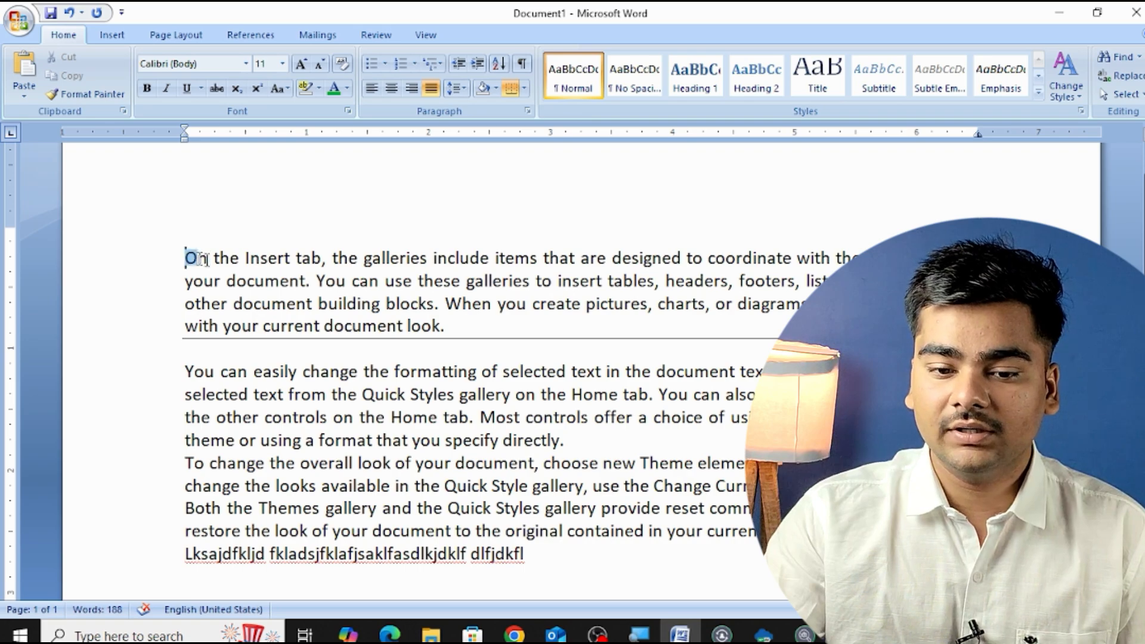
pyautogui.tripleClick(197, 258)
pyautogui.click(523, 91)
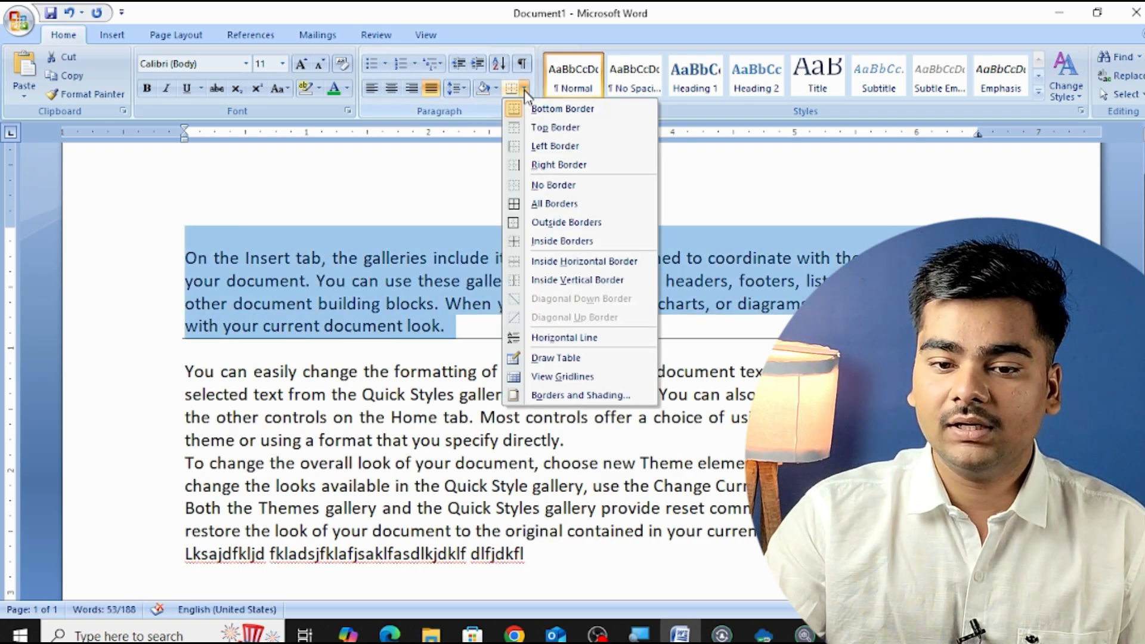
pyautogui.click(551, 129)
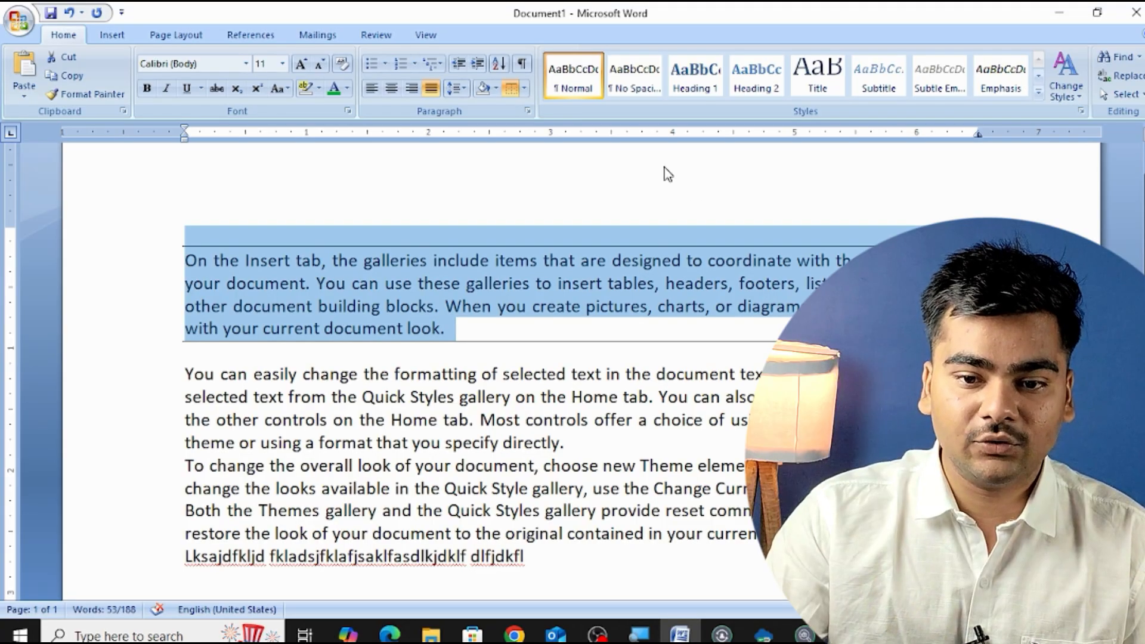
# Add left and right borders to the first sample paragraph, and remove all of its borders
pyautogui.click(523, 90)
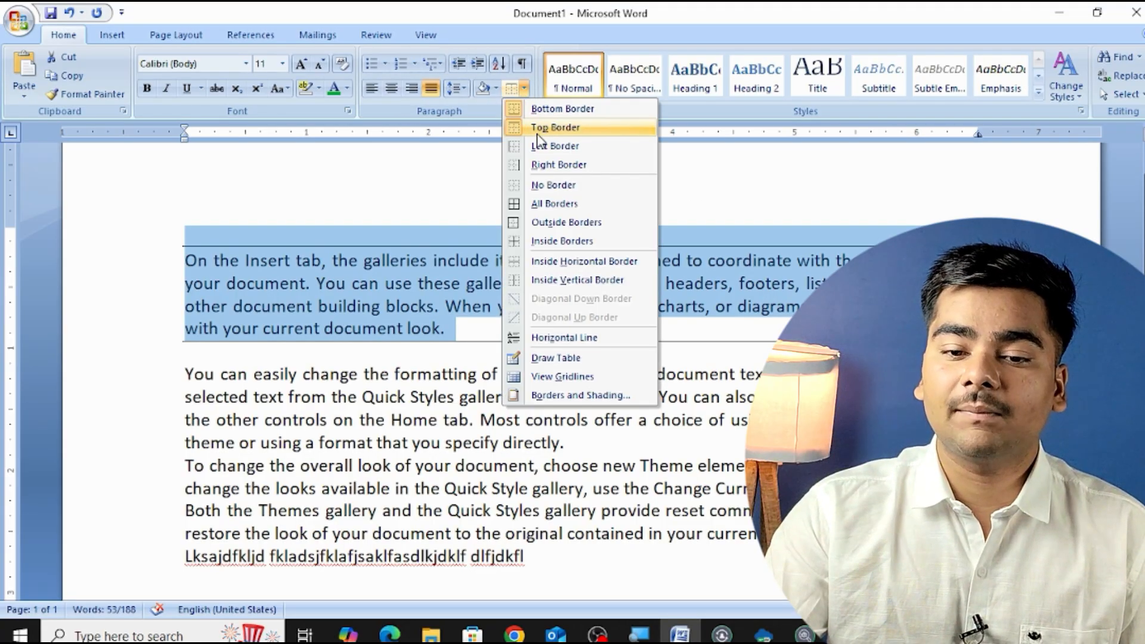
pyautogui.click(541, 149)
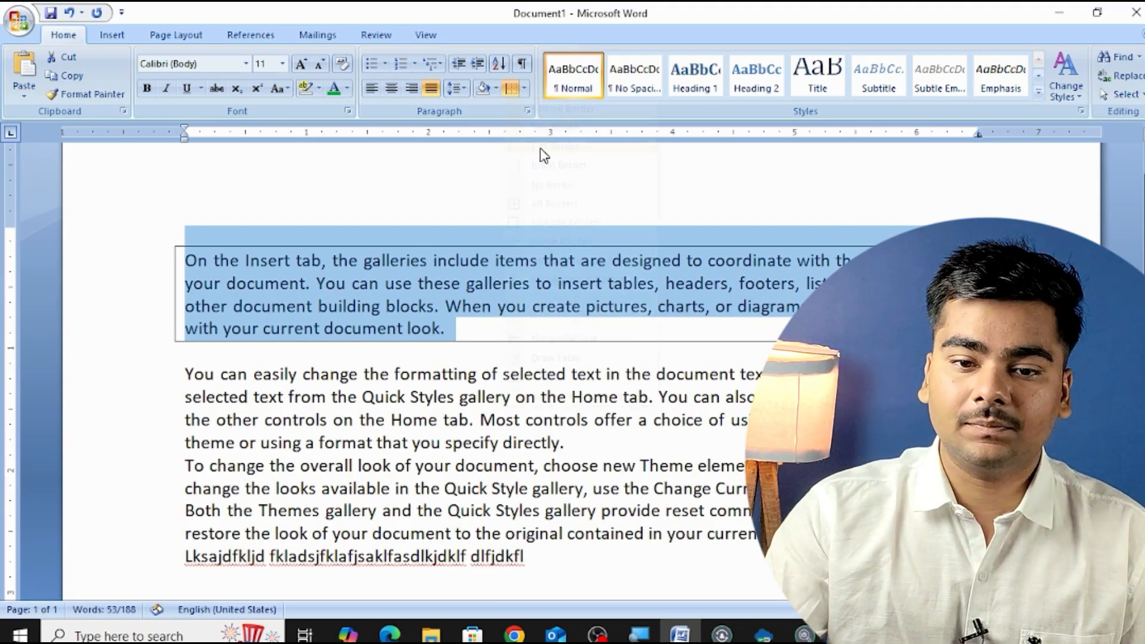
pyautogui.click(524, 89)
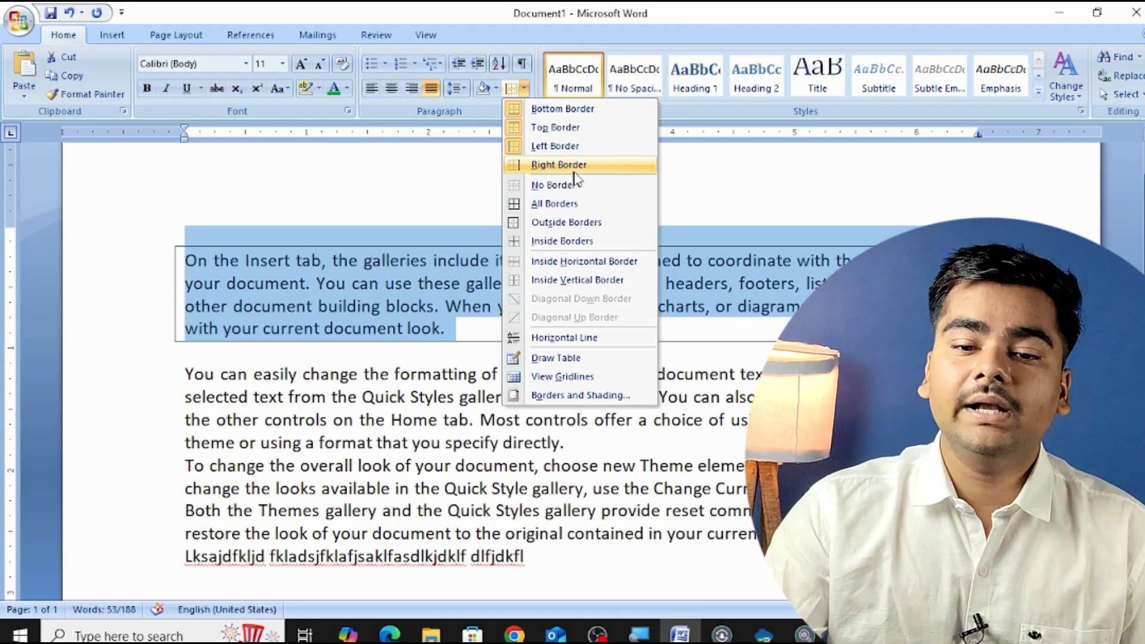
pyautogui.click(571, 167)
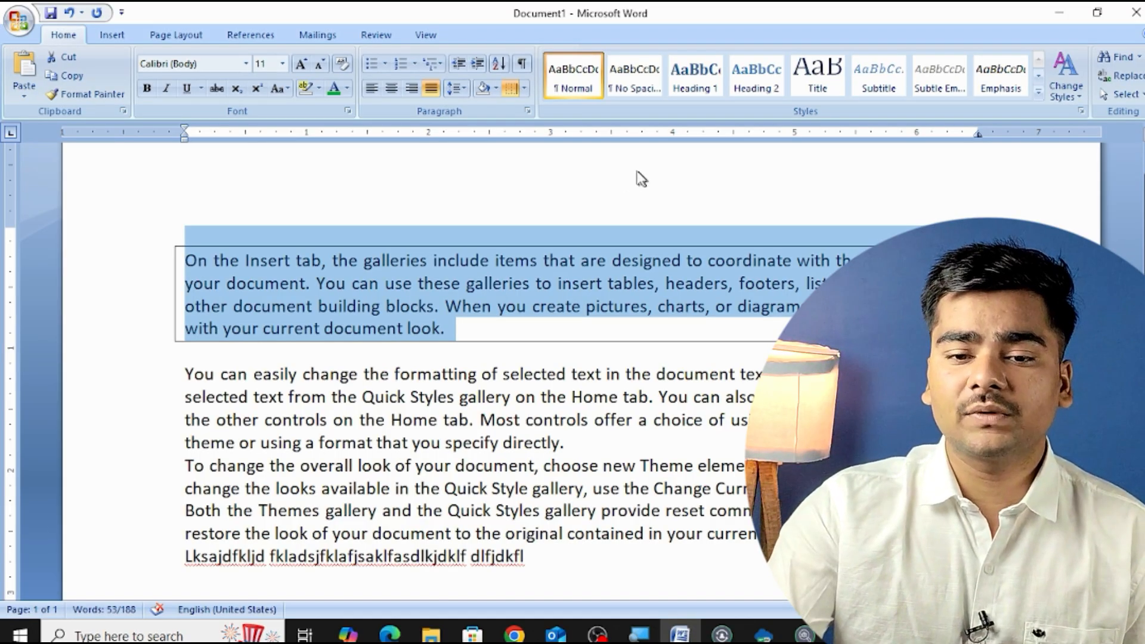
pyautogui.click(524, 89)
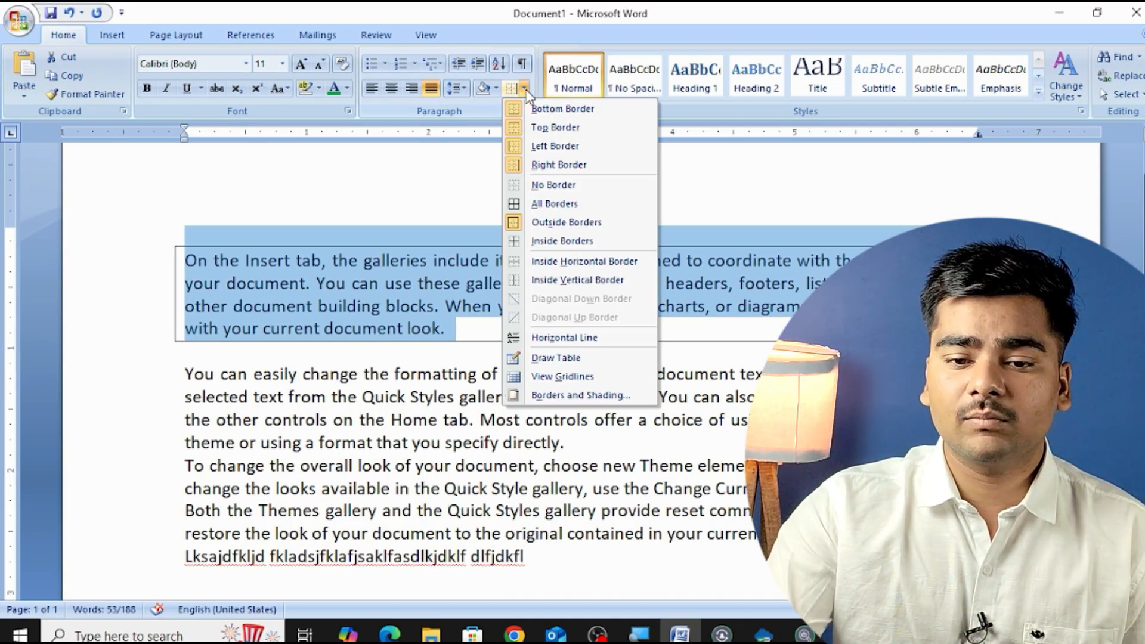
pyautogui.click(545, 185)
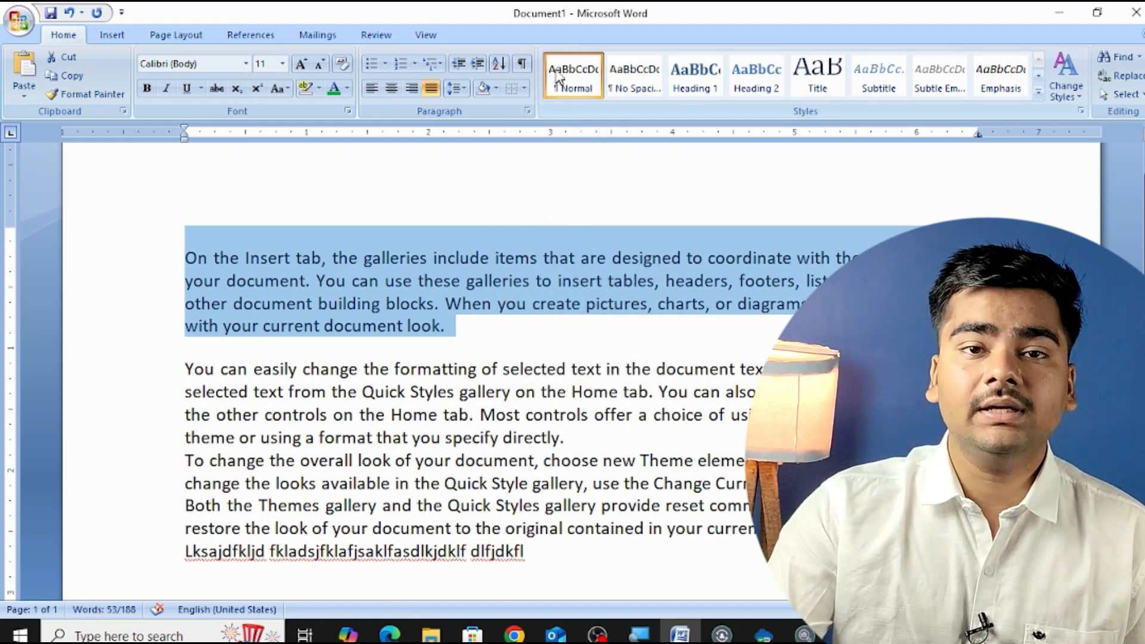
# Show the paragraph marks and other hidden formatting symbols in the document, and hide them again
pyautogui.click(522, 64)
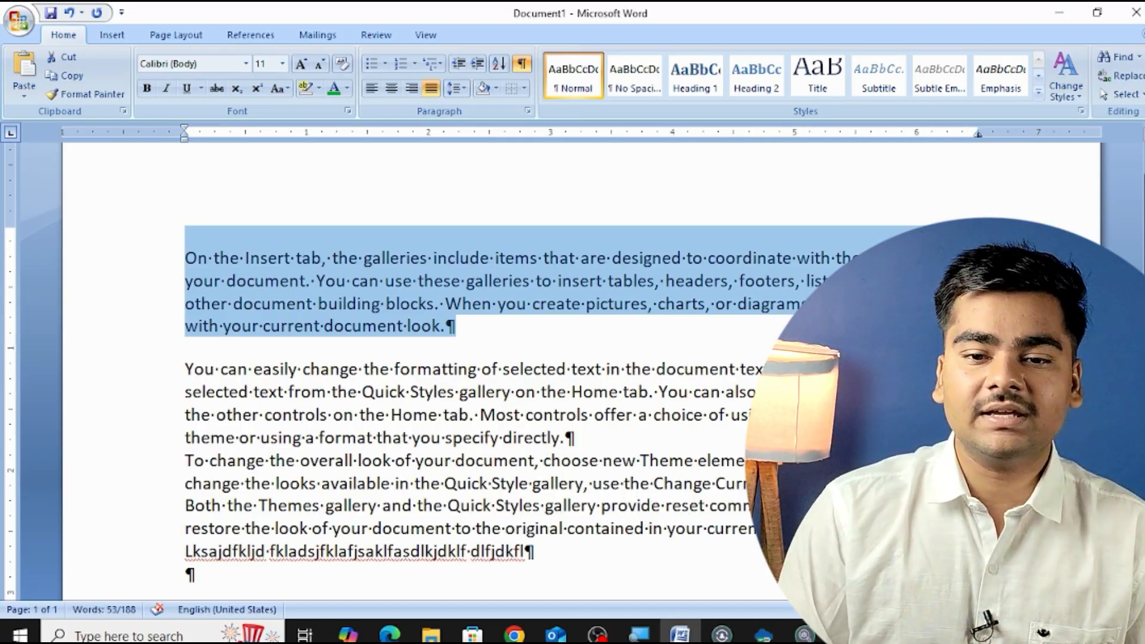
pyautogui.click(522, 64)
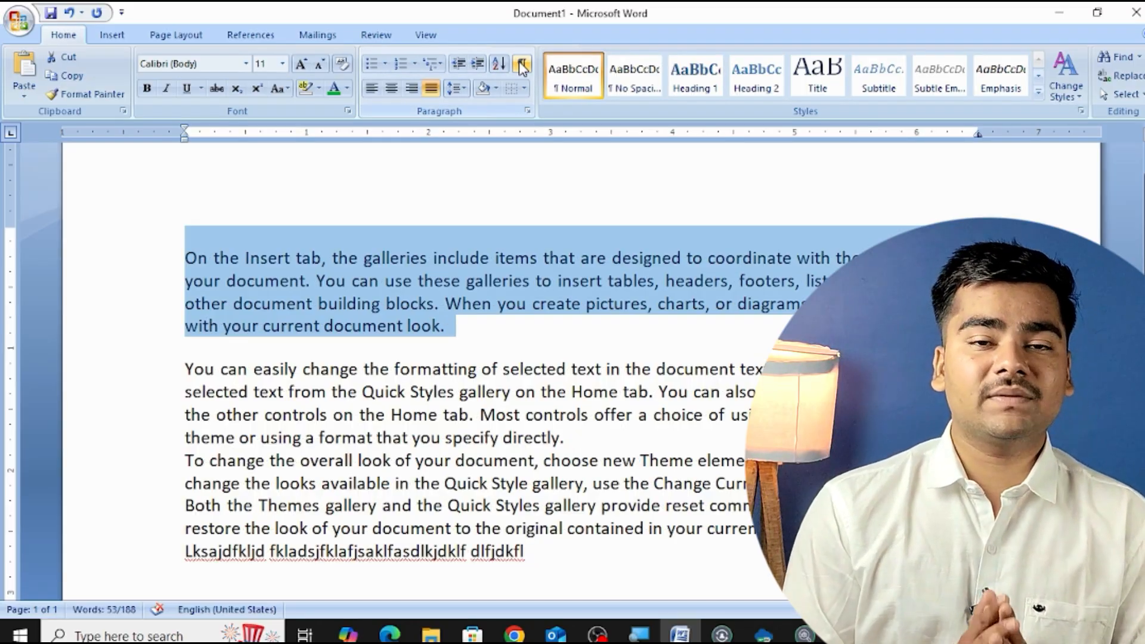
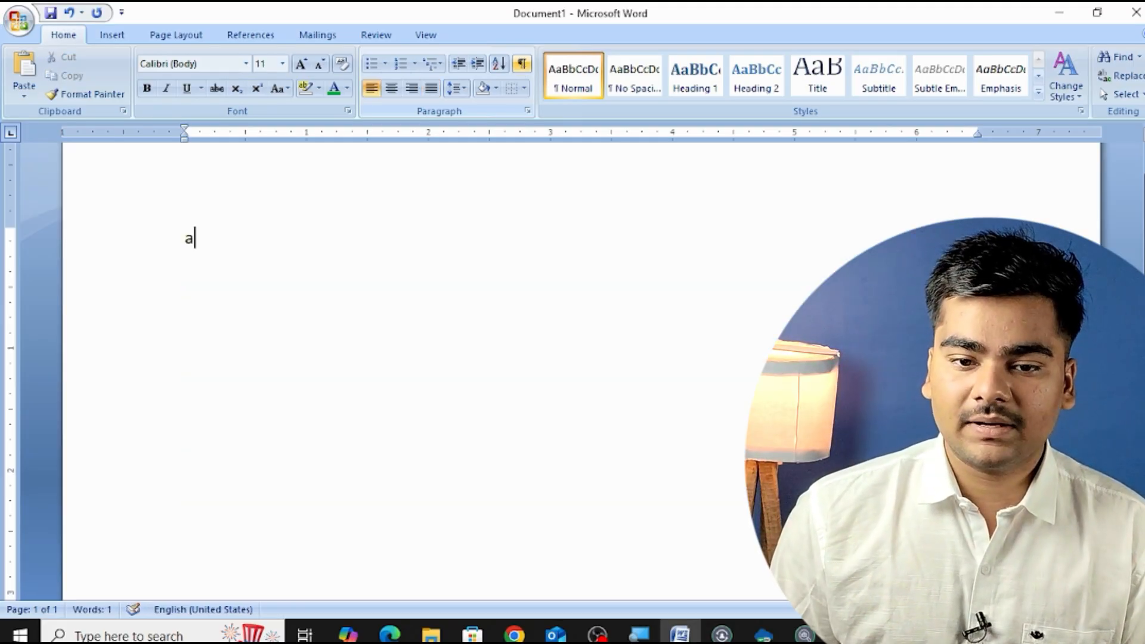
# Enter the capital letters A, B, X, Z, Y, C and D as separate paragraphs in the blank document
pyautogui.press('BackSpace')
pyautogui.write('A')
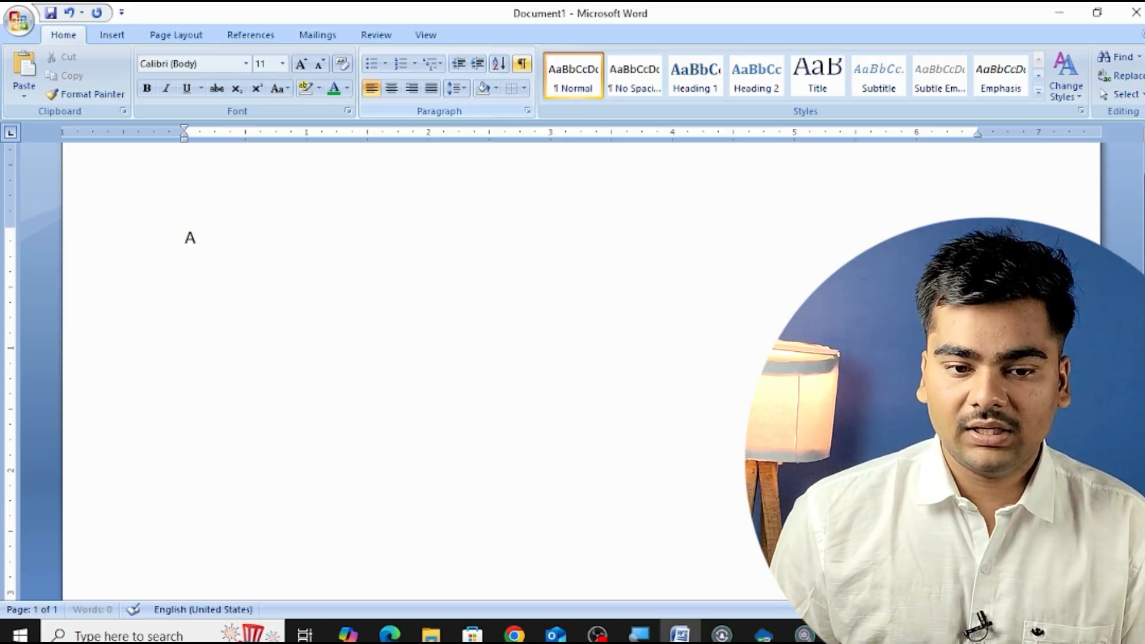
pyautogui.press('Return')
pyautogui.write('B')
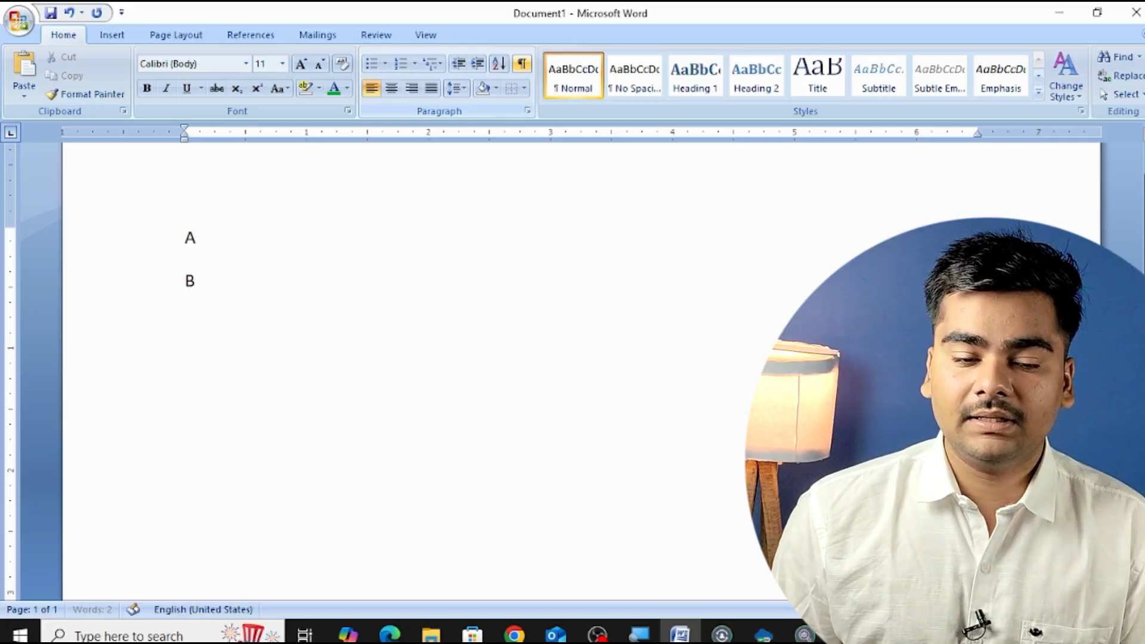
pyautogui.press('Return')
pyautogui.write('X')
pyautogui.press('Return')
pyautogui.write('Z')
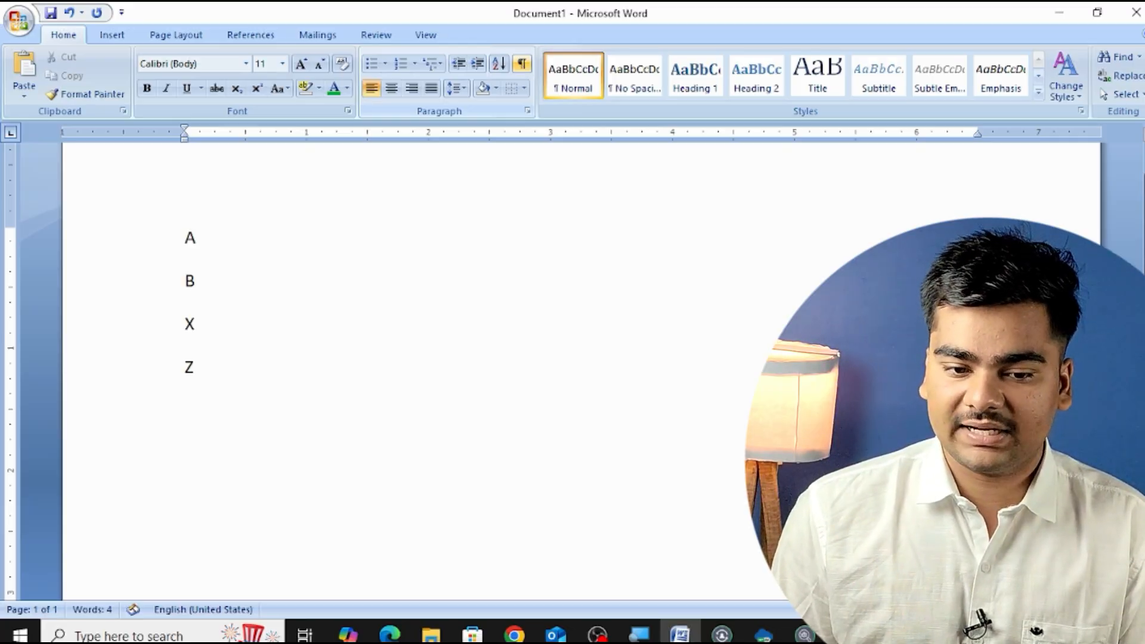
pyautogui.press('Return')
pyautogui.write('Y')
pyautogui.press('Return')
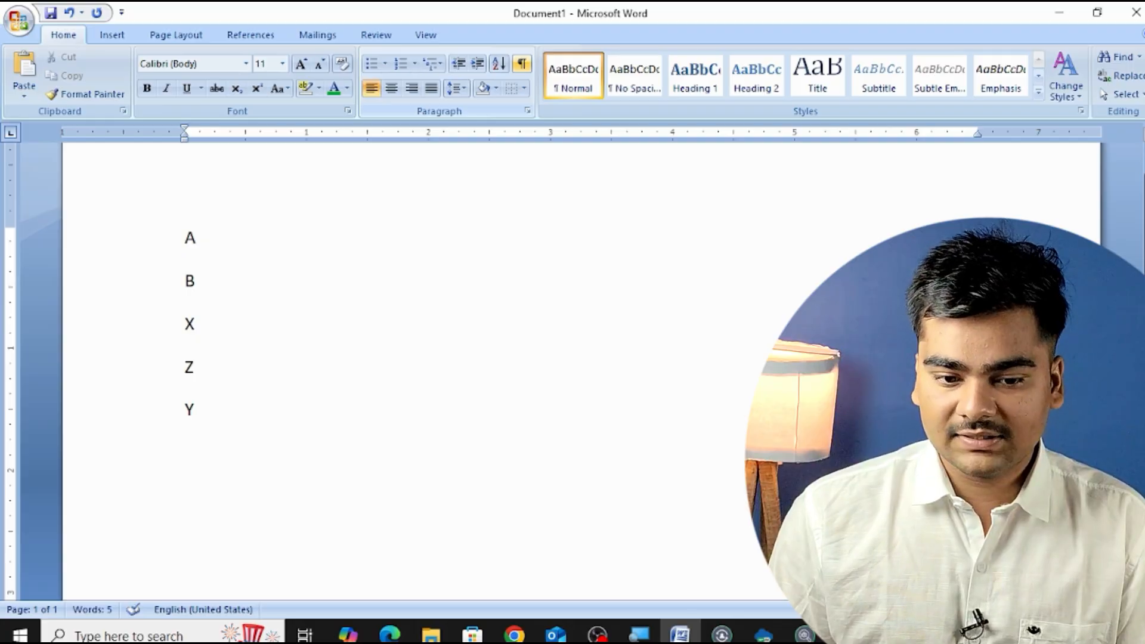
pyautogui.write('C')
pyautogui.press('Return')
pyautogui.write('D ')
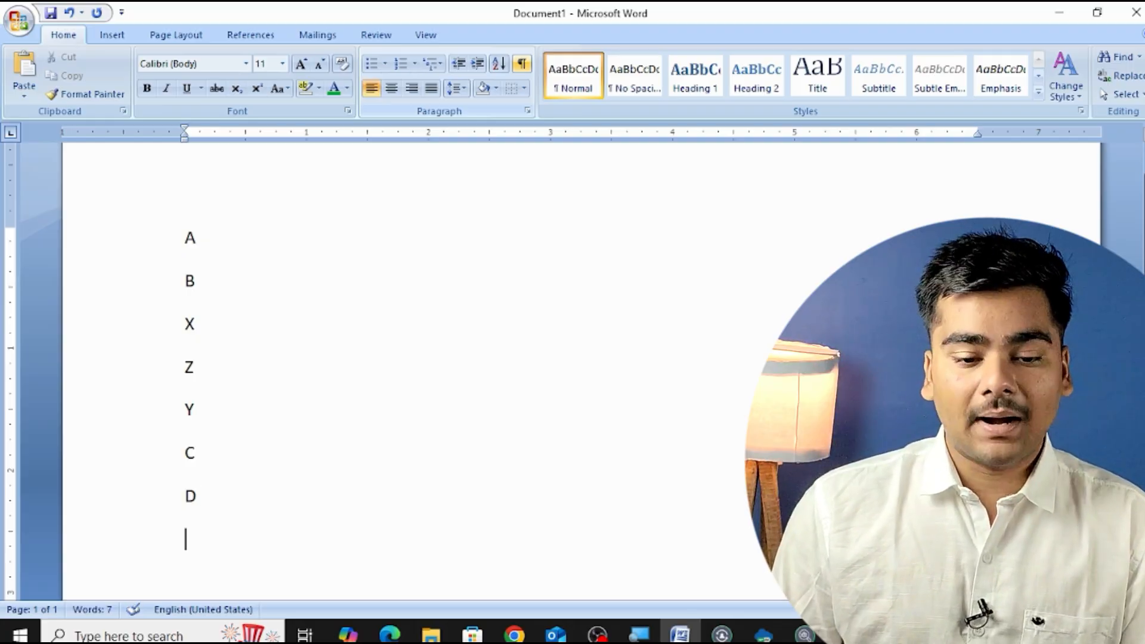
# Continue the letter list with A, H, G, F, T, Y and U, each as its own paragraph
pyautogui.write('A')
pyautogui.press('Return')
pyautogui.write('H')
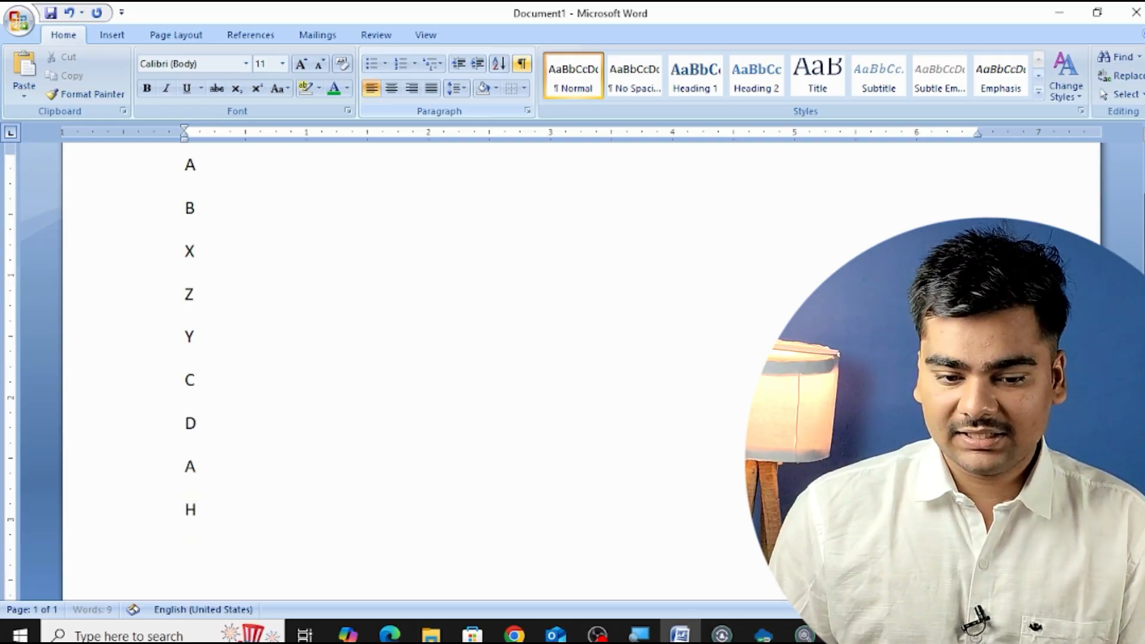
pyautogui.press('Return')
pyautogui.write('G')
pyautogui.press('Return')
pyautogui.write('F')
pyautogui.press('Return')
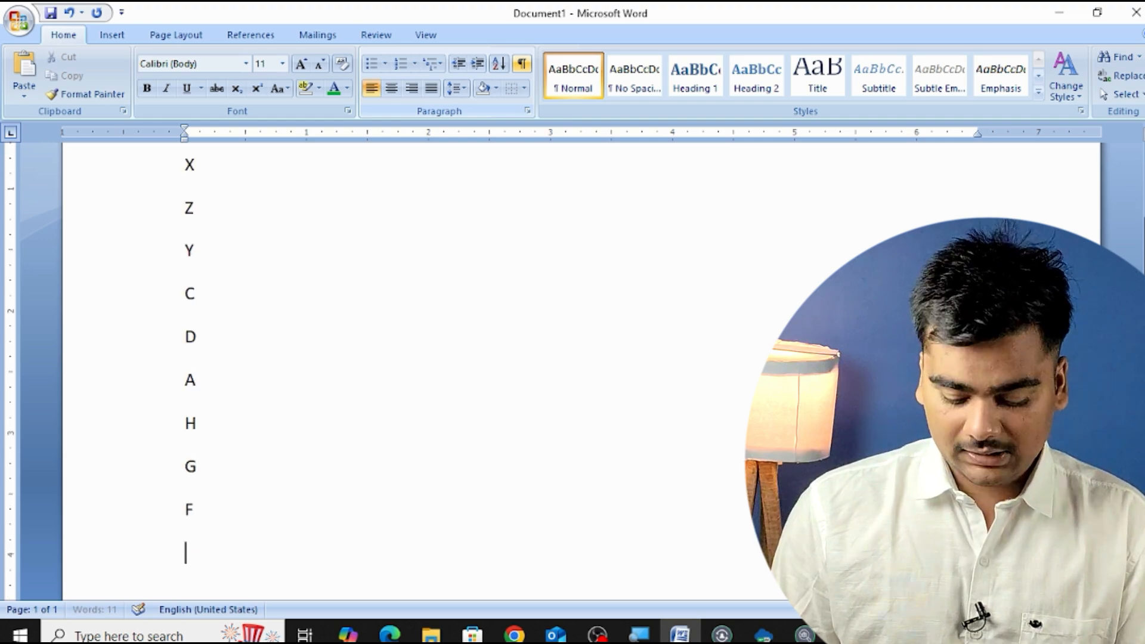
pyautogui.write('T')
pyautogui.press('Return')
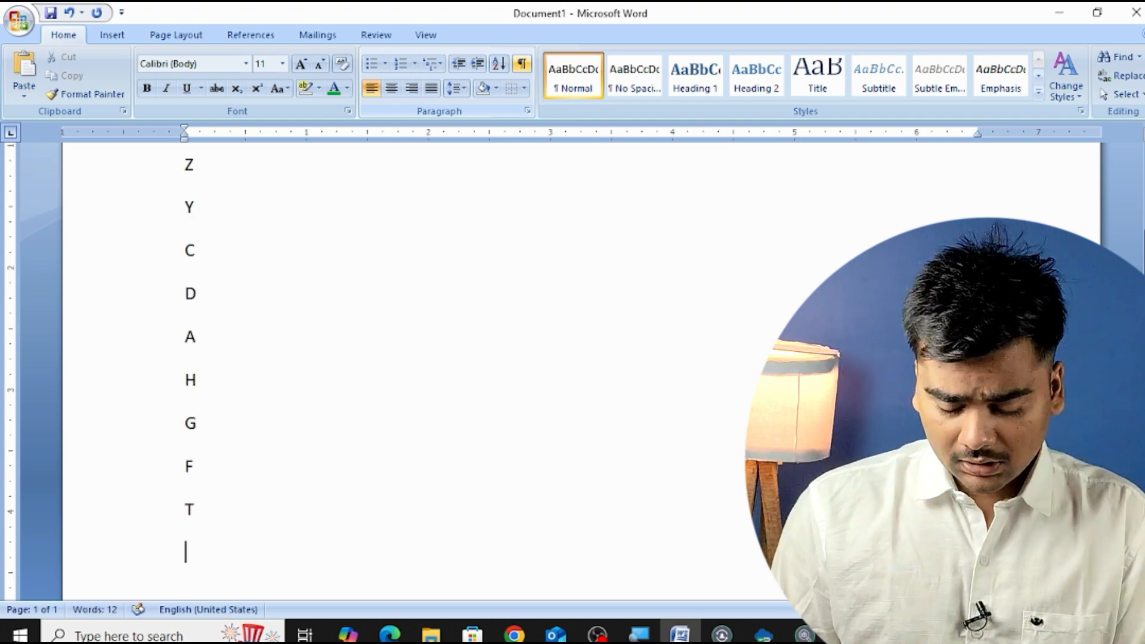
pyautogui.write('Y')
pyautogui.press('Return')
pyautogui.write('U')
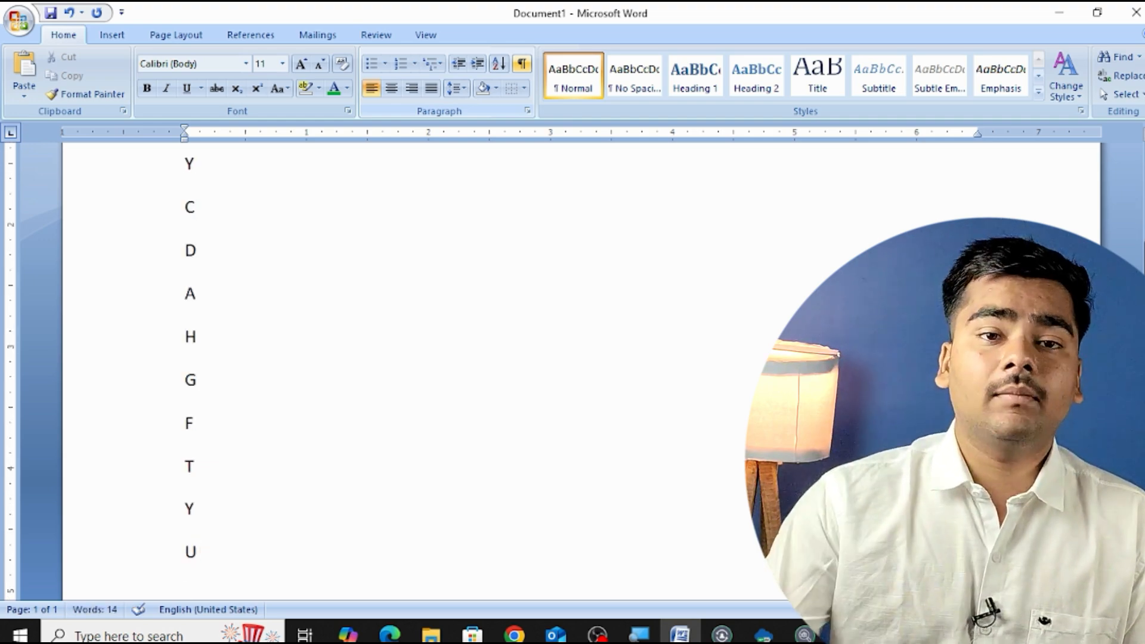
# Select the whole letter list and sort its paragraphs as text in ascending order
pyautogui.scroll(6, 317, 253)
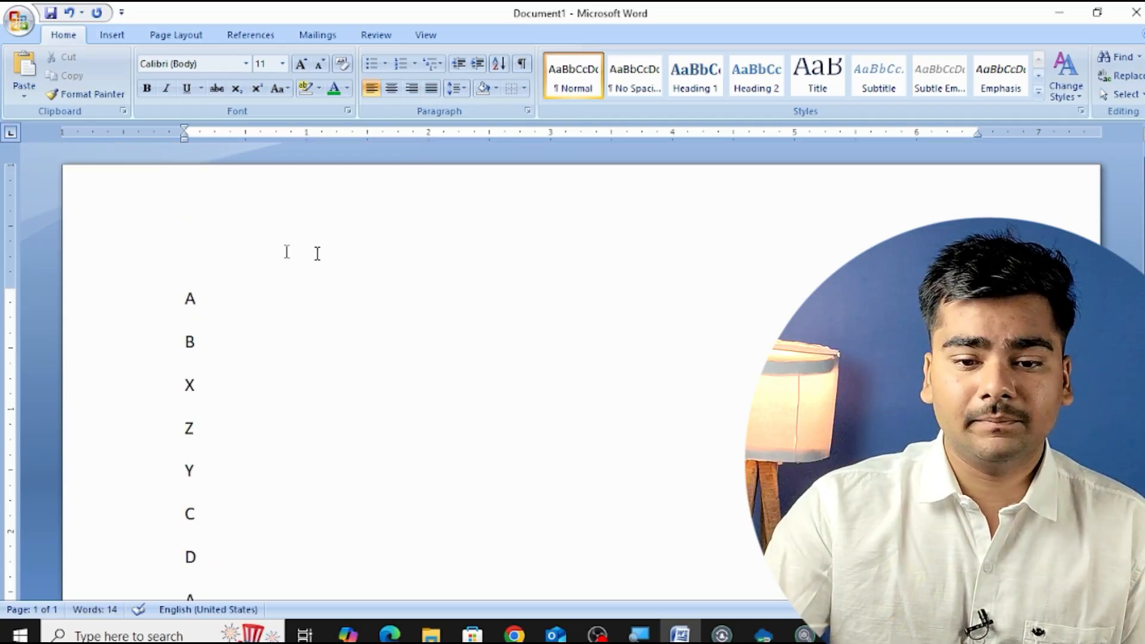
pyautogui.moveTo(123, 301); pyautogui.dragTo(191, 248)
pyautogui.scroll(10, 332, 328)
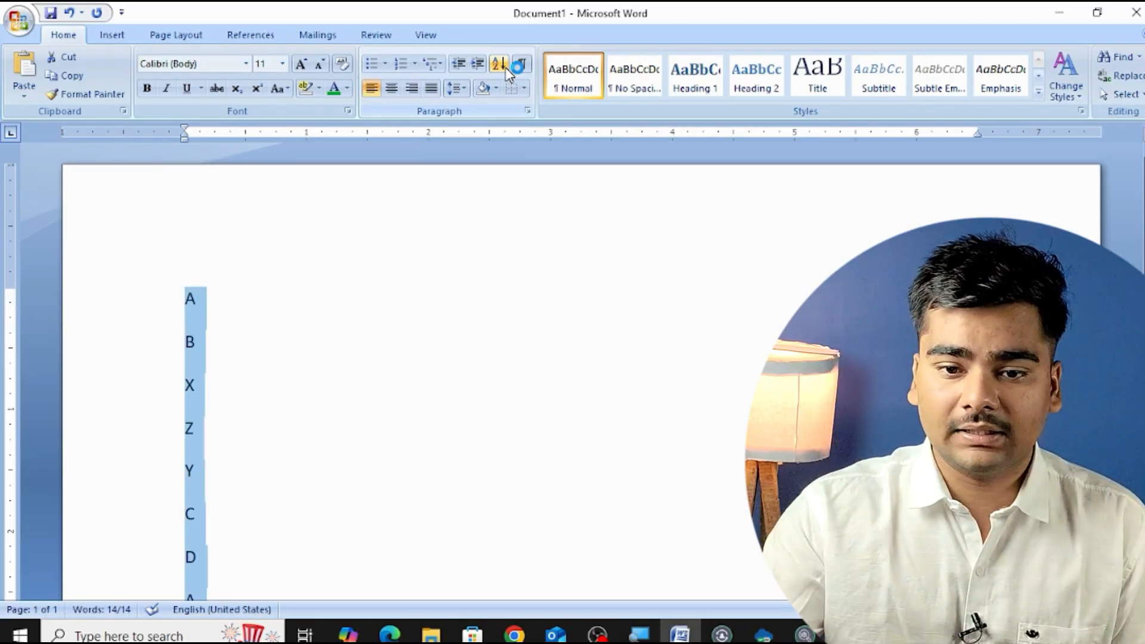
pyautogui.click(505, 70)
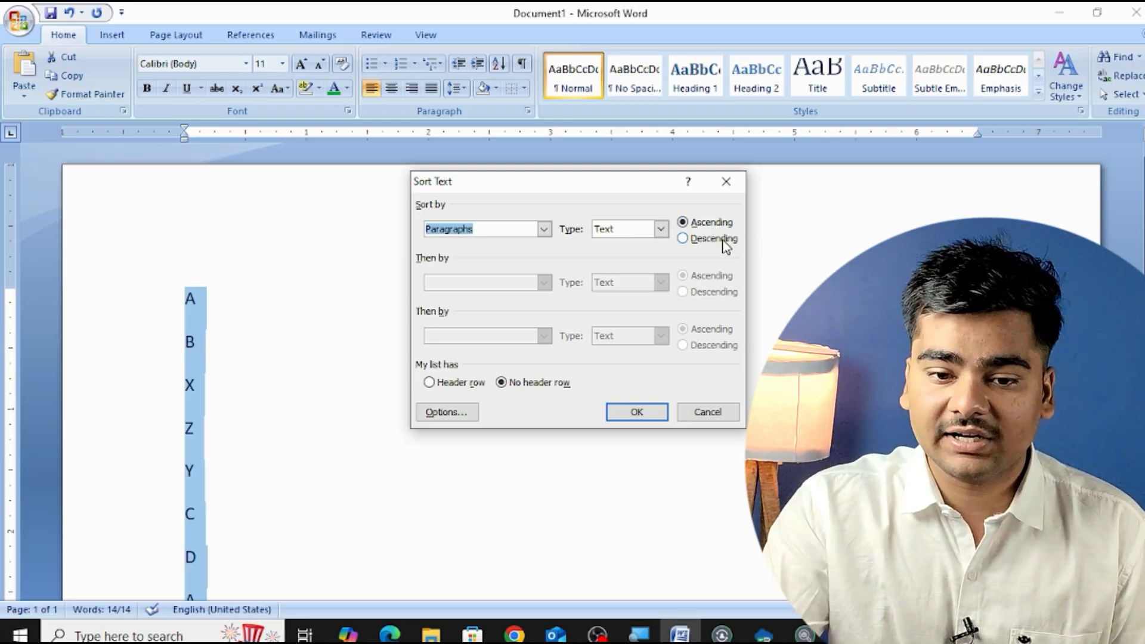
pyautogui.click(722, 226)
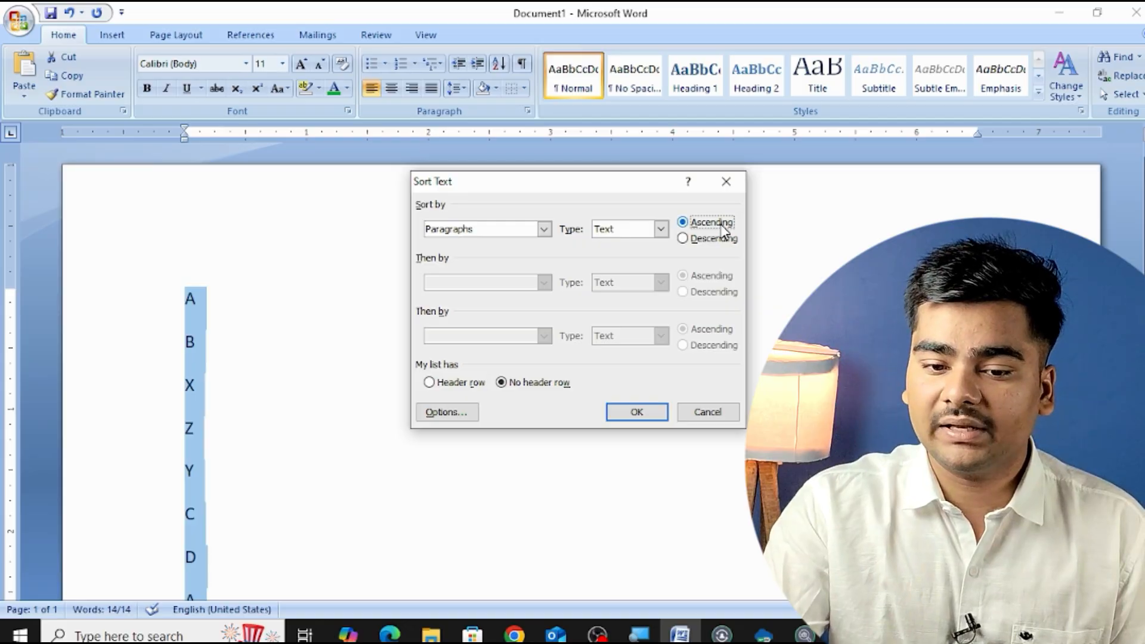
pyautogui.click(650, 419)
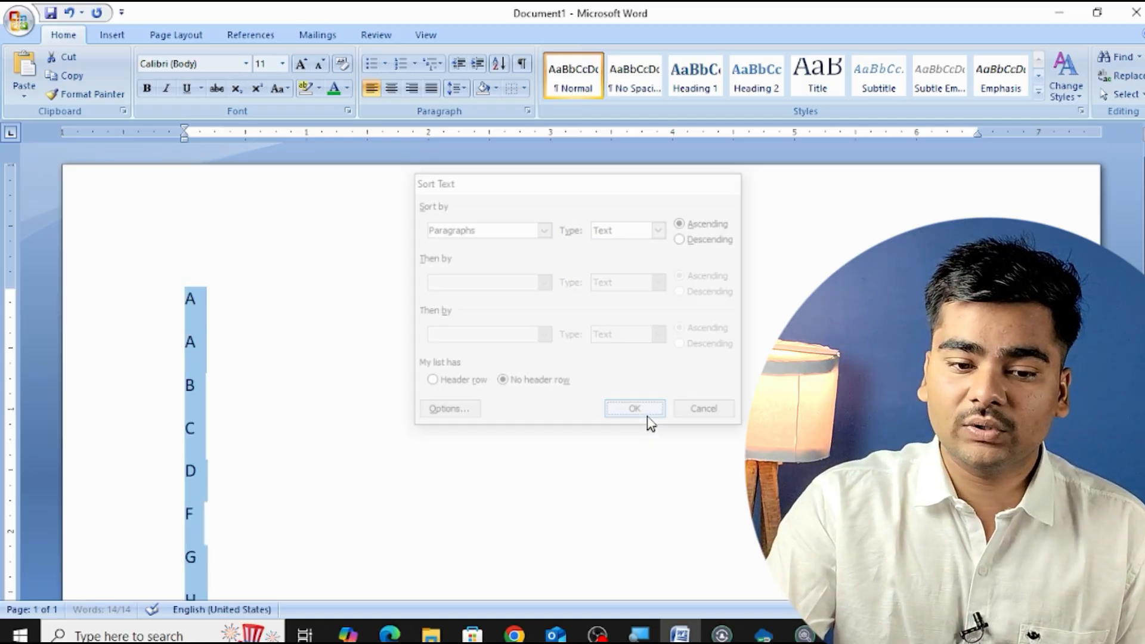
# Sort the selected letter list by paragraphs in descending order
pyautogui.scroll(-3, 404, 376)
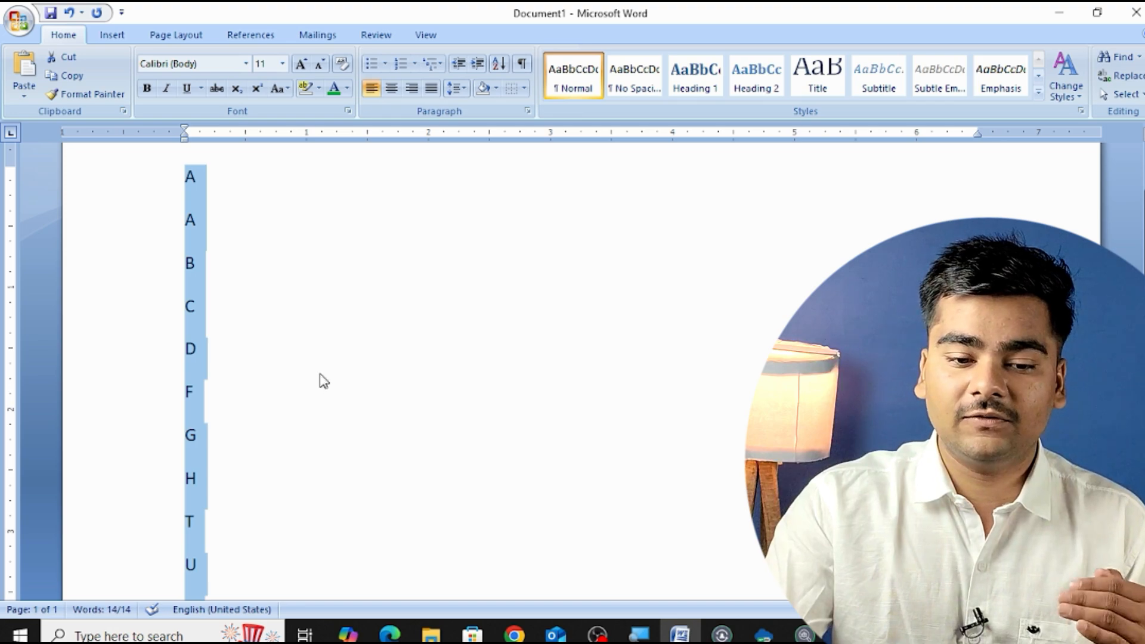
pyautogui.scroll(-3, 321, 384)
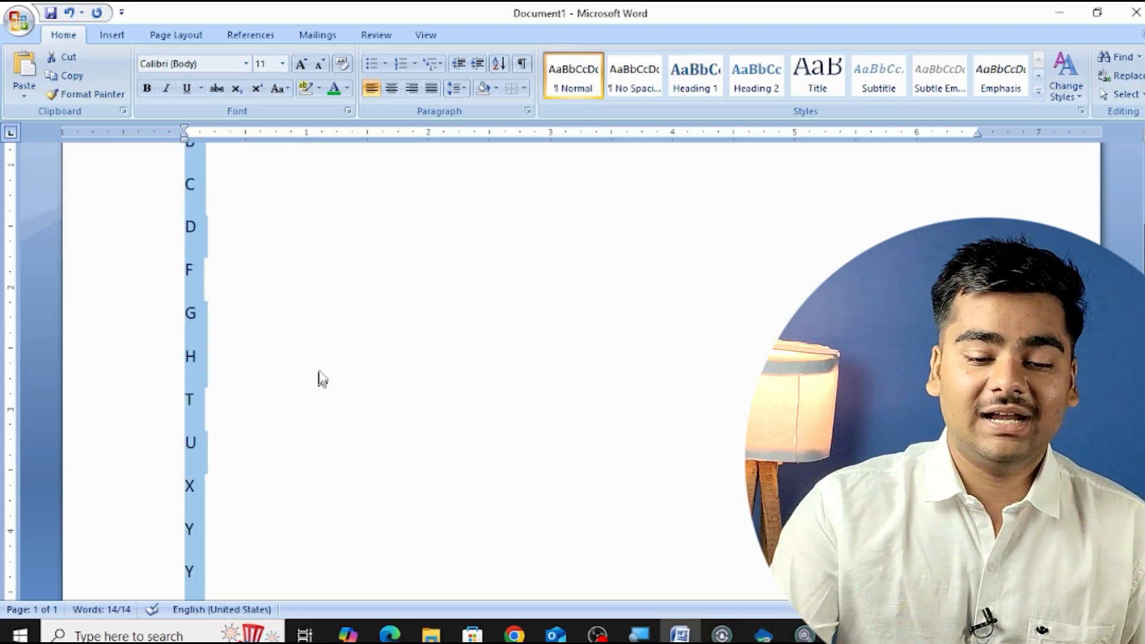
pyautogui.scroll(-1, 357, 280)
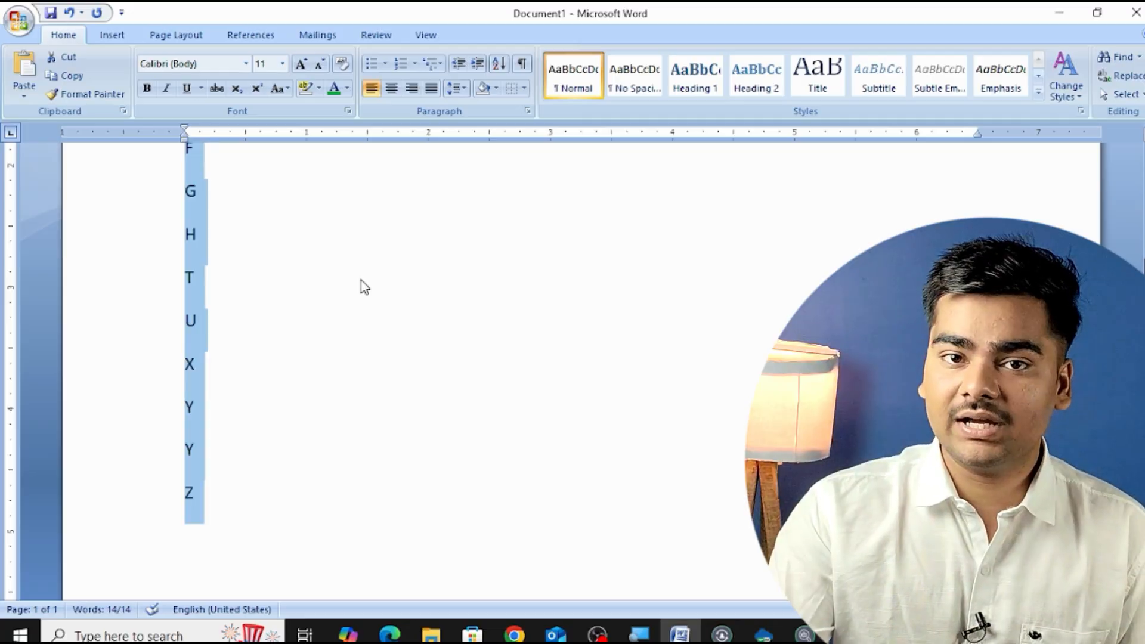
pyautogui.scroll(3, 364, 285)
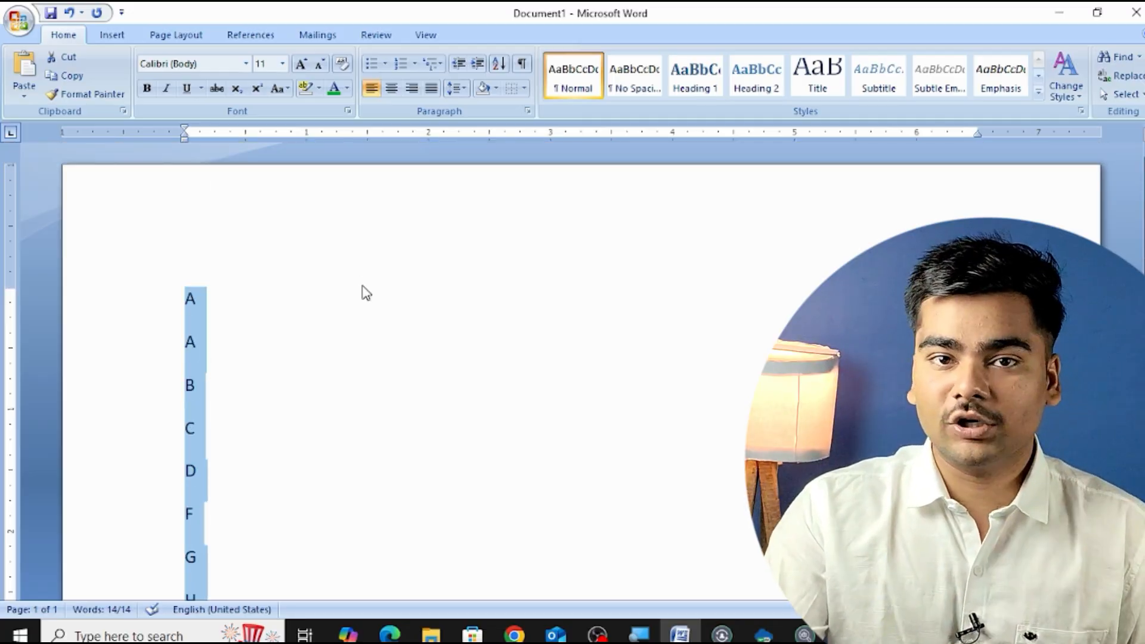
pyautogui.click(499, 68)
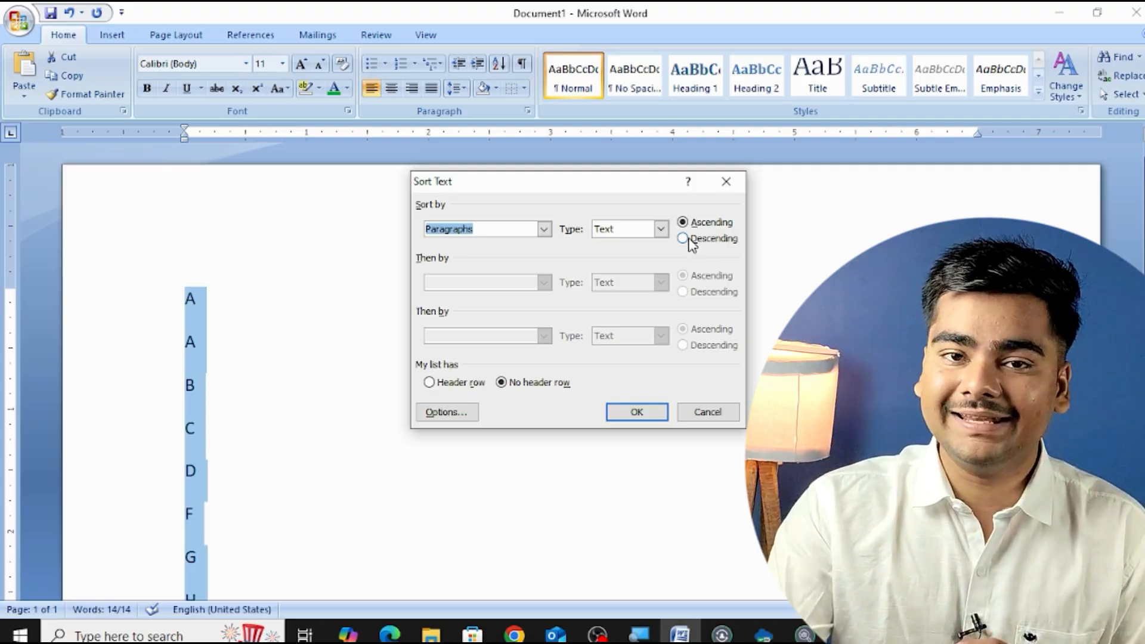
pyautogui.click(683, 238)
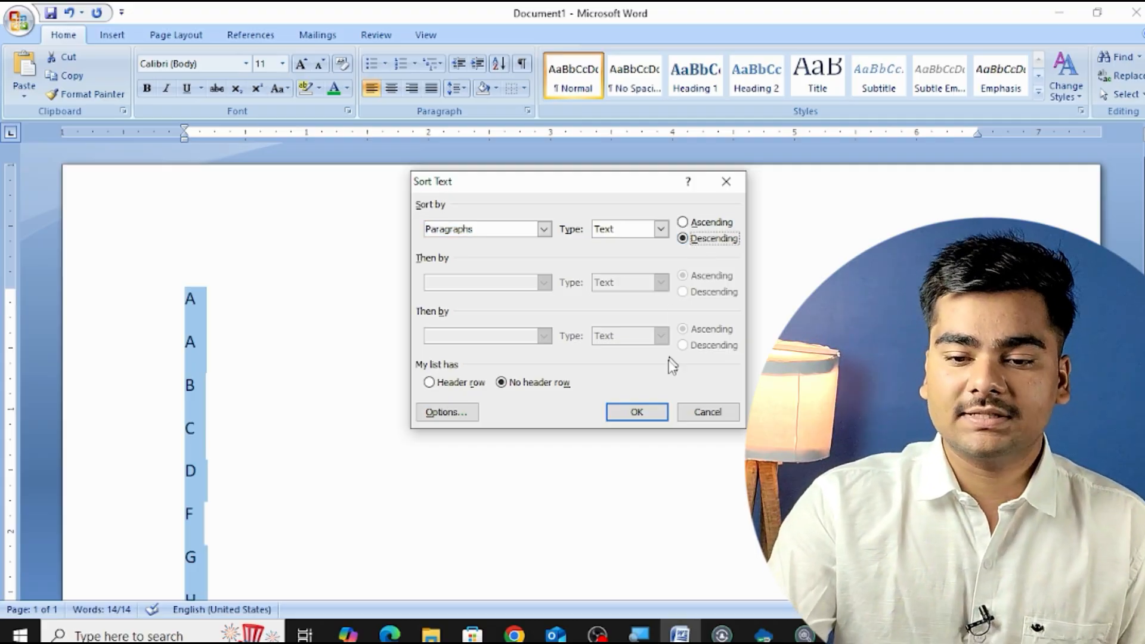
pyautogui.click(655, 417)
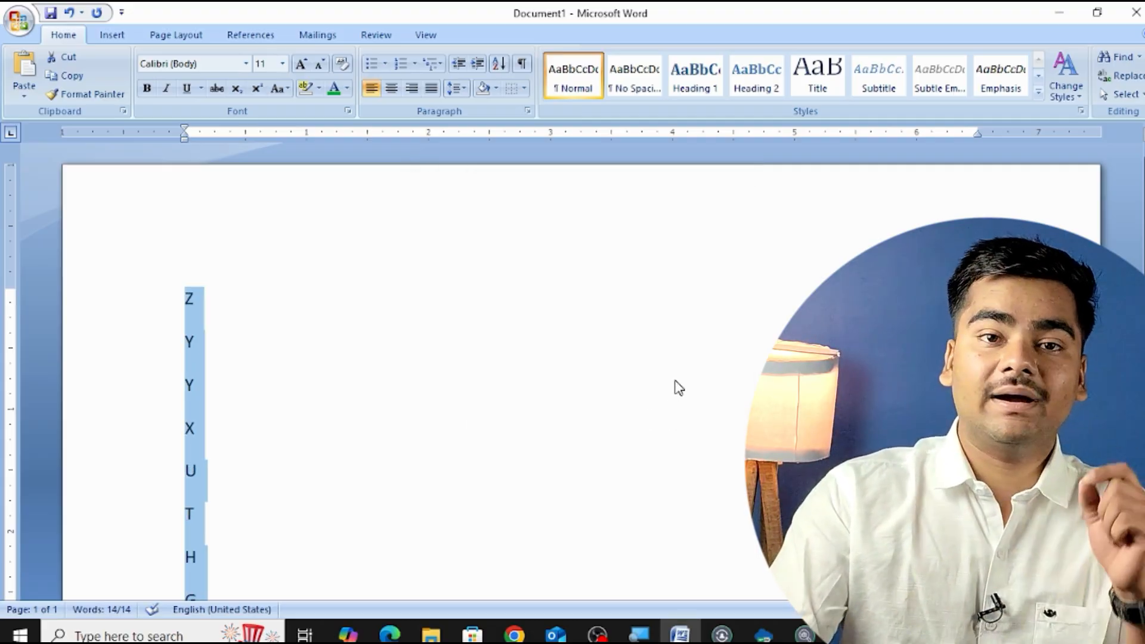
# Check the sorted list through to its end and delete all the selected letters
pyautogui.scroll(-4, 674, 391)
pyautogui.scroll(-3, 678, 385)
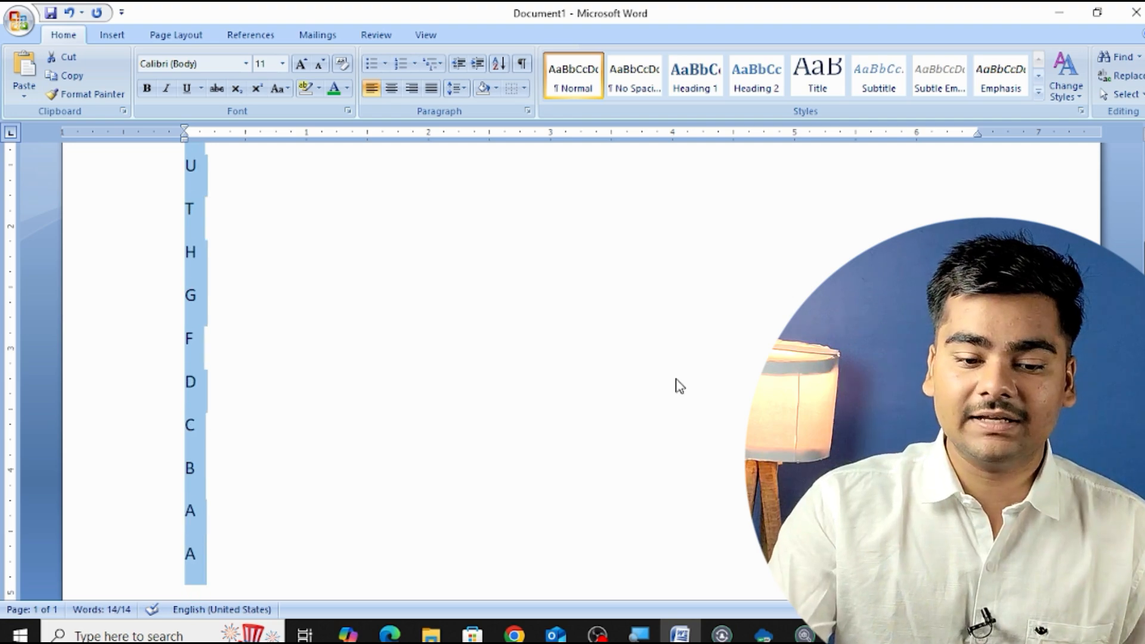
pyautogui.scroll(7, 680, 387)
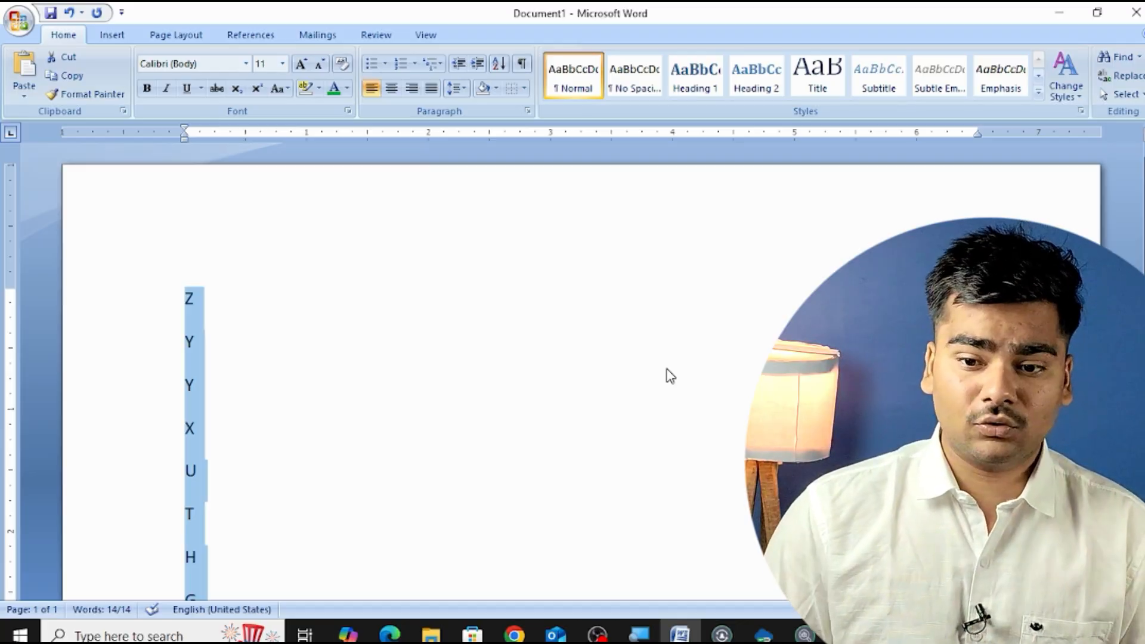
pyautogui.press('Delete')
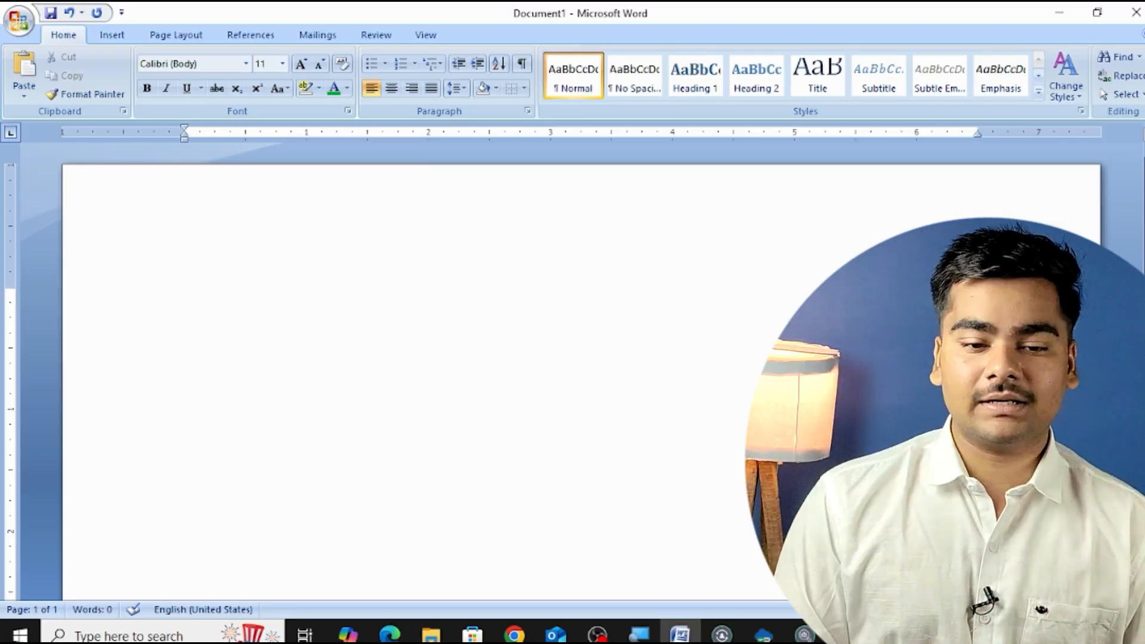
# Generate paragraphs of sample text in the empty document with the formula =RAND()
pyautogui.write('=RAND')
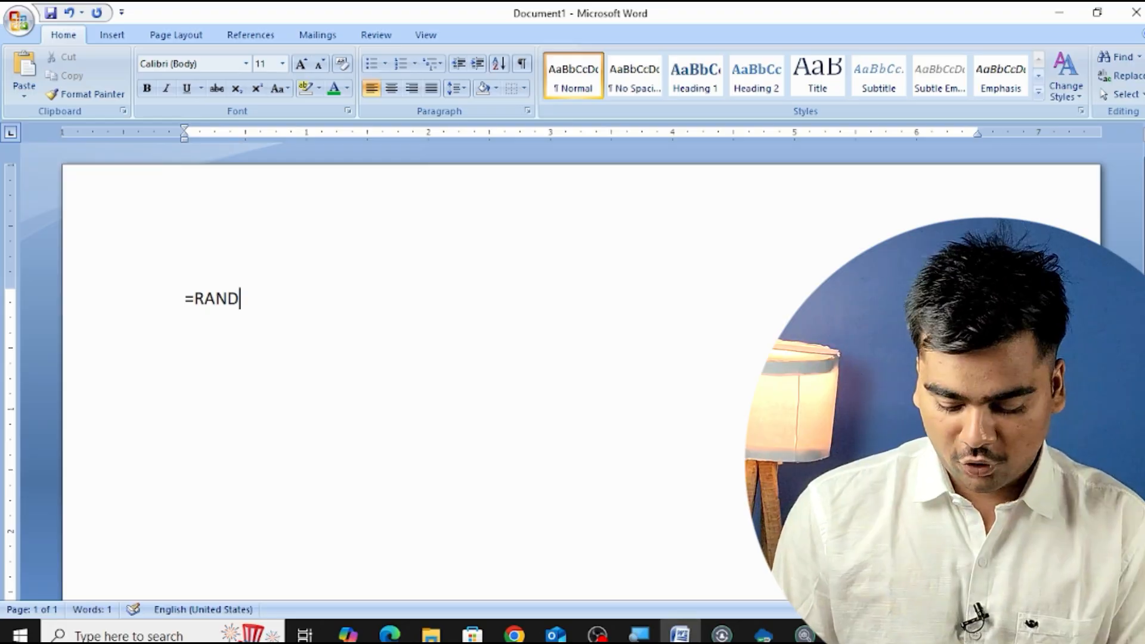
pyautogui.write(')')
pyautogui.press('Return')
pyautogui.press('BackSpace')
pyautogui.press('BackSpace')
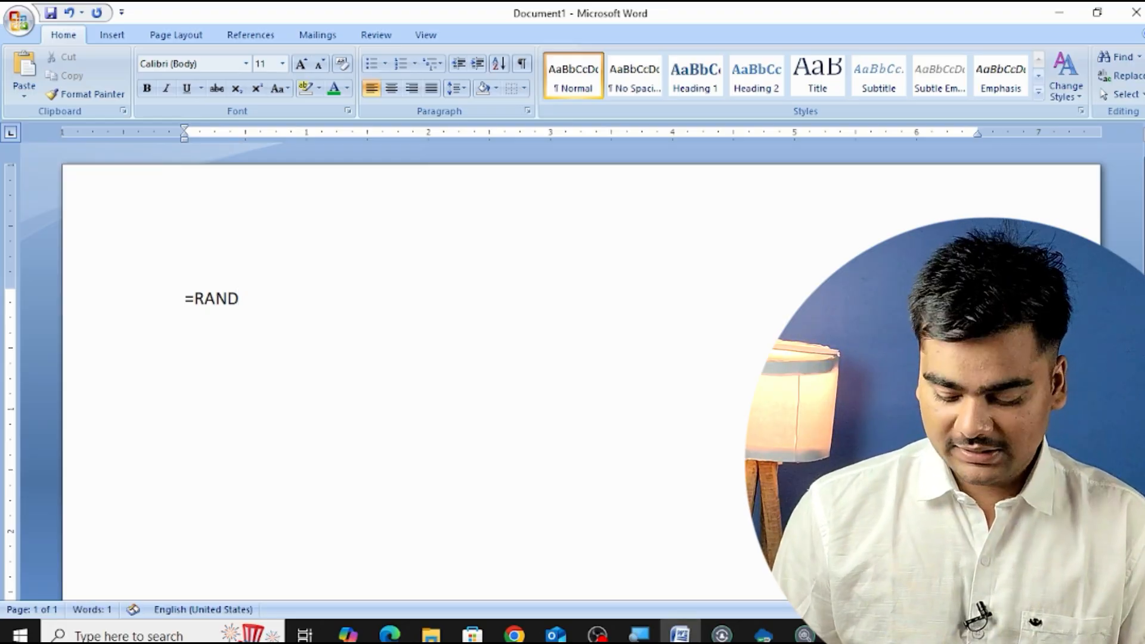
pyautogui.write(')')
pyautogui.press('Return')
pyautogui.press('BackSpace')
pyautogui.press('BackSpace')
pyautogui.press('BackSpace')
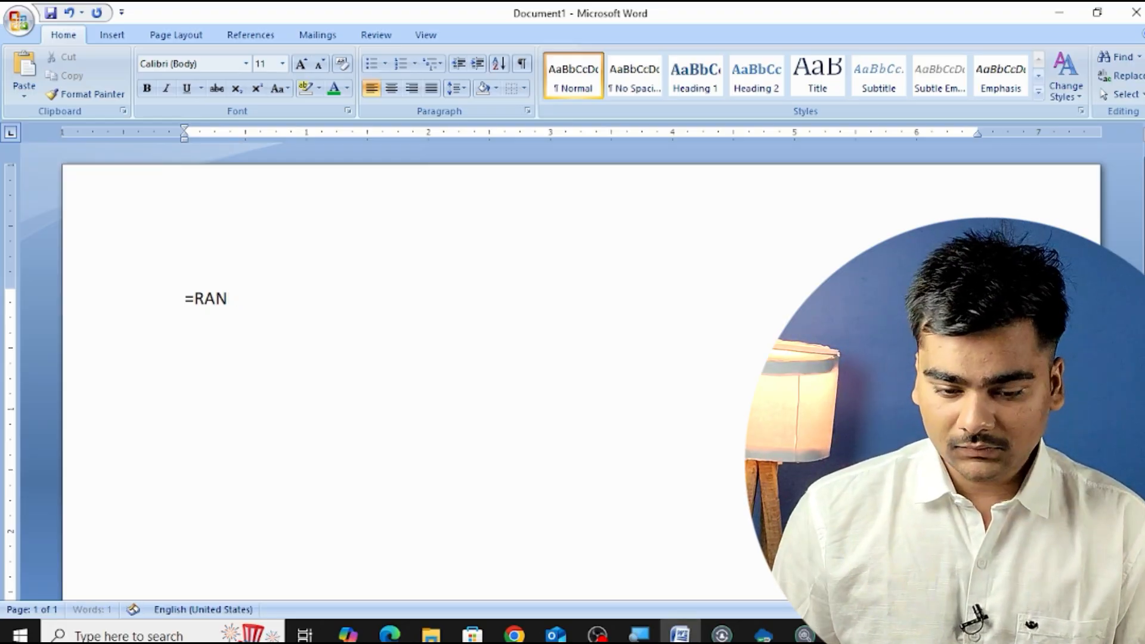
pyautogui.write('D)')
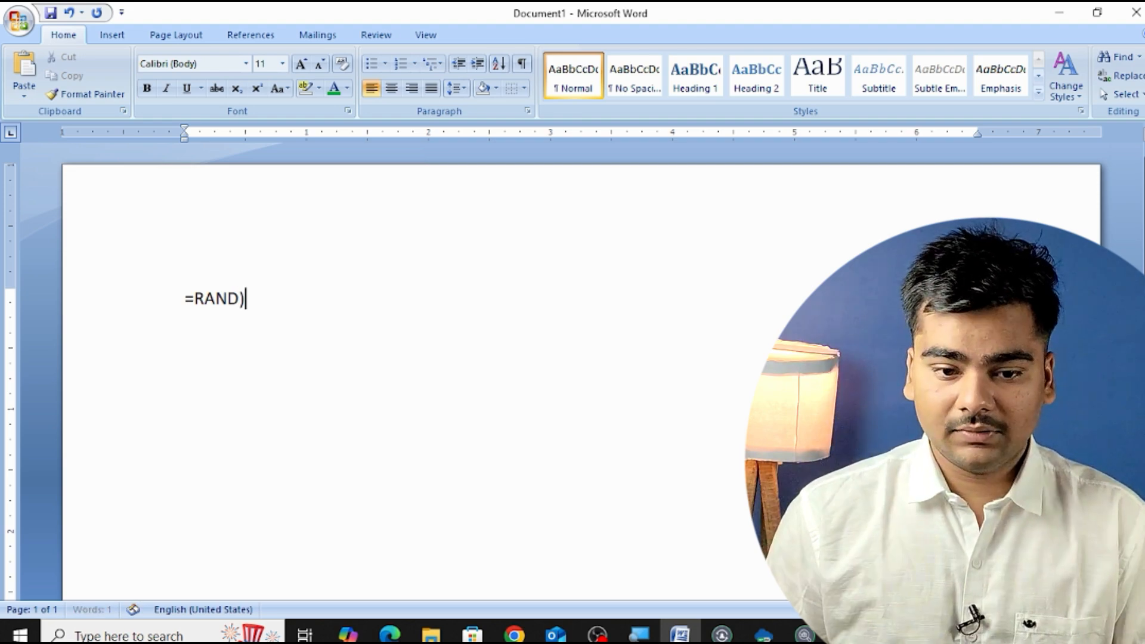
pyautogui.press('BackSpace')
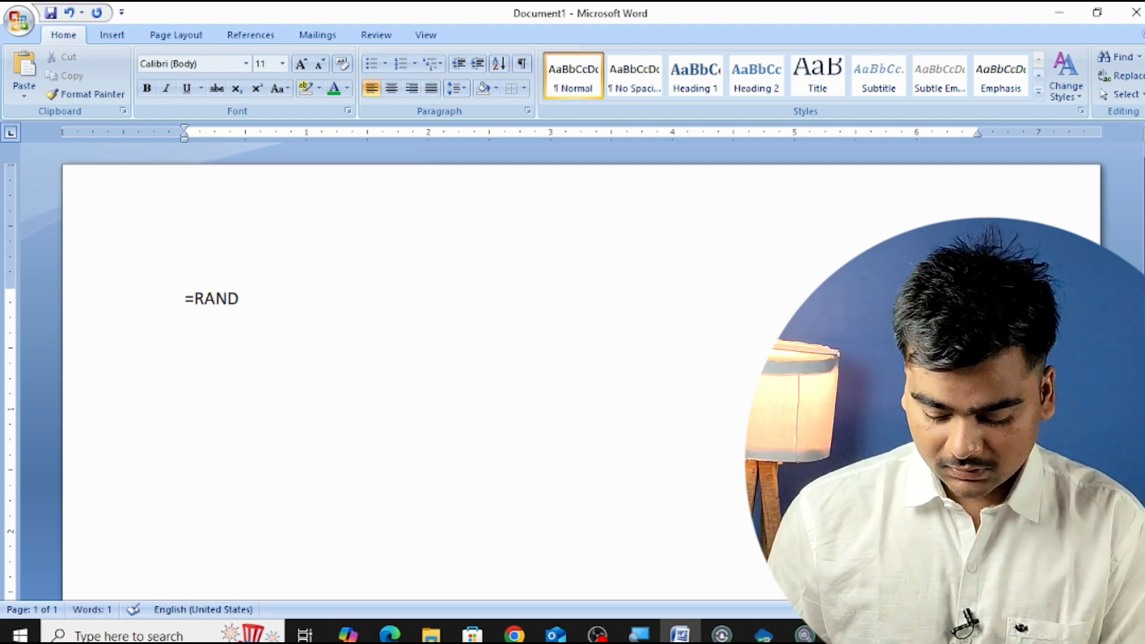
pyautogui.write('9')
pyautogui.press('BackSpace')
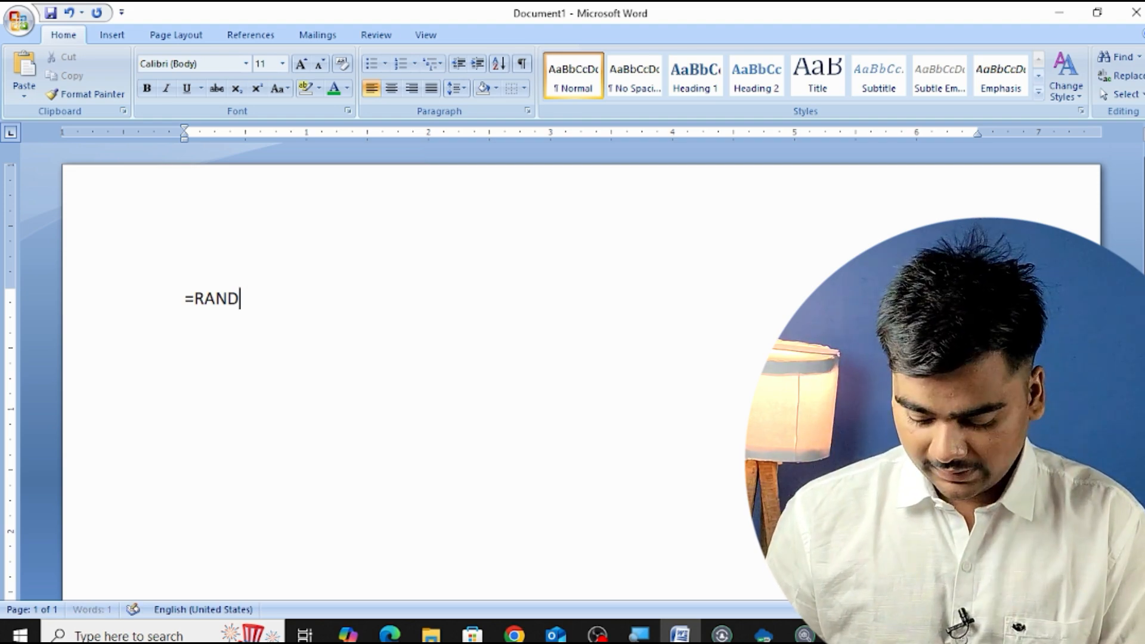
pyautogui.write('()')
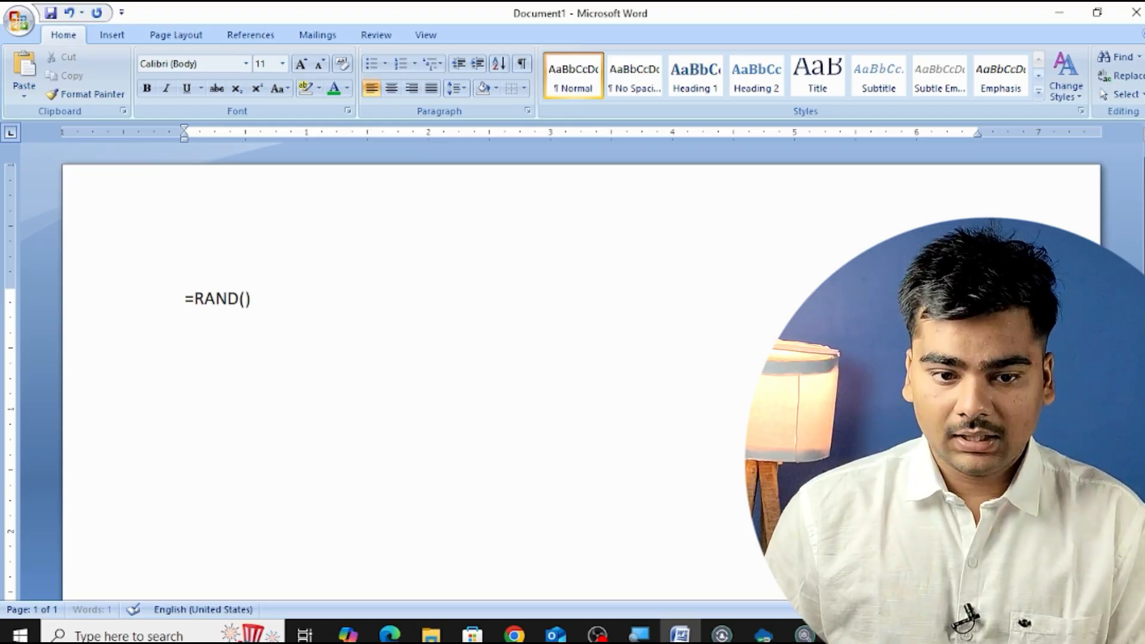
pyautogui.press('Return')
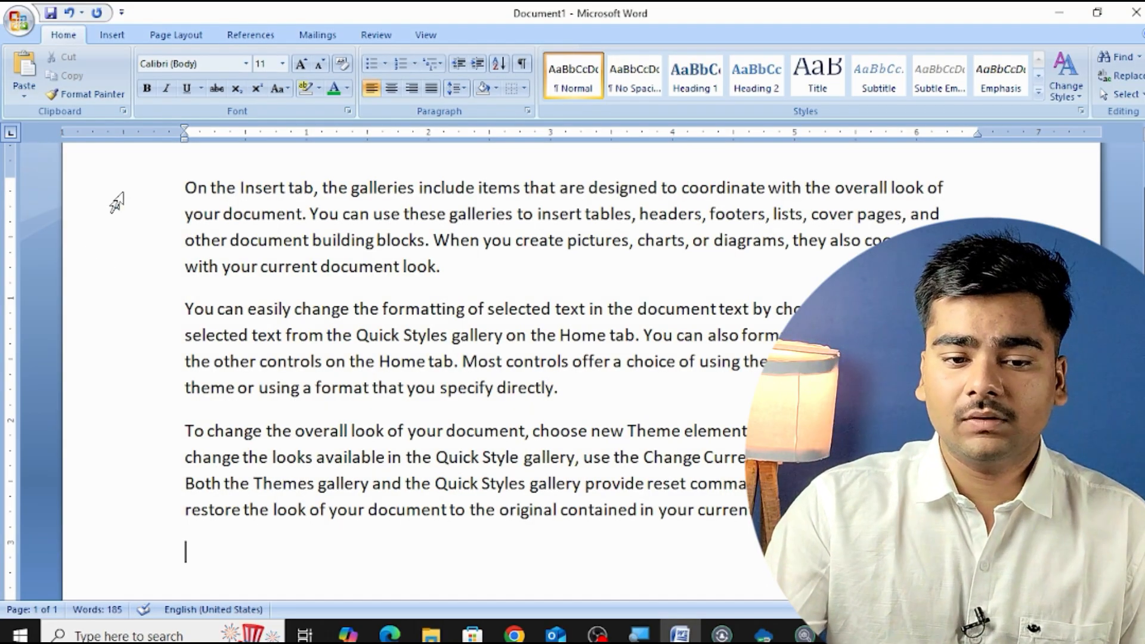
# Select all three sample paragraphs and apply the Subtle Reference quick style to them
pyautogui.moveTo(128, 189); pyautogui.dragTo(214, 532)
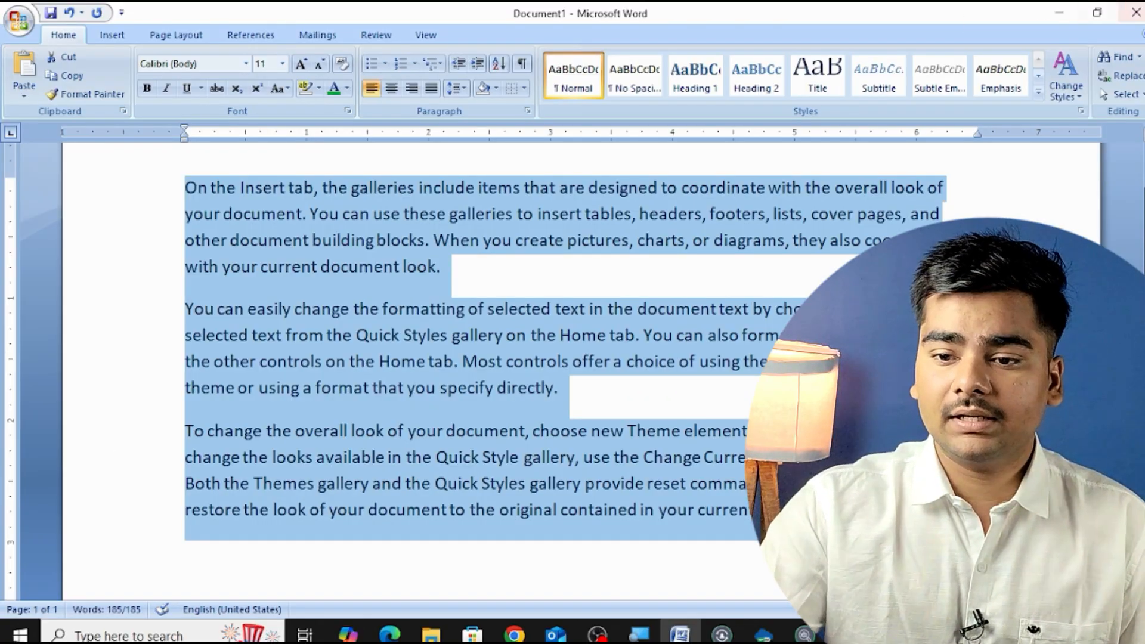
pyautogui.click(1038, 91)
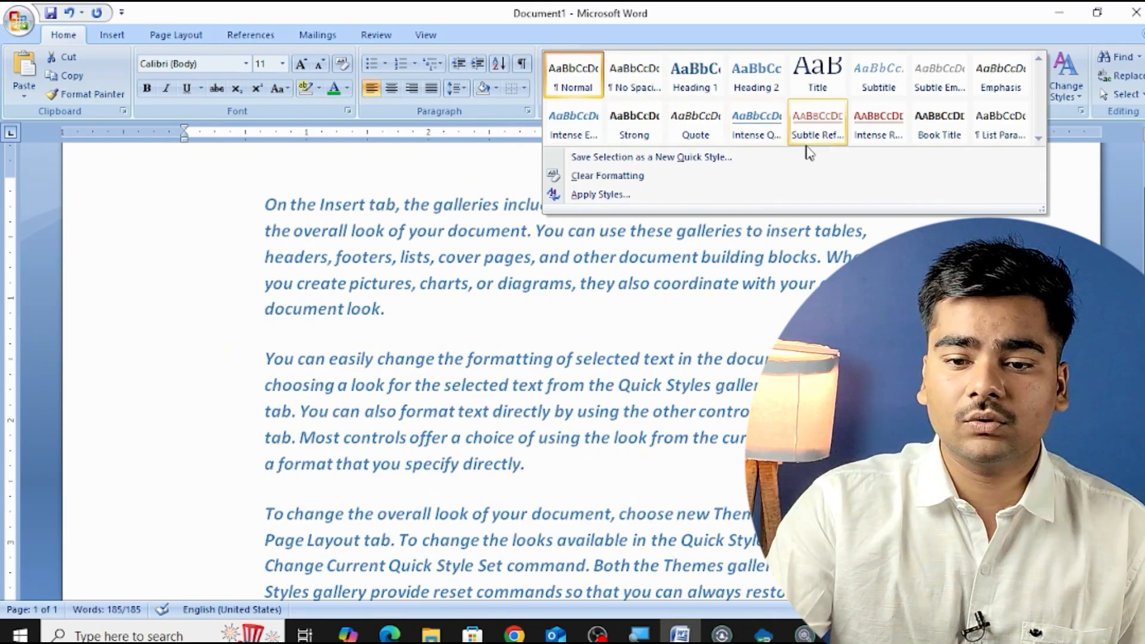
pyautogui.click(825, 139)
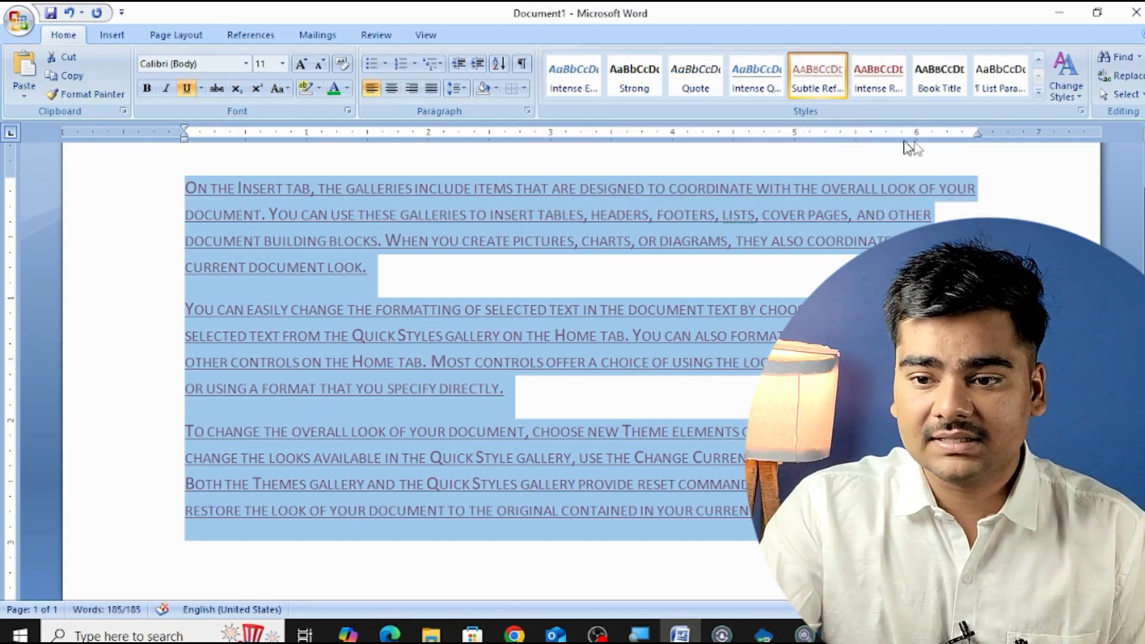
# Bring up Apply Styles for the selected paragraphs, move it over the text, and reapply the Subtle Reference style
pyautogui.click(1040, 96)
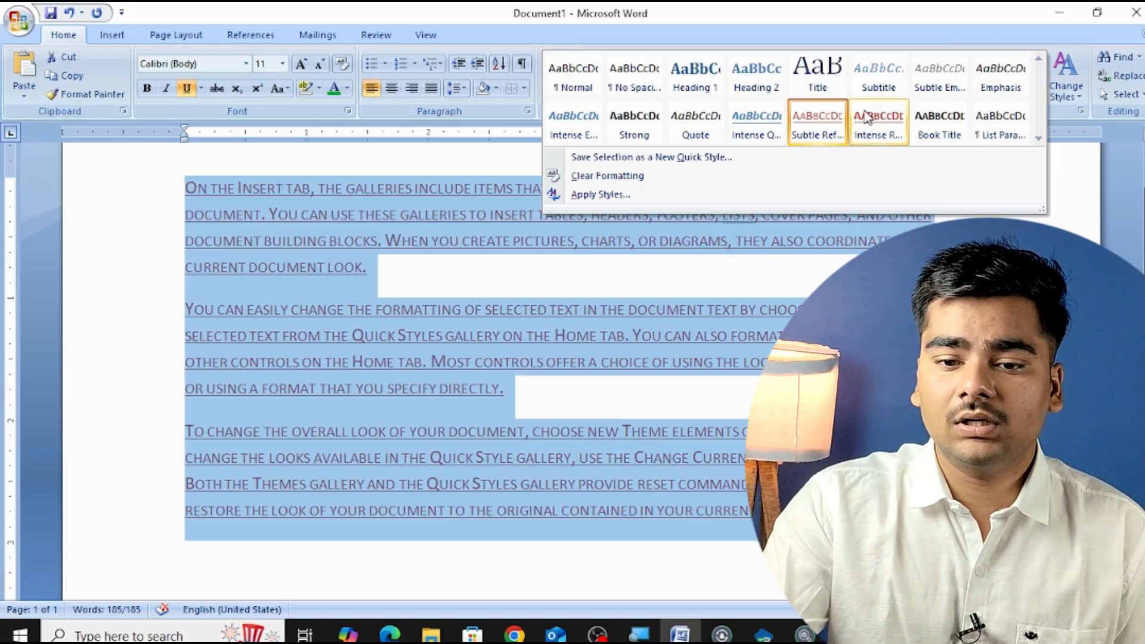
pyautogui.click(664, 200)
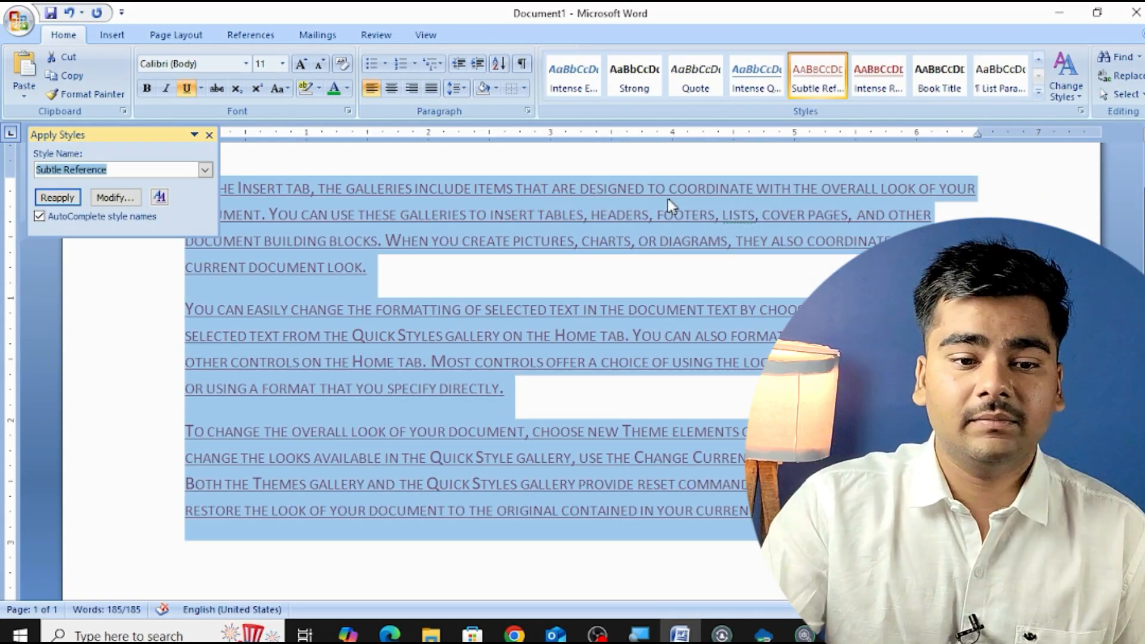
pyautogui.moveTo(146, 143); pyautogui.dragTo(406, 165)
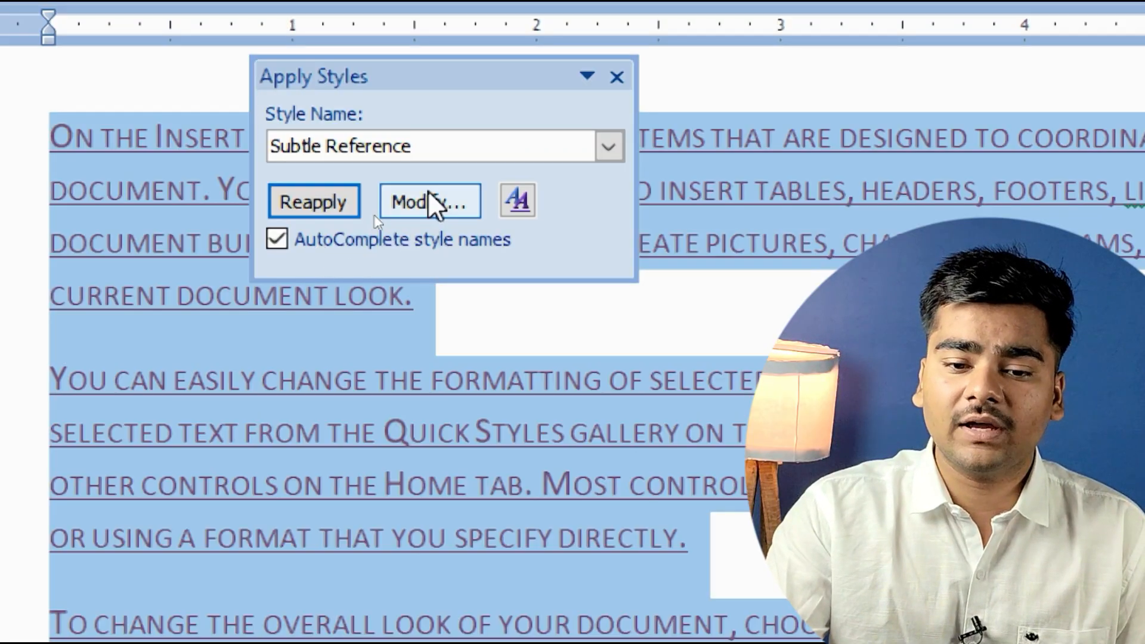
pyautogui.click(317, 205)
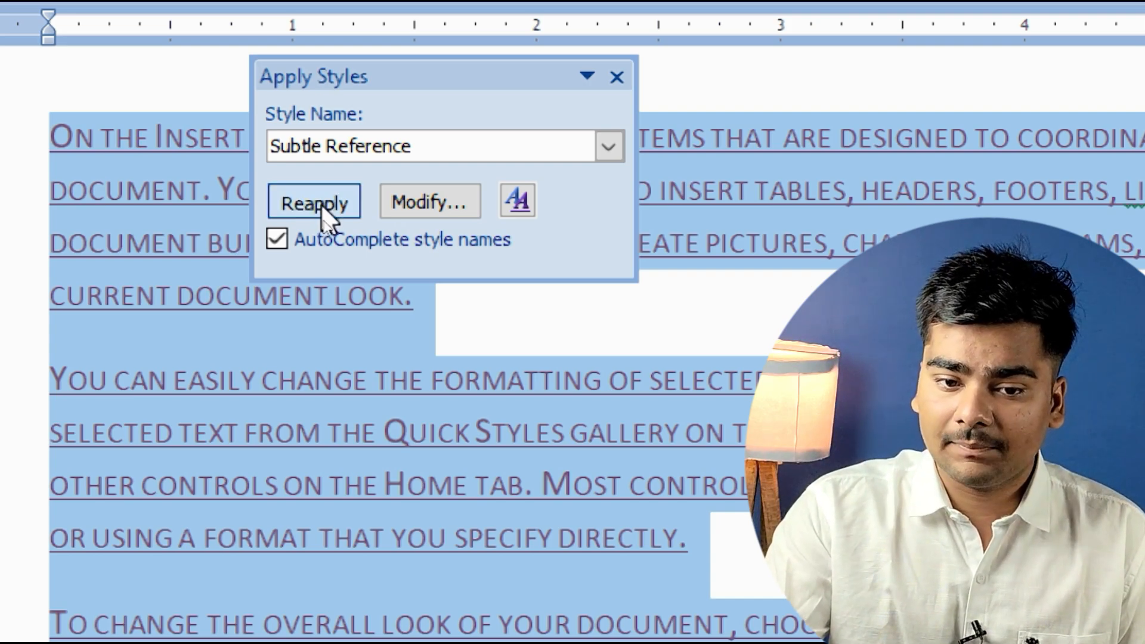
# Modify the Subtle Reference style by renaming it "computer by" followed by the presenter's first name
pyautogui.click(407, 203)
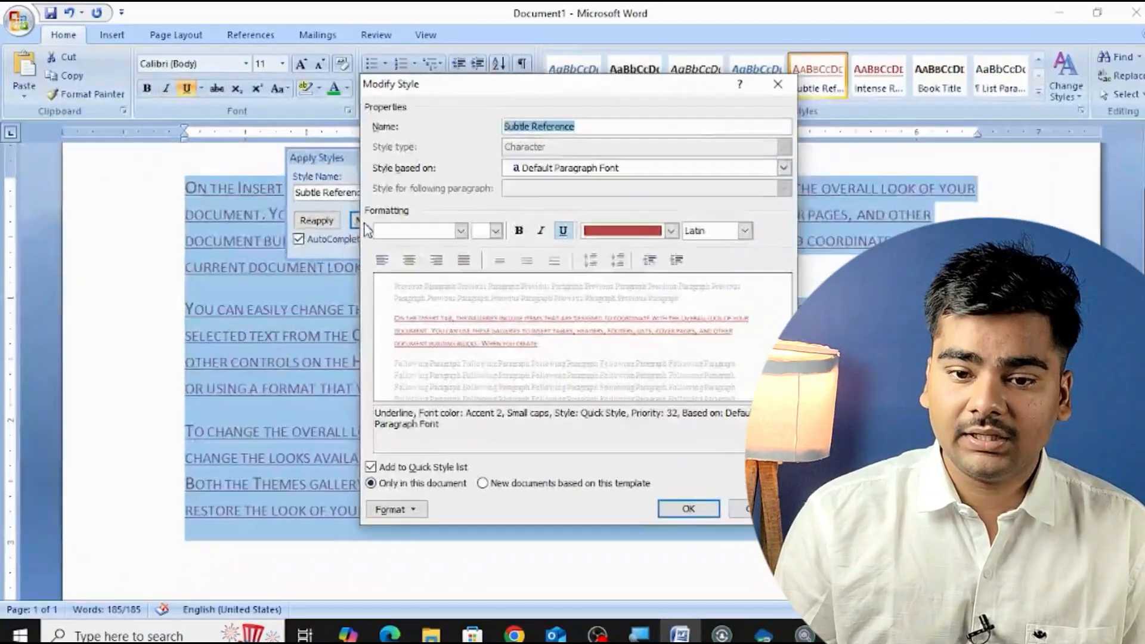
pyautogui.click(589, 127)
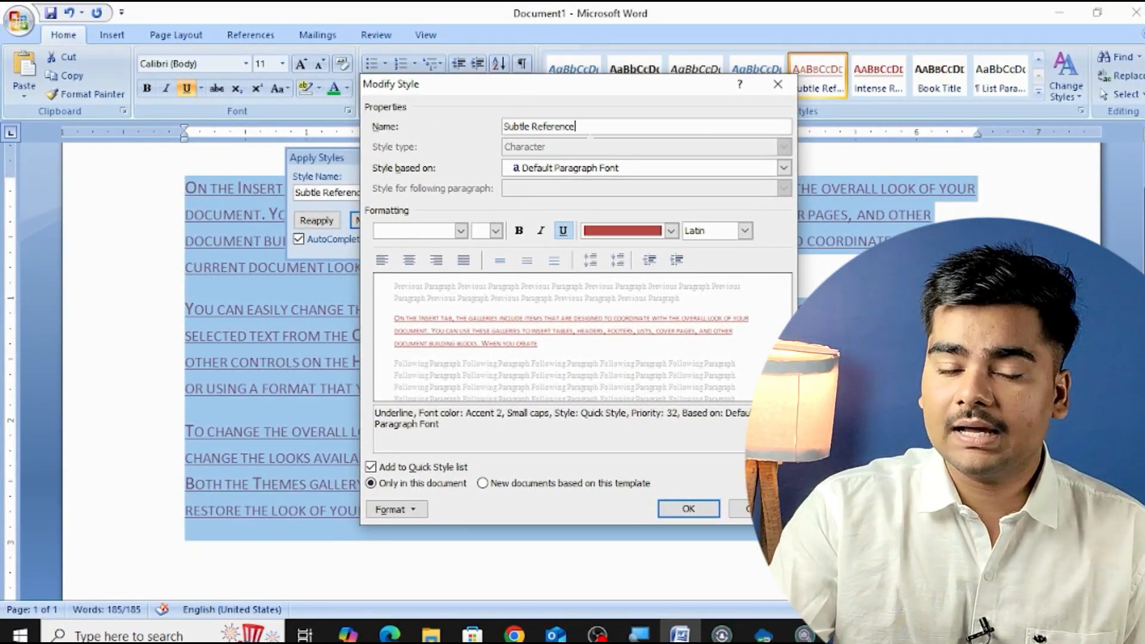
pyautogui.moveTo(589, 127); pyautogui.dragTo(503, 127)
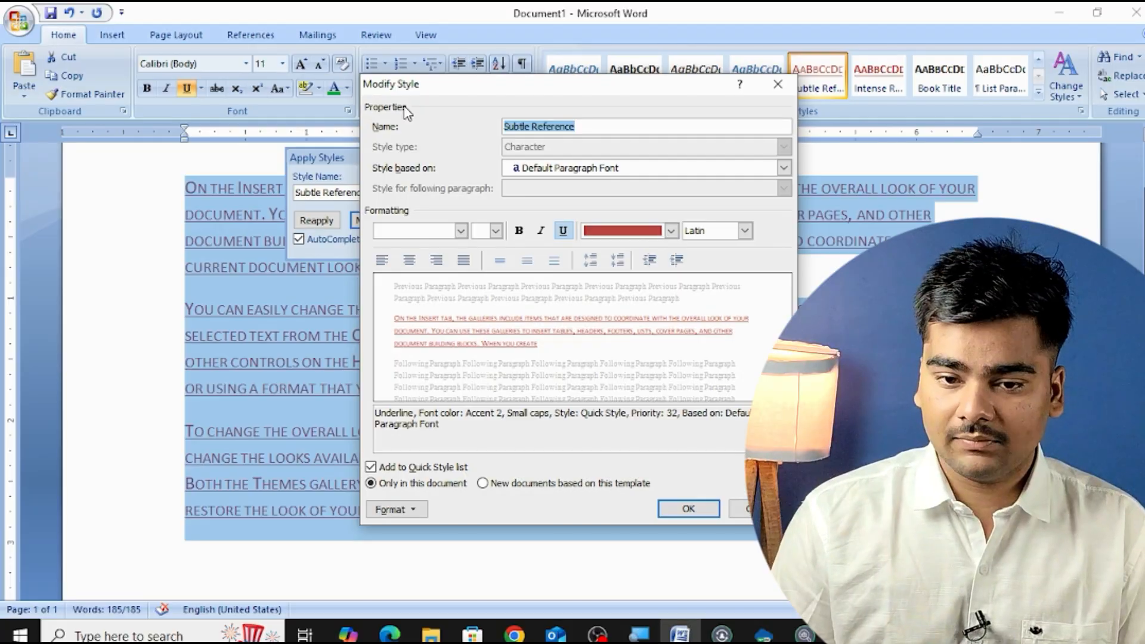
pyautogui.write('computer by sumit')
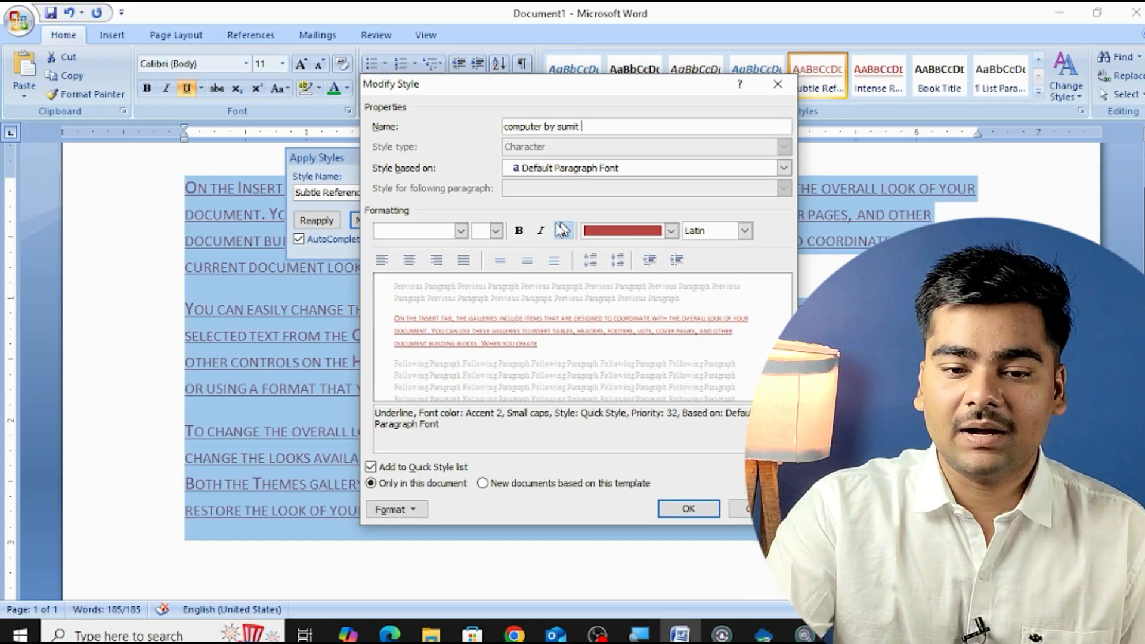
# Set the style's font to Monotype Corsiva in bold, keep the script as Latin, and save the modified style
pyautogui.click(461, 231)
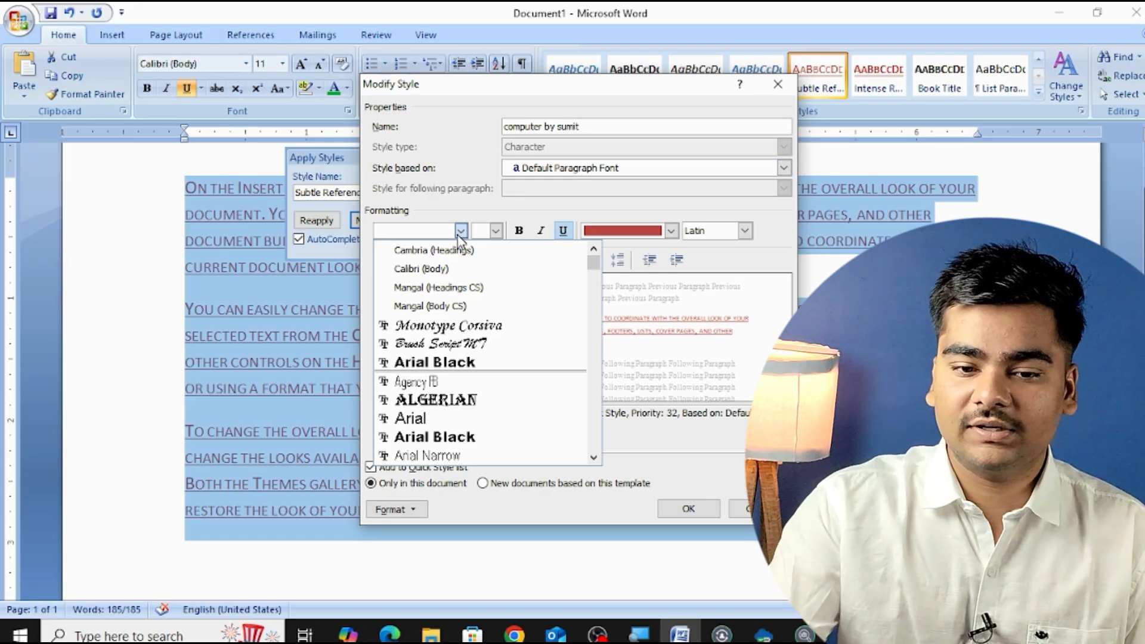
pyautogui.write('M')
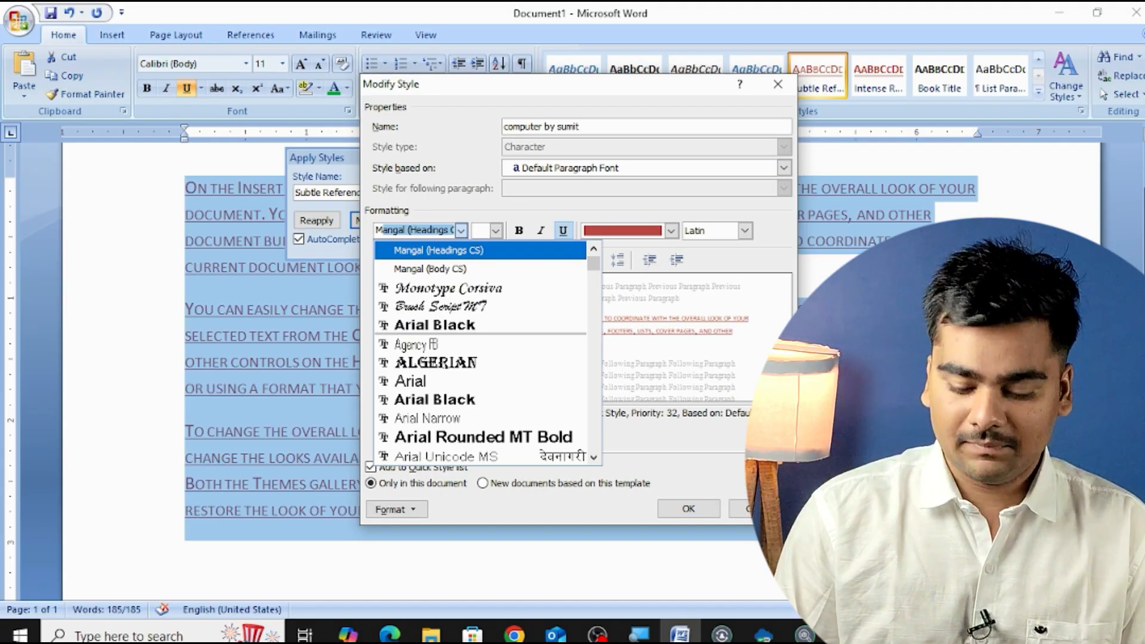
pyautogui.write('onotype Corsiva')
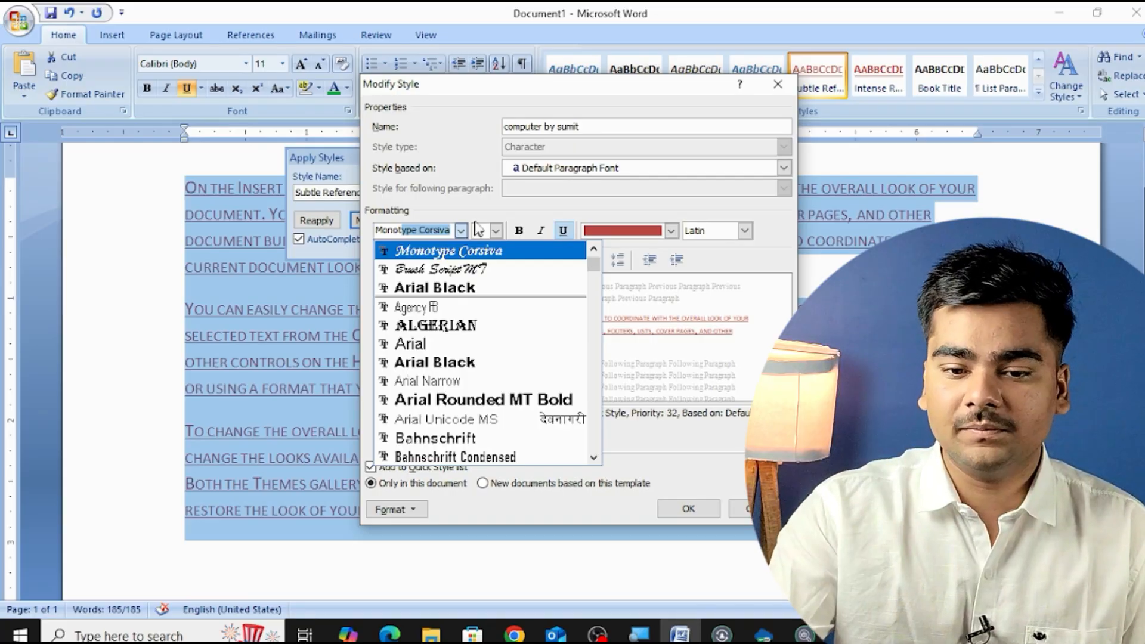
pyautogui.click(490, 250)
pyautogui.click(518, 230)
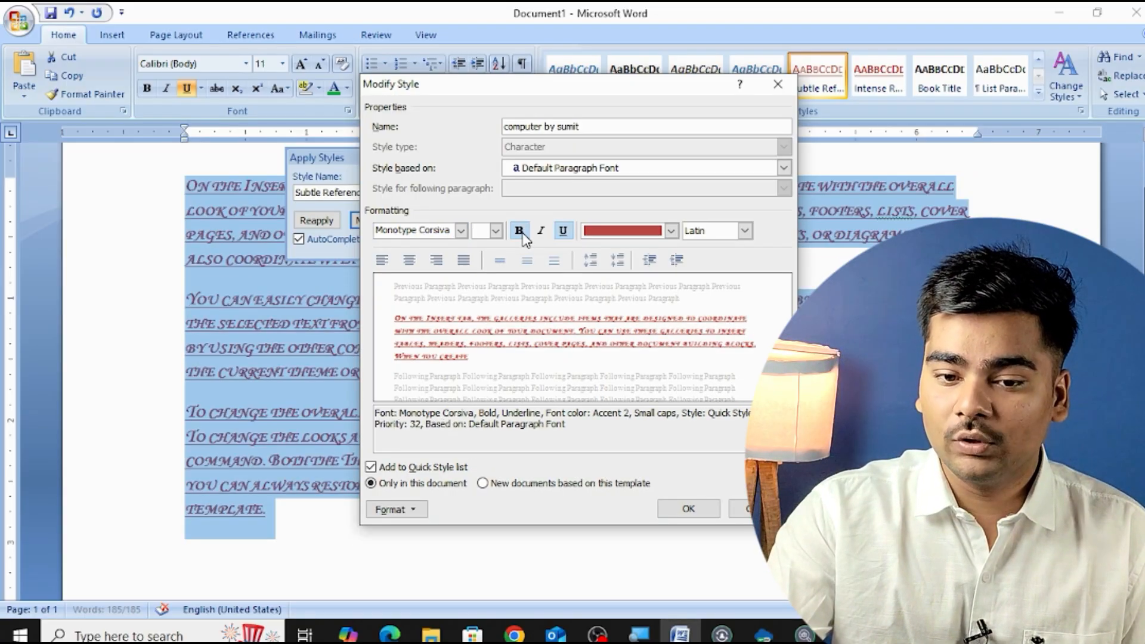
pyautogui.click(745, 231)
pyautogui.click(698, 243)
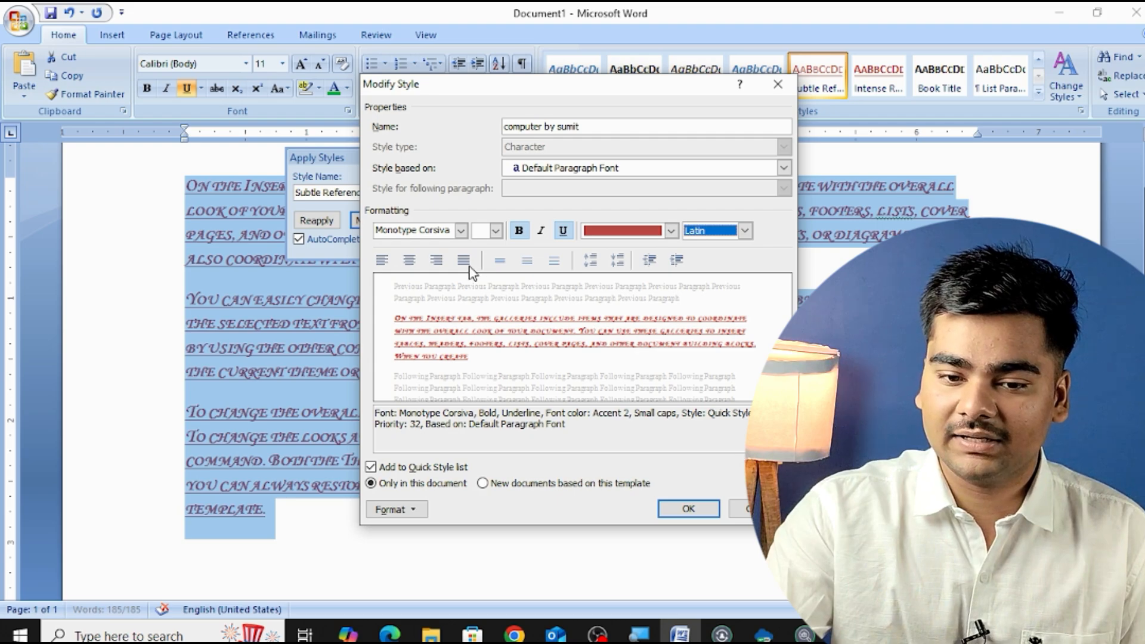
pyautogui.click(715, 513)
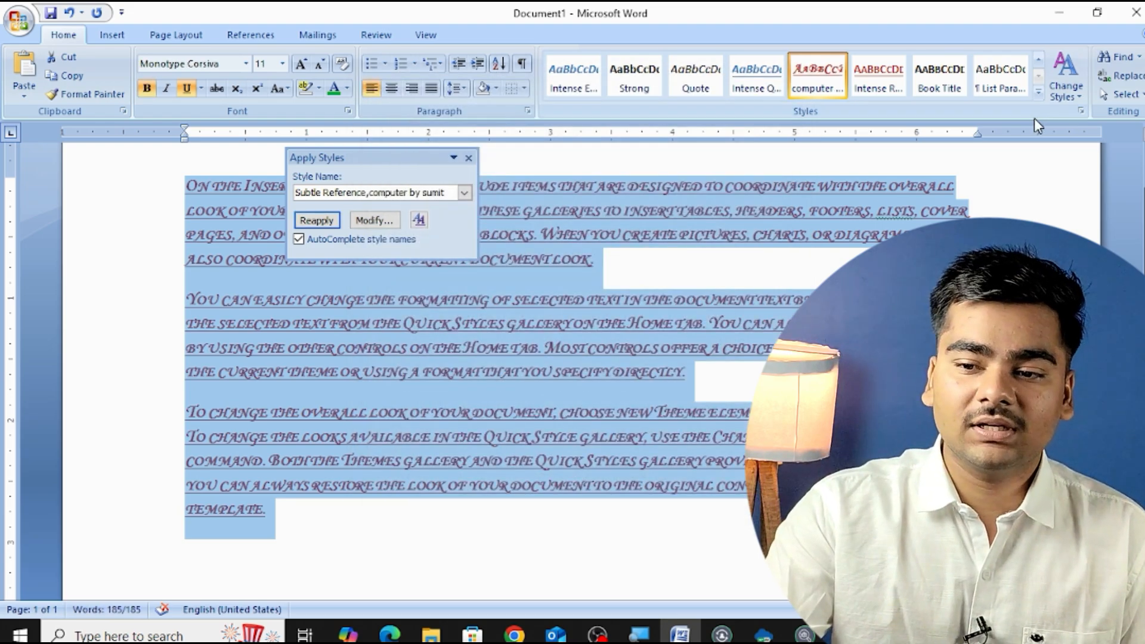
# Check the renamed style among the quick styles, reapply it to the whole text, and close Apply Styles
pyautogui.click(1039, 93)
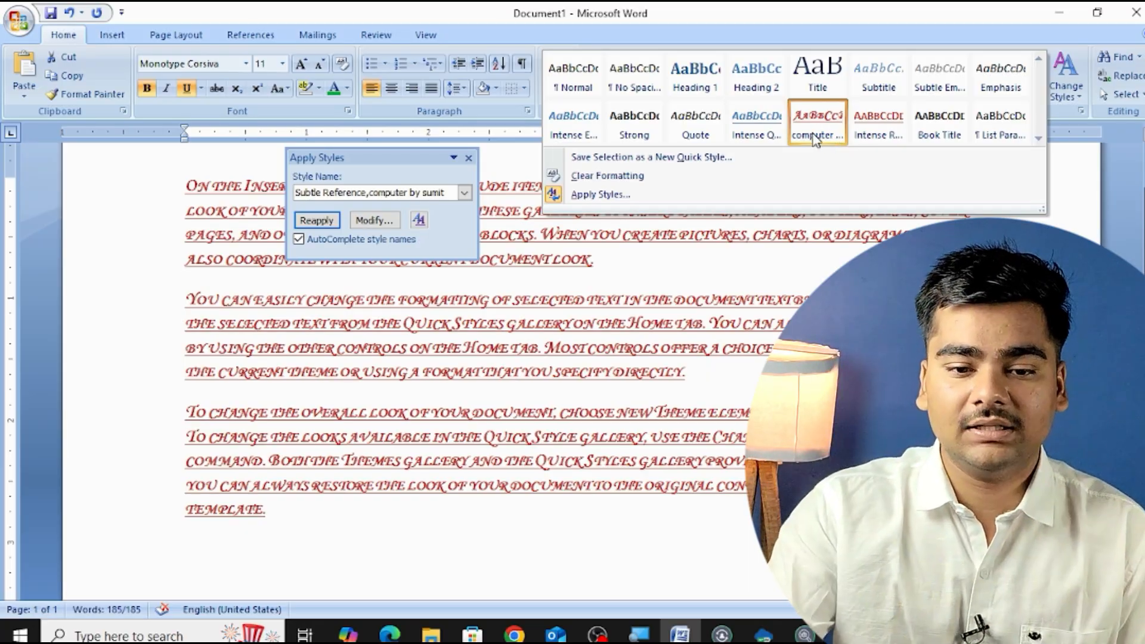
pyautogui.hotkey('ctrl', 'a')
pyautogui.click(317, 220)
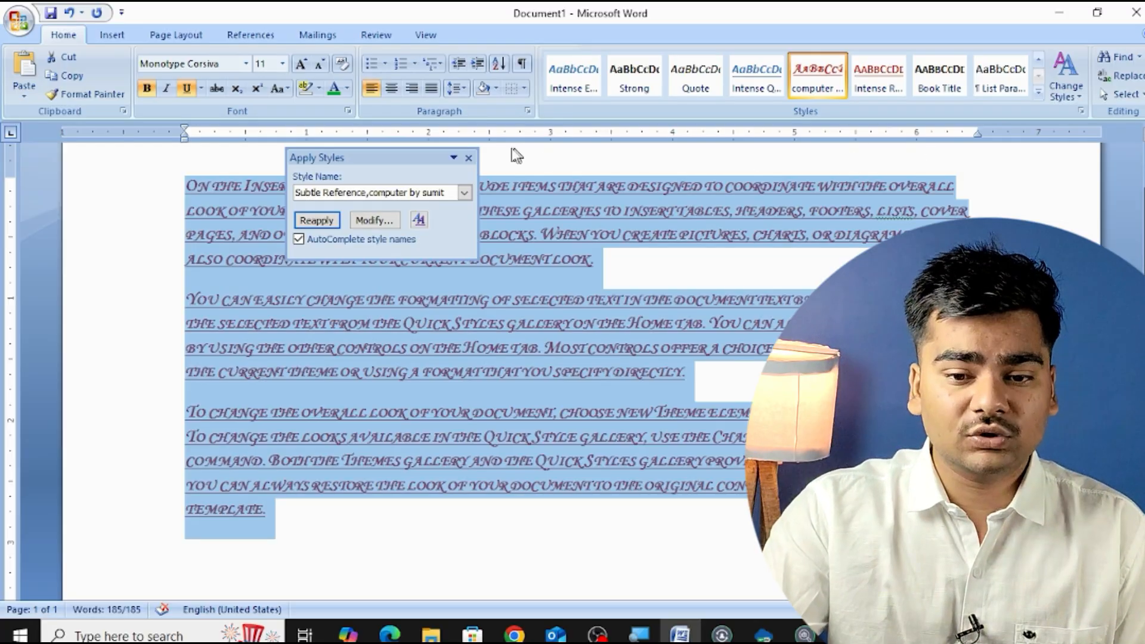
pyautogui.click(468, 157)
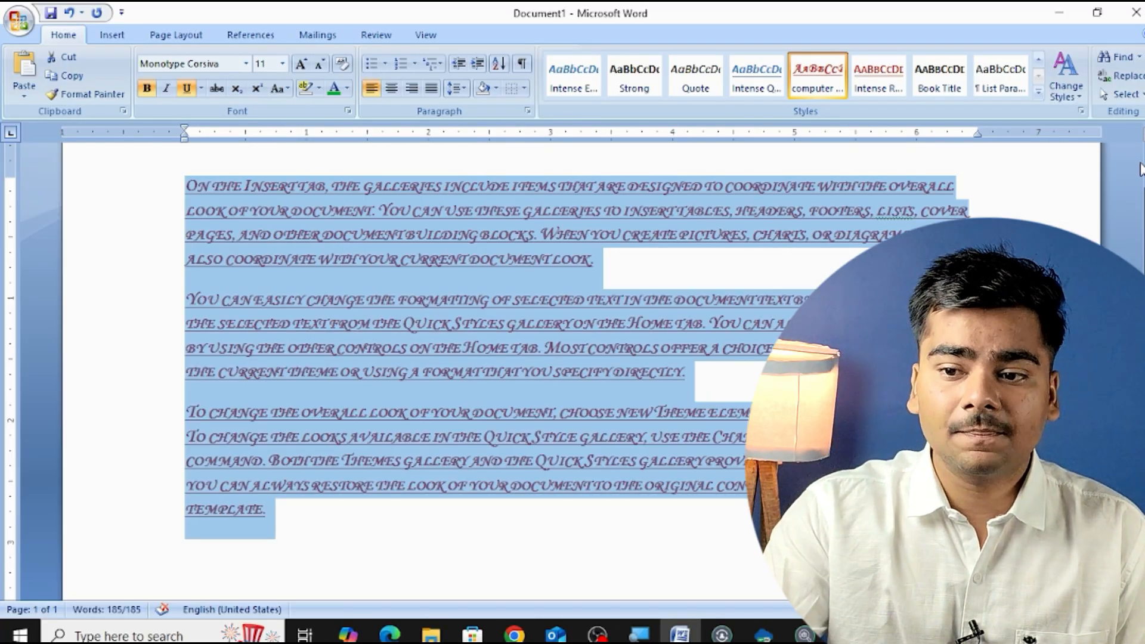
# Change the document's style set to Word 2007
pyautogui.click(1058, 99)
pyautogui.moveTo(1092, 116)
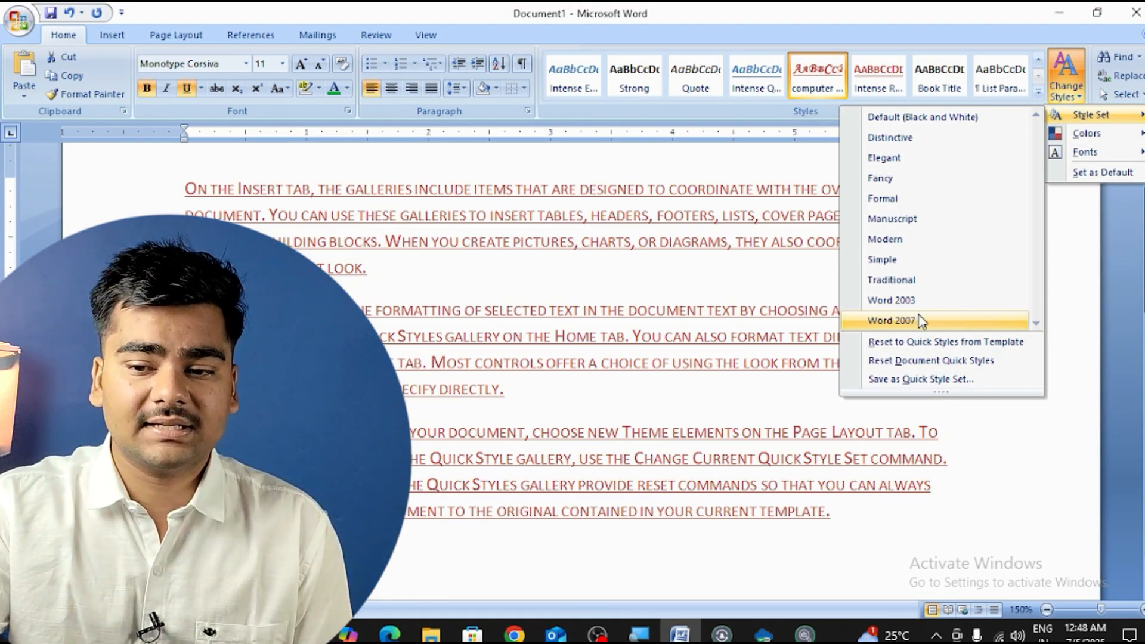
pyautogui.click(917, 314)
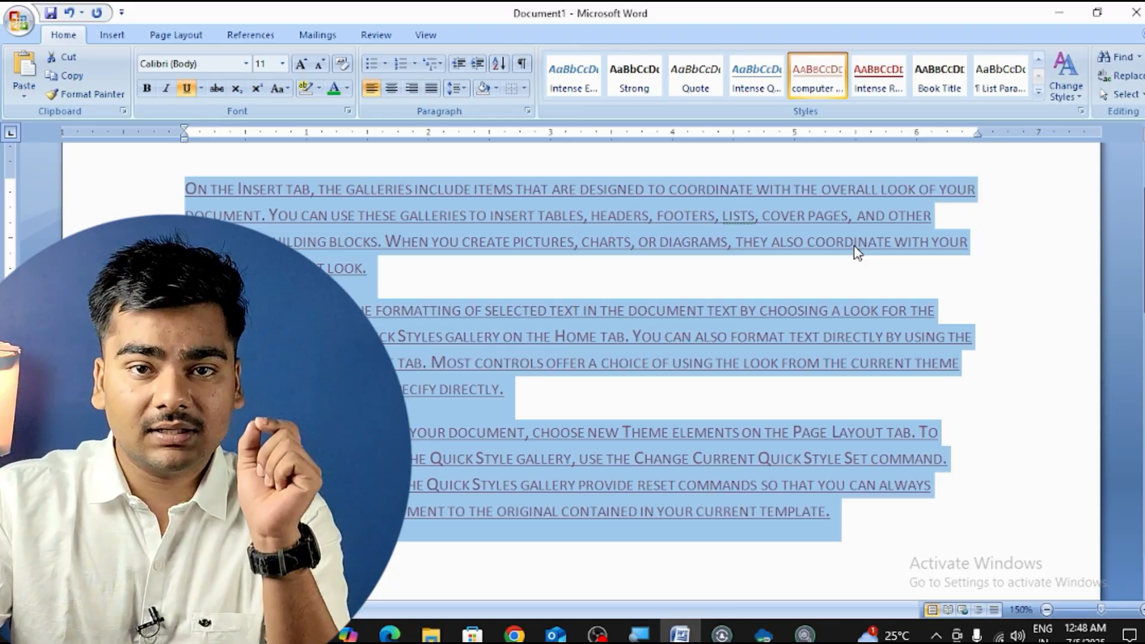
# Change the document's style colors to Flow and its fonts to the Apex pair, Lucida Sans and Book Antiqua
pyautogui.click(1072, 99)
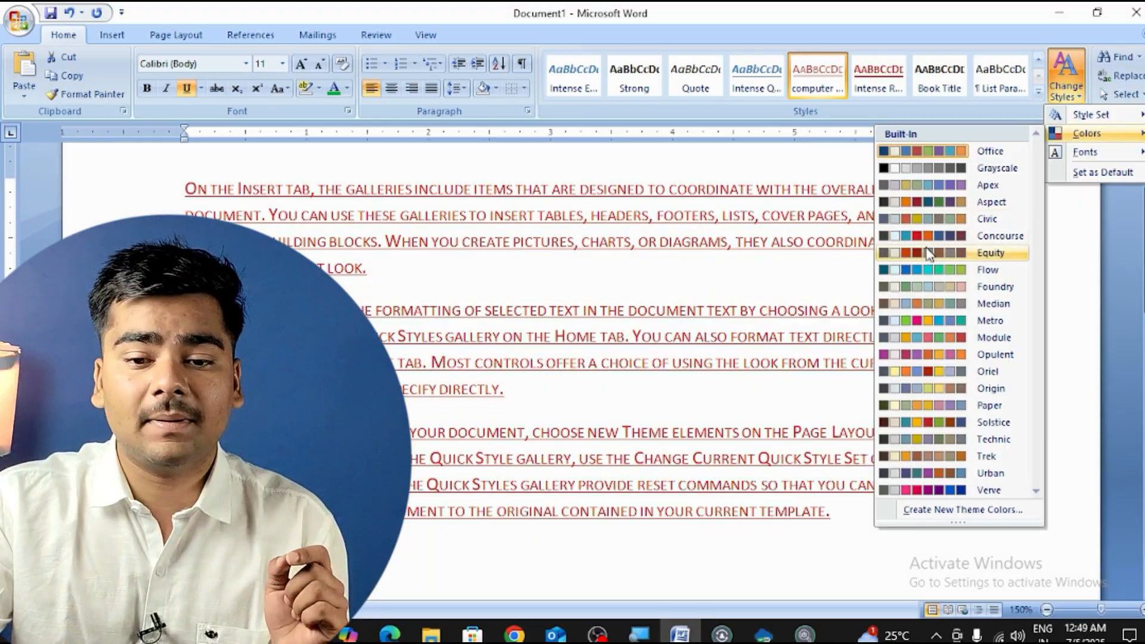
pyautogui.click(925, 272)
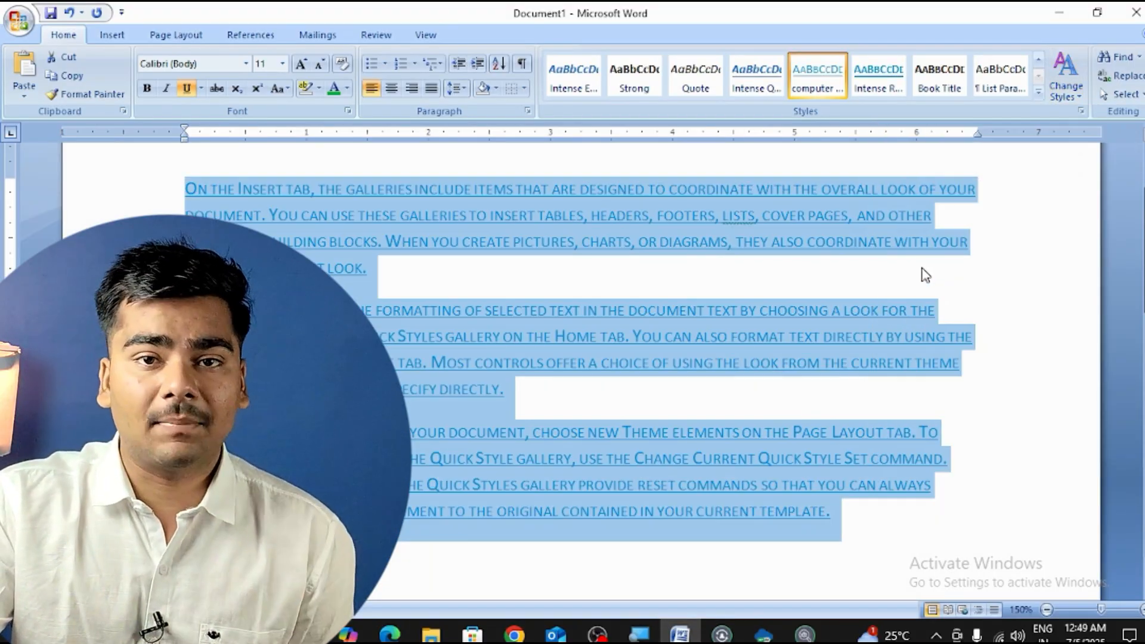
pyautogui.click(1065, 83)
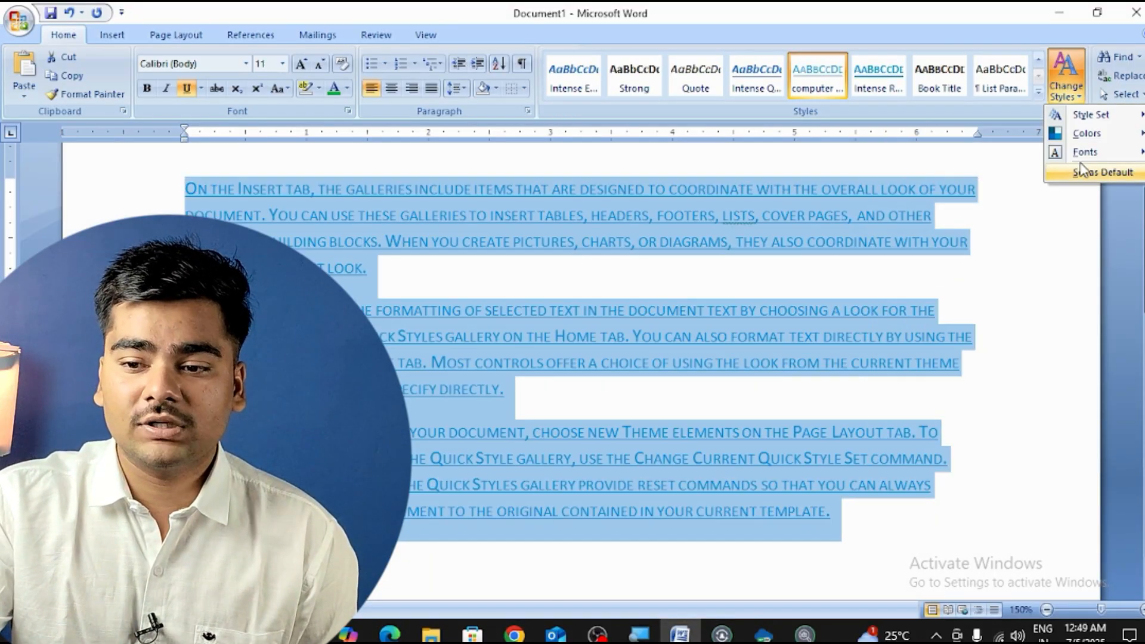
pyautogui.moveTo(1084, 153)
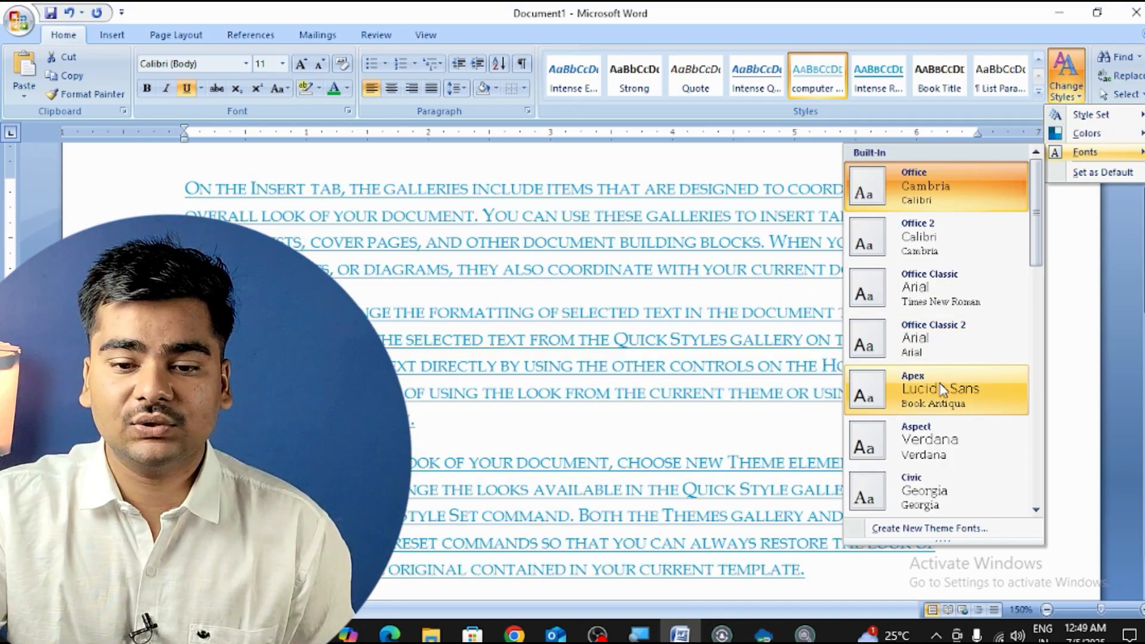
pyautogui.click(941, 388)
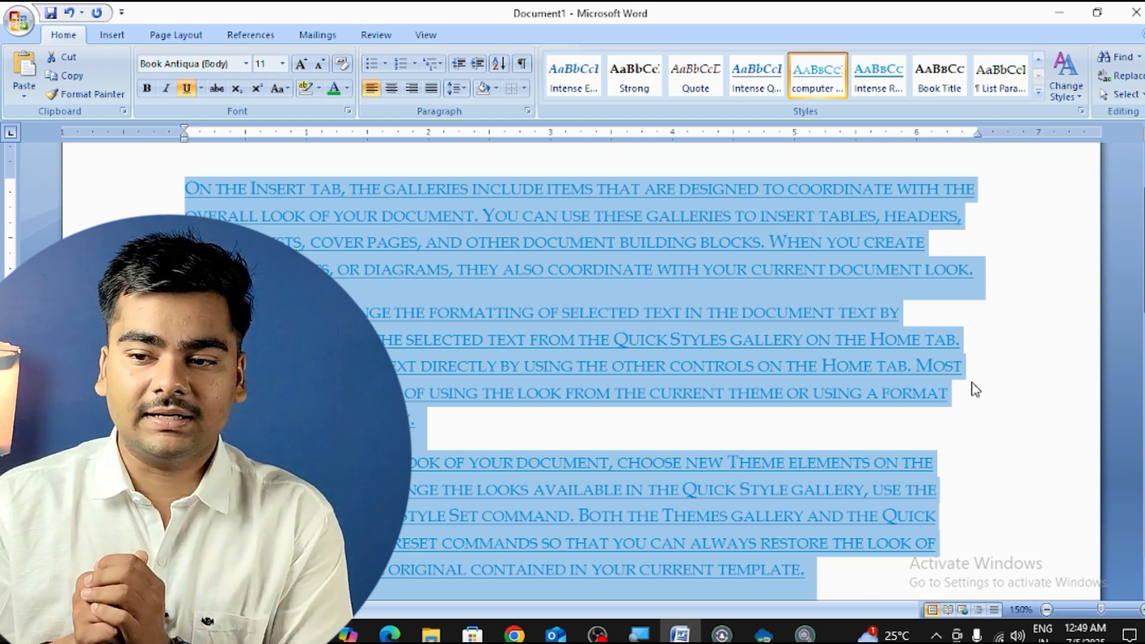
# Delete all the styled text and generate fresh sample paragraphs with the formula =rand()
pyautogui.press('Delete')
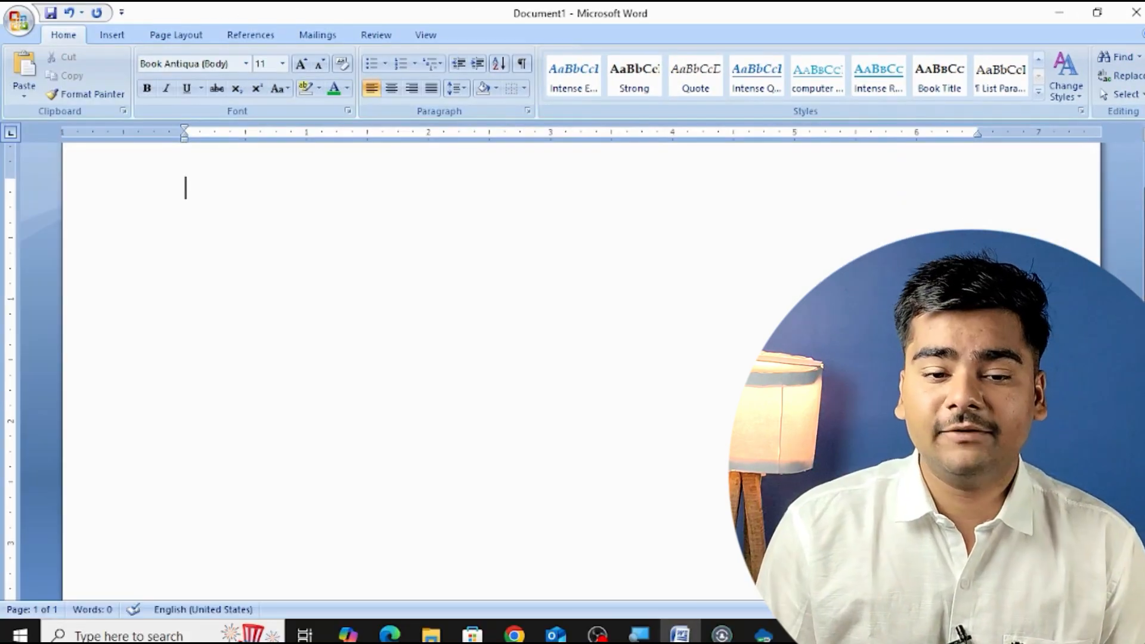
pyautogui.write('=')
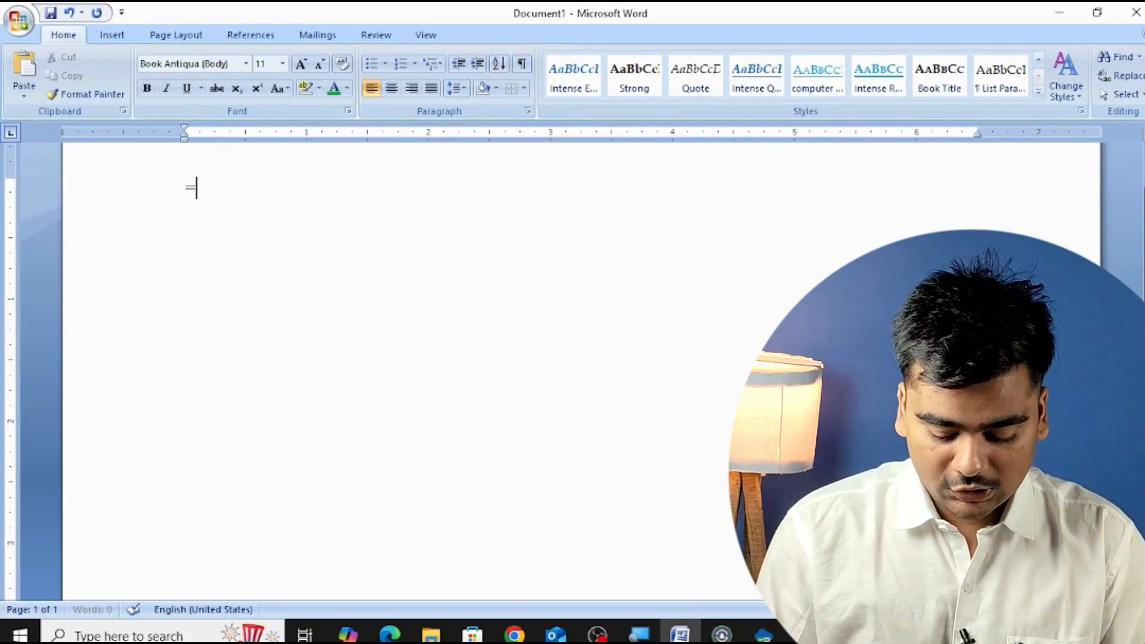
pyautogui.write('rand()')
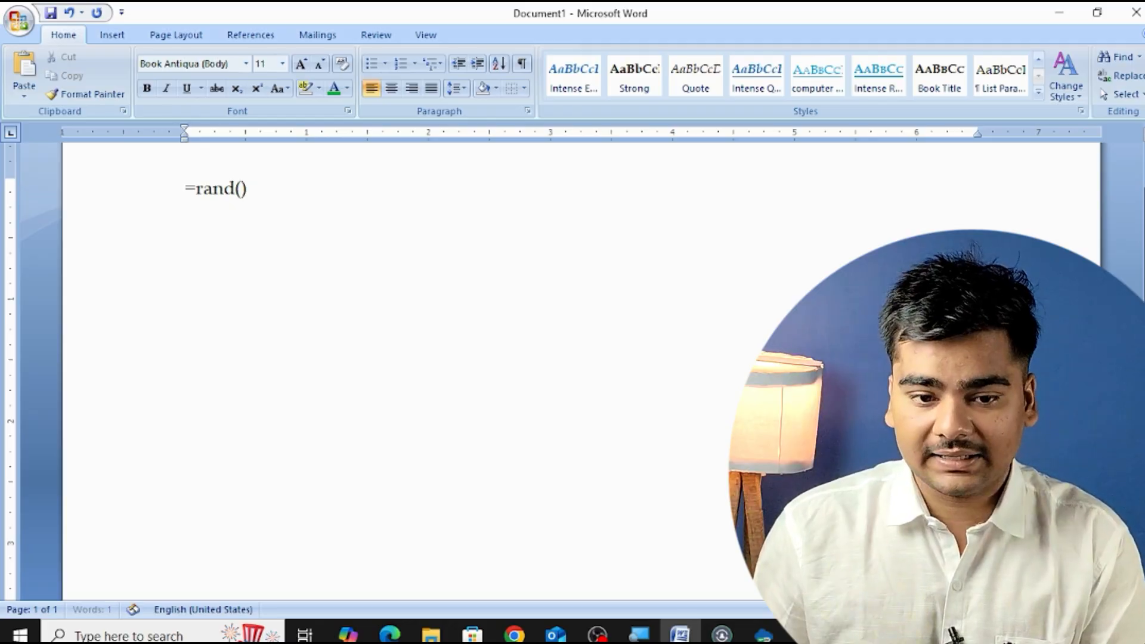
pyautogui.press('Return')
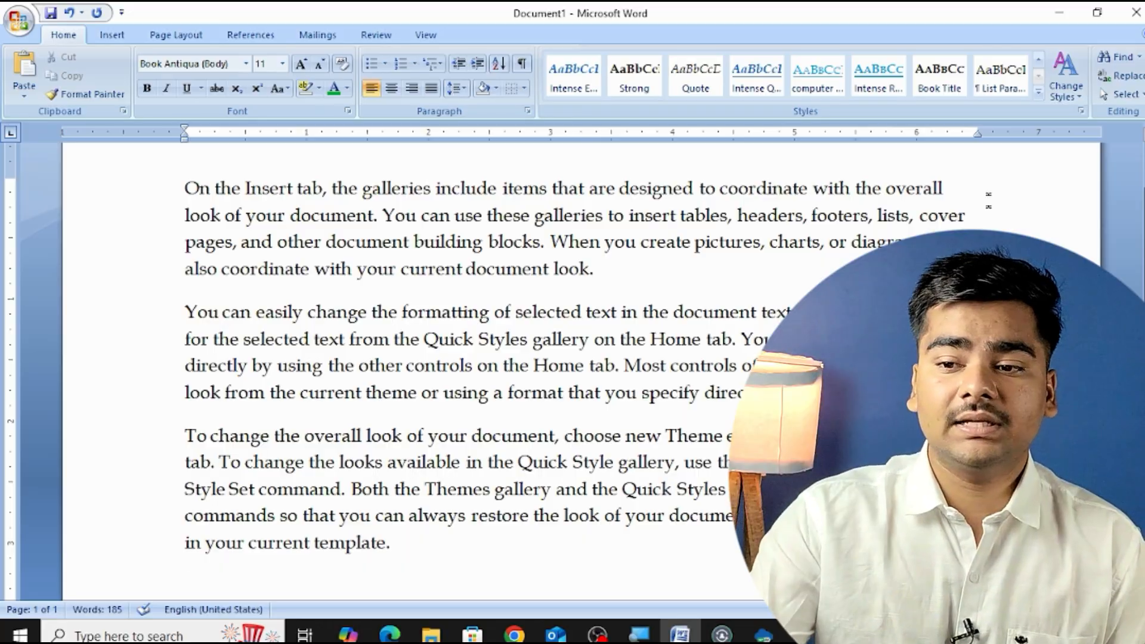
# Search the sample text for "dcument" with Find, moving the dialog clear of the first paragraph
pyautogui.click(1130, 59)
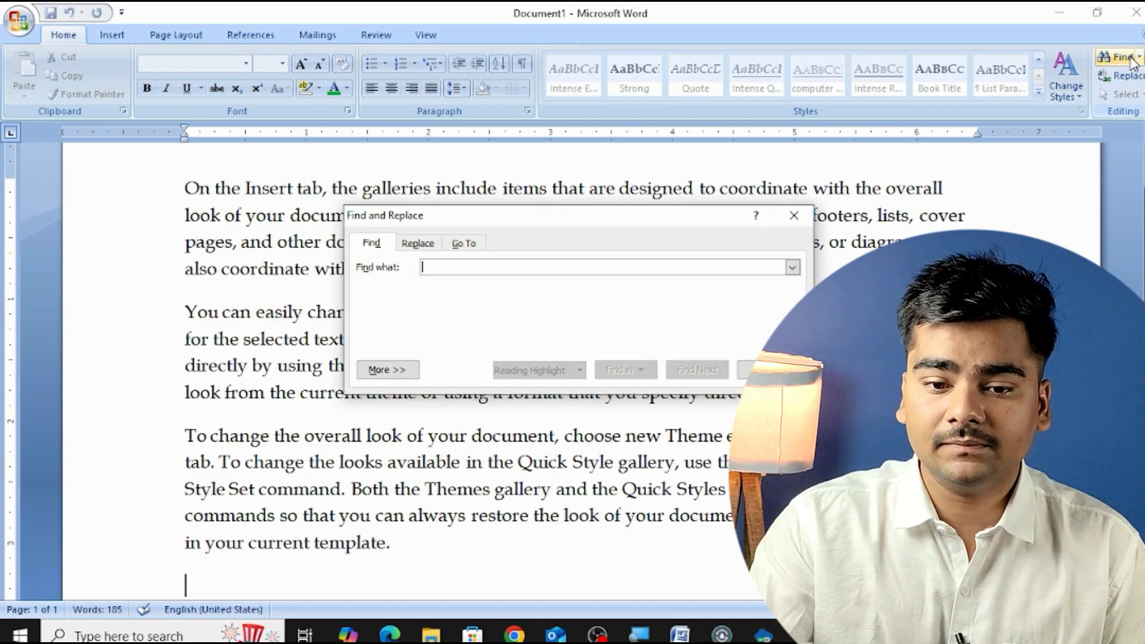
pyautogui.moveTo(518, 226); pyautogui.dragTo(557, 254)
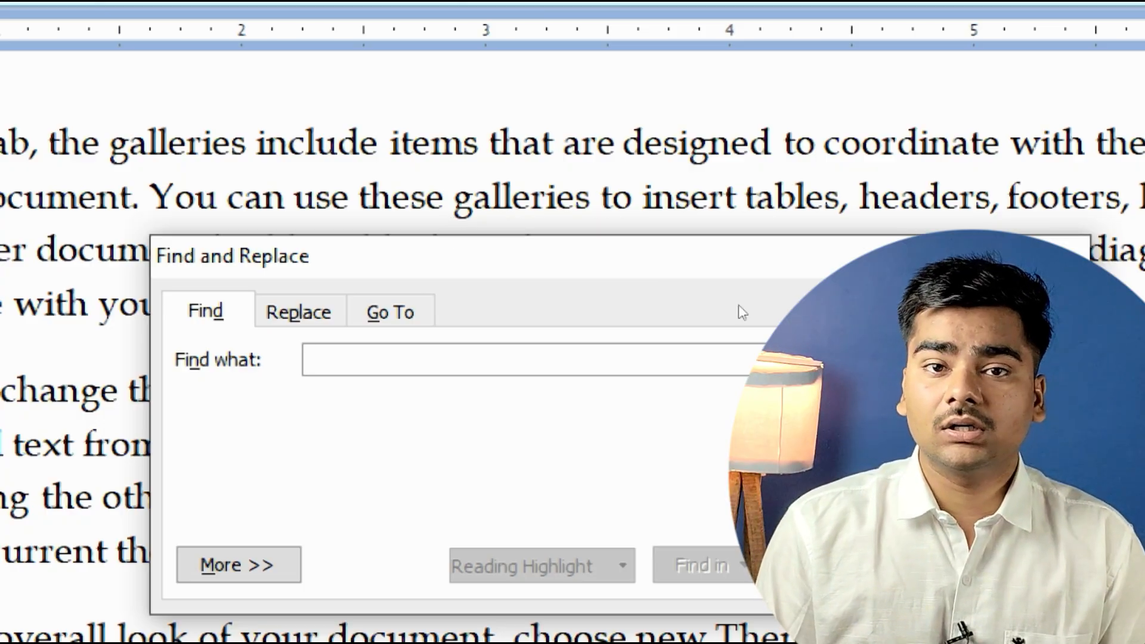
pyautogui.write('dcu')
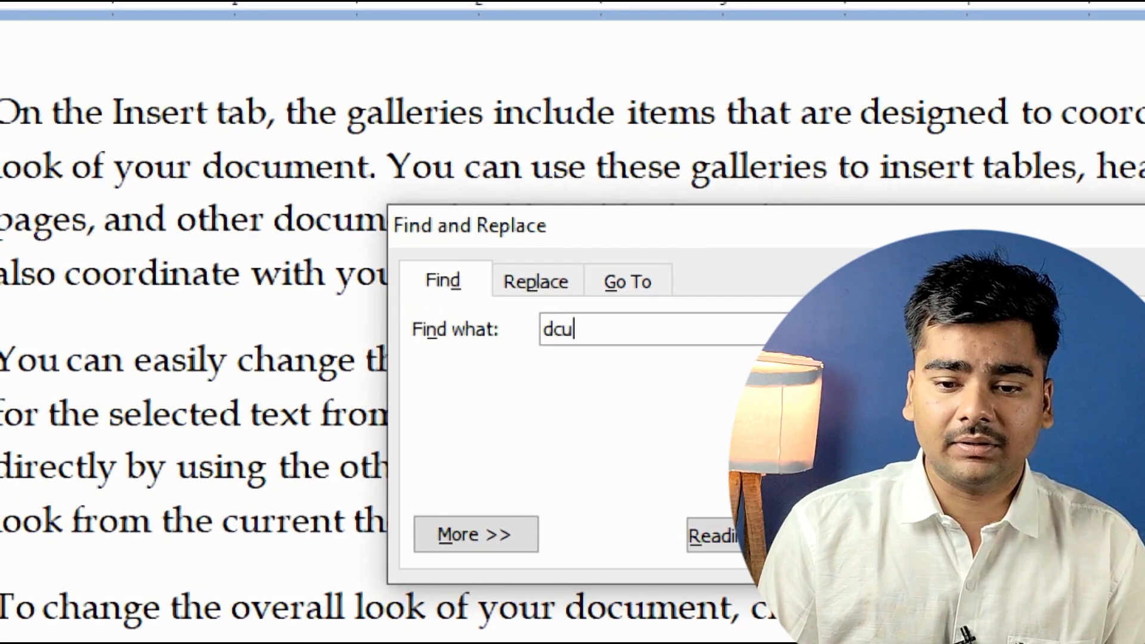
pyautogui.write('ment')
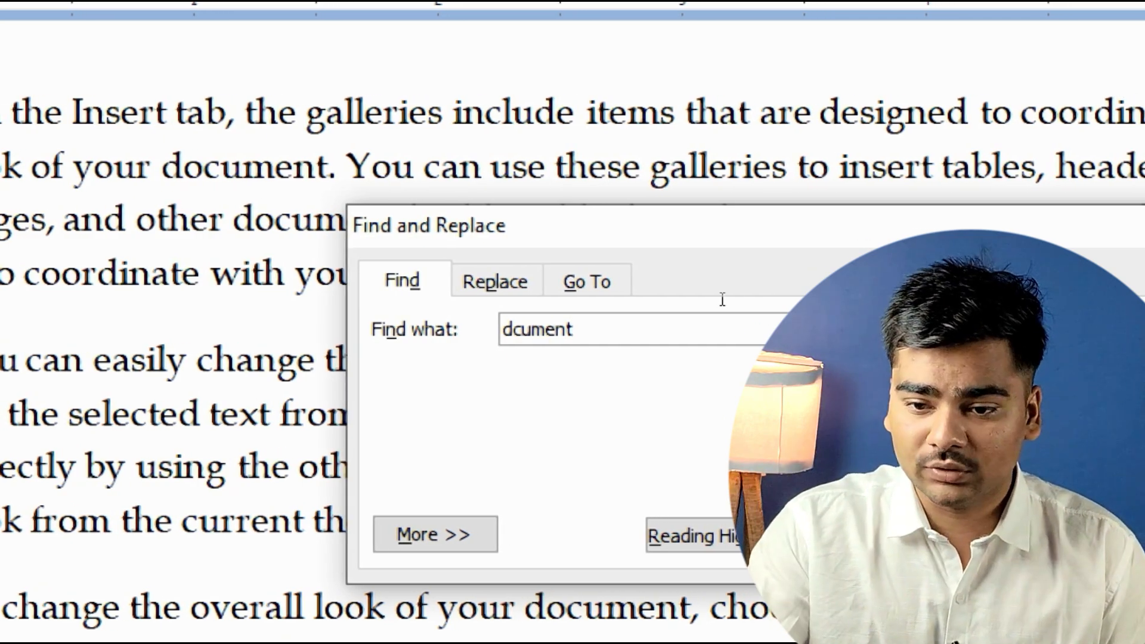
pyautogui.moveTo(805, 212); pyautogui.dragTo(573, 118)
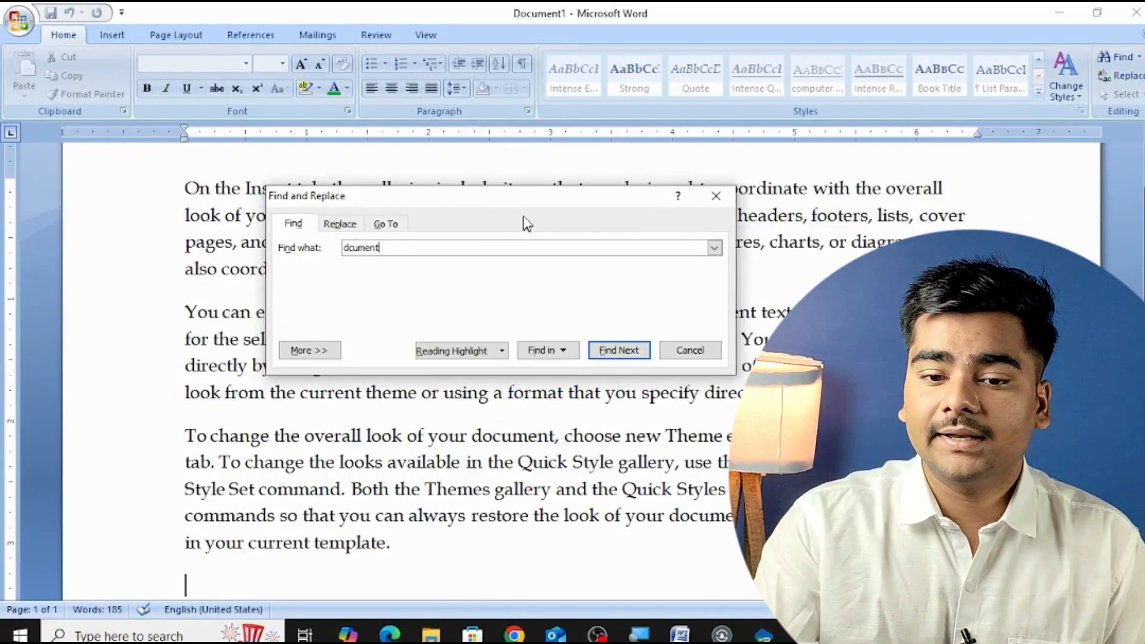
pyautogui.moveTo(530, 213); pyautogui.dragTo(591, 313)
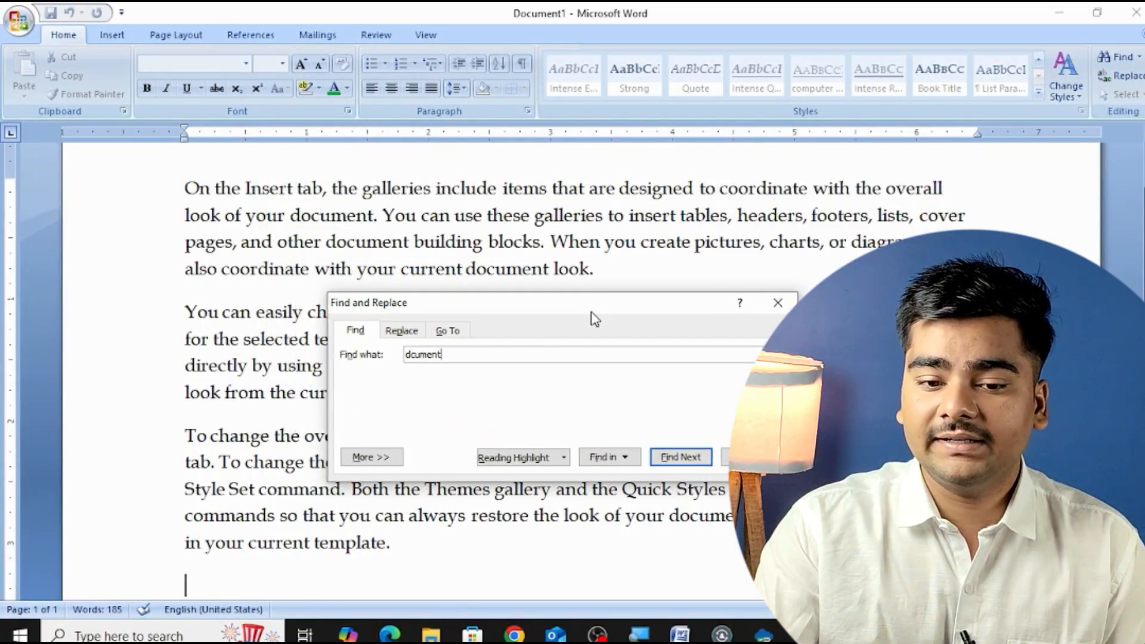
pyautogui.click(680, 459)
pyautogui.click(578, 360)
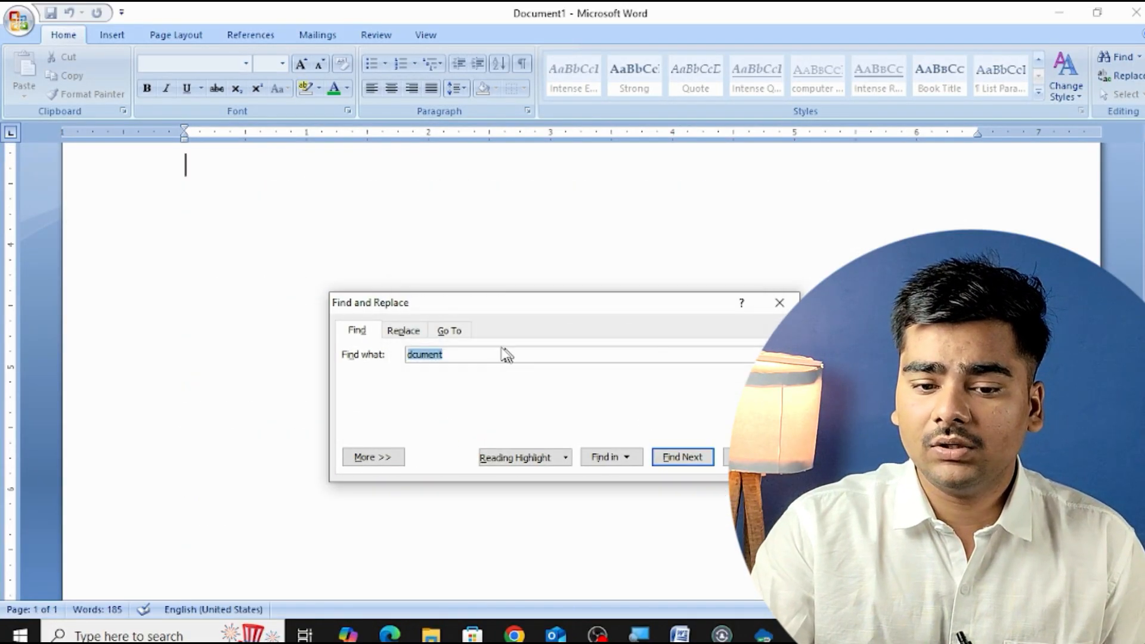
# Search the sample text for "document" with Find, stepping through every occurrence with the dialog moved off the text
pyautogui.click(465, 354)
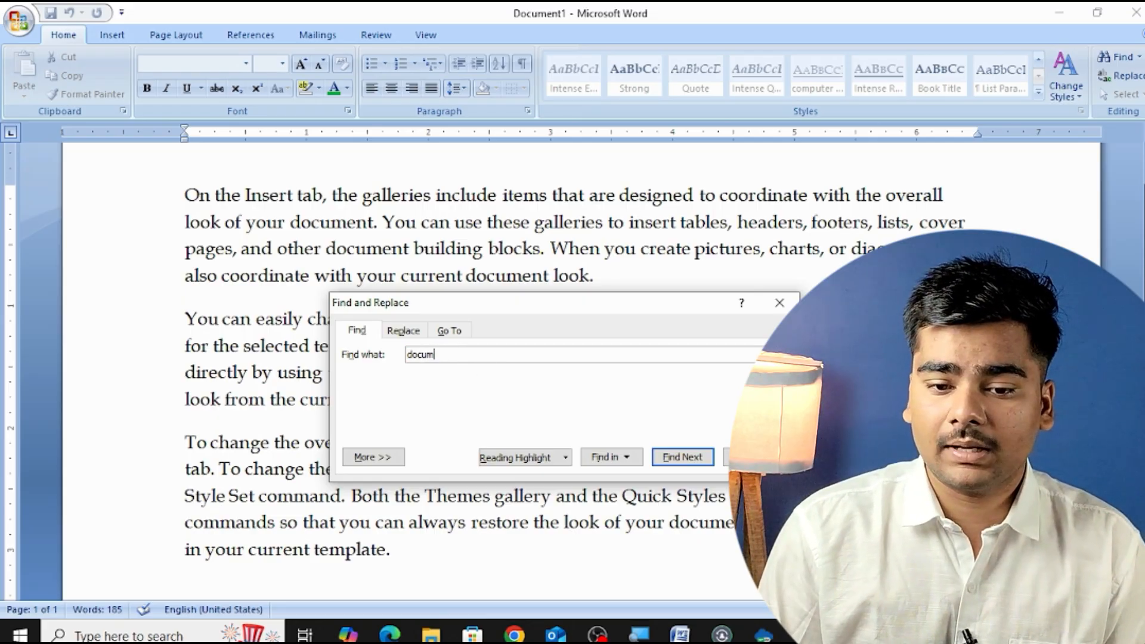
pyautogui.click(691, 462)
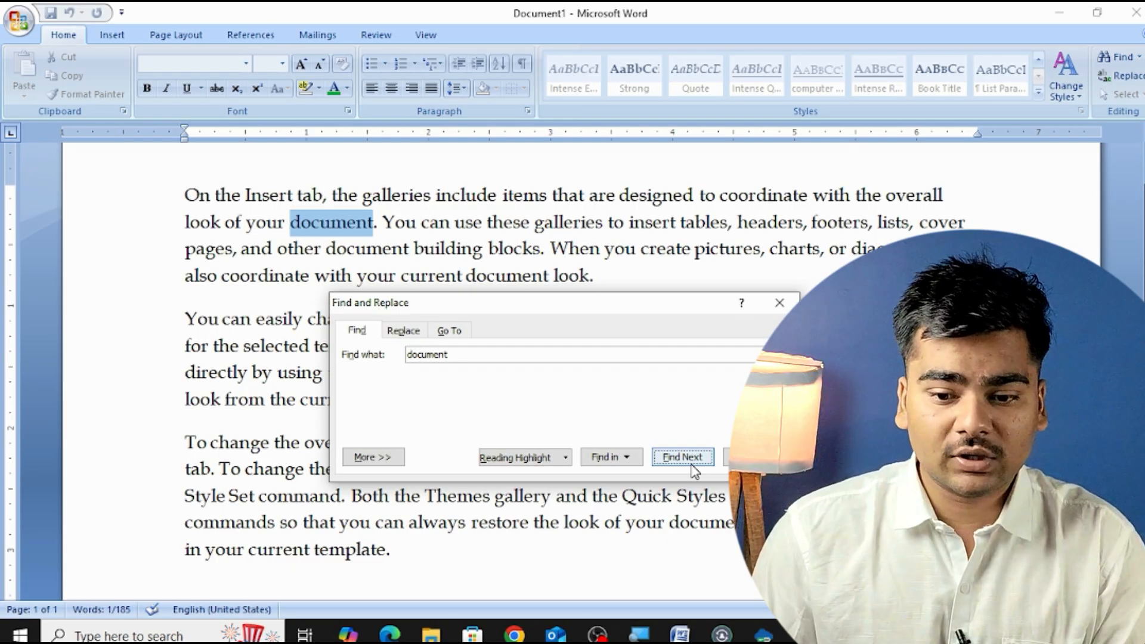
pyautogui.click(689, 459)
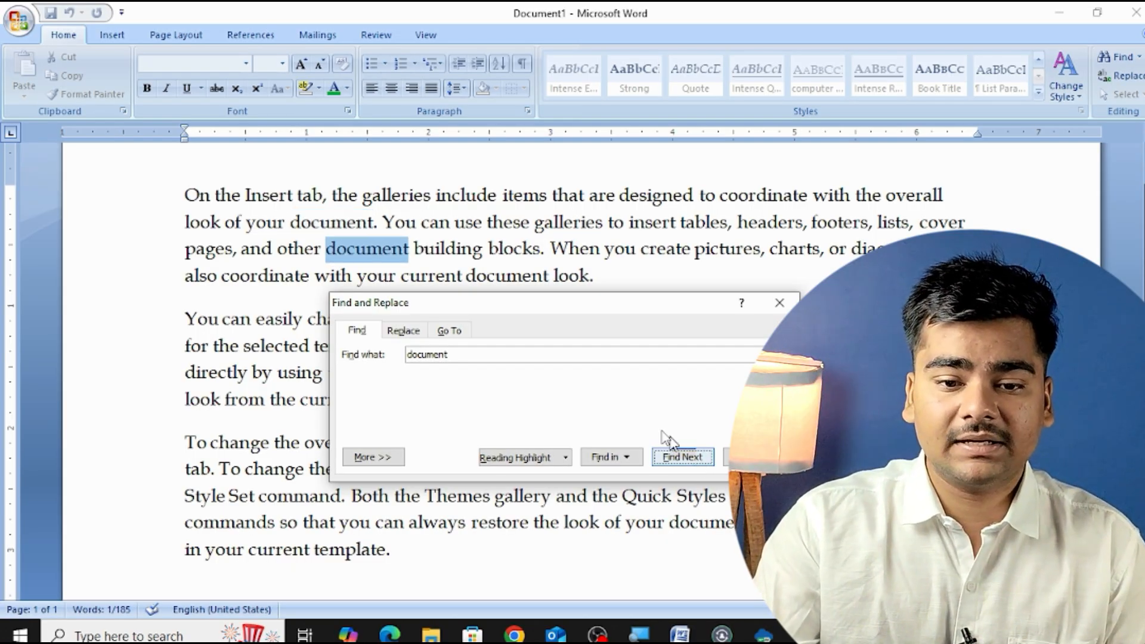
pyautogui.moveTo(435, 304); pyautogui.dragTo(628, 20)
pyautogui.click(811, 183)
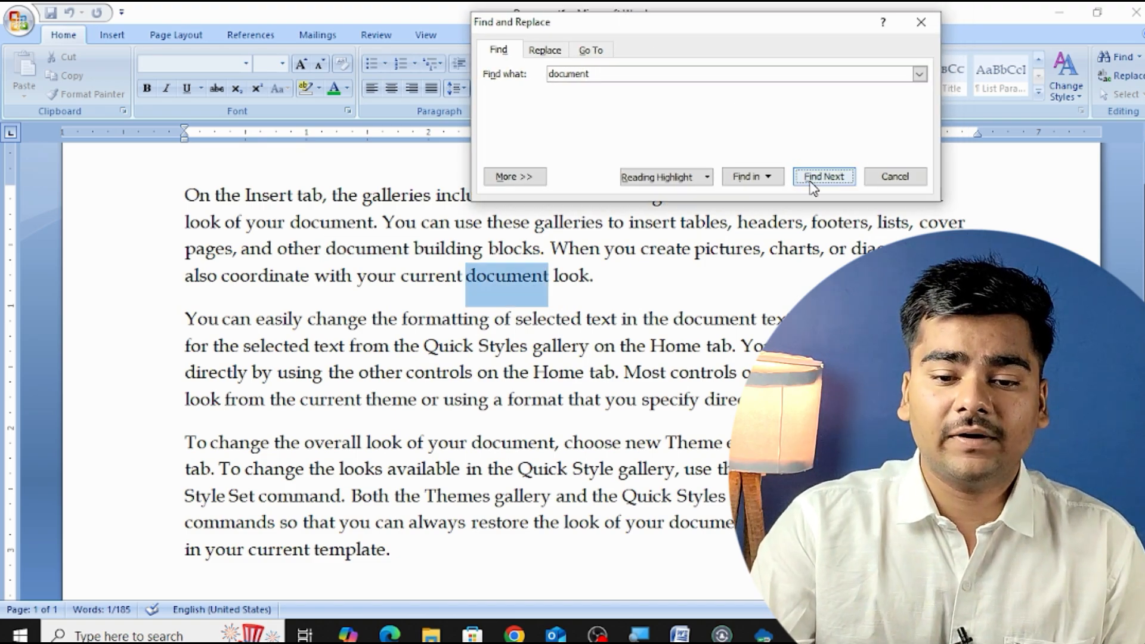
pyautogui.click(813, 186)
pyautogui.click(814, 187)
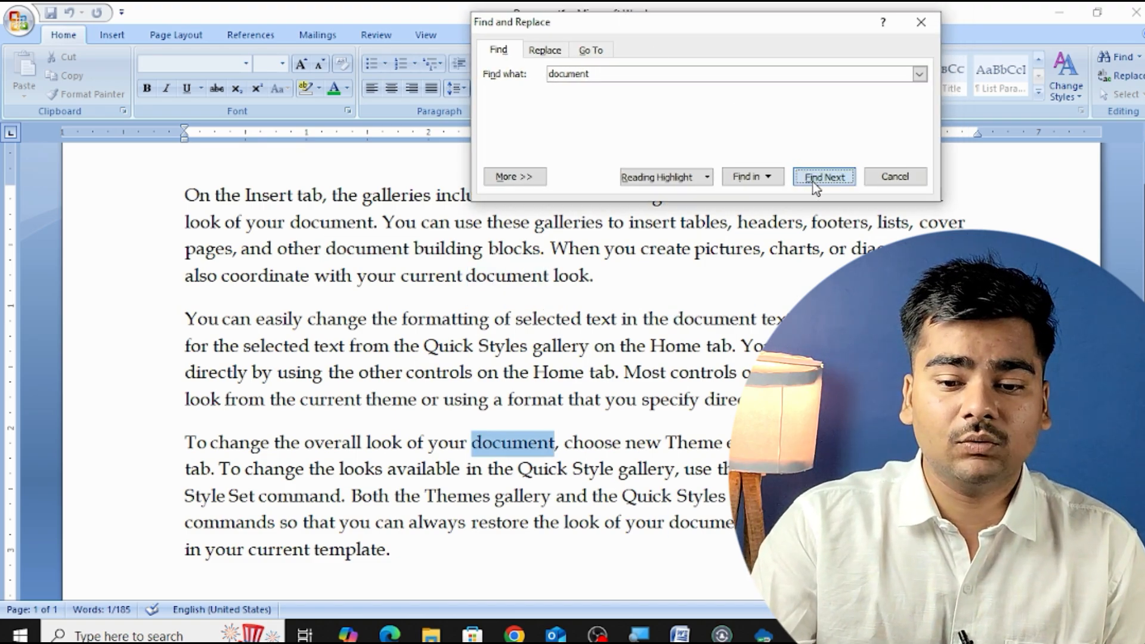
pyautogui.click(815, 187)
pyautogui.click(815, 188)
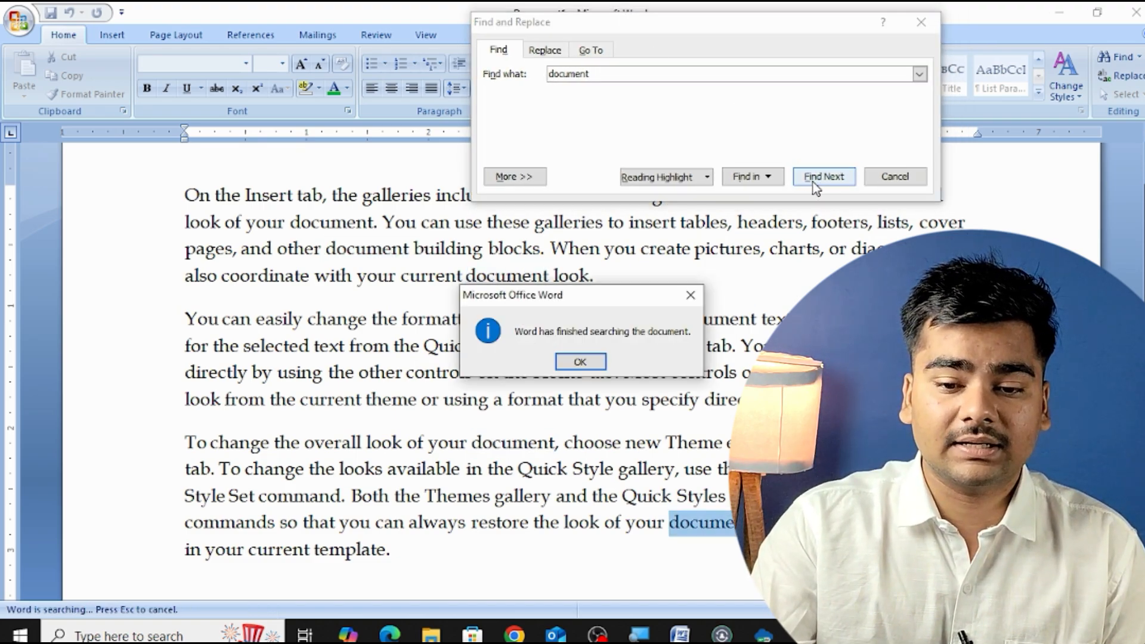
pyautogui.click(580, 362)
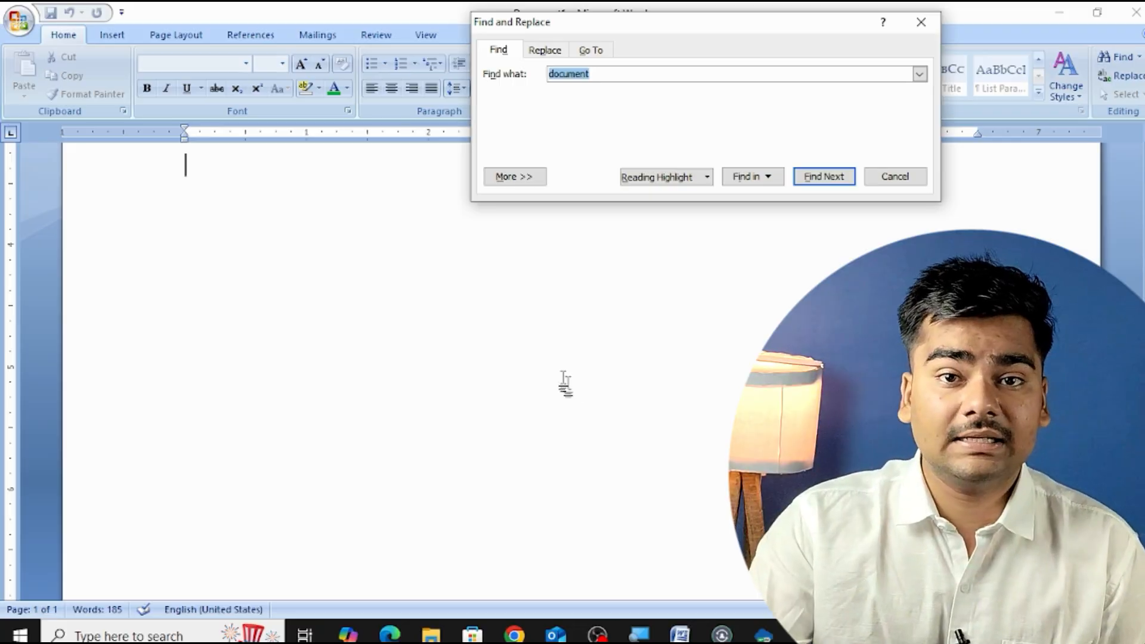
# Search the sample text for "insert" with Find, stepping through its occurrences until the search ends
pyautogui.scroll(10, 563, 384)
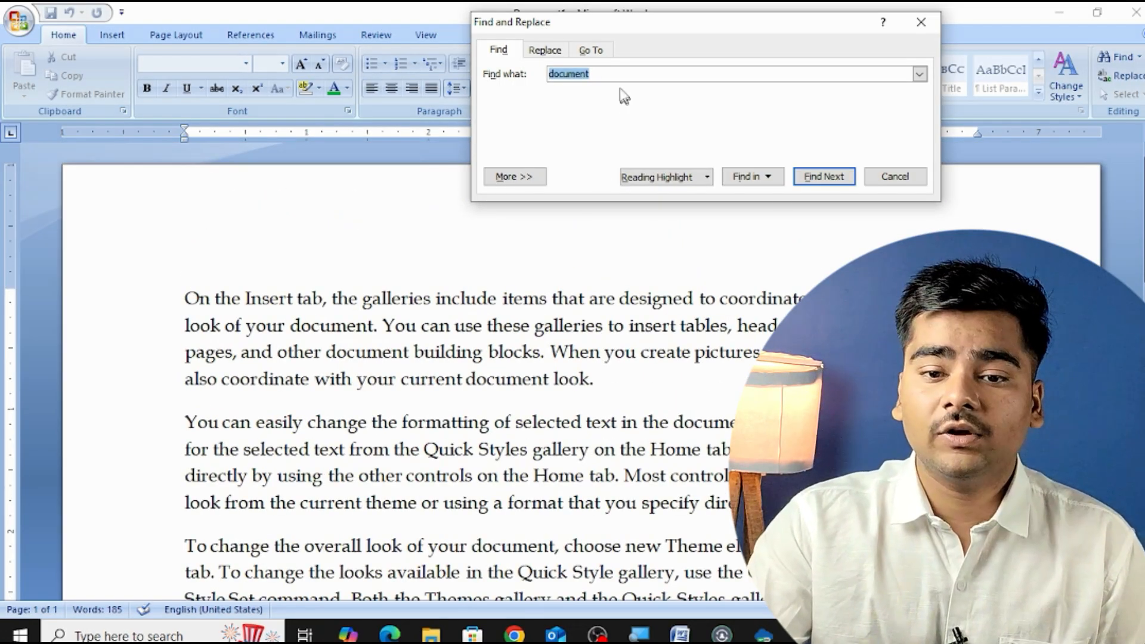
pyautogui.moveTo(618, 79); pyautogui.dragTo(511, 74)
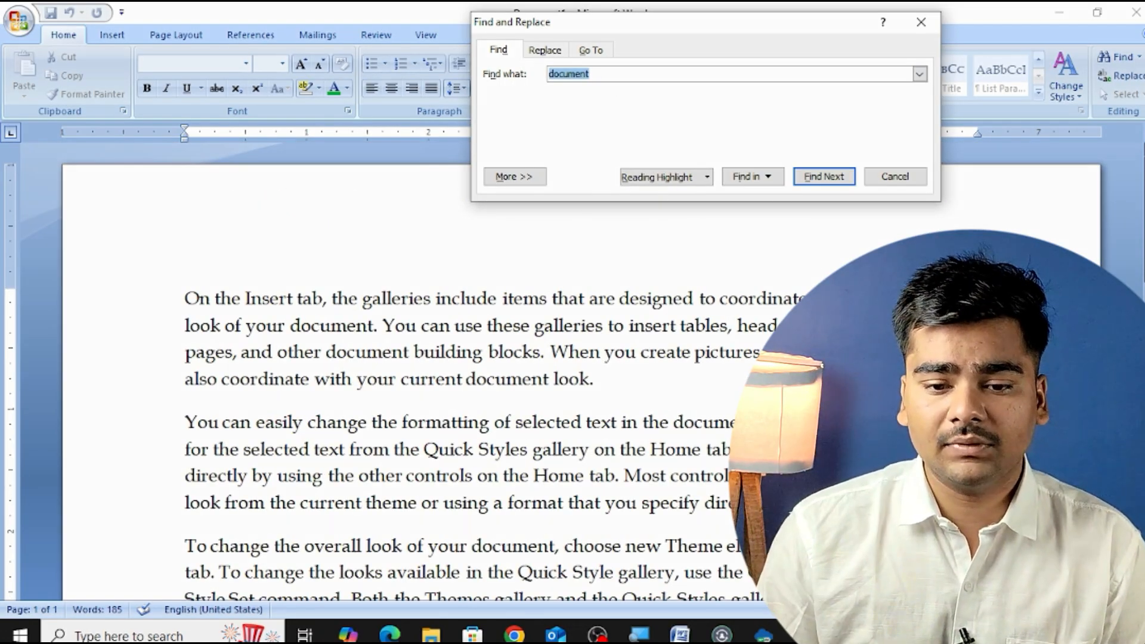
pyautogui.press('BackSpace')
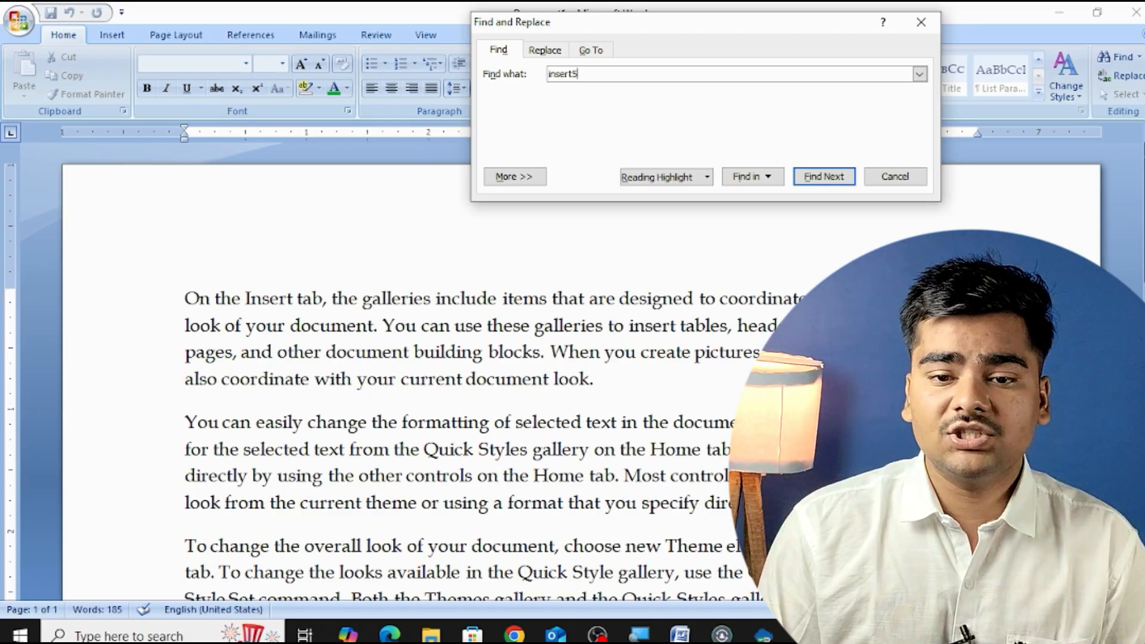
pyautogui.write('insert')
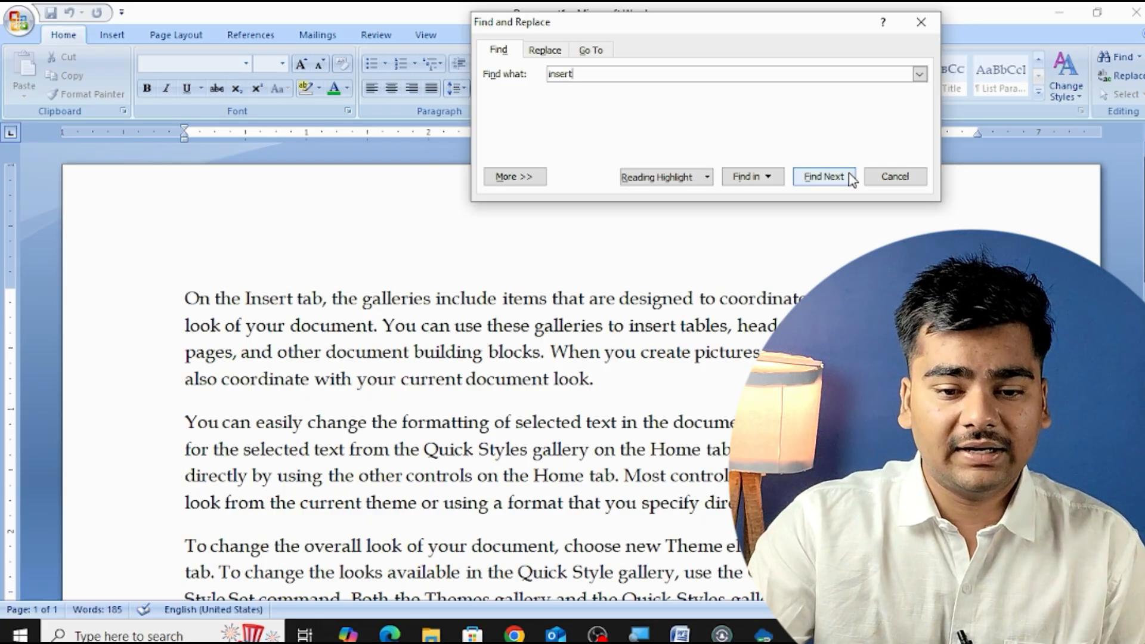
pyautogui.click(853, 177)
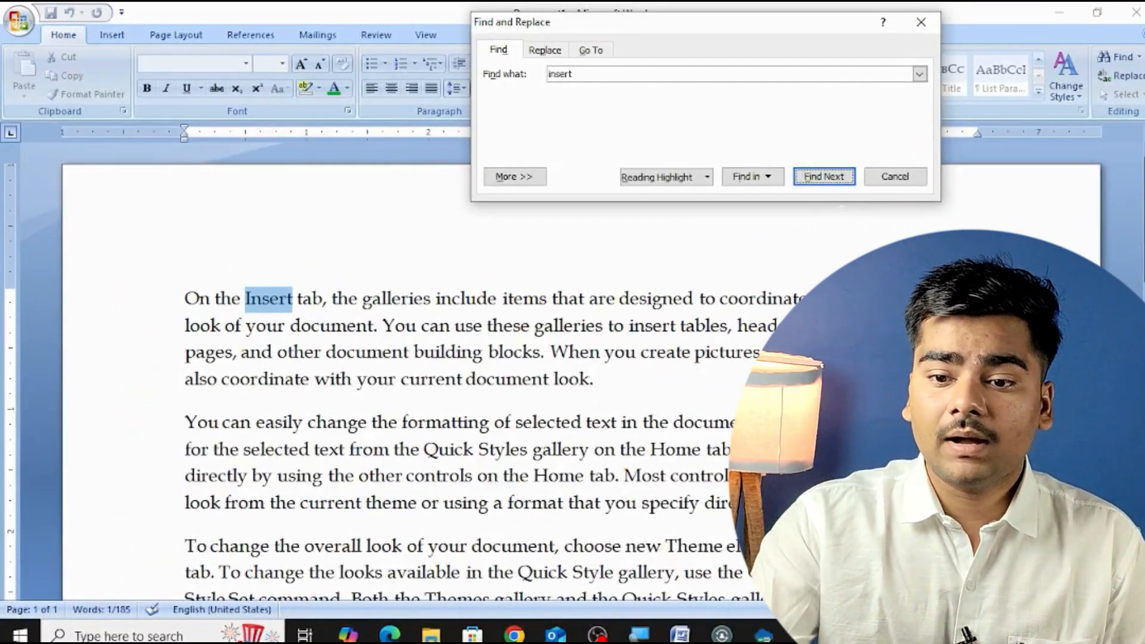
pyautogui.click(829, 177)
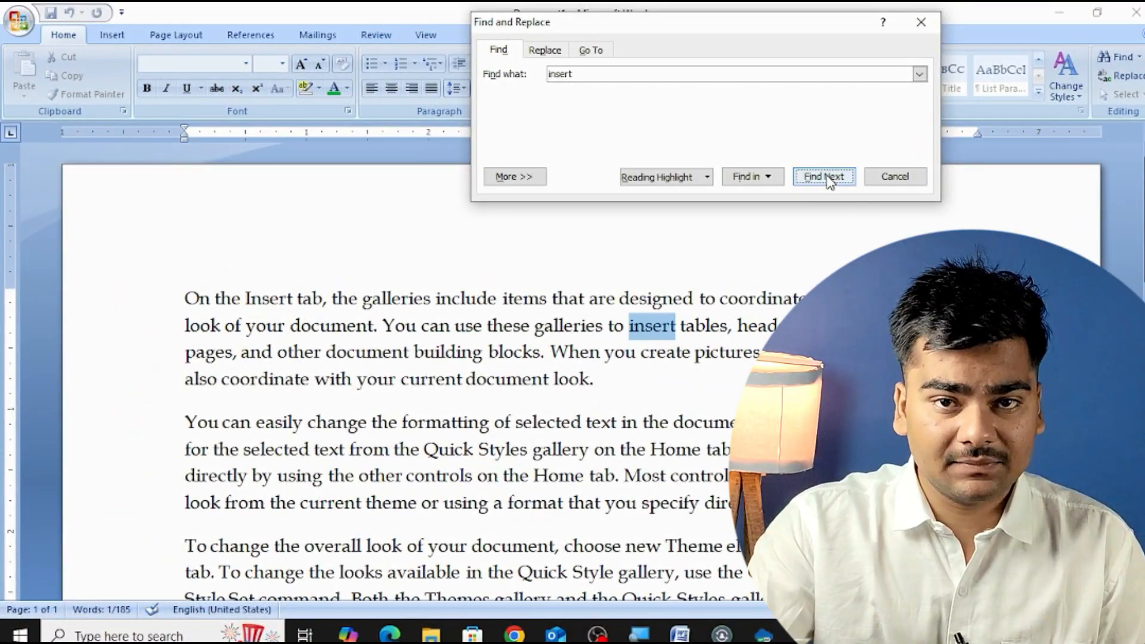
pyautogui.click(829, 178)
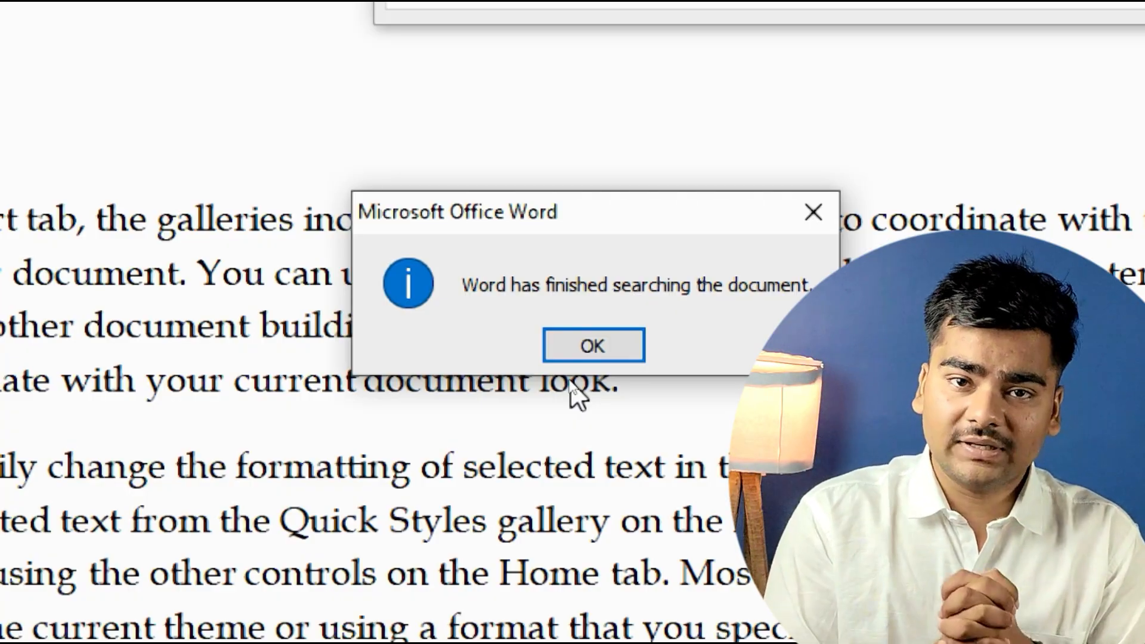
pyautogui.click(623, 349)
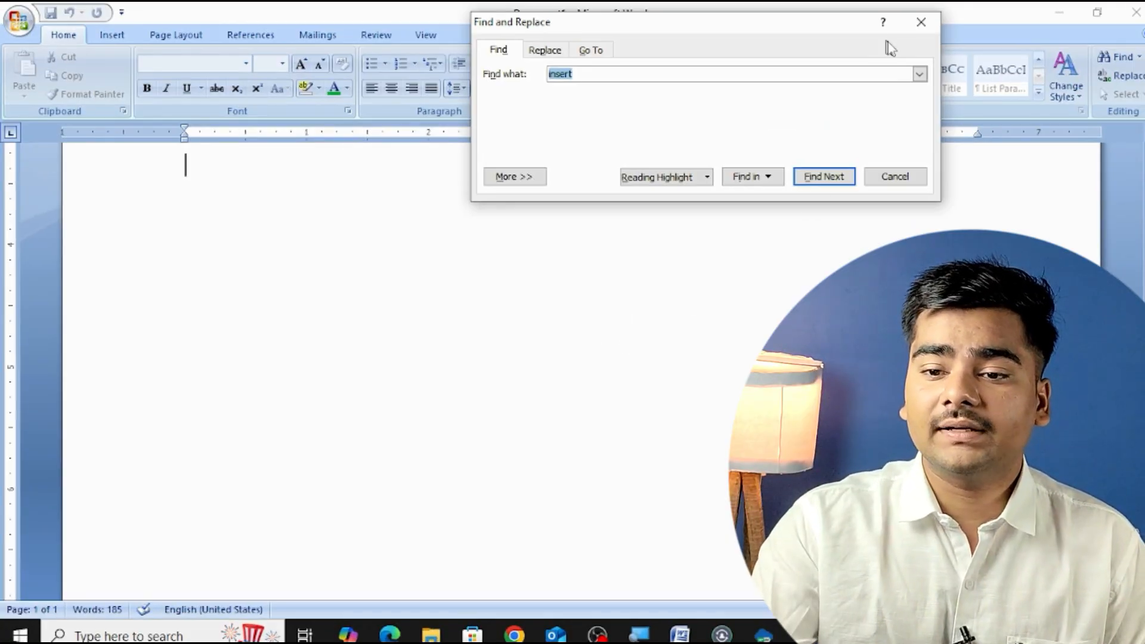
# Close Find and Replace, return to the start of the text, and briefly reopen the Find dialog before dismissing it
pyautogui.click(921, 22)
pyautogui.scroll(3, 541, 279)
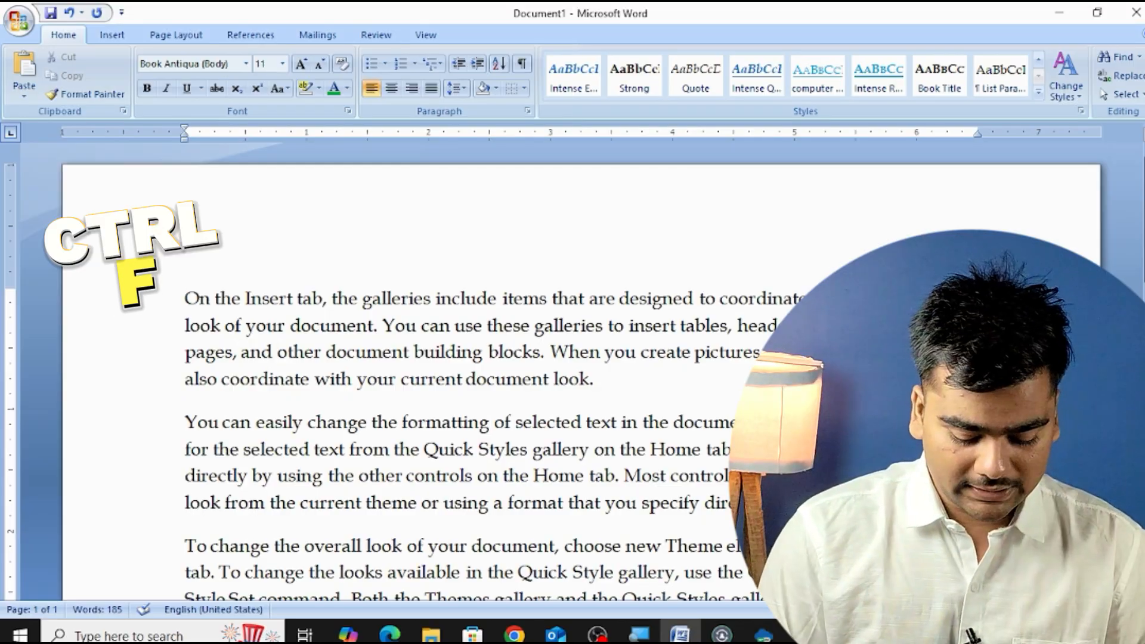
pyautogui.hotkey('ctrl', 'f')
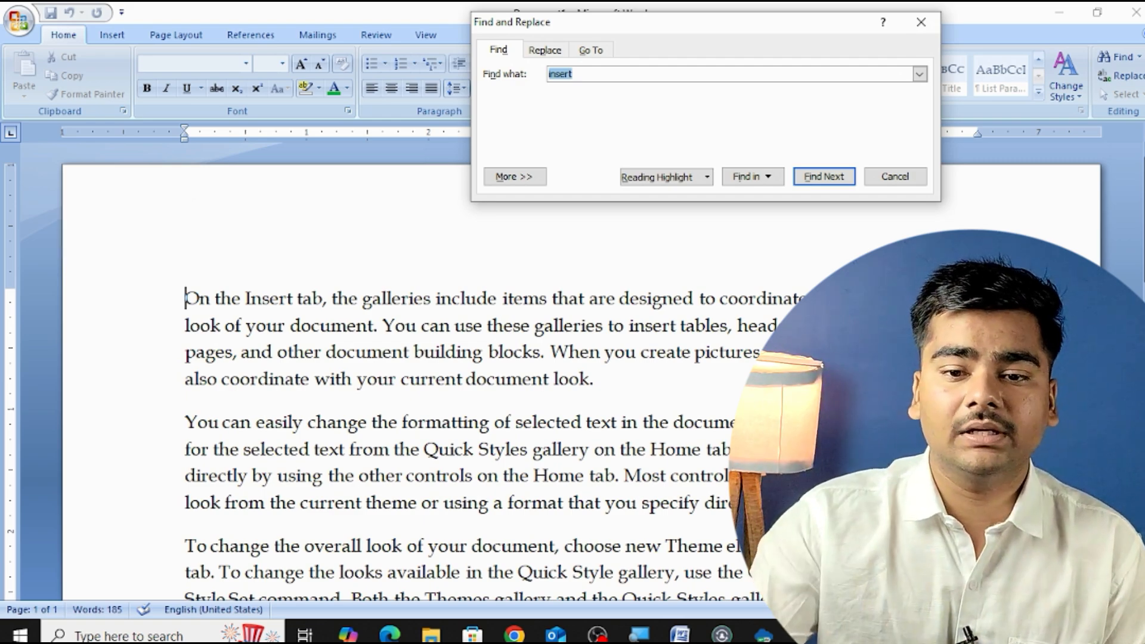
pyautogui.click(921, 22)
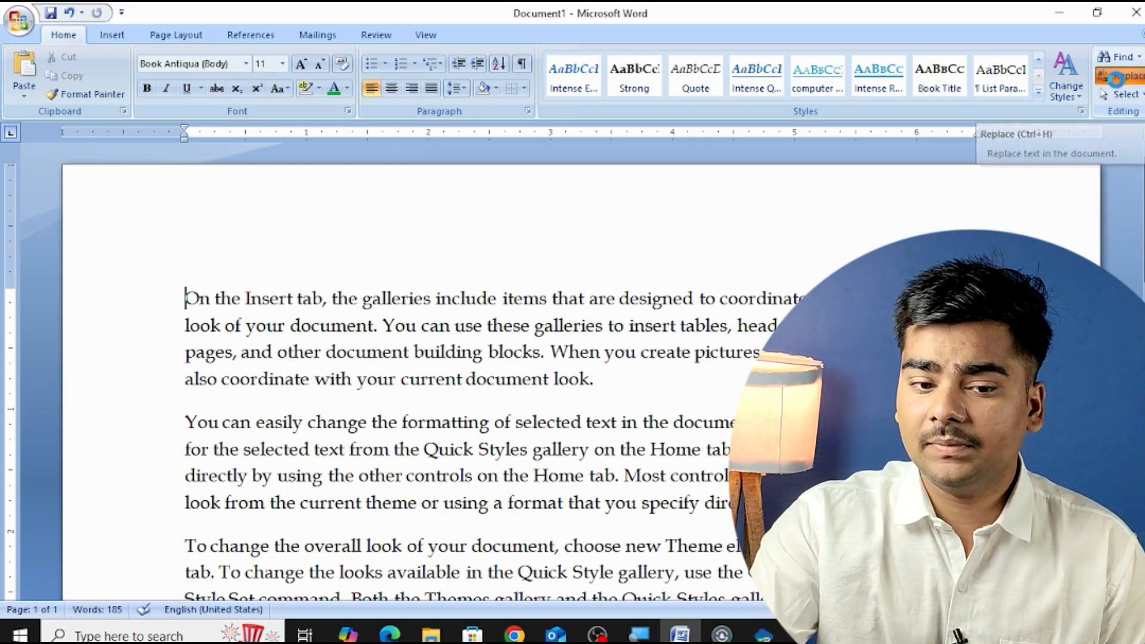
# Start a Replace operation and set the text to find to "document"
pyautogui.click(1118, 81)
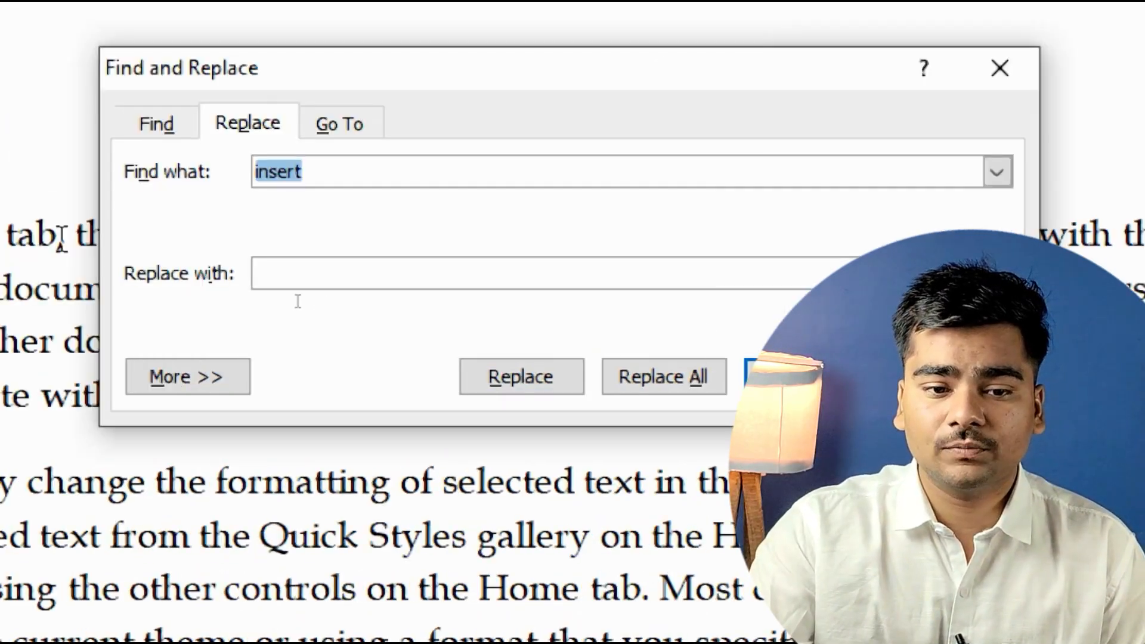
pyautogui.click(79, 171)
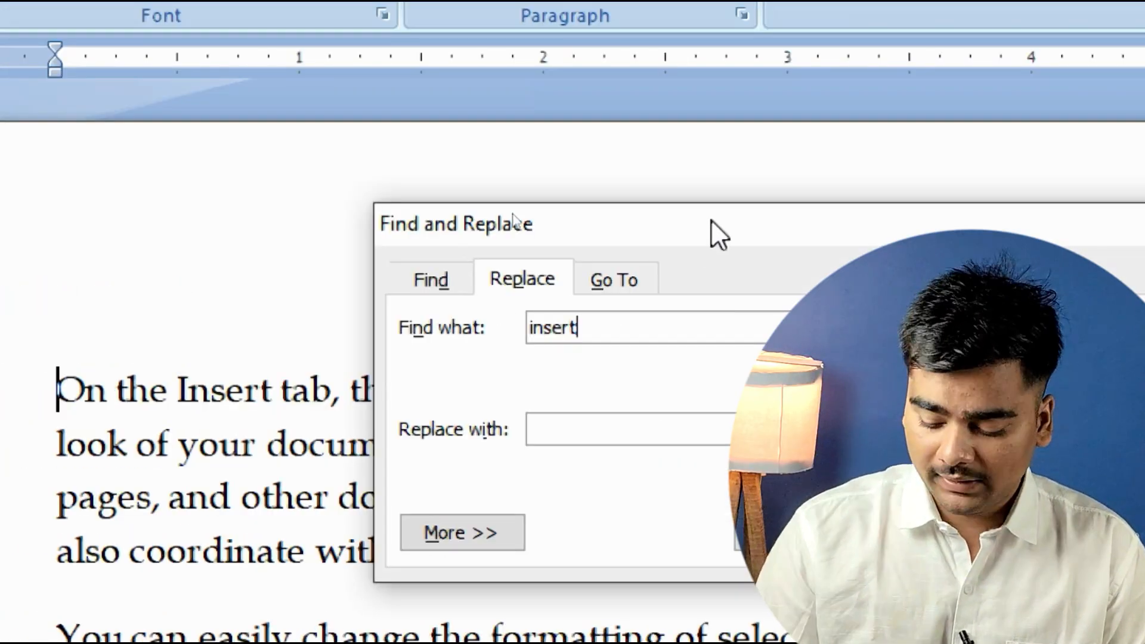
pyautogui.press('BackSpace')
pyautogui.press('BackSpace')
pyautogui.press('BackSpace')
pyautogui.press('BackSpace')
pyautogui.press('BackSpace')
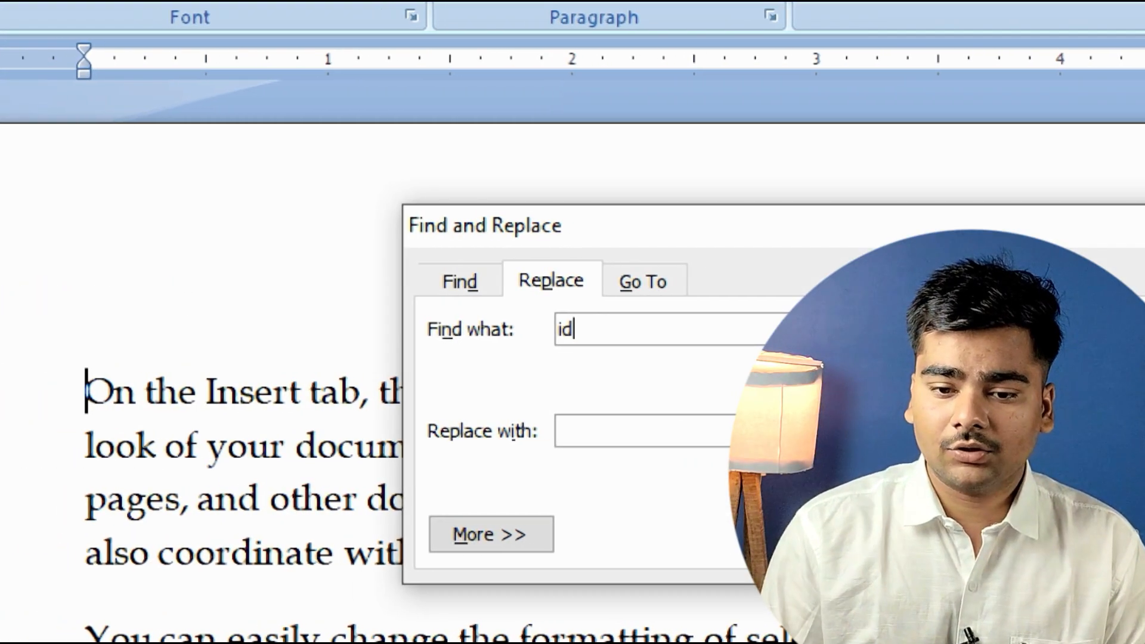
pyautogui.press('BackSpace')
pyautogui.write('document')
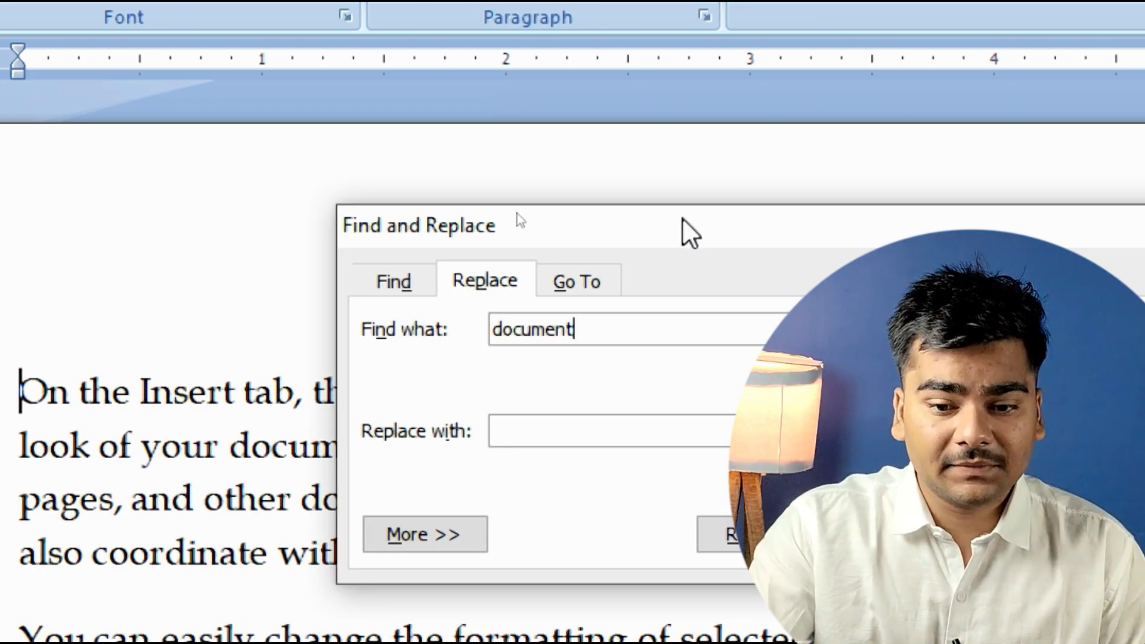
# Set the replacement text to "letter", replace all occurrences in the document, and close the dialog
pyautogui.click(539, 440)
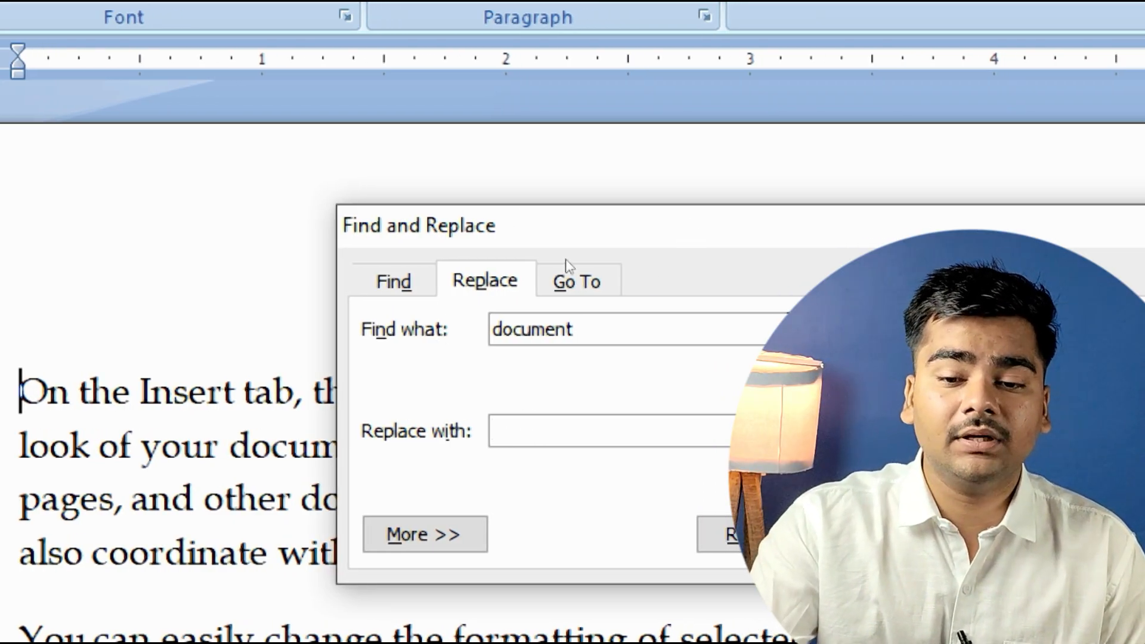
pyautogui.moveTo(733, 235); pyautogui.dragTo(507, 185)
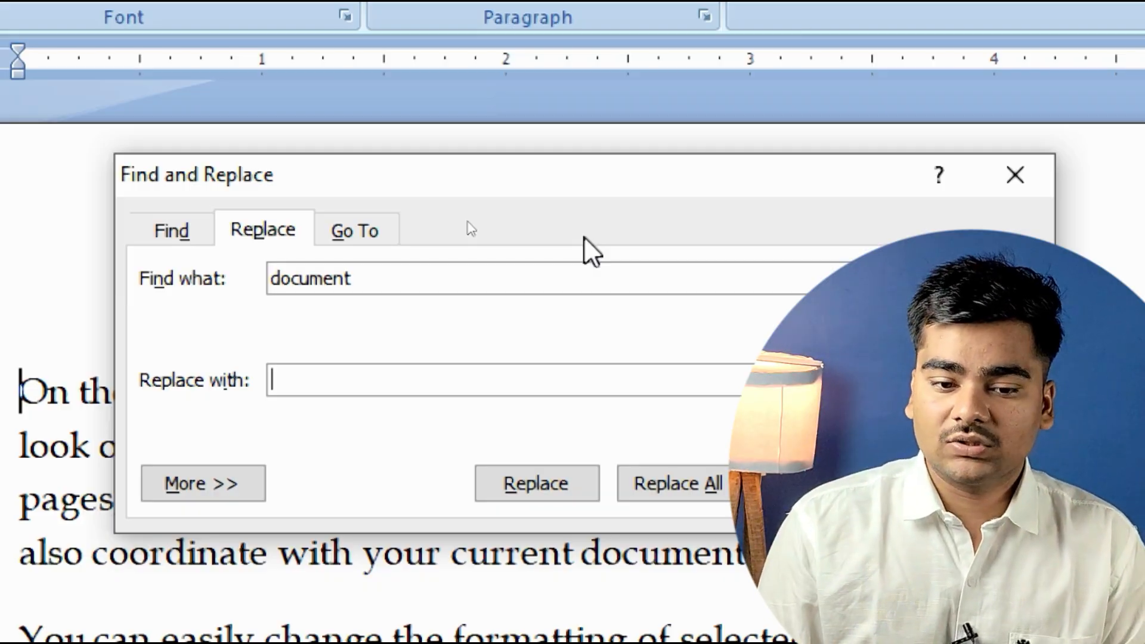
pyautogui.write('letter')
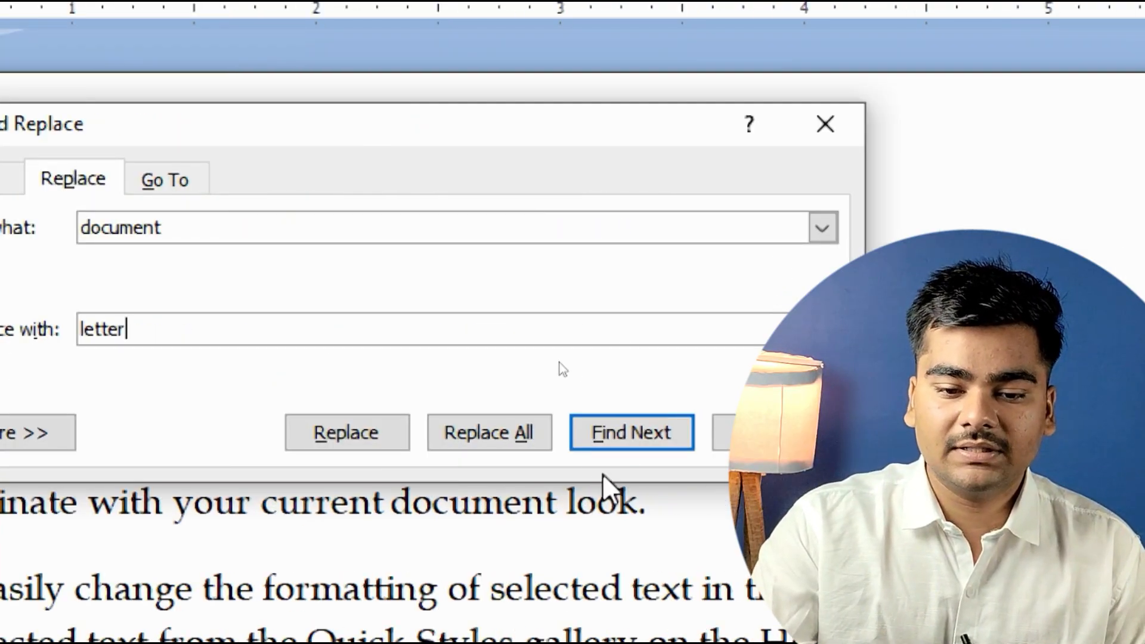
pyautogui.click(536, 444)
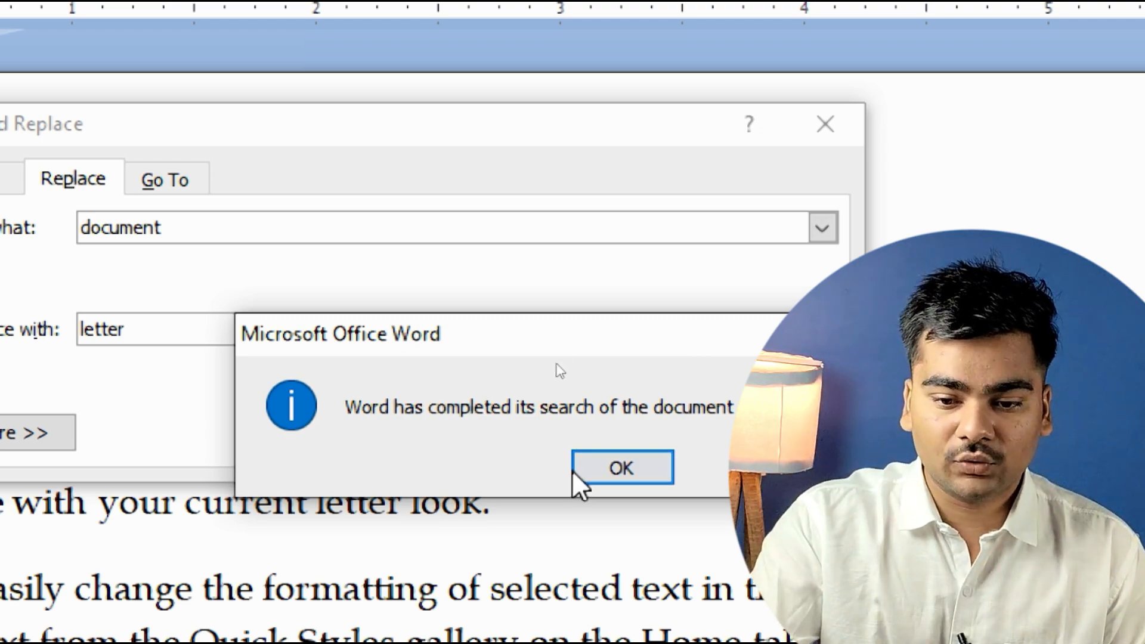
pyautogui.click(587, 474)
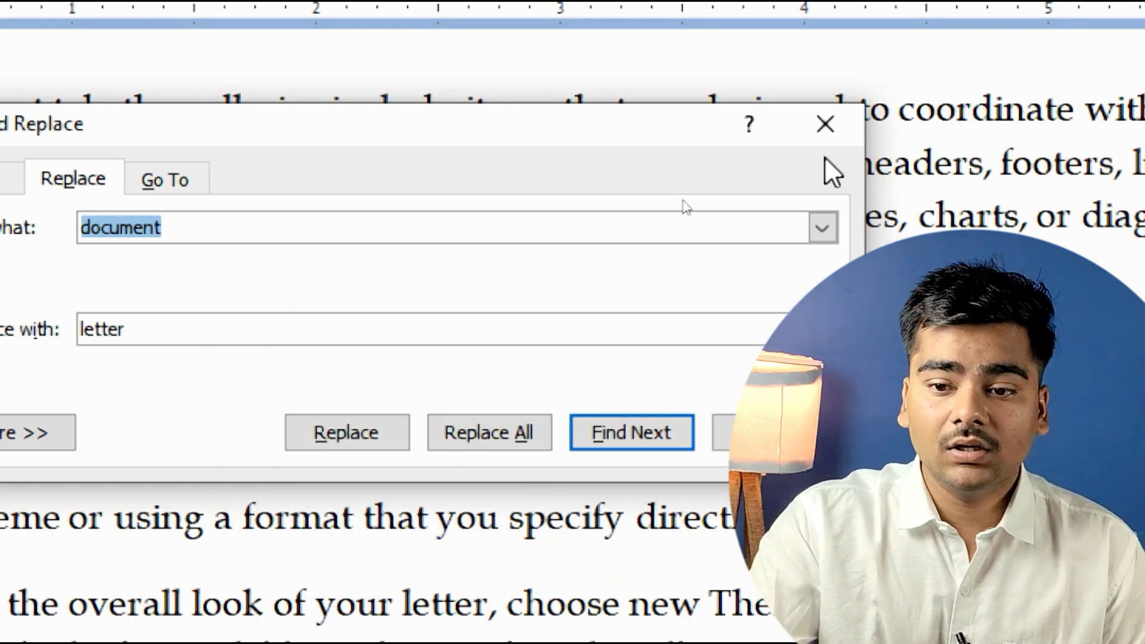
pyautogui.click(825, 123)
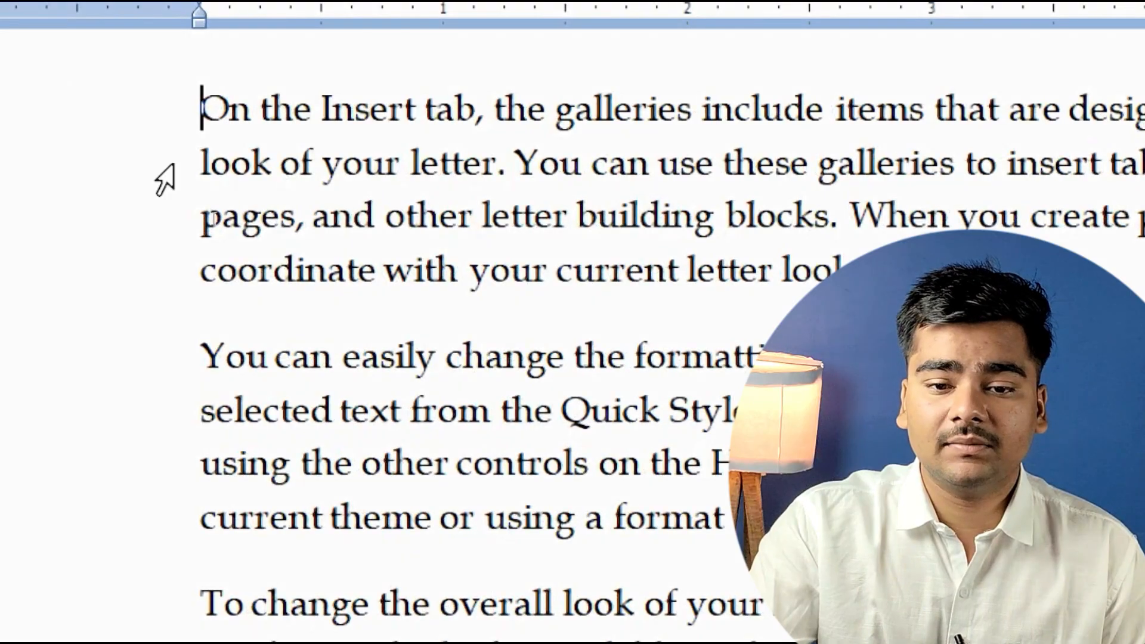
# Select the word "letter" in the first paragraph's second line and review the replacements in the paragraphs
pyautogui.click(412, 163)
pyautogui.doubleClick(411, 162)
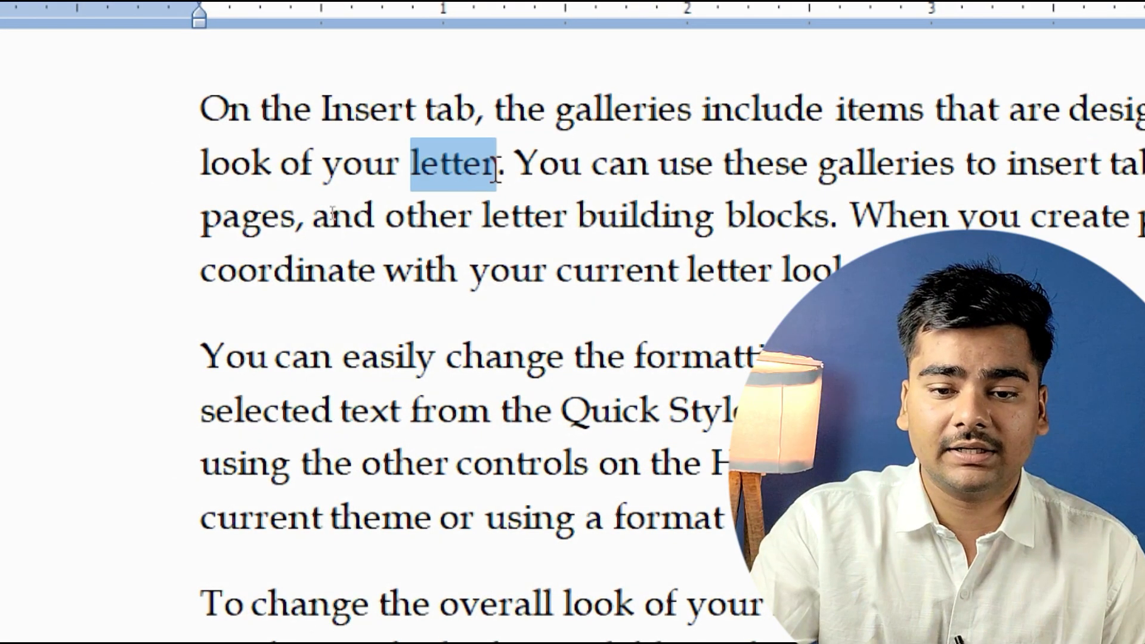
pyautogui.scroll(-1, 474, 319)
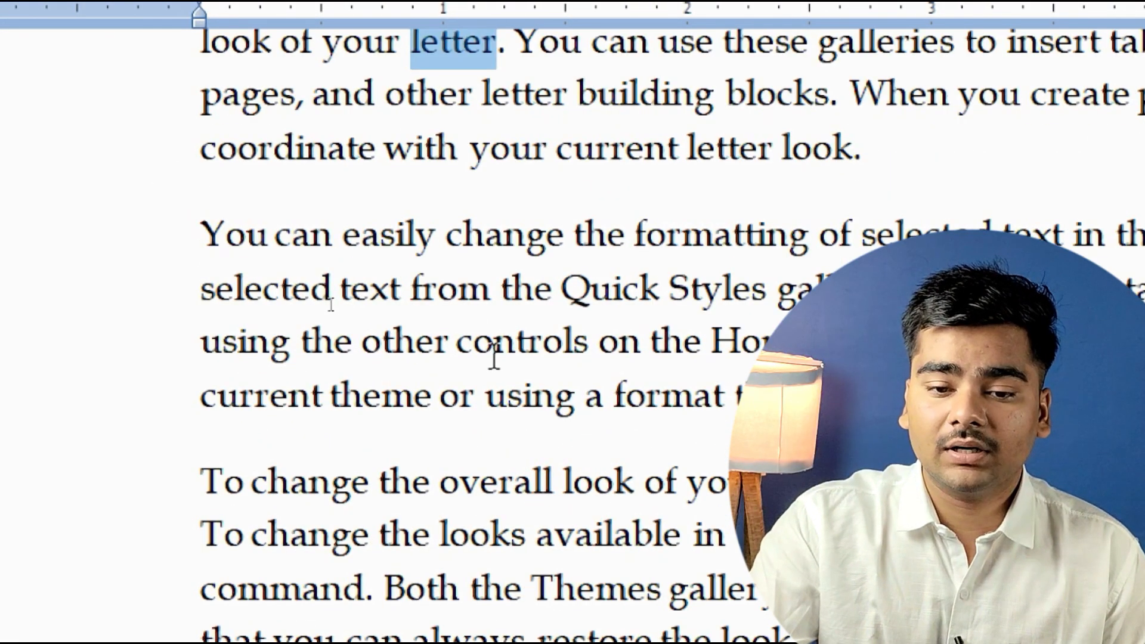
pyautogui.scroll(2, 696, 357)
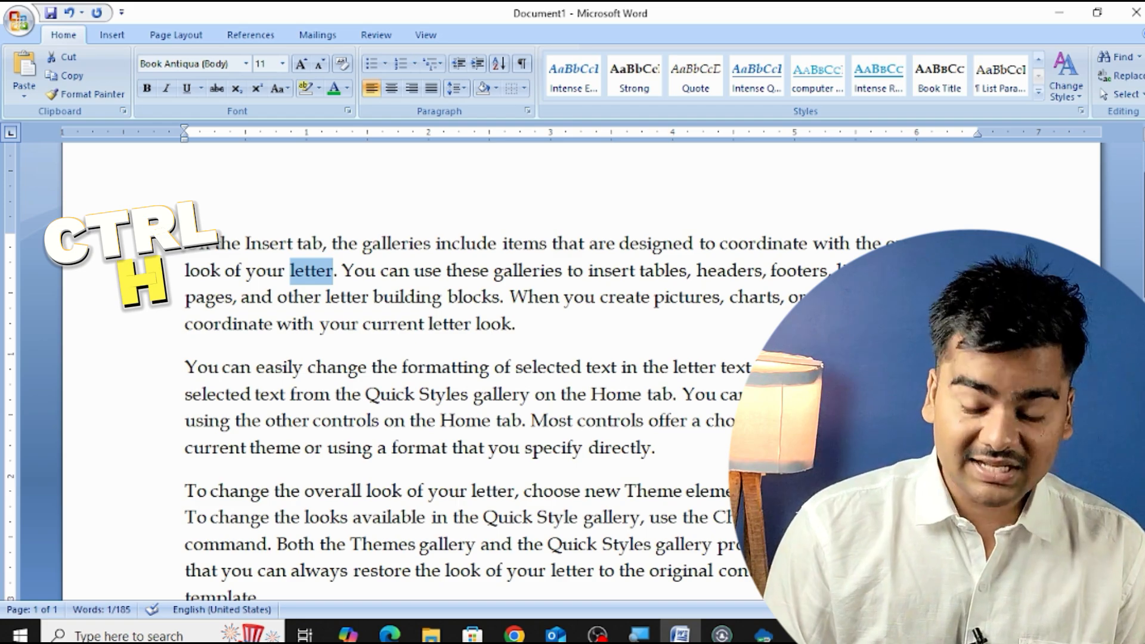
# Start another Replace operation that finds "letter" and replaces it with "document"
pyautogui.hotkey('ctrl', 'h')
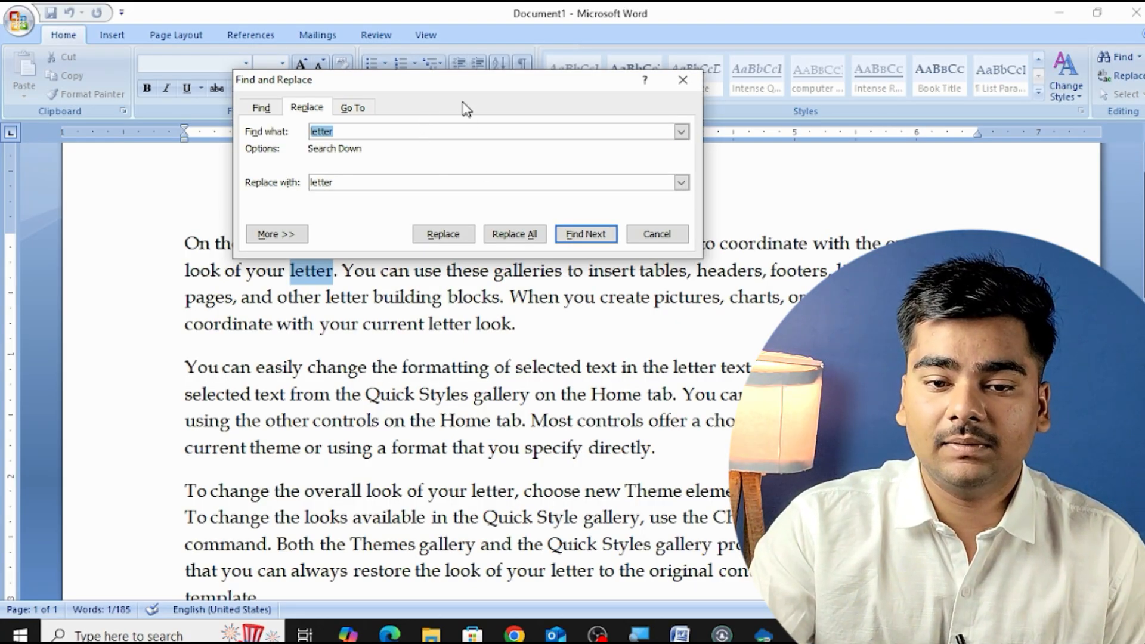
pyautogui.moveTo(458, 83); pyautogui.dragTo(637, 126)
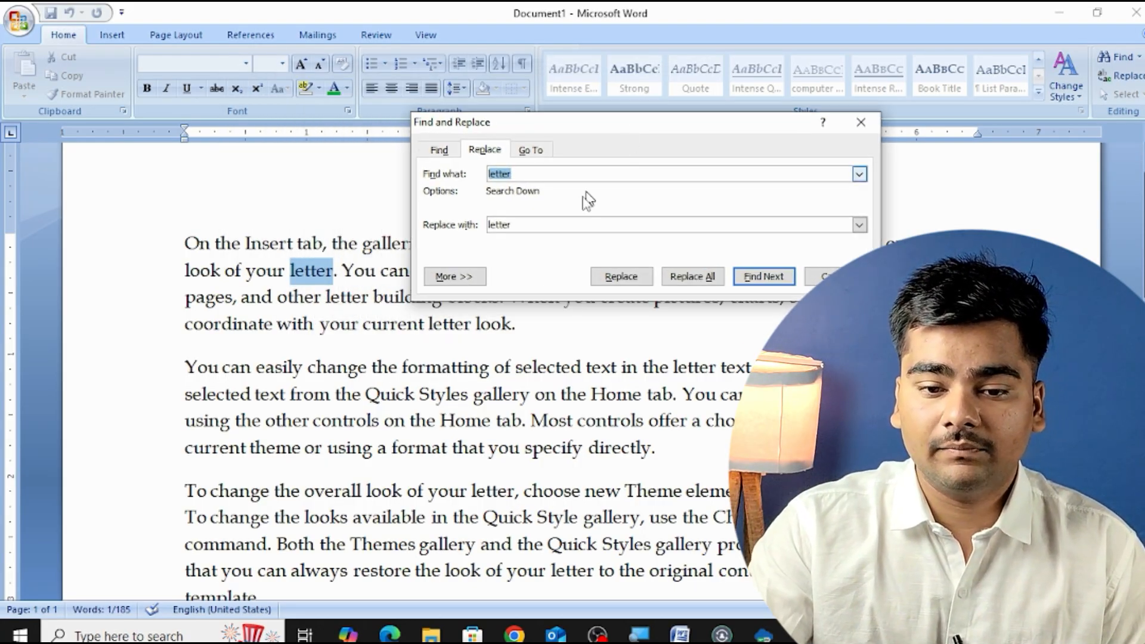
pyautogui.click(551, 225)
pyautogui.moveTo(543, 230); pyautogui.dragTo(459, 240)
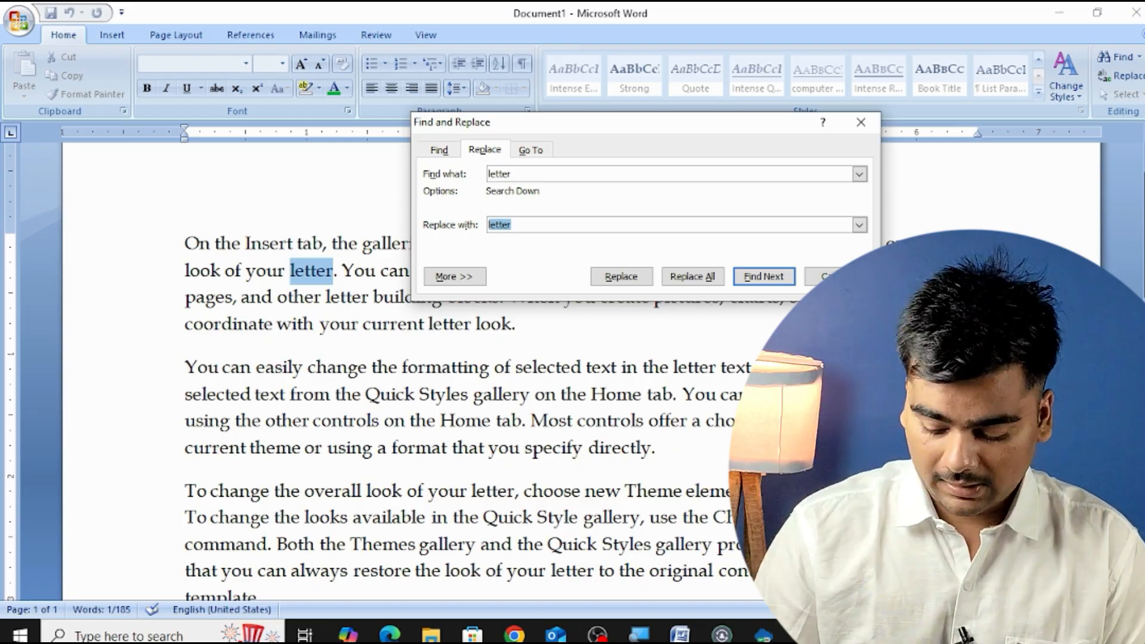
pyautogui.press('BackSpace')
pyautogui.write('cod')
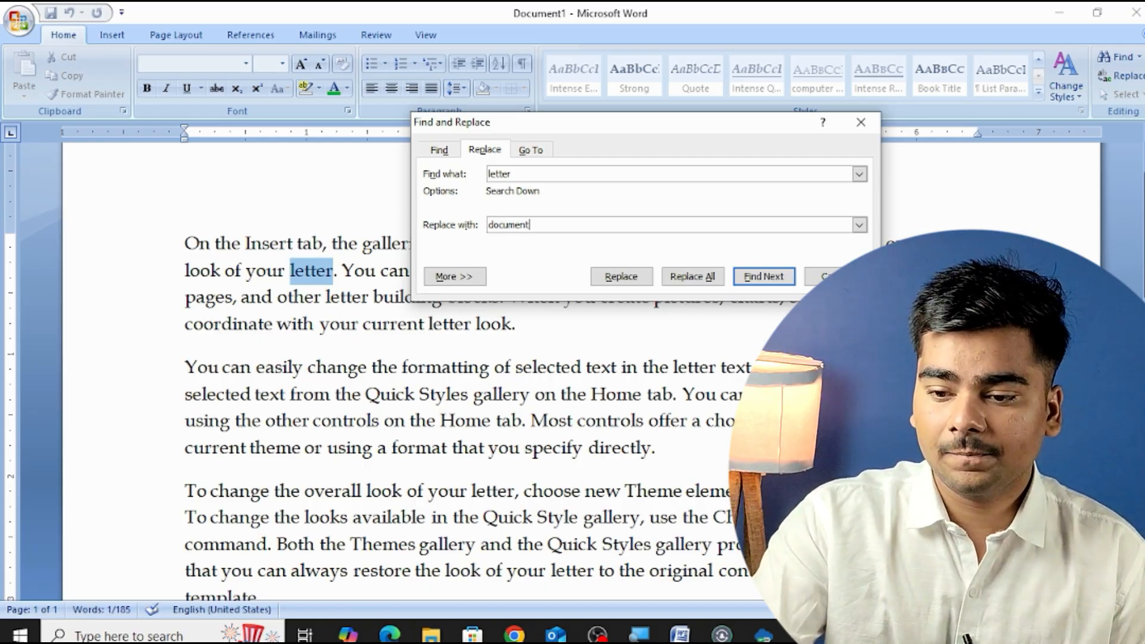
# Replace the three occurrences of "letter" in the first paragraph one at a time, and close the dialog
pyautogui.click(643, 369)
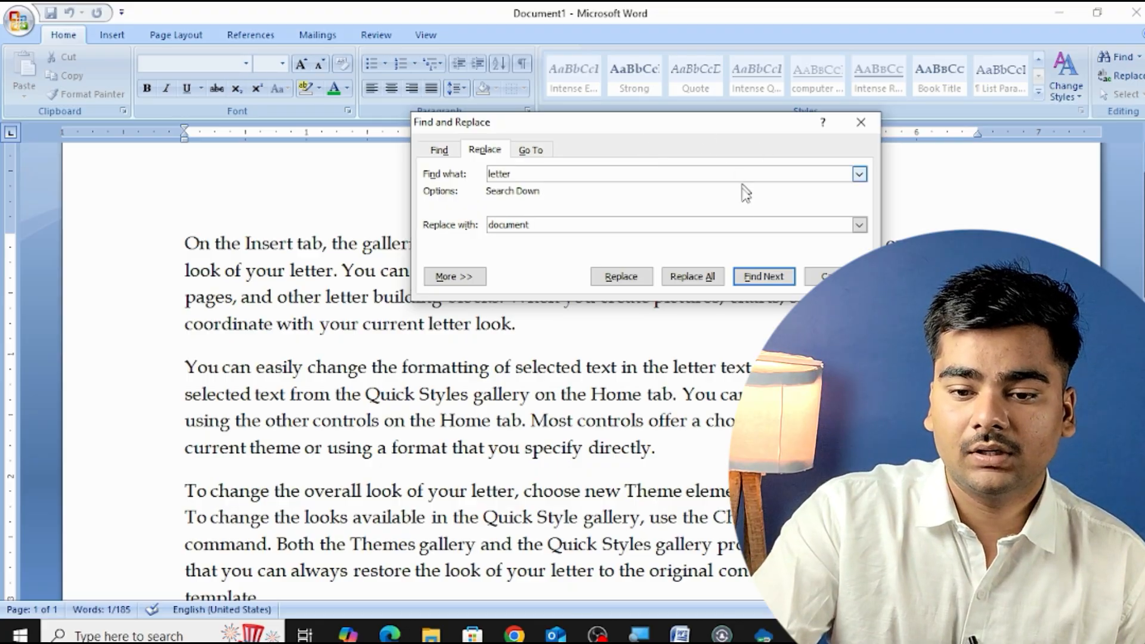
pyautogui.click(621, 276)
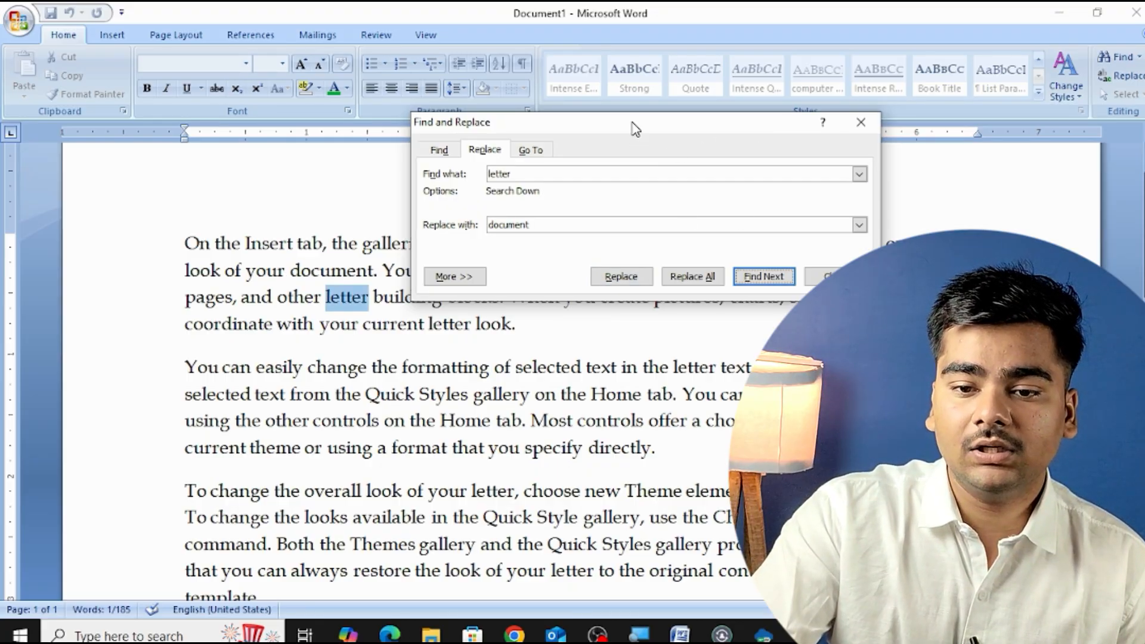
pyautogui.moveTo(634, 123); pyautogui.dragTo(644, 365)
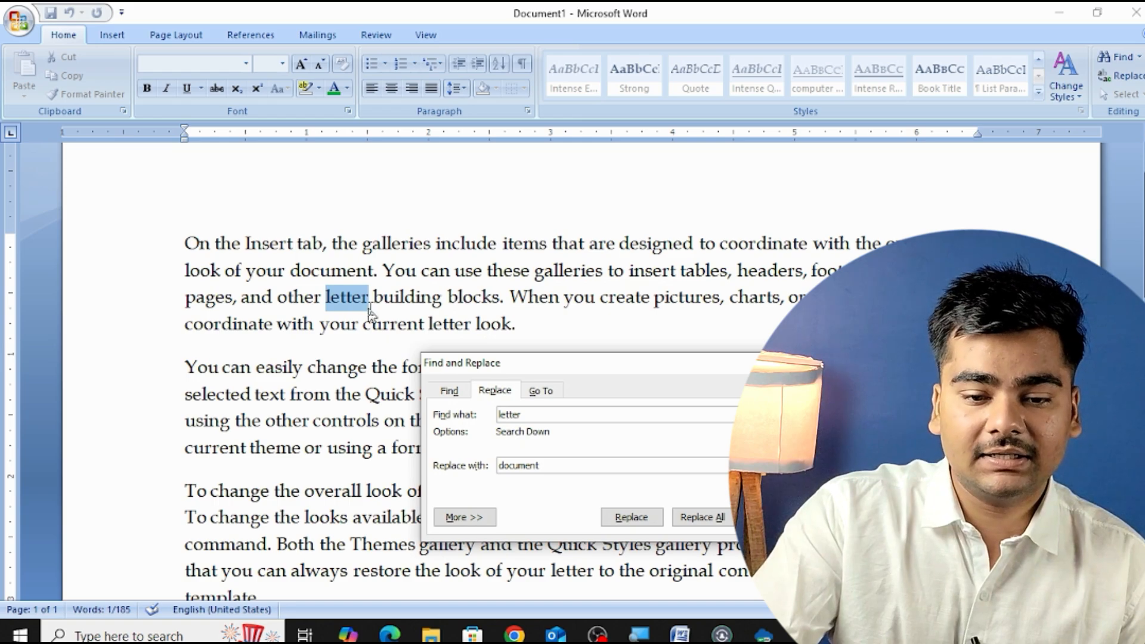
pyautogui.click(629, 518)
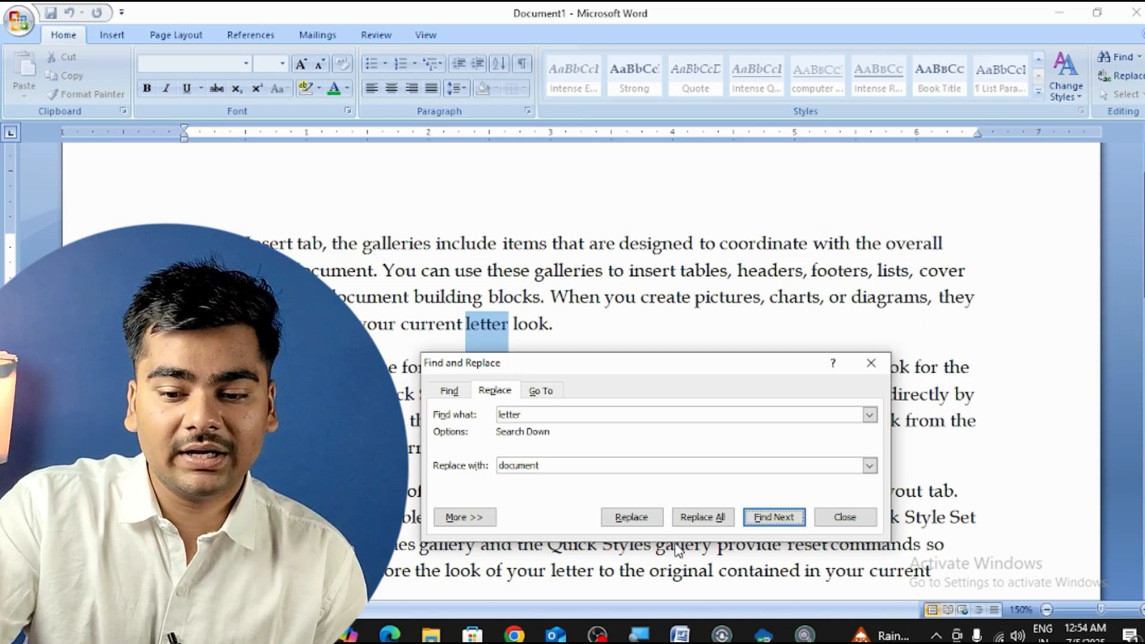
pyautogui.click(647, 518)
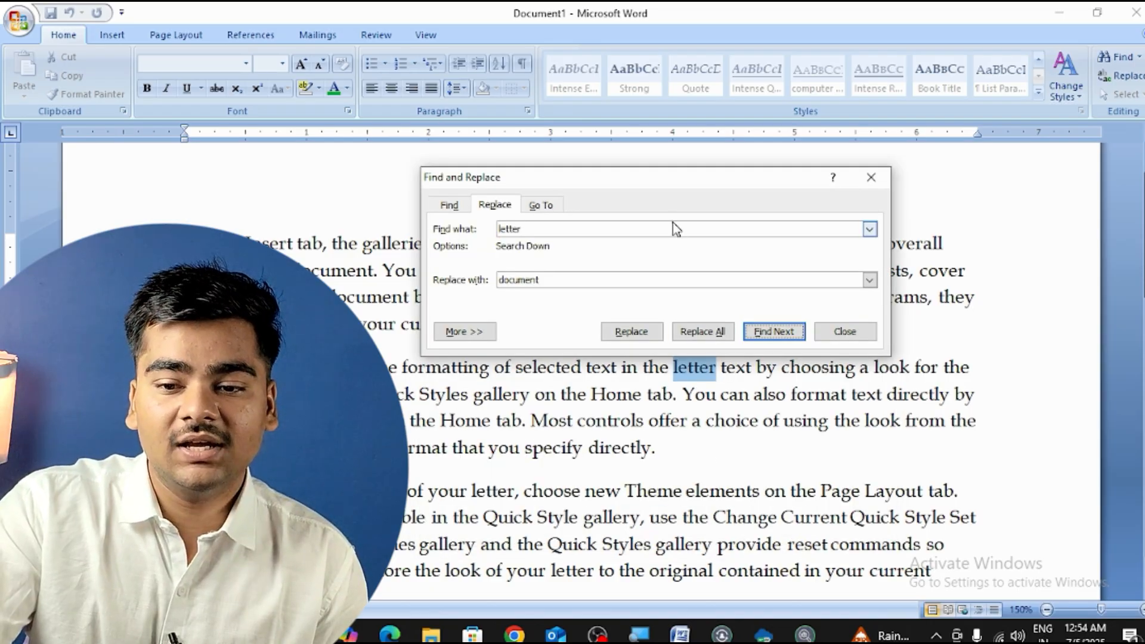
pyautogui.moveTo(639, 192); pyautogui.dragTo(404, 165)
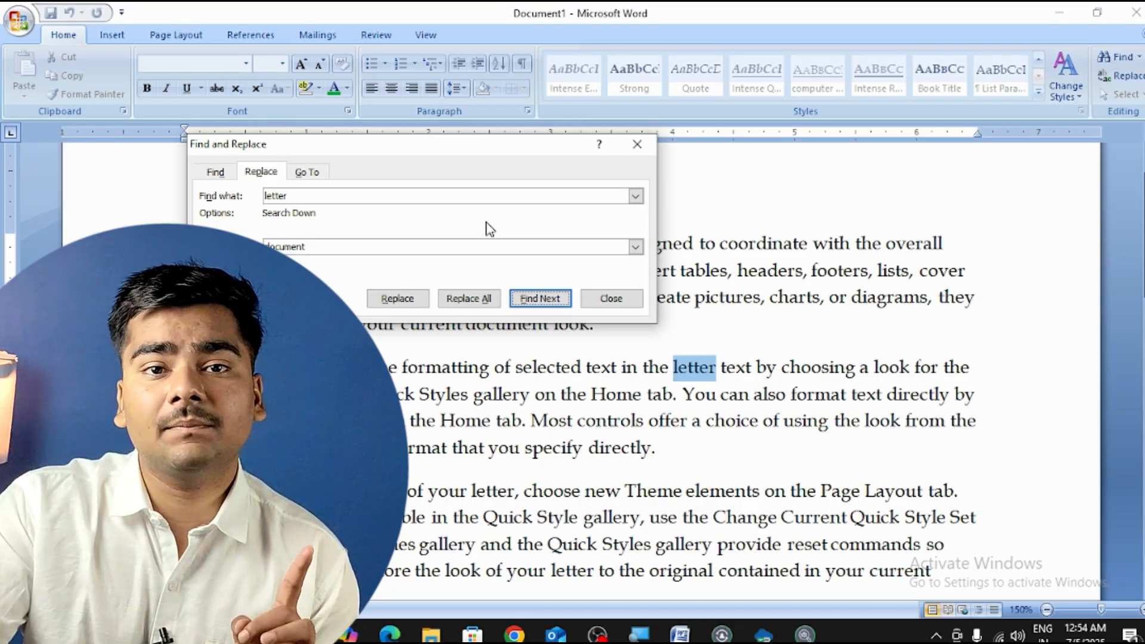
pyautogui.click(637, 145)
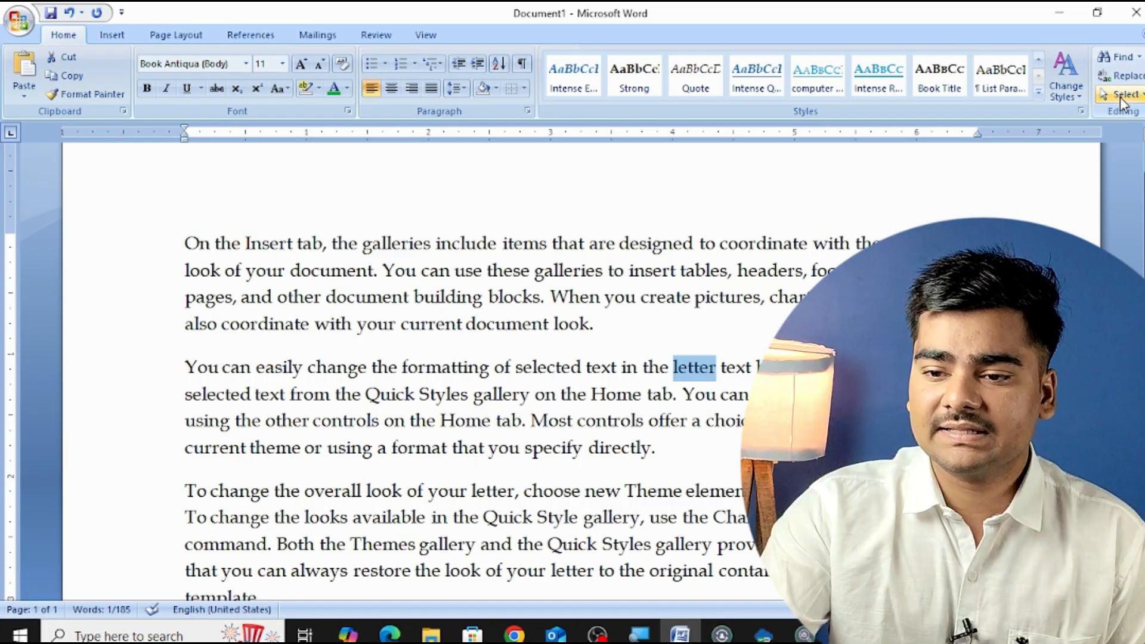
# Select all the text in the document, review the options for selecting objects and similarly formatted text, and clear the selection
pyautogui.click(1118, 95)
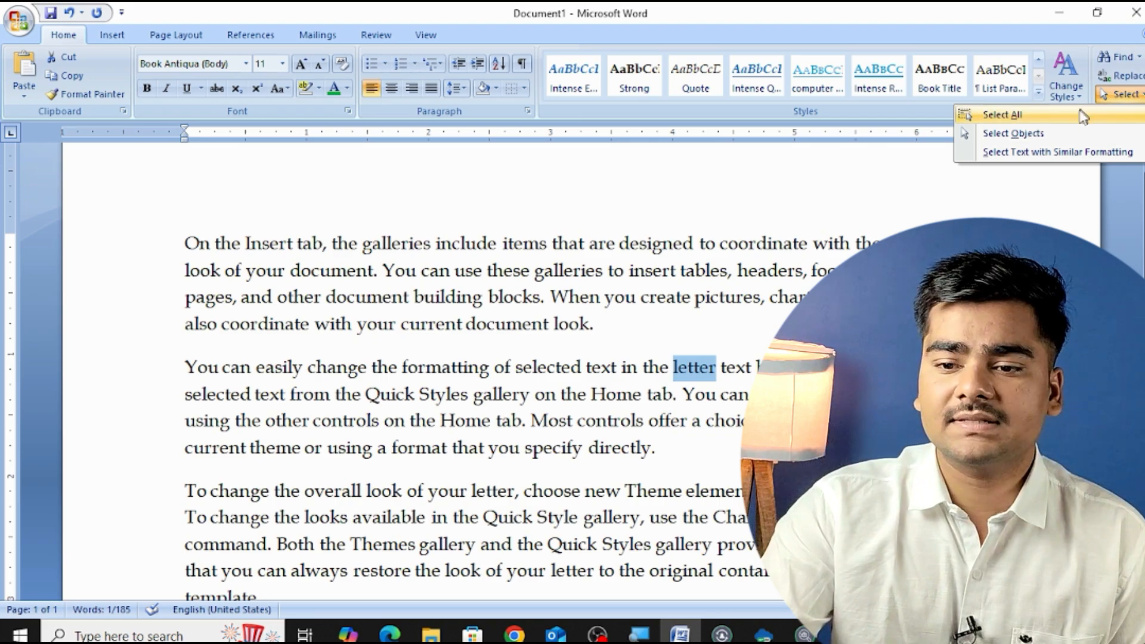
pyautogui.click(1081, 115)
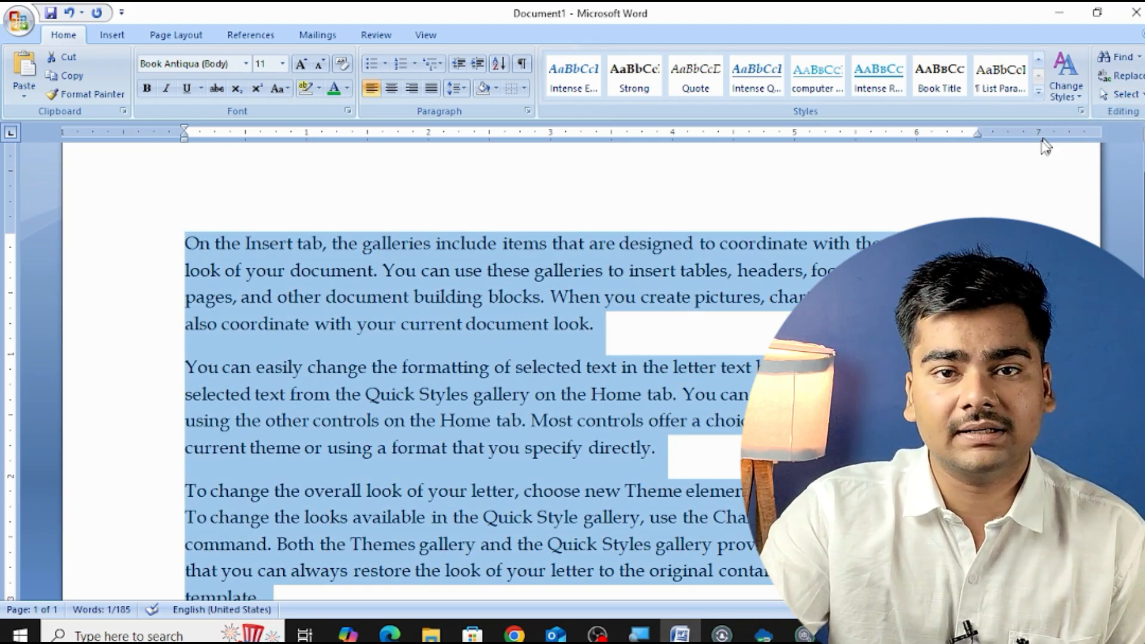
pyautogui.scroll(1, 1038, 238)
pyautogui.click(1121, 95)
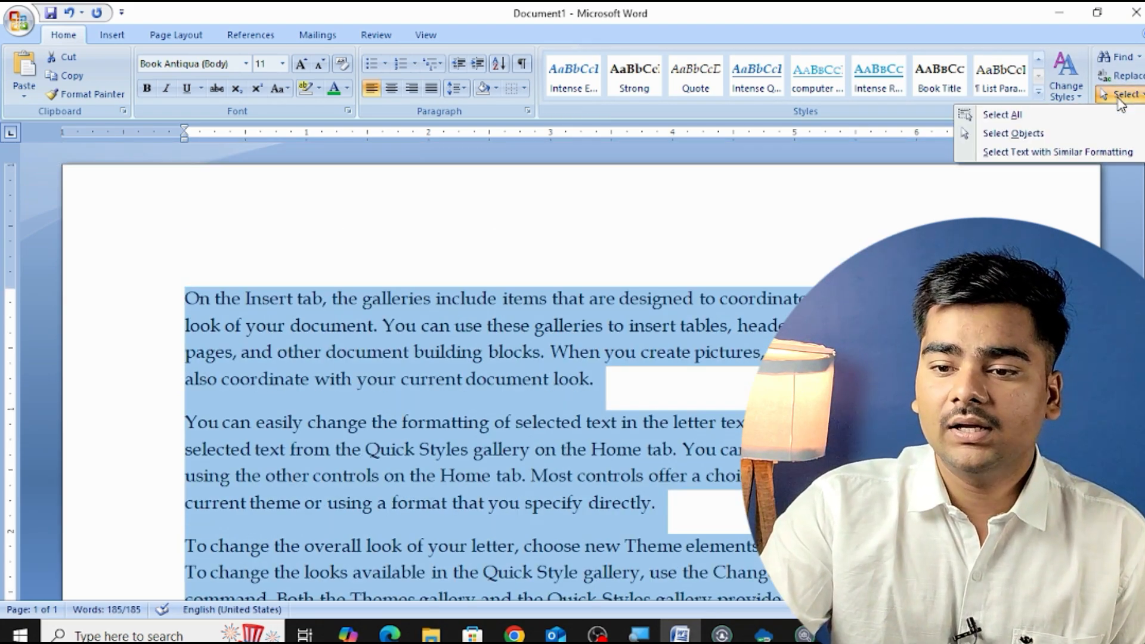
pyautogui.click(1056, 137)
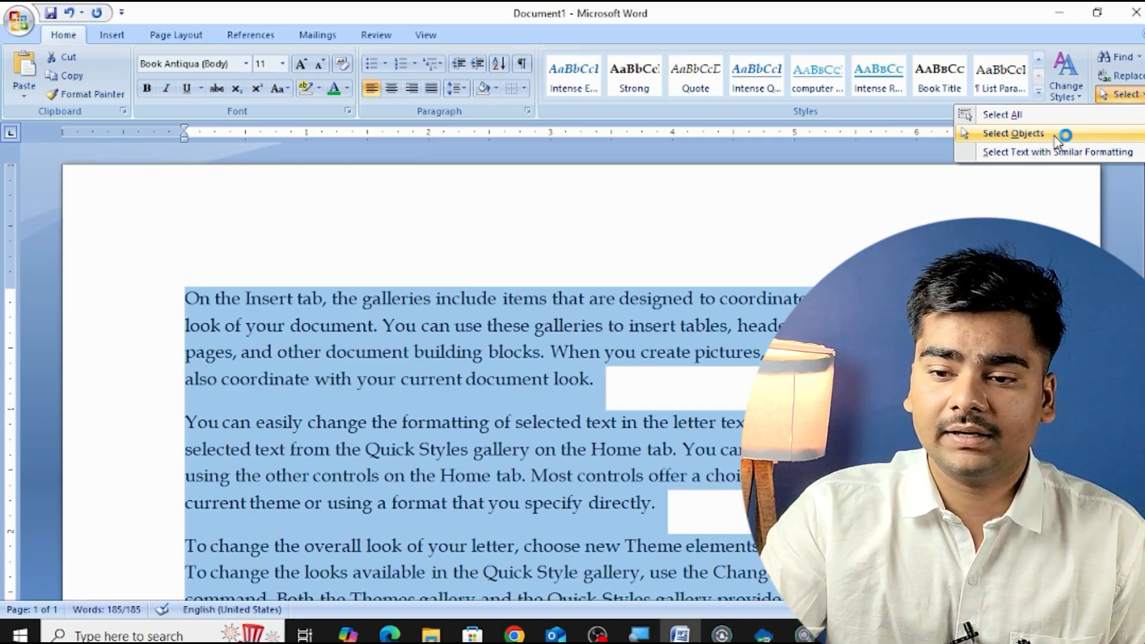
pyautogui.click(1099, 158)
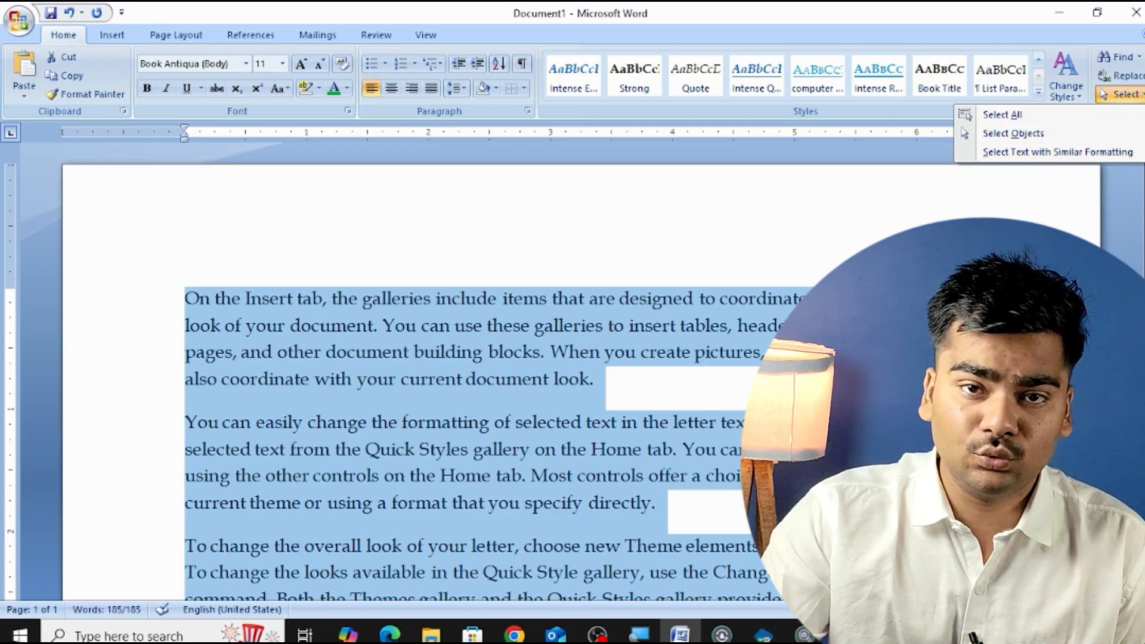
pyautogui.click(380, 374)
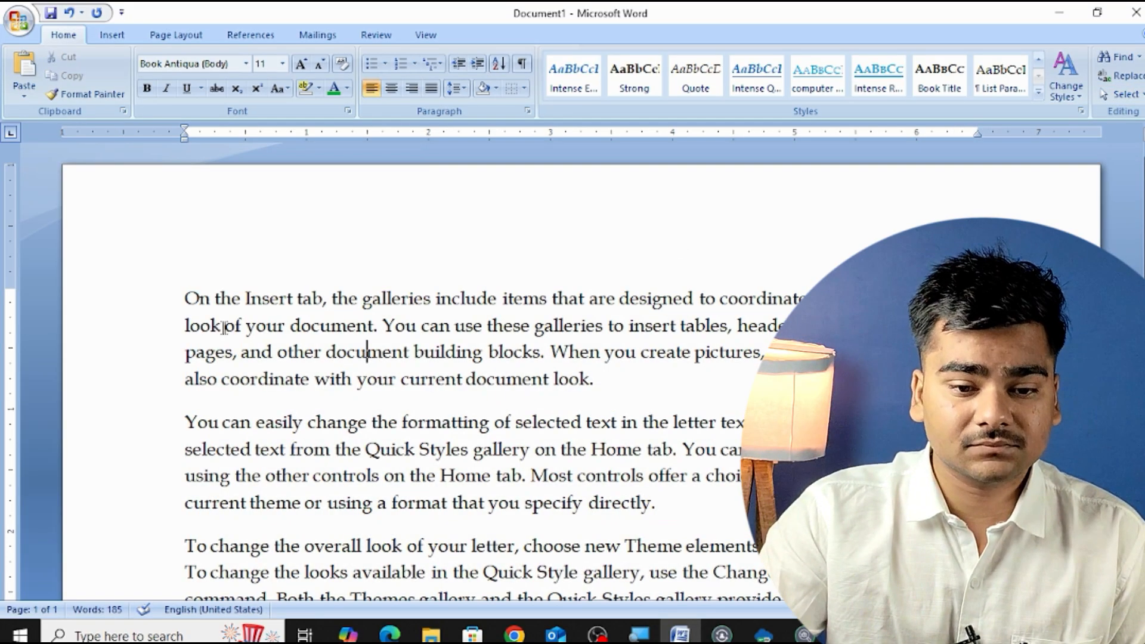
# Add the heading line "Computer" above the first paragraph
pyautogui.press('Return')
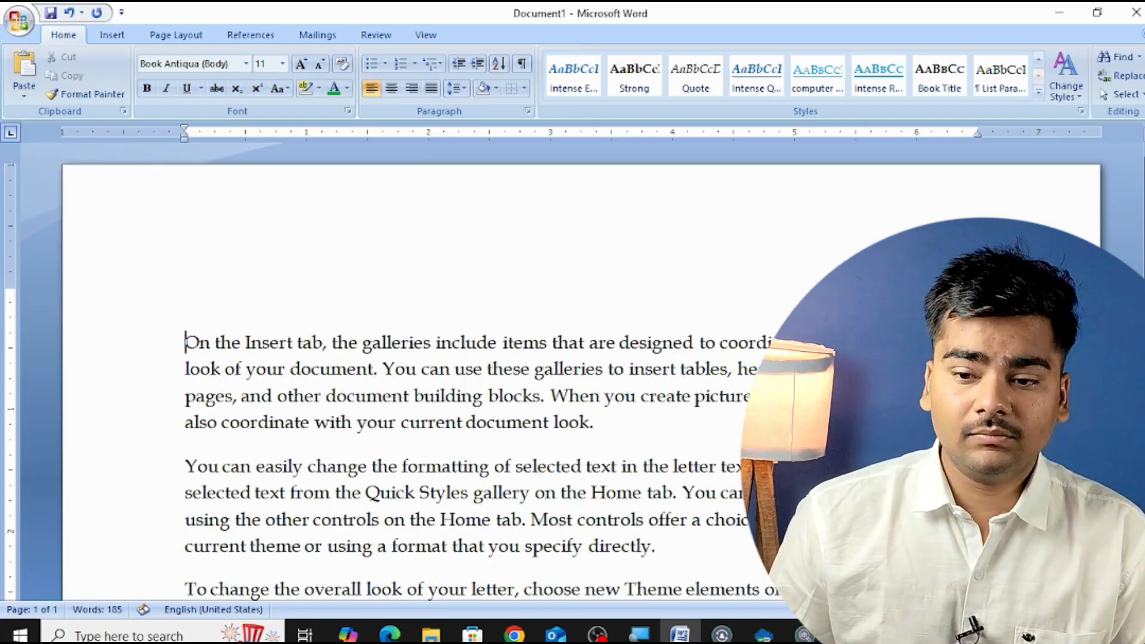
pyautogui.press('Up')
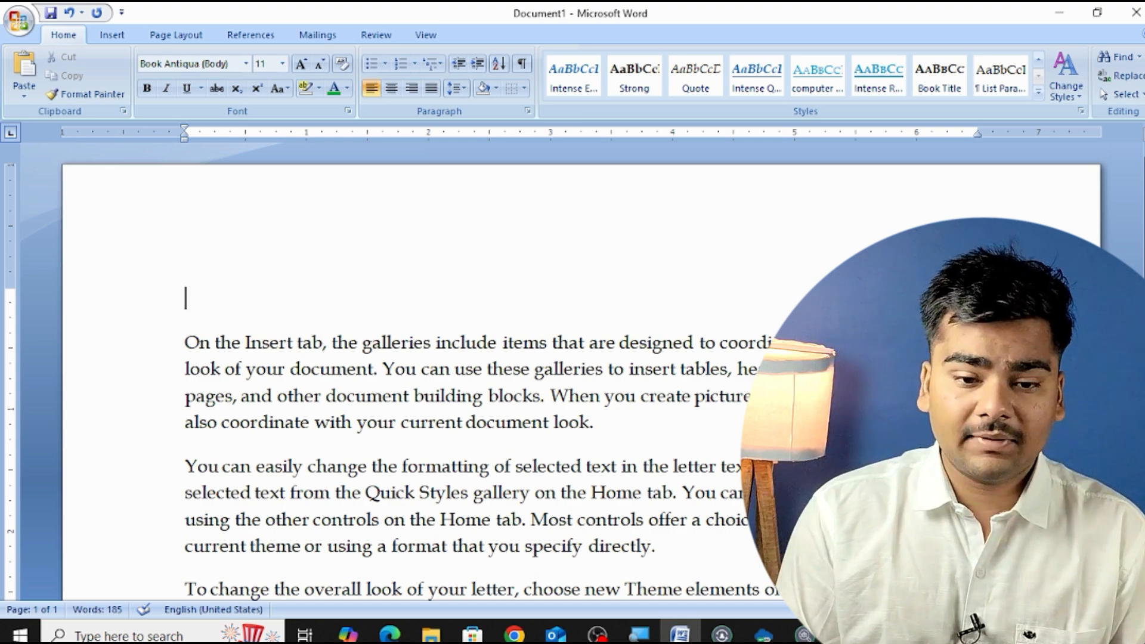
pyautogui.write('Co puter')
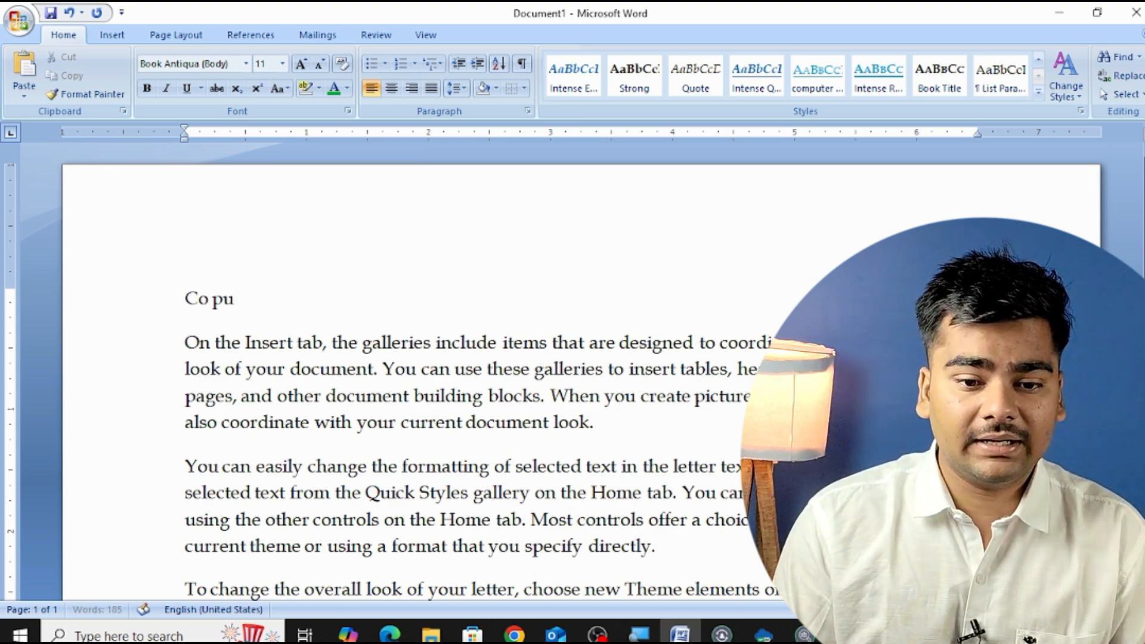
pyautogui.press('BackSpace')
pyautogui.press('BackSpace')
pyautogui.press('BackSpace')
pyautogui.press('BackSpace')
pyautogui.press('BackSpace')
pyautogui.press('BackSpace')
pyautogui.write('mputer')
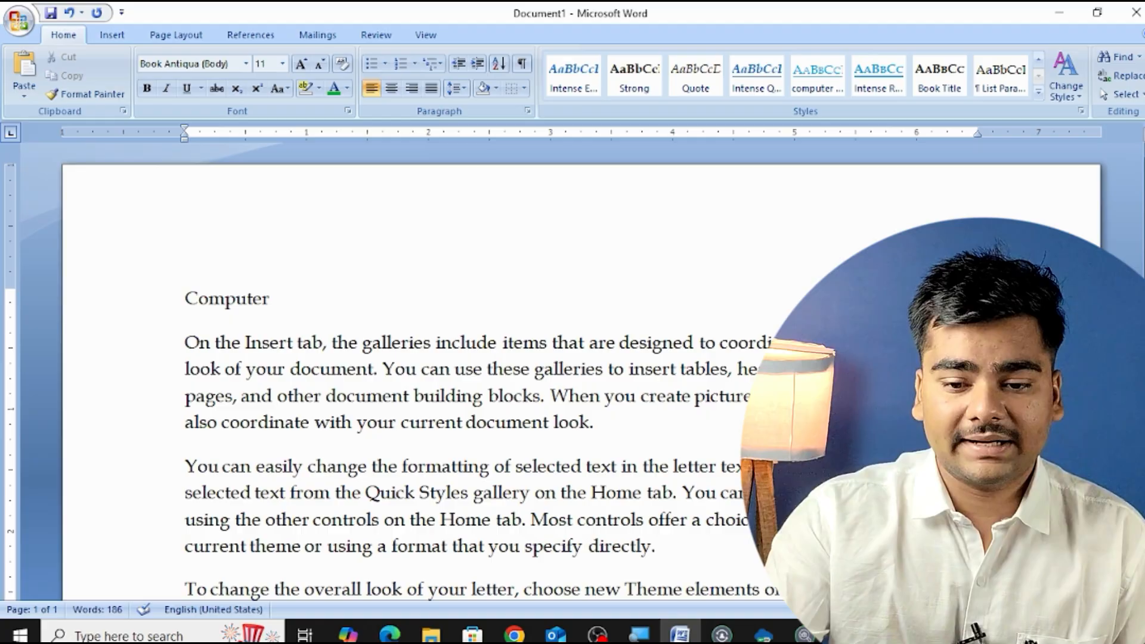
# Add the heading line "Hardware" above the second paragraph
pyautogui.scroll(-3, 715, 330)
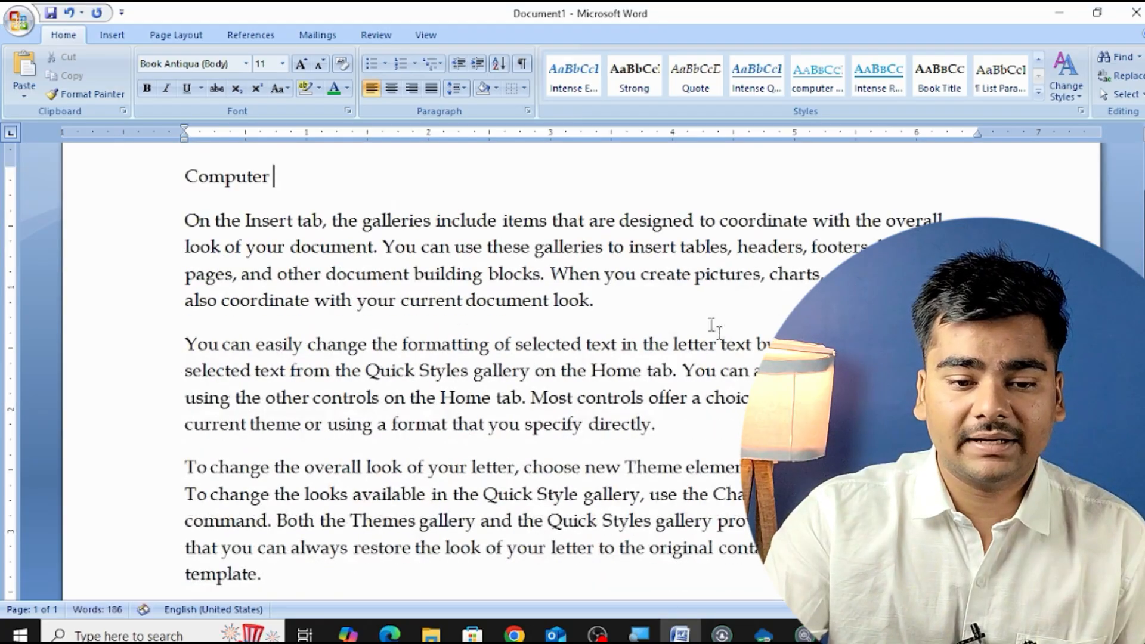
pyautogui.click(167, 349)
pyautogui.press('Left')
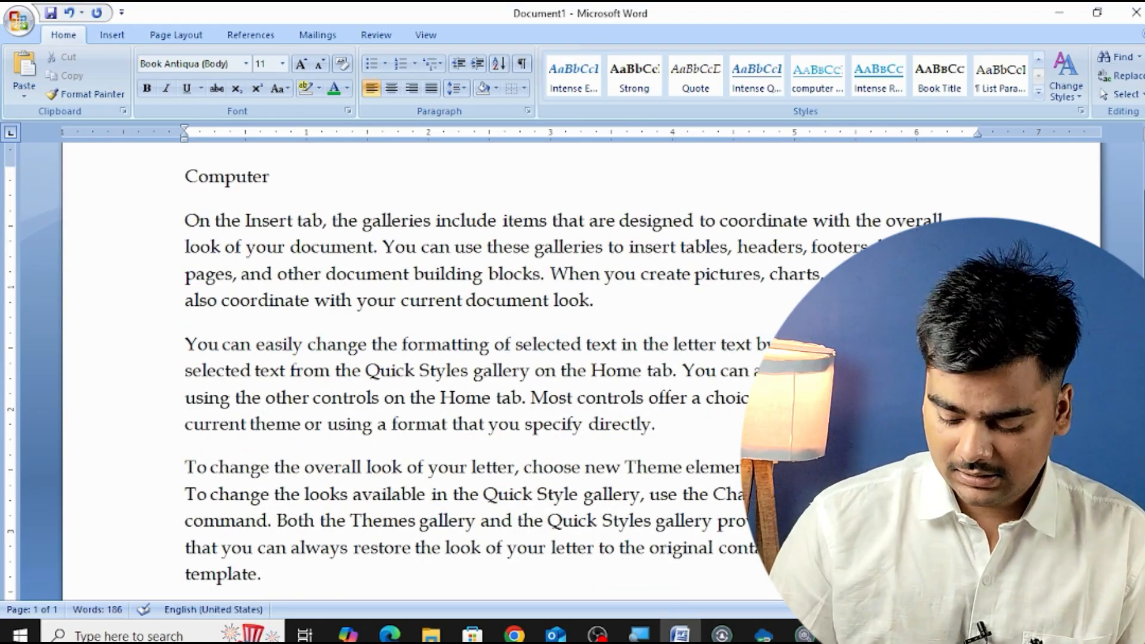
pyautogui.press('Return')
pyautogui.press('Up')
pyautogui.write('ha')
pyautogui.press('BackSpace')
pyautogui.press('BackSpace')
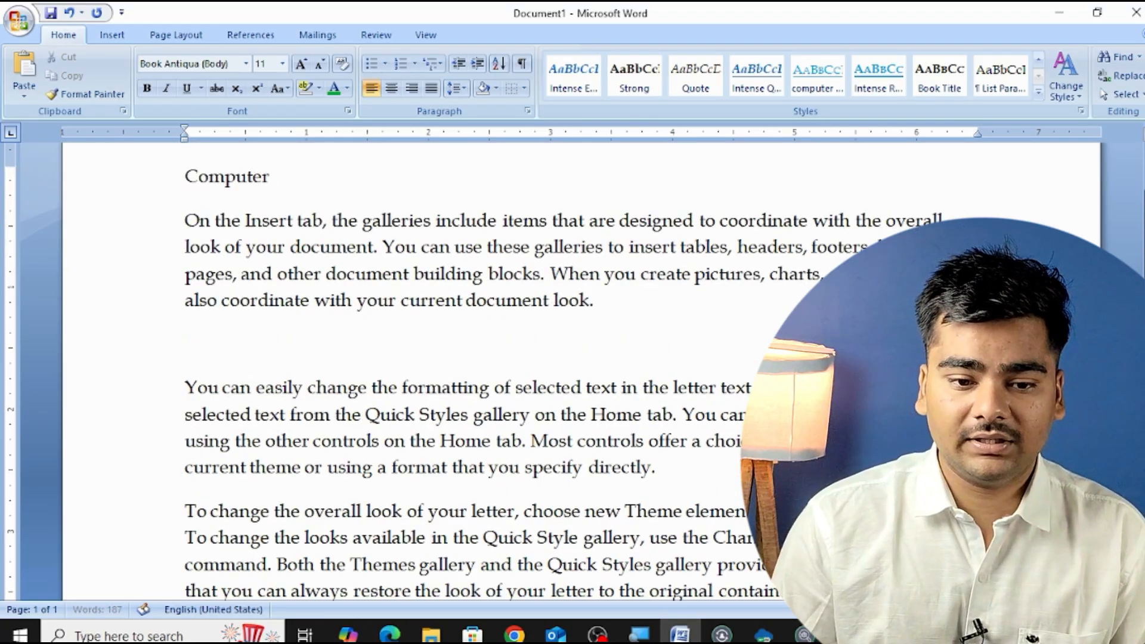
pyautogui.write('Hardware')
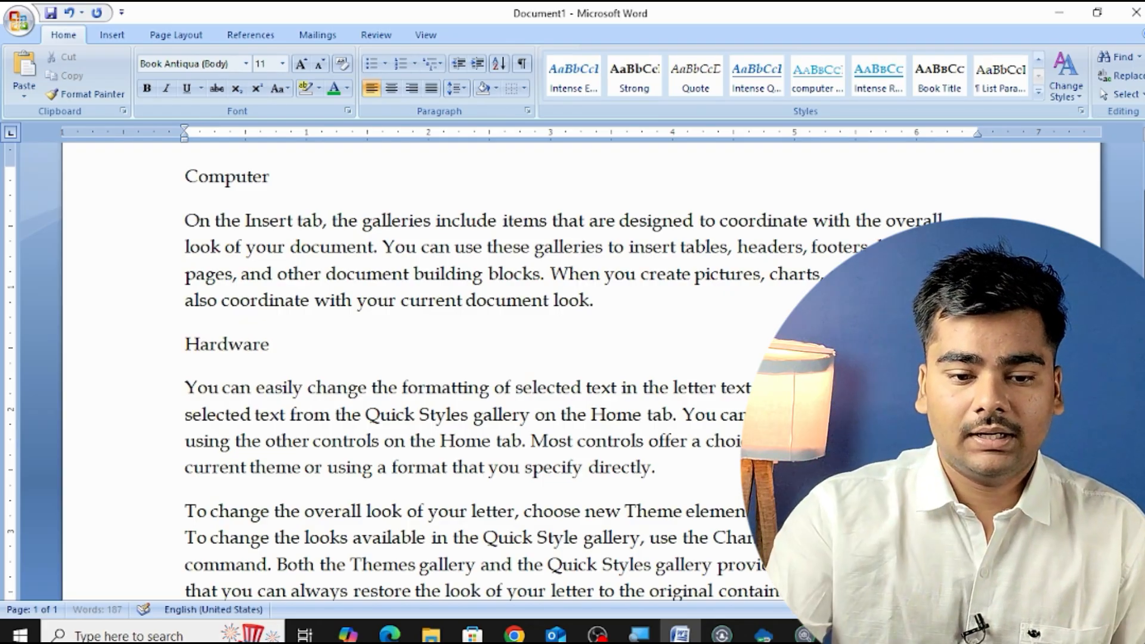
# Add the heading line "Software" above the third paragraph
pyautogui.scroll(-3, 581, 370)
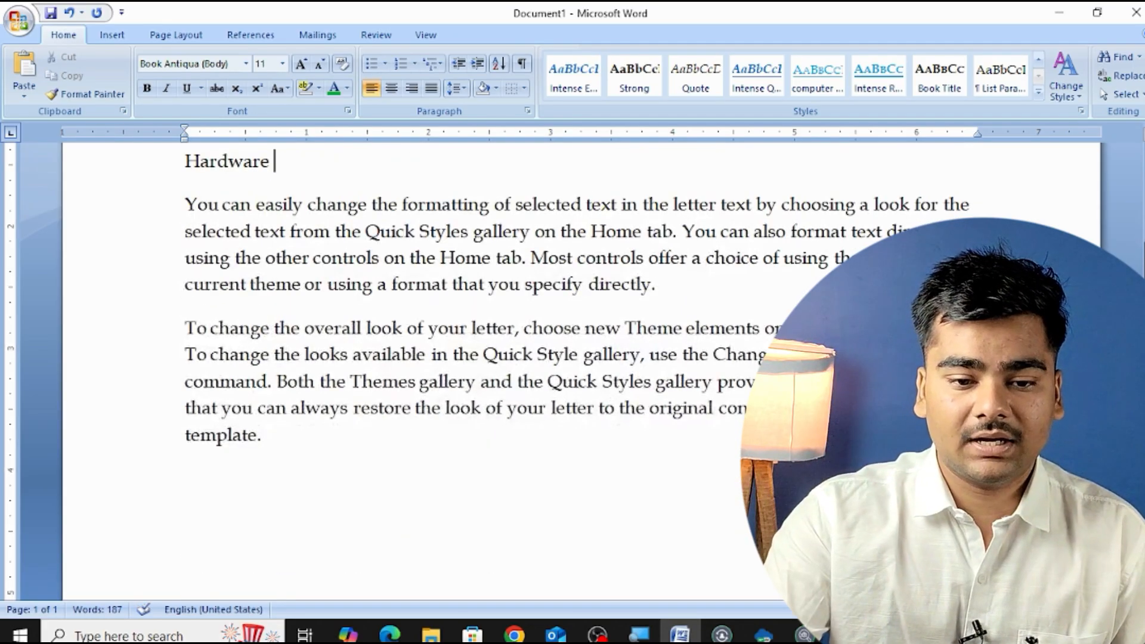
pyautogui.press('Return')
pyautogui.press('Up')
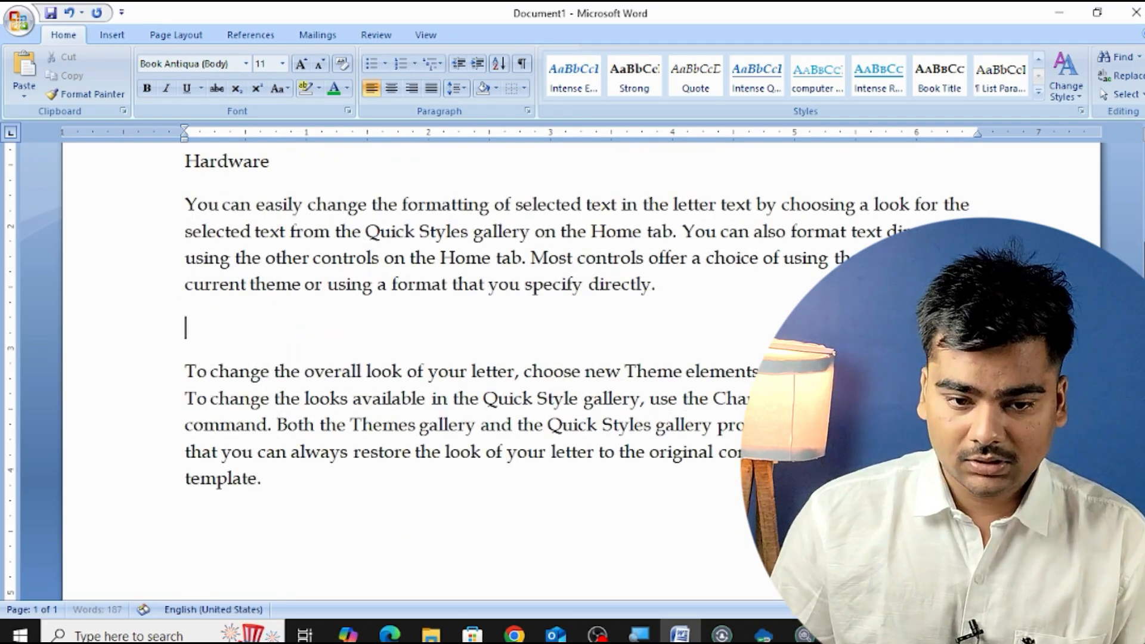
pyautogui.write('Software')
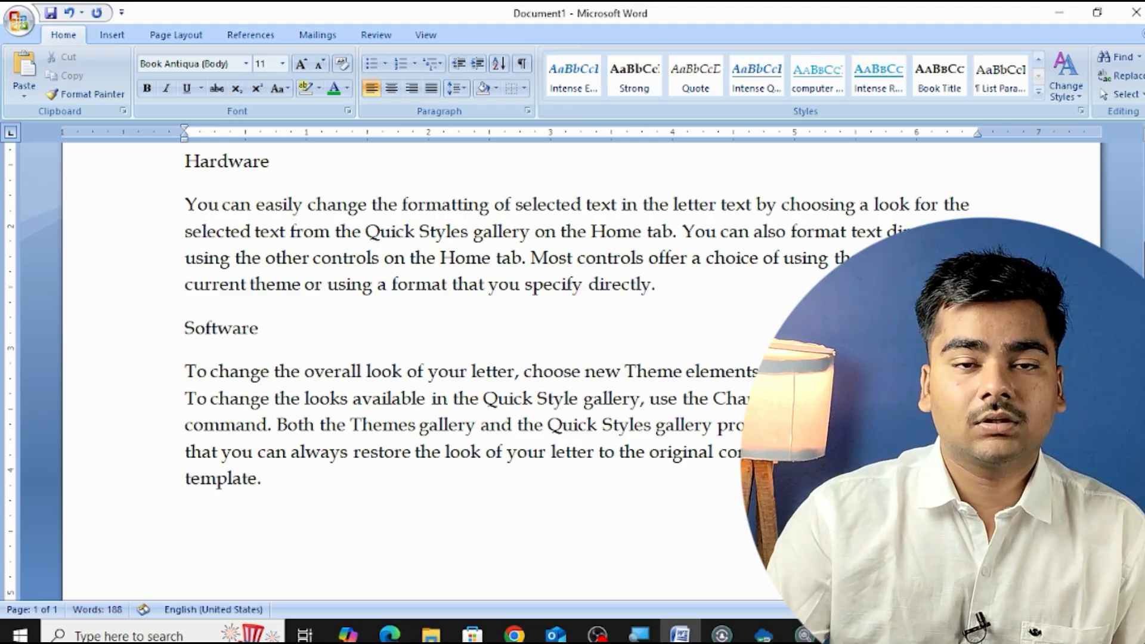
# Select the Computer, Hardware and Software heading lines together as one multiple selection
pyautogui.scroll(4, 549, 265)
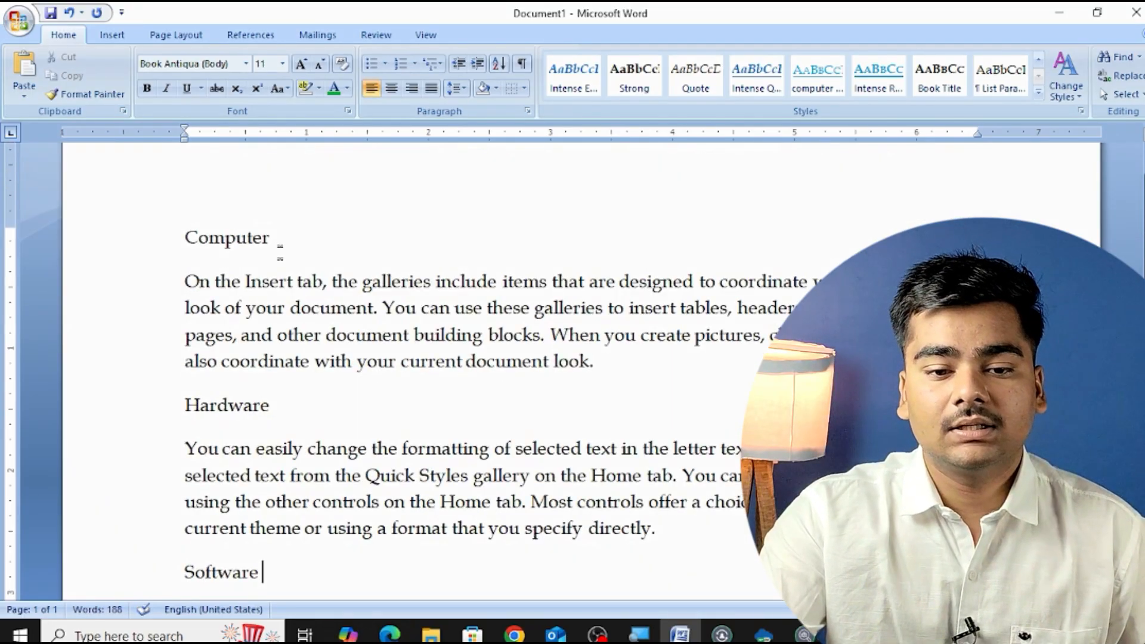
pyautogui.doubleClick(277, 238)
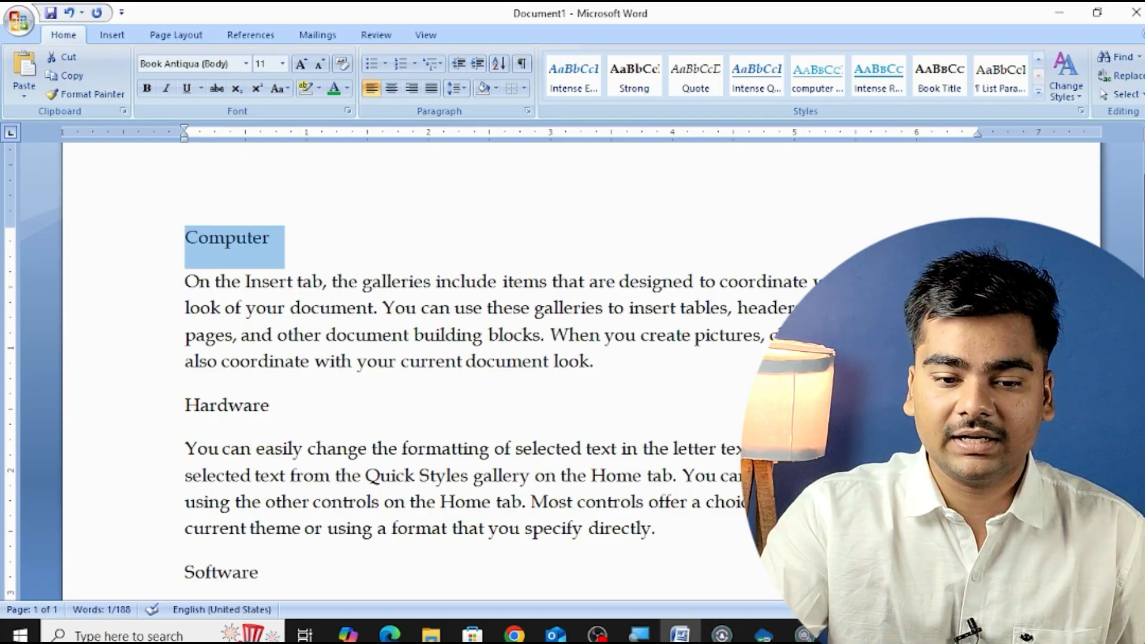
pyautogui.moveTo(286, 408); pyautogui.dragTo(163, 417)
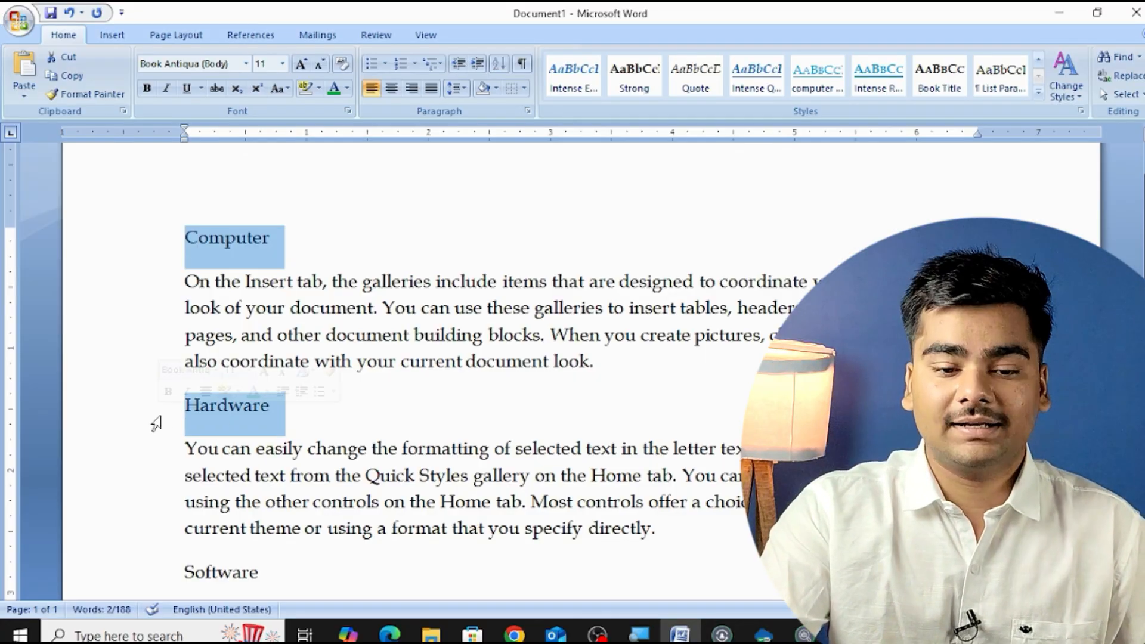
pyautogui.scroll(-2, 197, 465)
pyautogui.moveTo(272, 452); pyautogui.dragTo(179, 454)
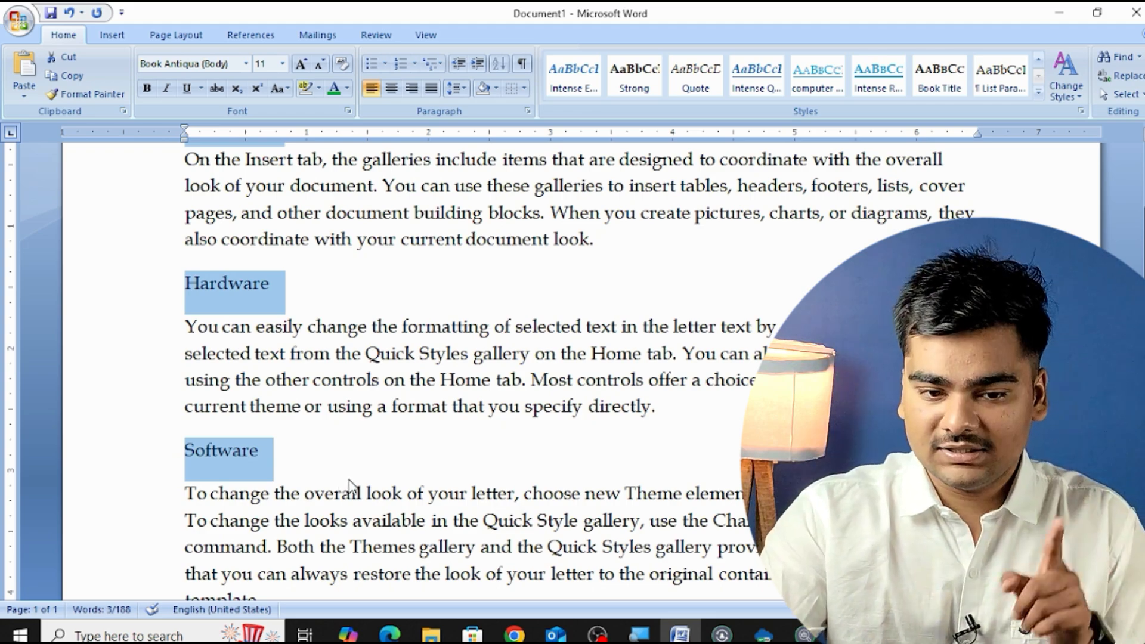
pyautogui.scroll(-5, 360, 473)
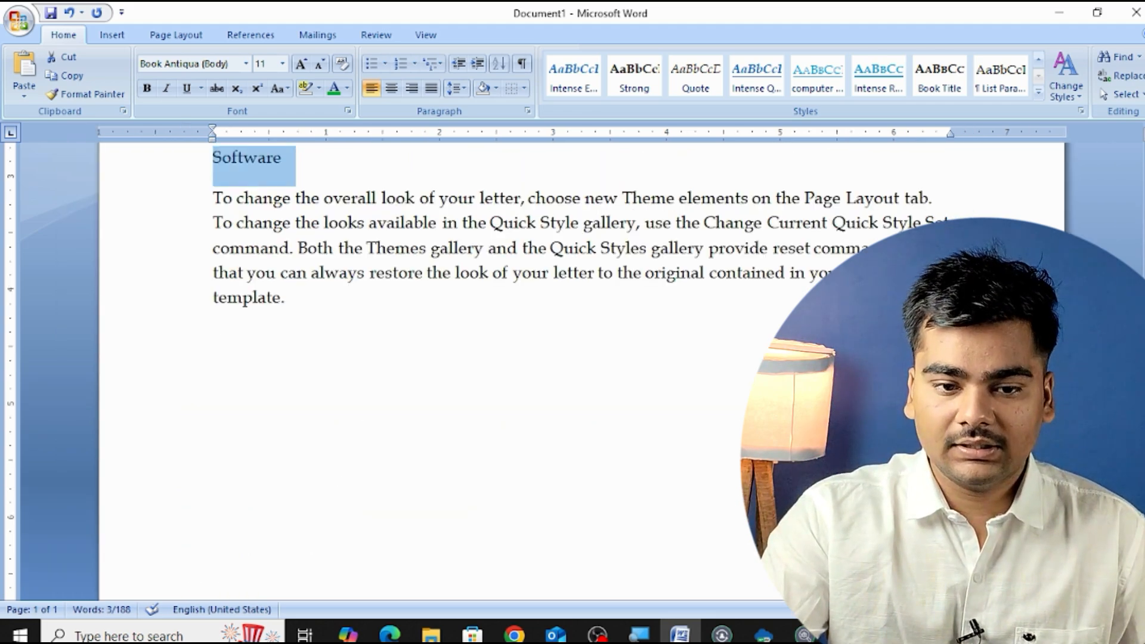
pyautogui.scroll(6, 360, 473)
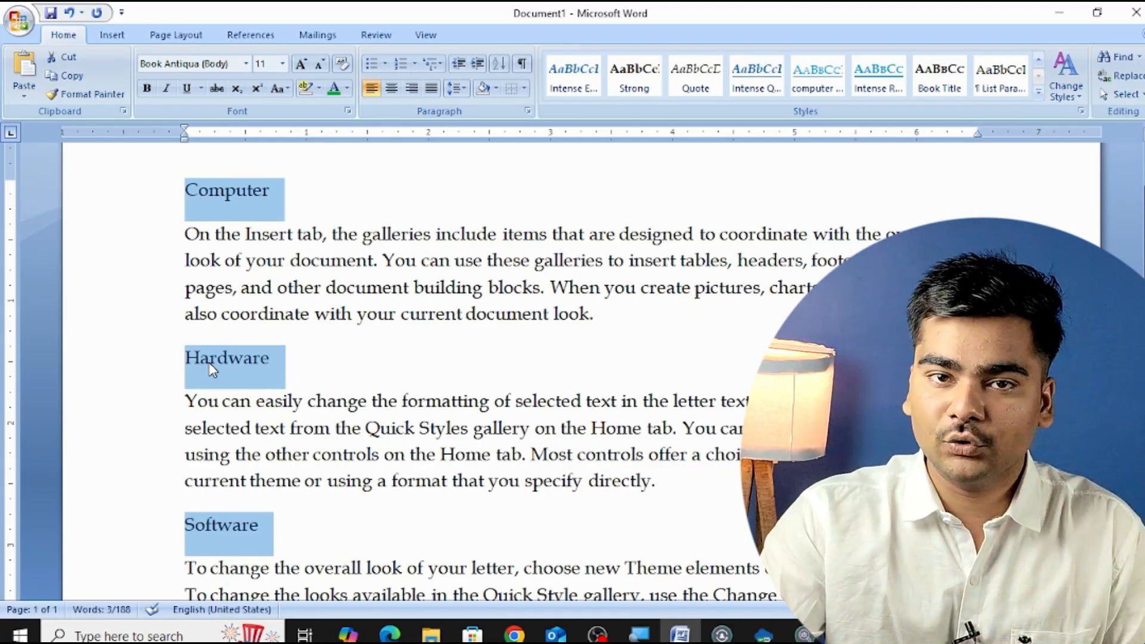
pyautogui.scroll(-1, 220, 363)
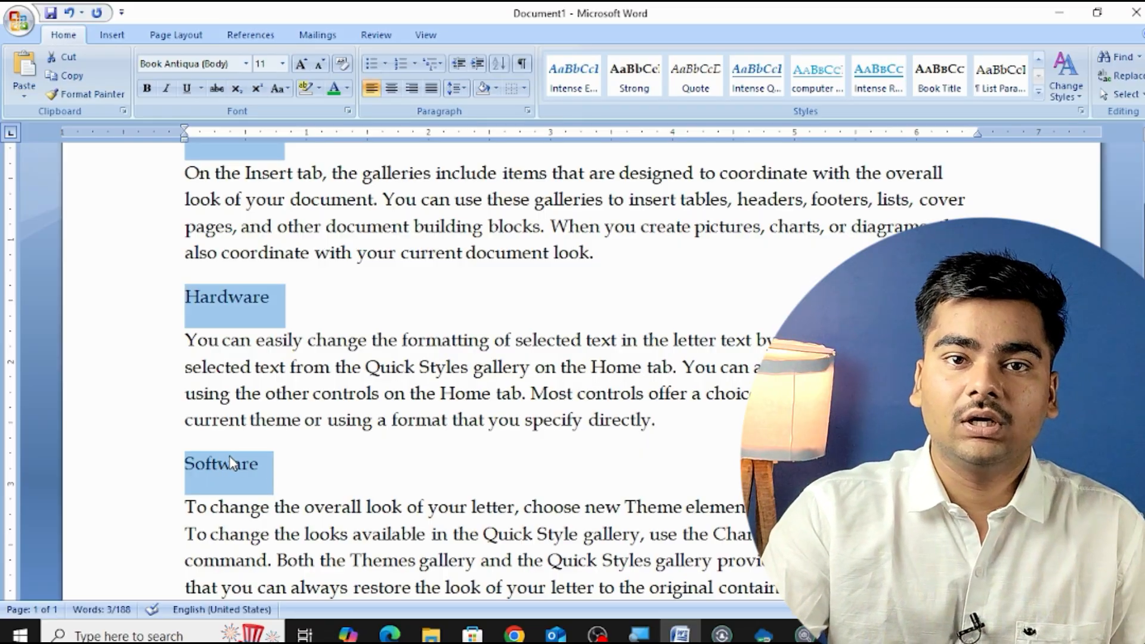
# Format the selected Computer, Hardware and Software headings as bold, with a dark blue font colour and the Arial Black font
pyautogui.scroll(1, 253, 449)
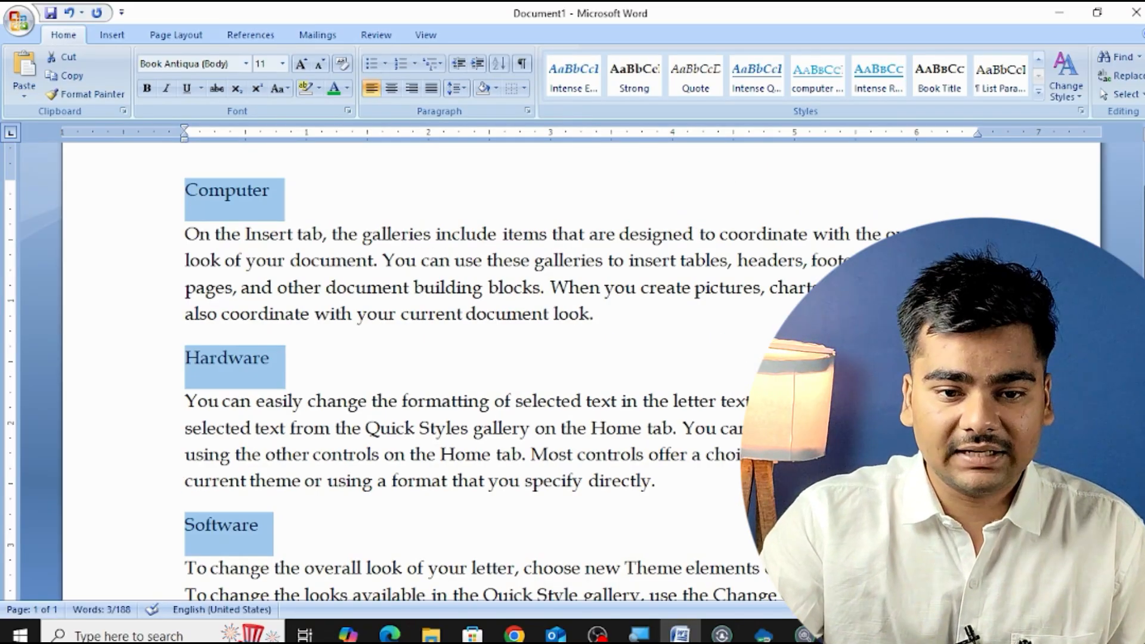
pyautogui.click(147, 88)
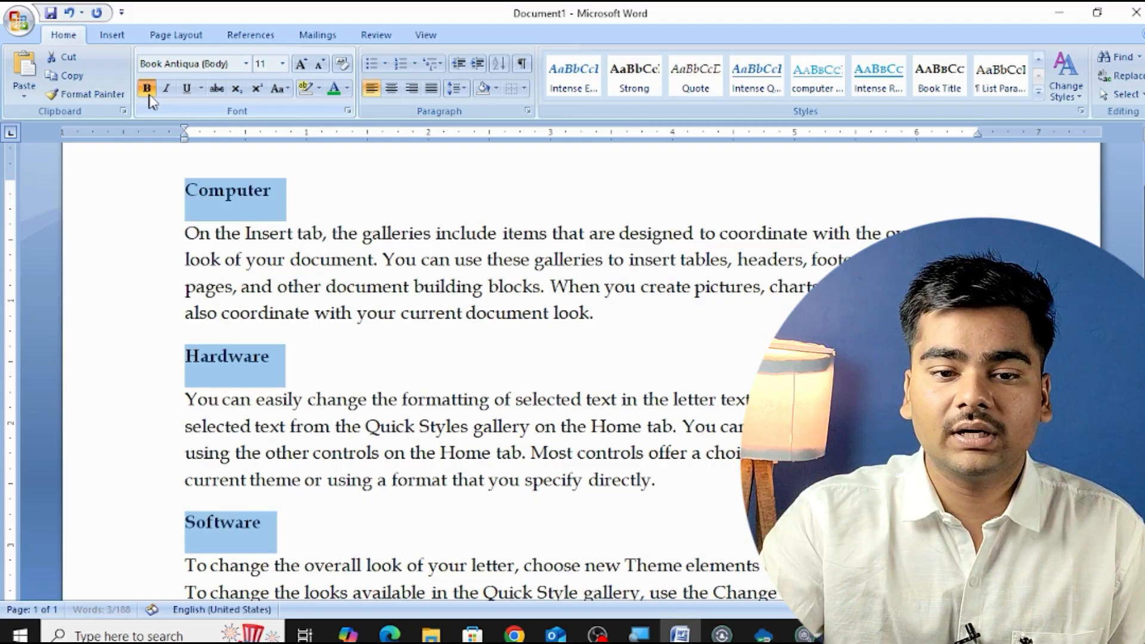
pyautogui.click(347, 89)
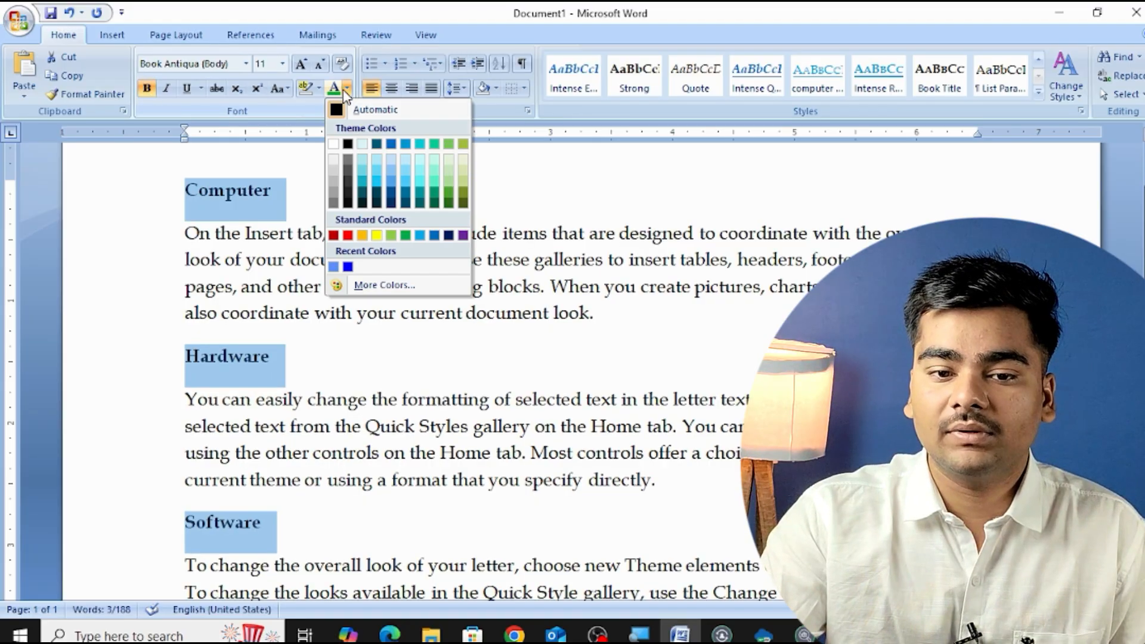
pyautogui.click(394, 203)
pyautogui.click(245, 63)
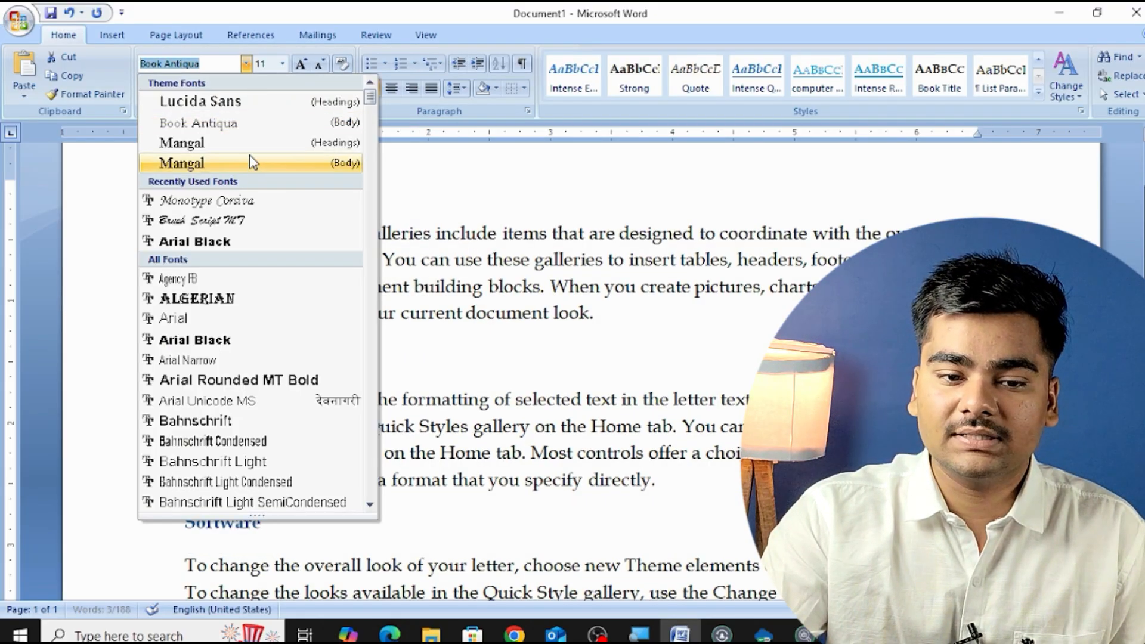
pyautogui.click(236, 243)
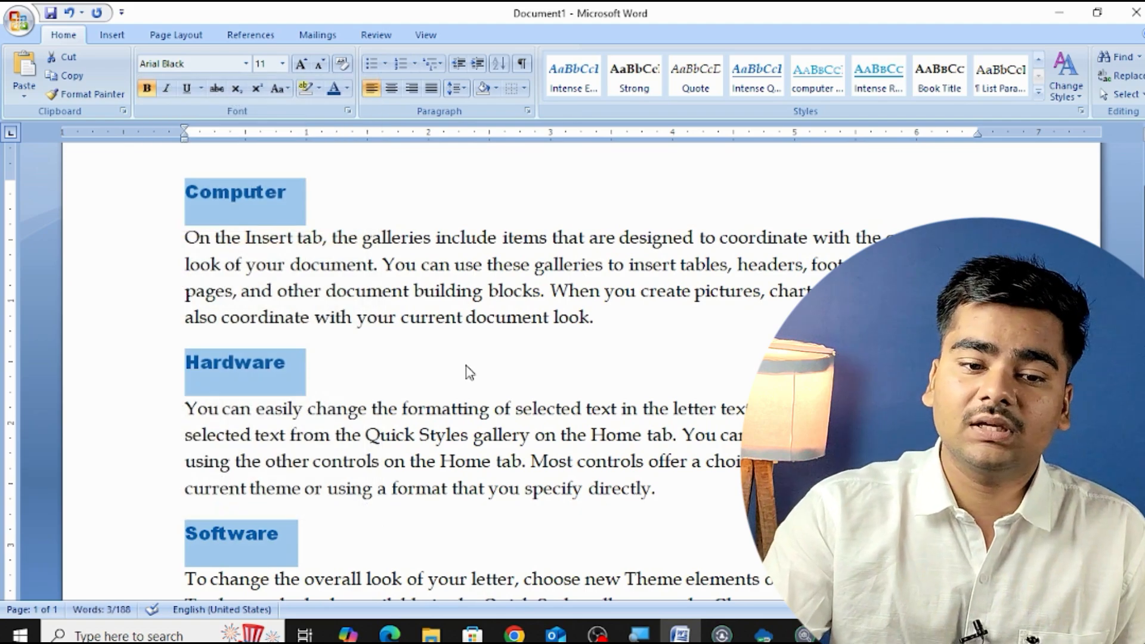
pyautogui.click(455, 358)
# Select all text with formatting similar to the Computer heading
pyautogui.click(439, 194)
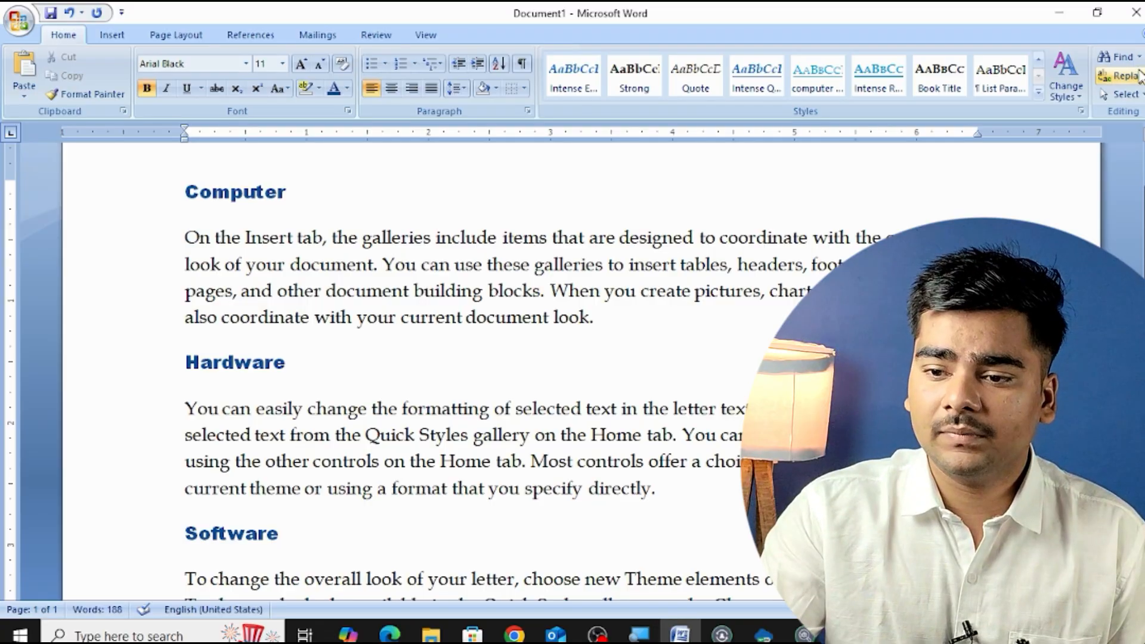
pyautogui.click(1126, 94)
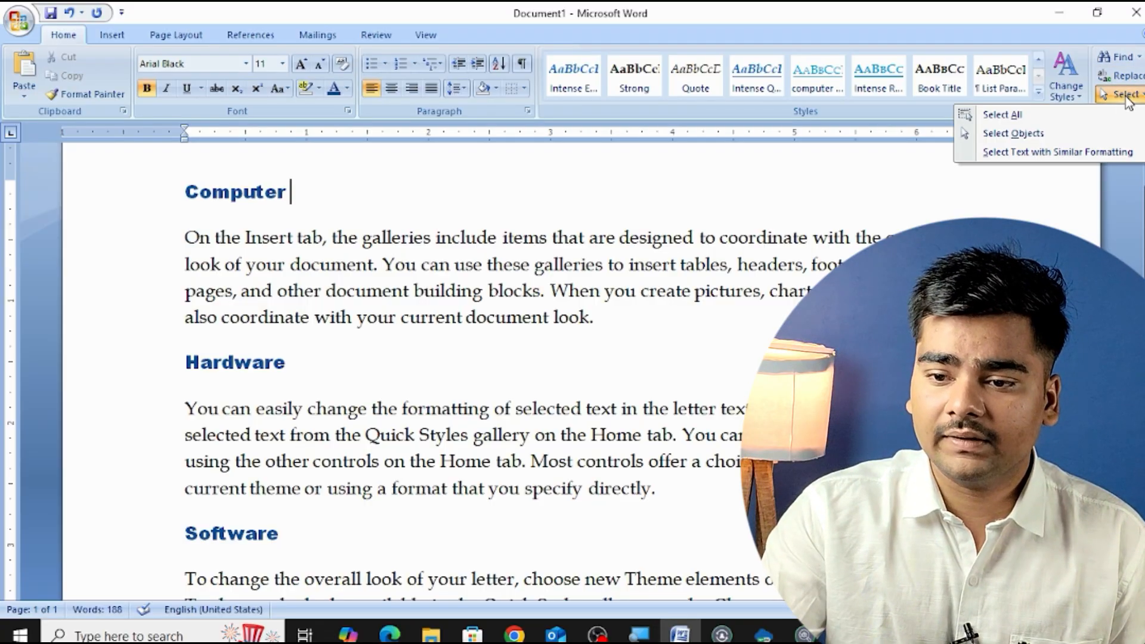
pyautogui.click(1074, 153)
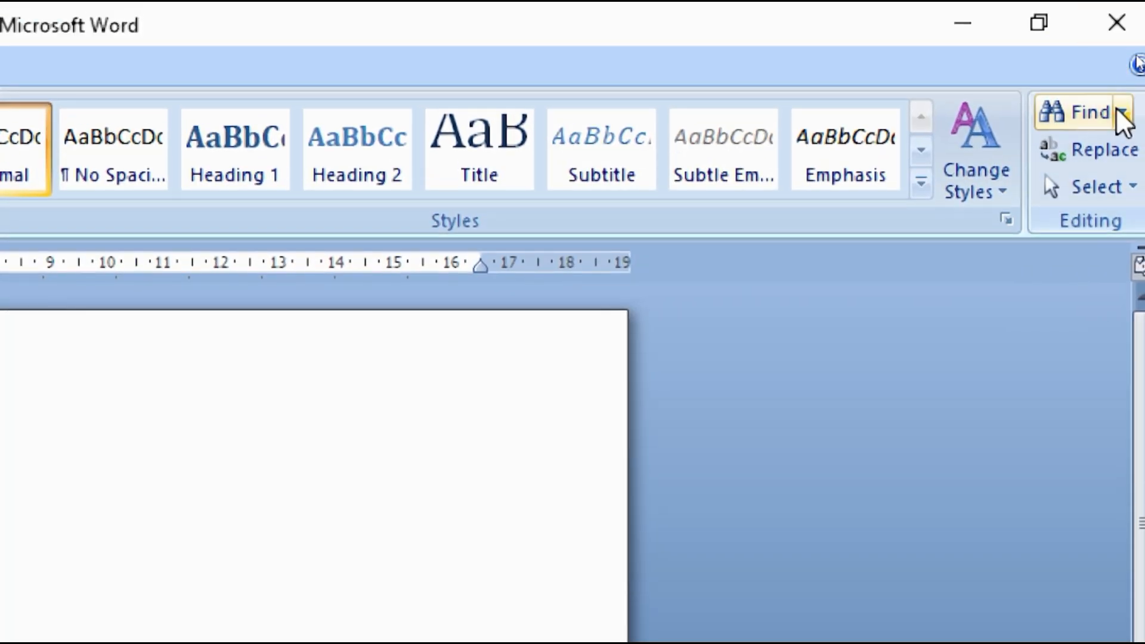
# Look through the Go To options of Find and Replace in the blank document and close the dialog
pyautogui.click(1120, 114)
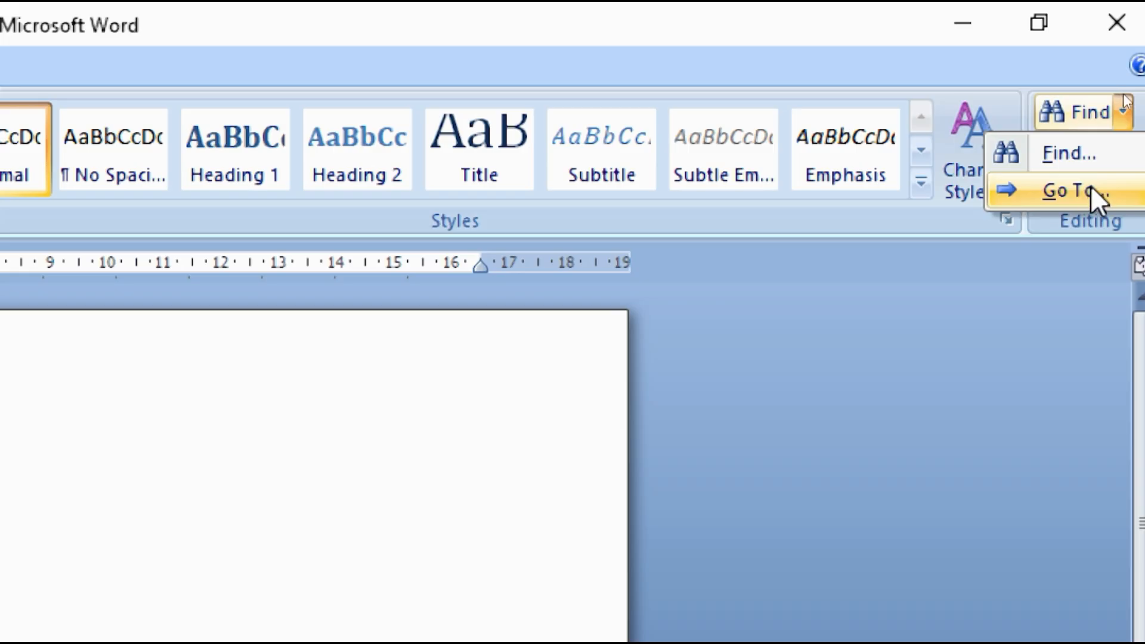
pyautogui.click(1090, 184)
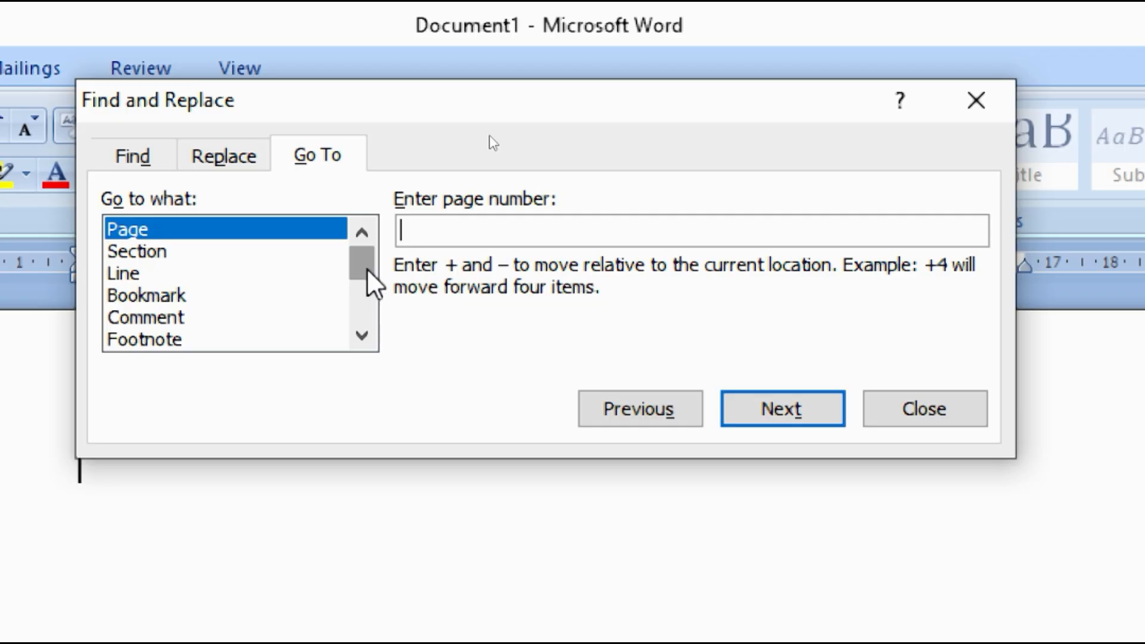
pyautogui.moveTo(367, 268)
pyautogui.mouseDown()
pyautogui.moveTo(371, 329)
pyautogui.moveTo(370, 261)
pyautogui.mouseUp()
pyautogui.click(910, 415)
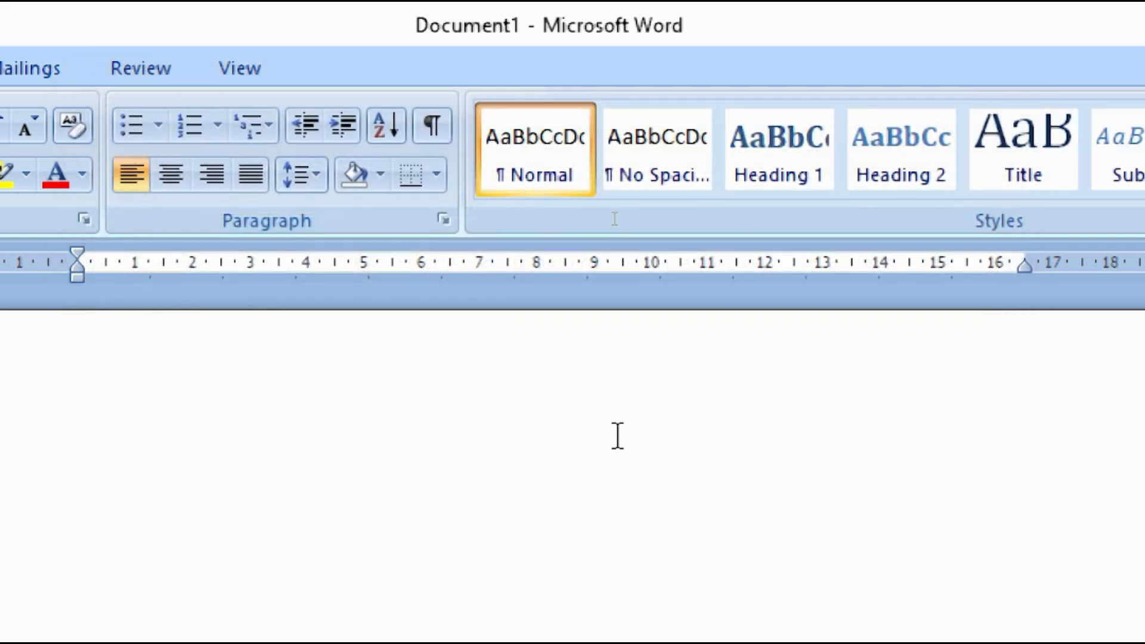
# Fill the blank document with sample paragraphs using =rand()
pyautogui.scroll(-3, 531, 427)
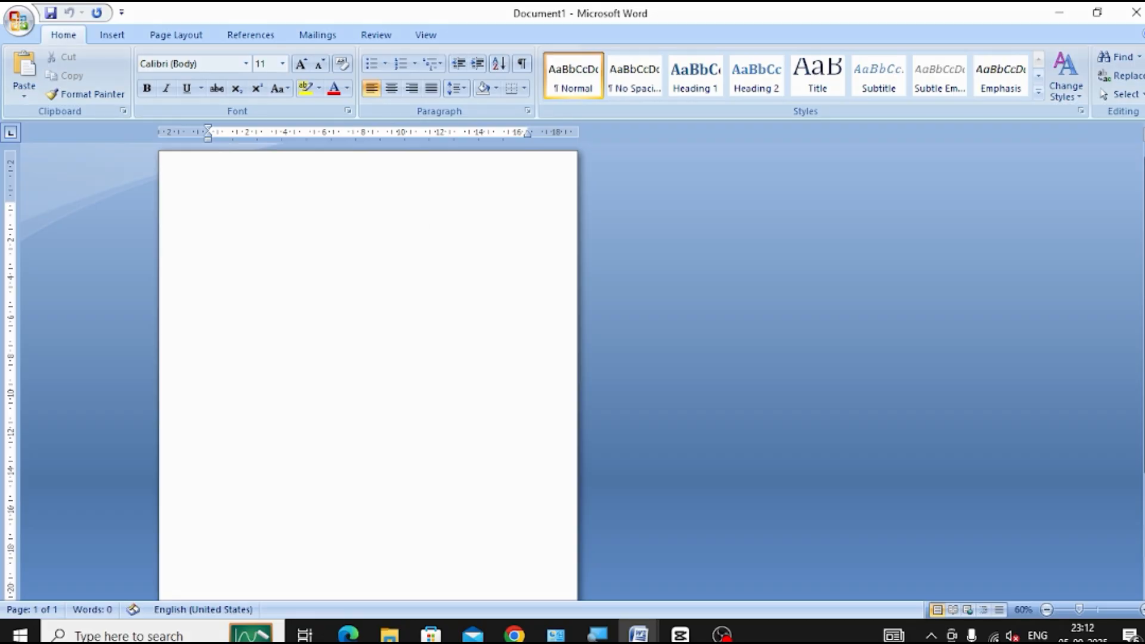
pyautogui.write('=rand()')
pyautogui.press('Return')
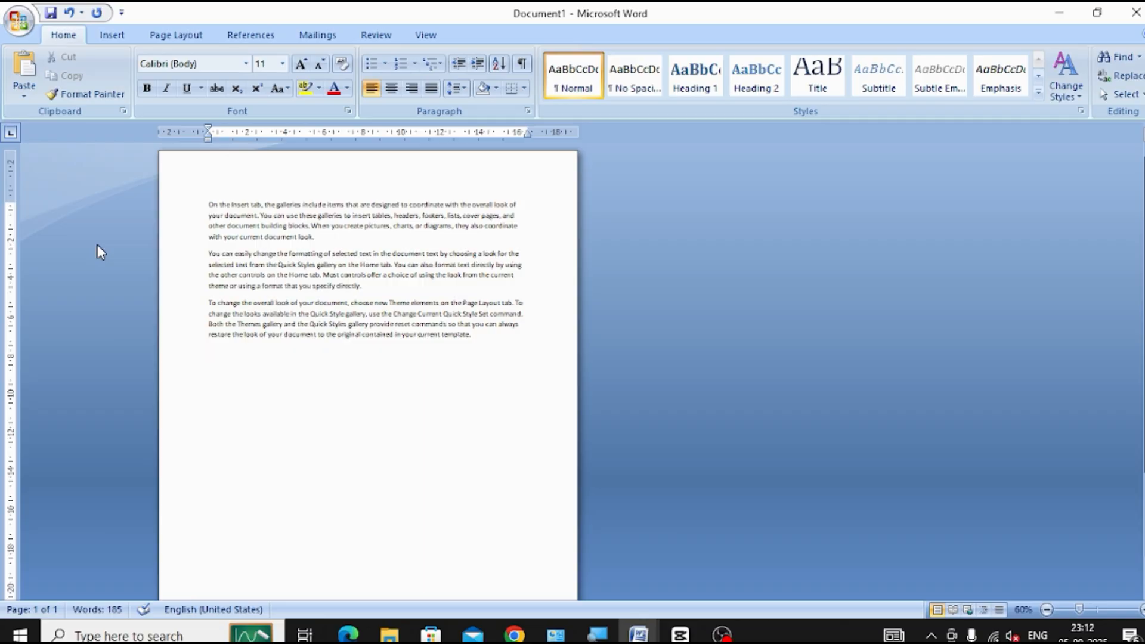
# Insert seven page breaks after the sample text to extend the document to eight pages
pyautogui.hotkey('ctrl', 'Return')
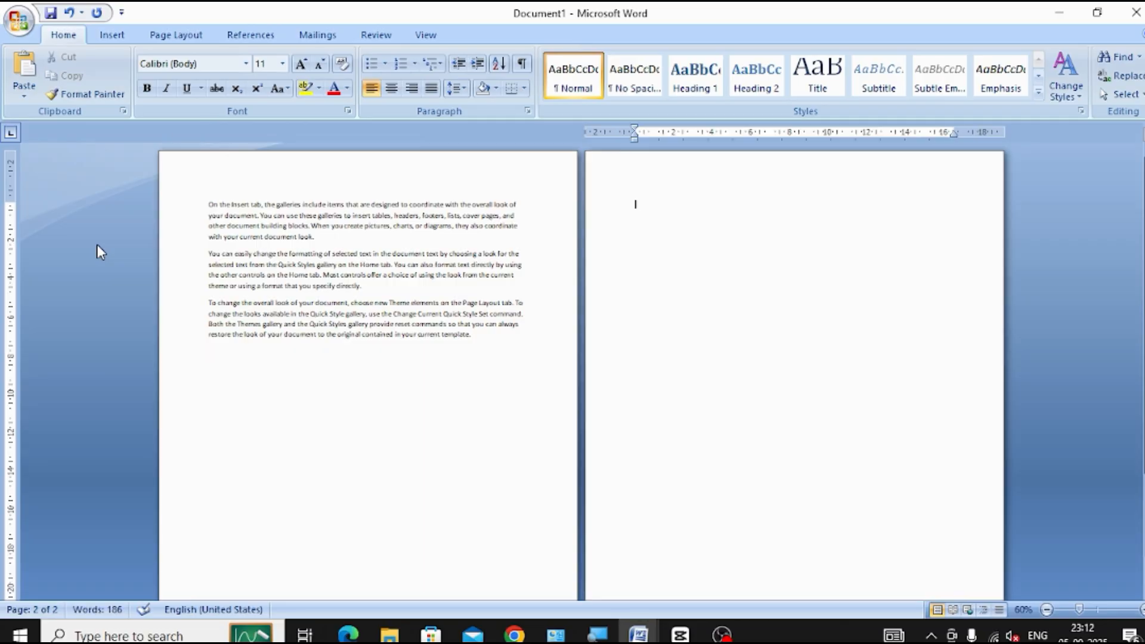
pyautogui.hotkey('ctrl', 'Return')
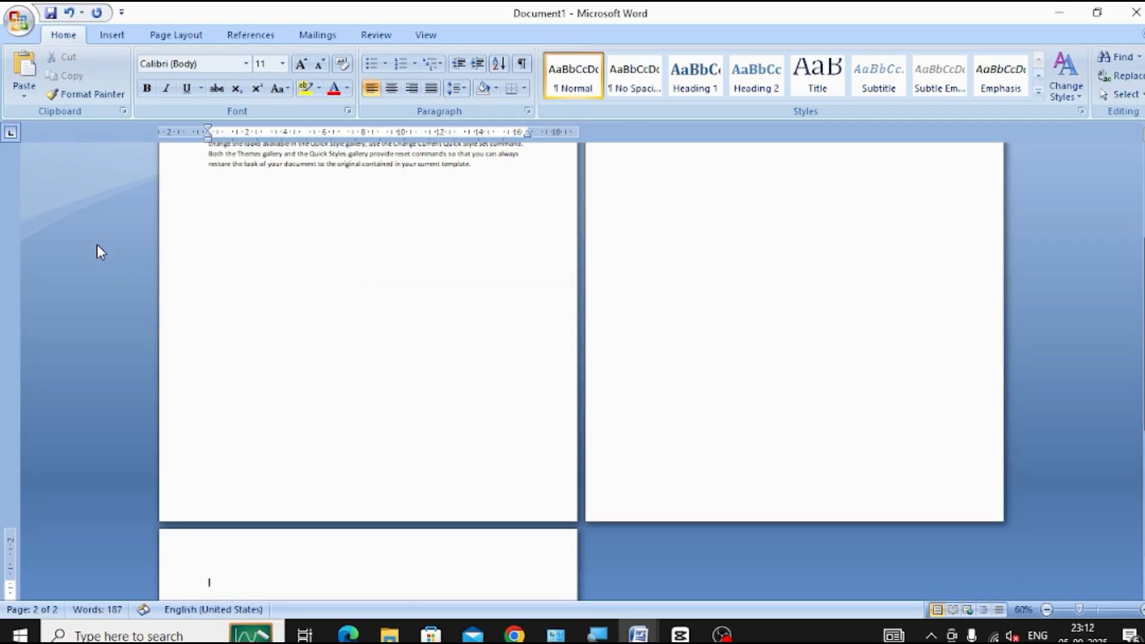
pyautogui.hotkey('ctrl', 'Return')
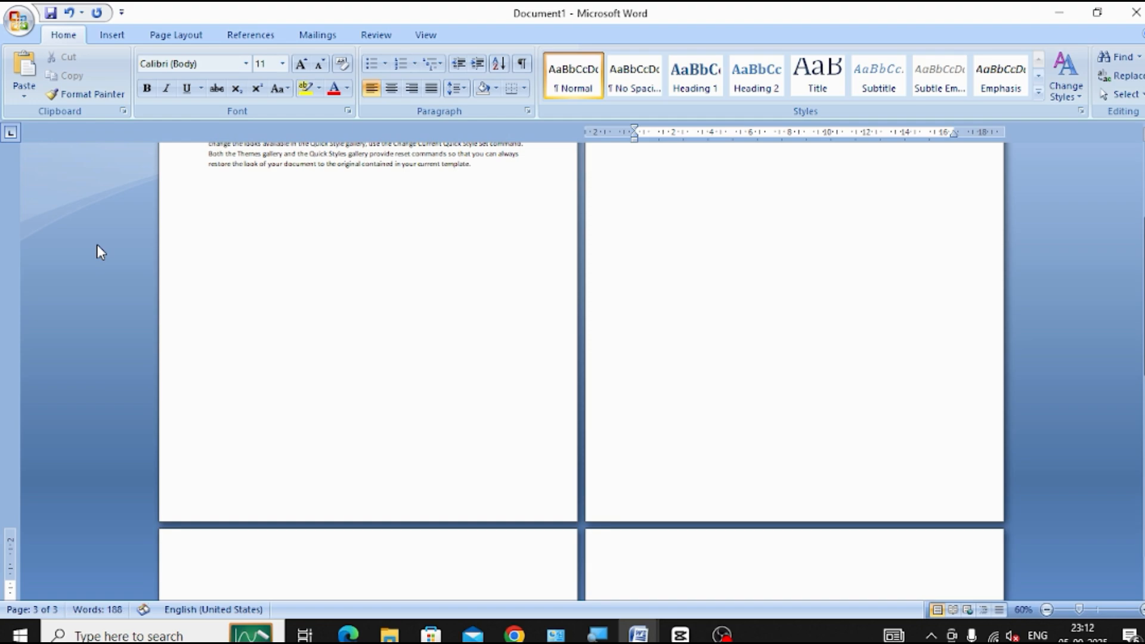
pyautogui.hotkey('ctrl', 'Return')
pyautogui.hotkey('ctrl', 'Return')
pyautogui.hotkey('ctrl', 'Return')
pyautogui.hotkey('ctrl', 'Return')
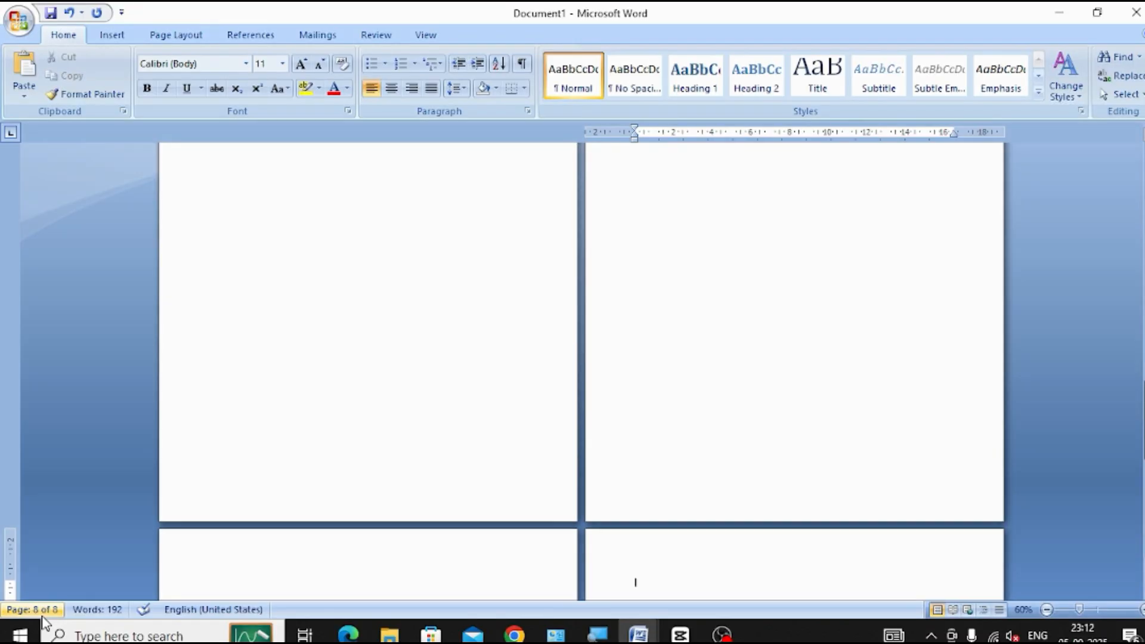
# Return to the first page and use Go To to jump to line 5, closing the dialog
pyautogui.scroll(10, 409, 377)
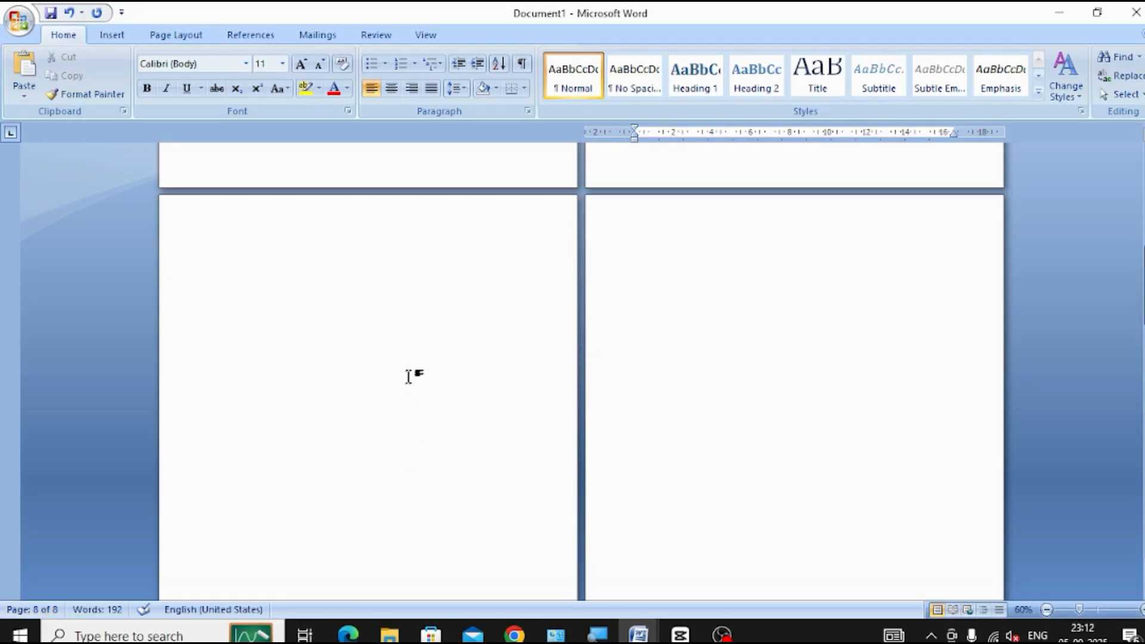
pyautogui.scroll(10, 409, 377)
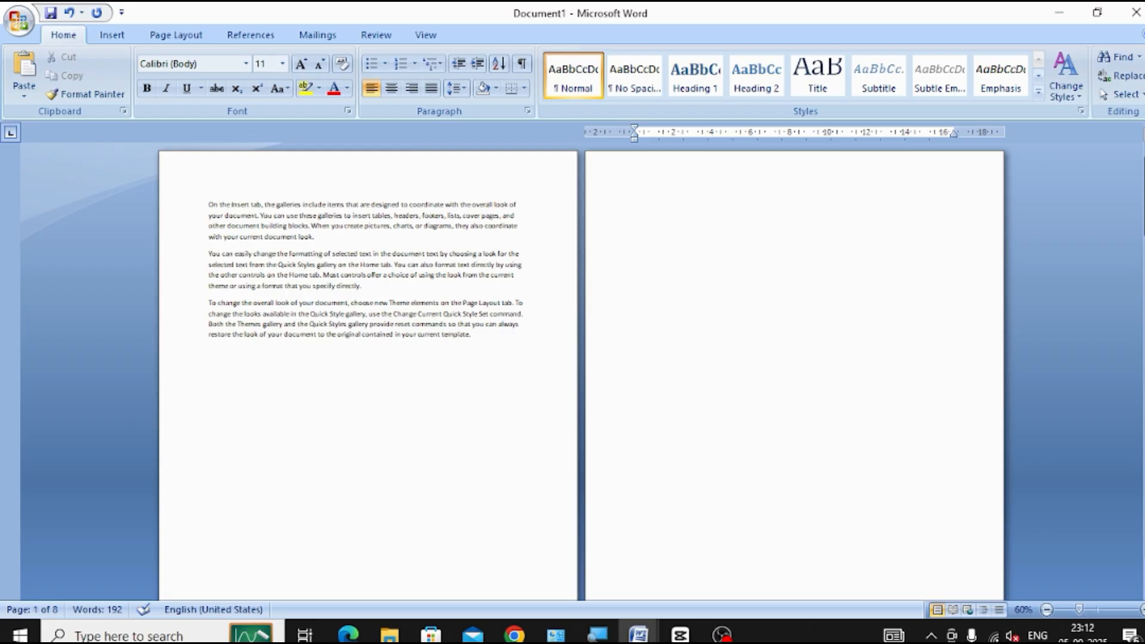
pyautogui.scroll(5, 225, 220)
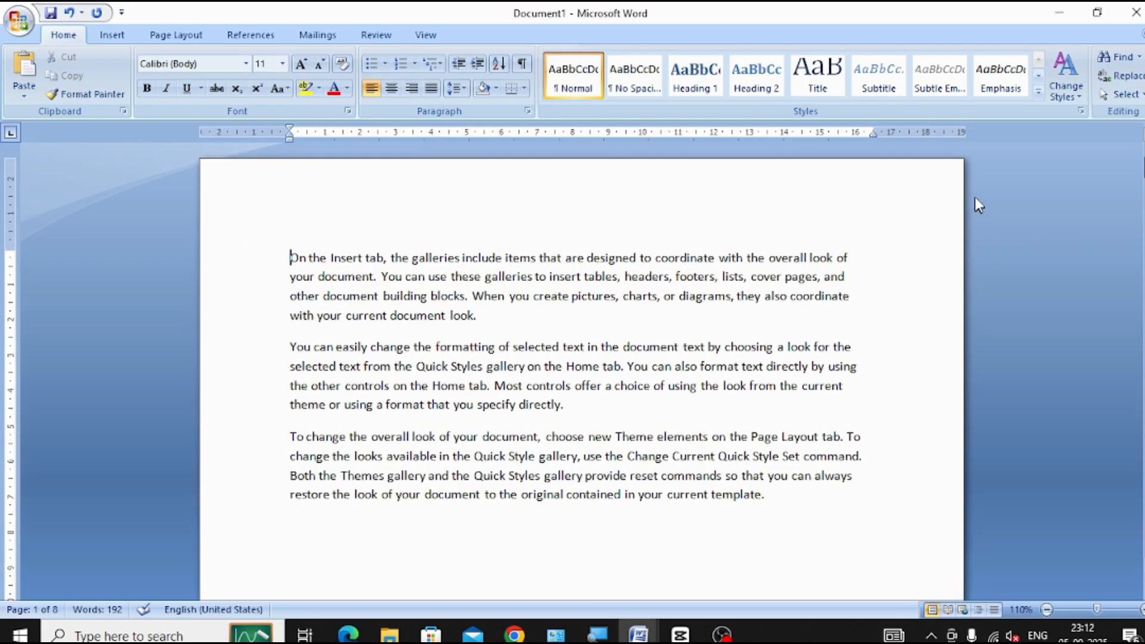
pyautogui.hotkey('ctrl', 'f')
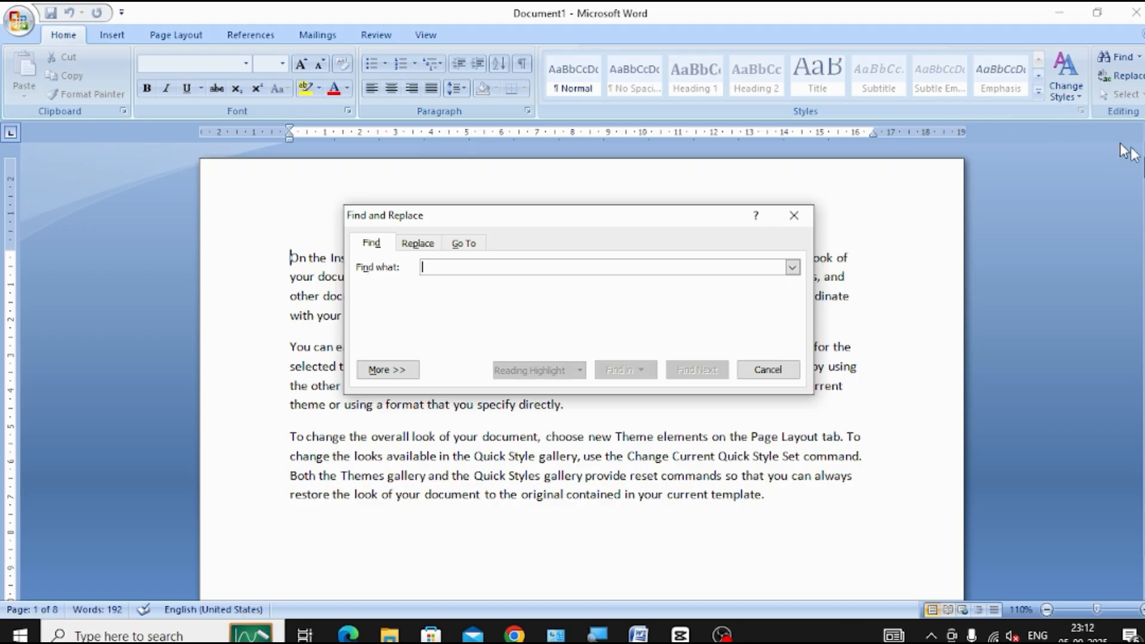
pyautogui.click(477, 247)
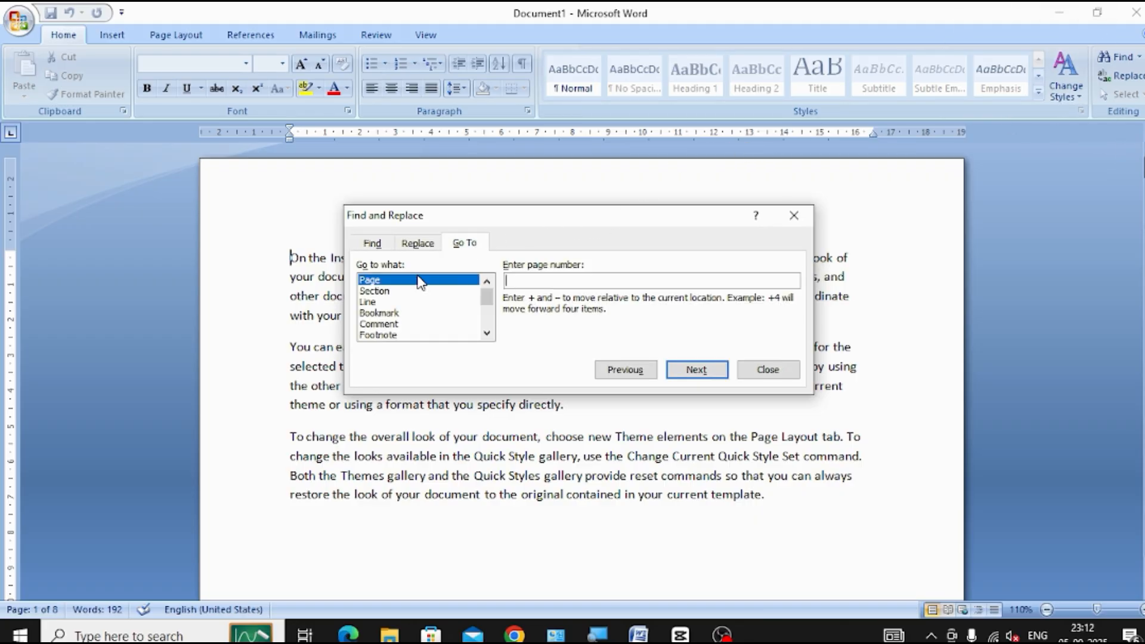
pyautogui.click(388, 303)
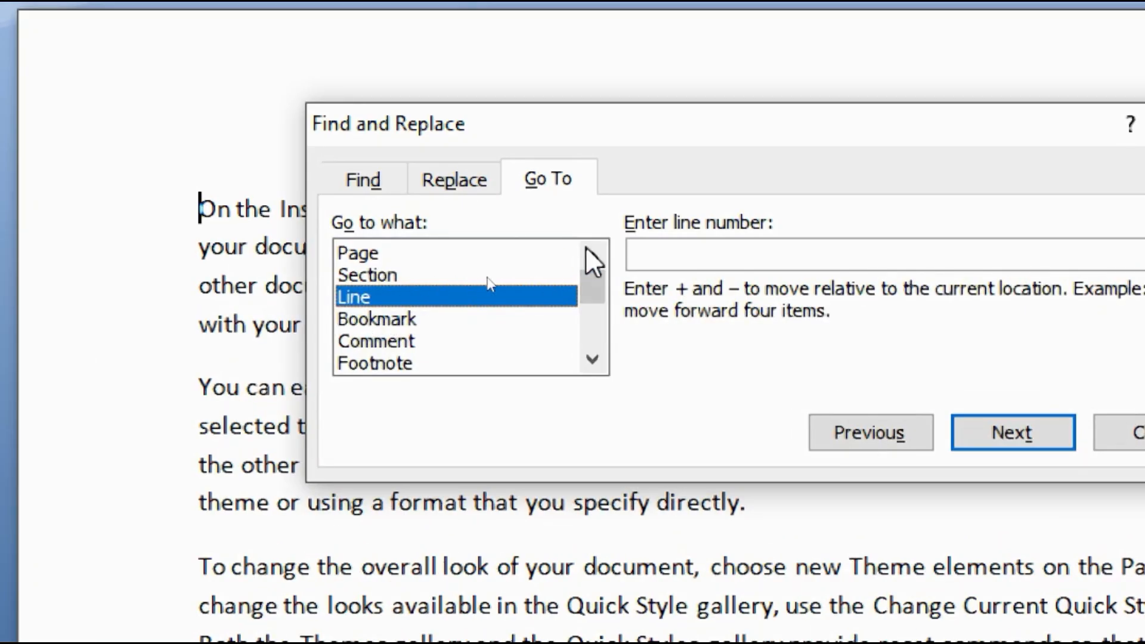
pyautogui.click(650, 255)
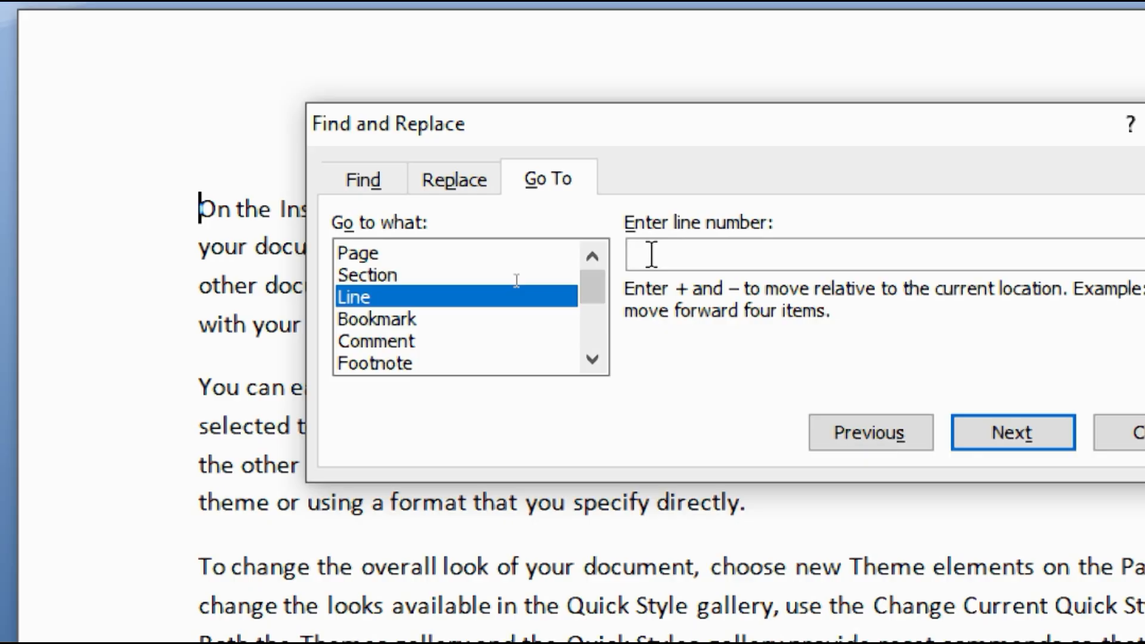
pyautogui.write('5')
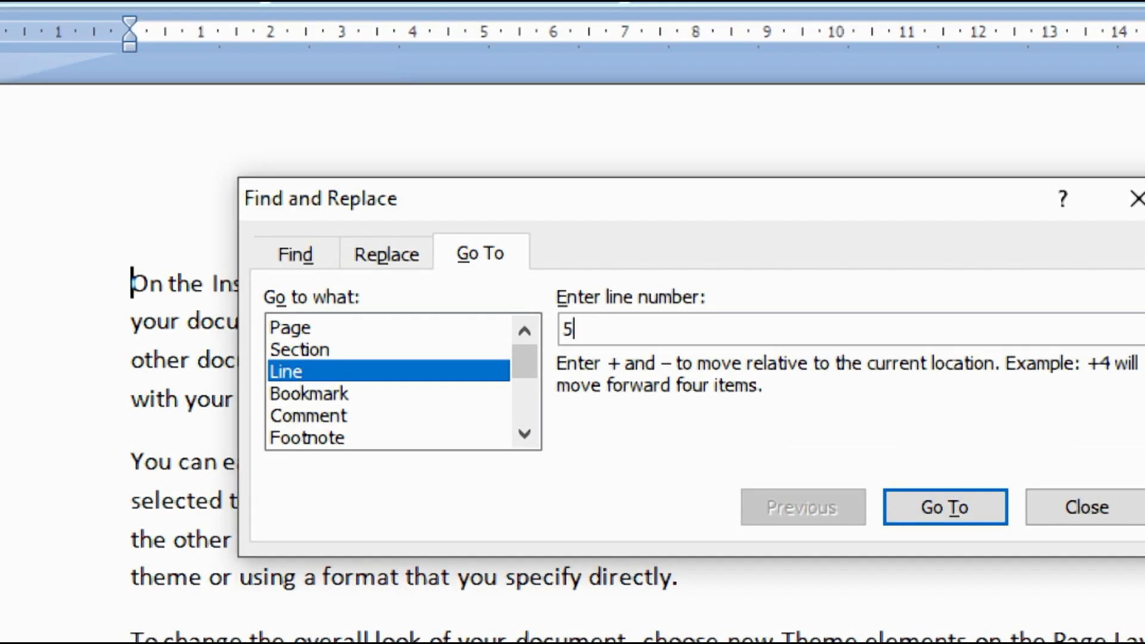
pyautogui.click(912, 499)
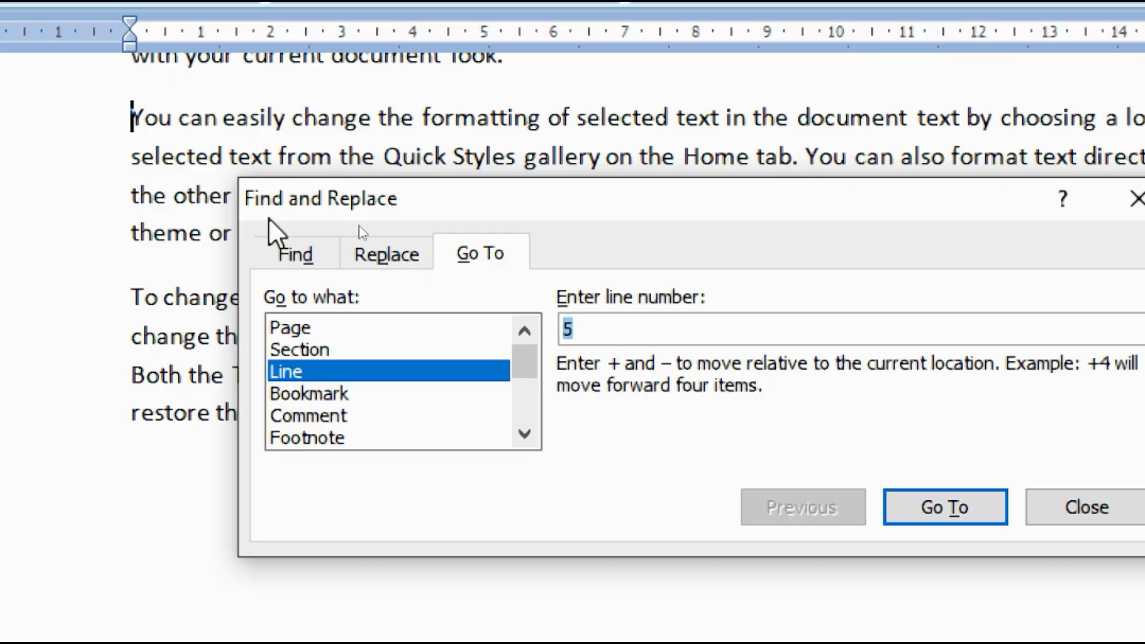
pyautogui.click(1135, 508)
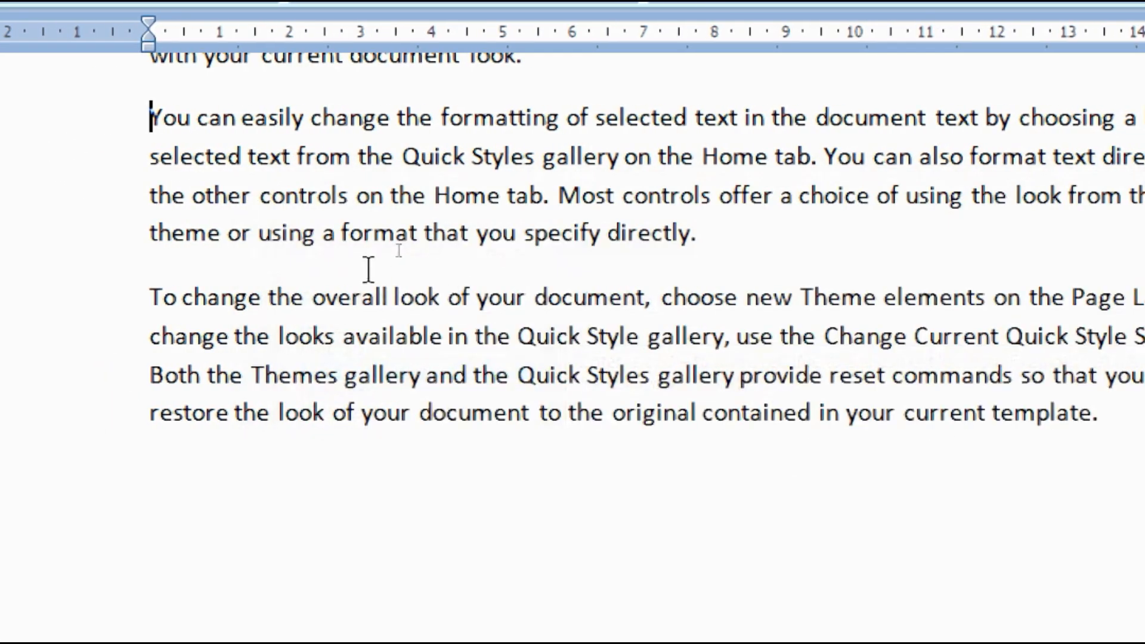
# Trace the lines of the first paragraph down to the start of the second to check where line 5 lies
pyautogui.scroll(3, 432, 269)
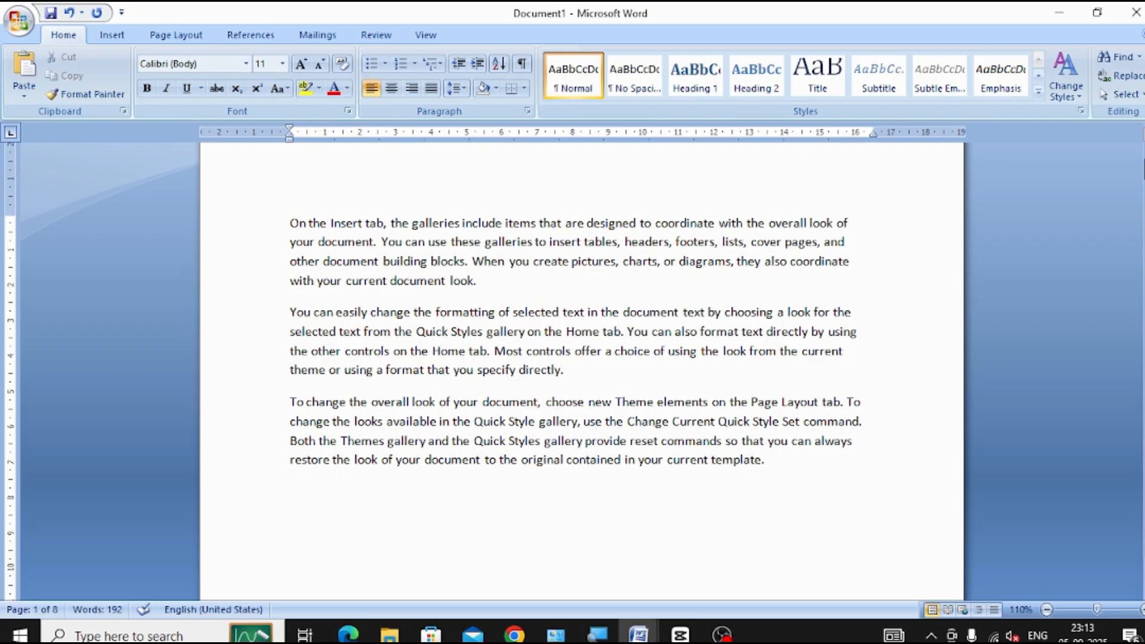
pyautogui.moveTo(294, 225); pyautogui.dragTo(502, 294)
pyautogui.click(291, 311)
# Use Go To to jump to page 7 of the document and close the dialog
pyautogui.scroll(-3, 311, 311)
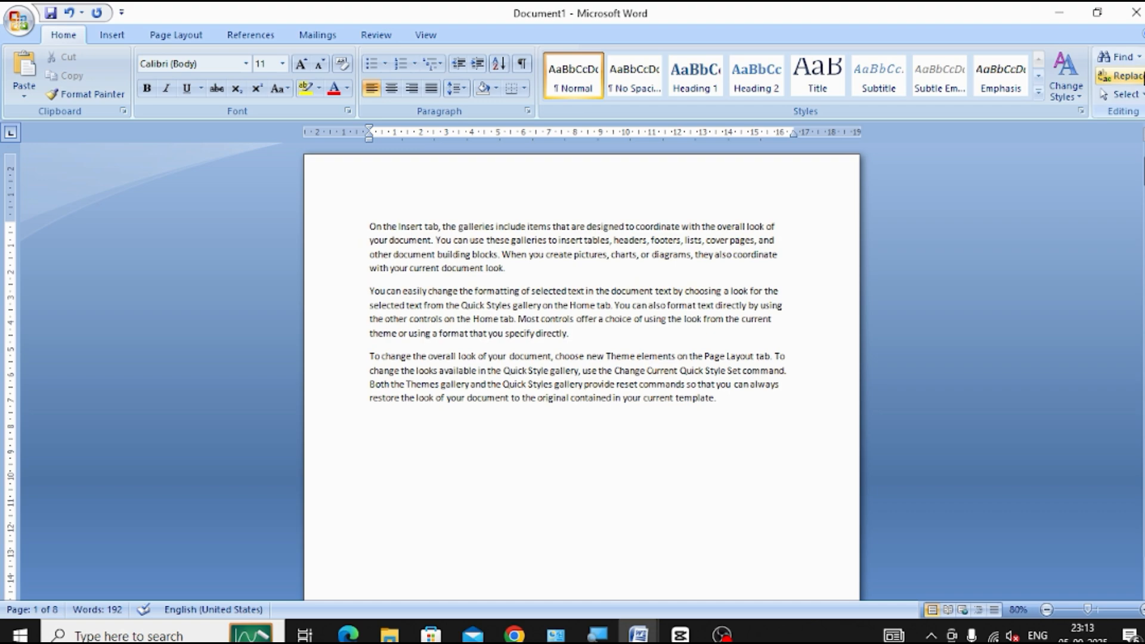
pyautogui.click(1141, 76)
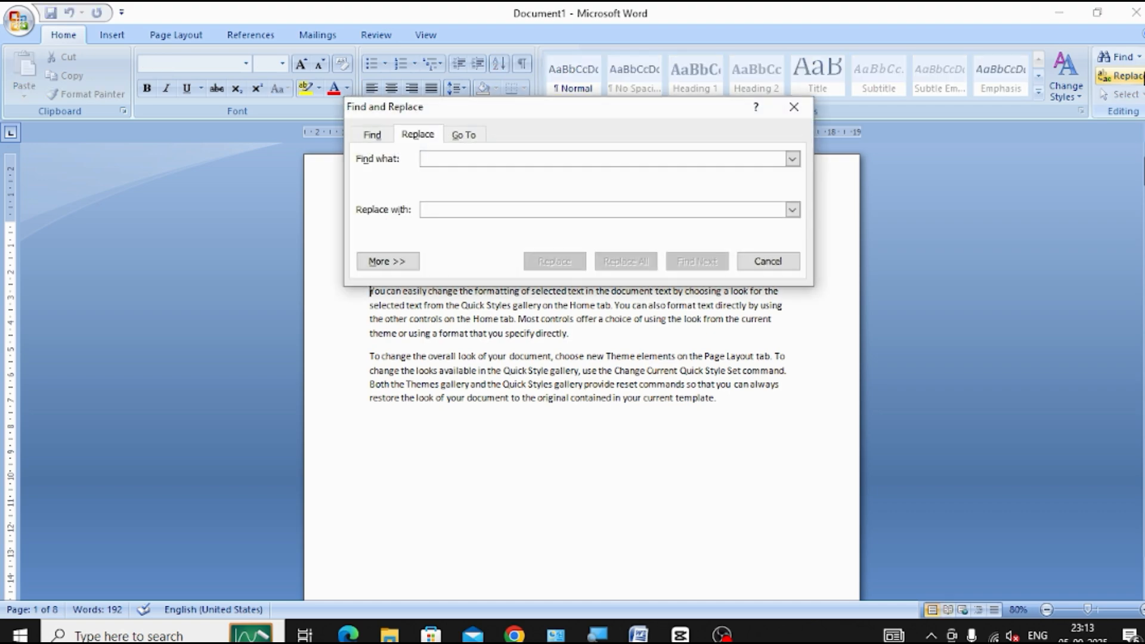
pyautogui.click(475, 137)
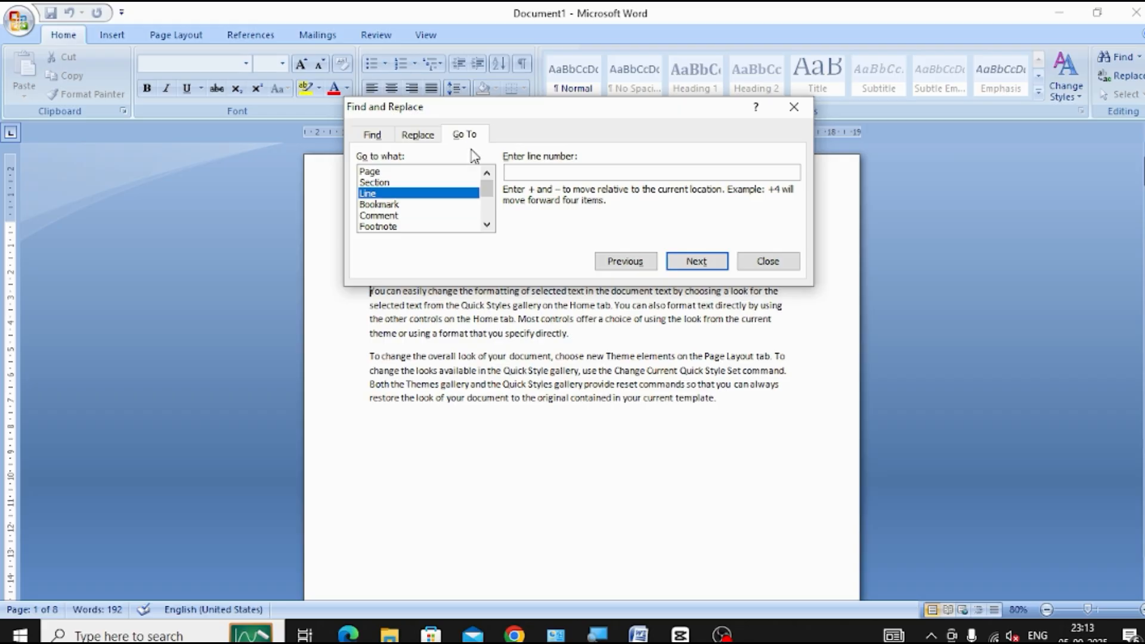
pyautogui.click(398, 173)
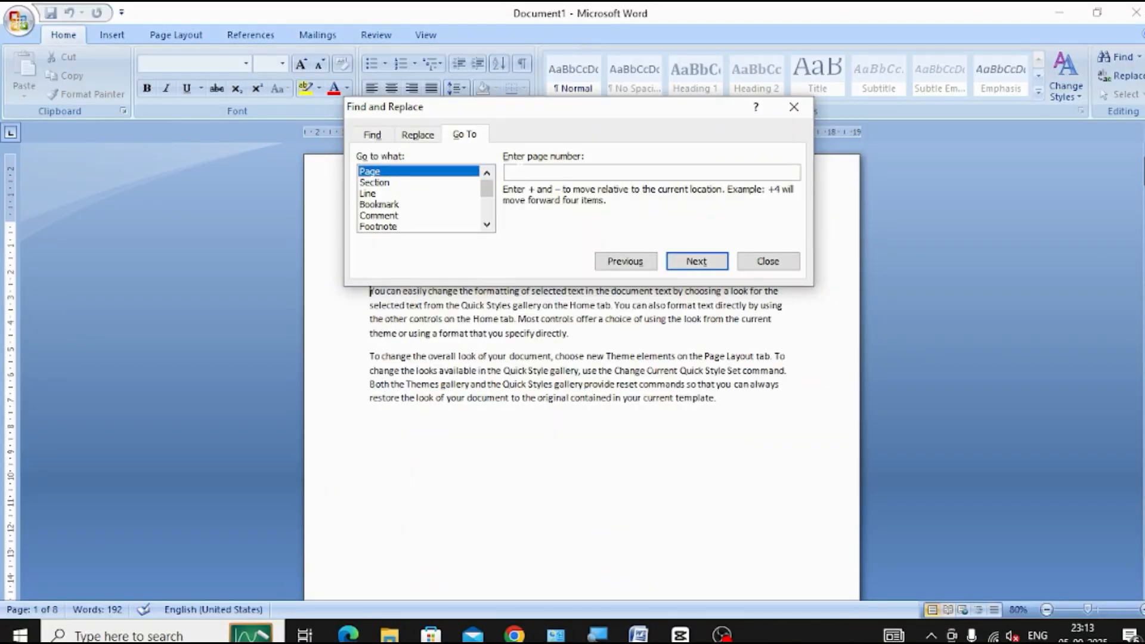
pyautogui.write('7')
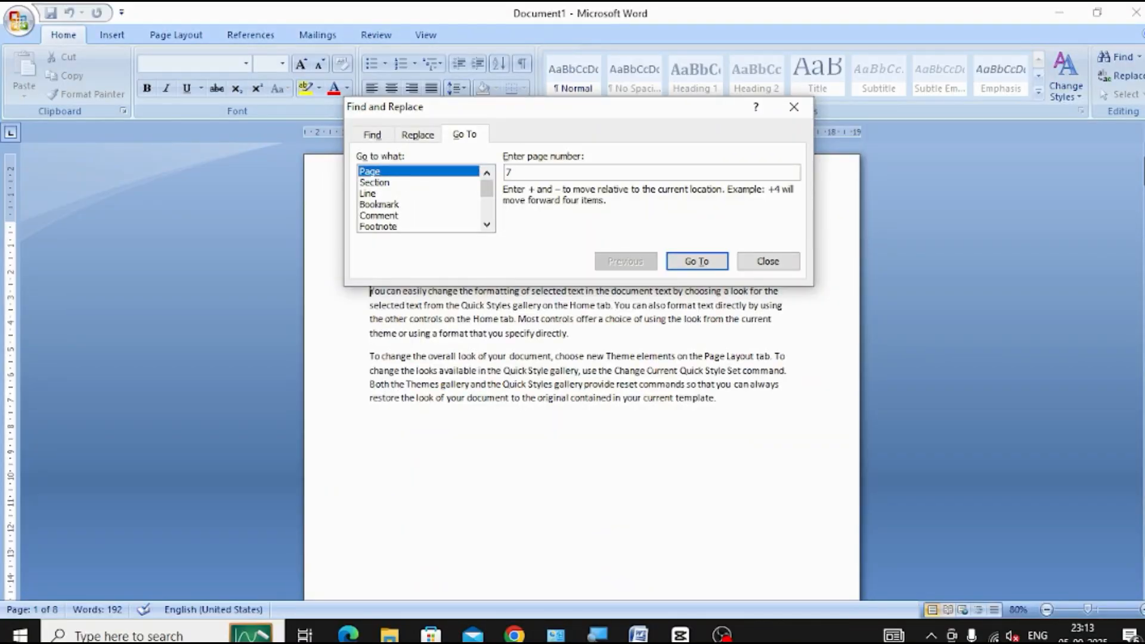
pyautogui.click(688, 265)
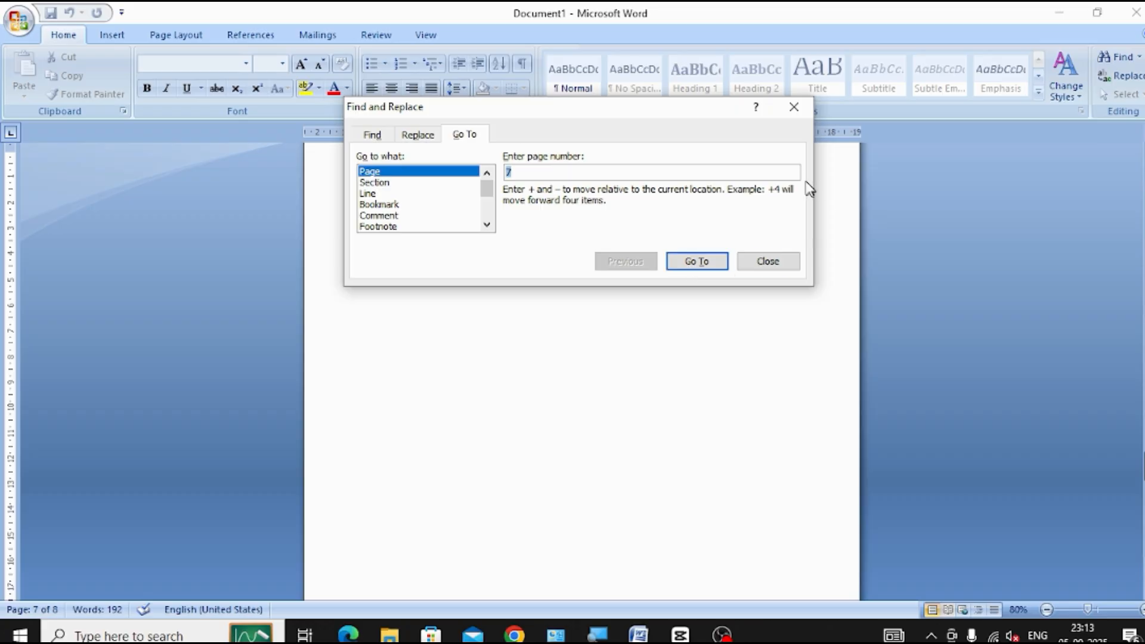
pyautogui.click(794, 108)
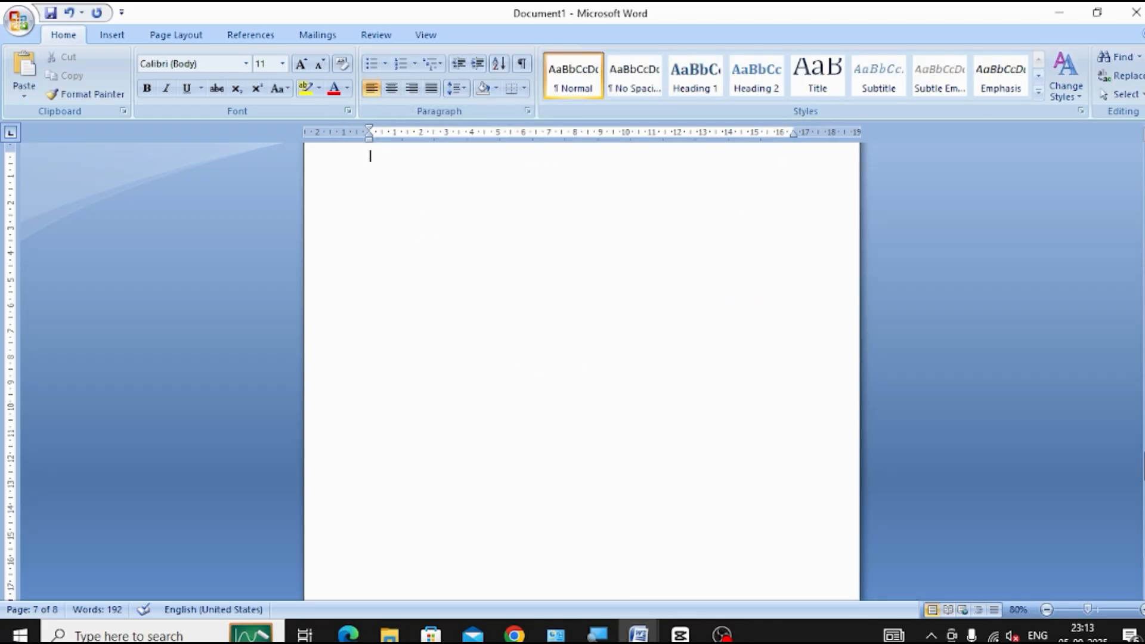